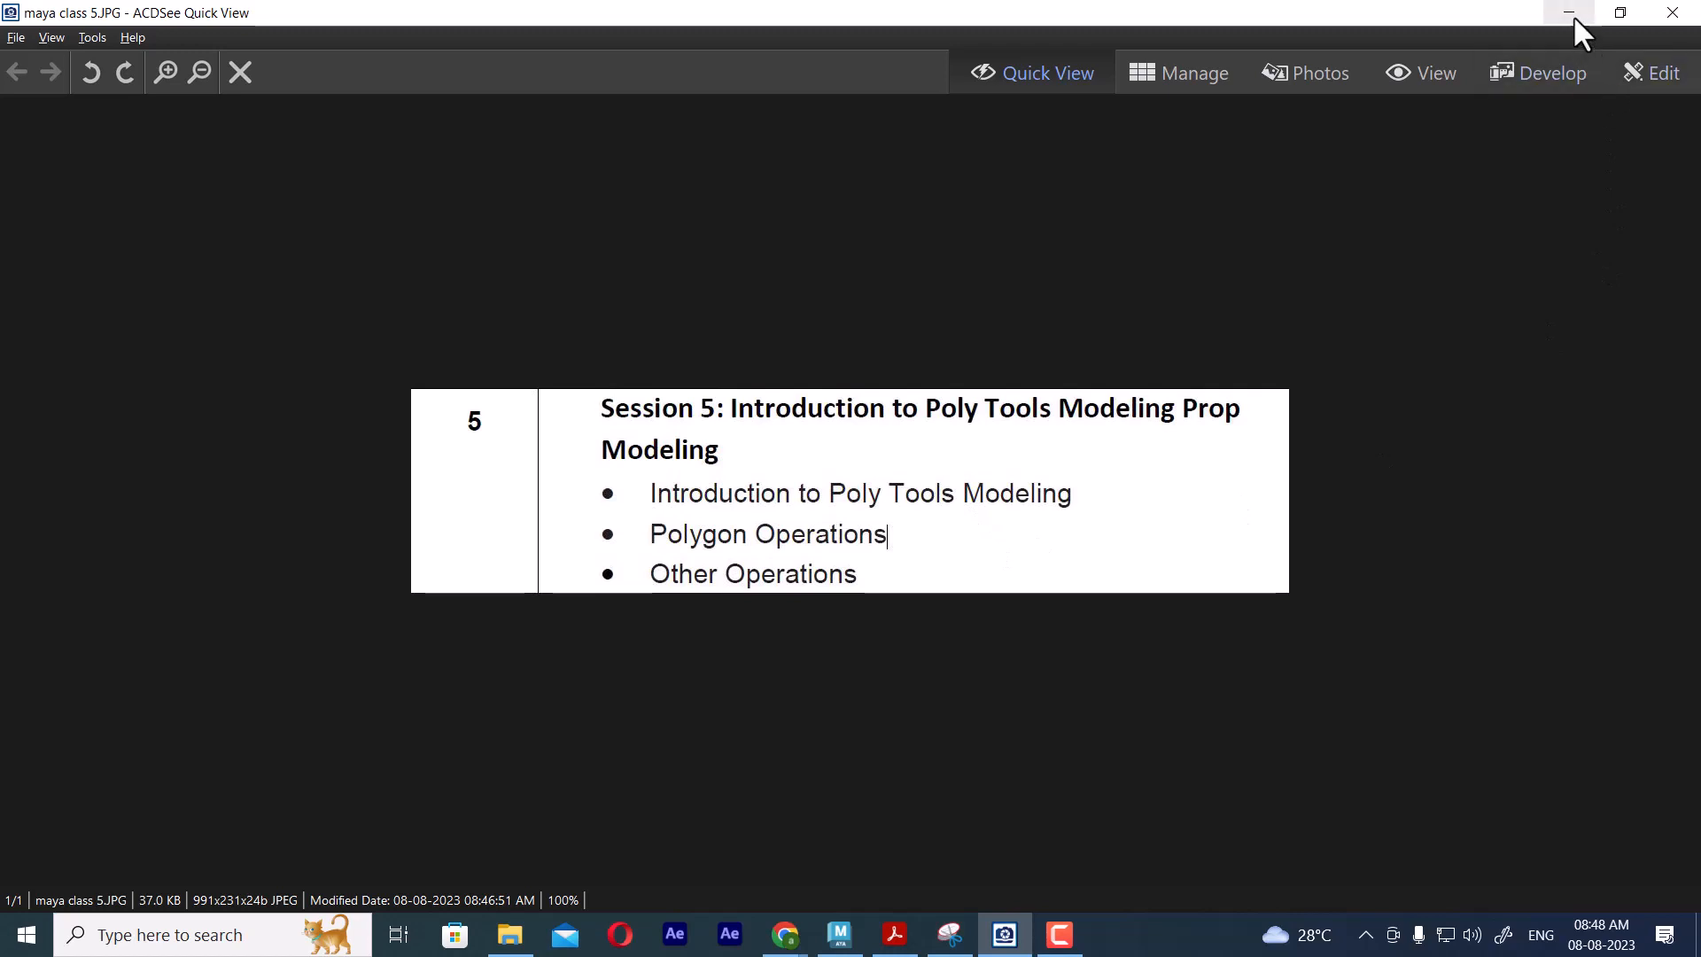
Switch to Maya and look through its mesh, mesh tool and surface modeling commands and the available menu sets
{"action": "left_click", "coordinate": [1570, 12]}
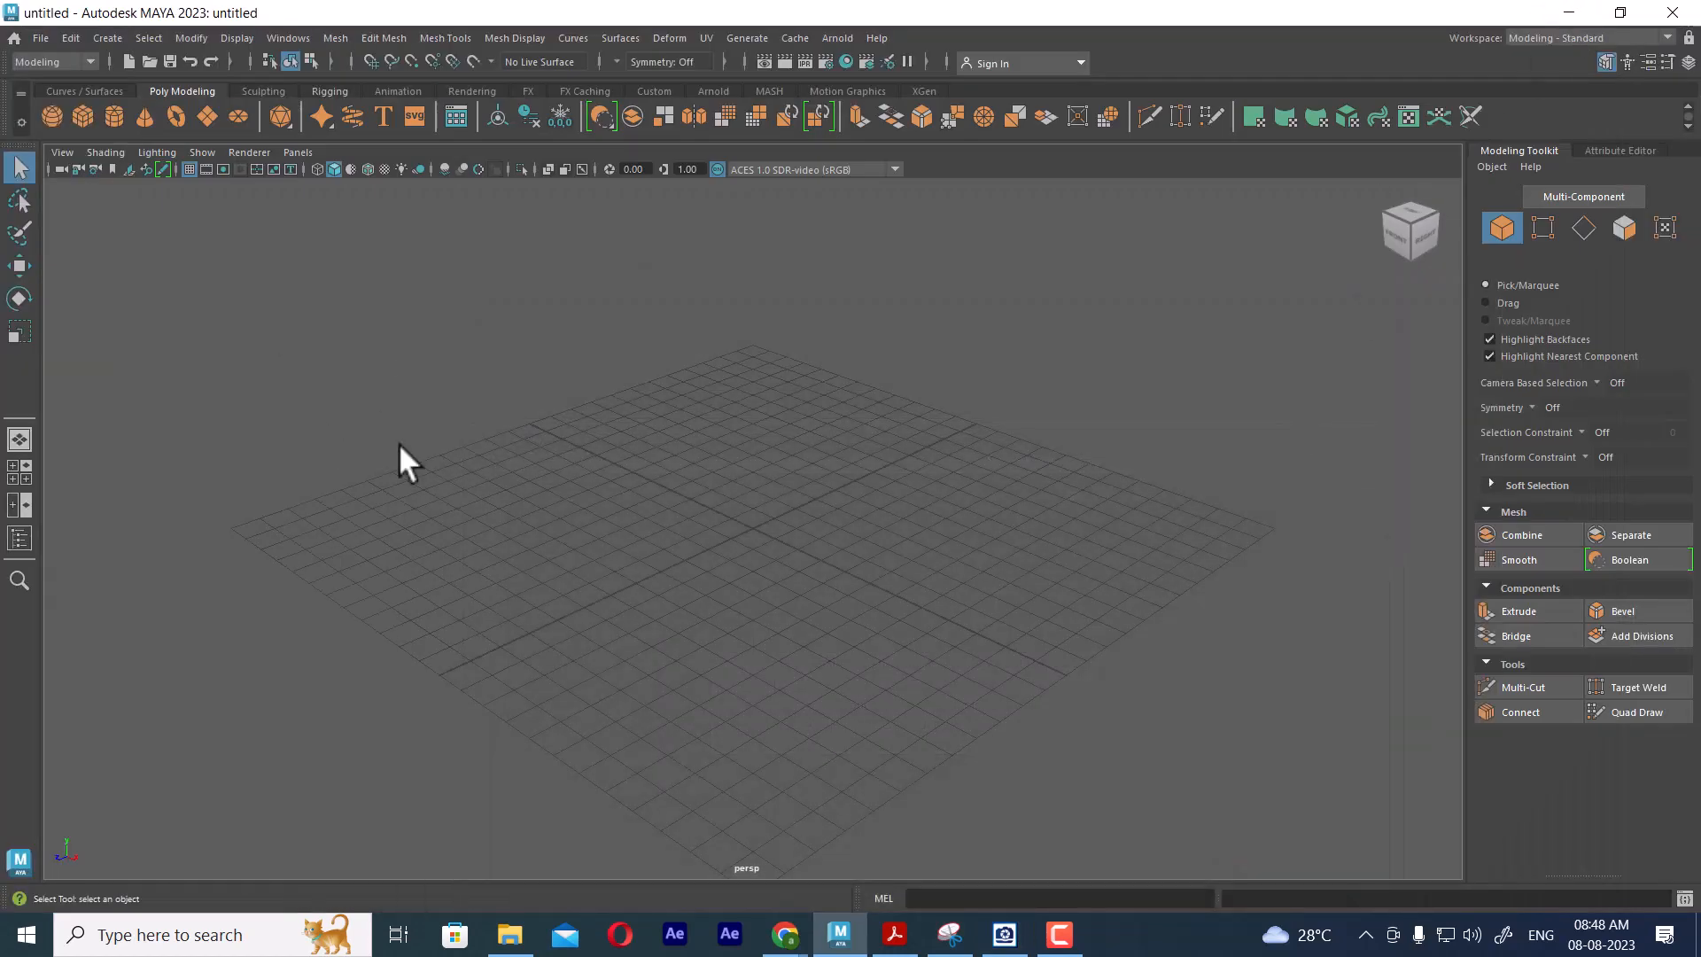
{"action": "left_click", "coordinate": [327, 38]}
{"action": "mouse_move", "coordinate": [460, 35]}
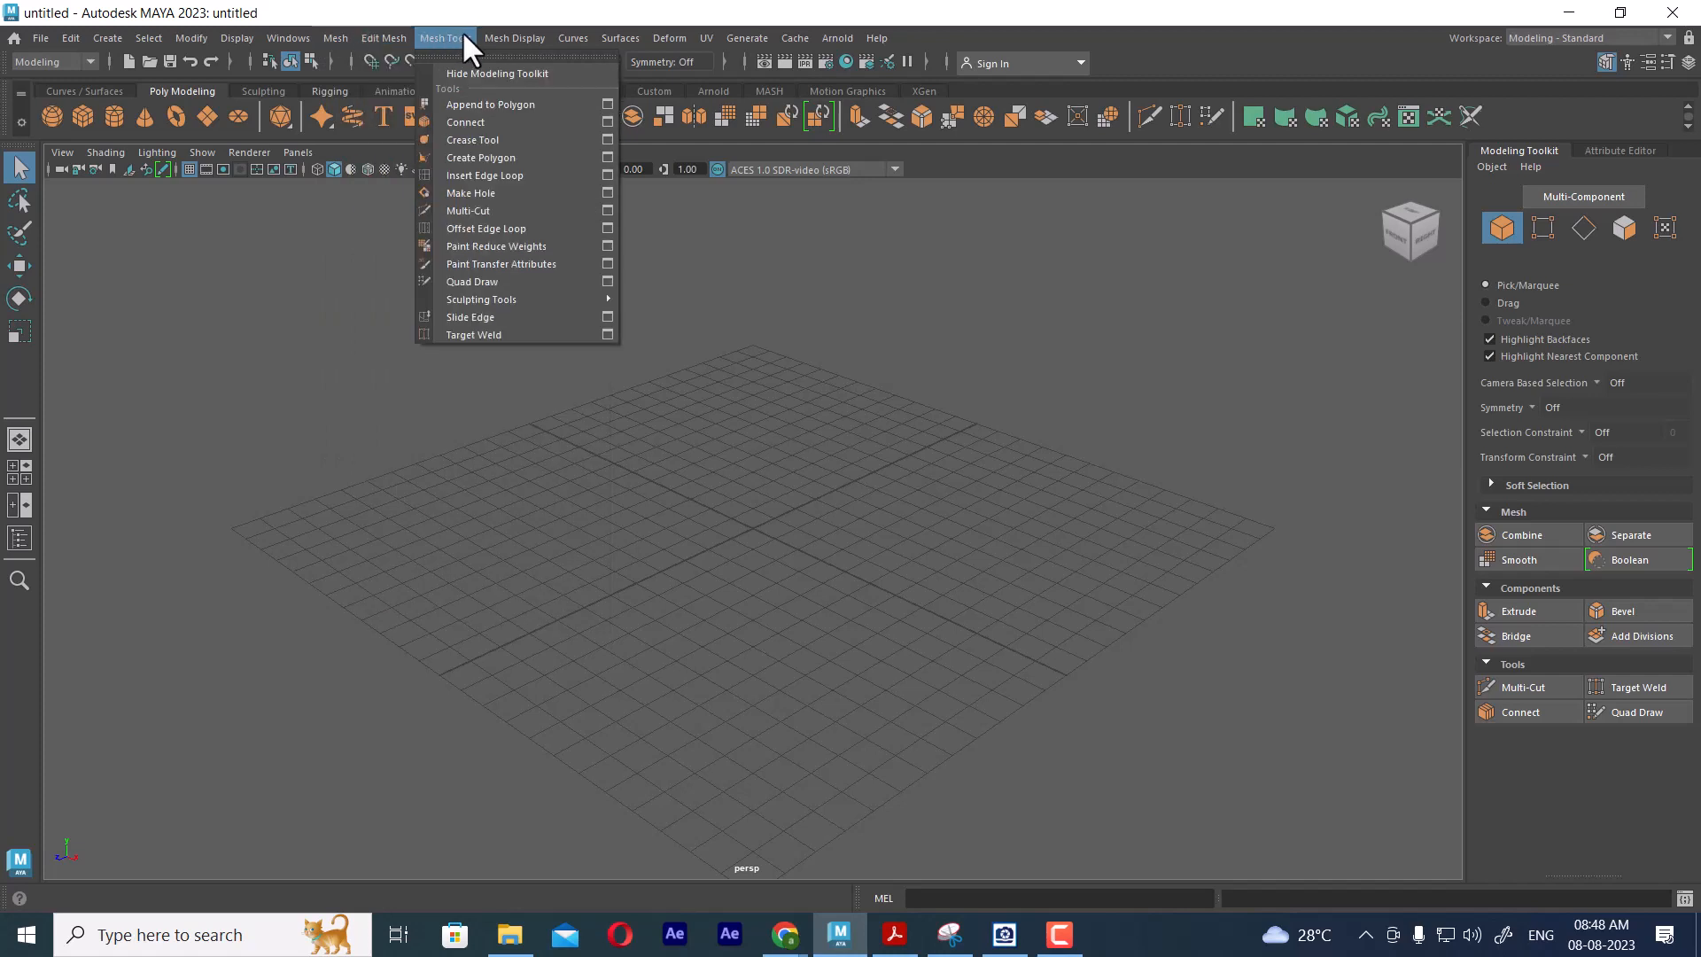
{"action": "mouse_move", "coordinate": [328, 38]}
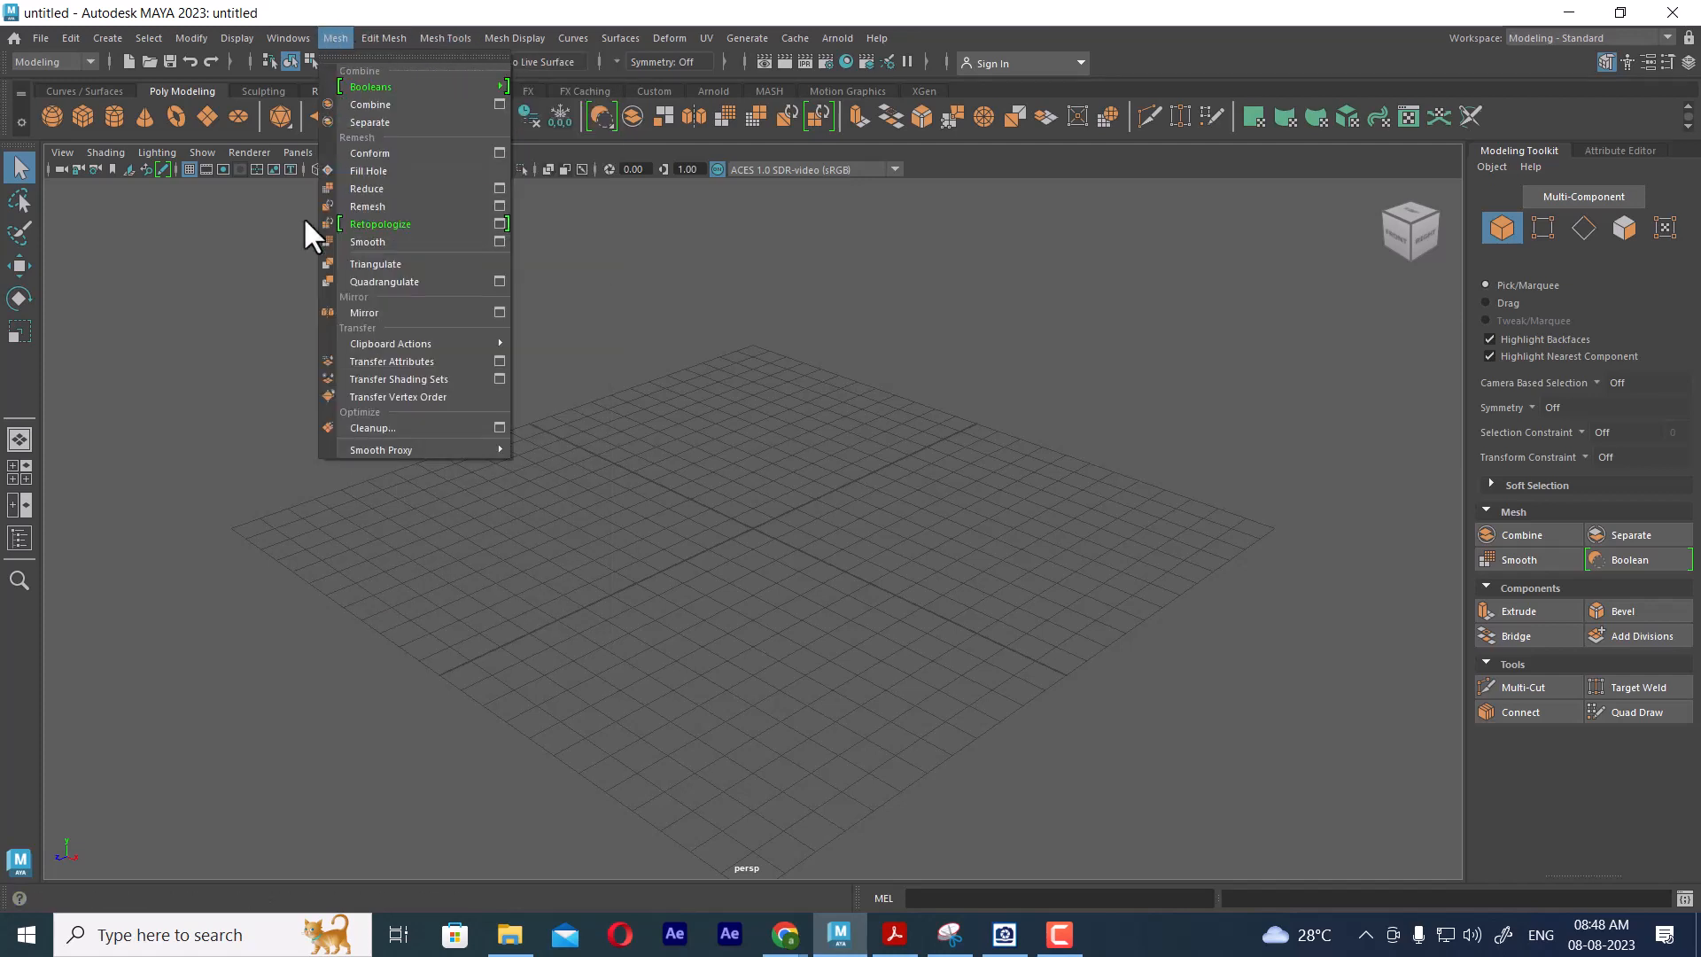
{"action": "left_click", "coordinate": [65, 58]}
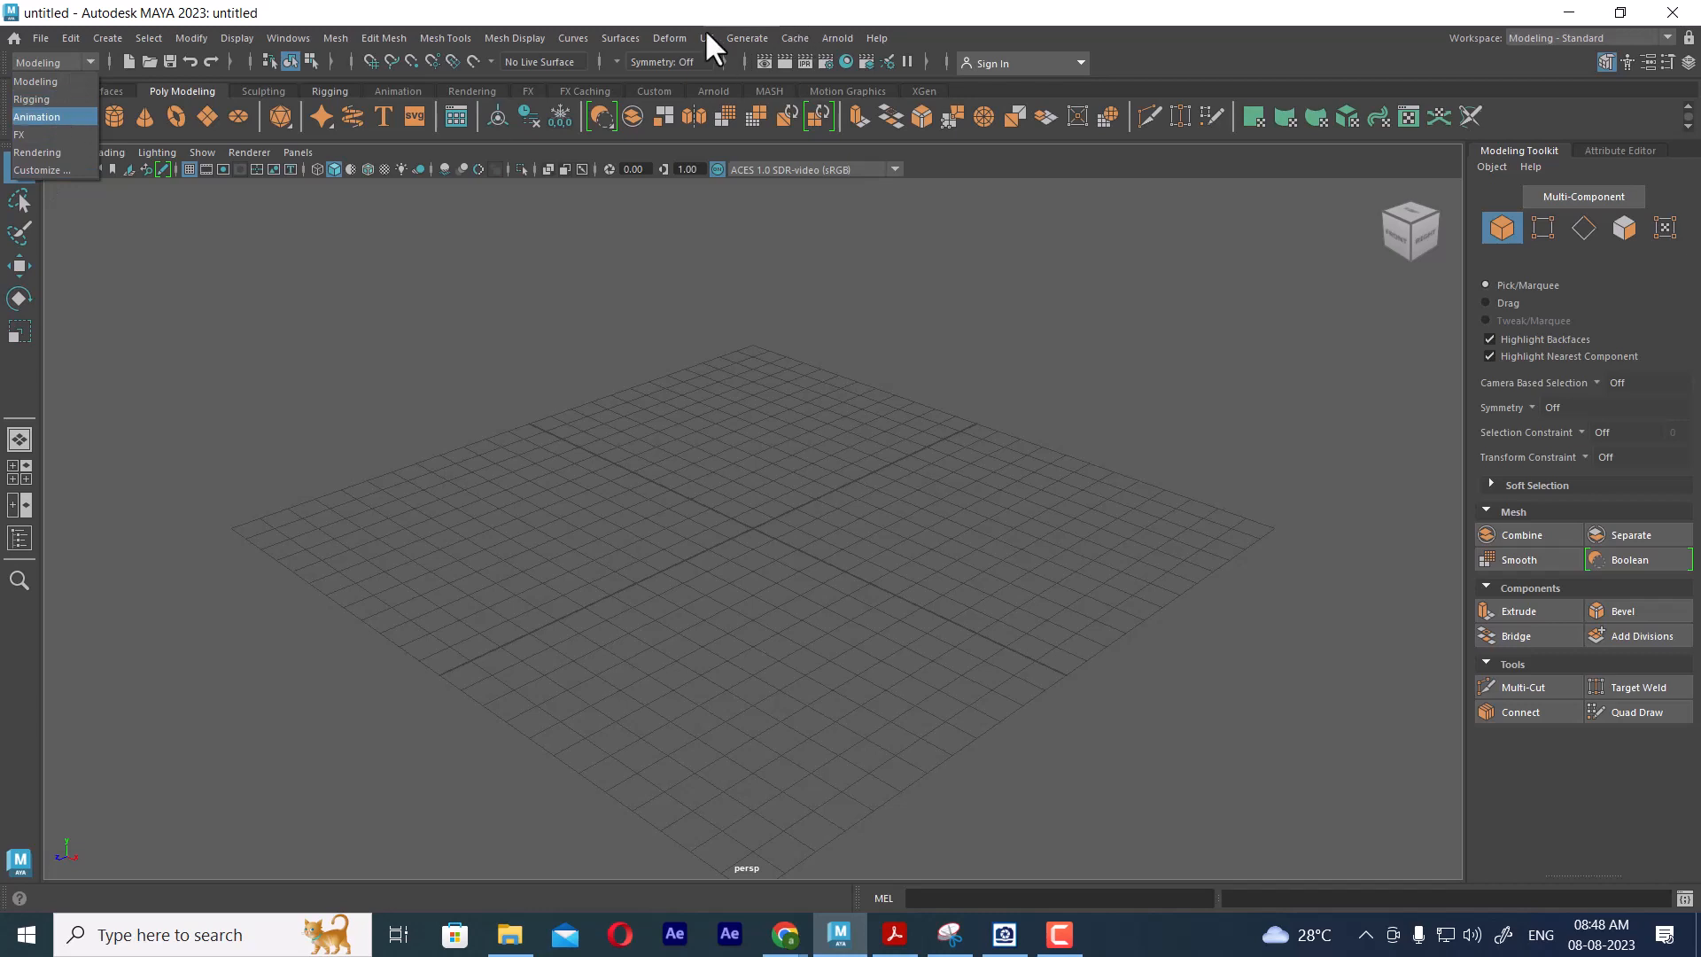
{"action": "left_click", "coordinate": [611, 38]}
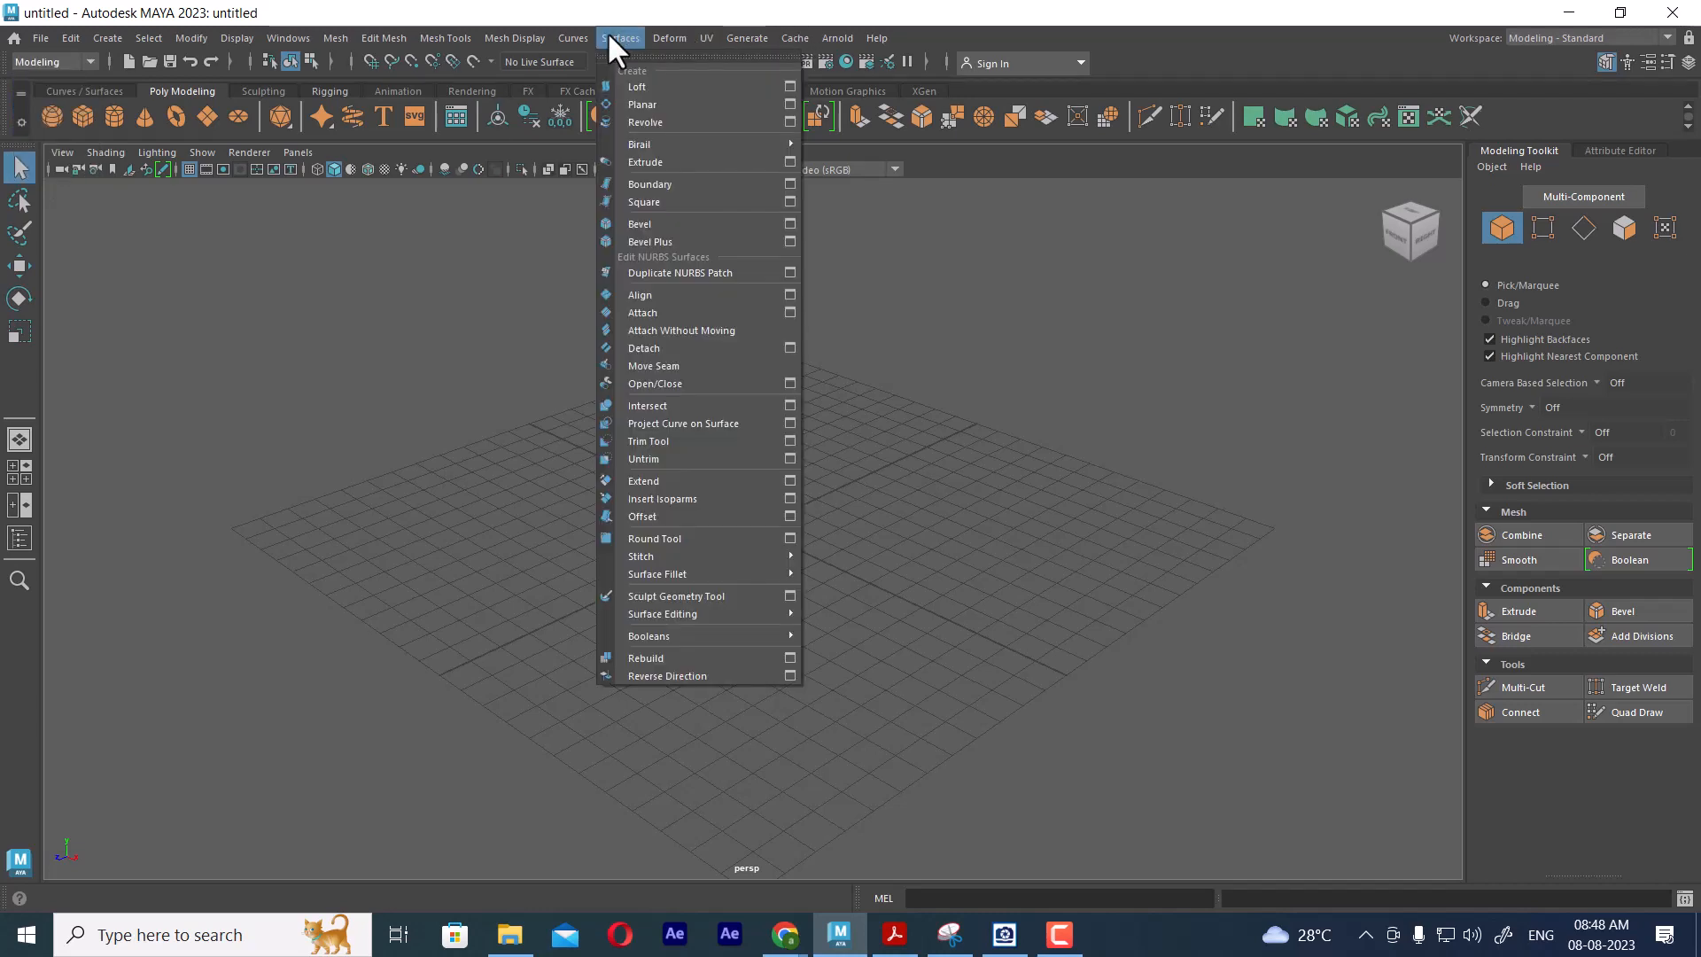
{"action": "left_click", "coordinate": [708, 9]}
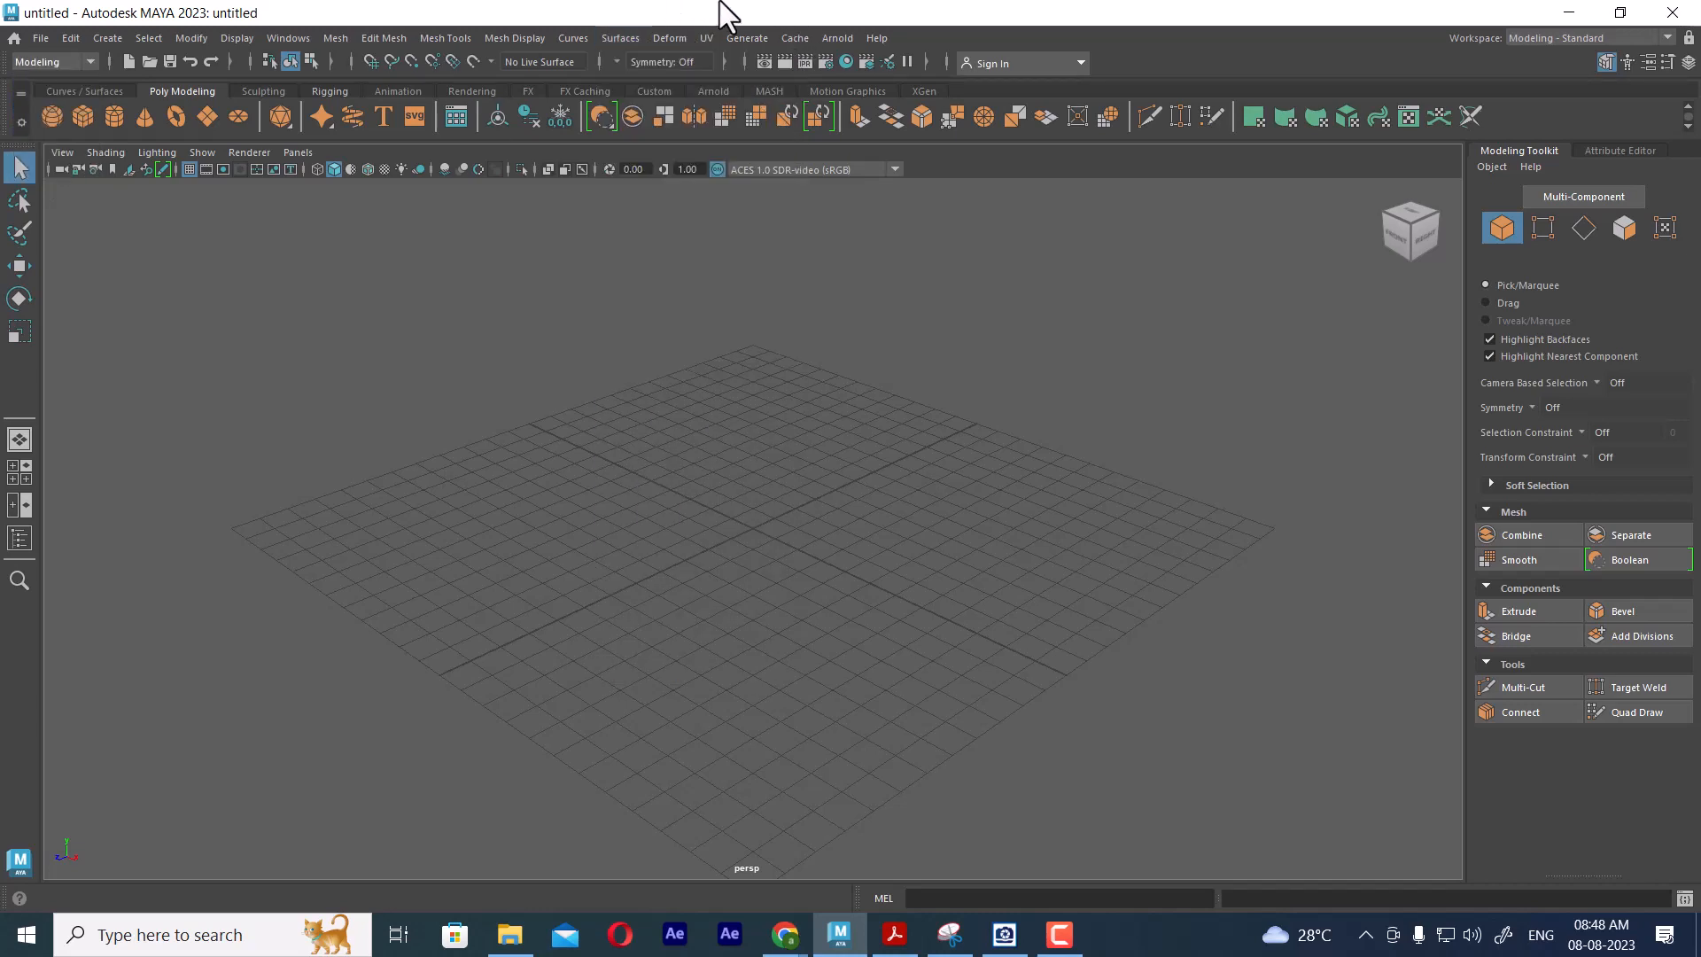
{"action": "left_click_drag", "start_coordinate": [1002, 663], "coordinate": [895, 553], "text": "alt"}
{"action": "left_click_drag", "start_coordinate": [970, 622], "coordinate": [983, 659], "text": "alt"}
{"action": "right_click_drag", "start_coordinate": [983, 659], "coordinate": [1041, 677], "text": "alt"}
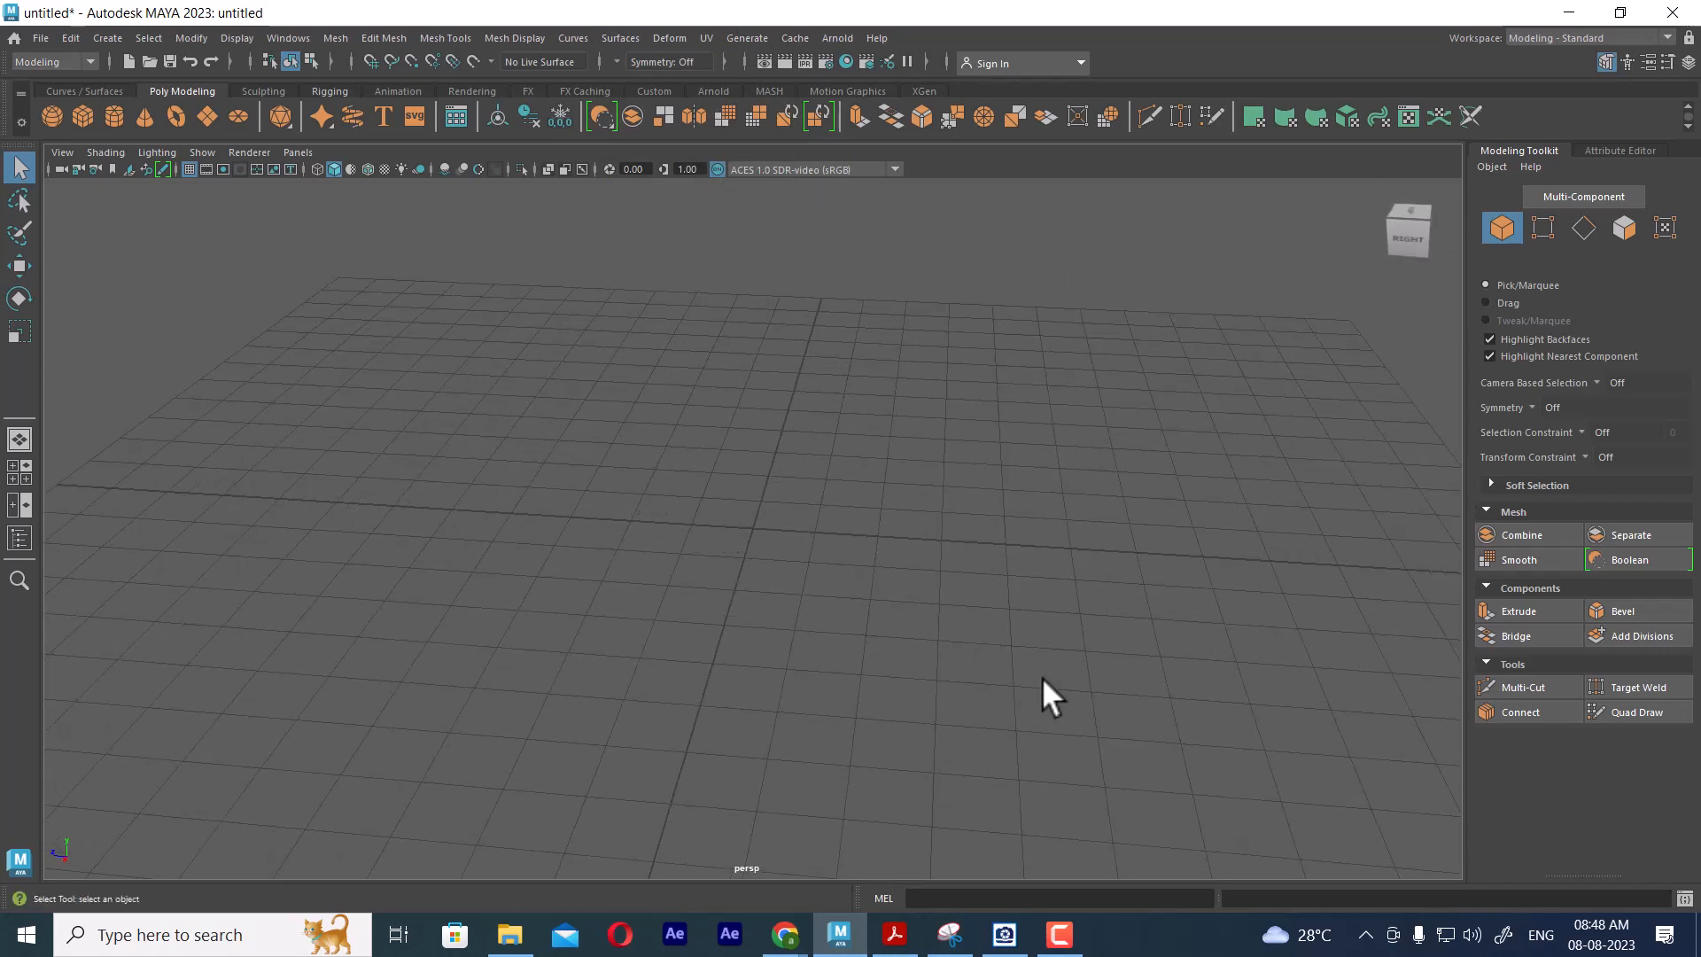
{"action": "middle_click_drag", "start_coordinate": [1041, 677], "coordinate": [1028, 582], "text": "alt"}
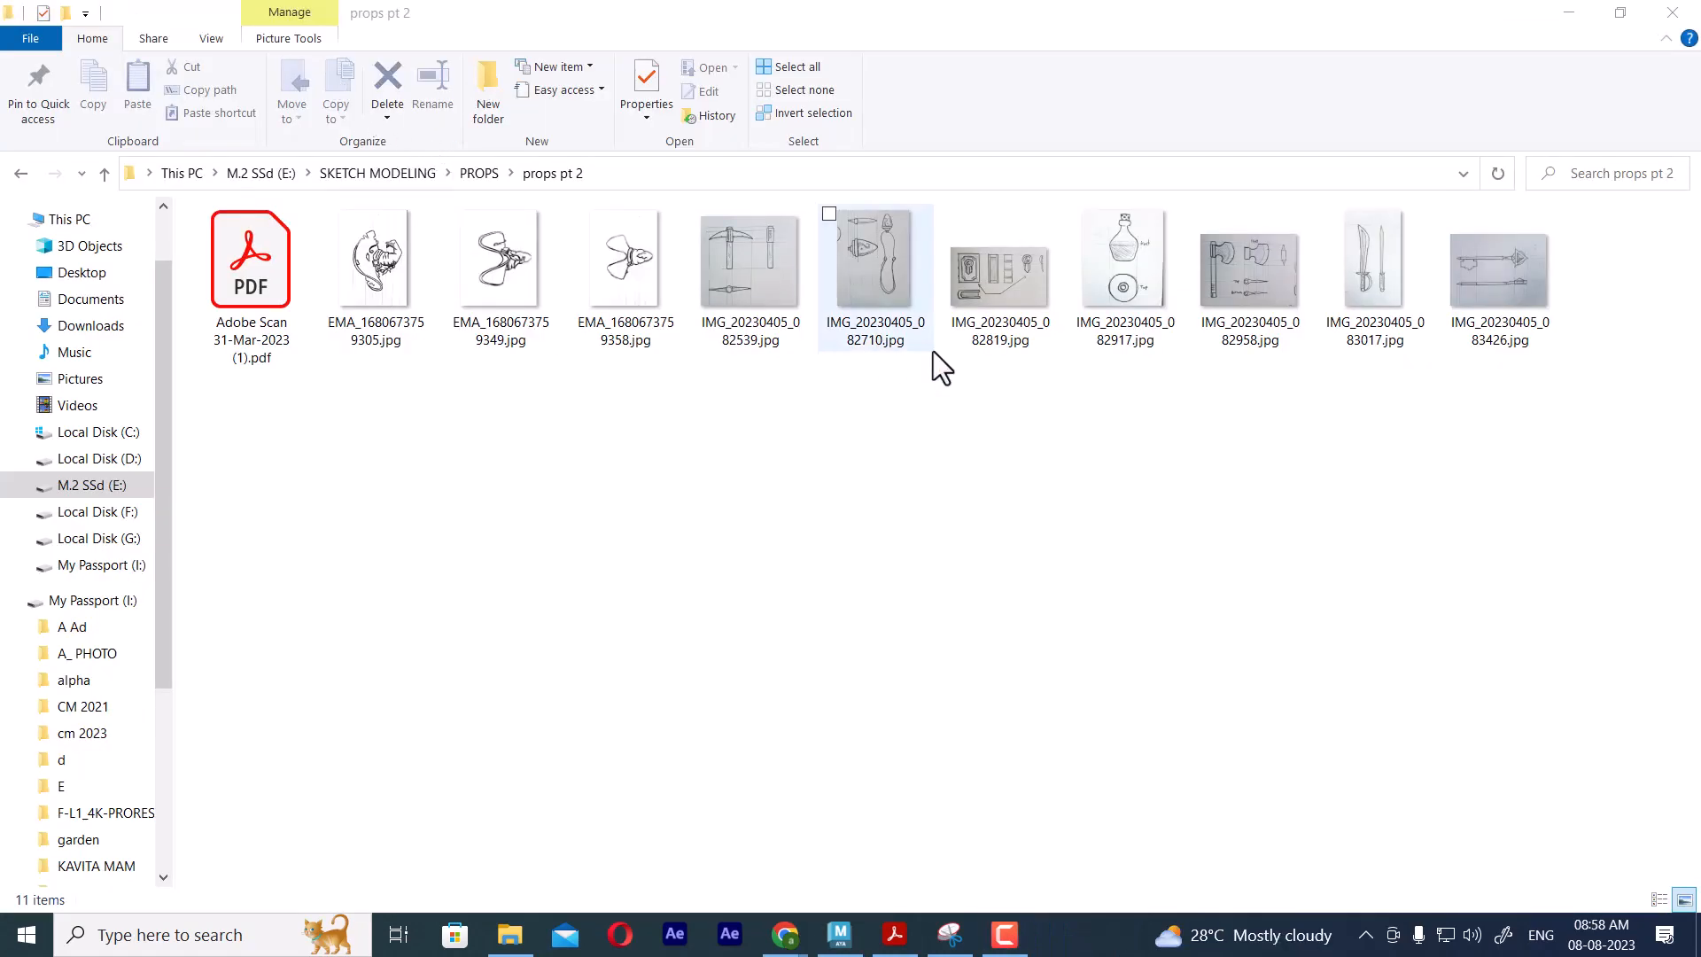
View the pickaxe sketch IMG_20230405_082539.jpg from the props pt 2 folder enlarged, then put the viewer away
{"action": "double_click", "coordinate": [769, 259]}
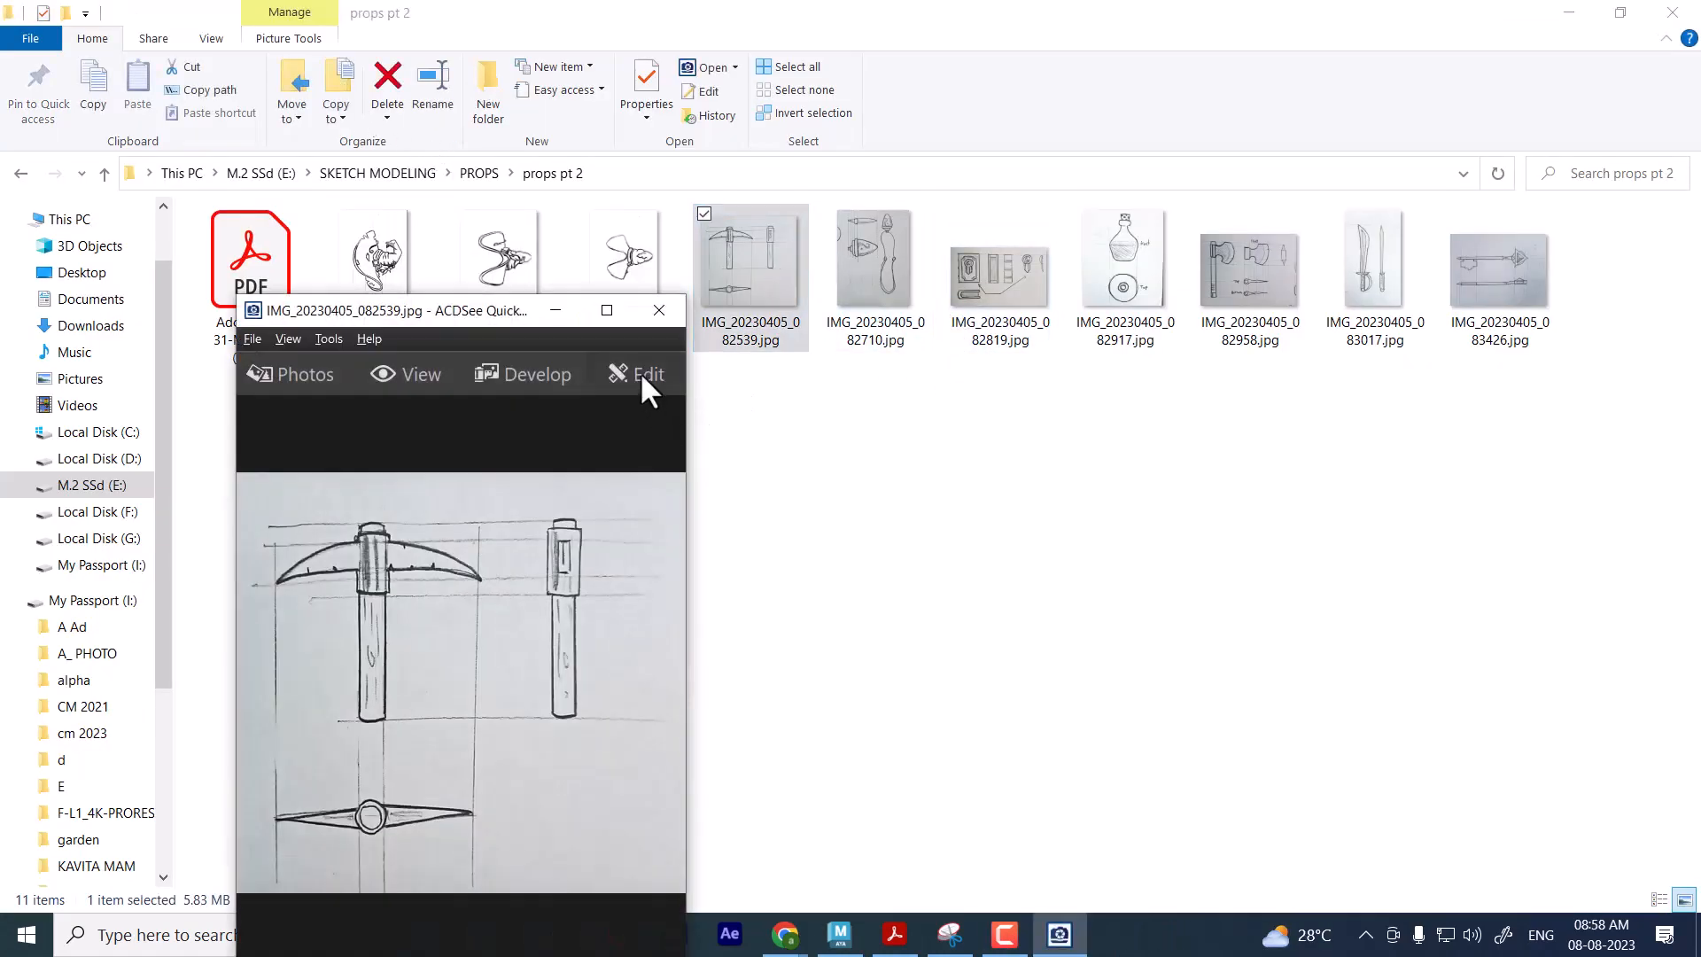
{"action": "left_click", "coordinate": [613, 310]}
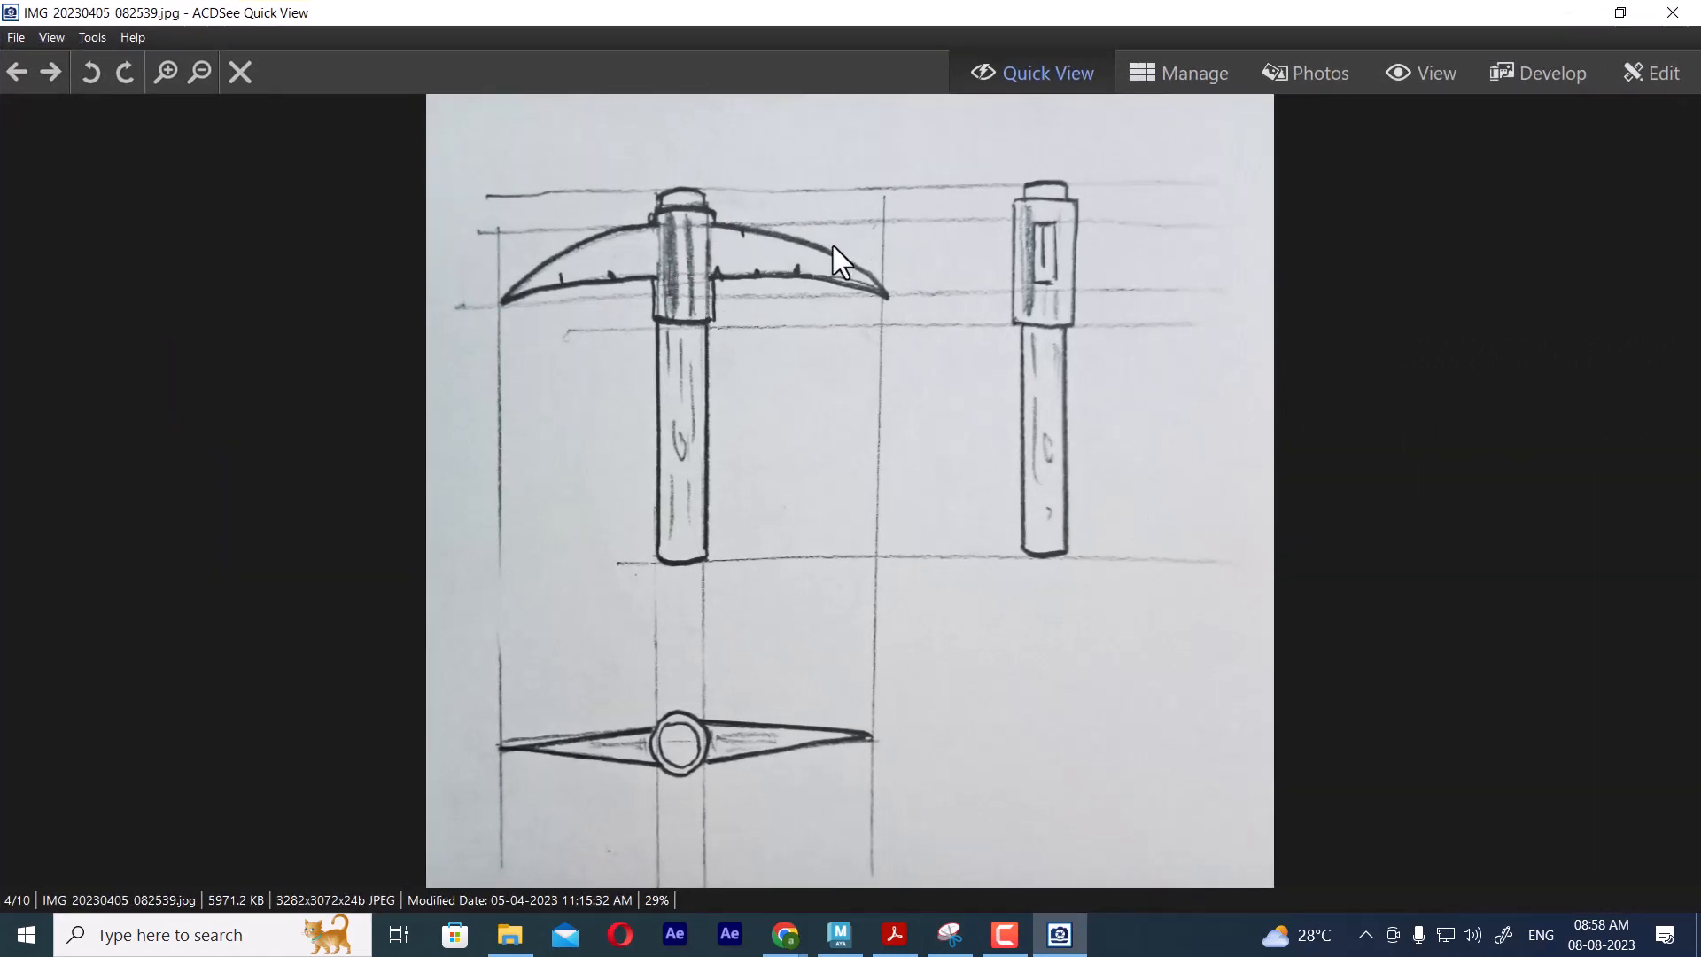
{"action": "left_click", "coordinate": [1621, 10]}
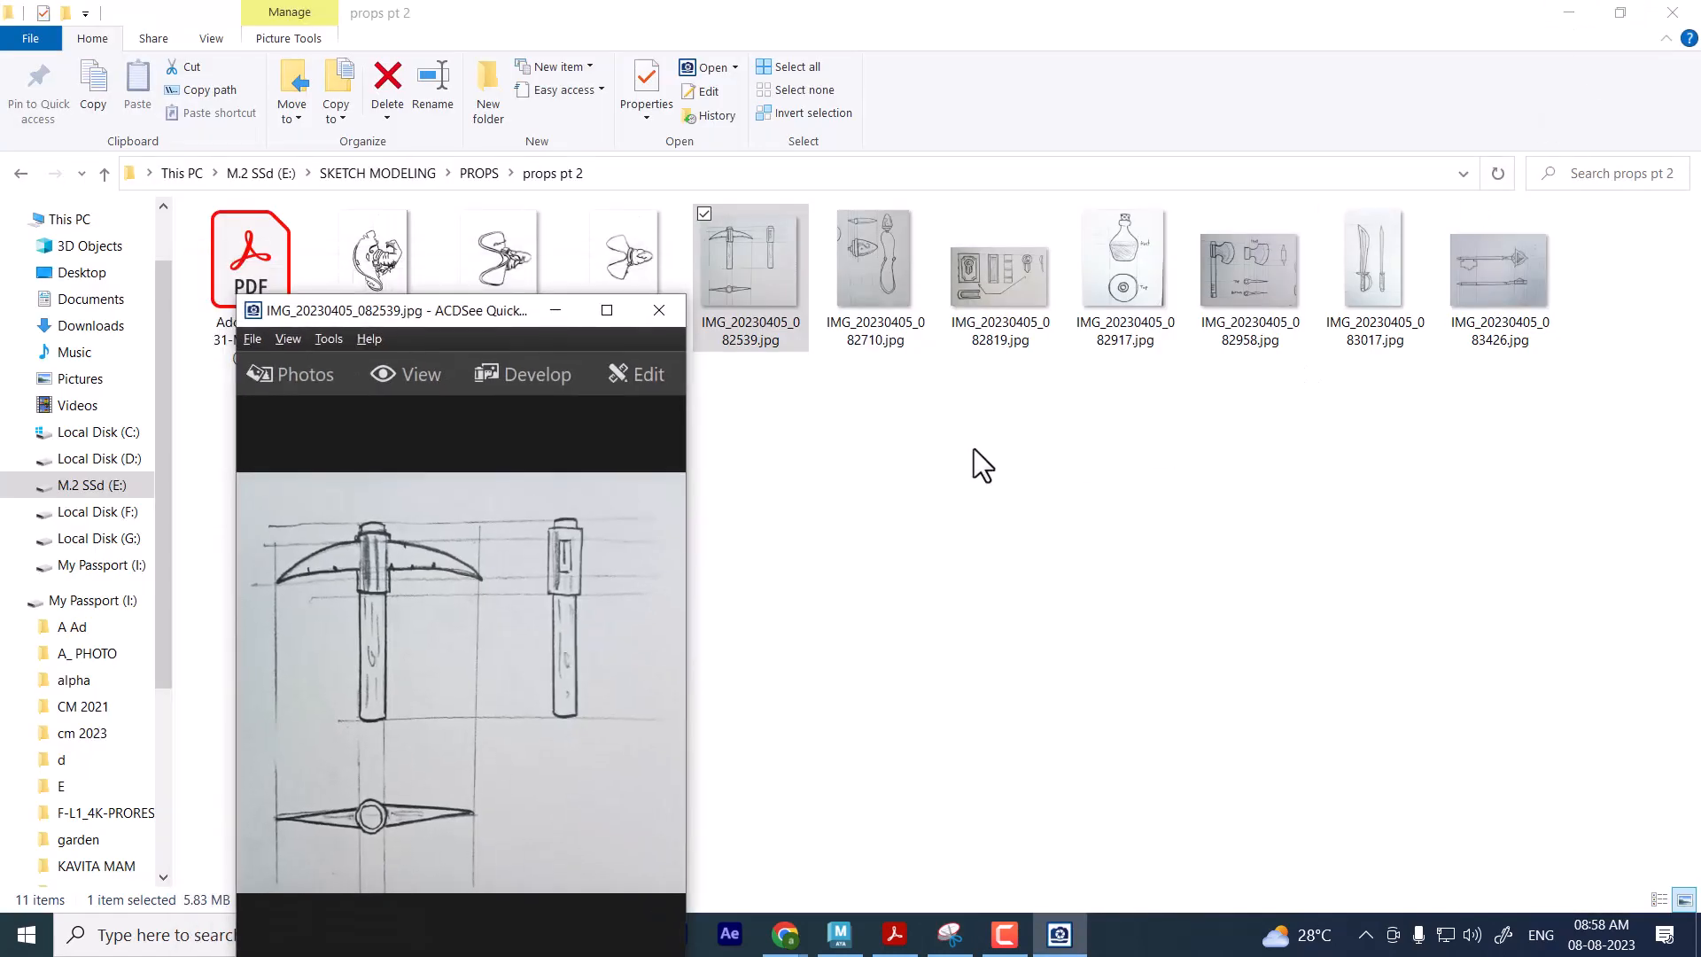
{"action": "left_click", "coordinate": [567, 312]}
Copy IMG_20230405_082539.jpg, IMG_20230405_082958.jpg and IMG_20230405_083017.jpg from the props pt 2 folder
{"action": "left_click", "coordinate": [668, 170]}
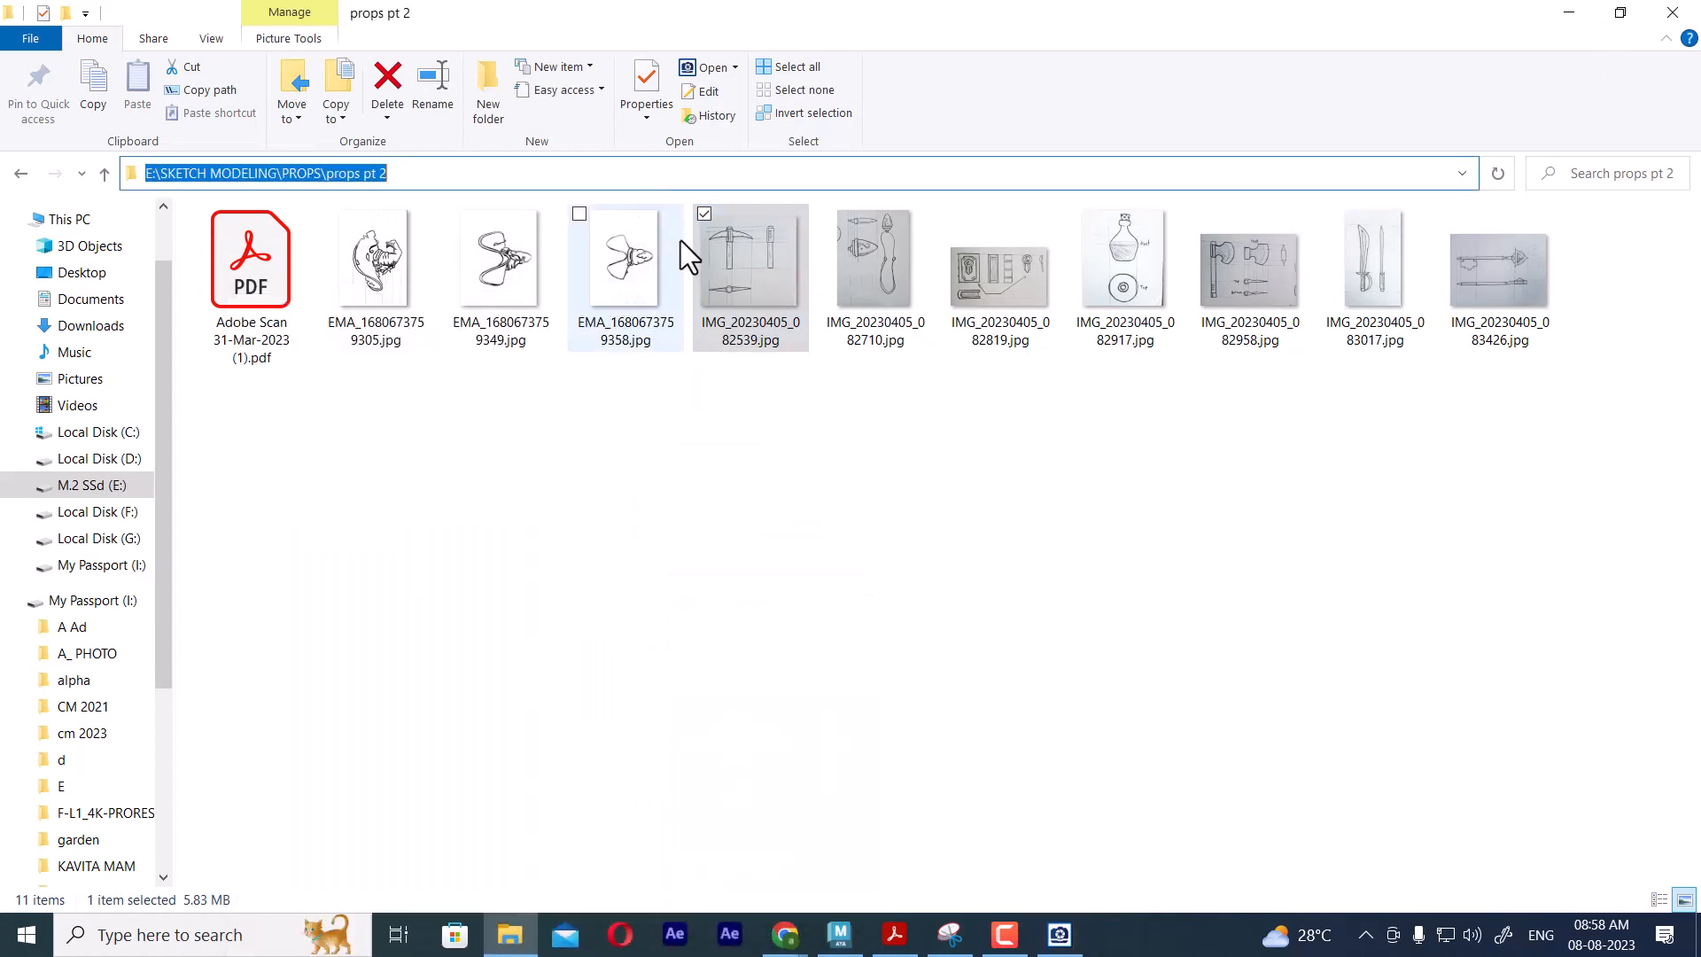
{"action": "left_click", "coordinate": [740, 292]}
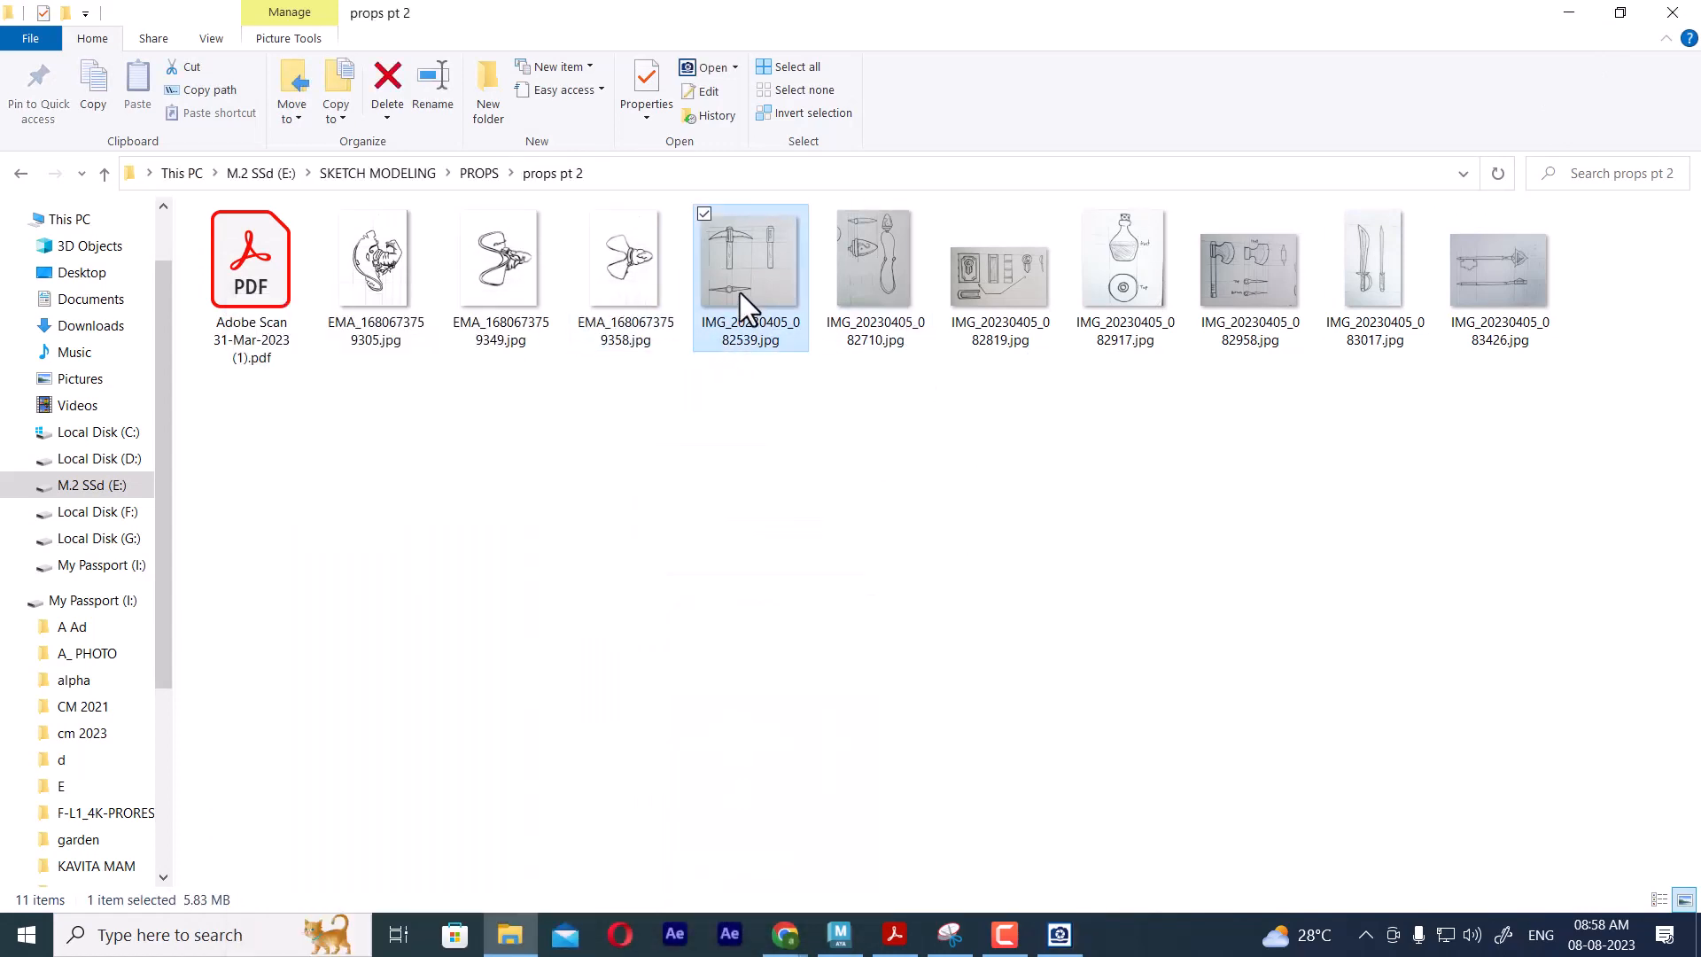
{"action": "right_click", "coordinate": [740, 293]}
{"action": "left_click", "coordinate": [1236, 624]}
{"action": "left_click", "coordinate": [767, 285]}
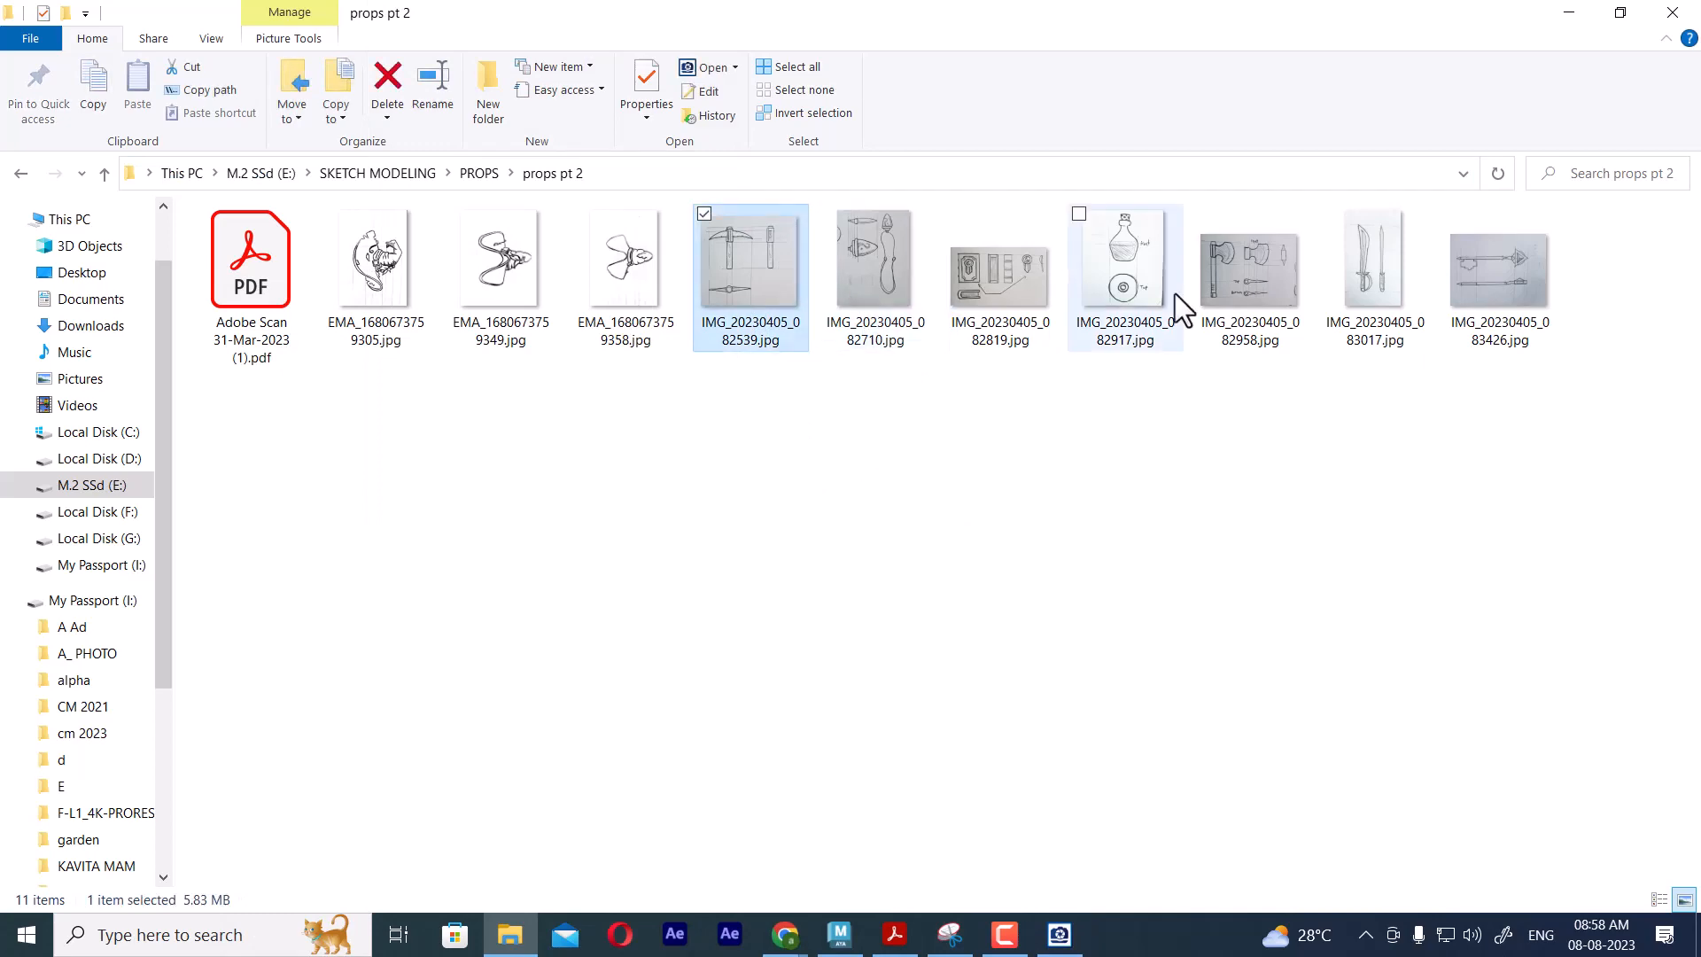
{"action": "left_click", "coordinate": [1279, 269], "text": "ctrl"}
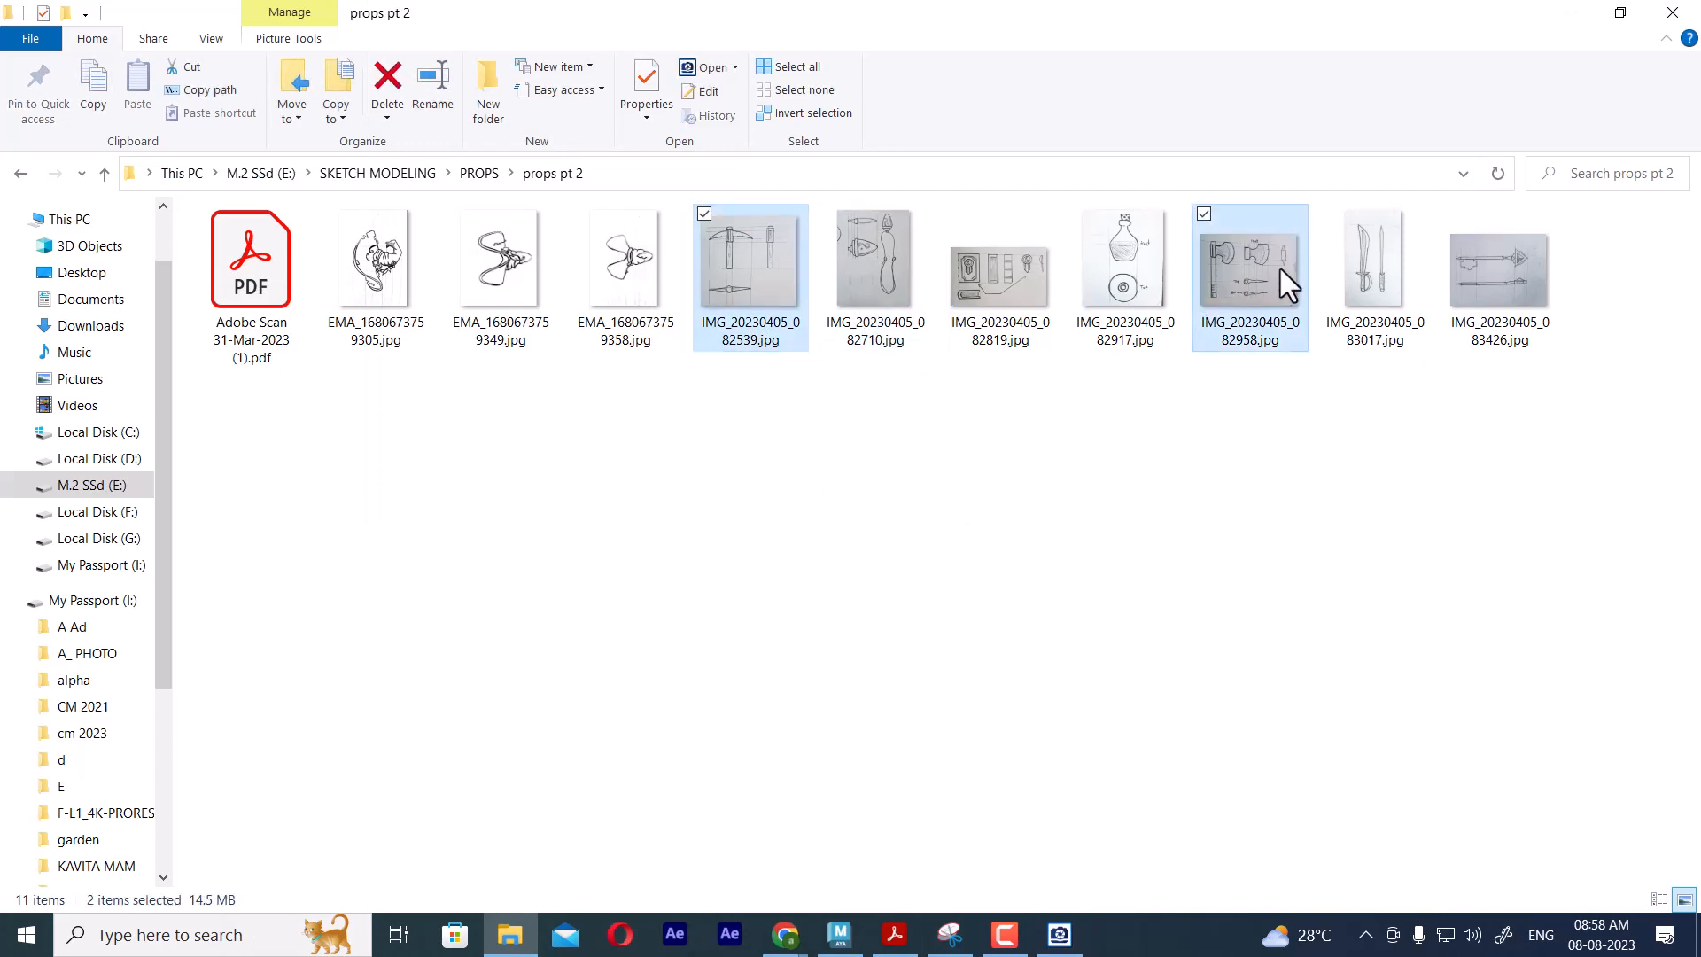
{"action": "left_click", "coordinate": [1386, 274], "text": "ctrl"}
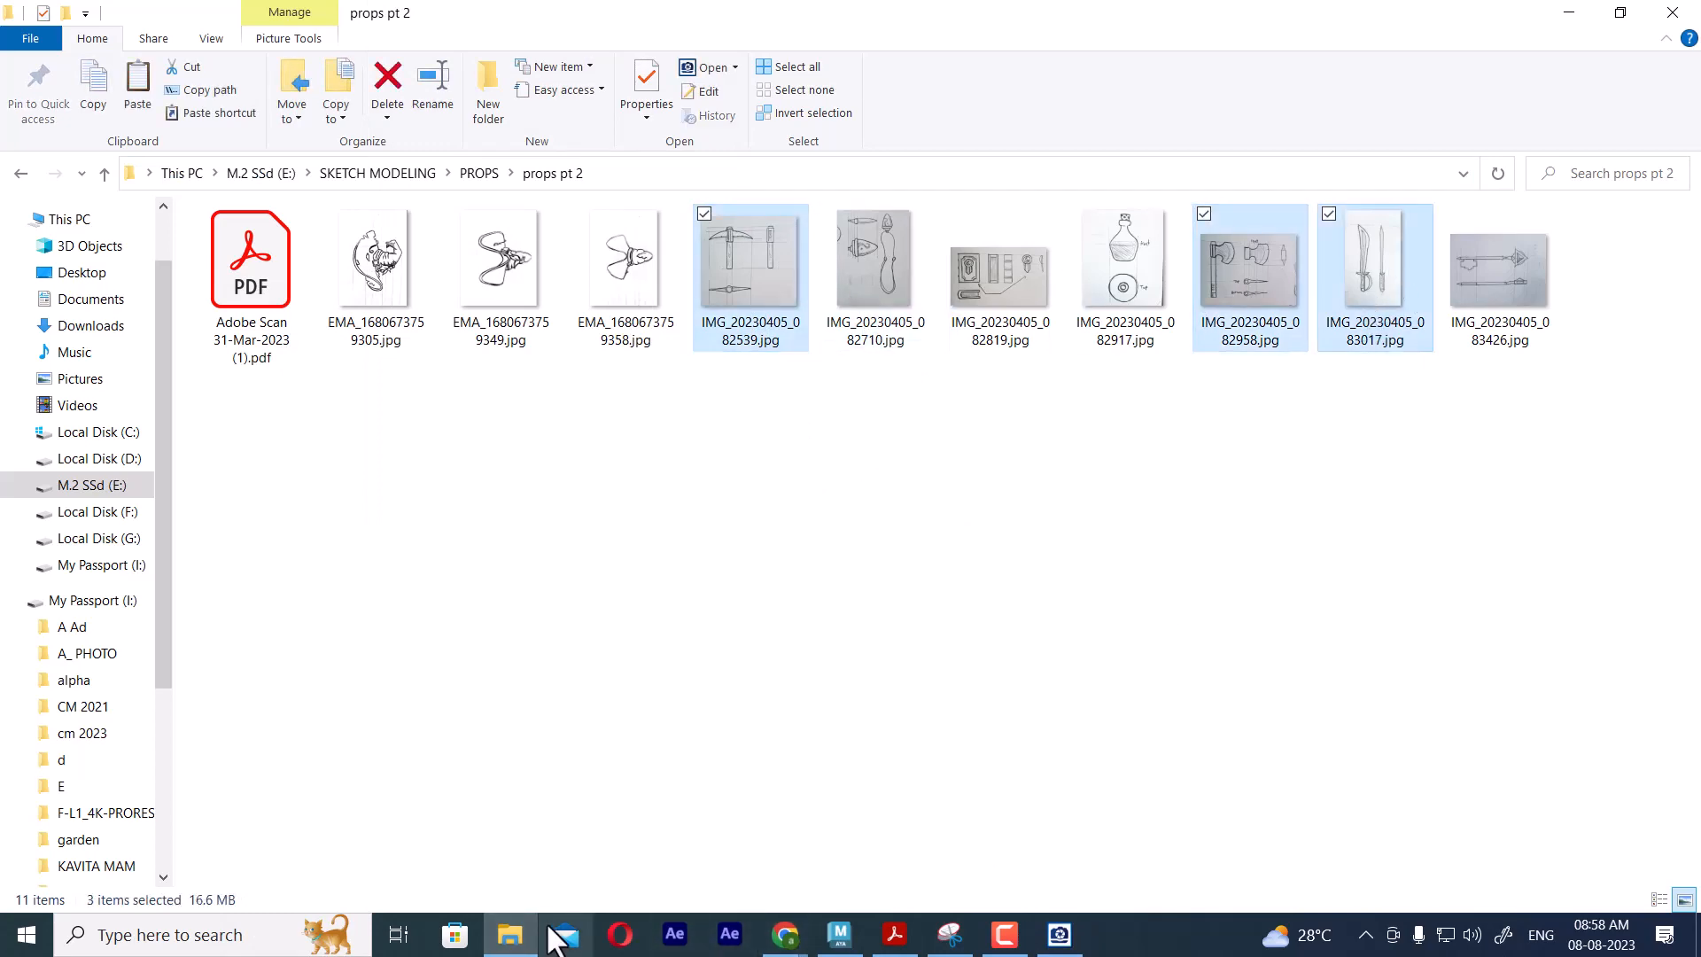
Open the 1 maya 8.30 folder inside the TTS batch folder on Local Disk (G:)
{"action": "left_click", "coordinate": [511, 934]}
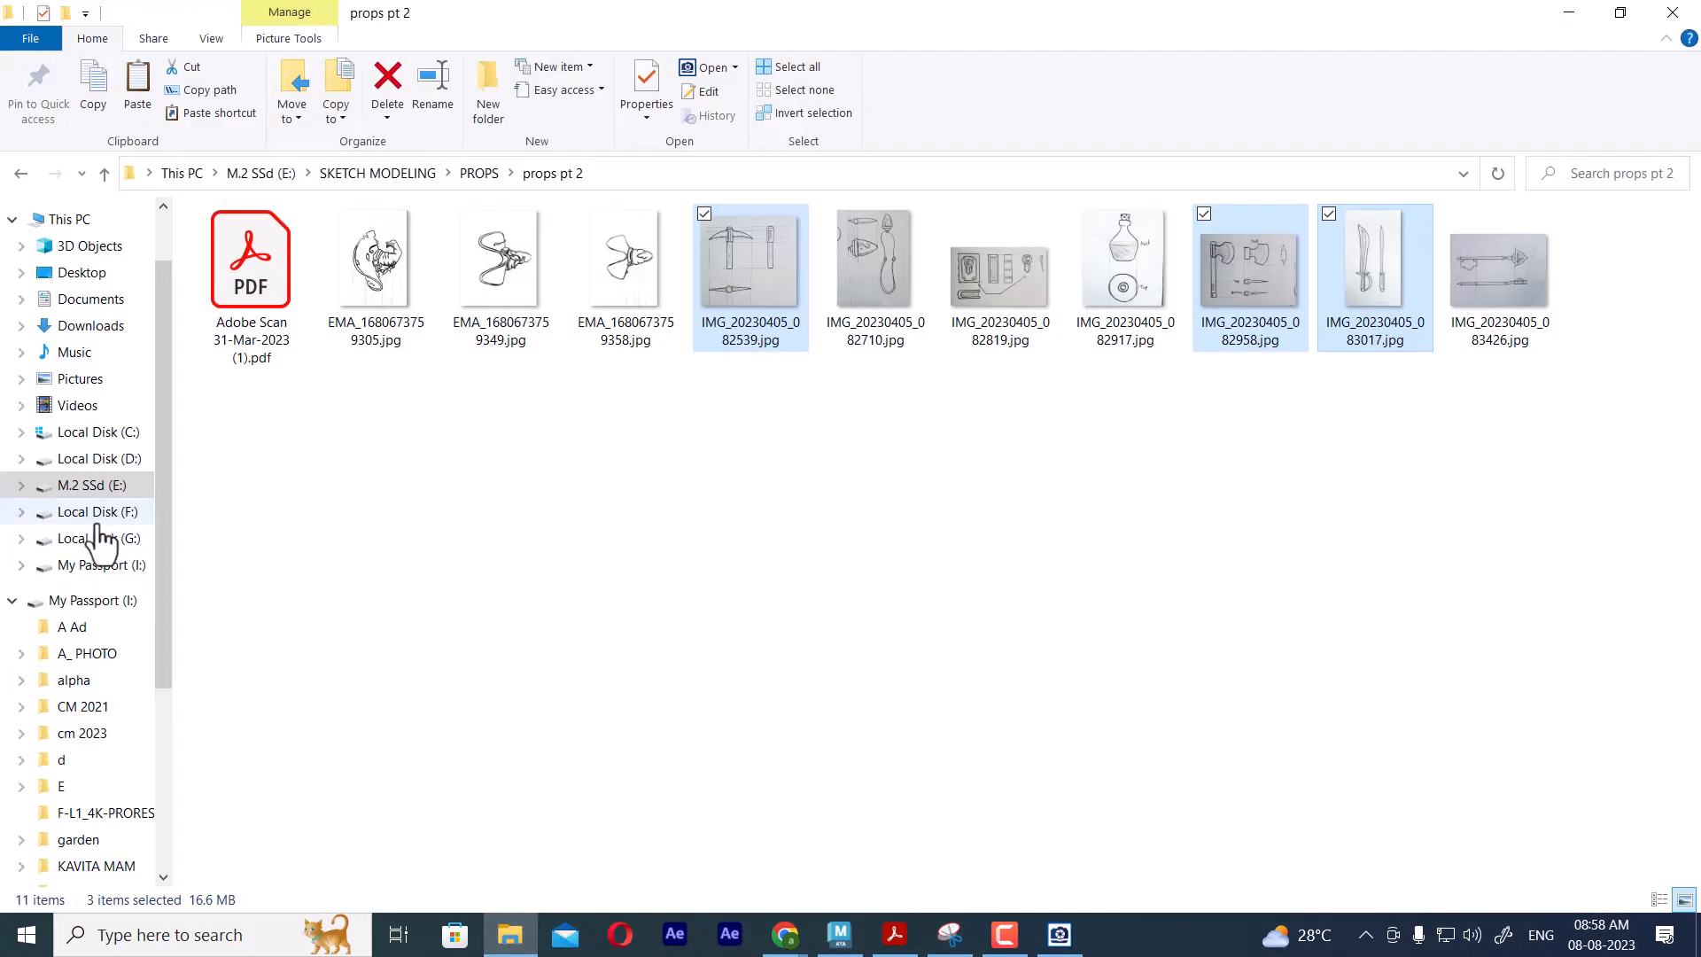
{"action": "left_click", "coordinate": [100, 539]}
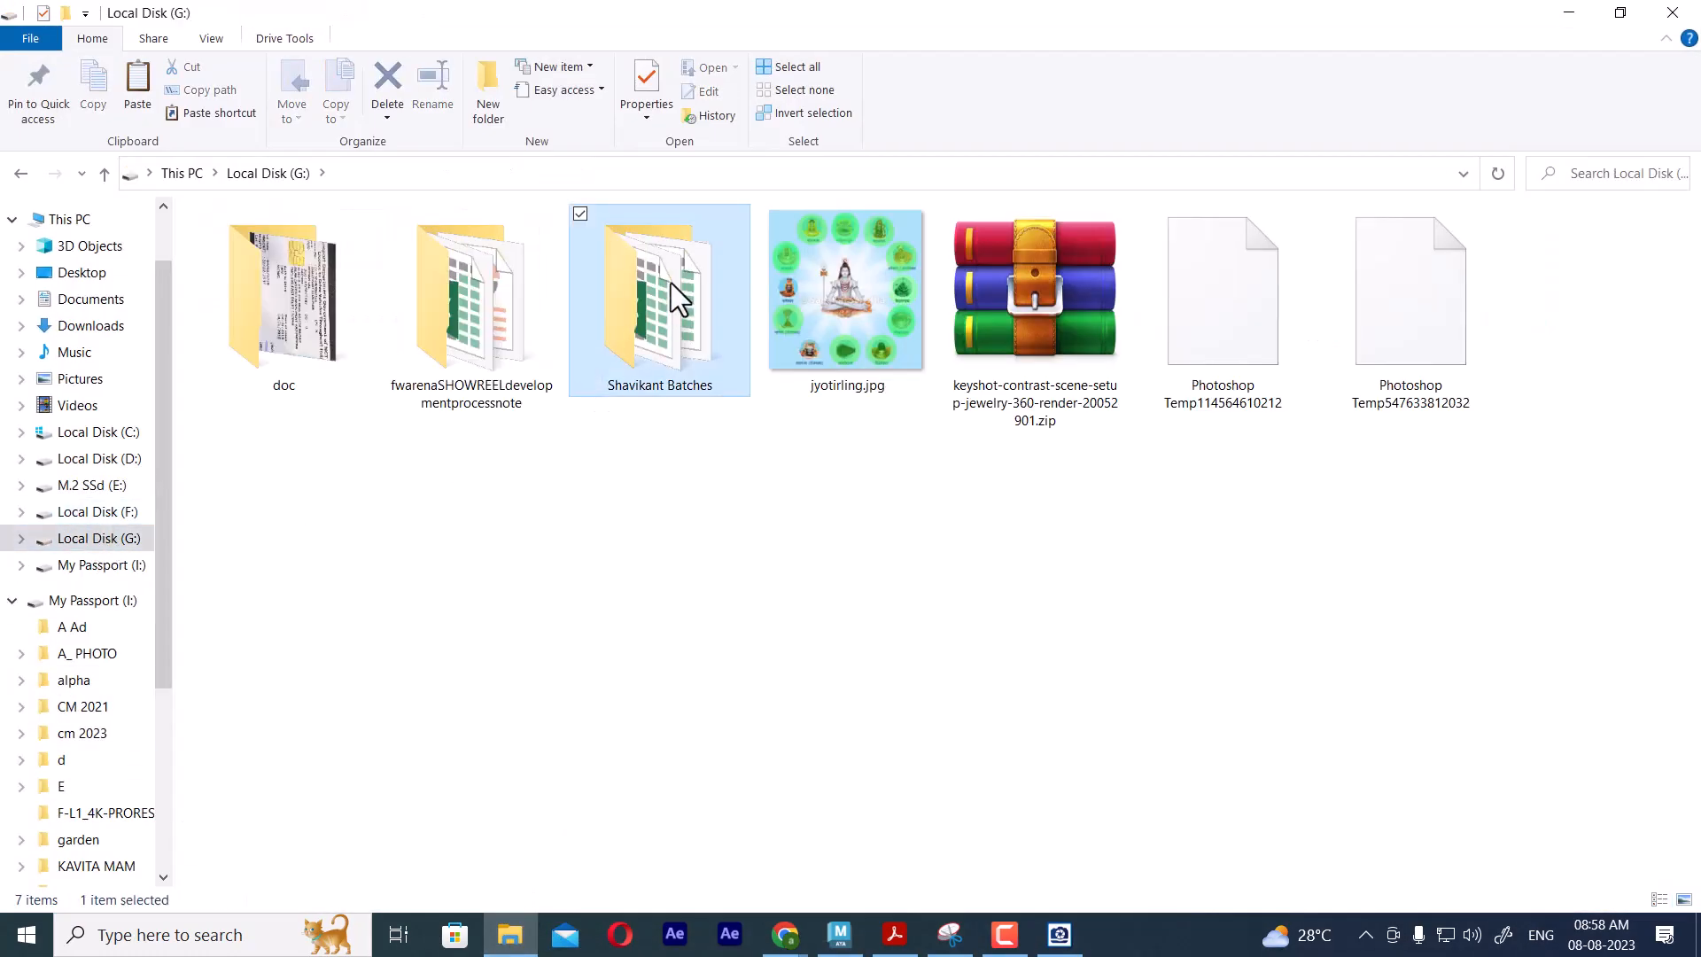
{"action": "double_click", "coordinate": [670, 283]}
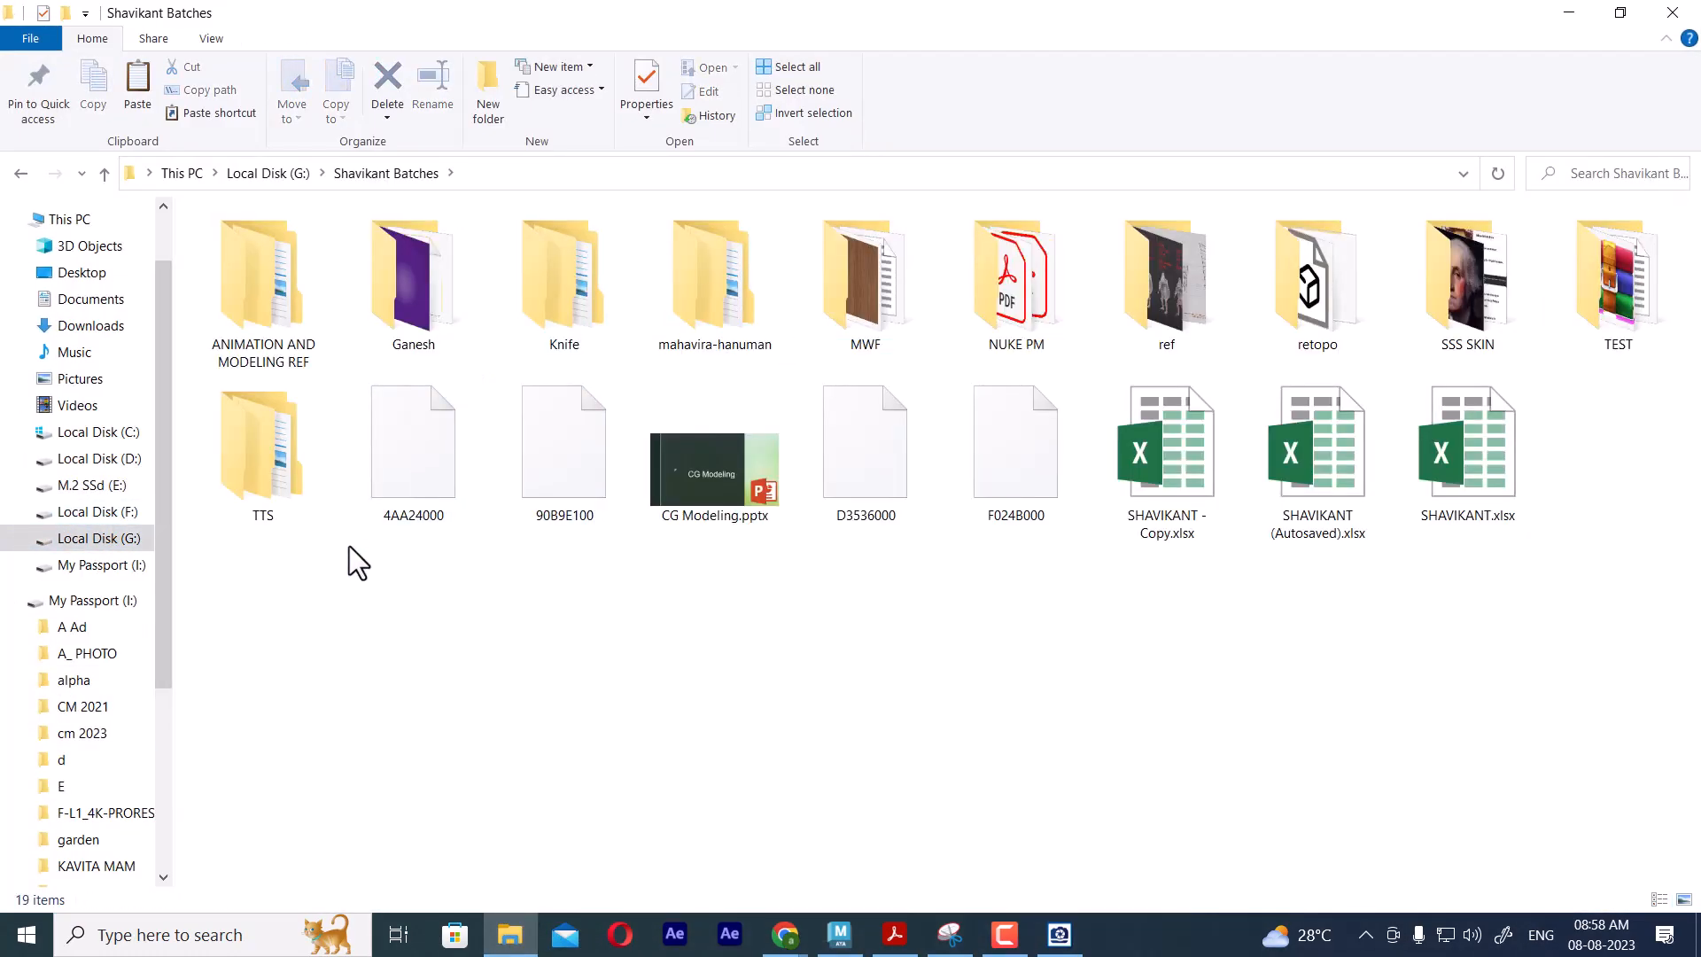
{"action": "double_click", "coordinate": [277, 461]}
{"action": "left_click", "coordinate": [288, 310]}
{"action": "double_click", "coordinate": [290, 312]}
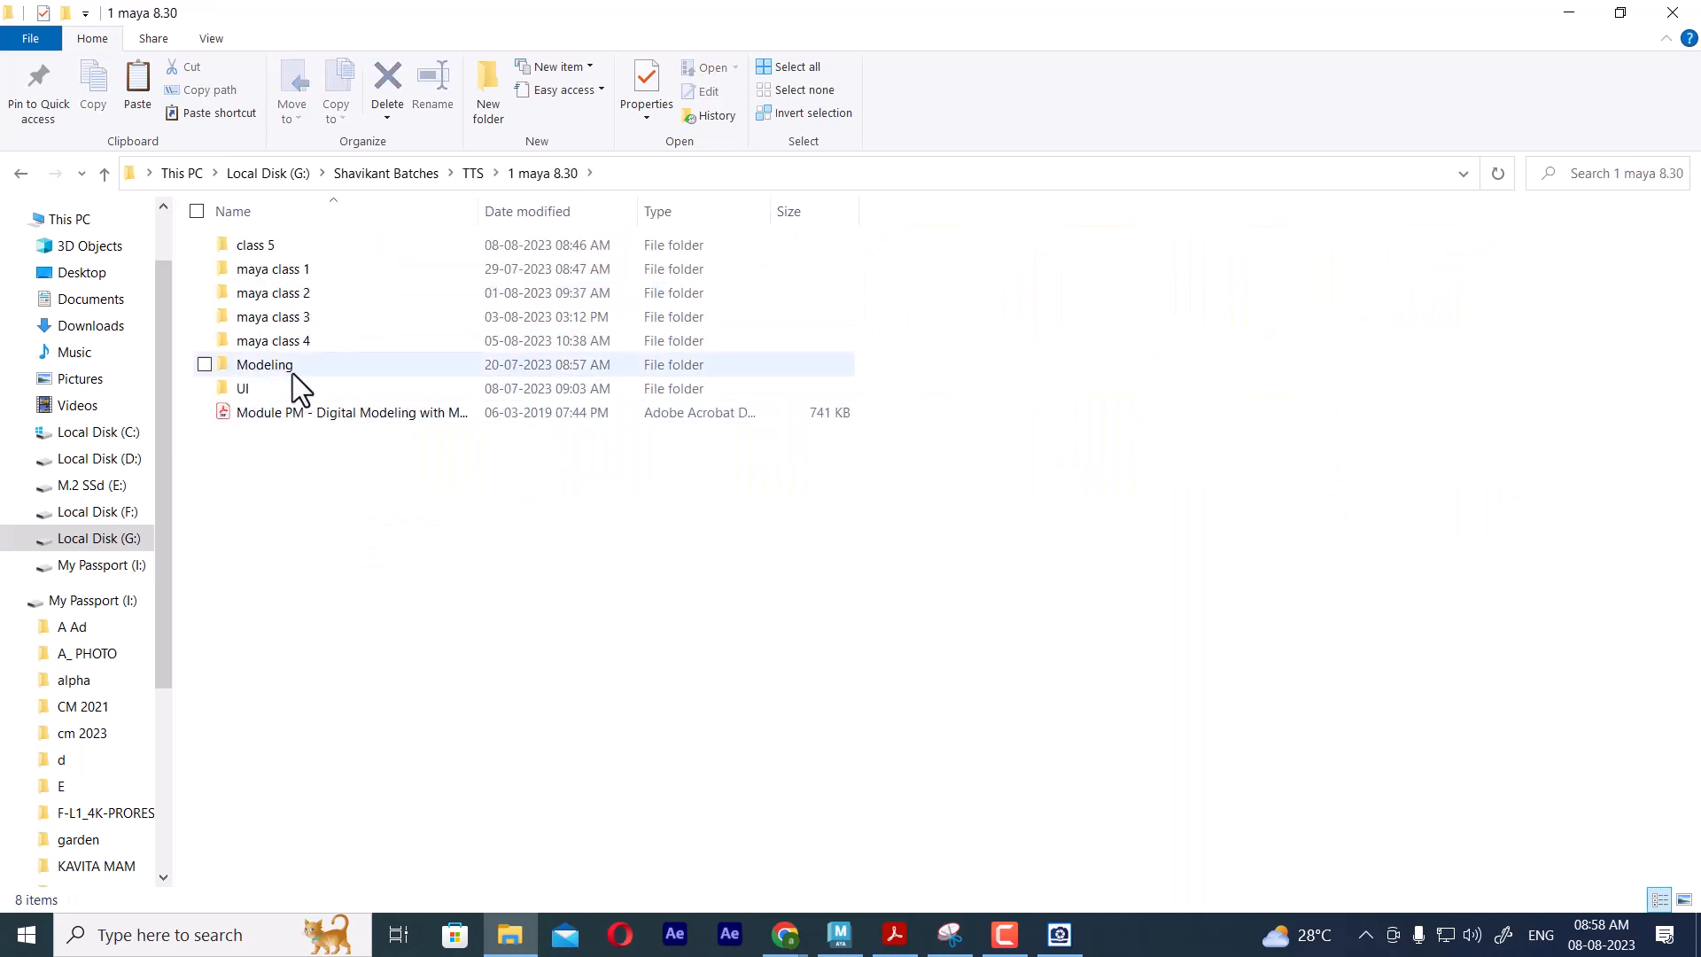
Rename the class 5 folder as maya class 5
{"action": "left_click", "coordinate": [291, 248]}
{"action": "left_click", "coordinate": [291, 248]}
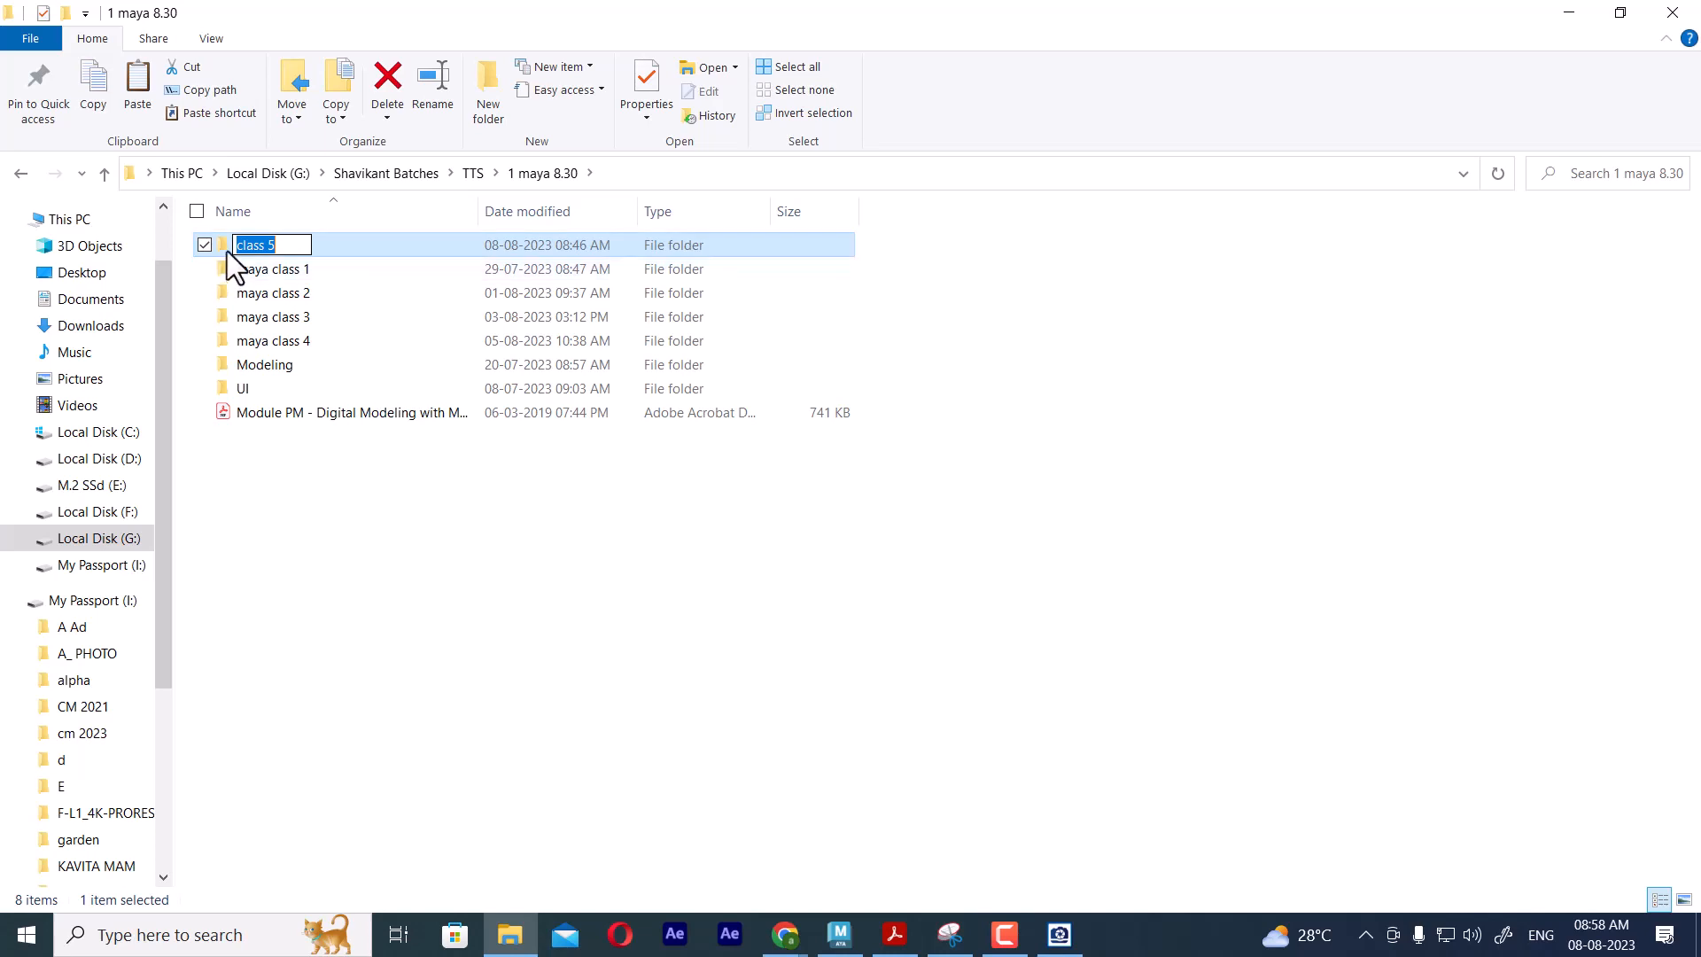
{"action": "left_click", "coordinate": [235, 247]}
{"action": "type", "text": "maya class"}
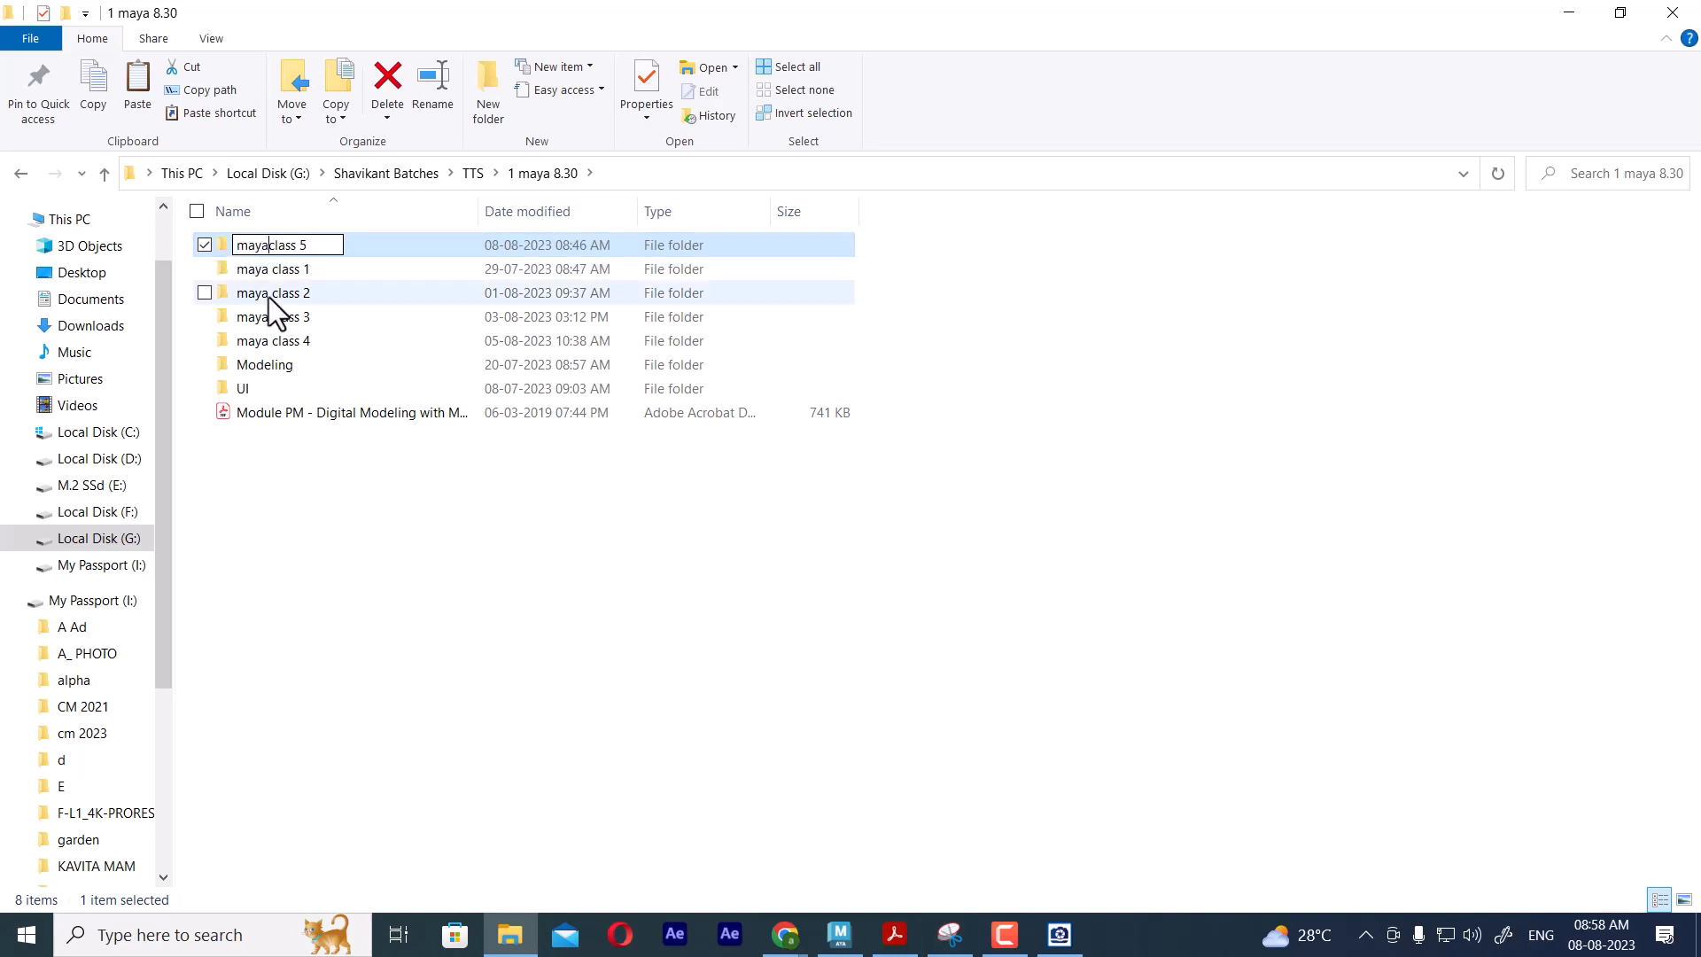
{"action": "key", "text": "Return"}
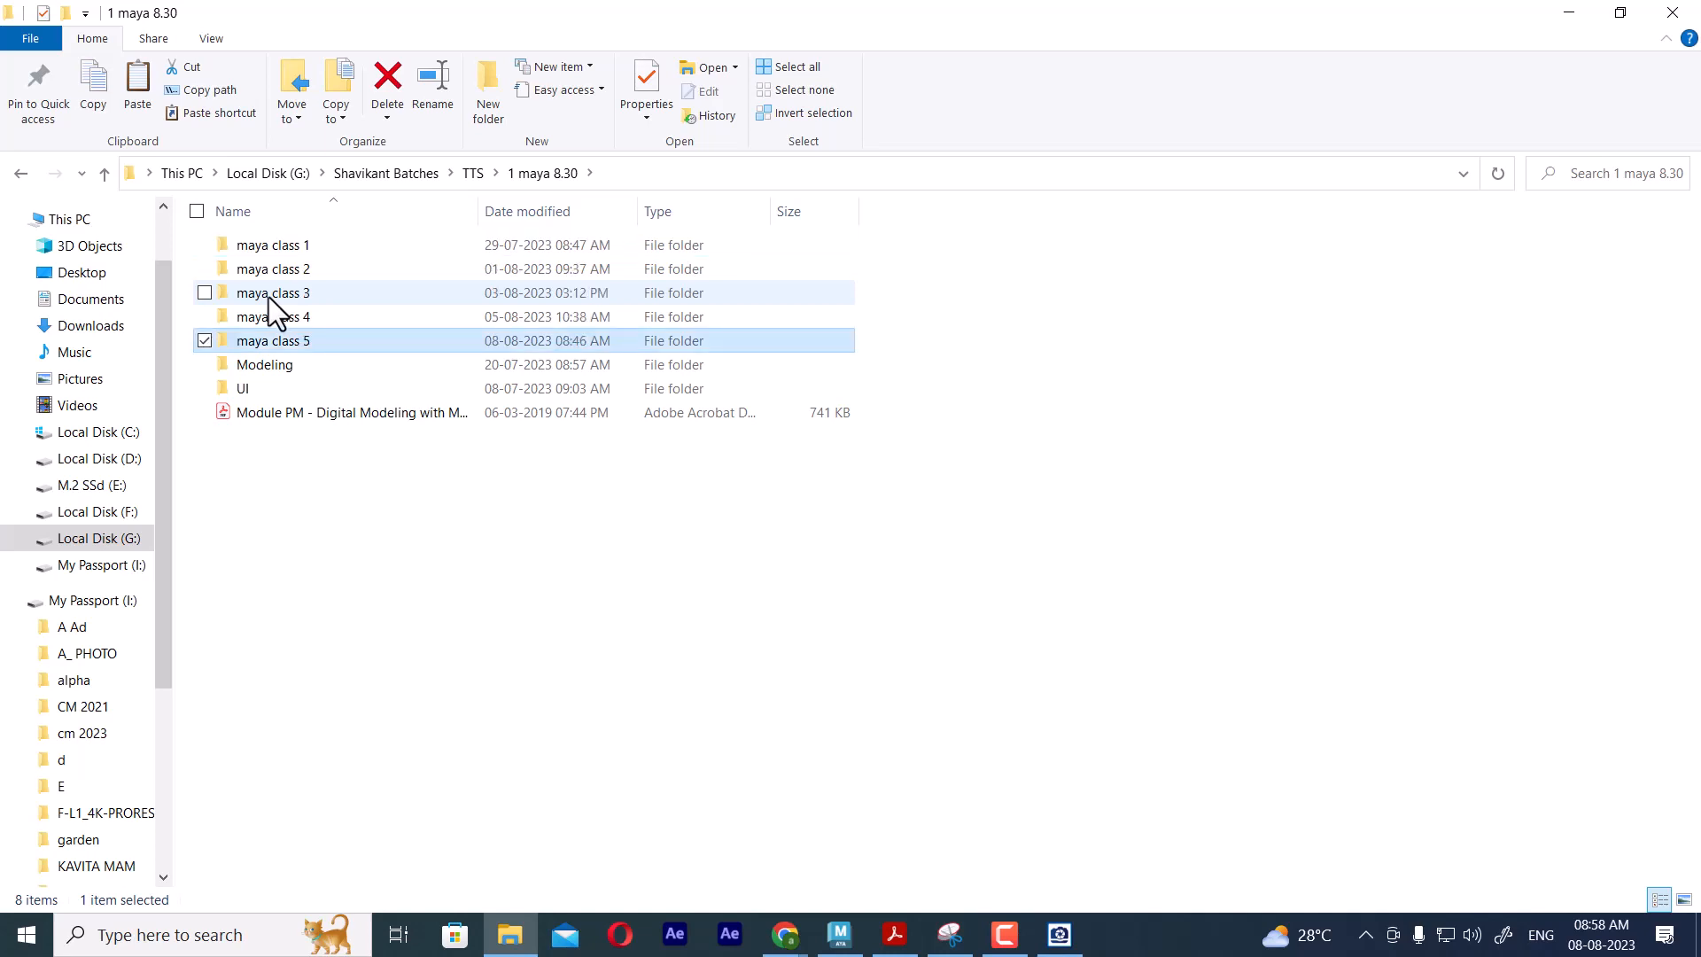
Paste the three copied sketch images into the maya class 5 folder and copy the folder's path
{"action": "key", "text": "Return"}
{"action": "right_click", "coordinate": [393, 457]}
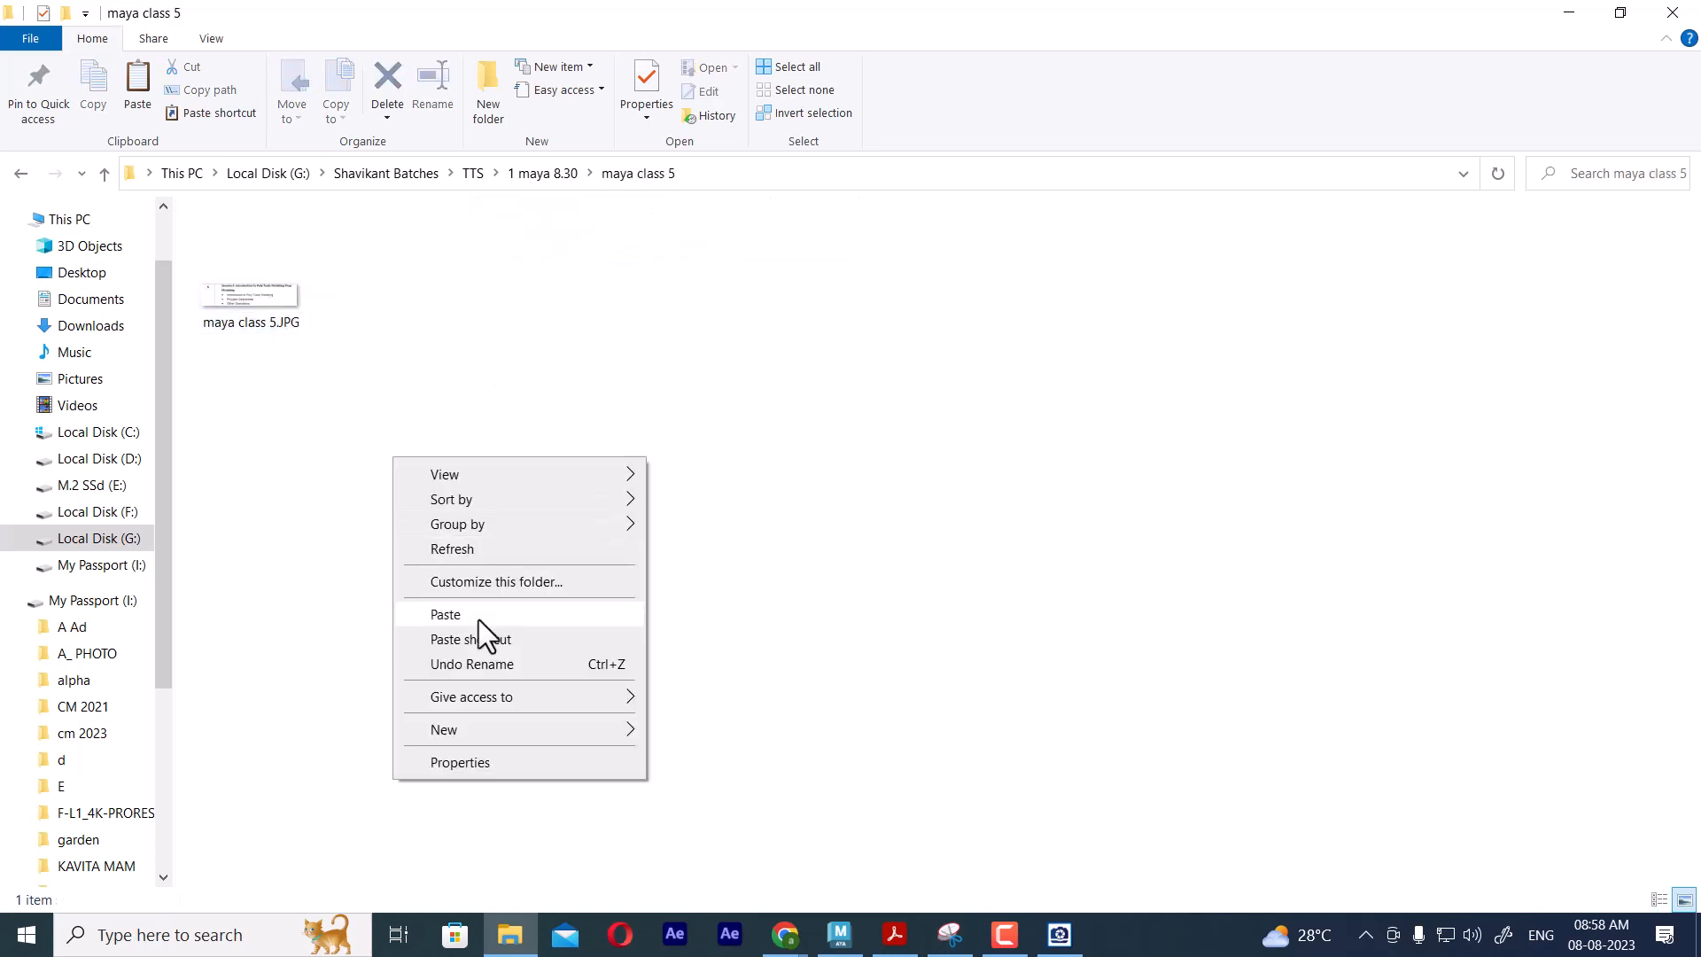
{"action": "left_click", "coordinate": [483, 614]}
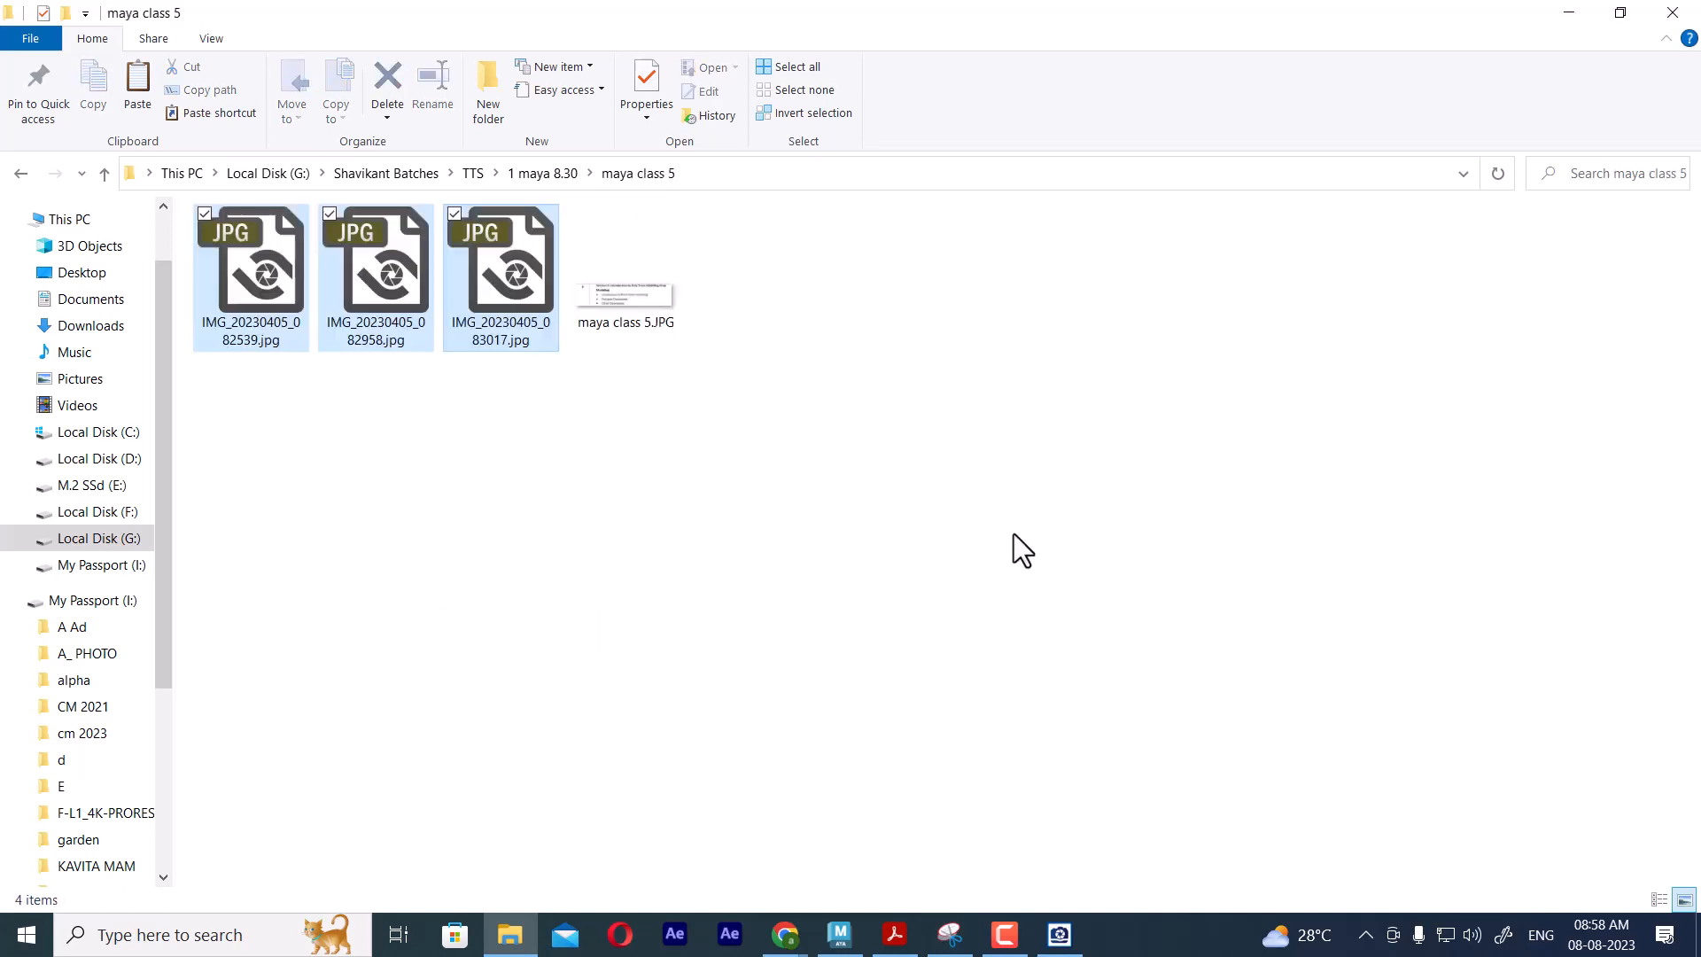
{"action": "left_click", "coordinate": [724, 180]}
{"action": "key", "text": "ctrl+c"}
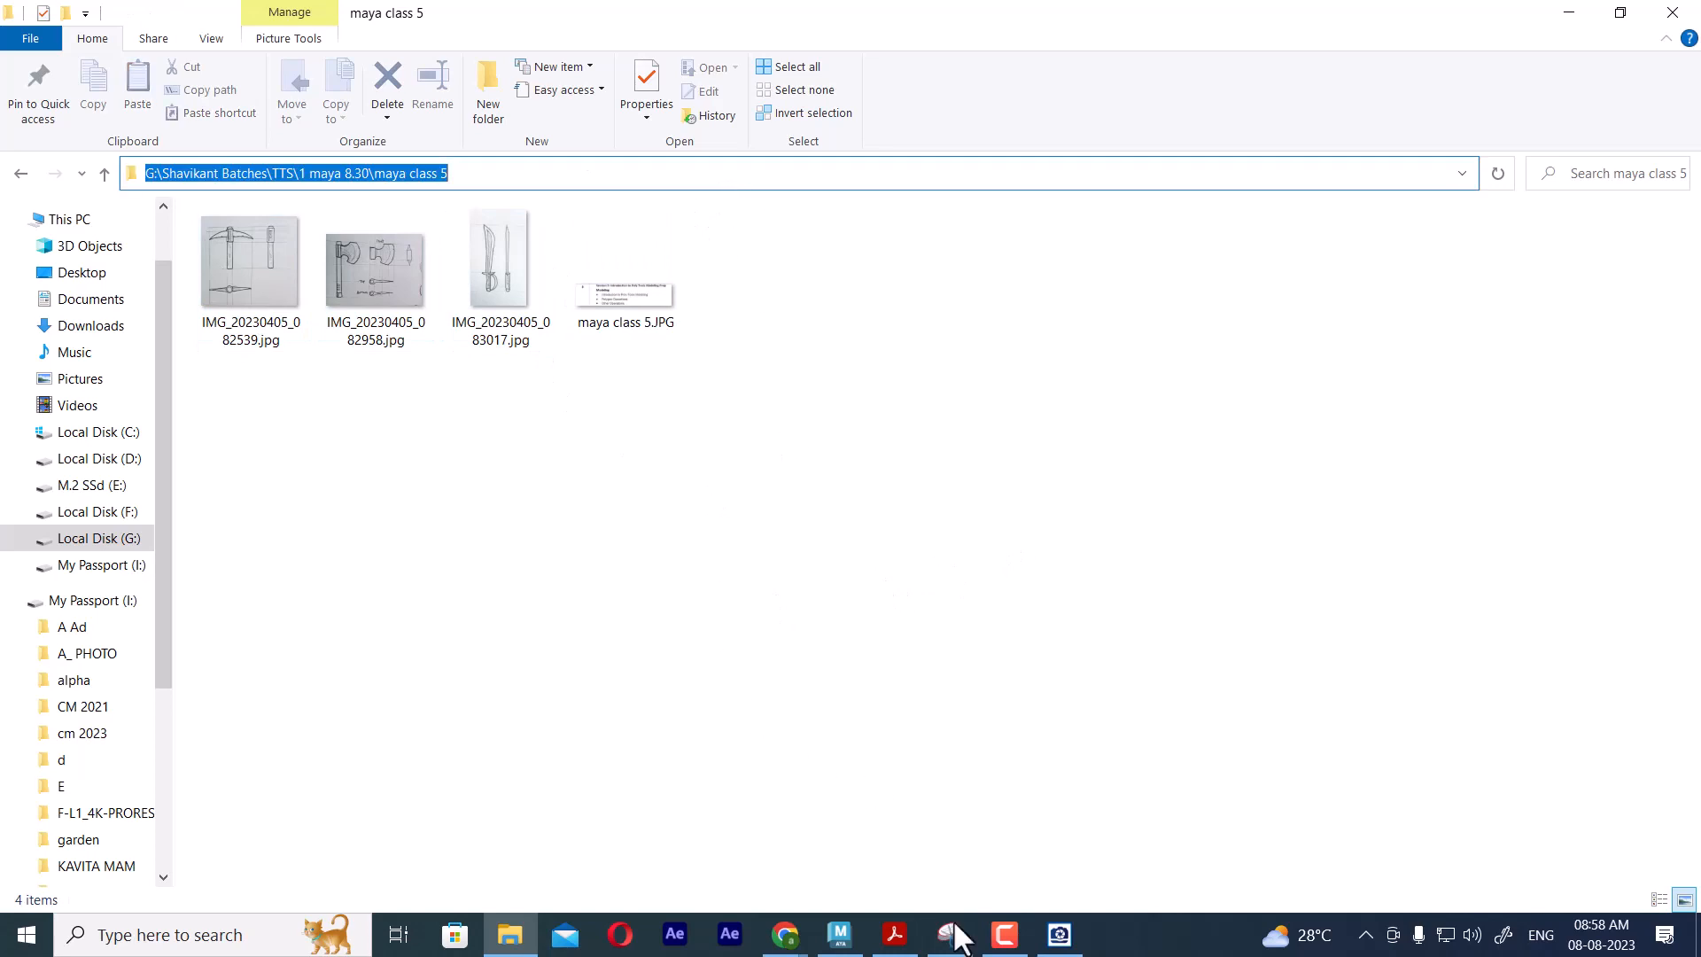
Switch to Maya and show the front view as the single full-size viewport
{"action": "left_click", "coordinate": [840, 939]}
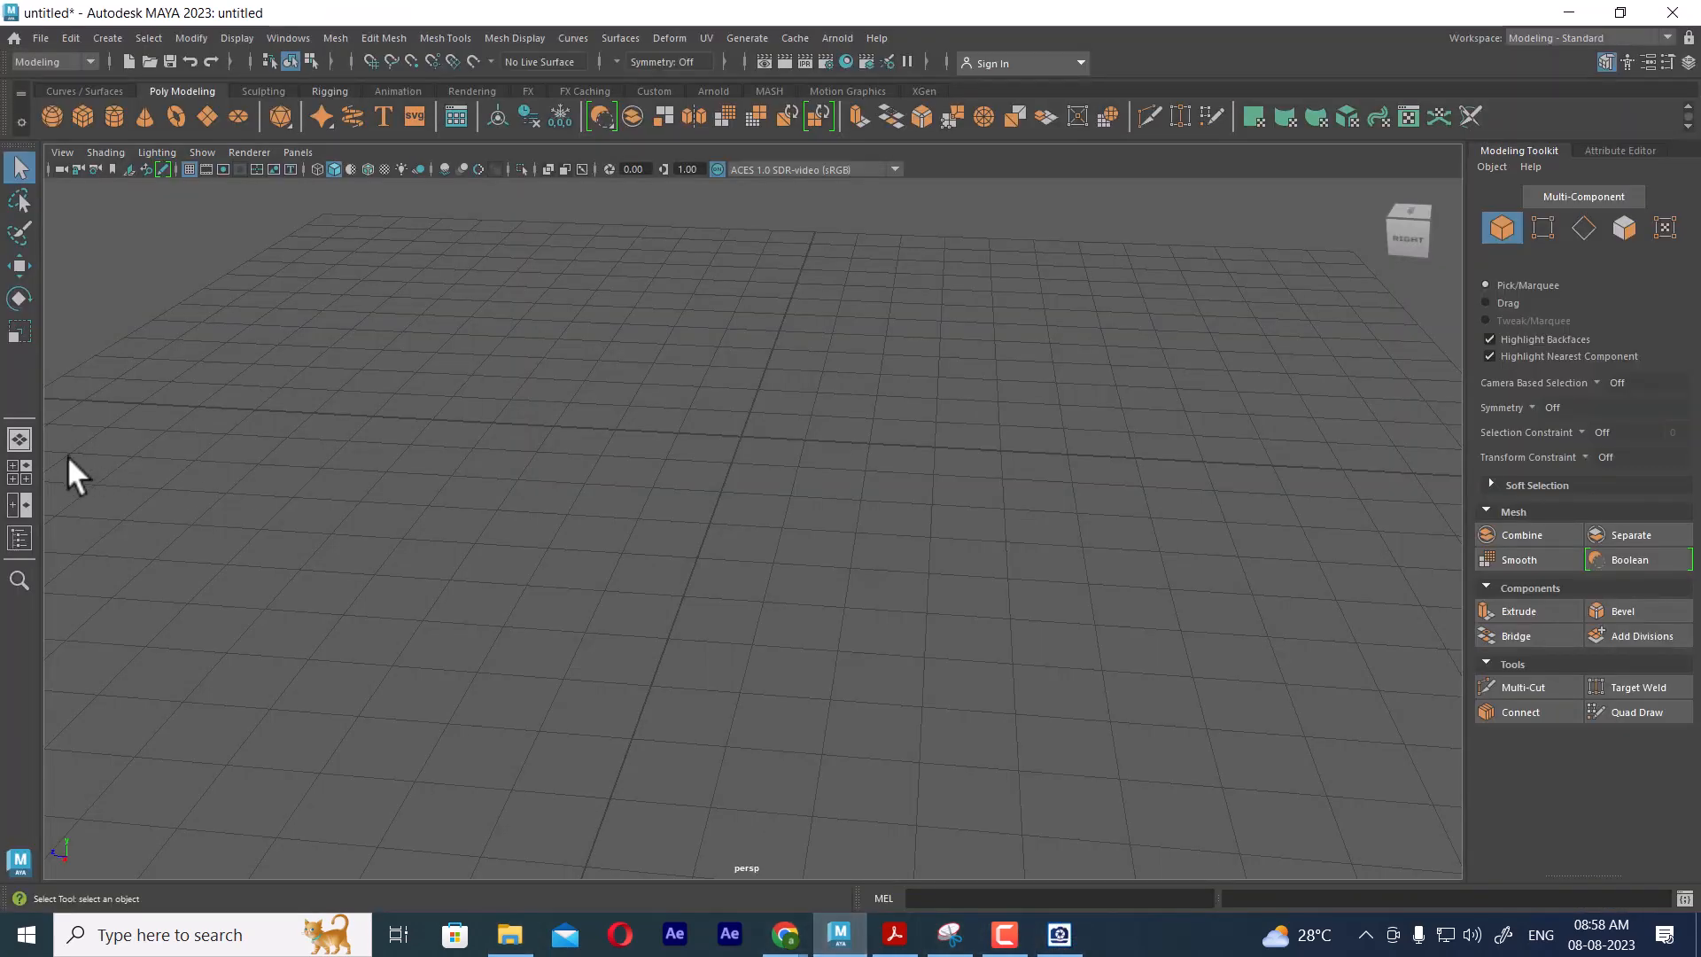
{"action": "left_click", "coordinate": [20, 470]}
{"action": "left_click", "coordinate": [413, 694]}
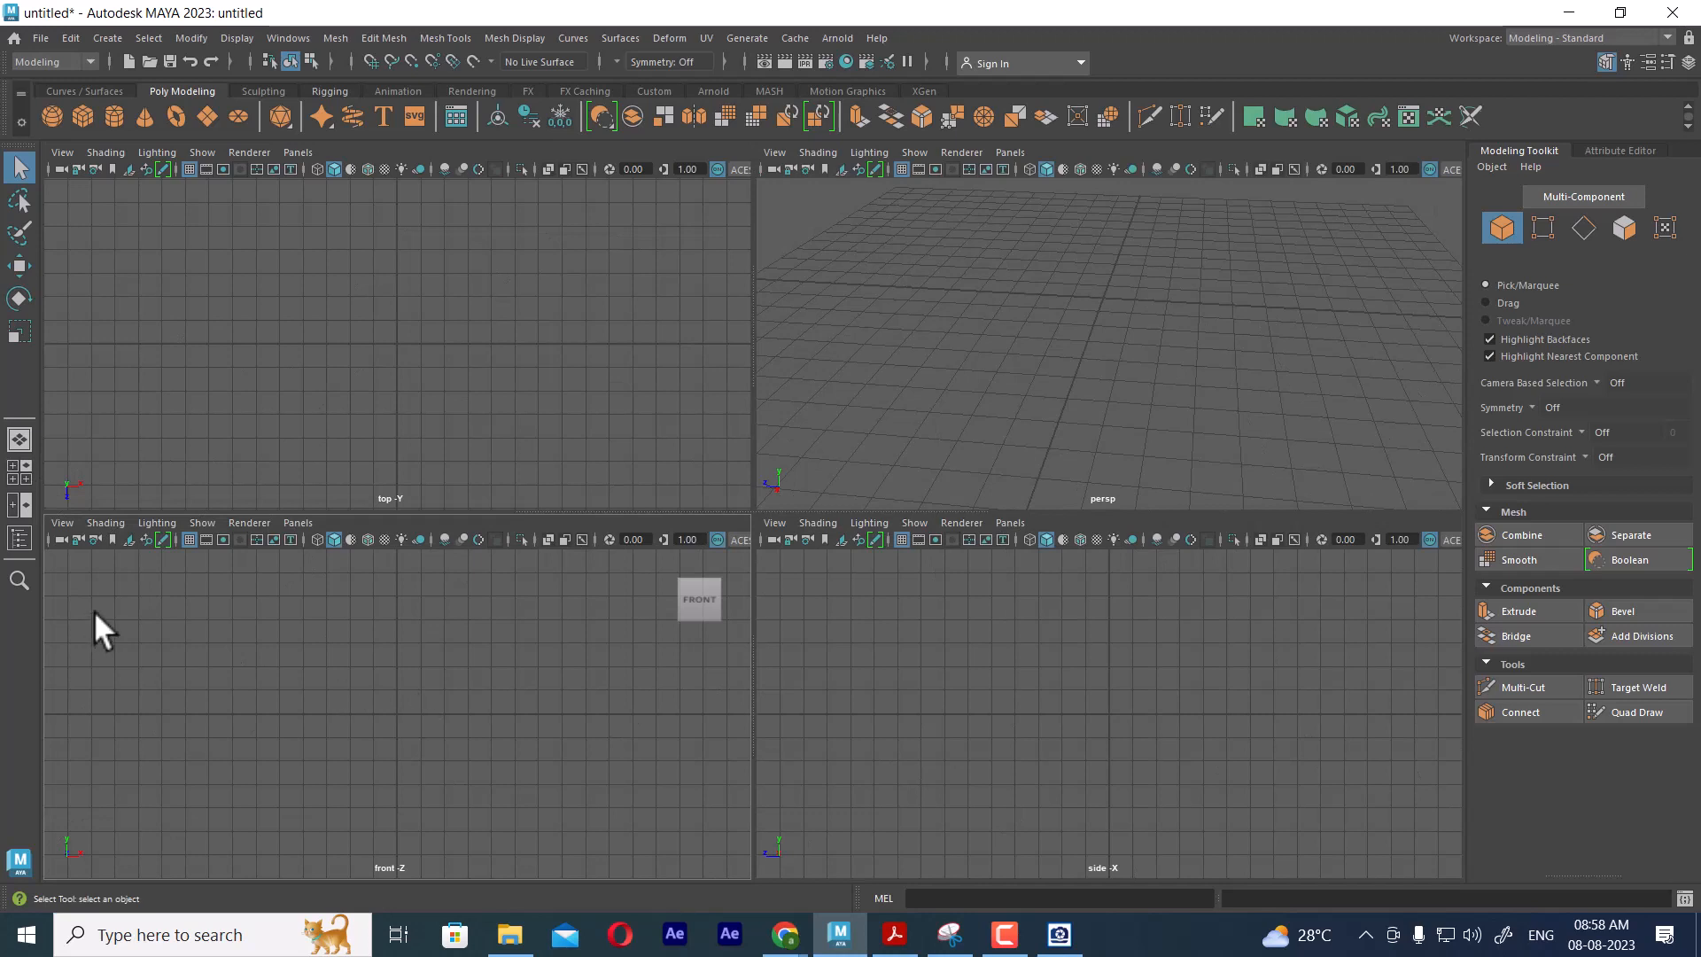
{"action": "key", "text": "space"}
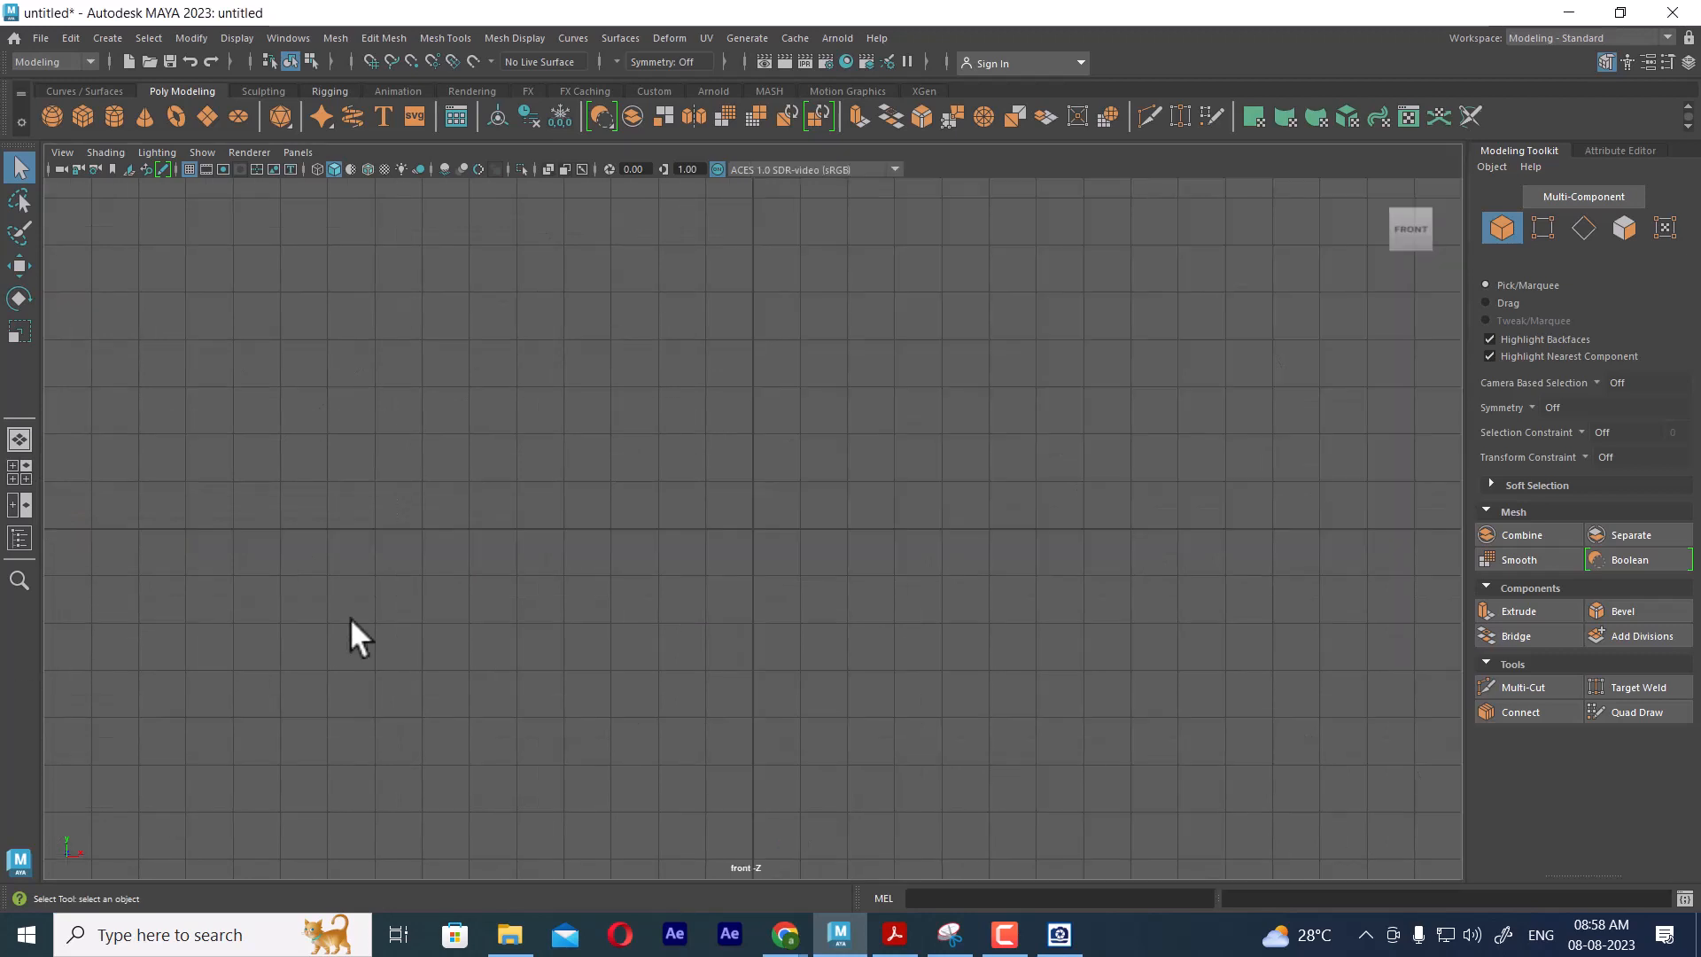
Import the pickaxe sketch IMG_20230405_082539.jpg from the maya class 5 folder as an image plane in the front view
{"action": "left_click", "coordinate": [62, 152]}
{"action": "mouse_move", "coordinate": [140, 547]}
{"action": "left_click", "coordinate": [431, 567]}
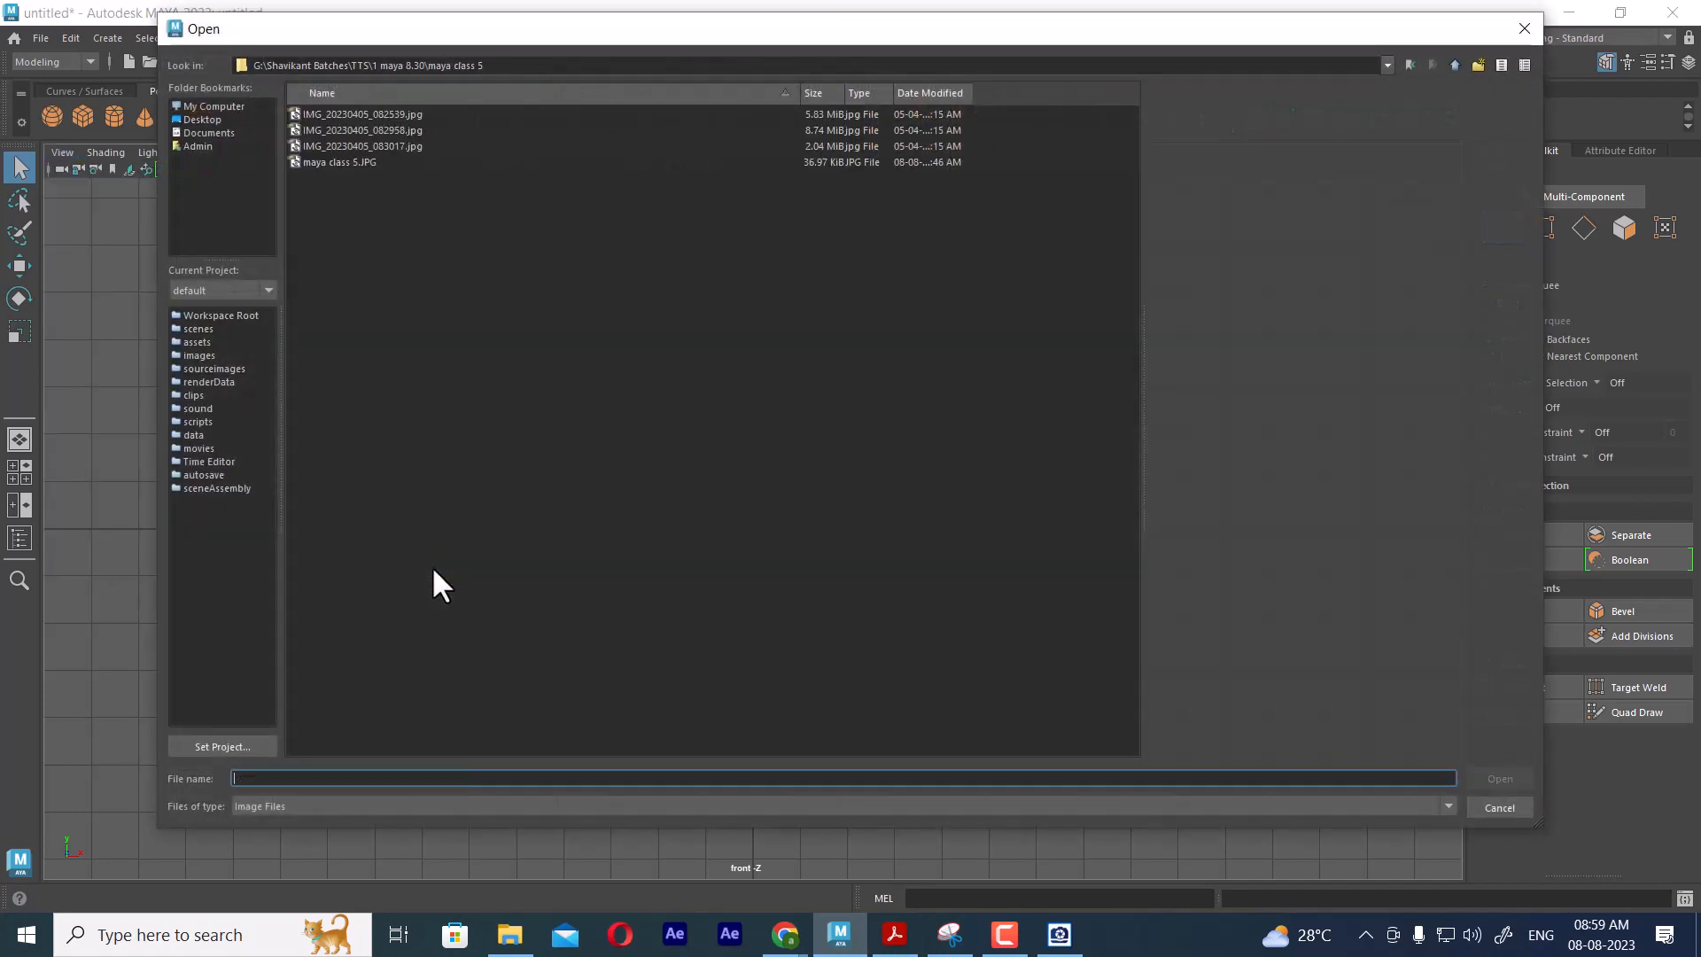
{"action": "left_click", "coordinate": [358, 142]}
{"action": "left_click", "coordinate": [358, 130]}
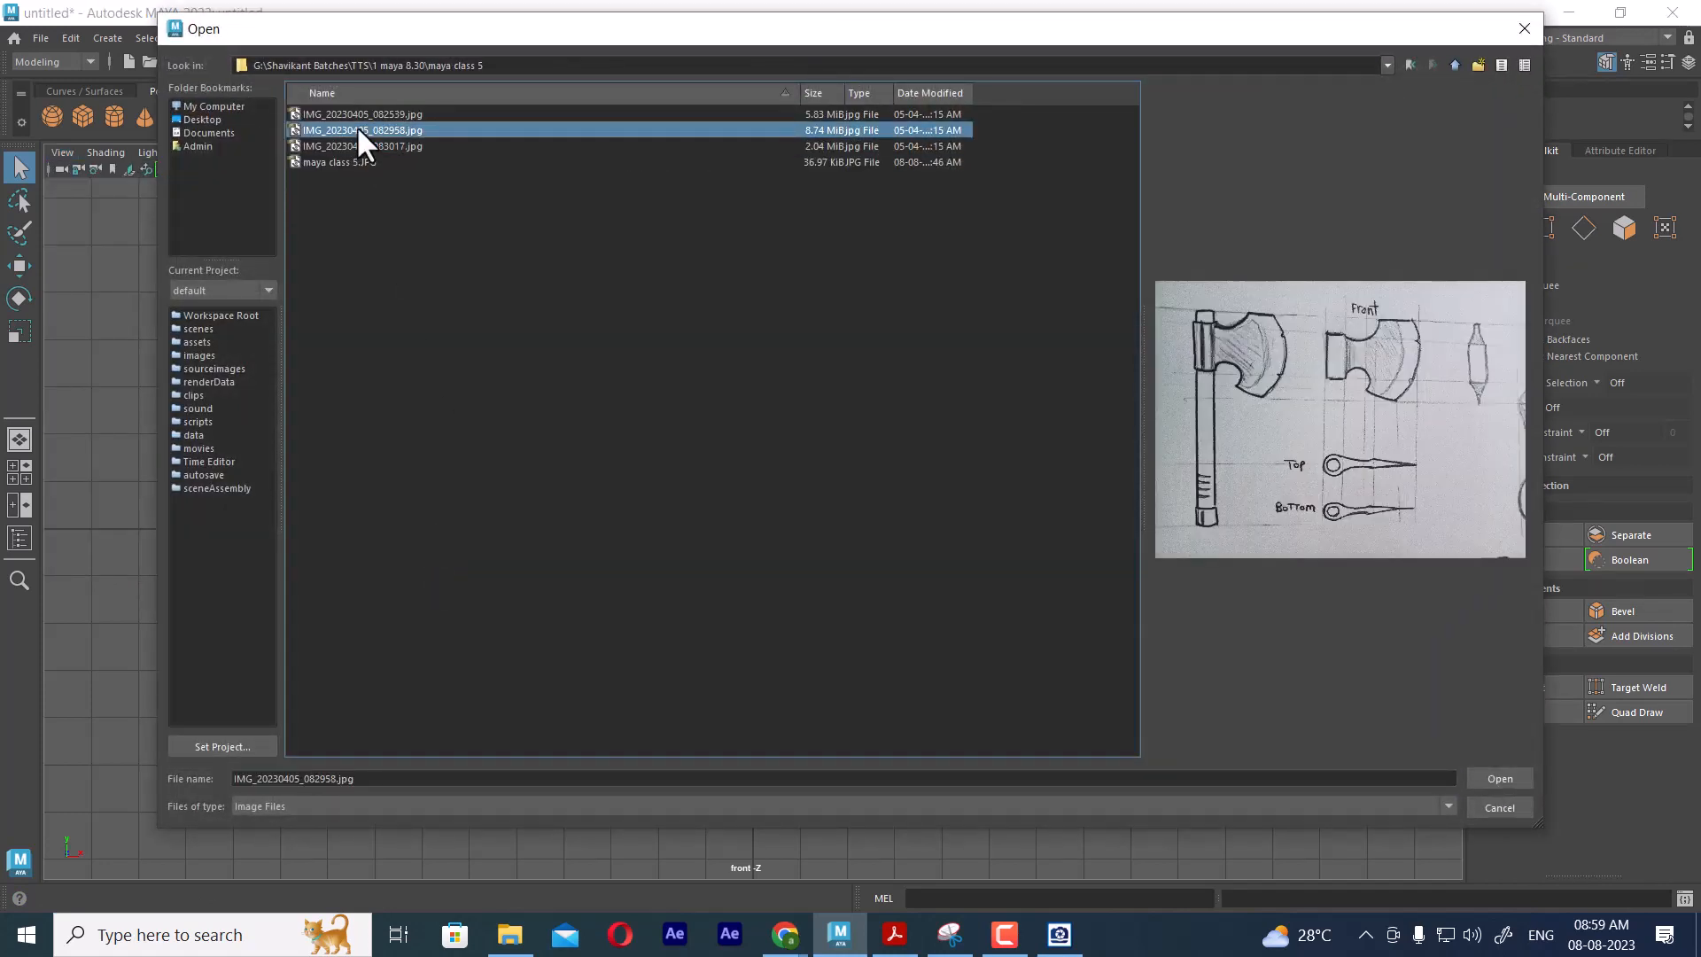
{"action": "left_click", "coordinate": [356, 114]}
{"action": "double_click", "coordinate": [357, 115]}
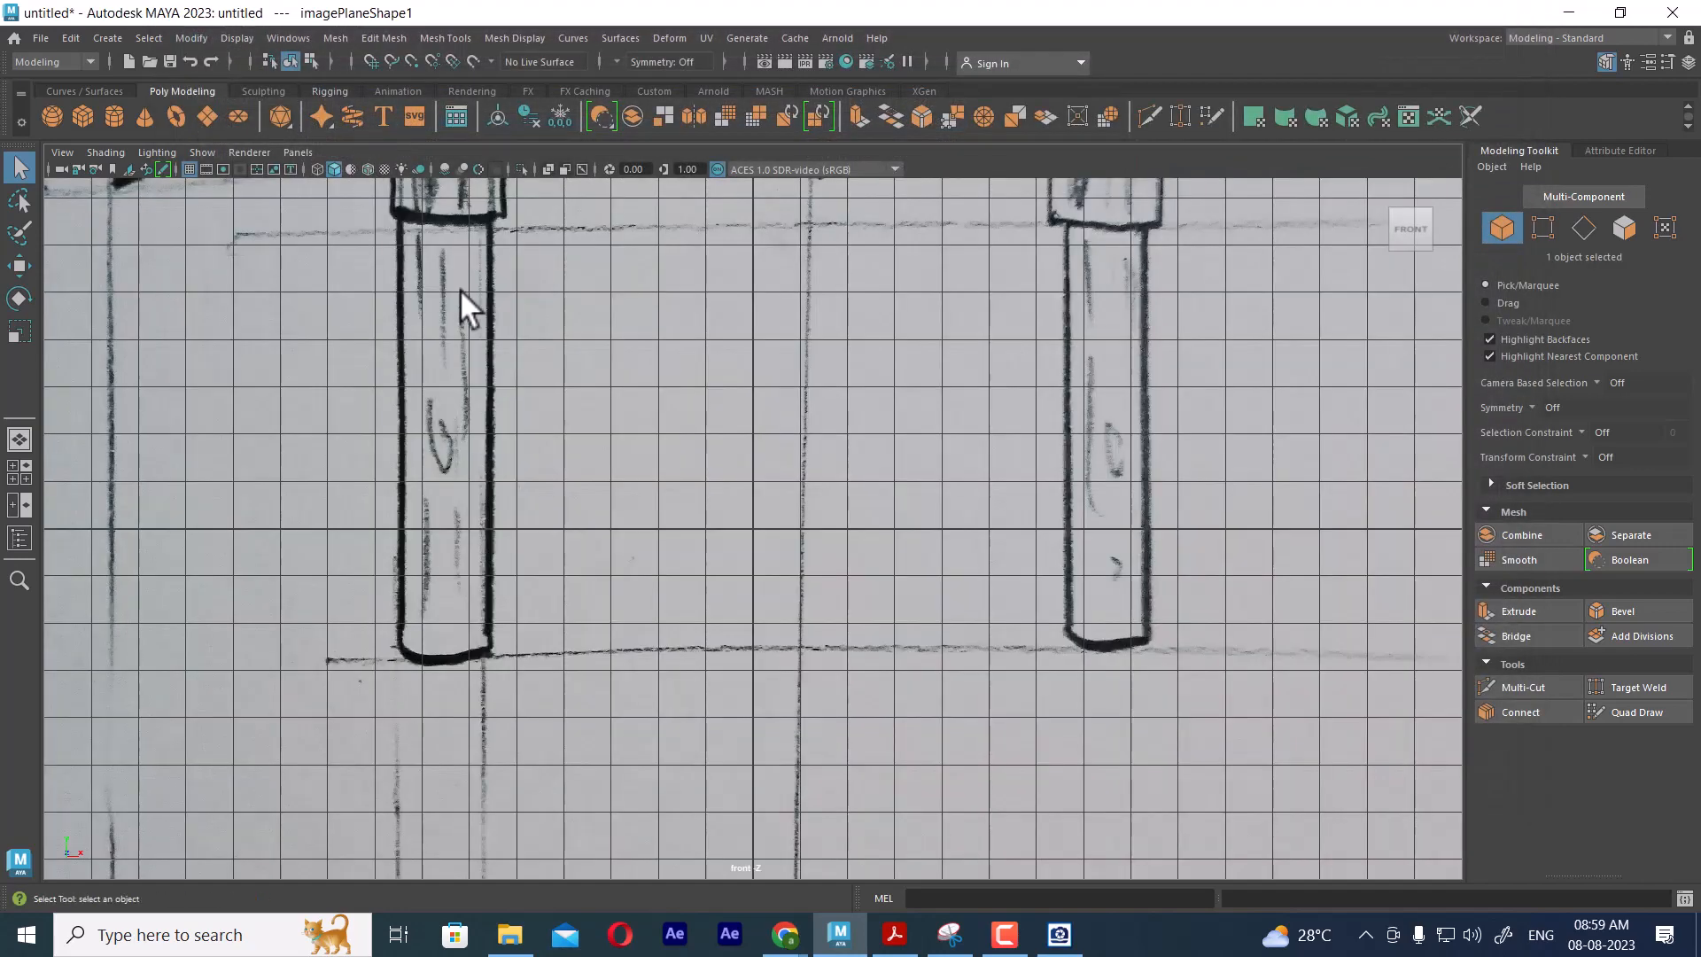
Move the image plane about 6.48 units along X so the front-view pickaxe handle is centred on the vertical grid axis
{"action": "scroll", "coordinate": [565, 491], "scroll_direction": "down", "scroll_amount": 8}
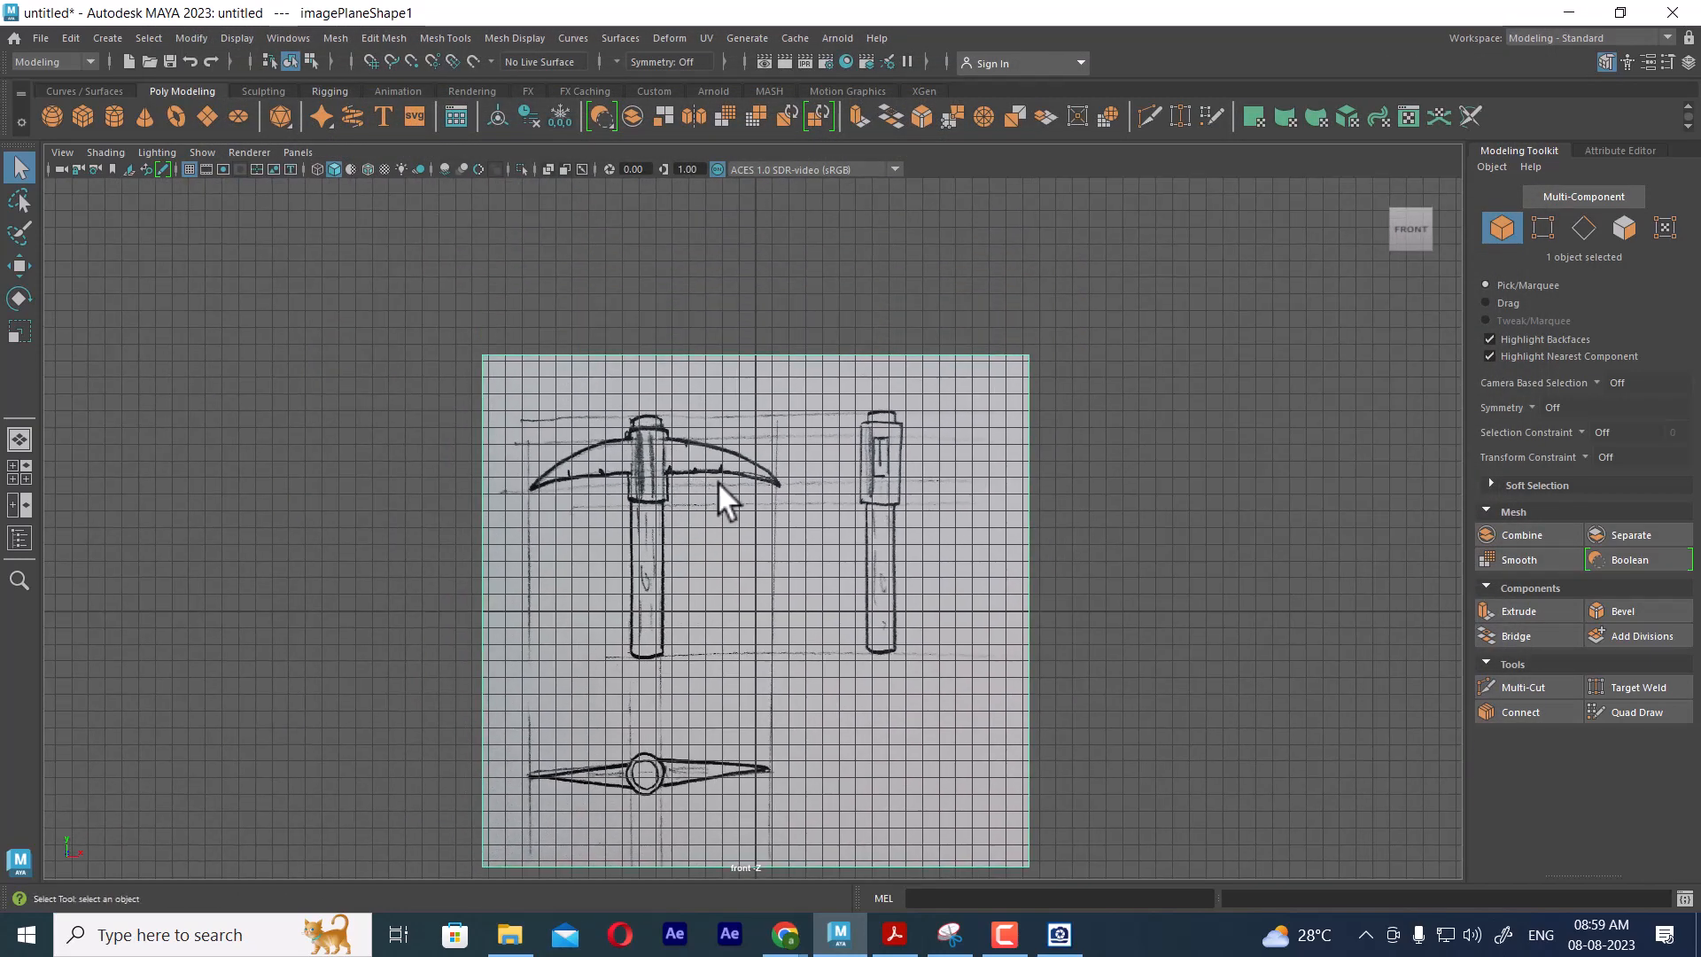
{"action": "key", "text": "w"}
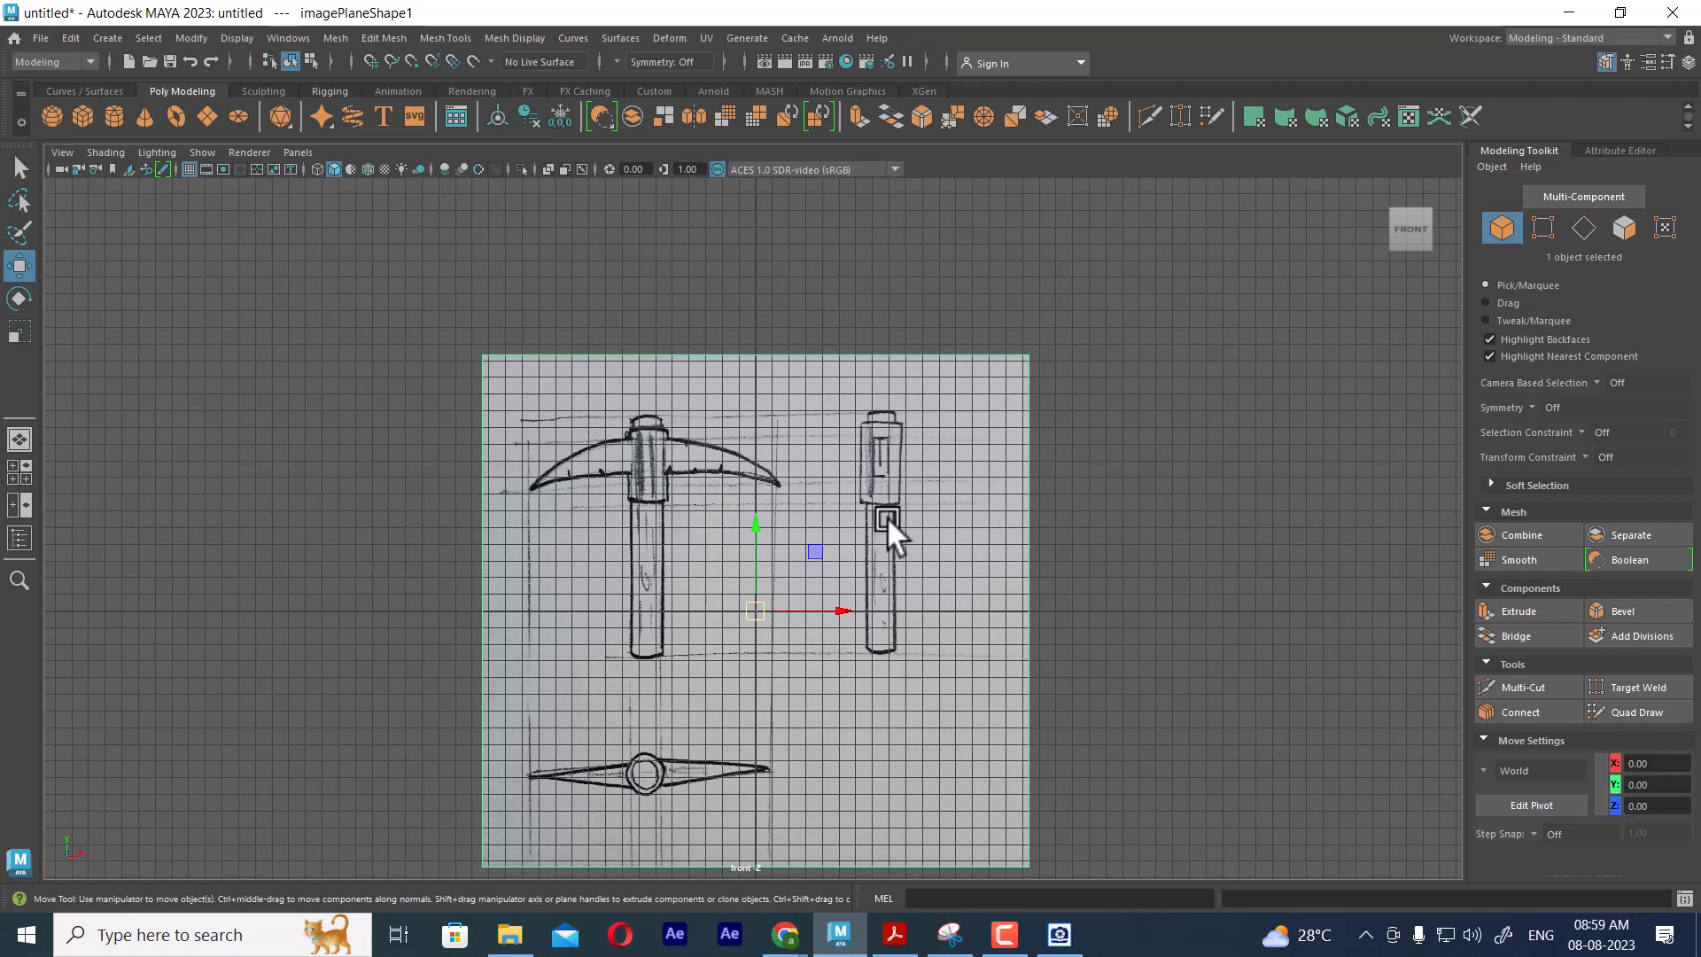
{"action": "left_click_drag", "start_coordinate": [838, 607], "coordinate": [950, 623]}
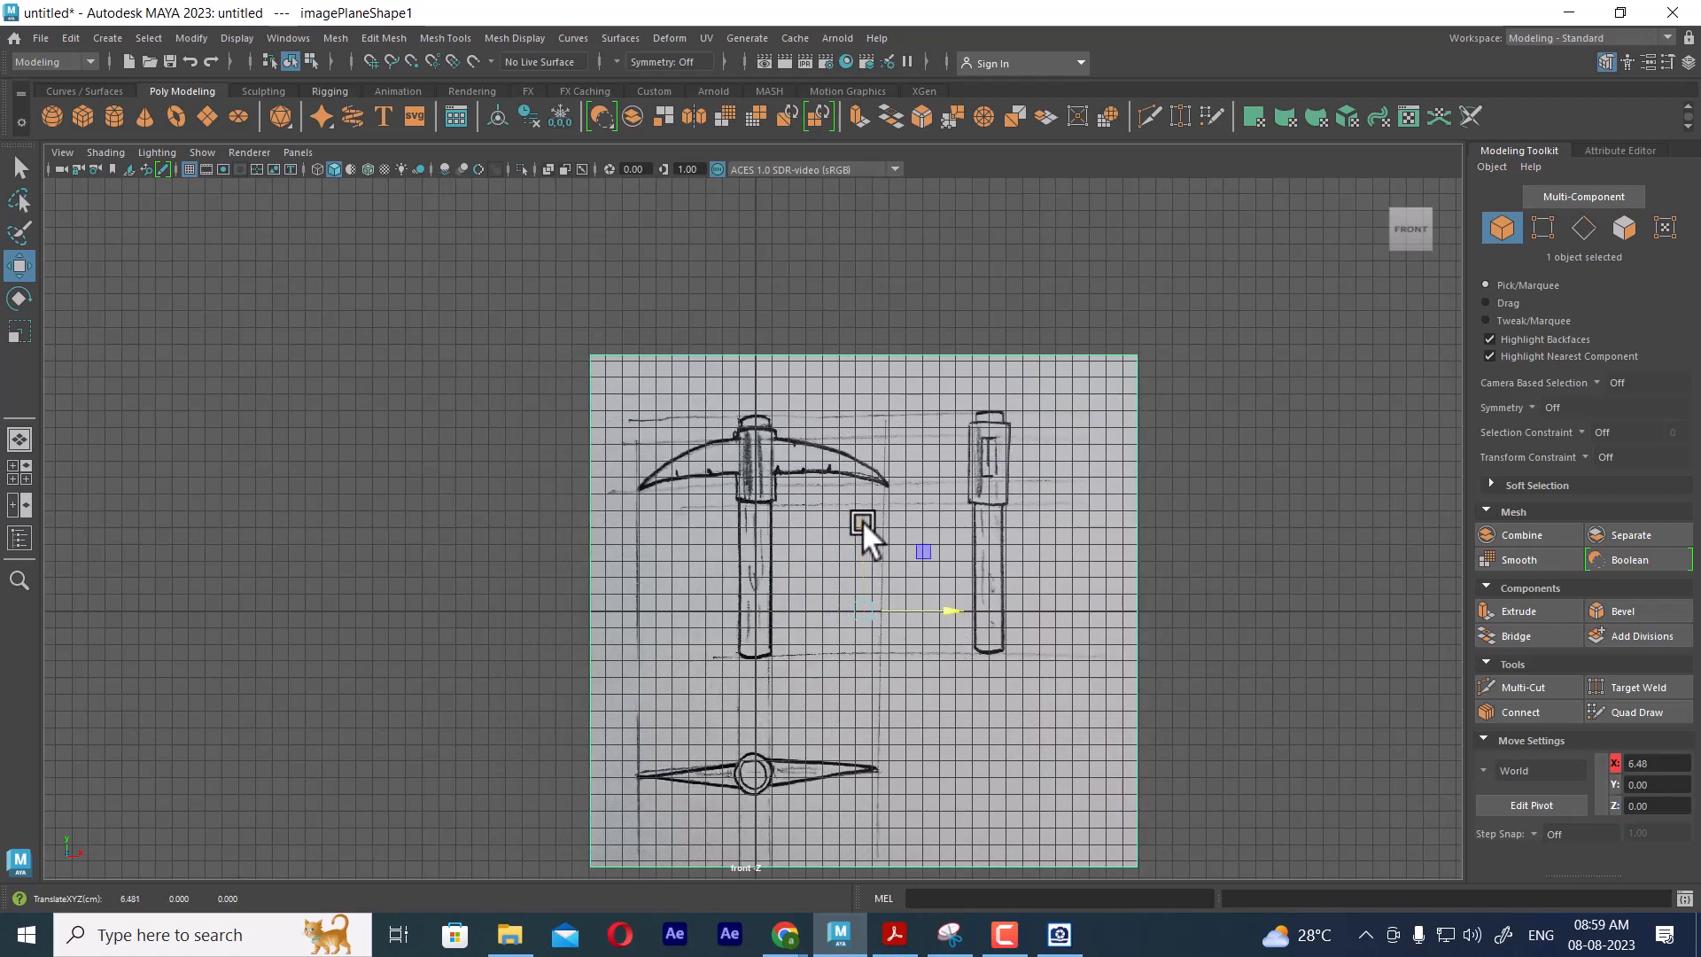
Raise the front-view image plane to Y 2.87 so the pickaxe handle's base sits on the horizontal grid axis
{"action": "left_click_drag", "start_coordinate": [863, 519], "coordinate": [864, 473]}
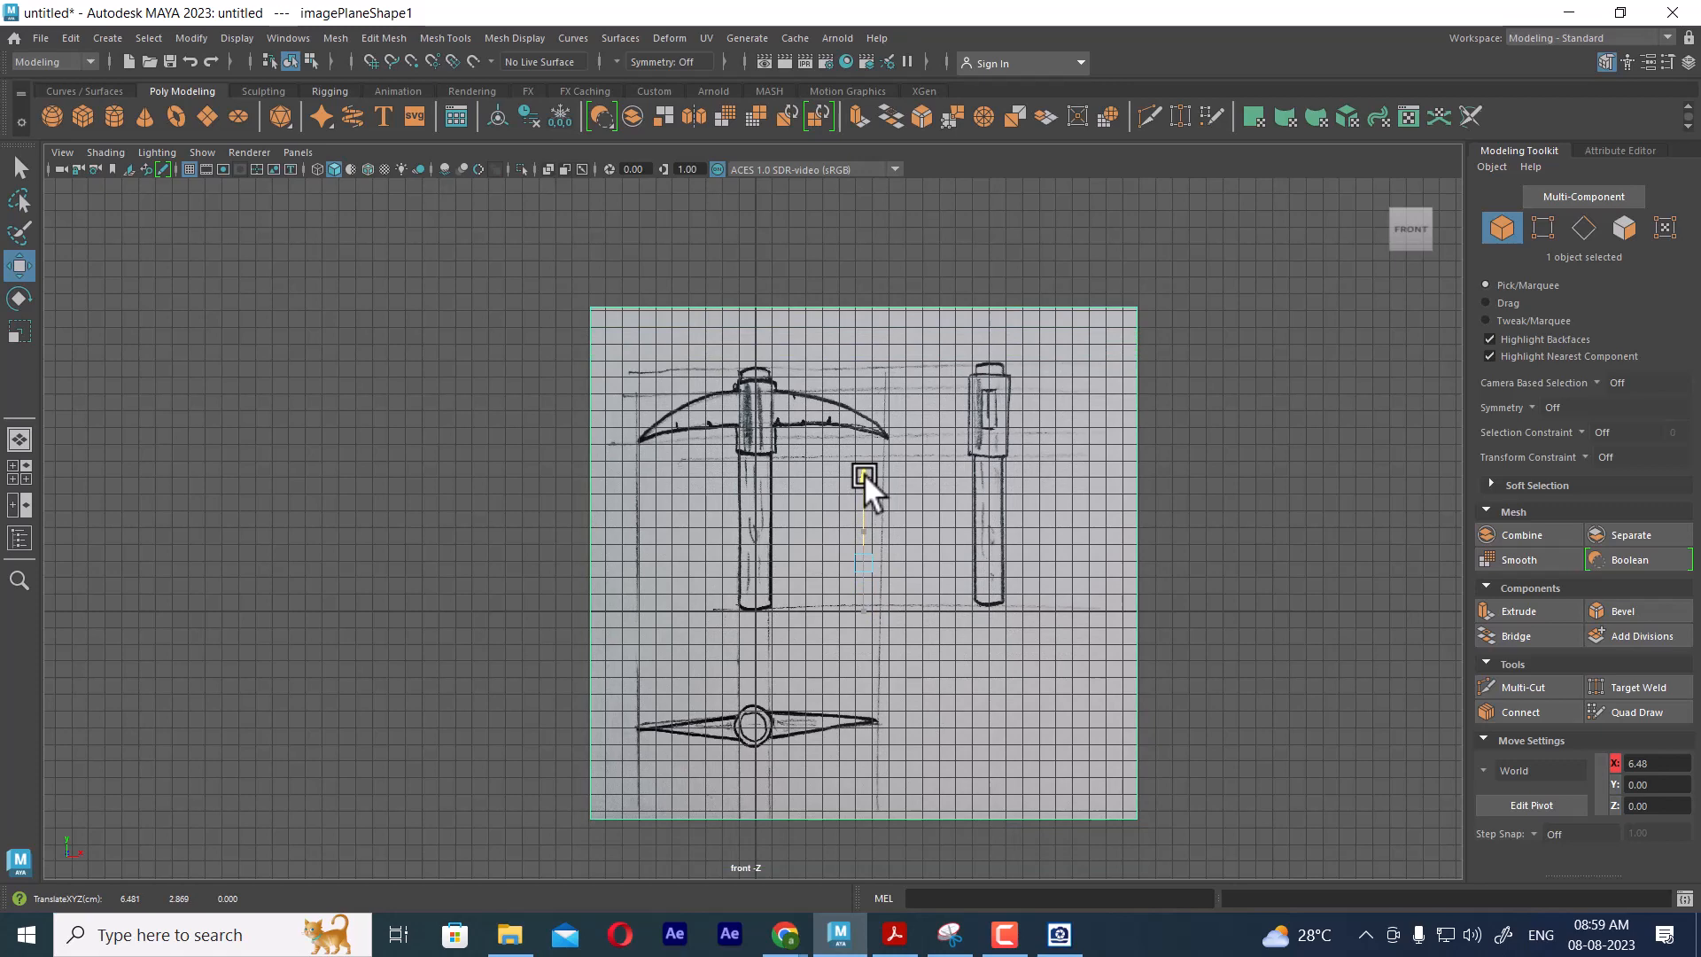
{"action": "scroll", "coordinate": [880, 657], "scroll_direction": "up", "scroll_amount": 2}
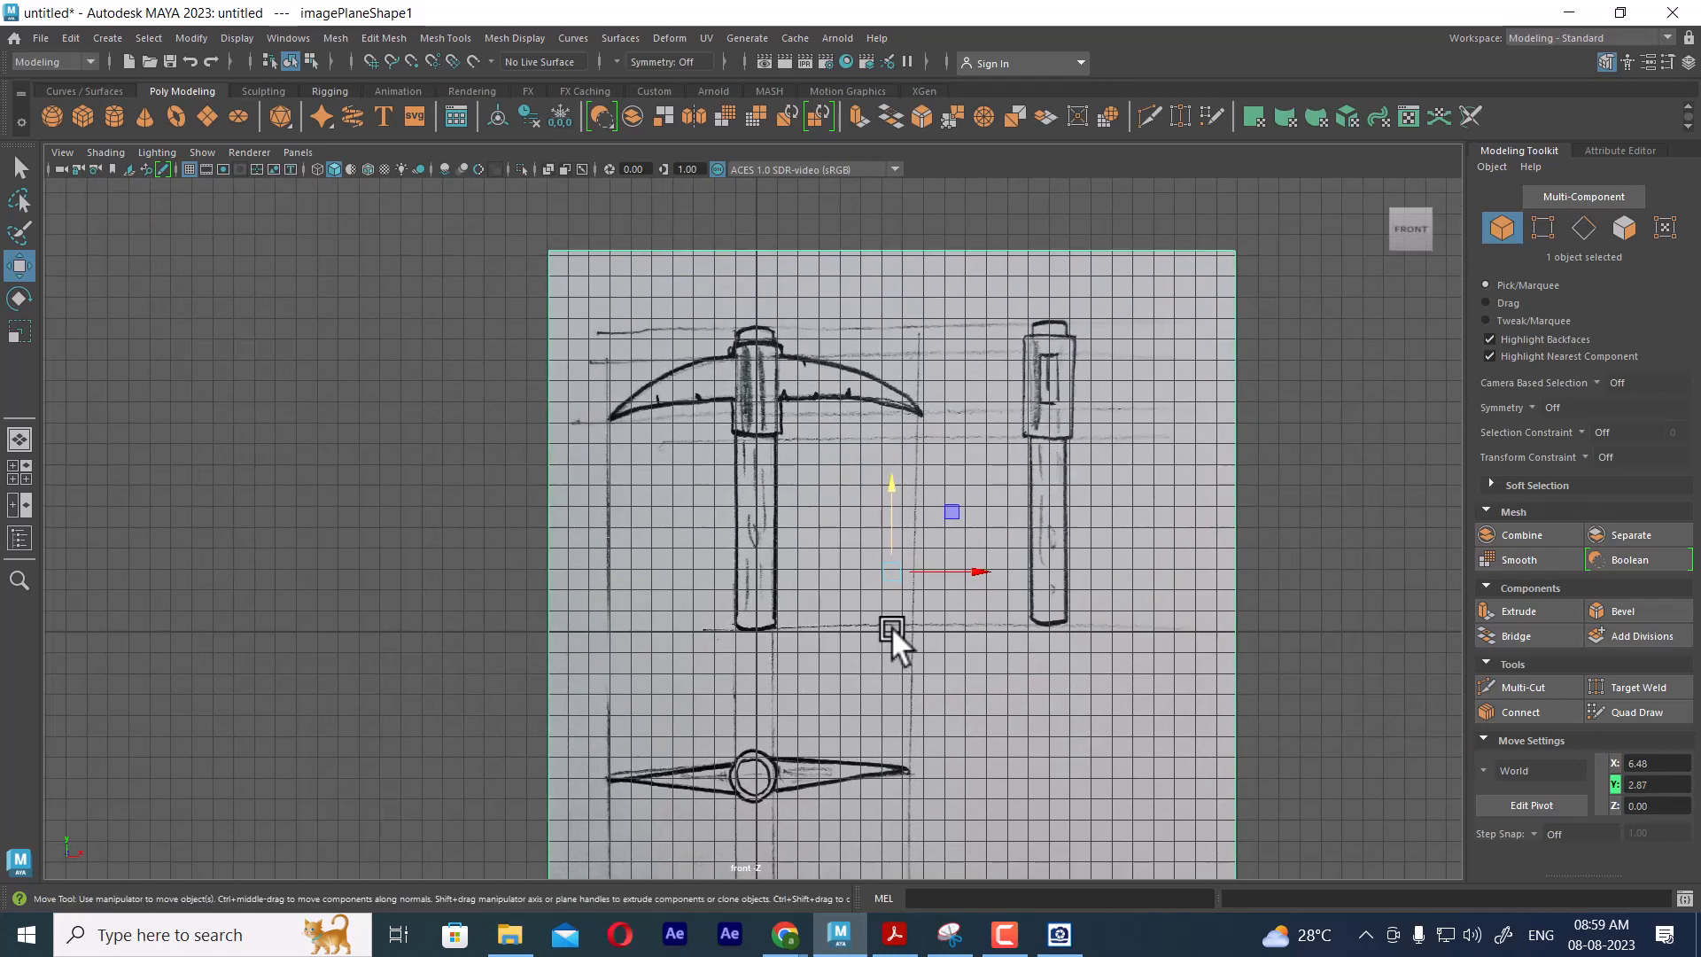
Import IMG_20230405_082539.jpg from the maya class 5 folder as an image plane in the full-size side view
{"action": "key", "text": "space"}
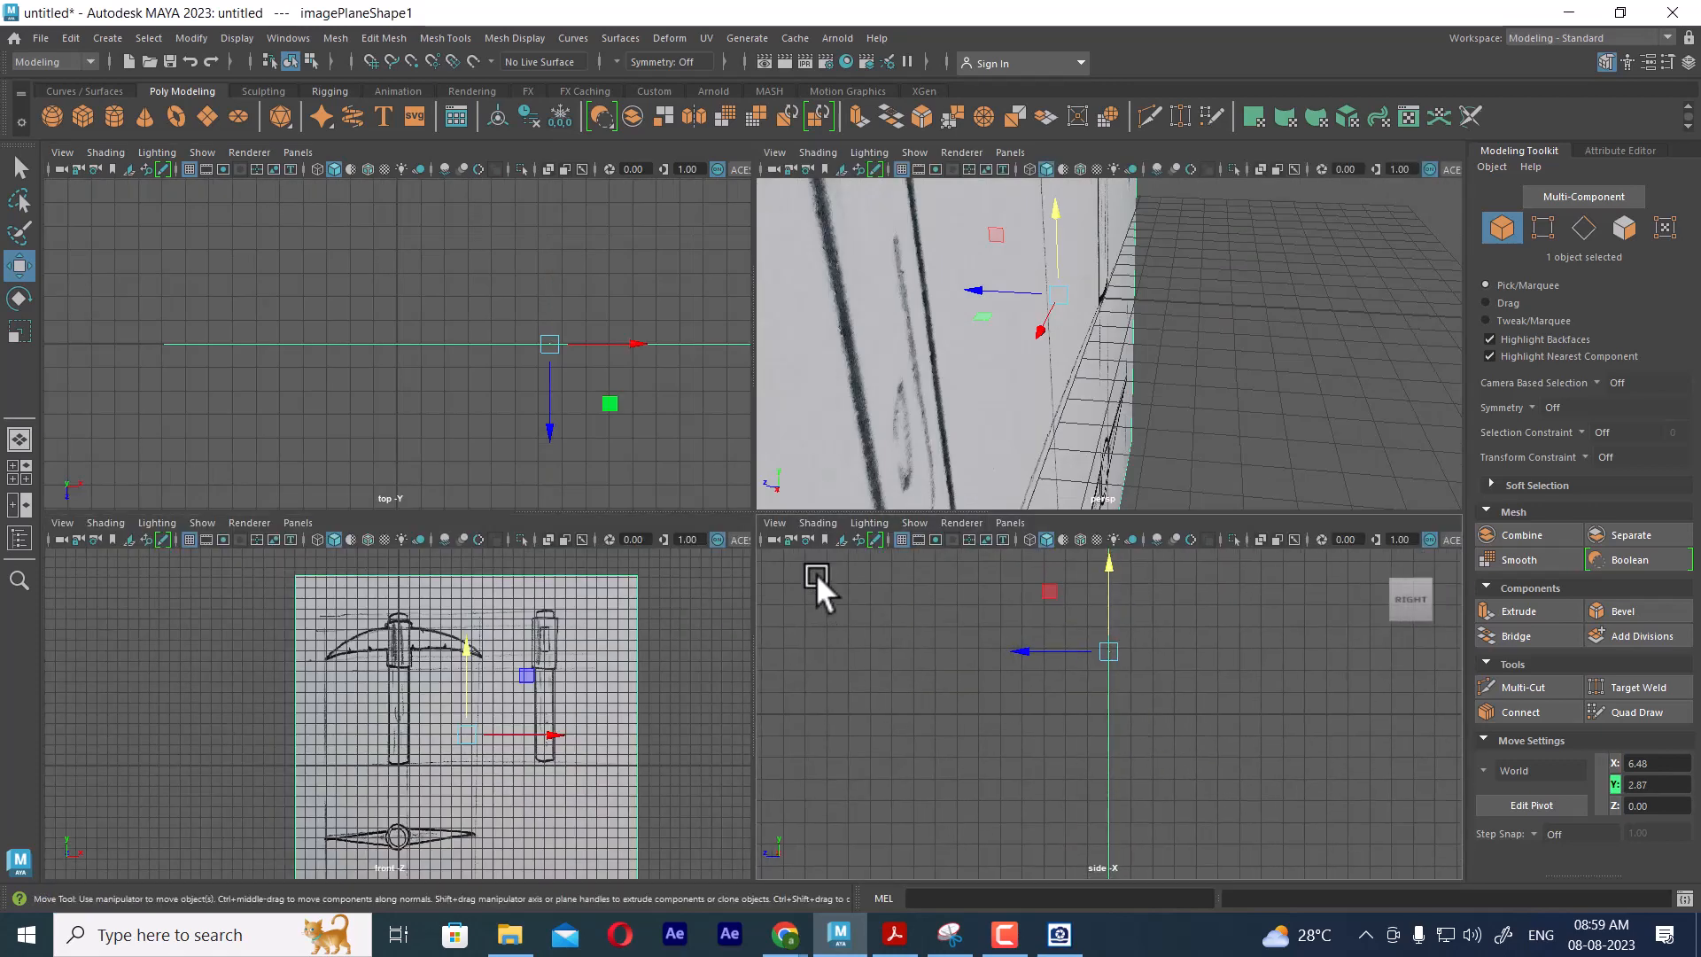
{"action": "key", "text": "space"}
{"action": "left_click", "coordinate": [62, 152]}
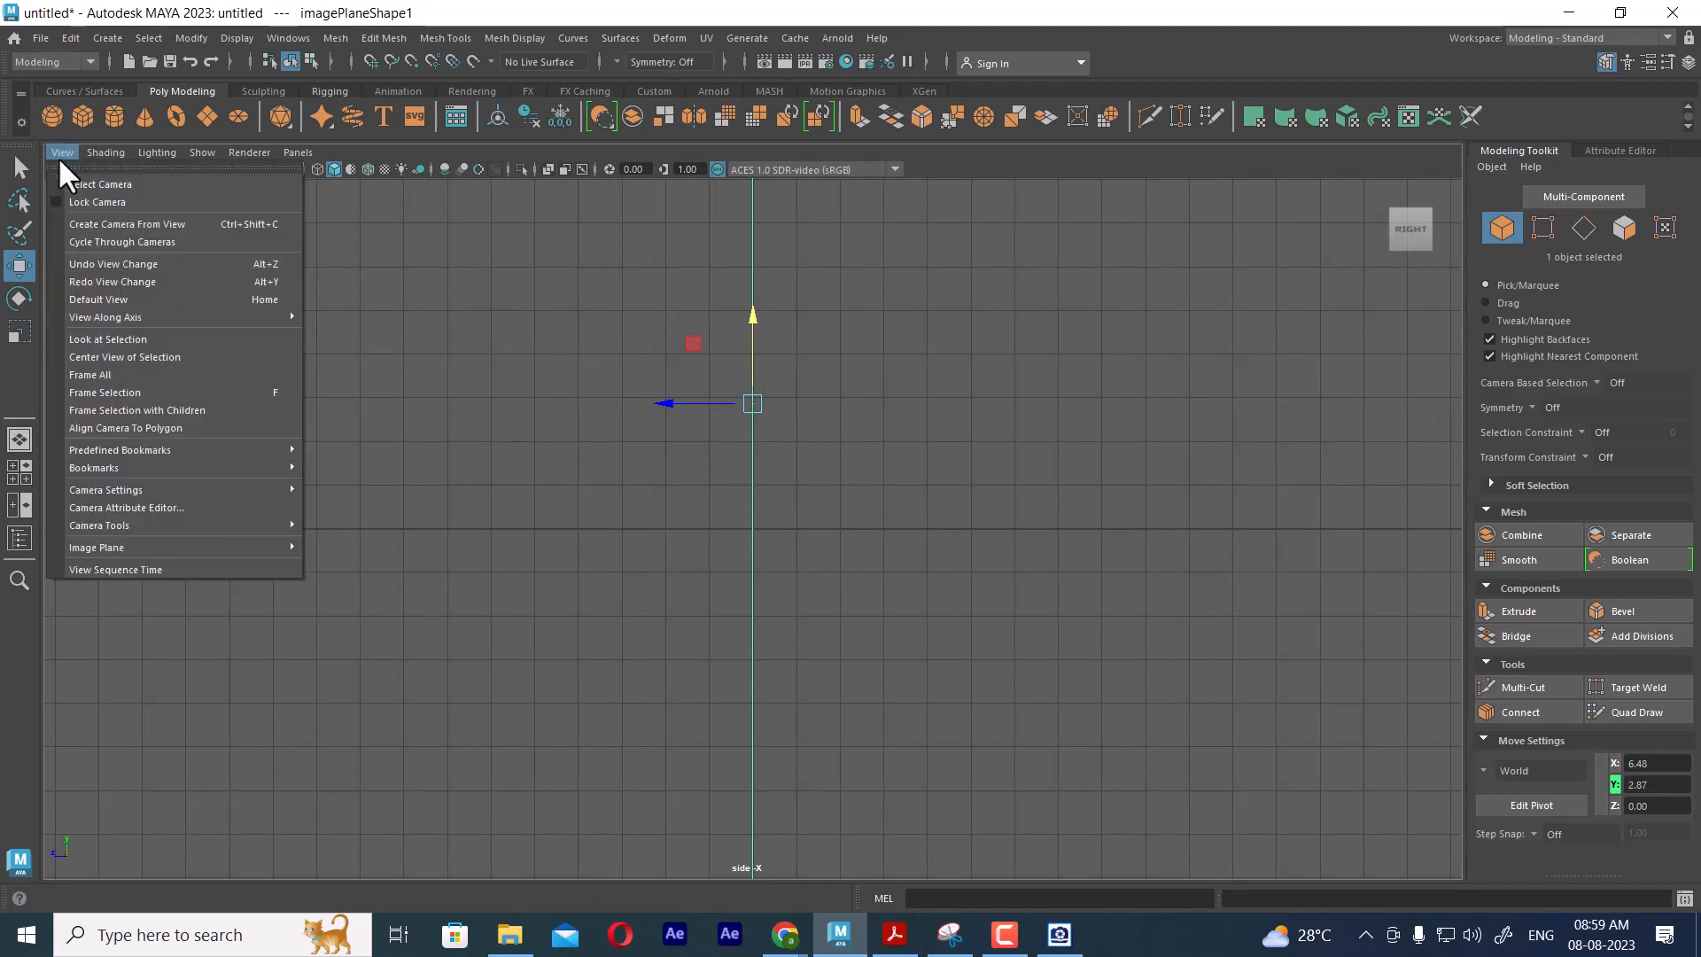
{"action": "mouse_move", "coordinate": [153, 546]}
{"action": "left_click", "coordinate": [380, 564]}
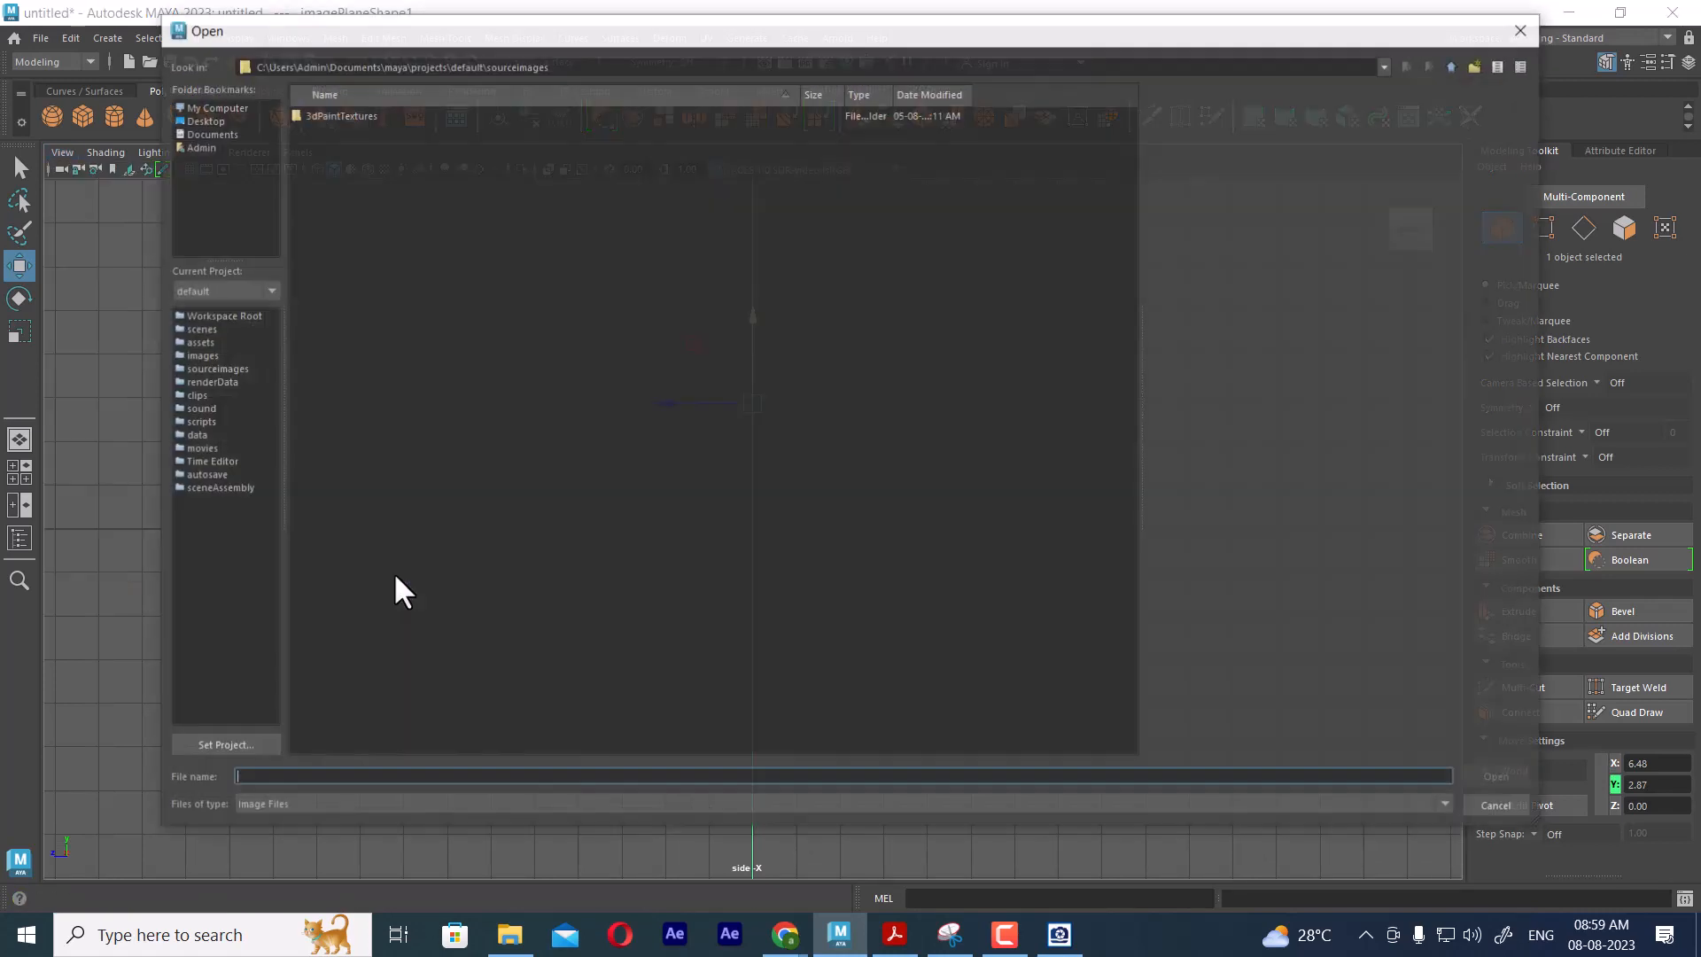
{"action": "key", "text": "ctrl+v"}
{"action": "key", "text": "Return"}
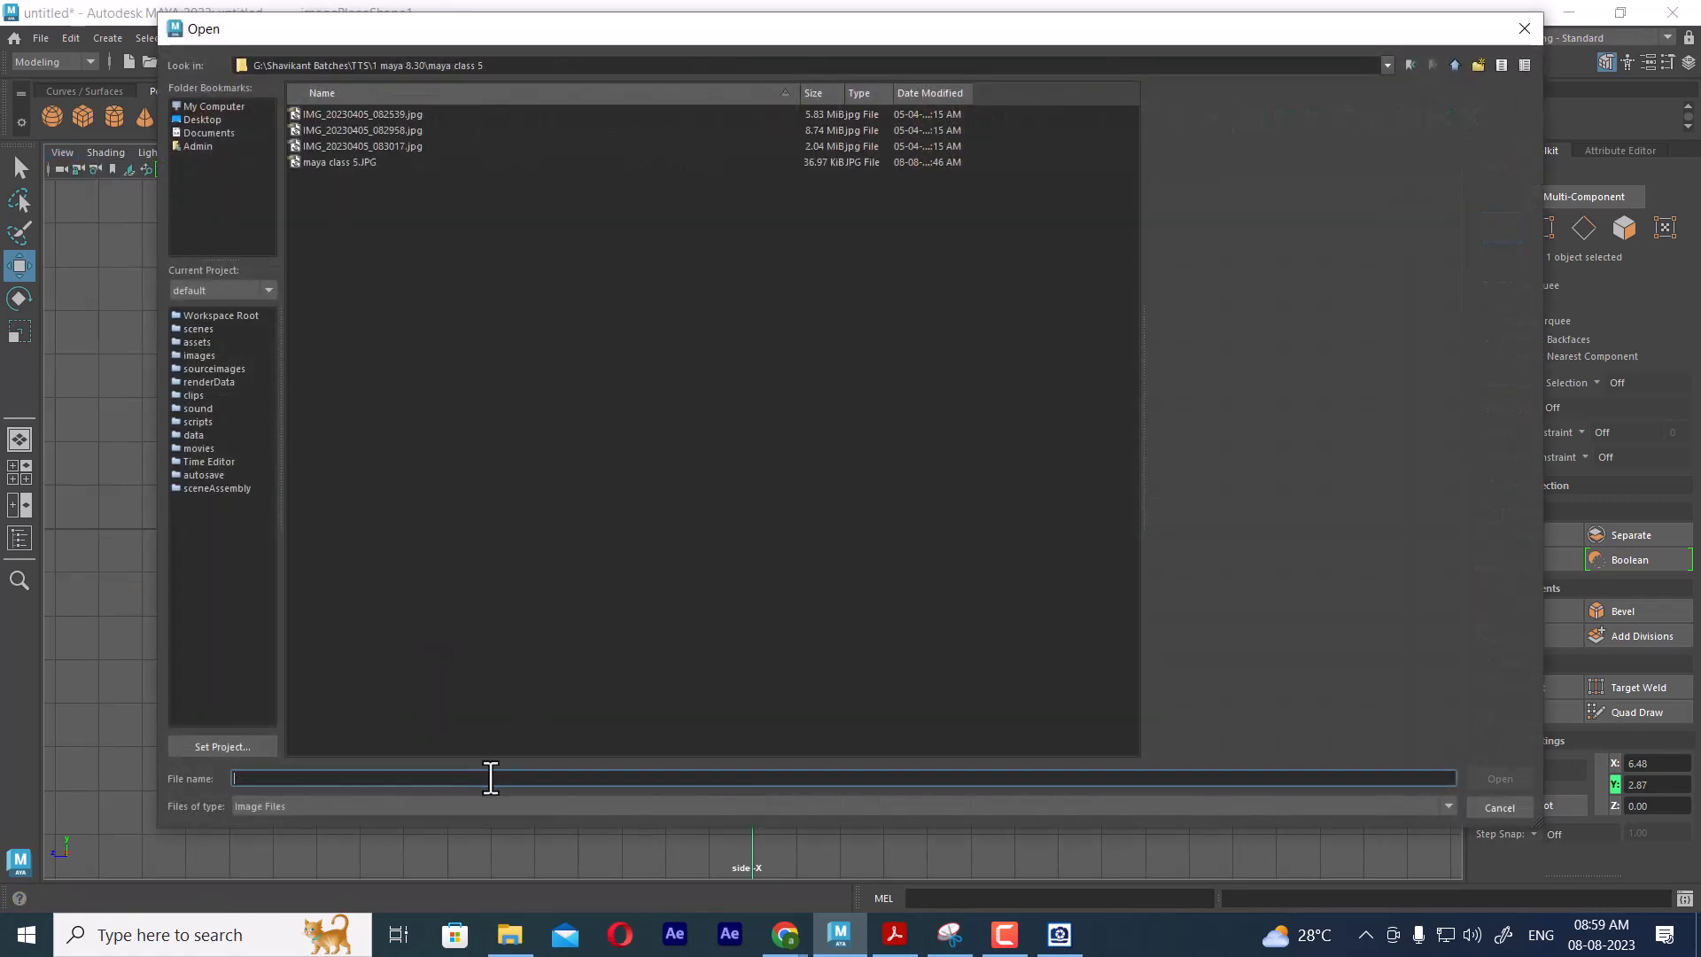
{"action": "left_click", "coordinate": [379, 116]}
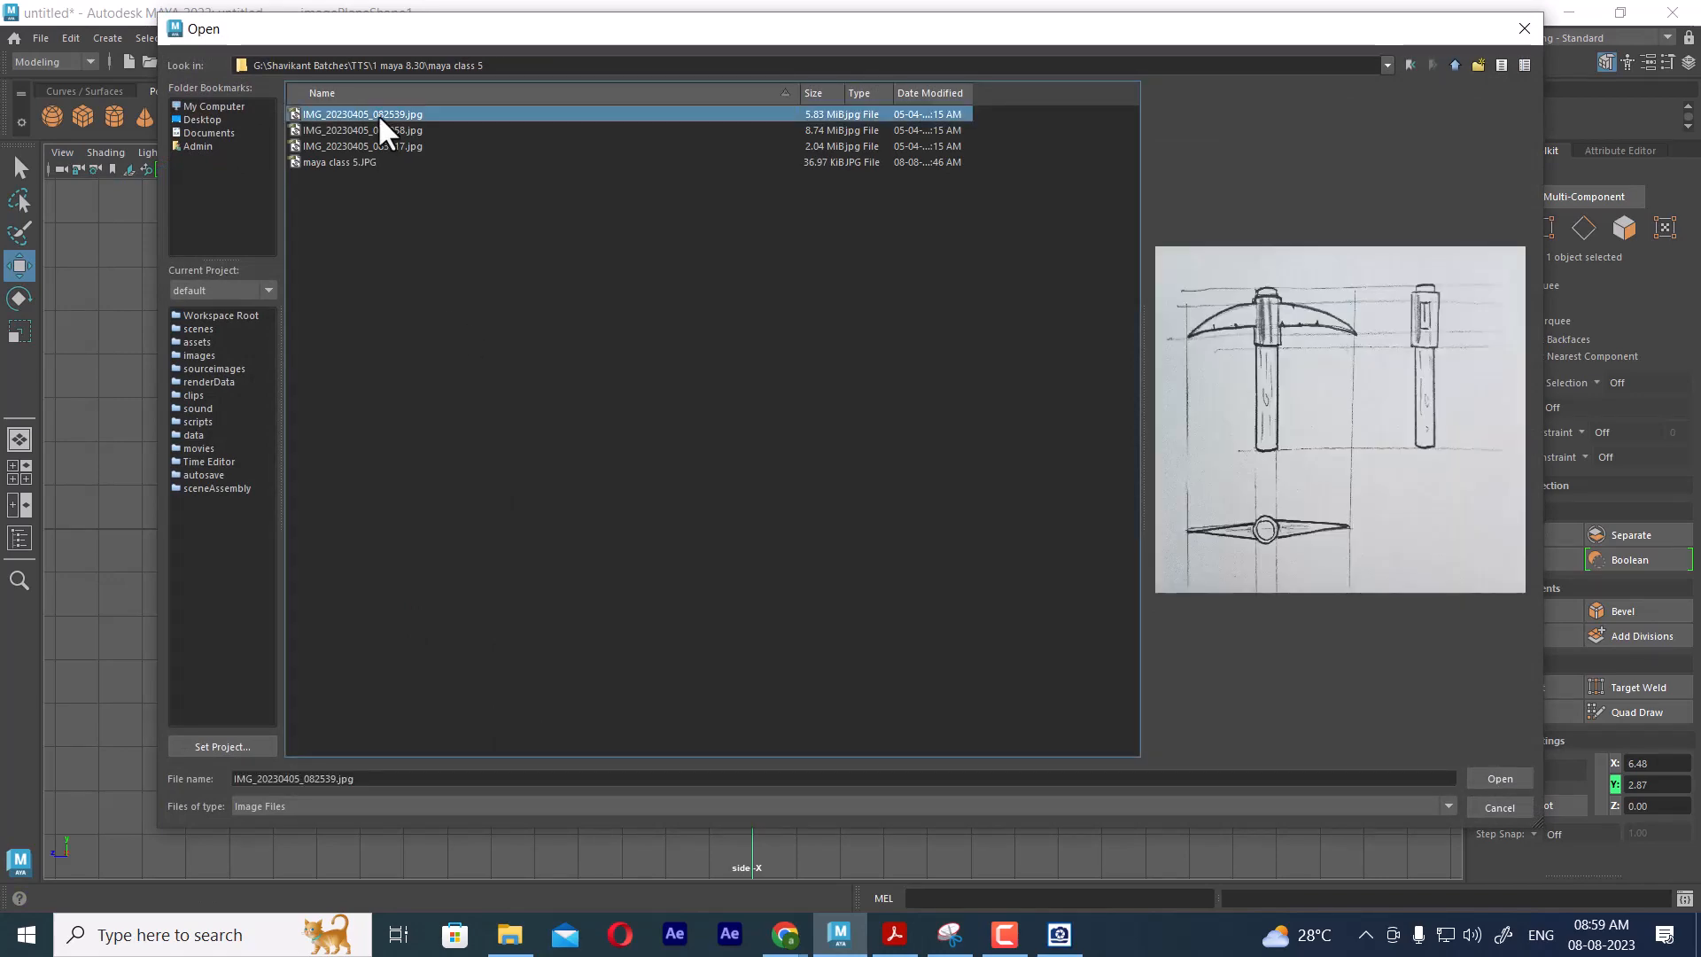
{"action": "double_click", "coordinate": [378, 113]}
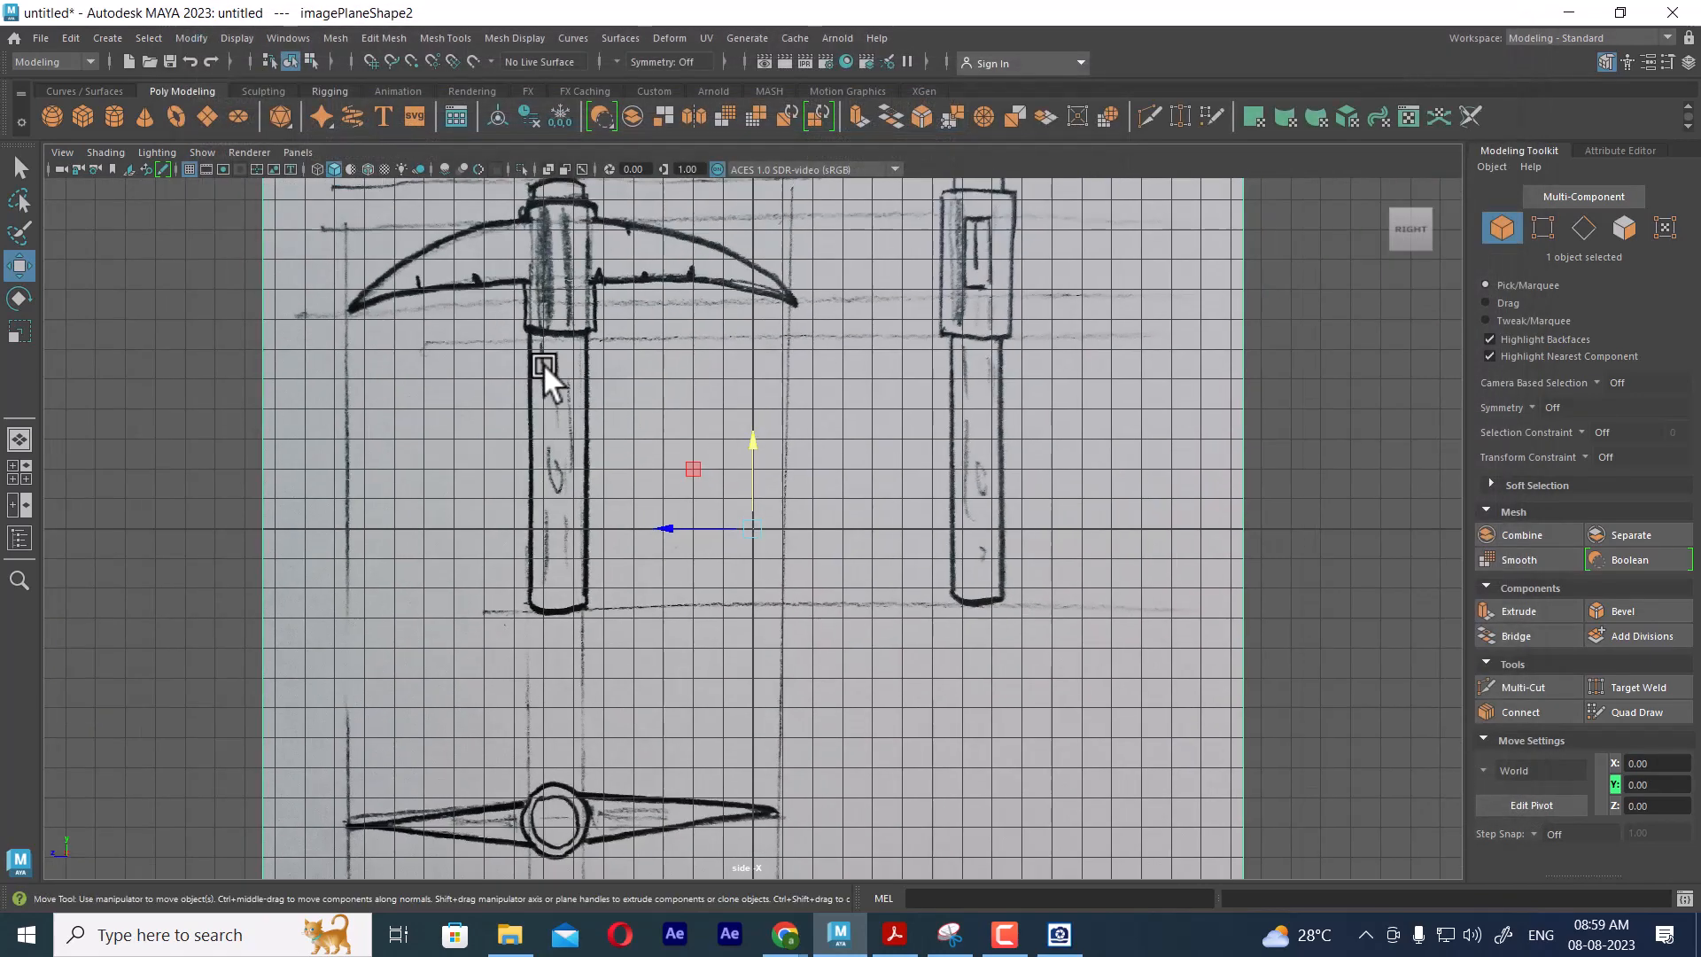
Move the side image plane to Z 7.51 and Y 2.52, centring the side-view handle on the vertical axis with its base on the grid line
{"action": "scroll", "coordinate": [666, 519], "scroll_direction": "down", "scroll_amount": 5}
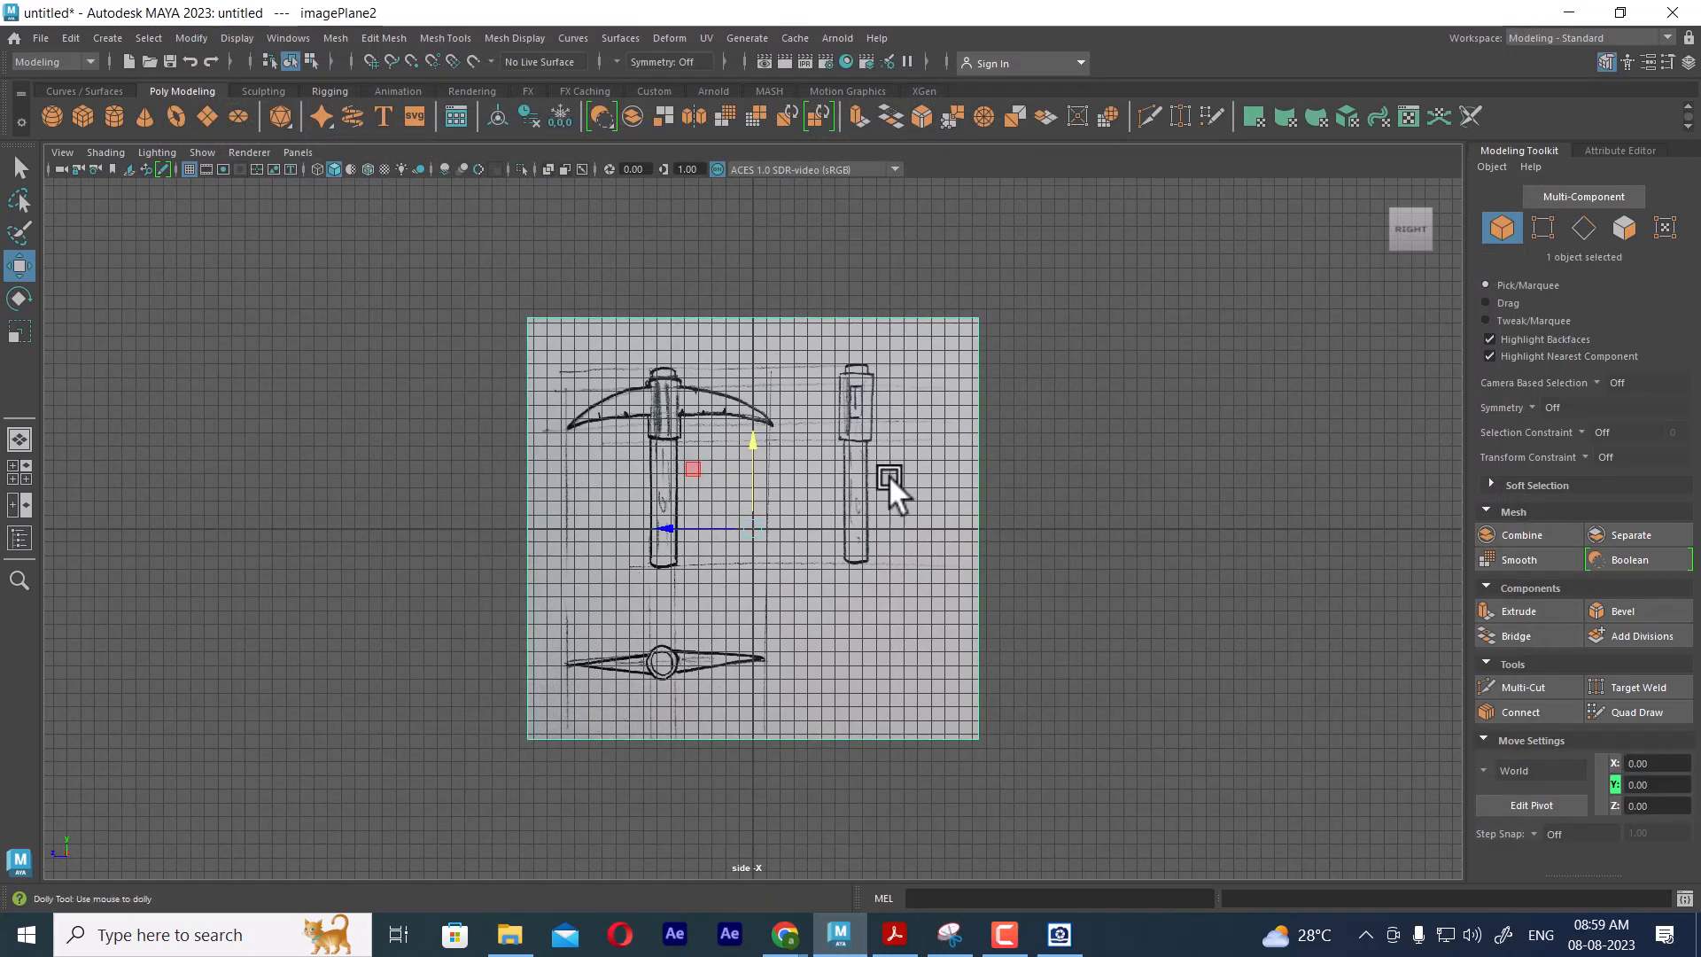
{"action": "scroll", "coordinate": [889, 475], "scroll_direction": "up", "scroll_amount": 2}
{"action": "left_click_drag", "start_coordinate": [668, 524], "coordinate": [539, 514]}
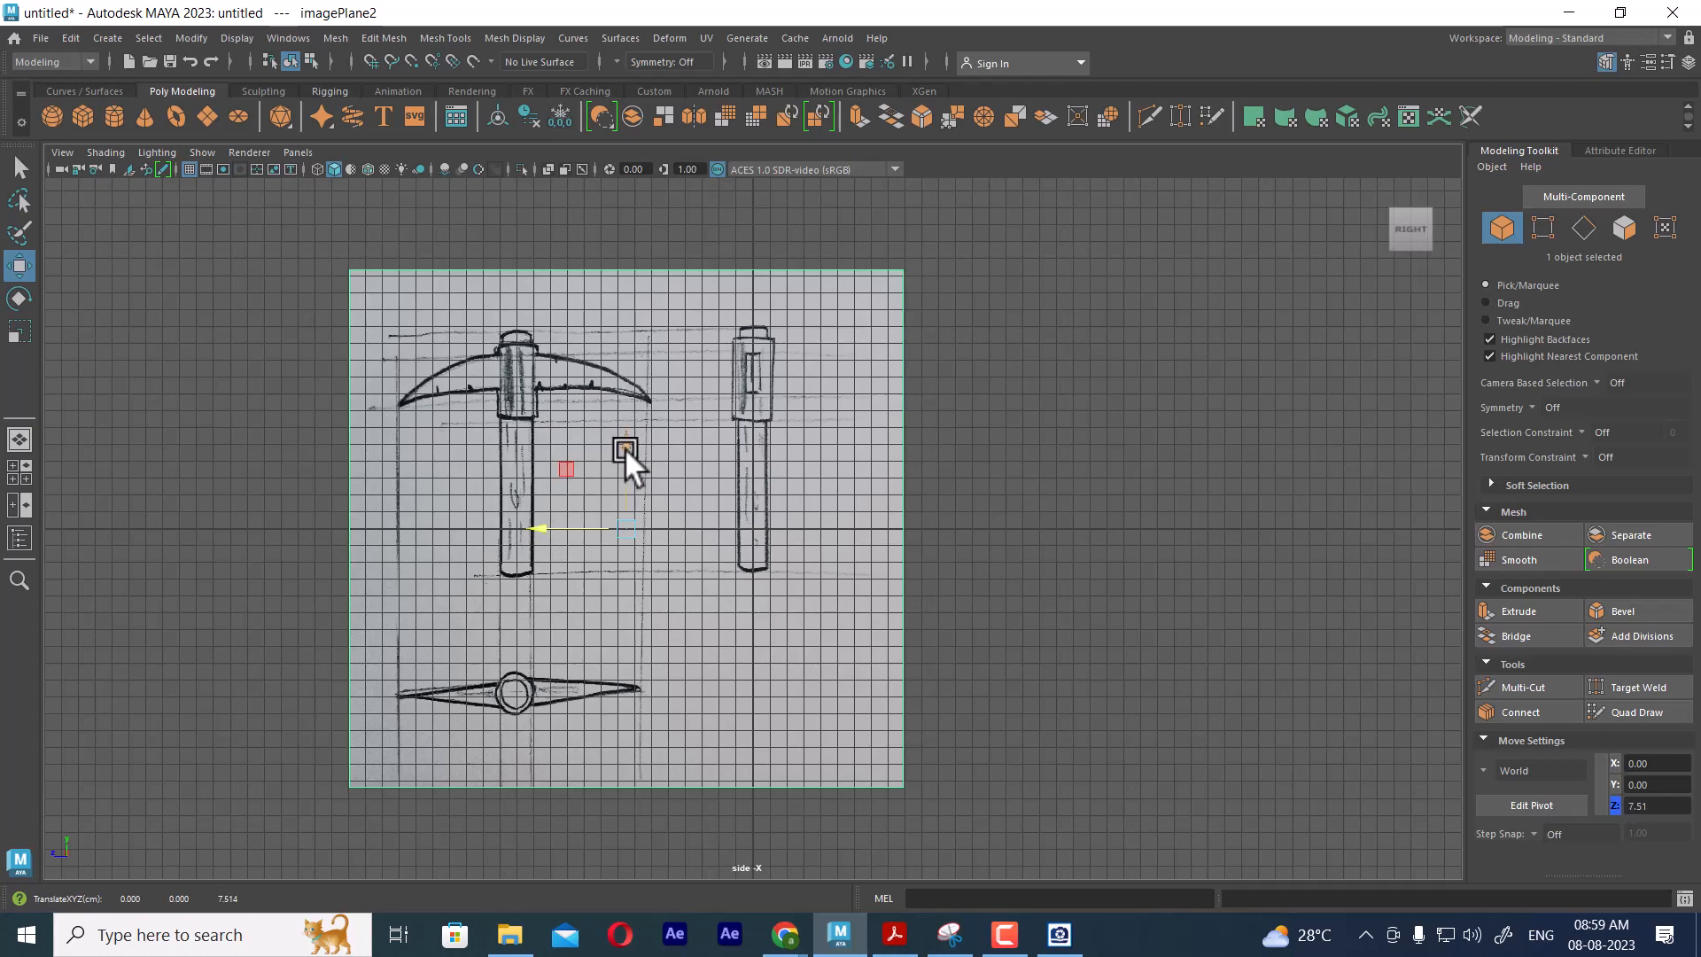
{"action": "left_click_drag", "start_coordinate": [624, 448], "coordinate": [623, 399]}
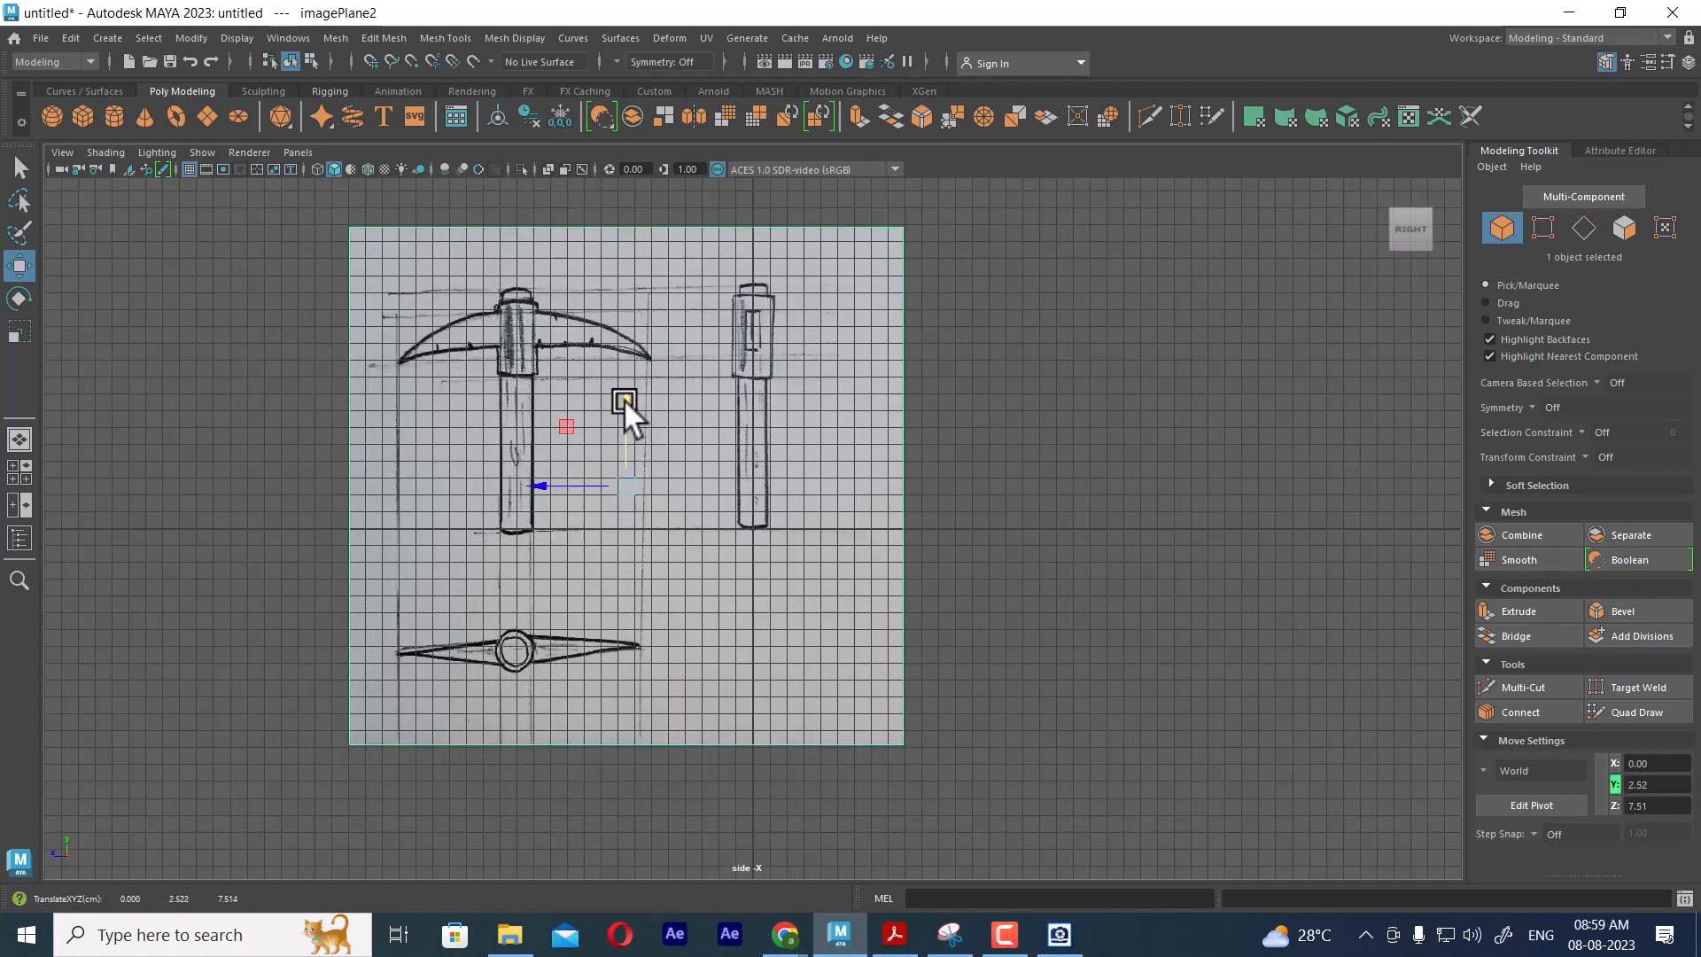
Select both image planes in the perspective view and assign them to a new display layer
{"action": "key", "text": "space"}
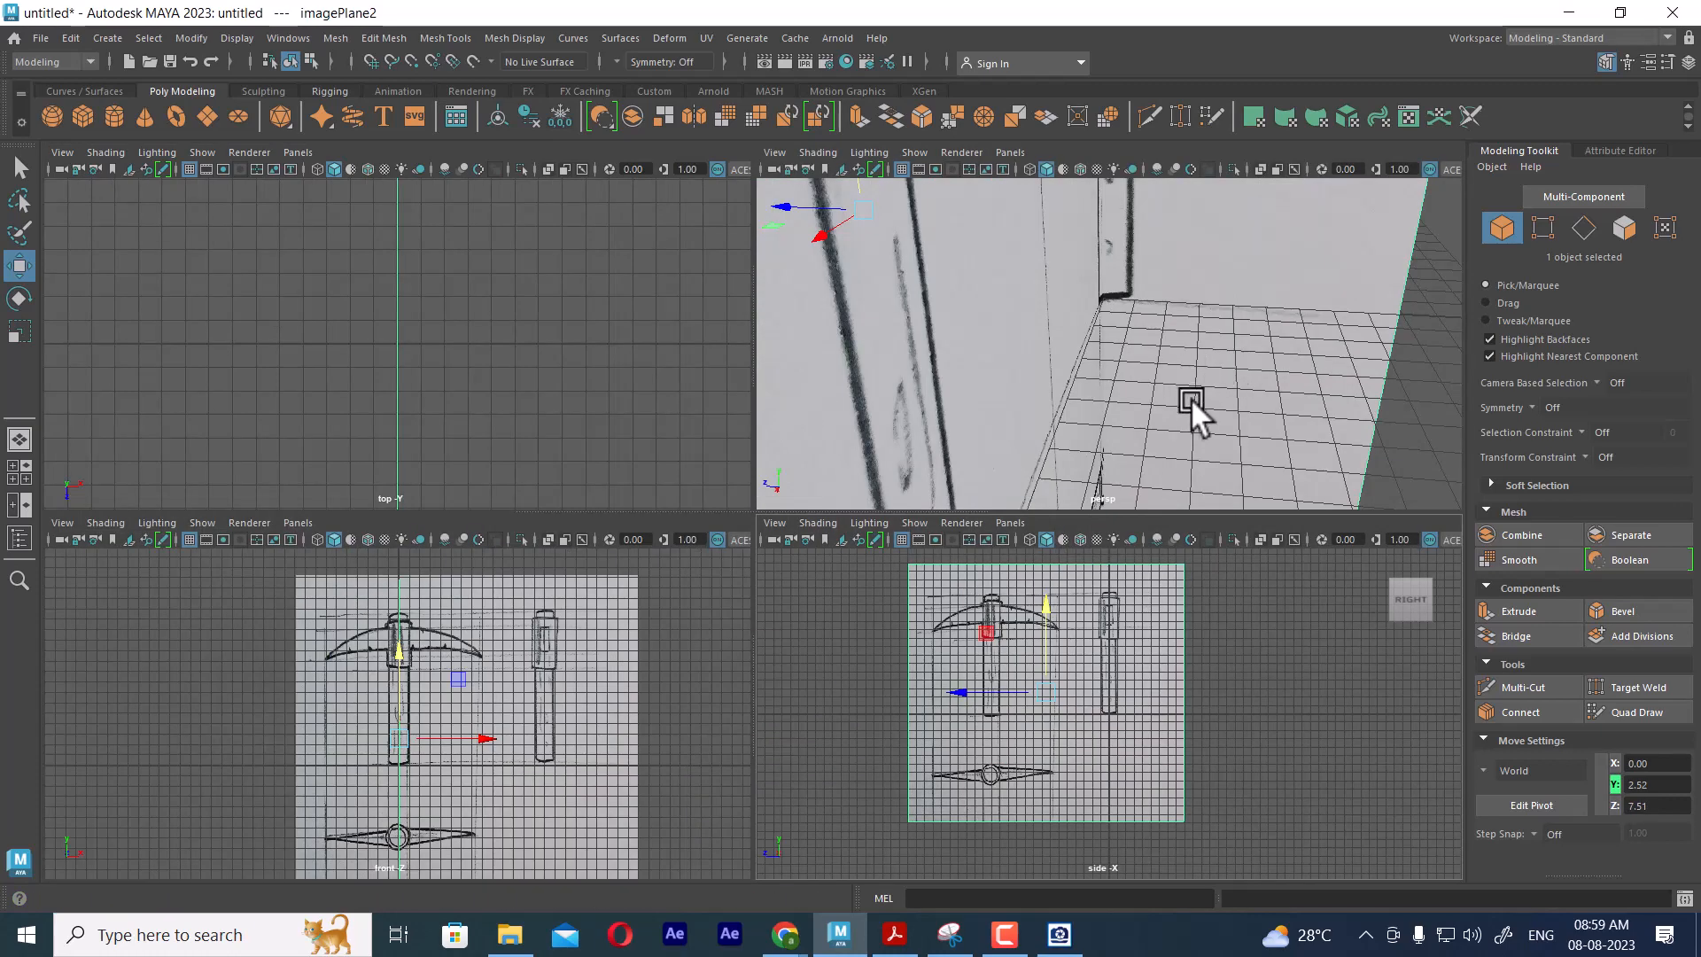
{"action": "right_click_drag", "start_coordinate": [1191, 397], "coordinate": [1027, 232], "text": "alt"}
{"action": "left_click_drag", "start_coordinate": [1027, 232], "coordinate": [1157, 374], "text": "alt"}
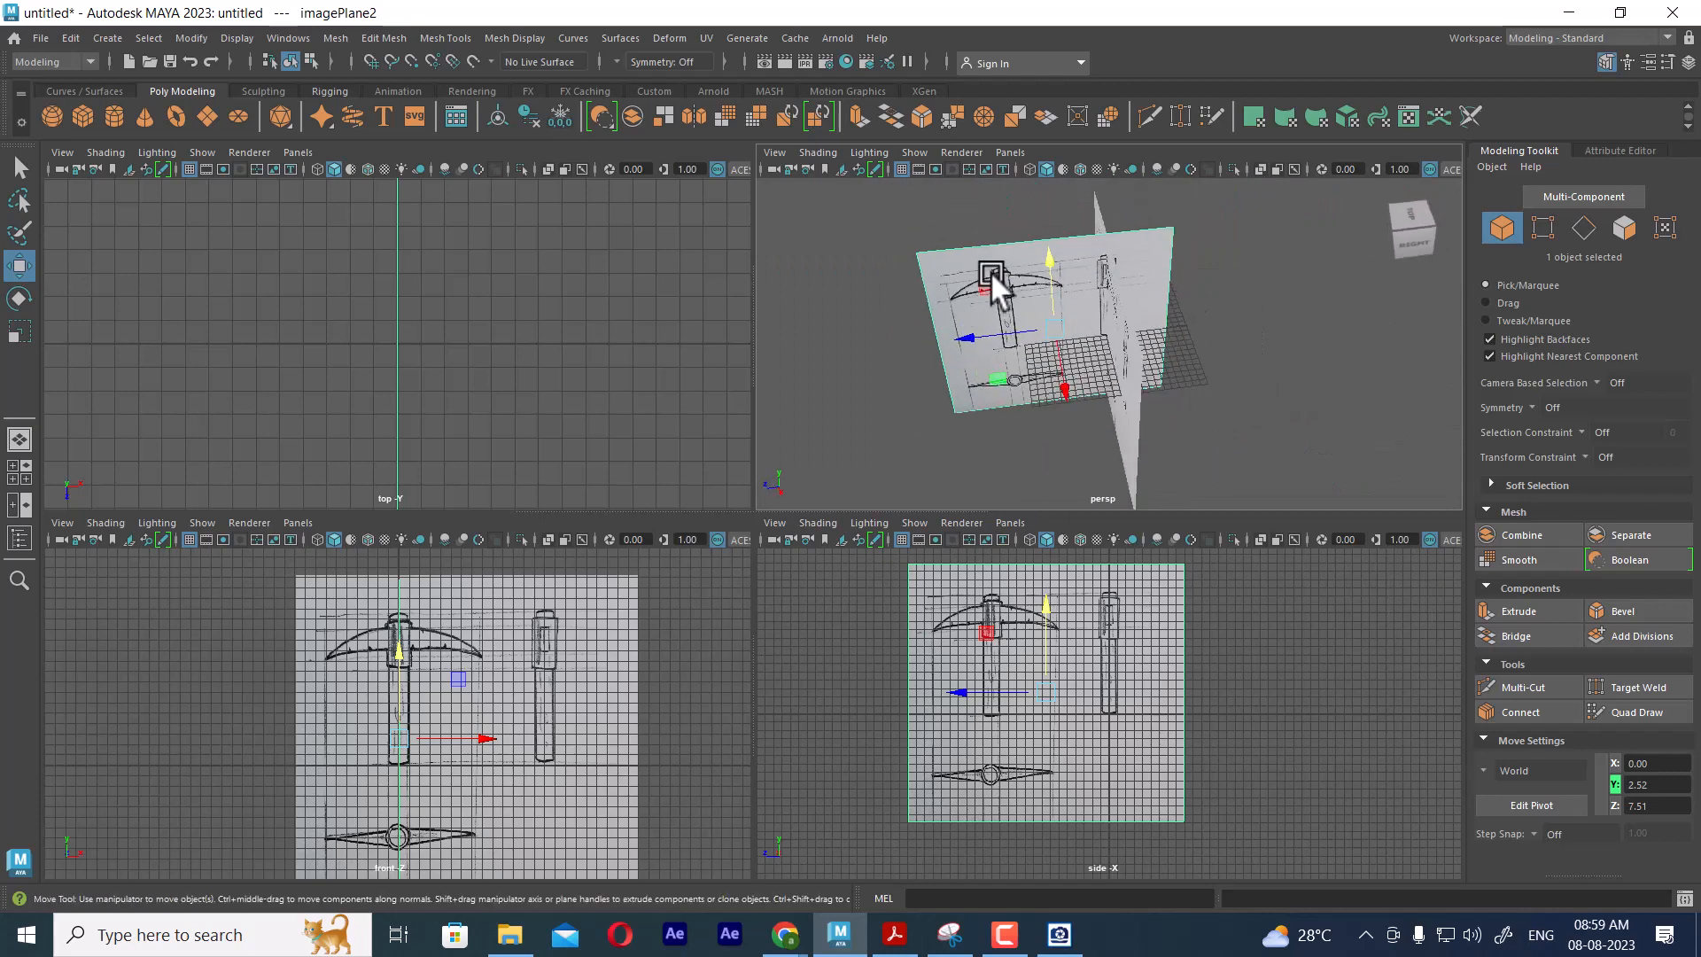
{"action": "left_click_drag", "start_coordinate": [990, 271], "coordinate": [1101, 295], "text": "alt"}
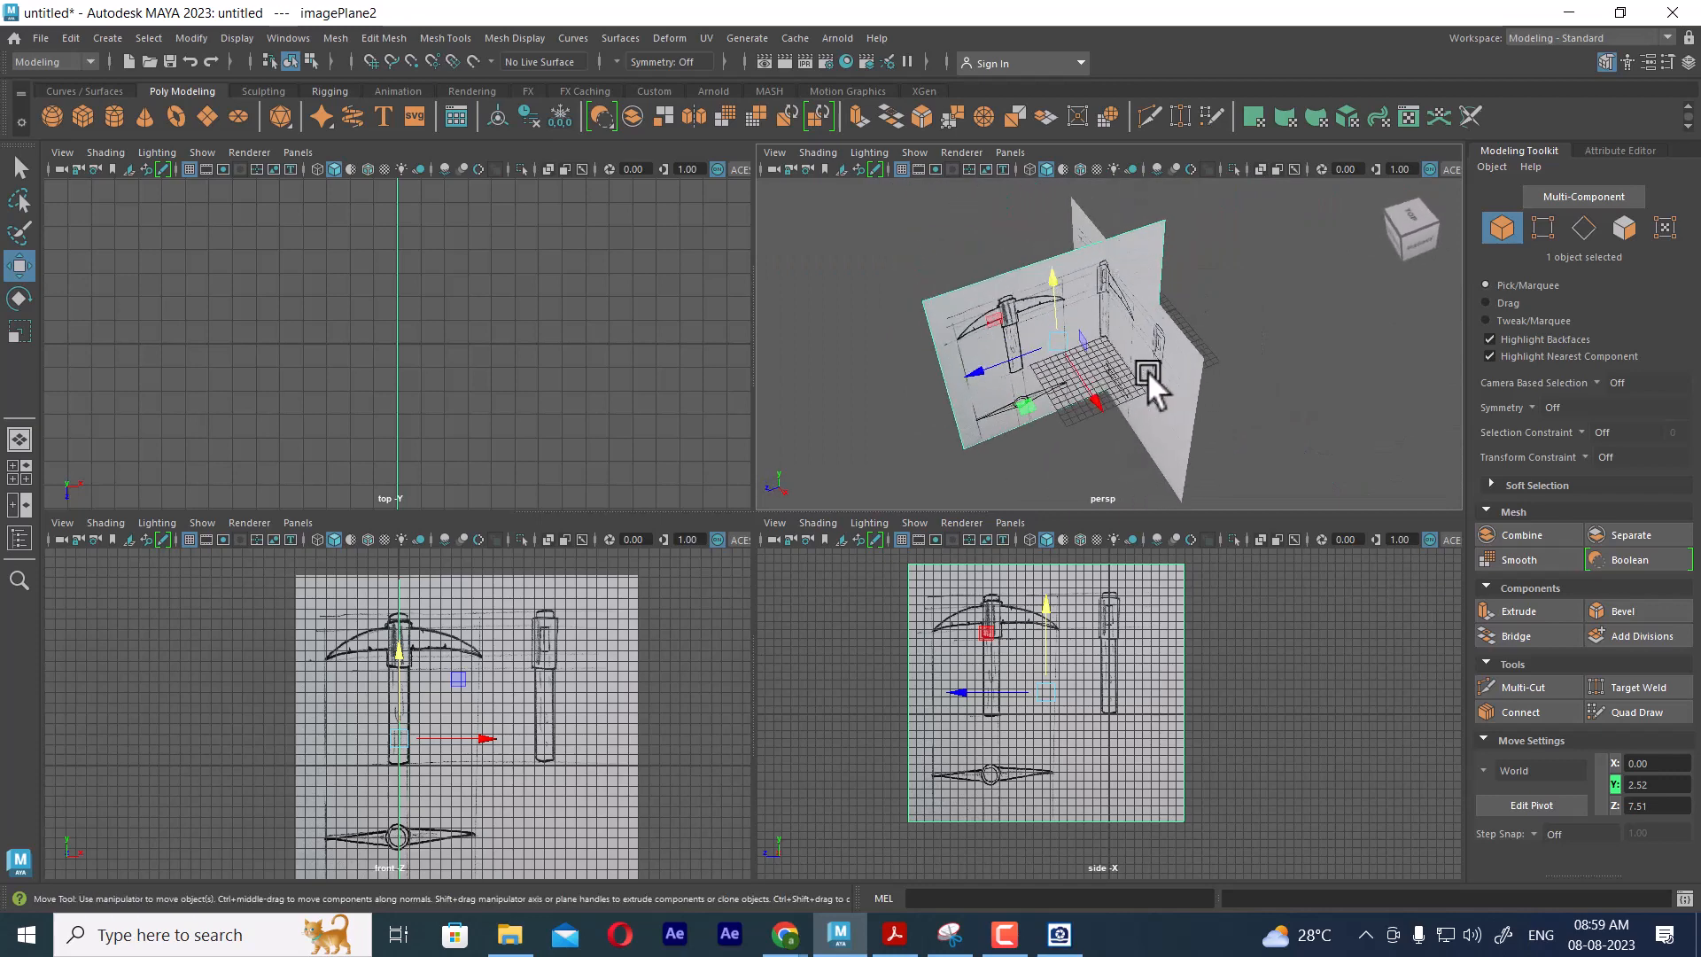
{"action": "left_click", "coordinate": [1305, 299]}
{"action": "left_click_drag", "start_coordinate": [1306, 299], "coordinate": [928, 412]}
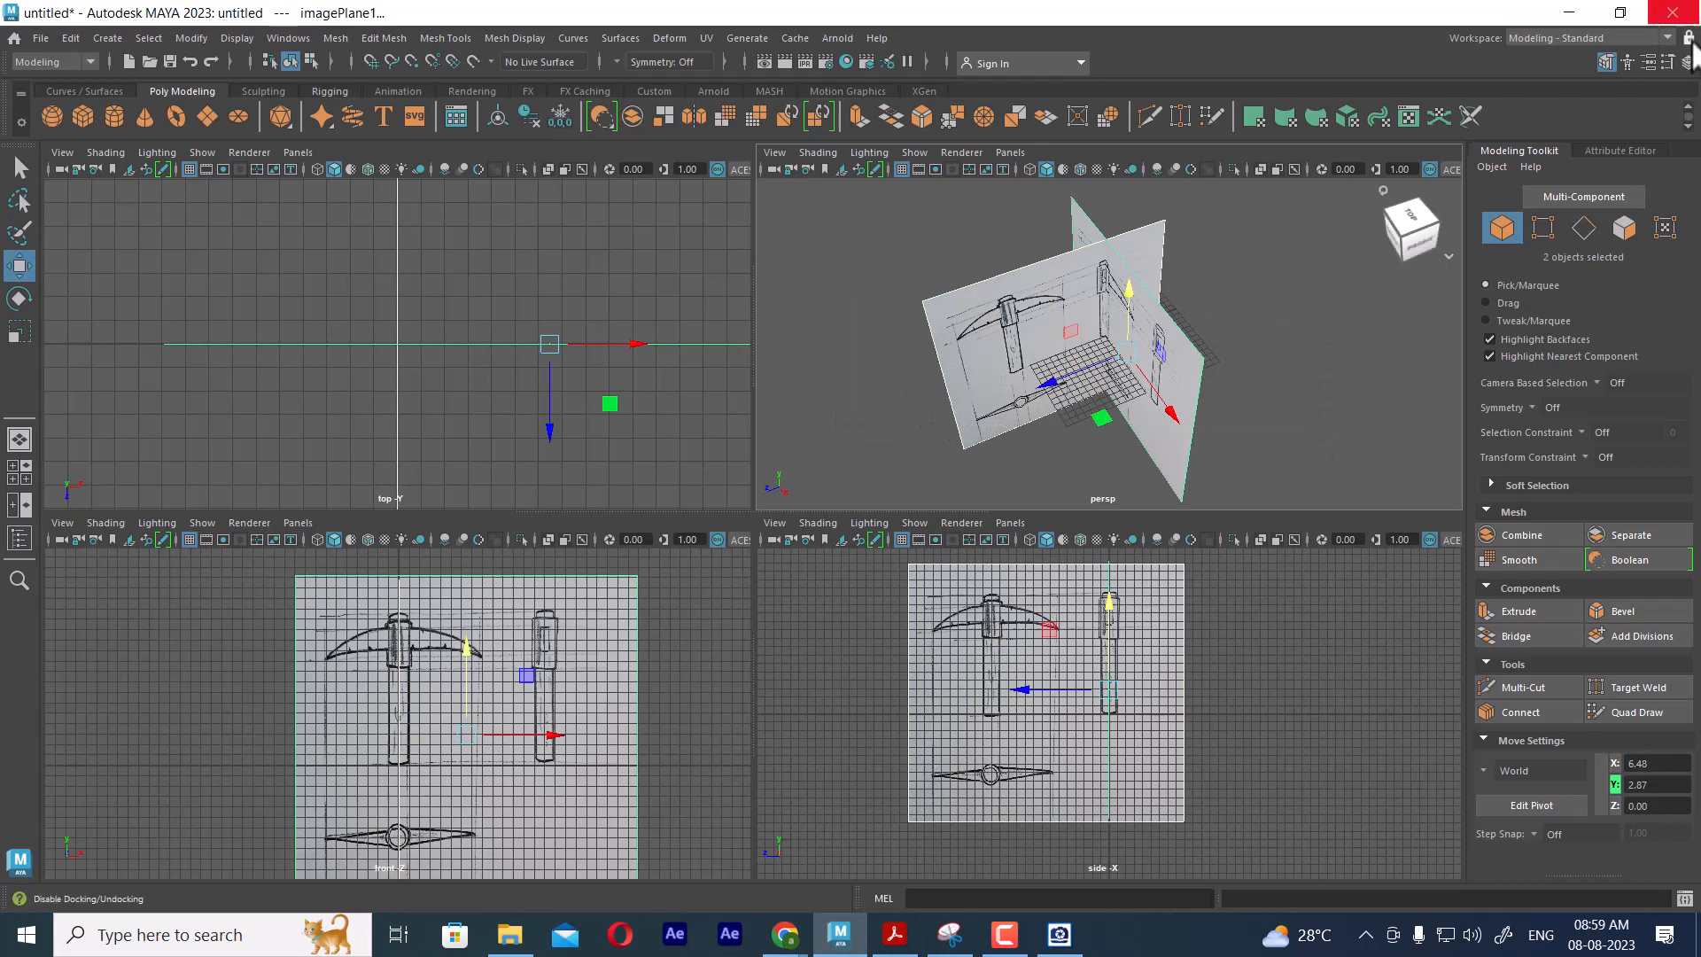
{"action": "left_click", "coordinate": [1687, 61]}
{"action": "left_click", "coordinate": [434, 583]}
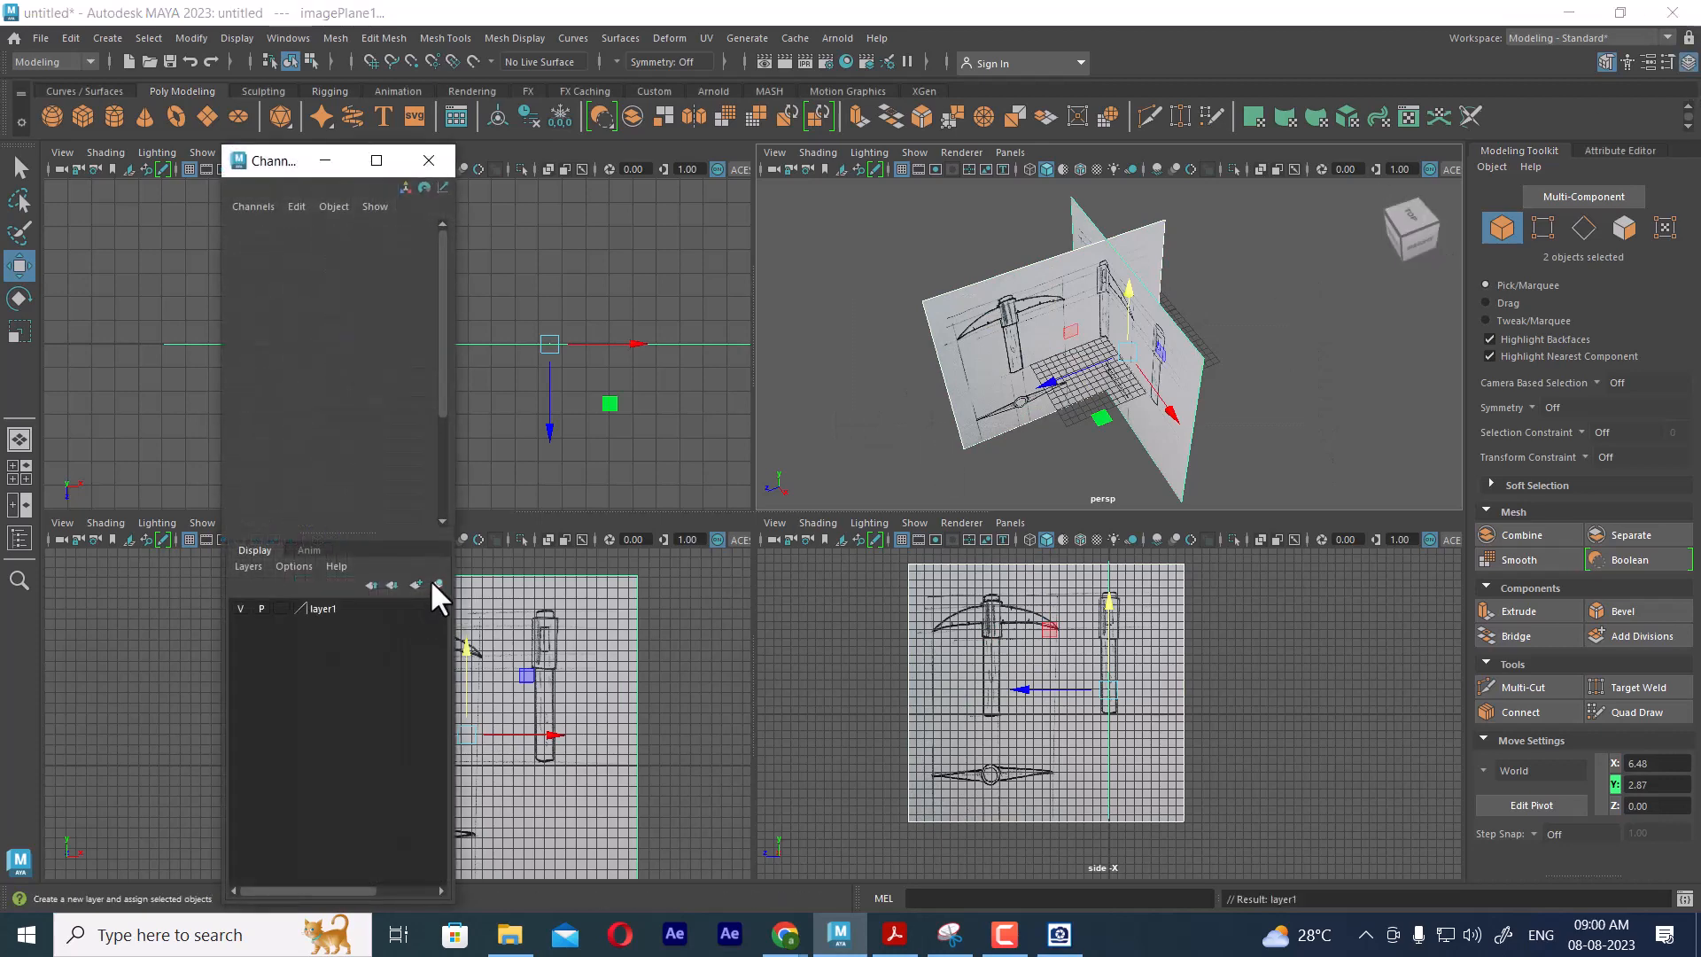
Set the image planes' display layer to Reference mode, deselect the planes and close the channel box window
{"action": "left_click", "coordinate": [282, 606]}
{"action": "left_click", "coordinate": [281, 606]}
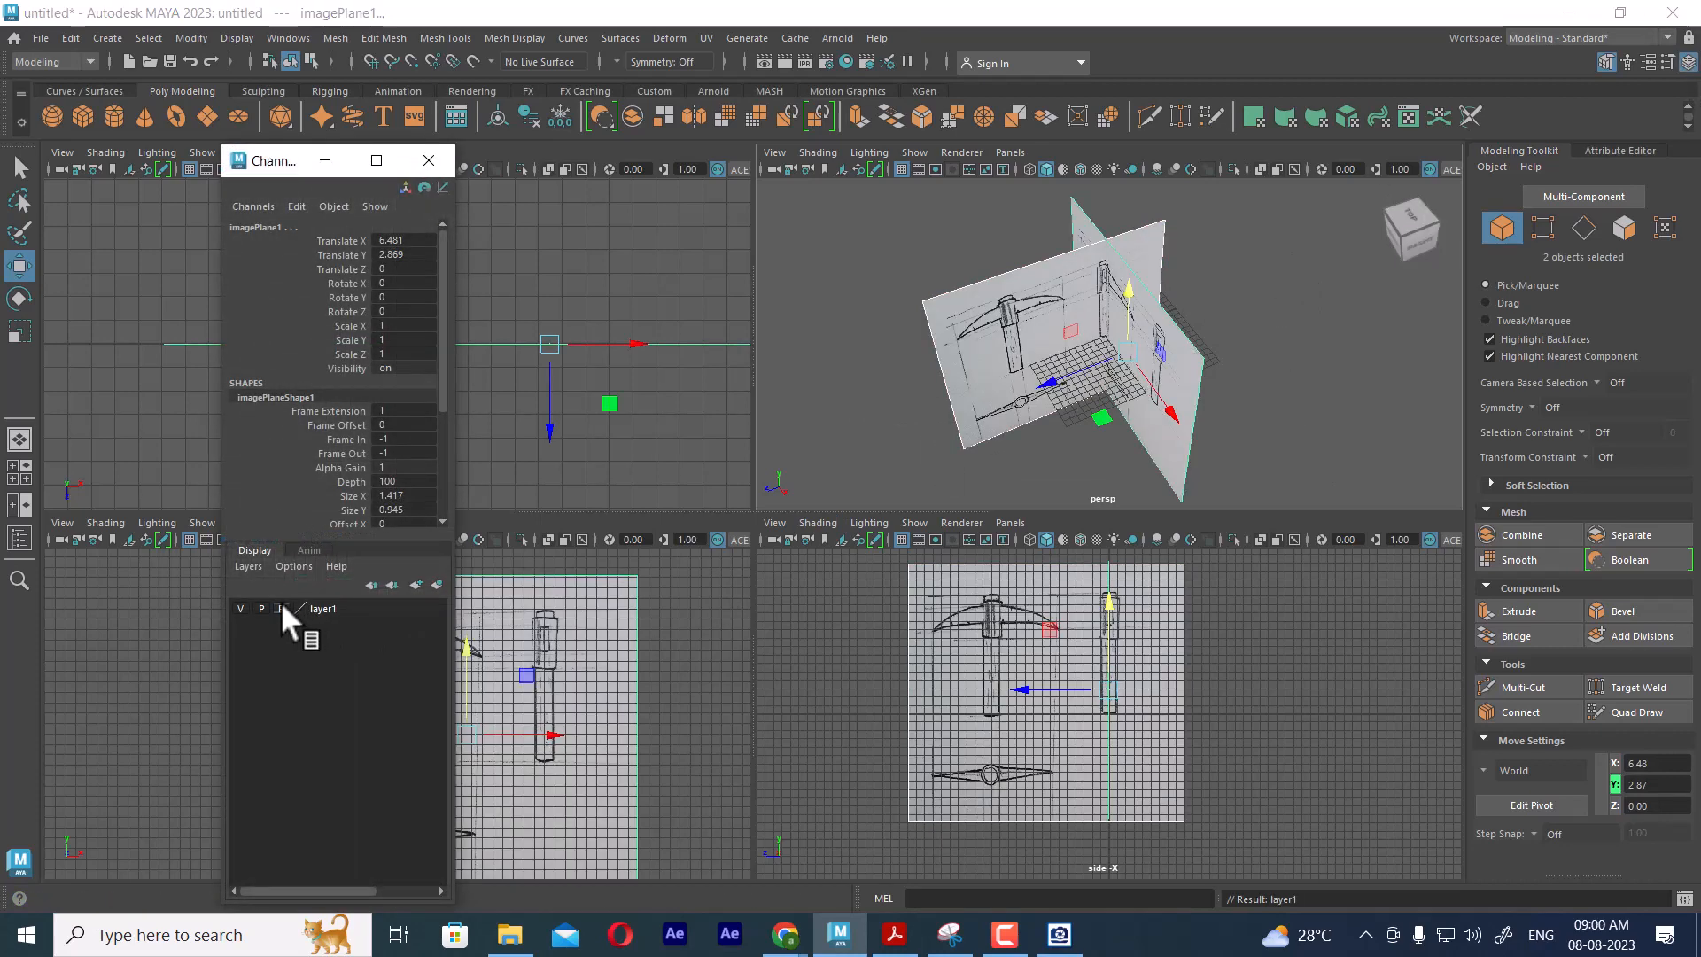
{"action": "left_click_drag", "start_coordinate": [1167, 409], "coordinate": [1169, 412]}
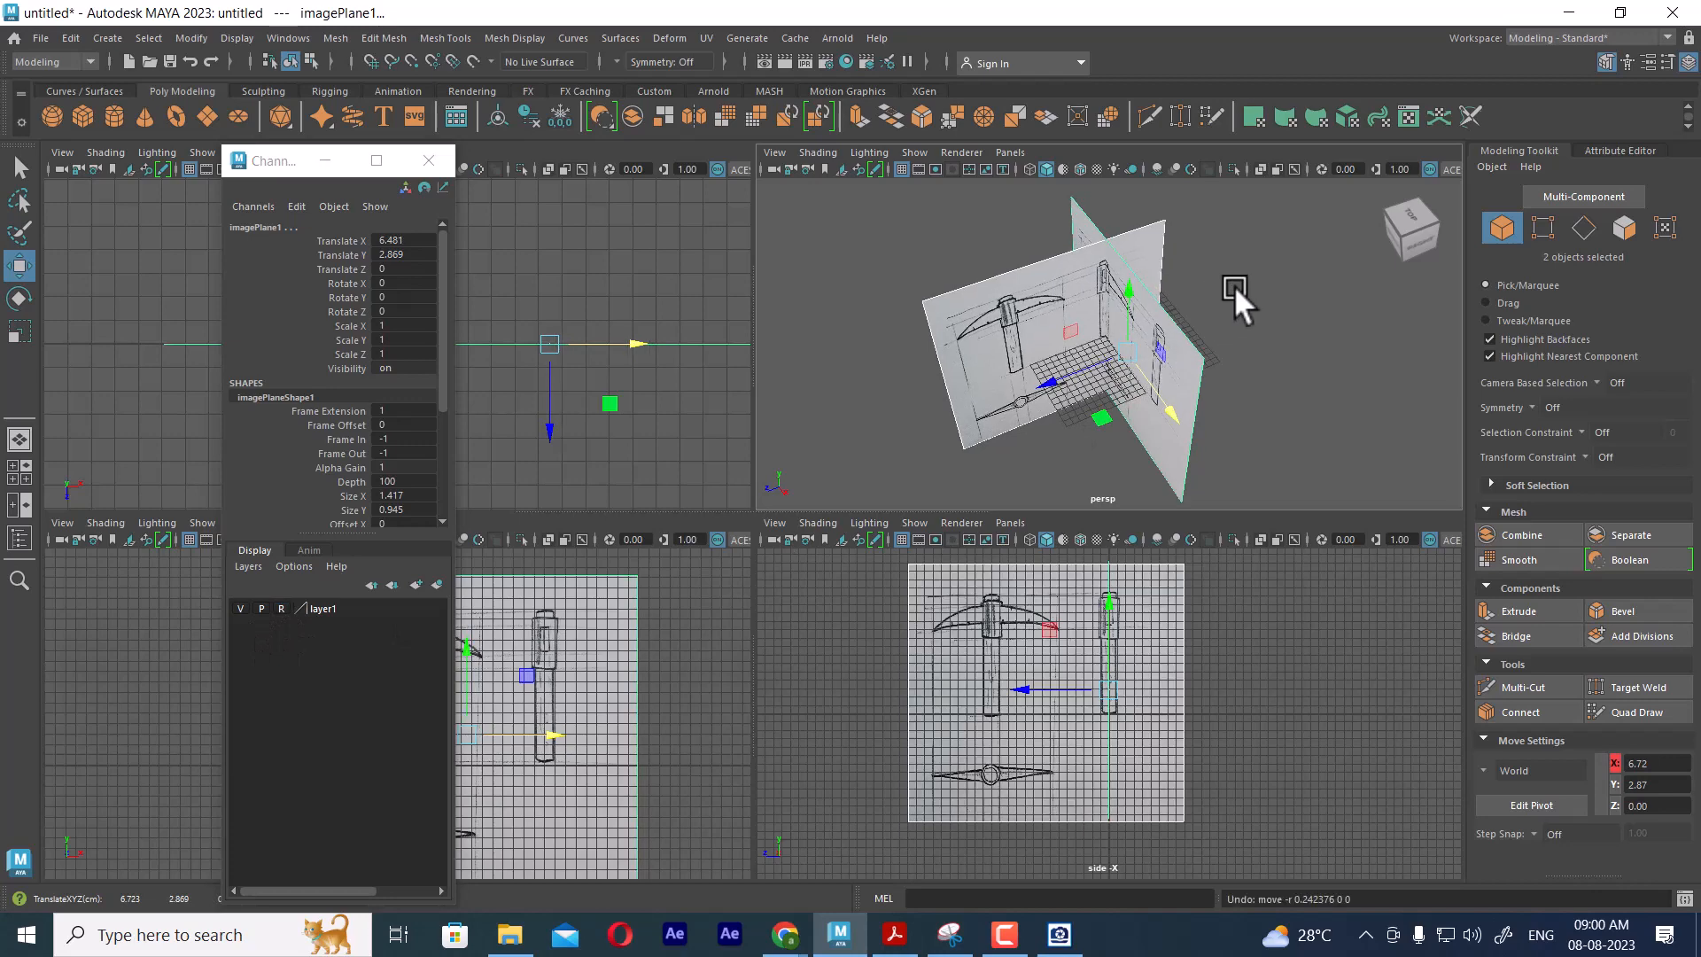
{"action": "left_click", "coordinate": [1235, 286]}
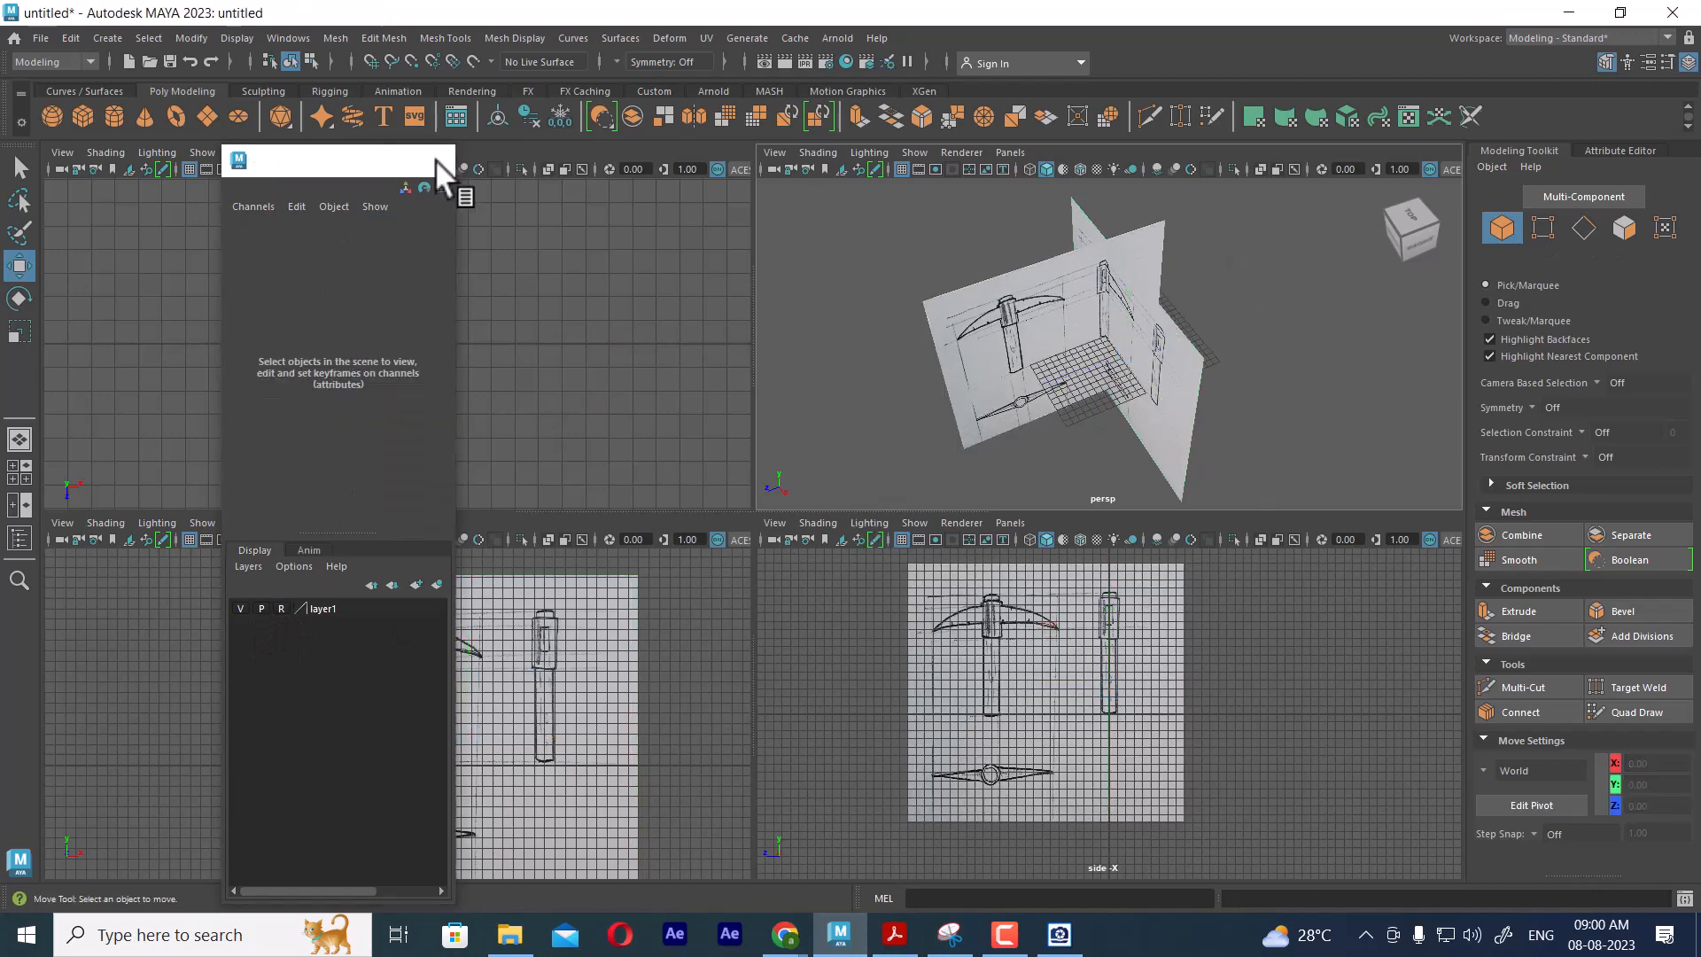
{"action": "left_click", "coordinate": [429, 160]}
Enlarge the front and side viewports within the four-view layout
{"action": "scroll", "coordinate": [1038, 691], "scroll_direction": "up", "scroll_amount": 1}
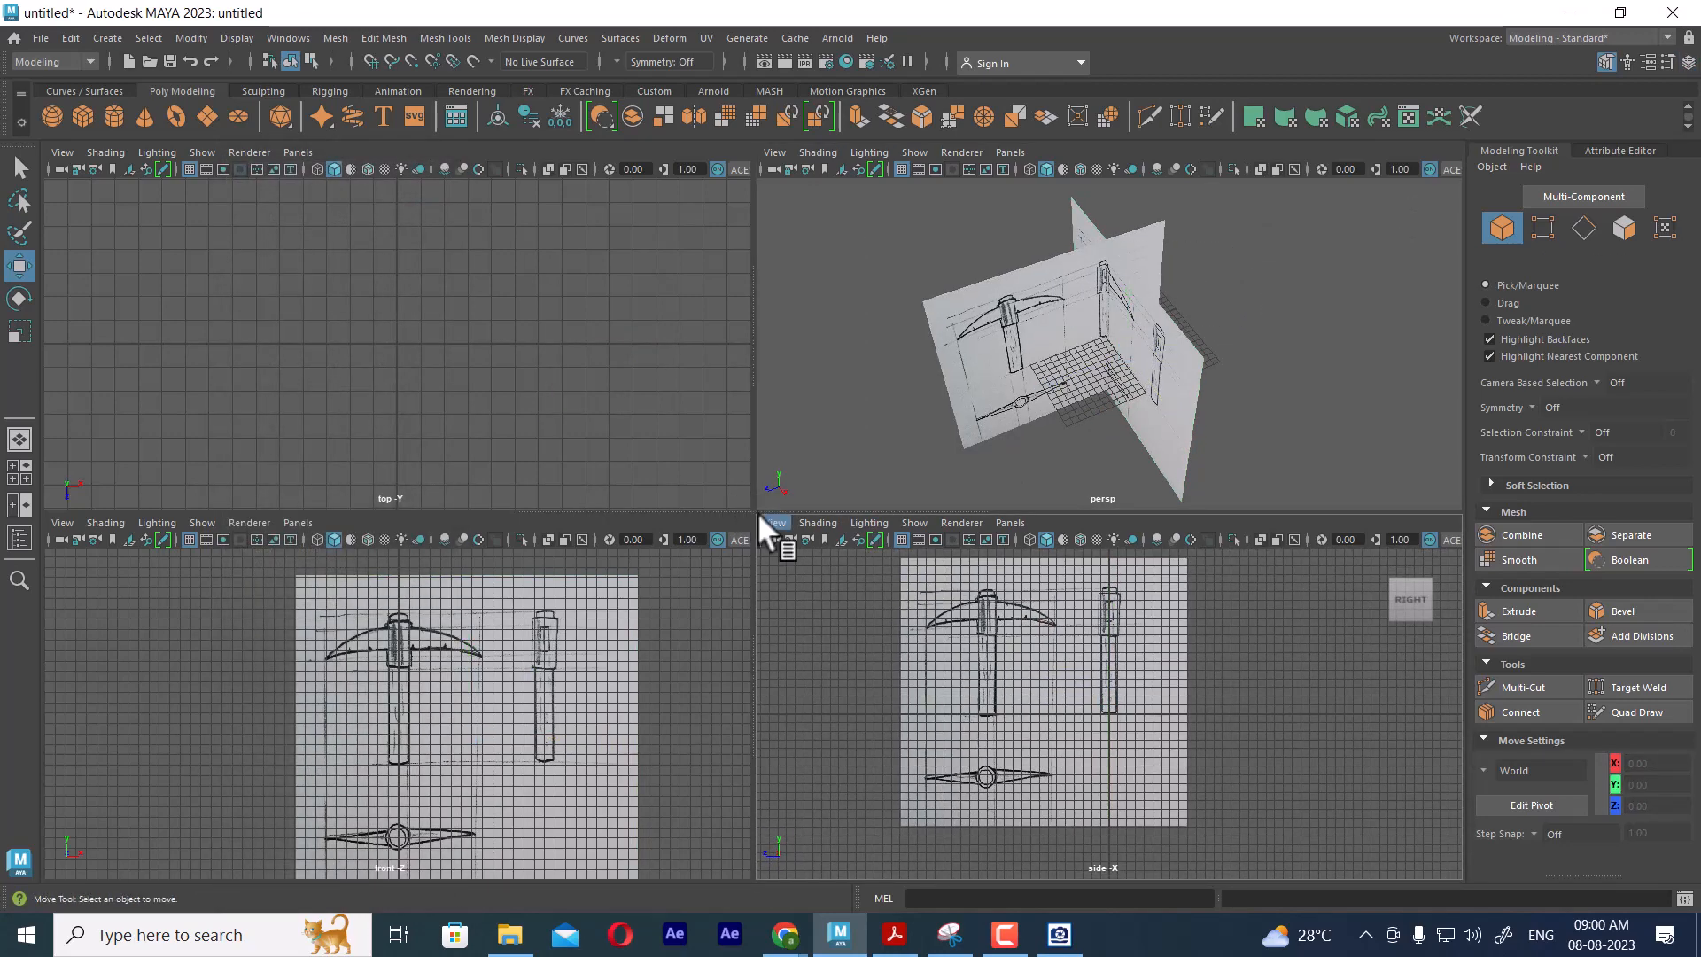
{"action": "left_click_drag", "start_coordinate": [769, 510], "coordinate": [805, 378]}
{"action": "scroll", "coordinate": [635, 763], "scroll_direction": "up", "scroll_amount": 4}
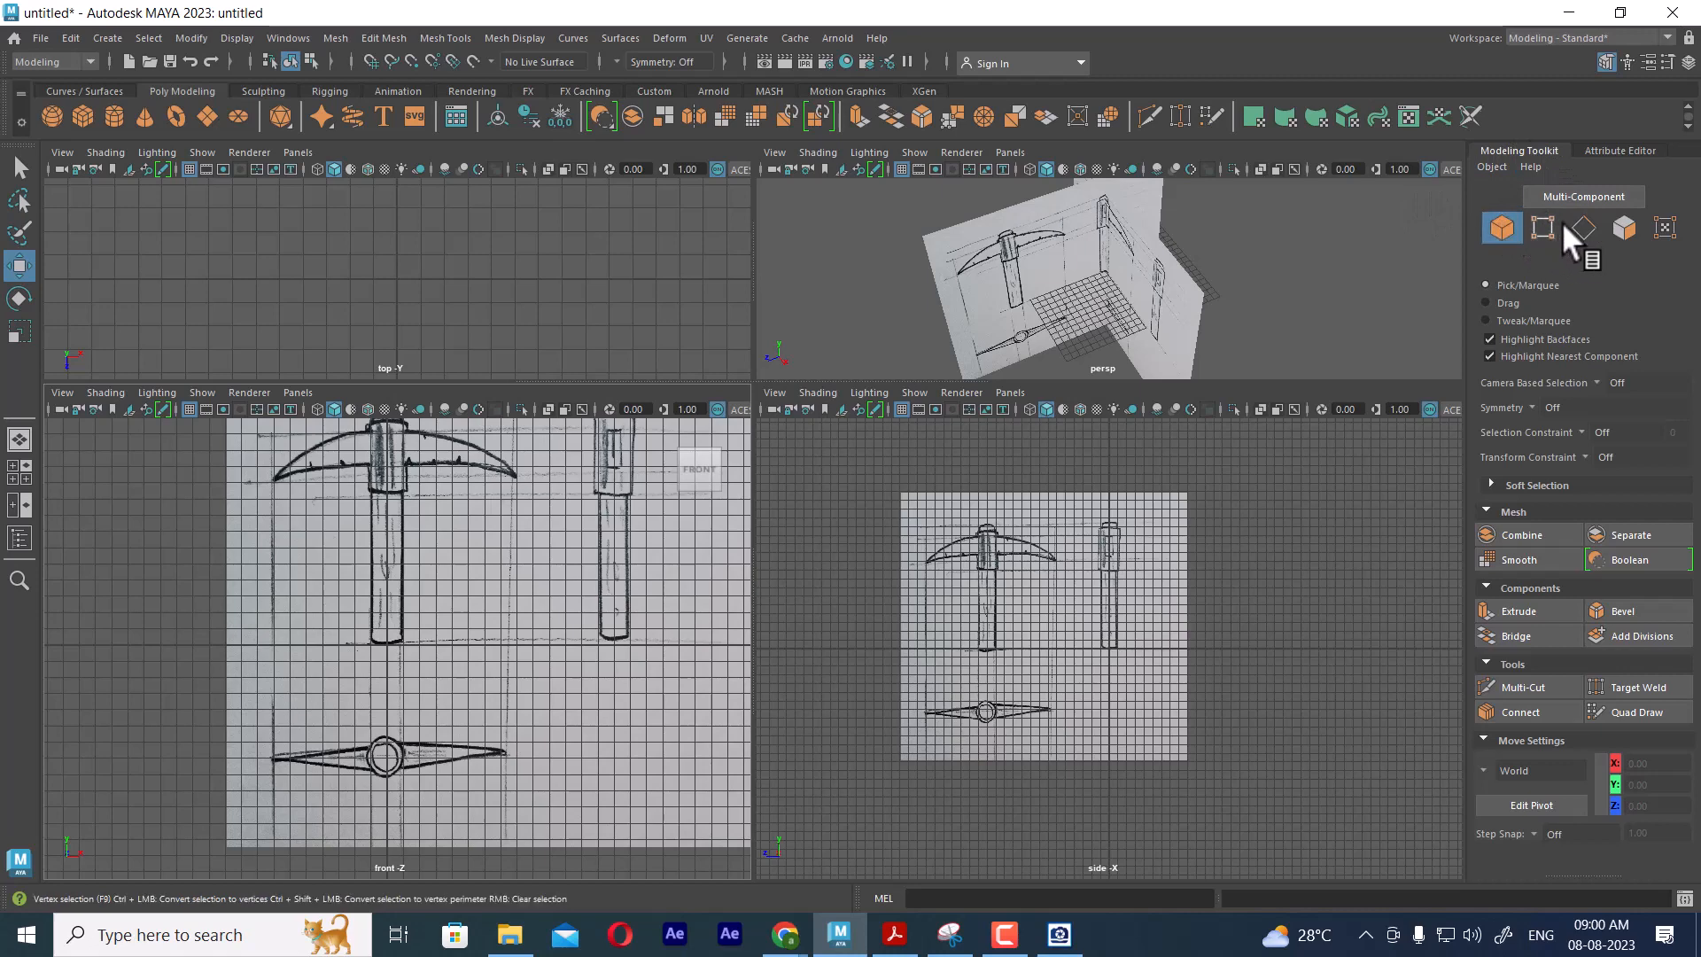
{"action": "left_click", "coordinate": [1522, 485]}
{"action": "left_click", "coordinate": [1521, 485]}
{"action": "left_click", "coordinate": [1525, 511]}
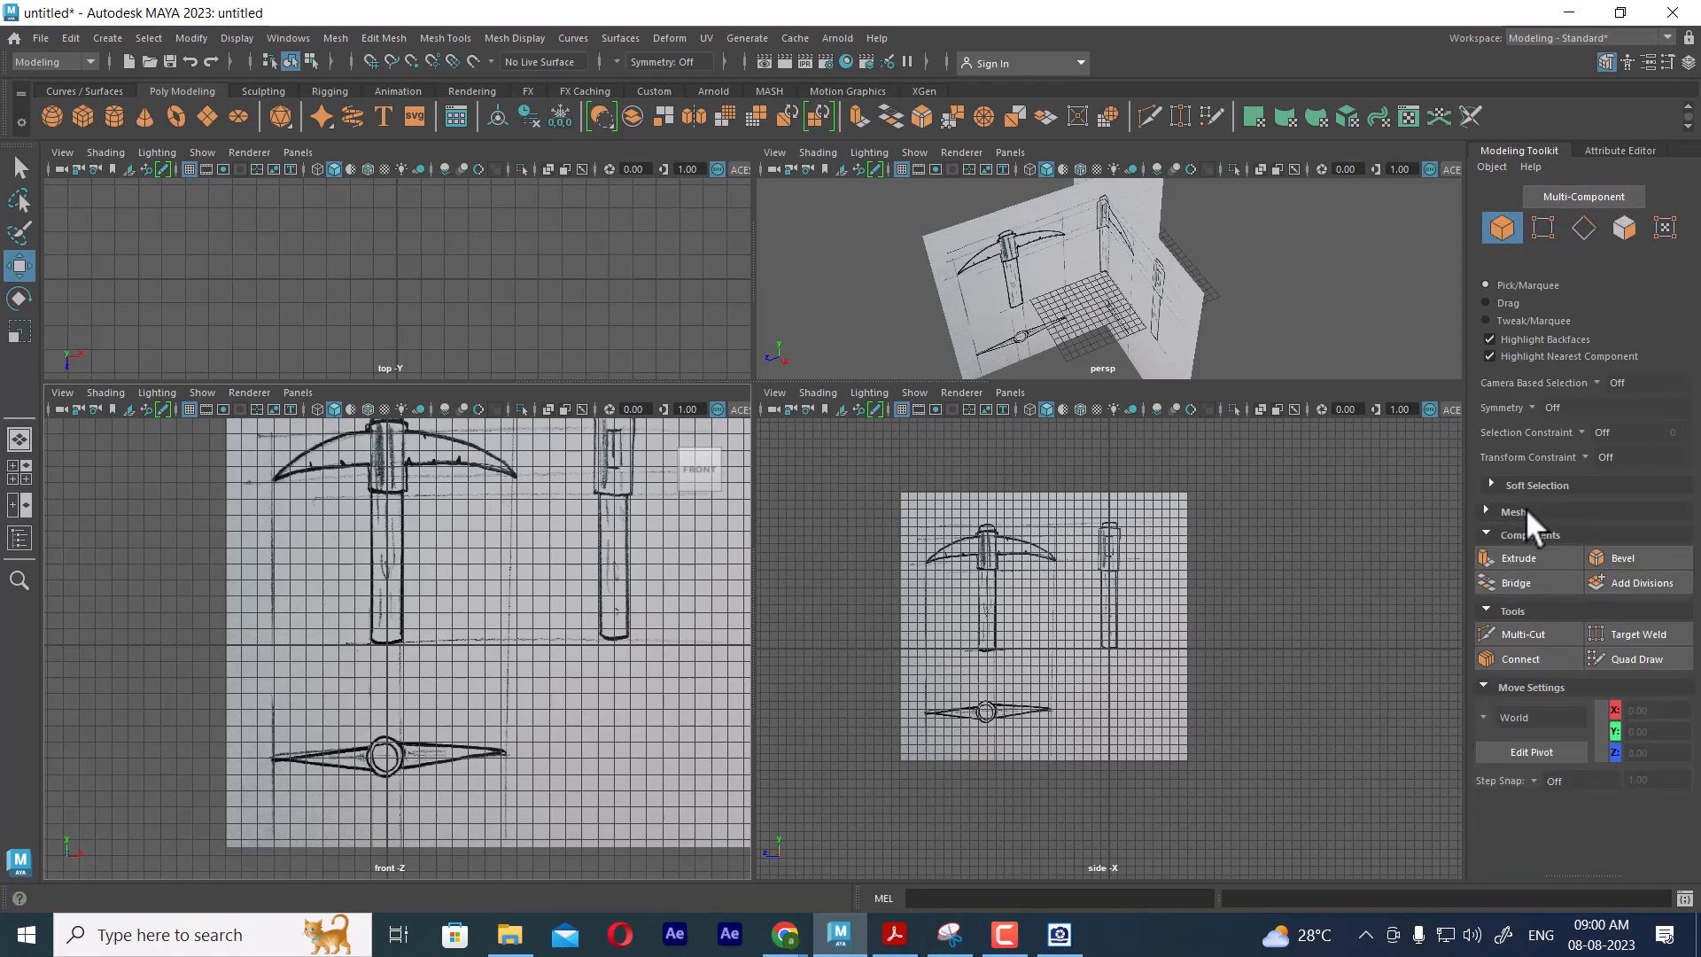
{"action": "left_click", "coordinate": [1526, 509]}
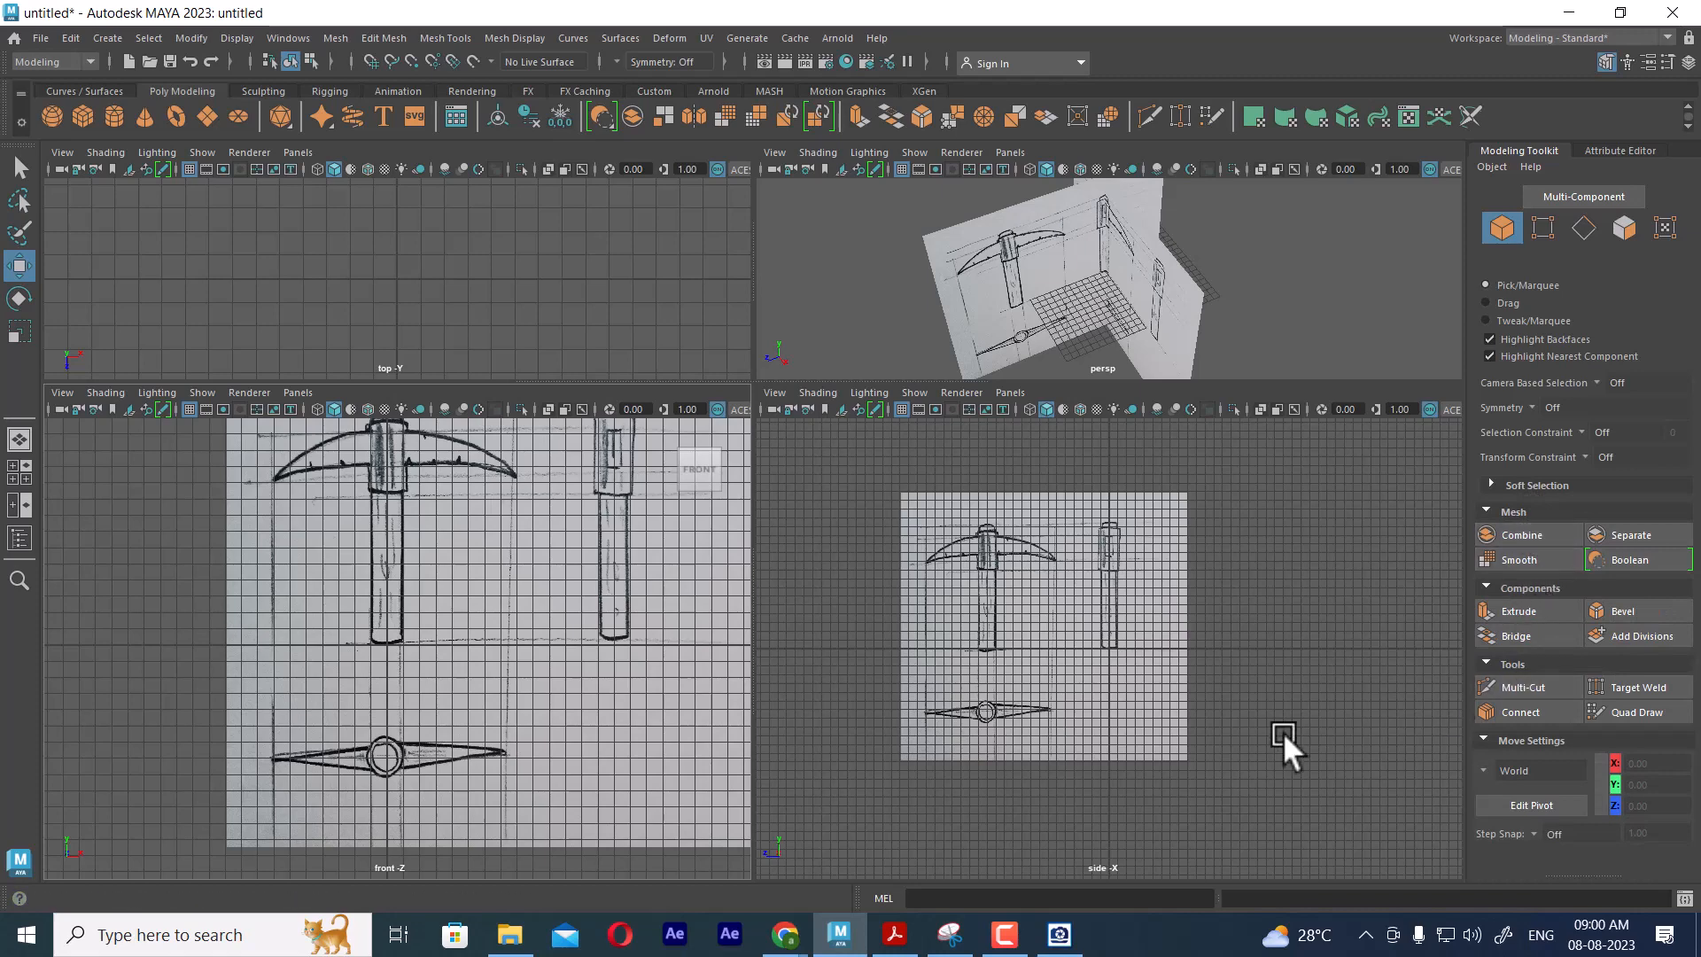
Show the front view as the single full-size viewport, framed on the front-view pickaxe drawing
{"action": "middle_click_drag", "start_coordinate": [487, 542], "coordinate": [487, 597], "text": "alt"}
{"action": "right_click_drag", "start_coordinate": [487, 597], "coordinate": [544, 642], "text": "alt"}
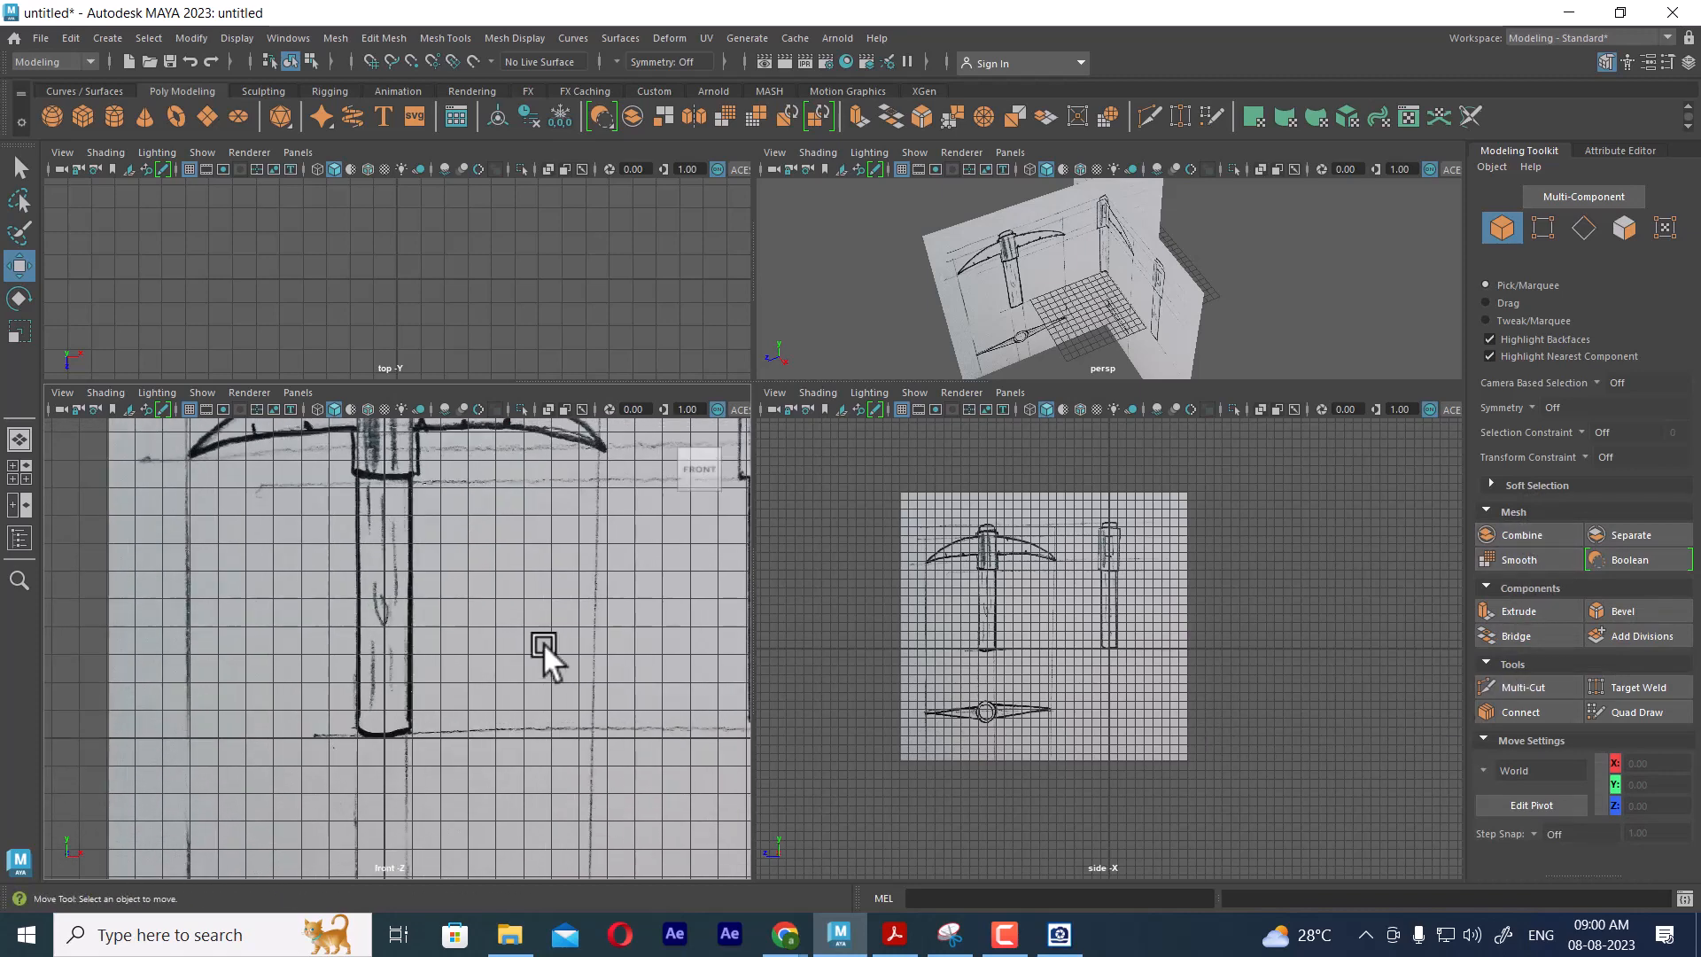
{"action": "middle_click_drag", "start_coordinate": [543, 626], "coordinate": [544, 707], "text": "alt"}
{"action": "key", "text": "space"}
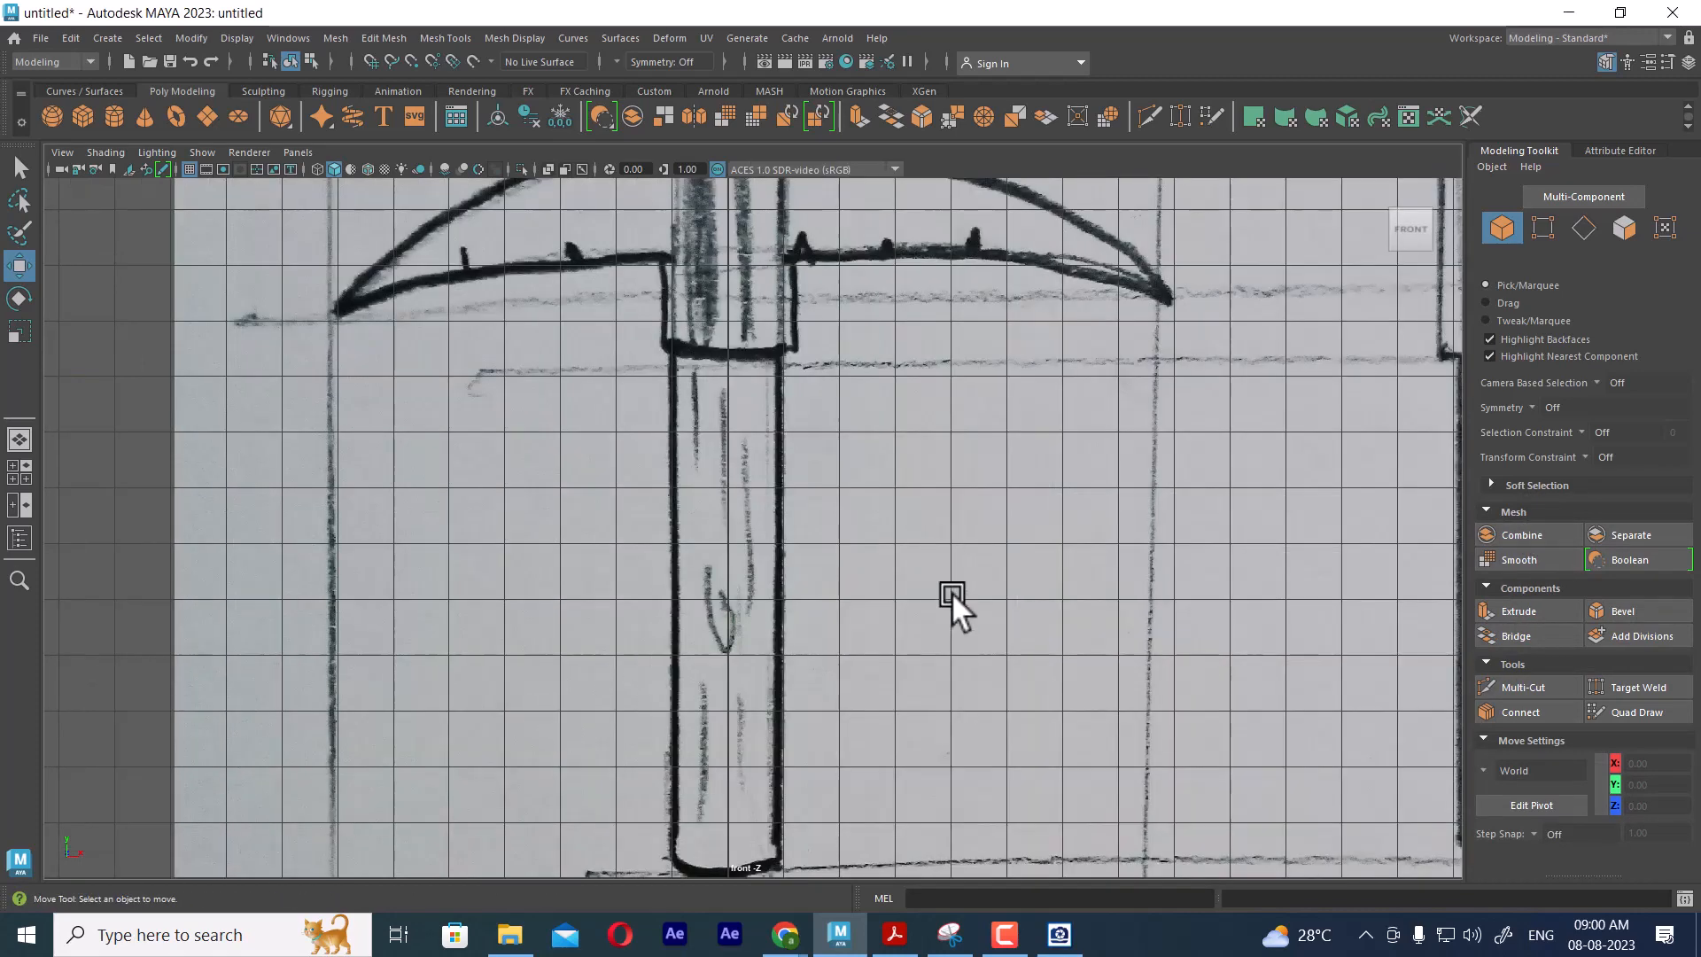
{"action": "scroll", "coordinate": [957, 566], "scroll_direction": "down", "scroll_amount": 2}
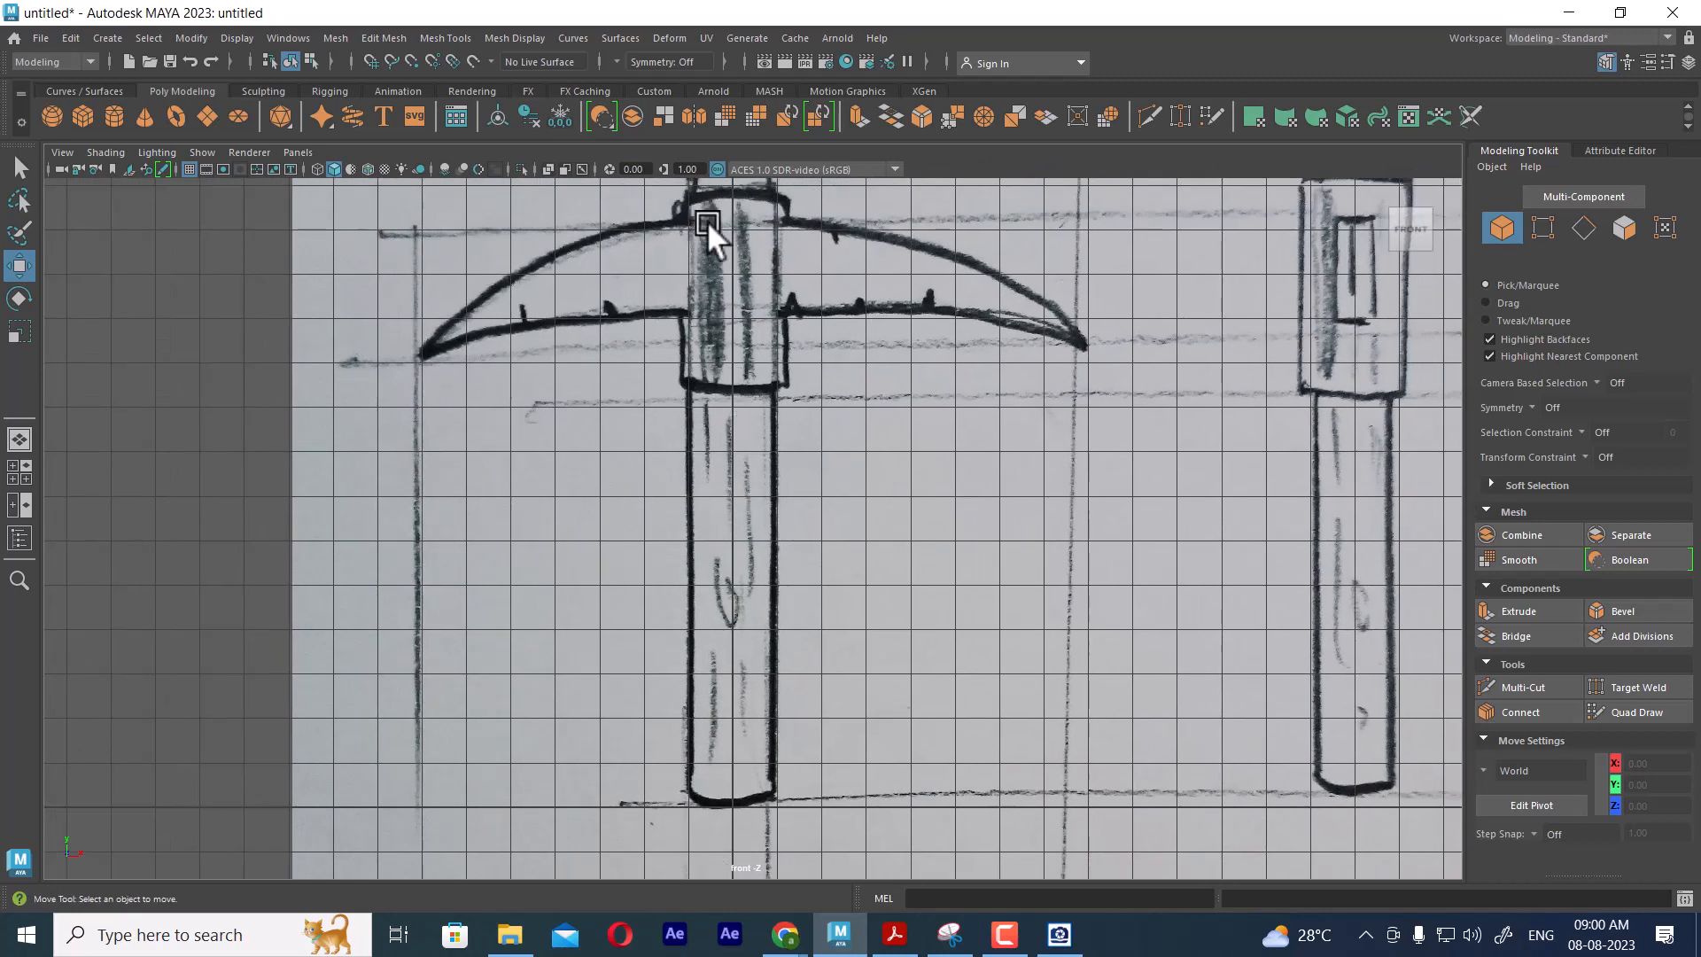
{"action": "middle_click_drag", "start_coordinate": [747, 453], "coordinate": [744, 469], "text": "alt"}
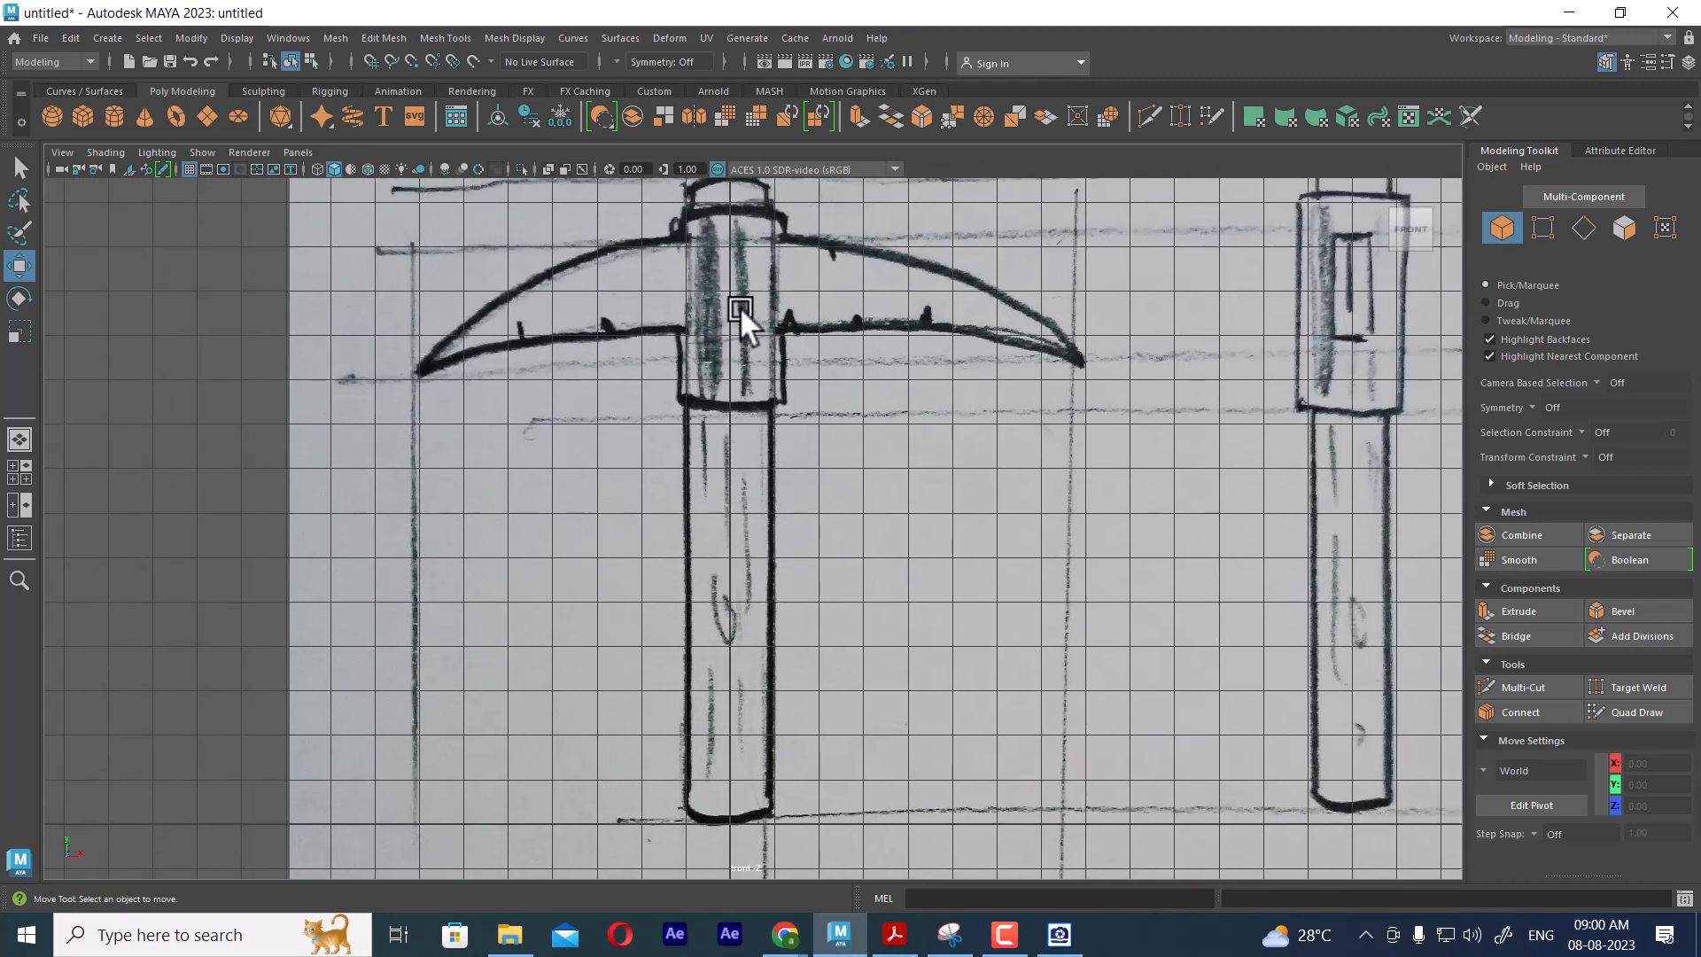
{"action": "scroll", "coordinate": [784, 524], "scroll_direction": "down", "scroll_amount": 1}
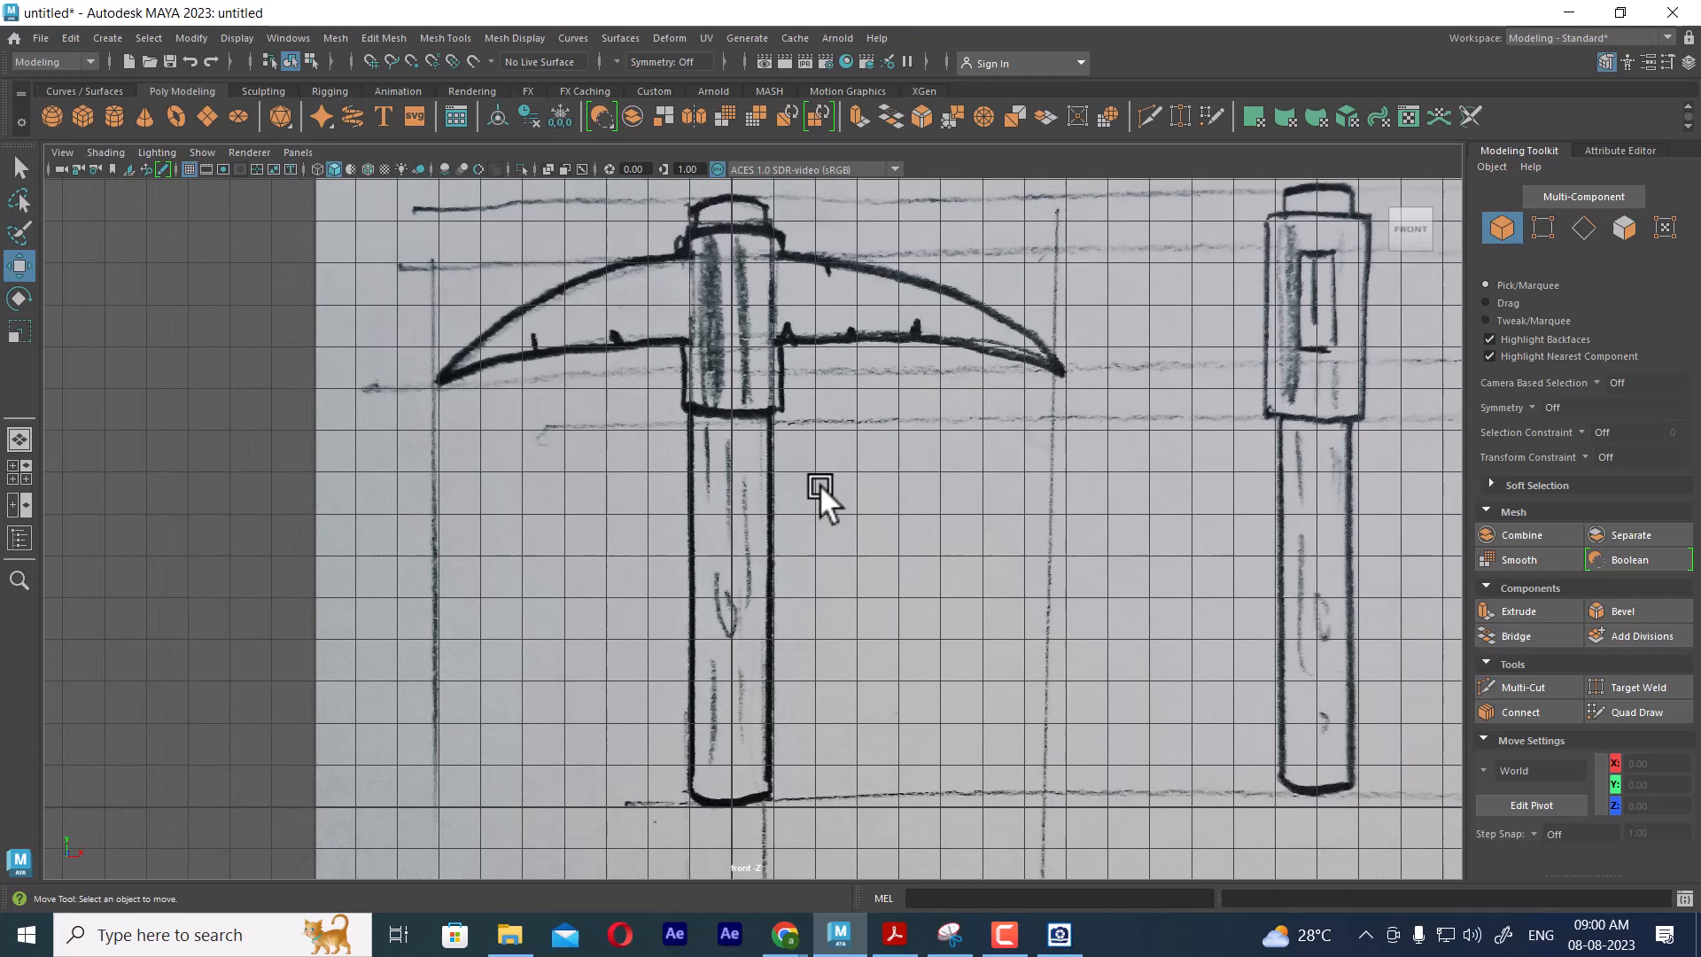
Create a polygon cylinder and raise it to about Y 1.17 so it sits at the base of the pickaxe handle
{"action": "left_click", "coordinate": [112, 39]}
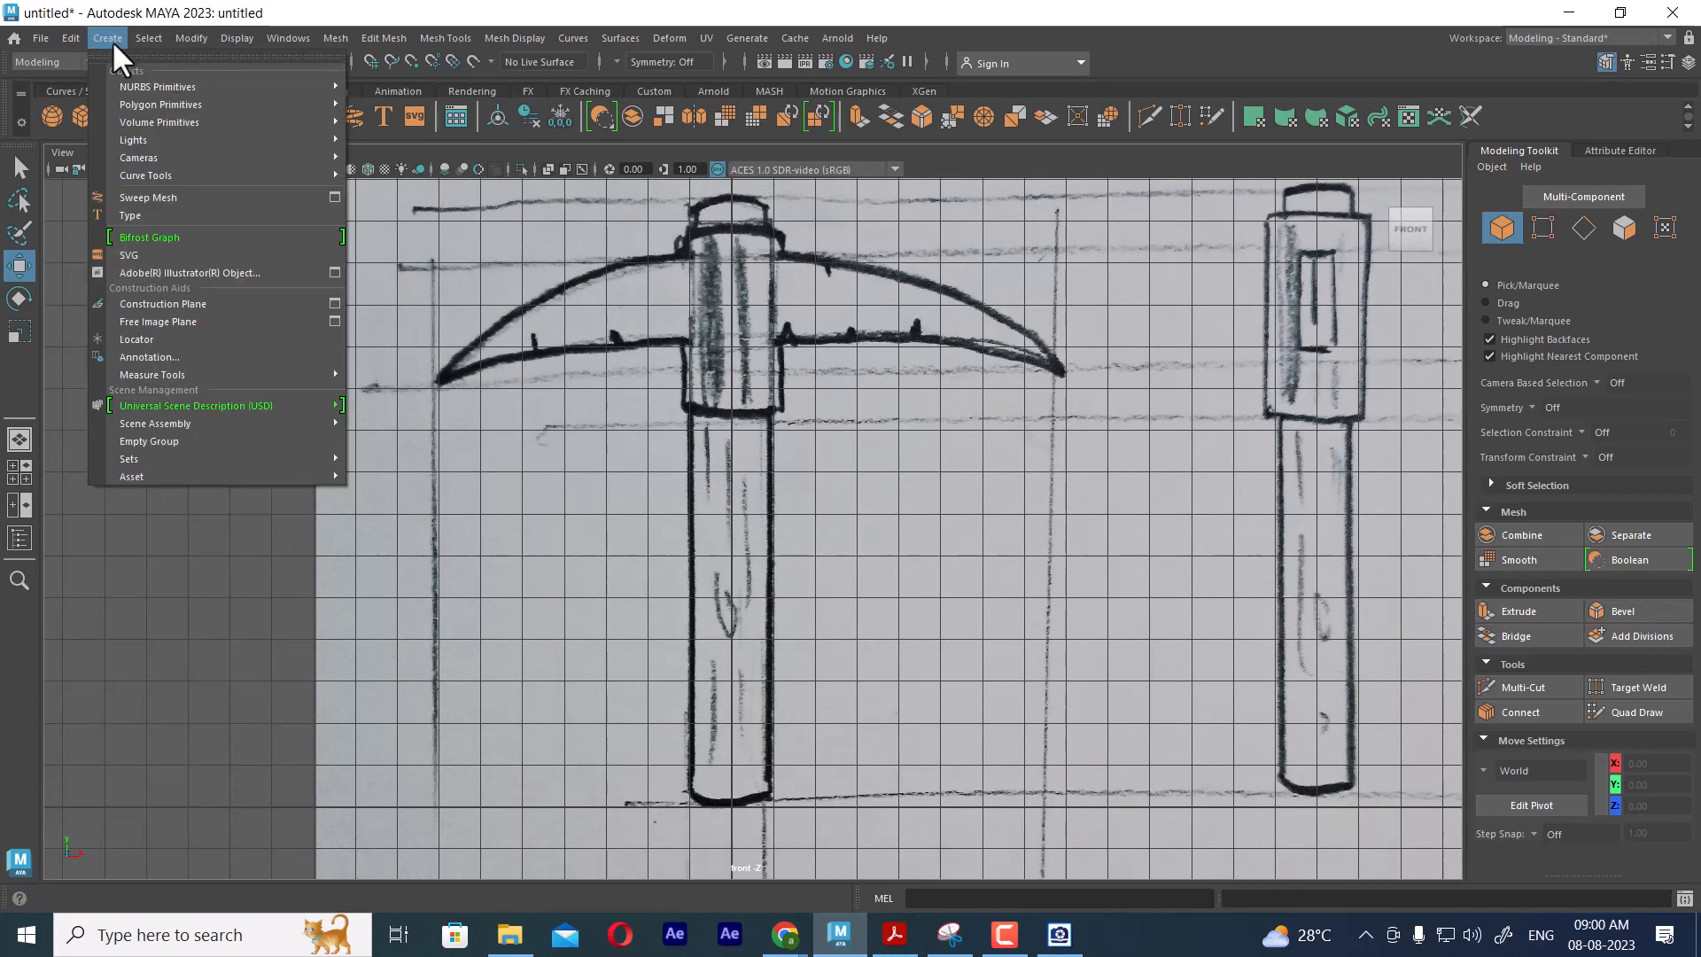
{"action": "mouse_move", "coordinate": [165, 105]}
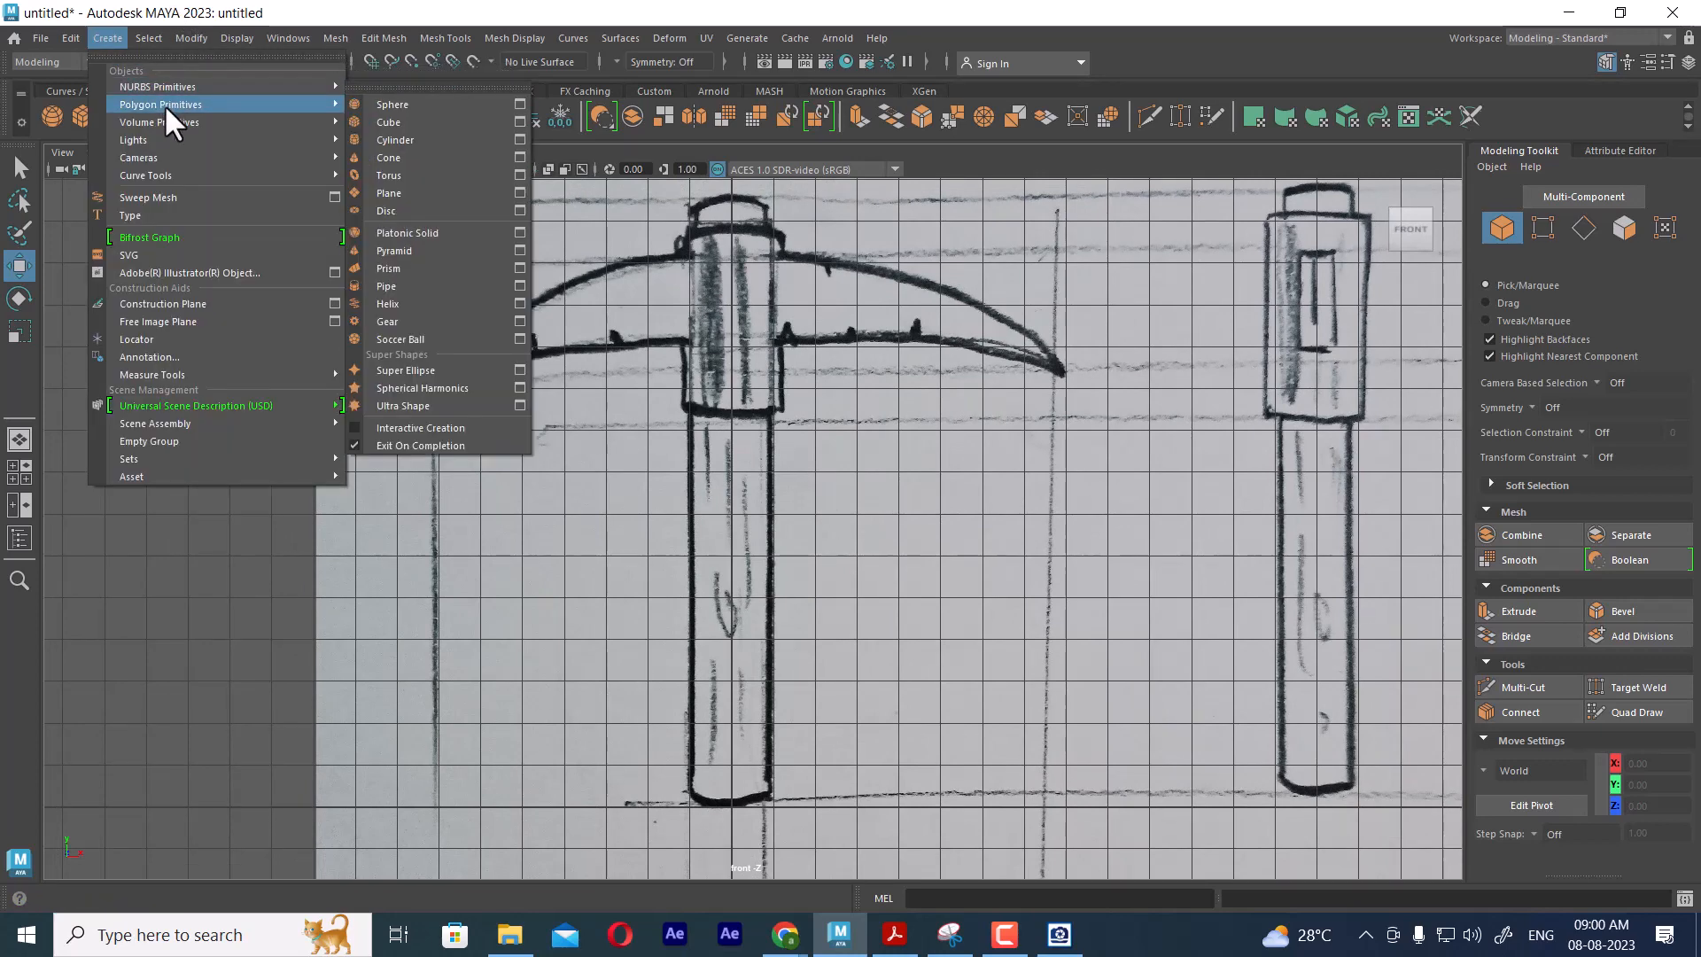
{"action": "left_click", "coordinate": [408, 87]}
{"action": "left_click", "coordinate": [406, 129]}
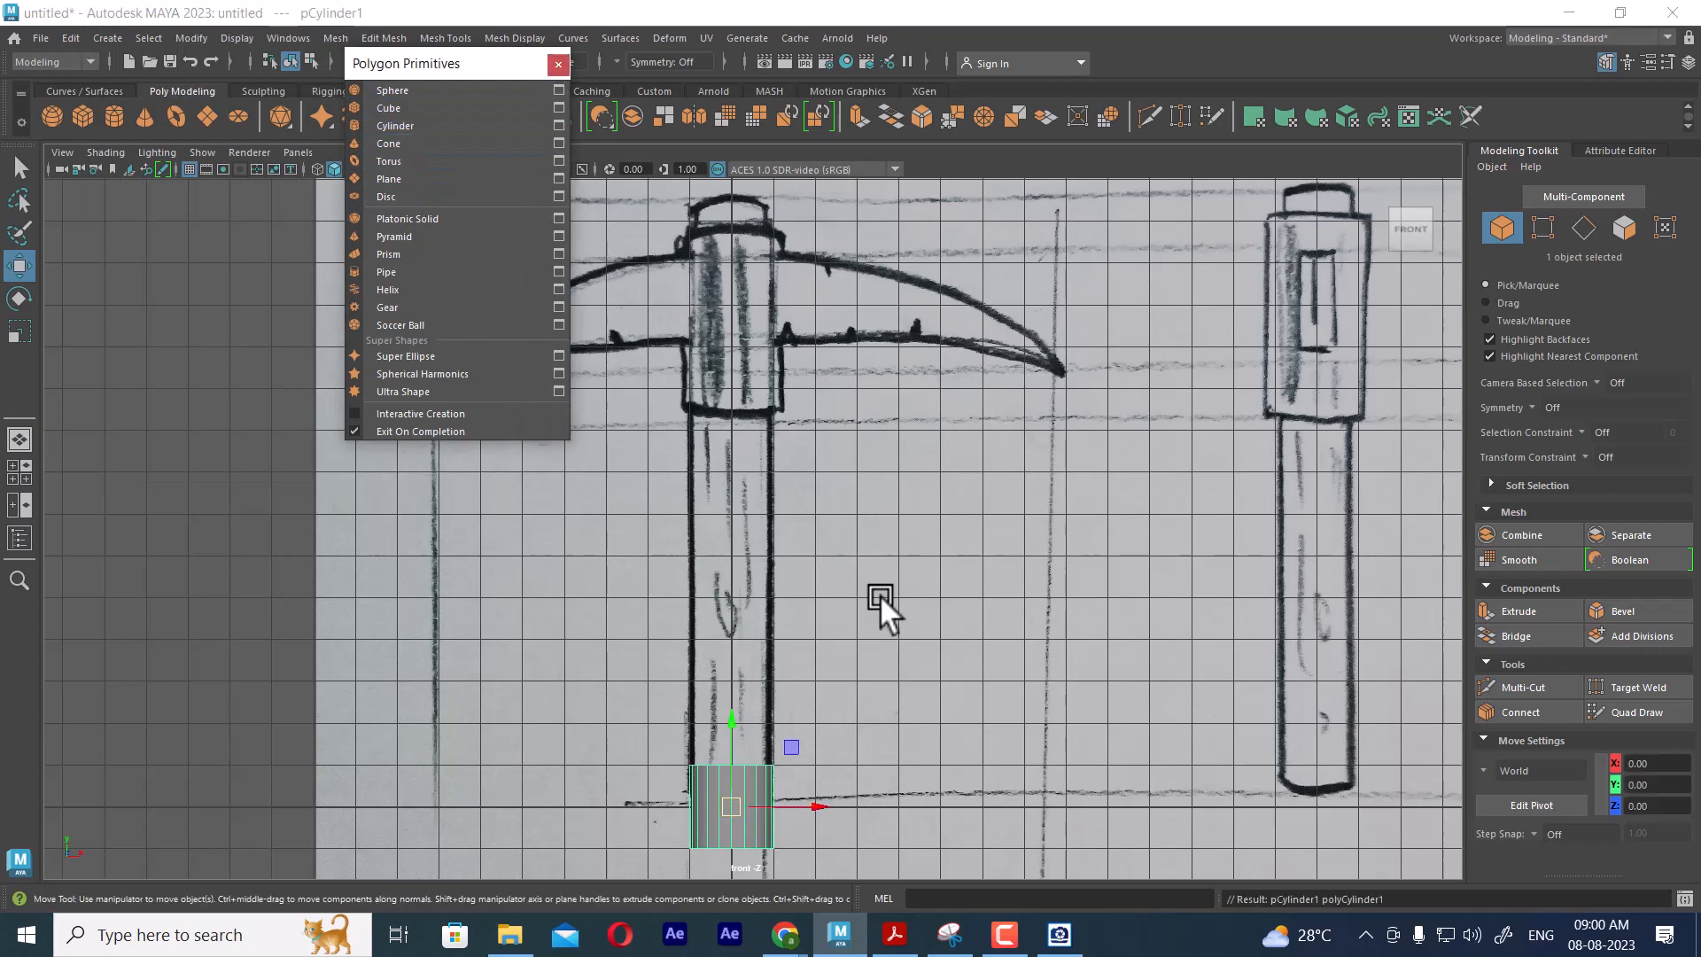
{"action": "middle_click_drag", "start_coordinate": [879, 593], "coordinate": [994, 464], "text": "alt"}
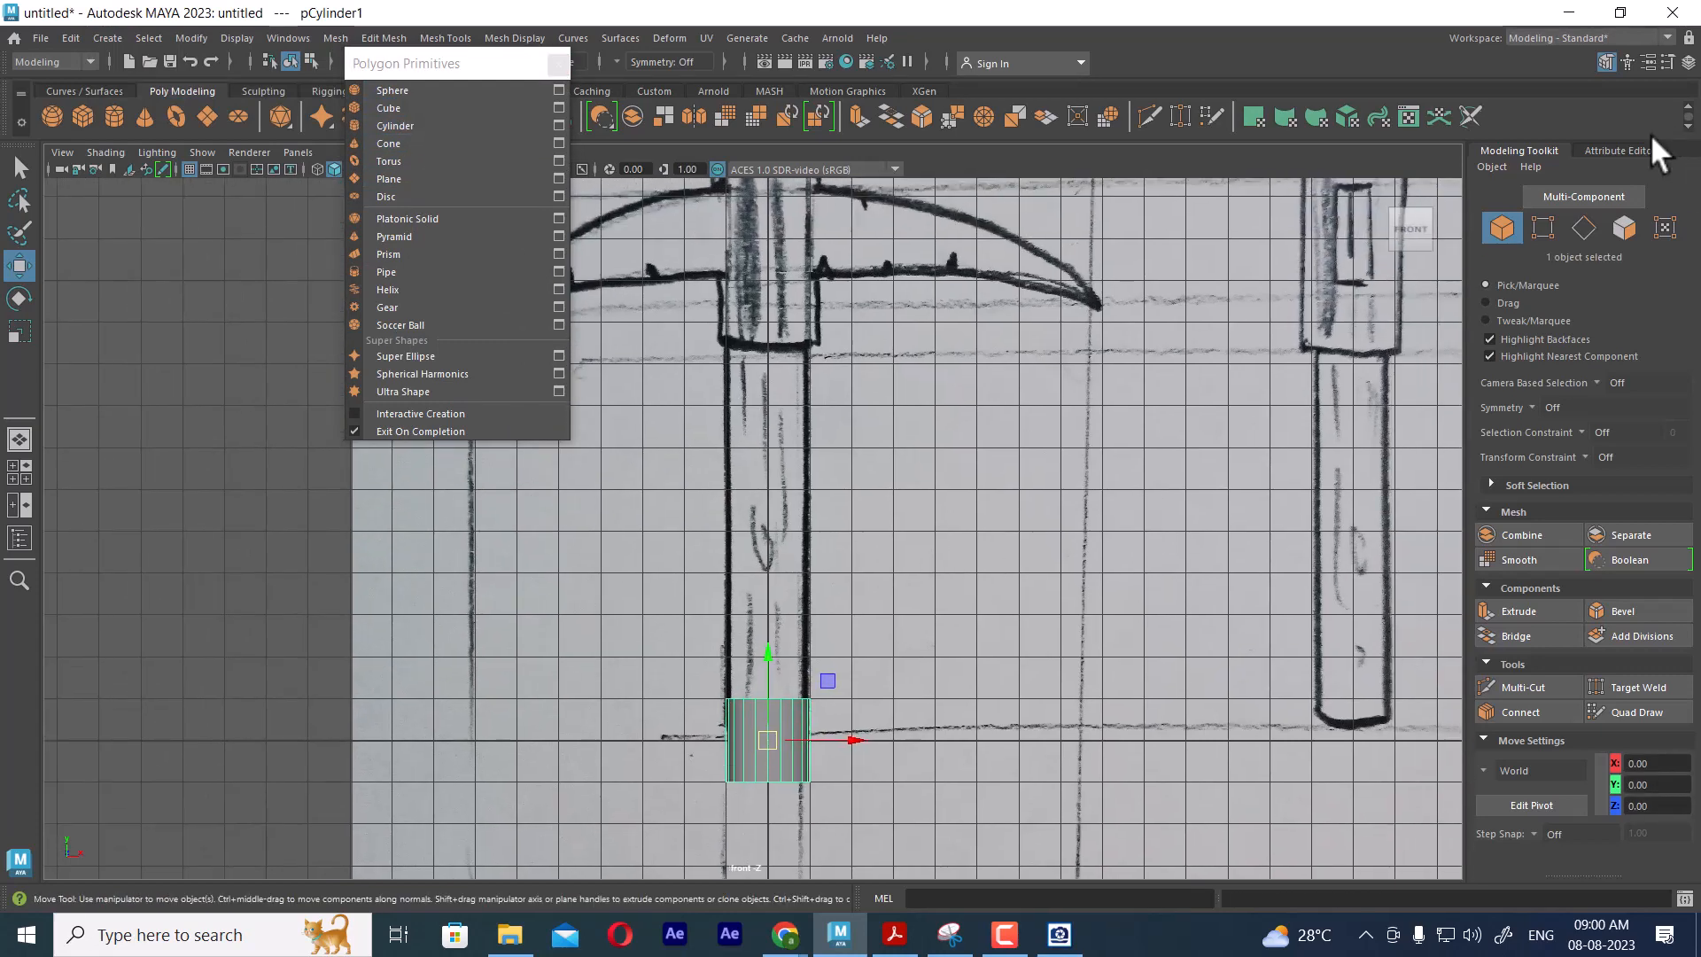
{"action": "left_click_drag", "start_coordinate": [767, 661], "coordinate": [758, 613]}
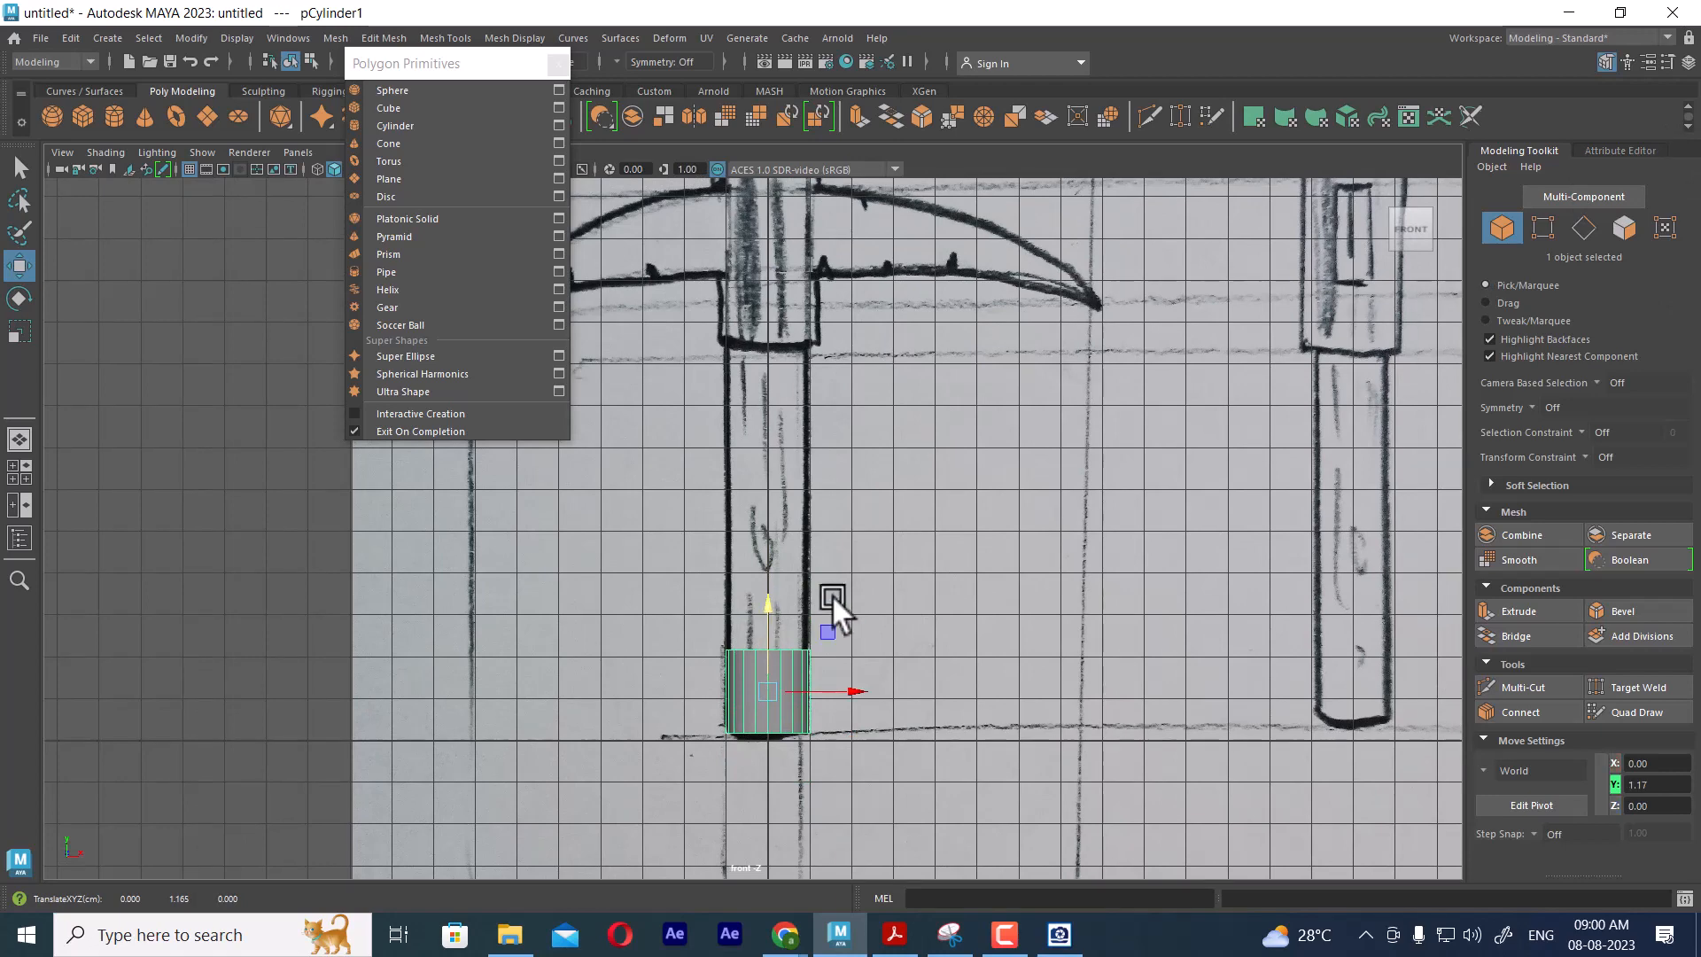
Show the channel box beside the view, set the cylinder's height to about 7.8 and raise it to about Y 7.63
{"action": "left_click", "coordinate": [1688, 62]}
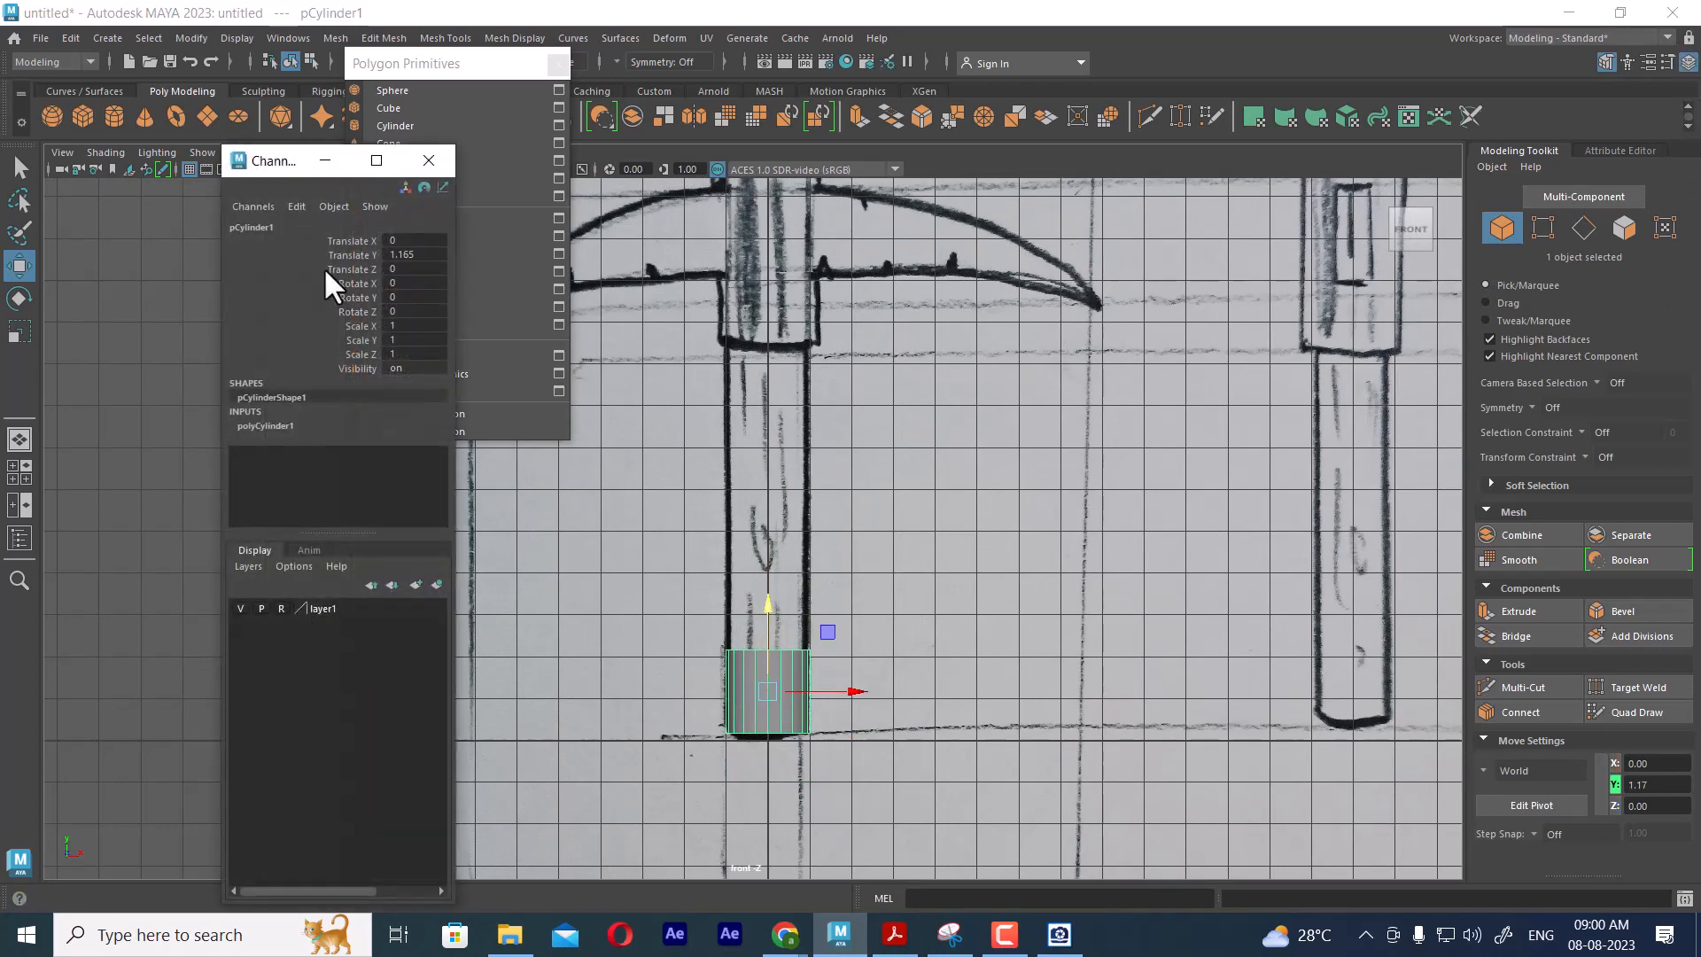
{"action": "left_click_drag", "start_coordinate": [264, 159], "coordinate": [1384, 203]}
{"action": "left_click", "coordinate": [1390, 467]}
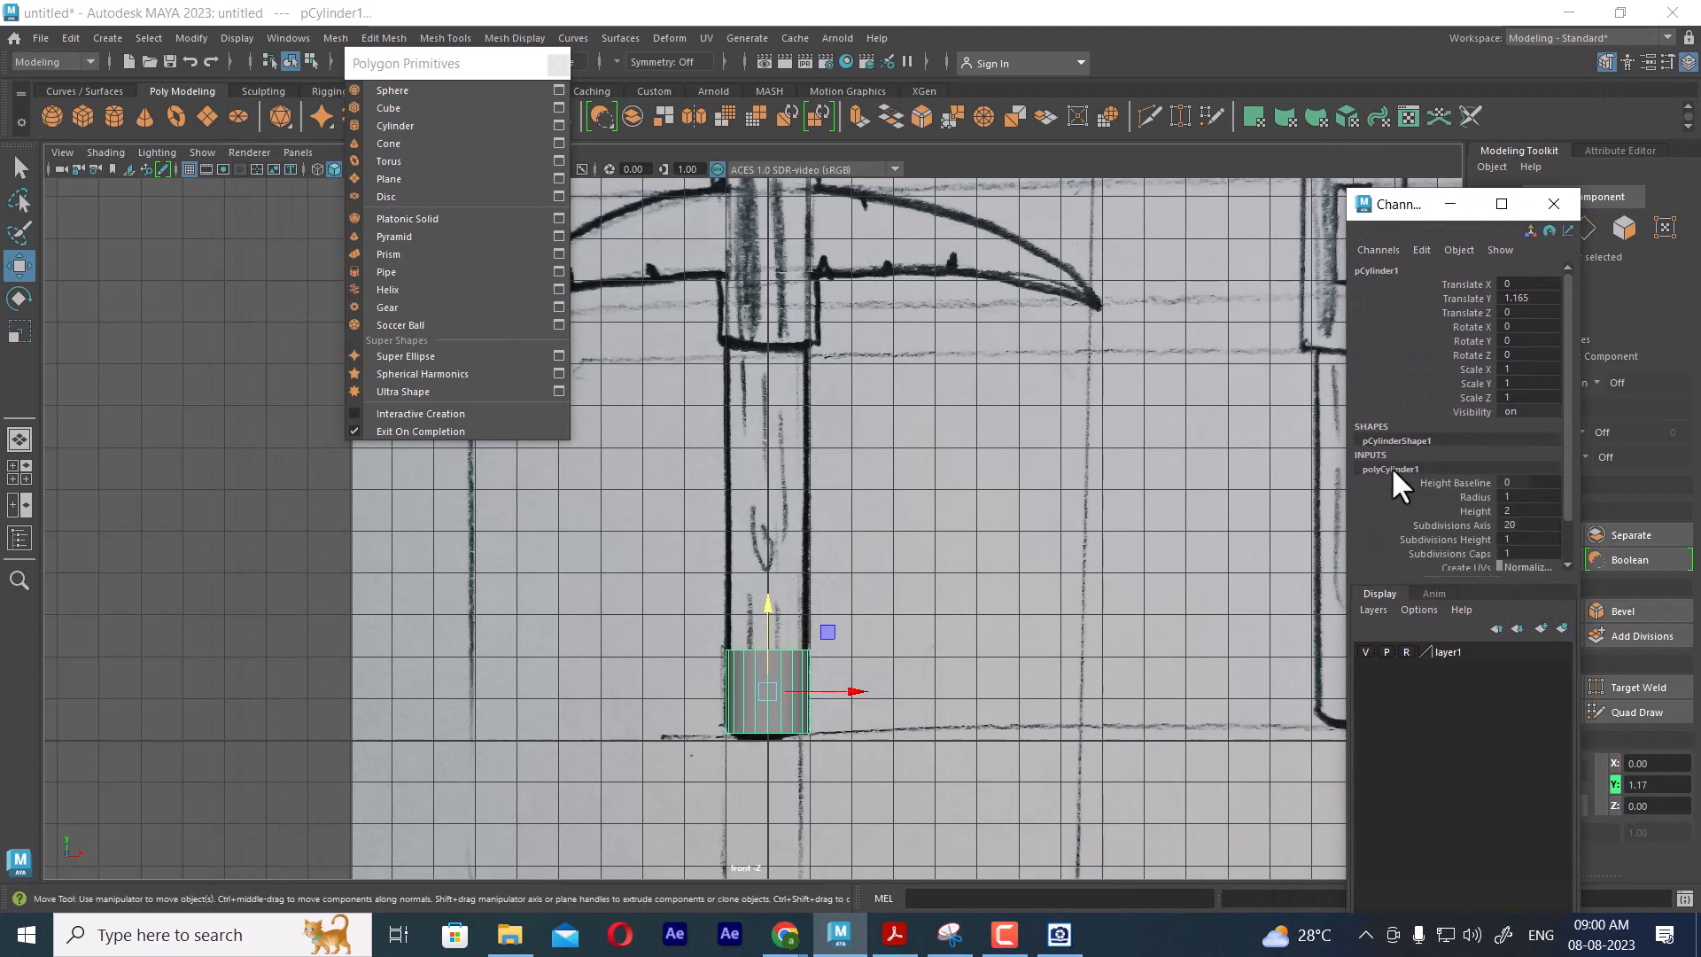
{"action": "left_click", "coordinate": [1472, 511]}
{"action": "middle_click_drag", "start_coordinate": [1040, 551], "coordinate": [1506, 472]}
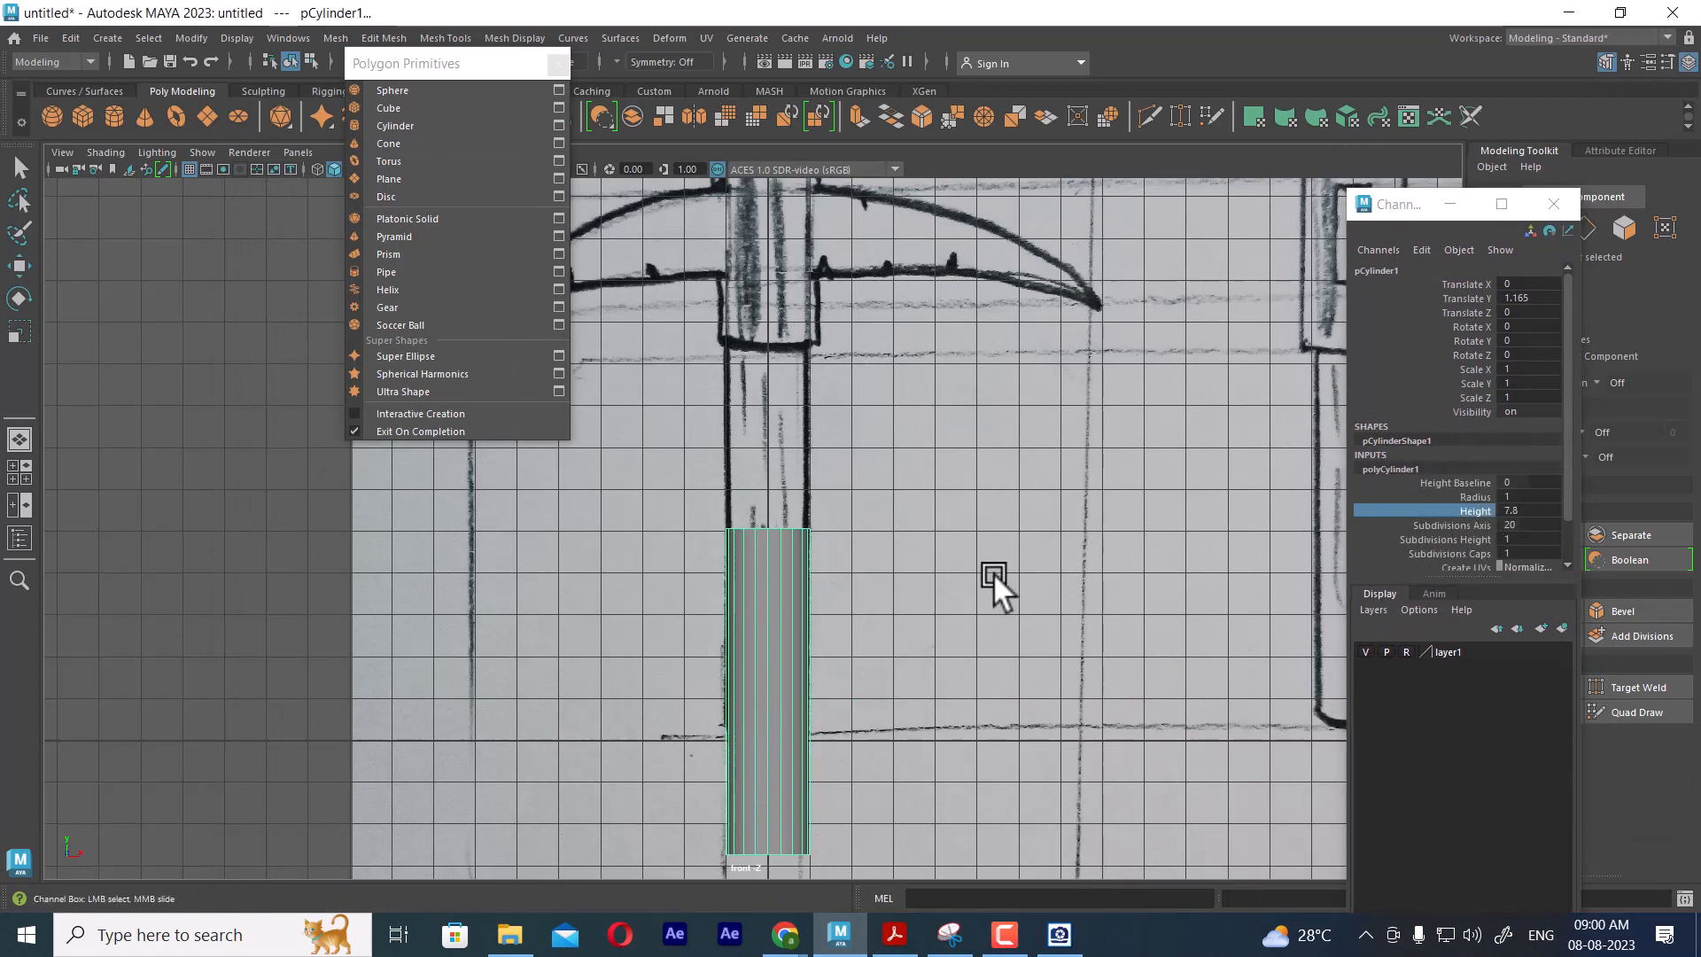
{"action": "key", "text": "w"}
{"action": "left_click_drag", "start_coordinate": [773, 609], "coordinate": [785, 333]}
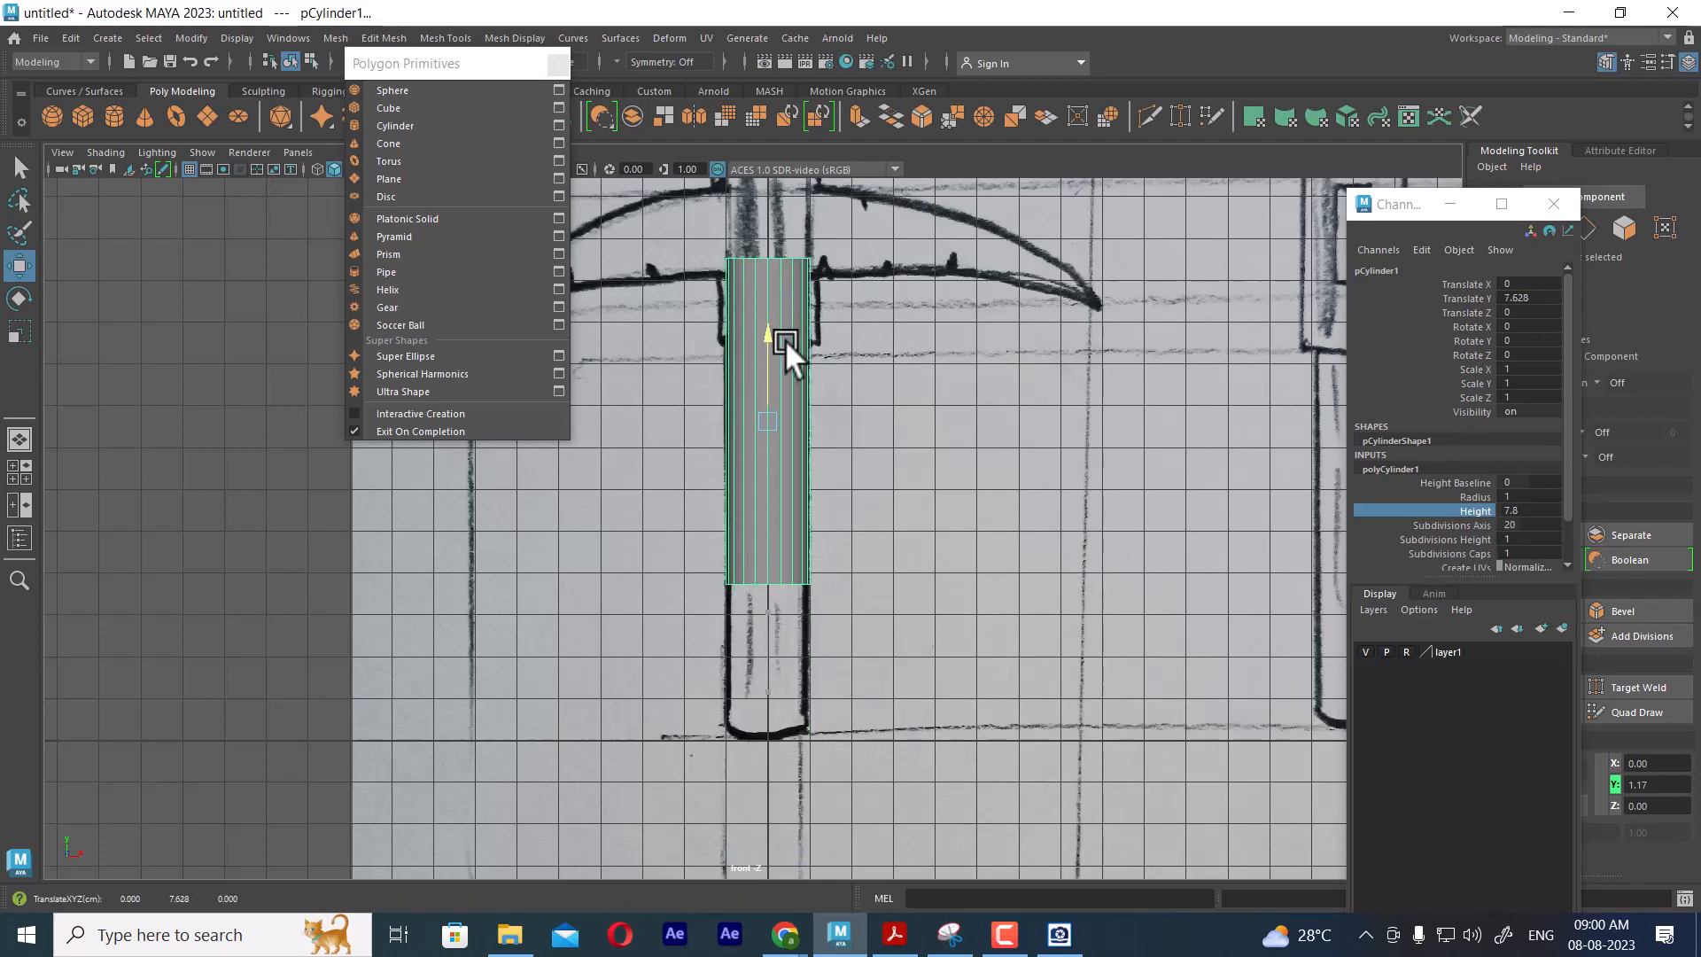
Set the cylinder's height to about 14.4 and lower it to about Y 7.275 so it spans the drawn handle
{"action": "left_click", "coordinate": [1465, 510]}
{"action": "middle_click_drag", "start_coordinate": [1071, 509], "coordinate": [1406, 420]}
{"action": "scroll", "coordinate": [1134, 567], "scroll_direction": "down", "scroll_amount": 1}
{"action": "middle_click_drag", "start_coordinate": [1120, 508], "coordinate": [1333, 412], "text": "alt"}
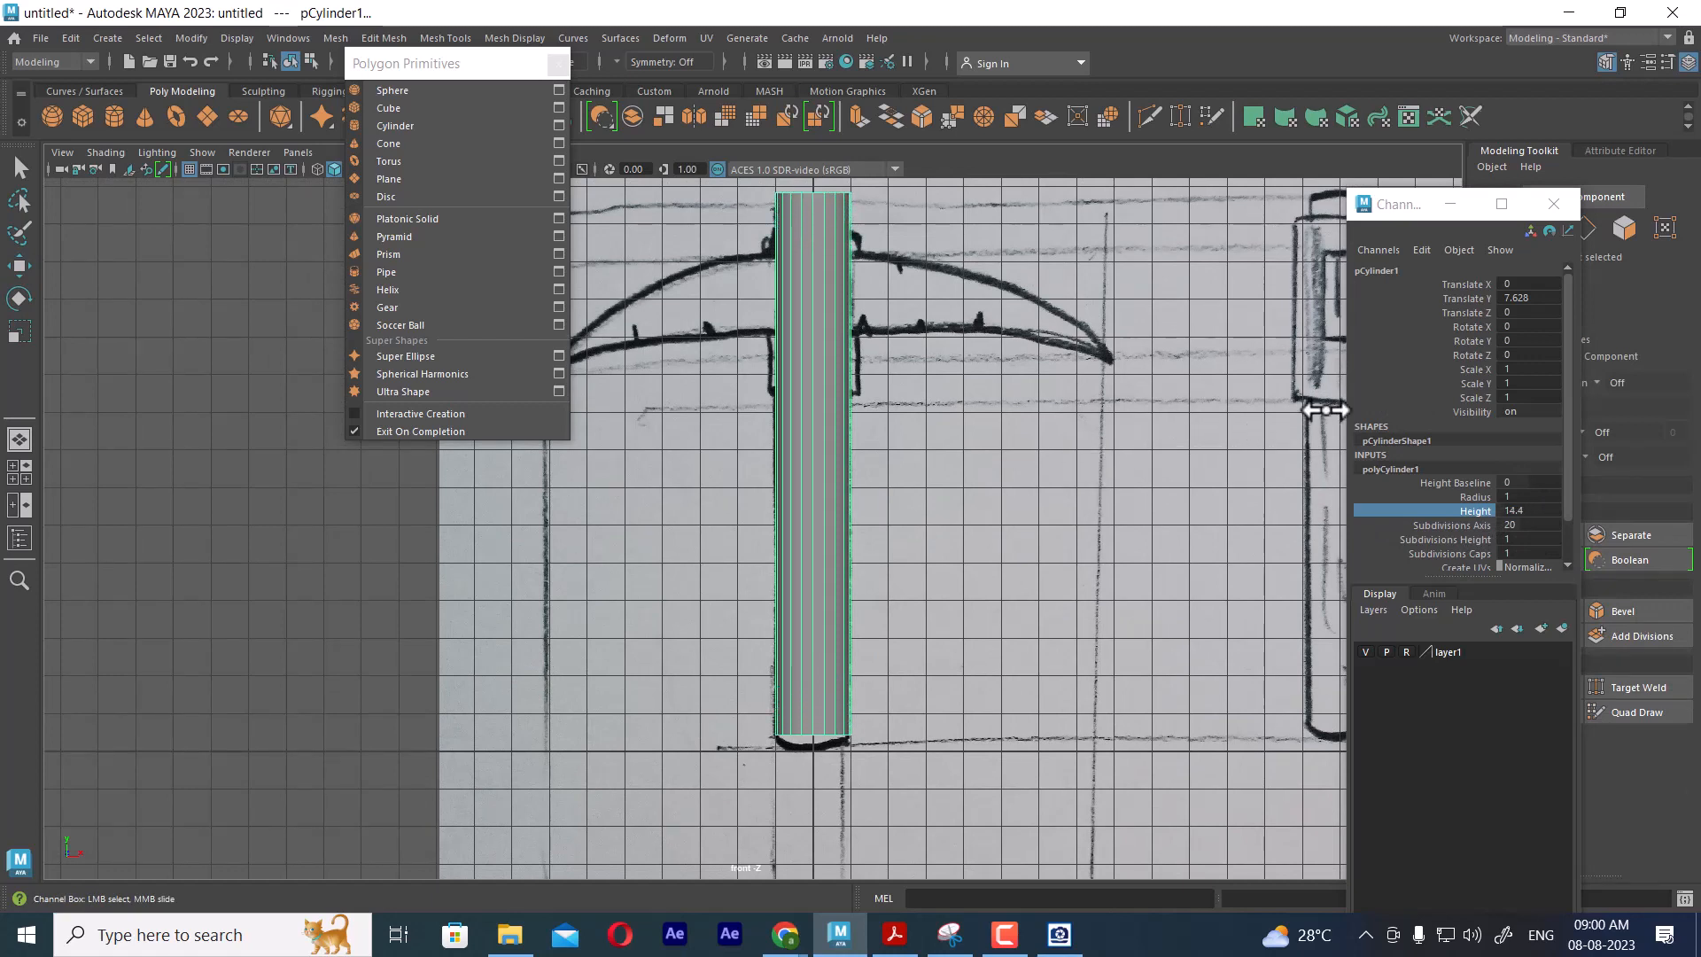
{"action": "key", "text": "w"}
{"action": "left_click_drag", "start_coordinate": [816, 375], "coordinate": [813, 390]}
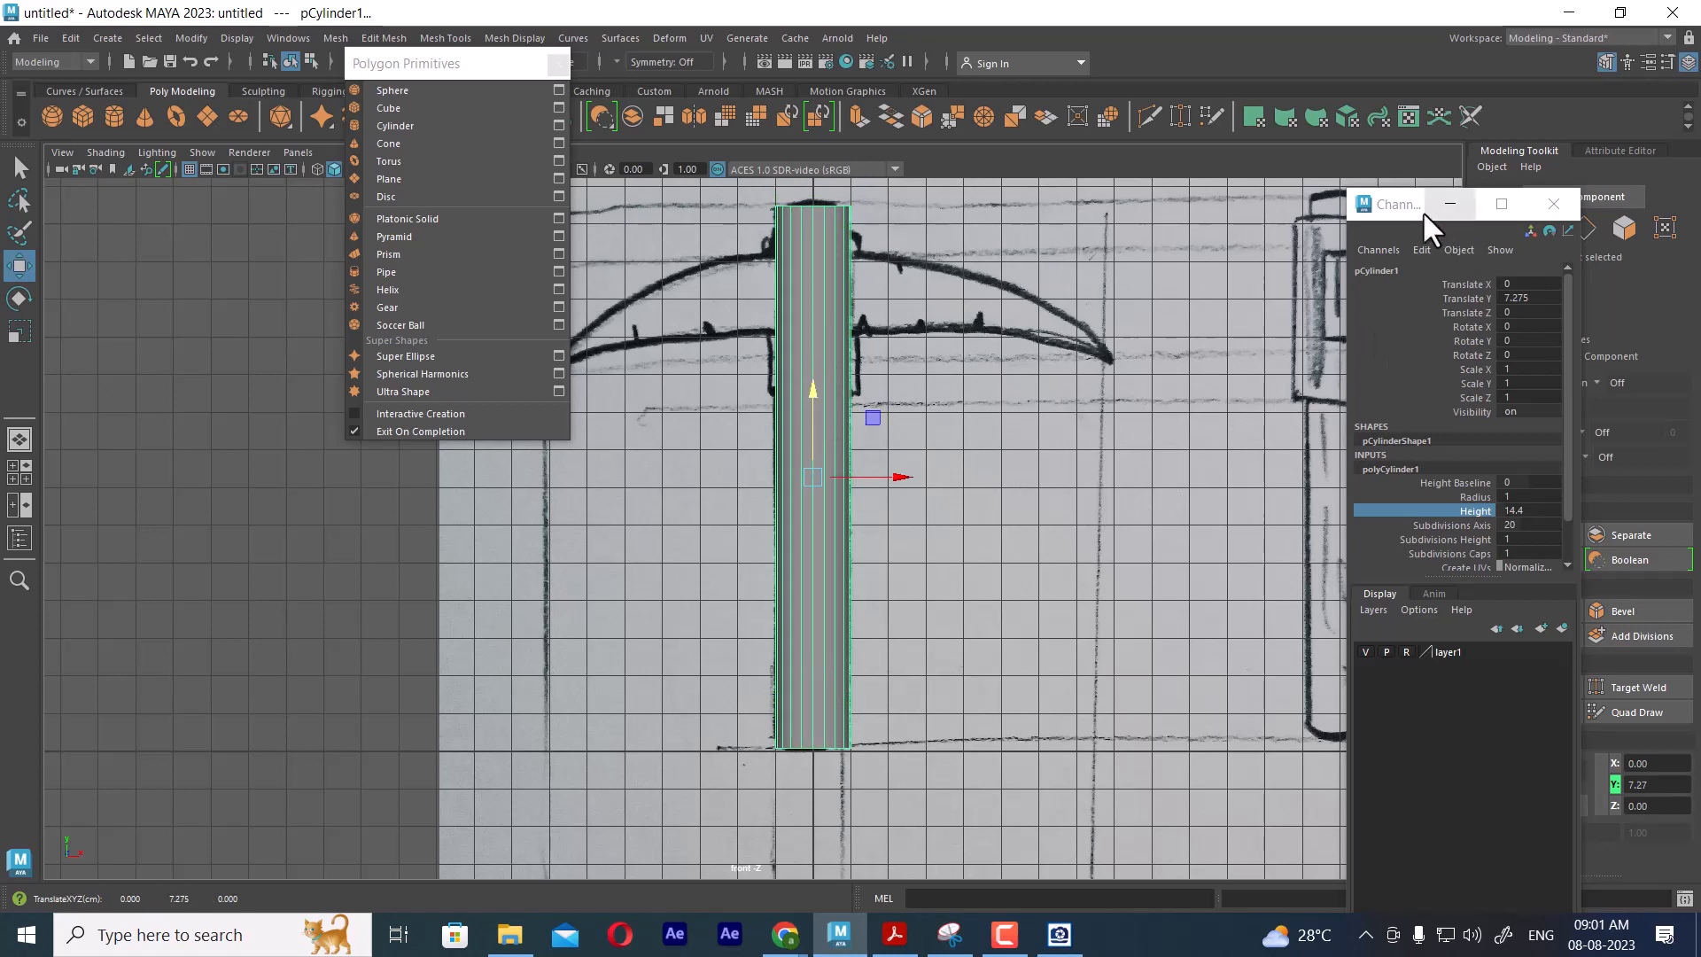
Open the cylinder's axis subdivisions value for editing and close the floating Polygon Primitives window
{"action": "left_click", "coordinate": [1532, 525]}
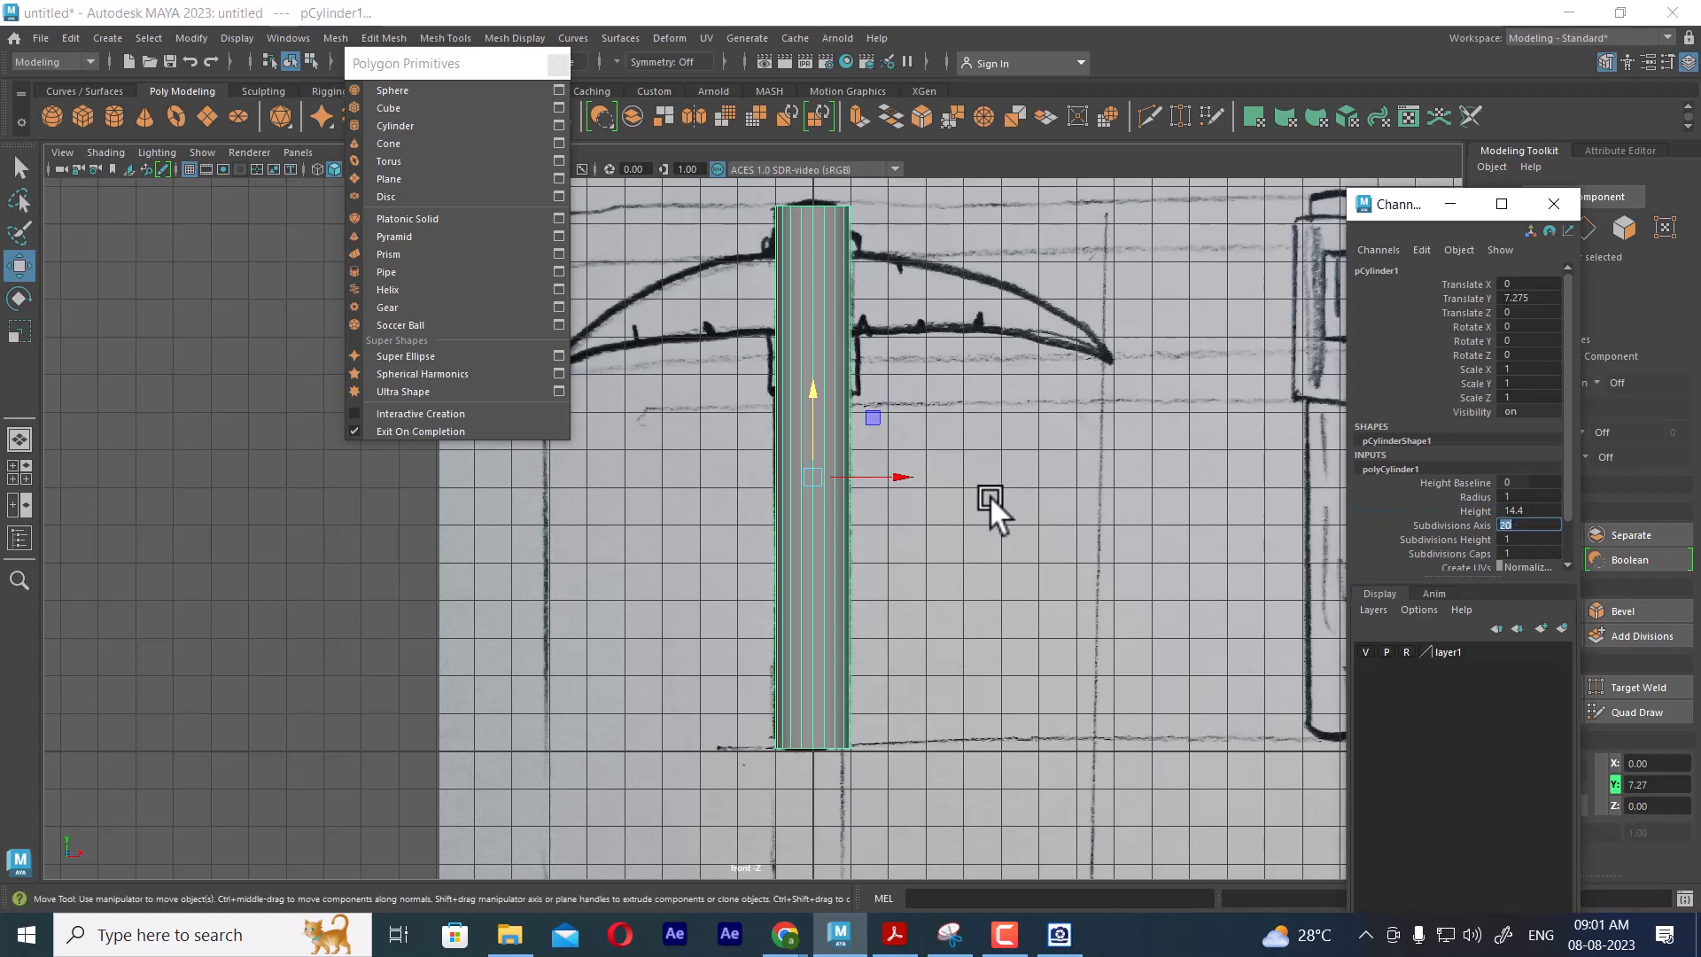
{"action": "middle_click_drag", "start_coordinate": [990, 496], "coordinate": [1036, 517], "text": "alt"}
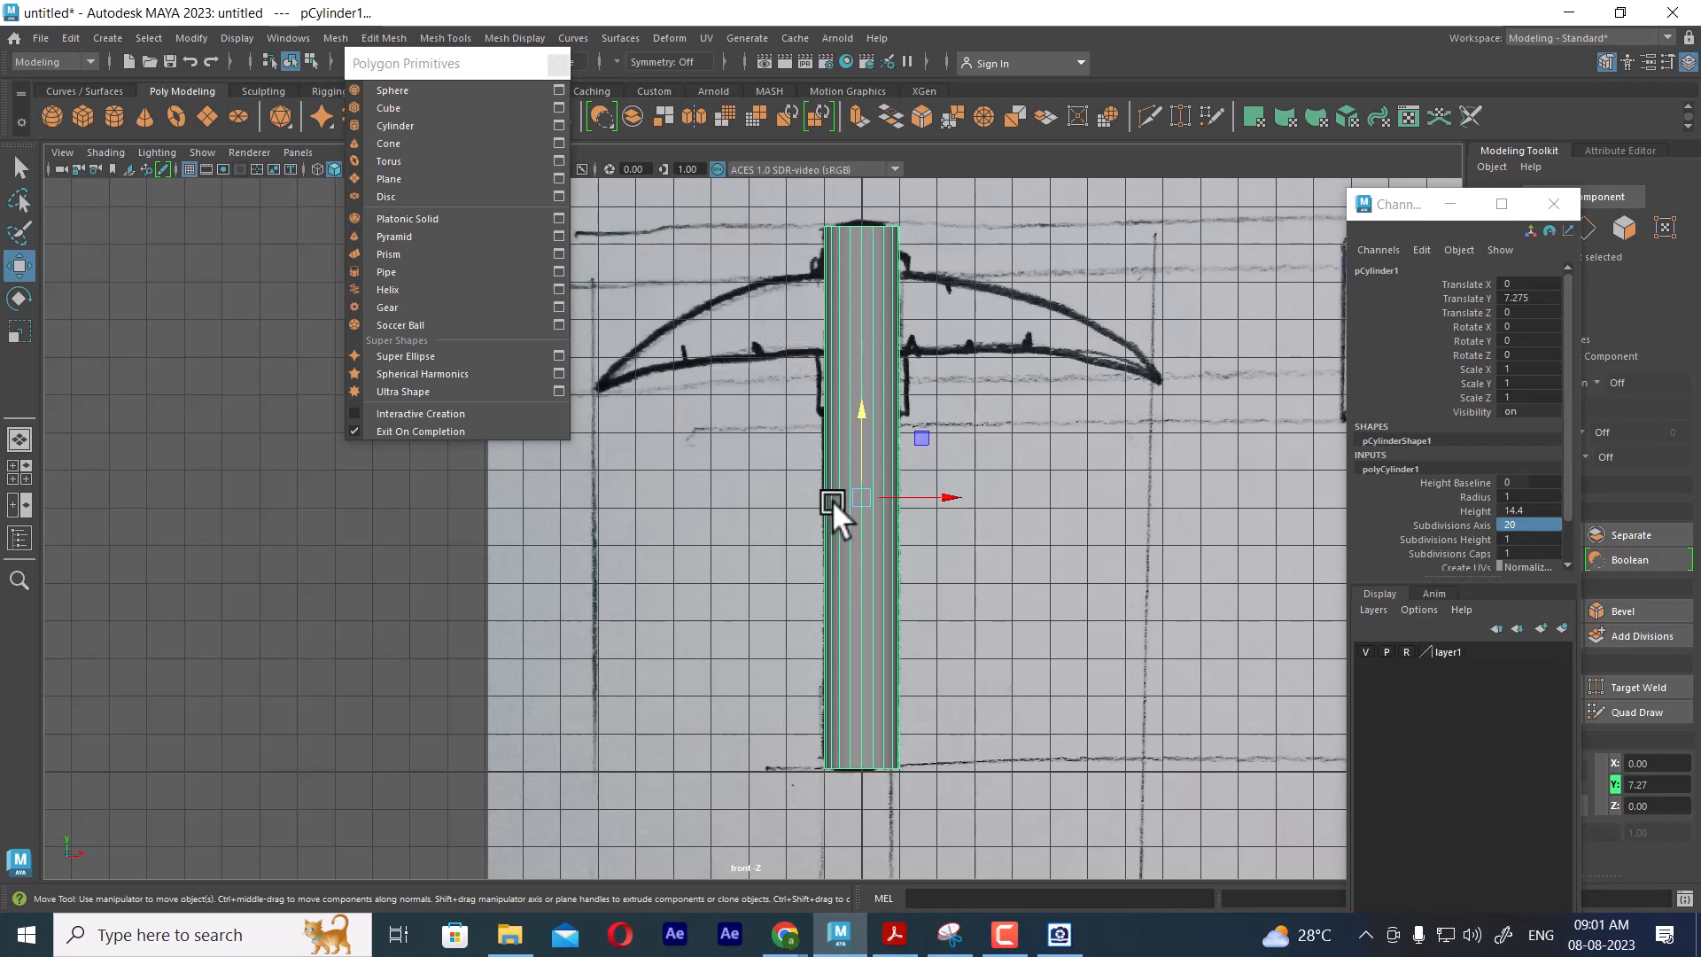
{"action": "mouse_move", "coordinate": [1013, 648]}
{"action": "middle_mouse_down", "text": "alt"}
{"action": "mouse_move", "coordinate": [1033, 680]}
{"action": "mouse_move", "coordinate": [1027, 664]}
{"action": "middle_mouse_up", "text": "alt"}
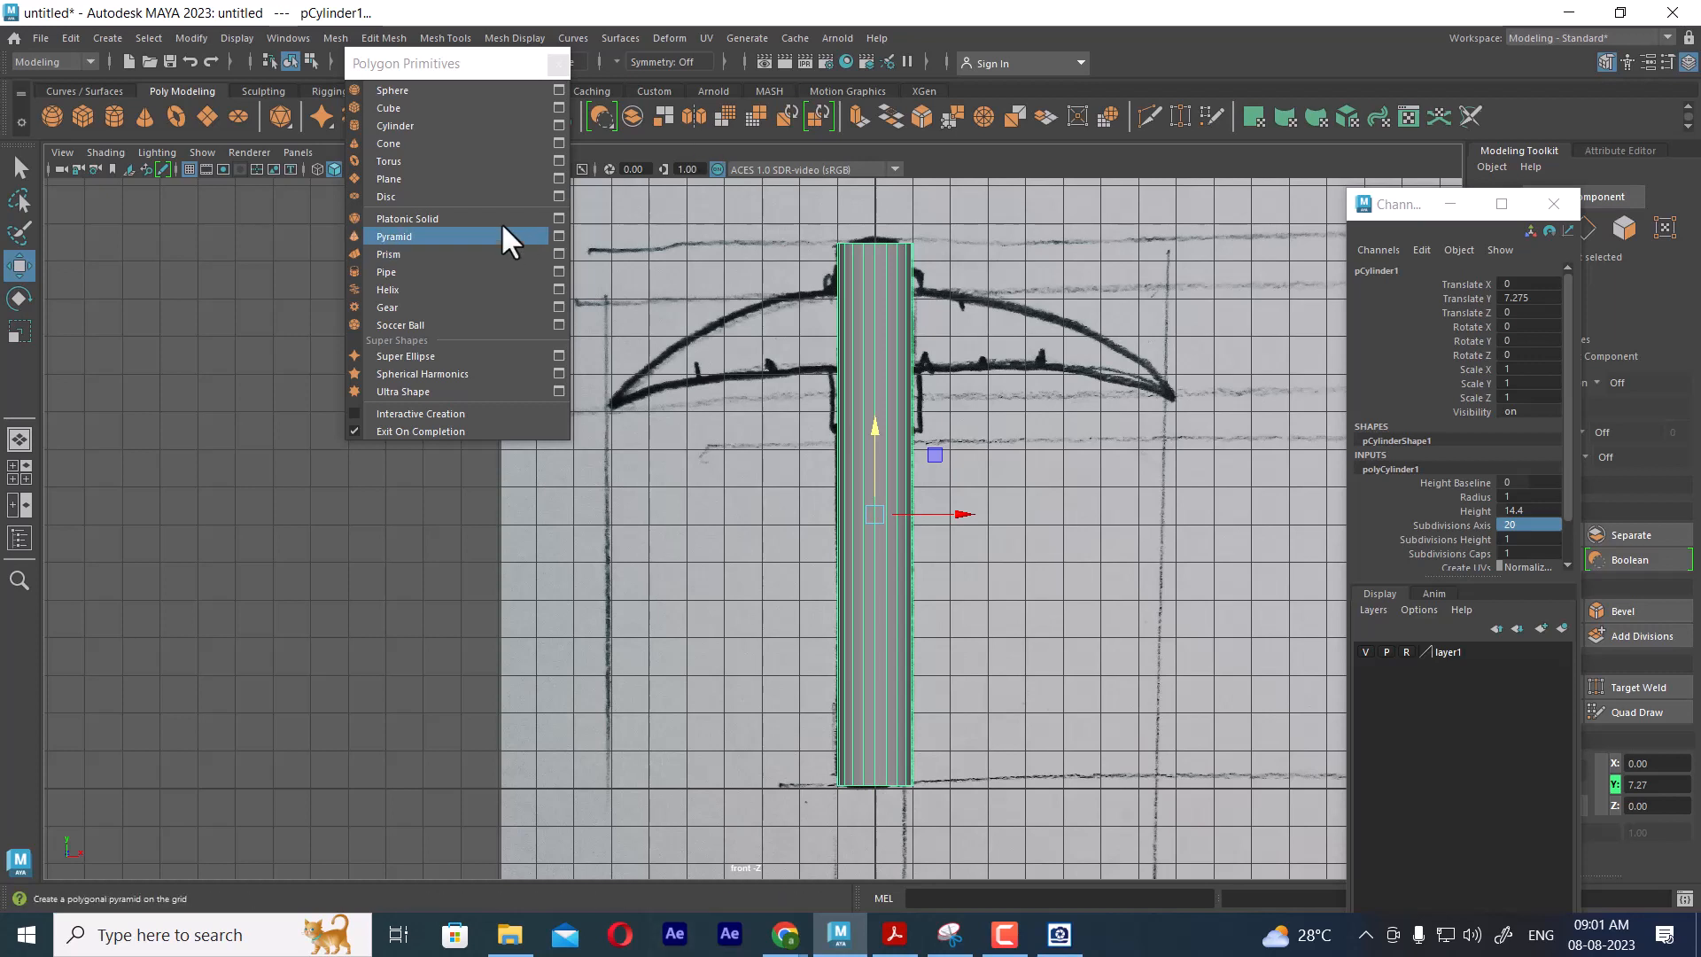
{"action": "left_click", "coordinate": [556, 61]}
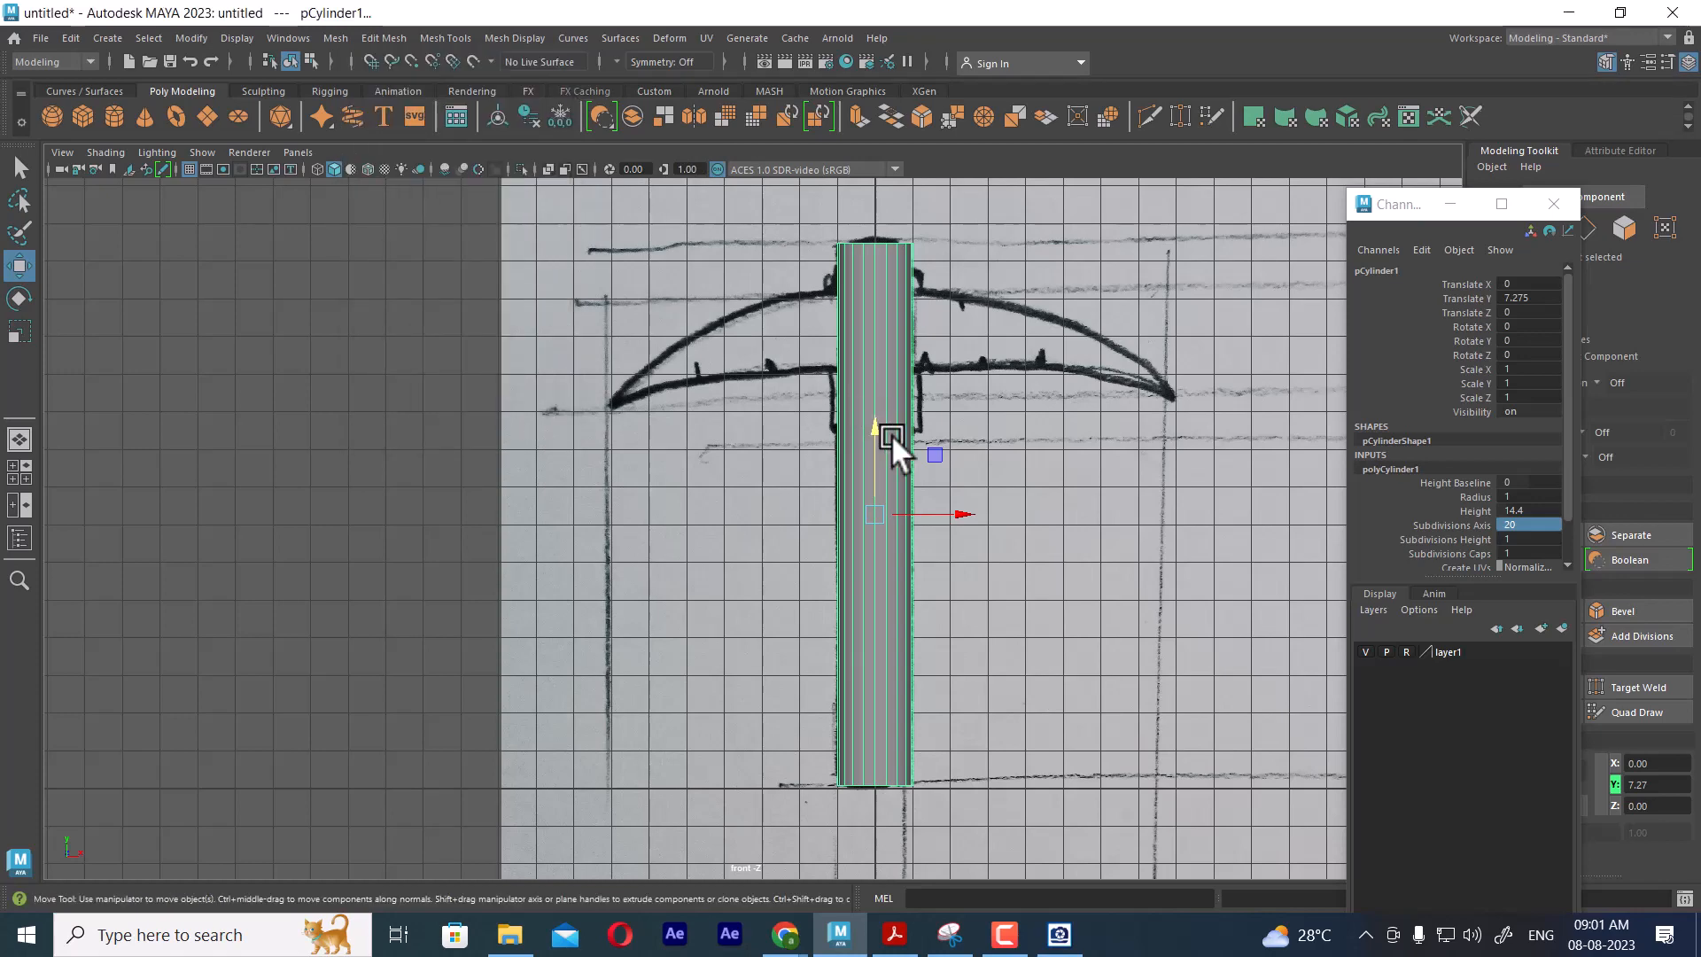
Examine the handle cylinder against the pickaxe drawings in the four-view layout and the full-size front view
{"action": "middle_click_drag", "start_coordinate": [1064, 579], "coordinate": [872, 535], "text": "alt"}
{"action": "key", "text": "space"}
{"action": "mouse_move", "coordinate": [871, 535]}
{"action": "left_mouse_down"}
{"action": "mouse_move", "coordinate": [875, 348]}
{"action": "mouse_move", "coordinate": [1056, 475]}
{"action": "mouse_move", "coordinate": [828, 439]}
{"action": "mouse_move", "coordinate": [718, 528]}
{"action": "mouse_move", "coordinate": [846, 540]}
{"action": "left_mouse_up"}
{"action": "key", "text": "space"}
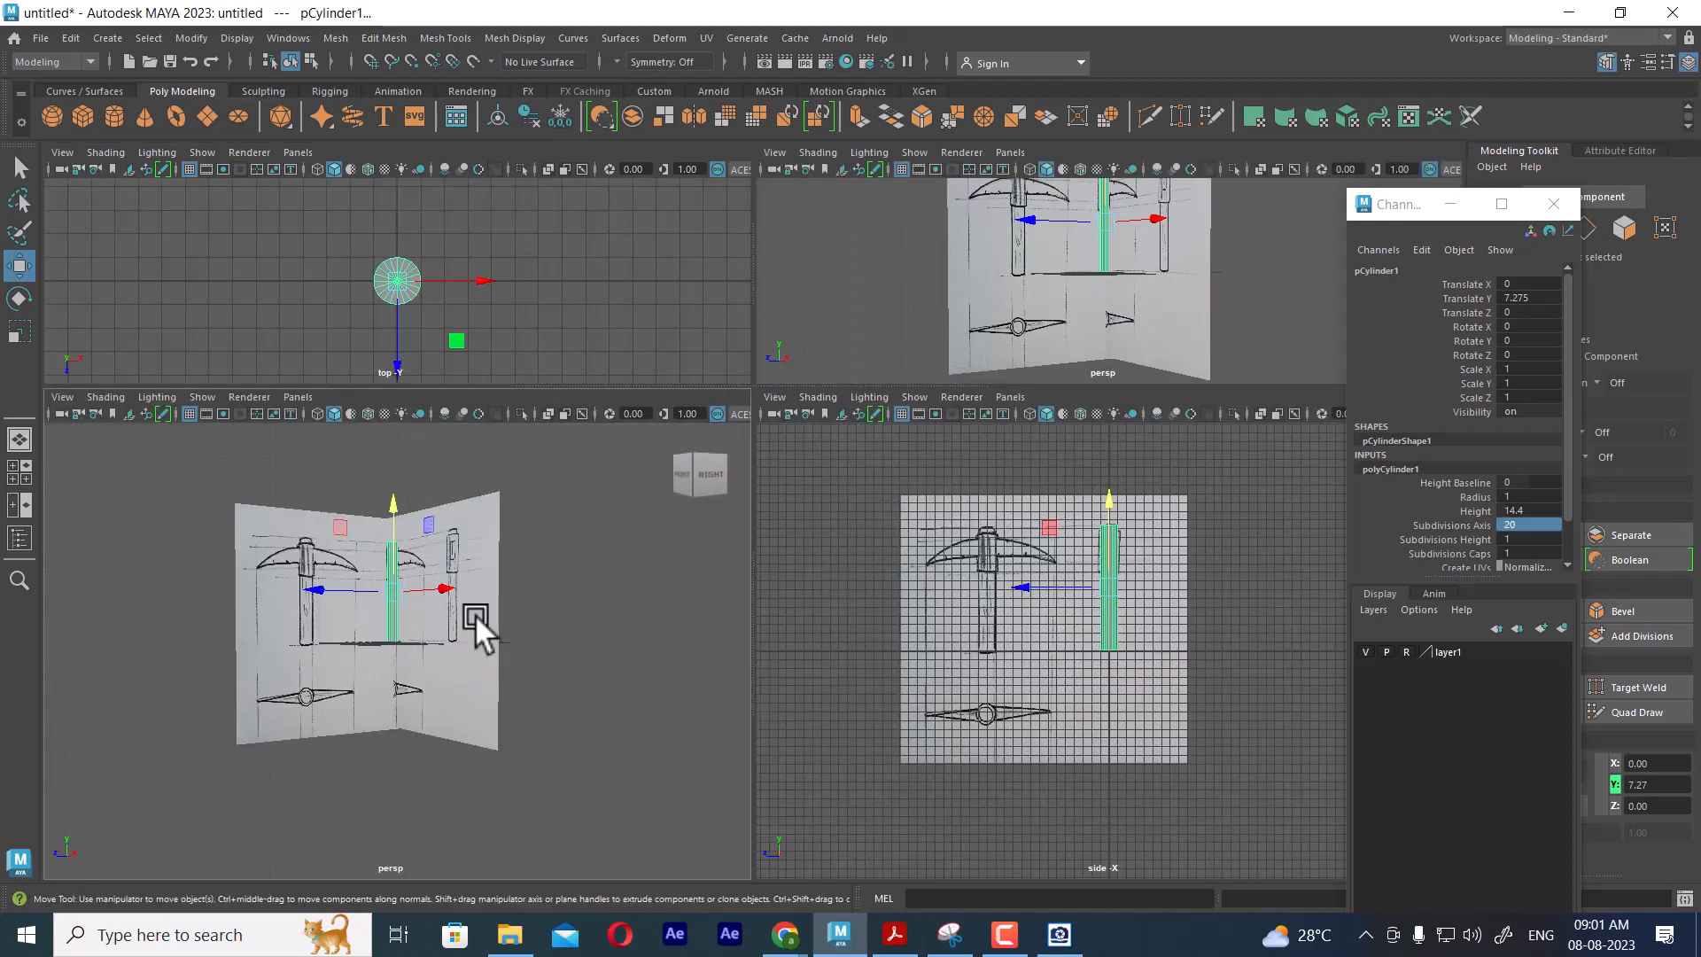
{"action": "key", "text": "space"}
{"action": "left_click_drag", "start_coordinate": [527, 611], "coordinate": [532, 636]}
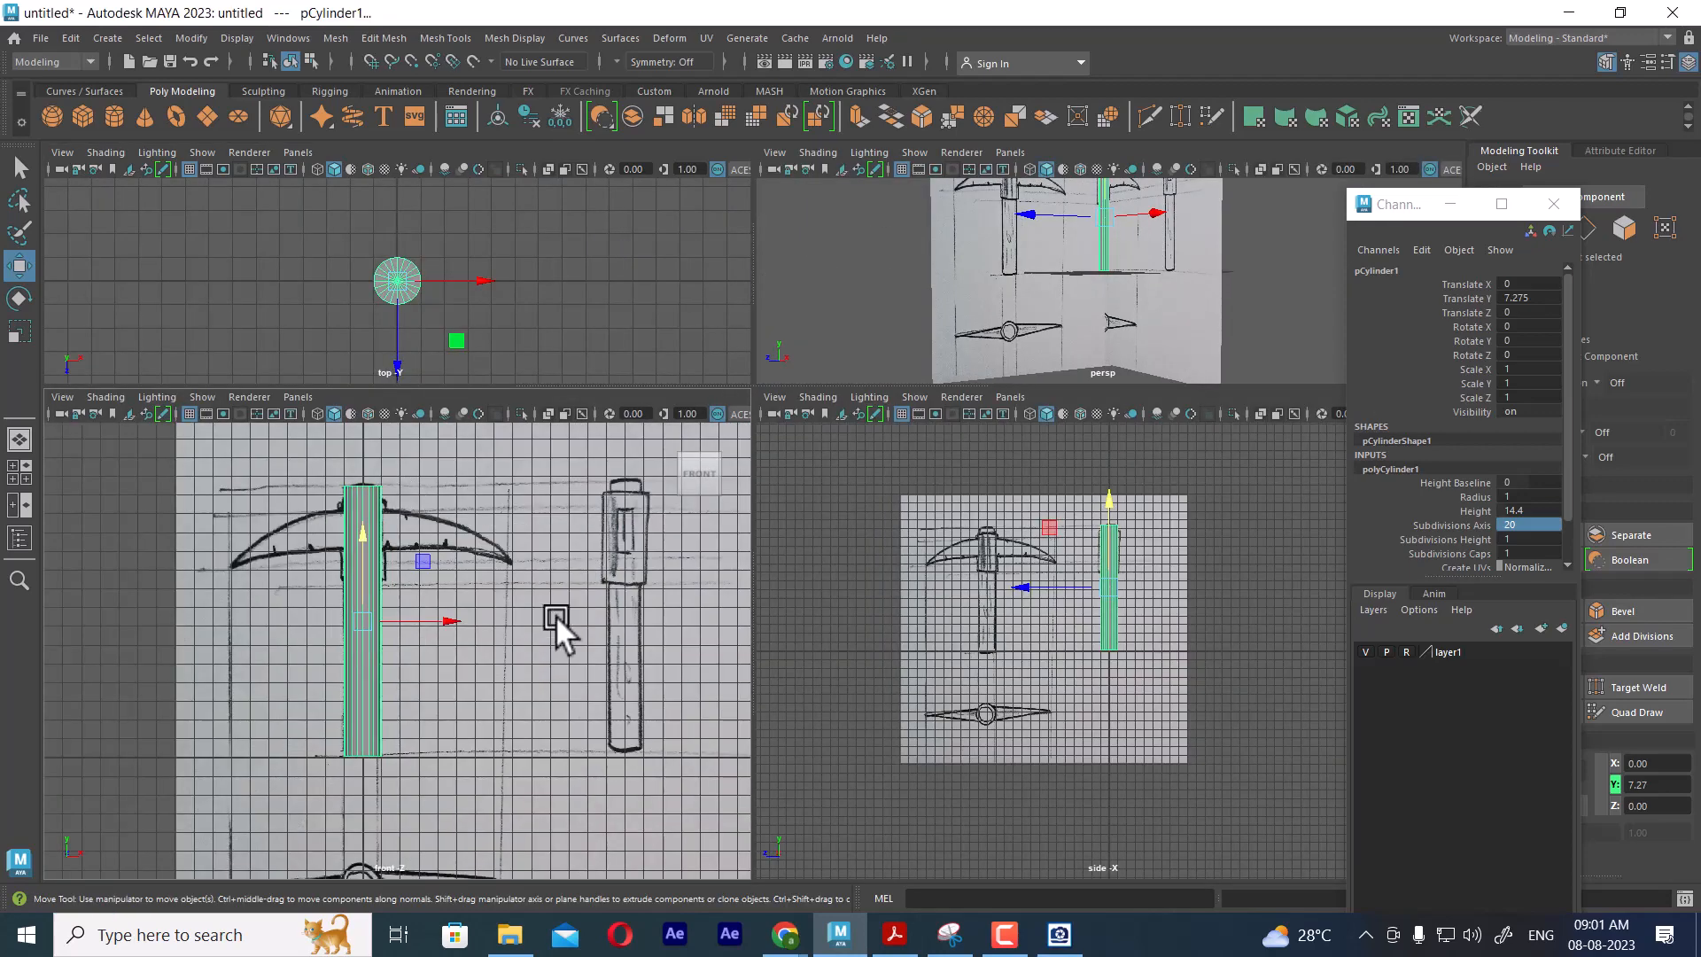
{"action": "key", "text": "space"}
{"action": "middle_click_drag", "start_coordinate": [832, 444], "coordinate": [695, 486], "text": "alt"}
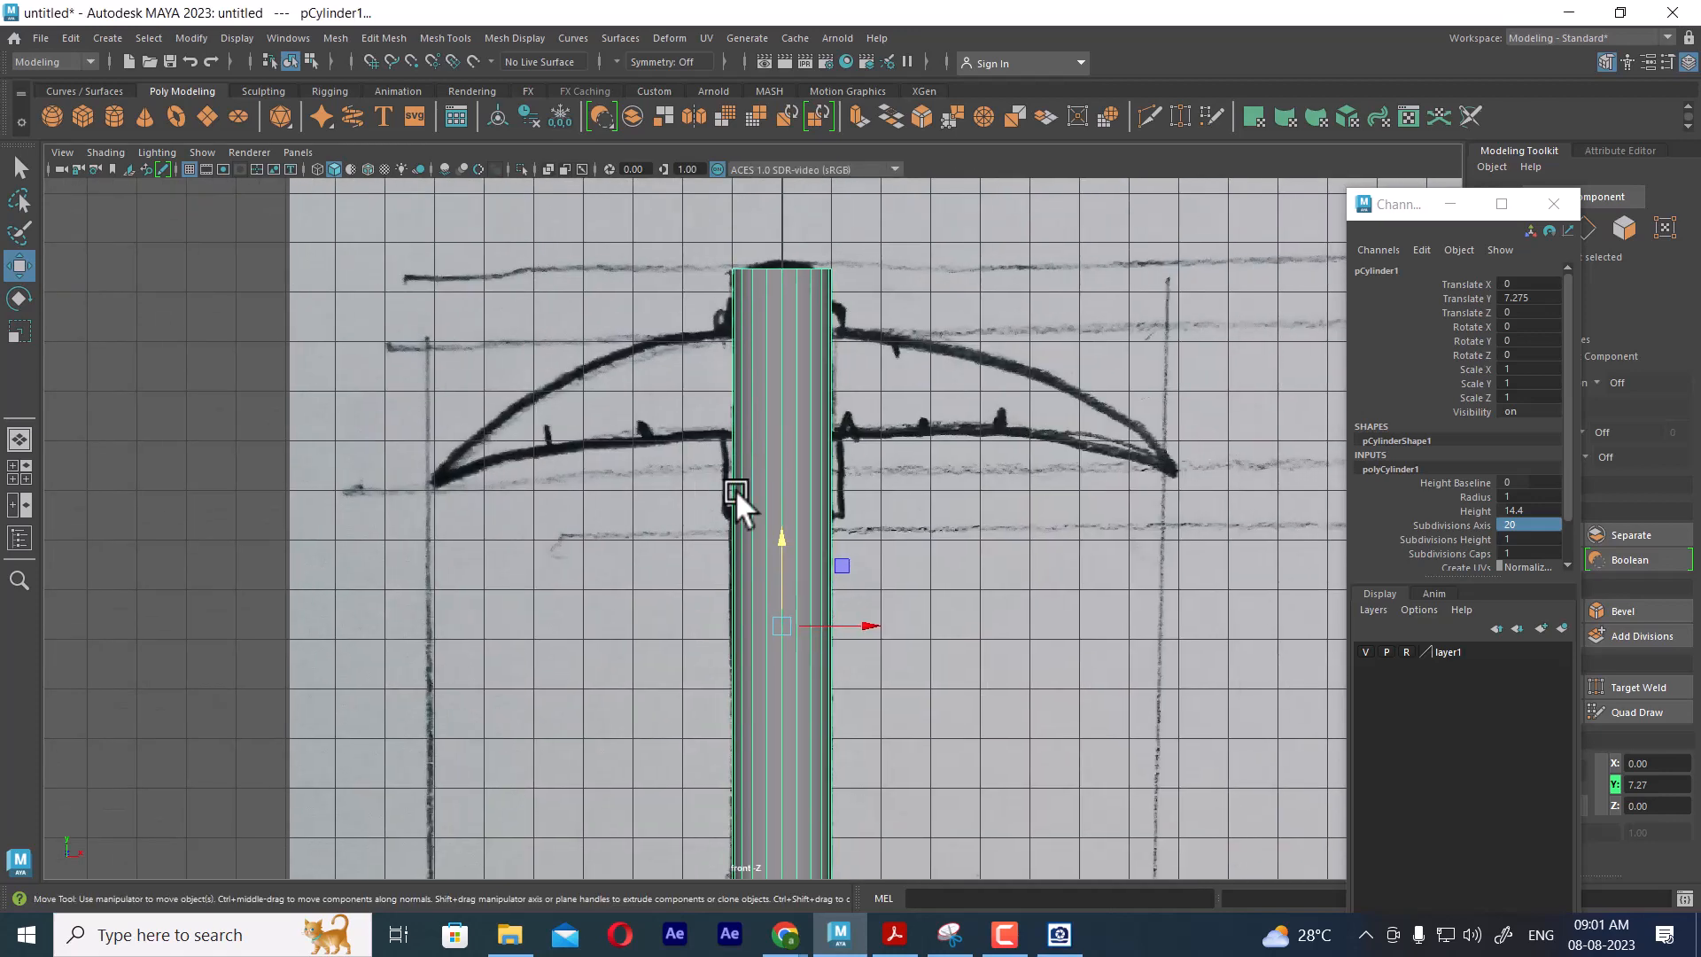
{"action": "right_click_drag", "start_coordinate": [735, 487], "coordinate": [668, 485], "text": "alt"}
{"action": "middle_click_drag", "start_coordinate": [667, 485], "coordinate": [341, 334], "text": "alt"}
{"action": "right_click_drag", "start_coordinate": [767, 512], "coordinate": [749, 514], "text": "alt"}
{"action": "middle_click_drag", "start_coordinate": [750, 513], "coordinate": [789, 568], "text": "alt"}
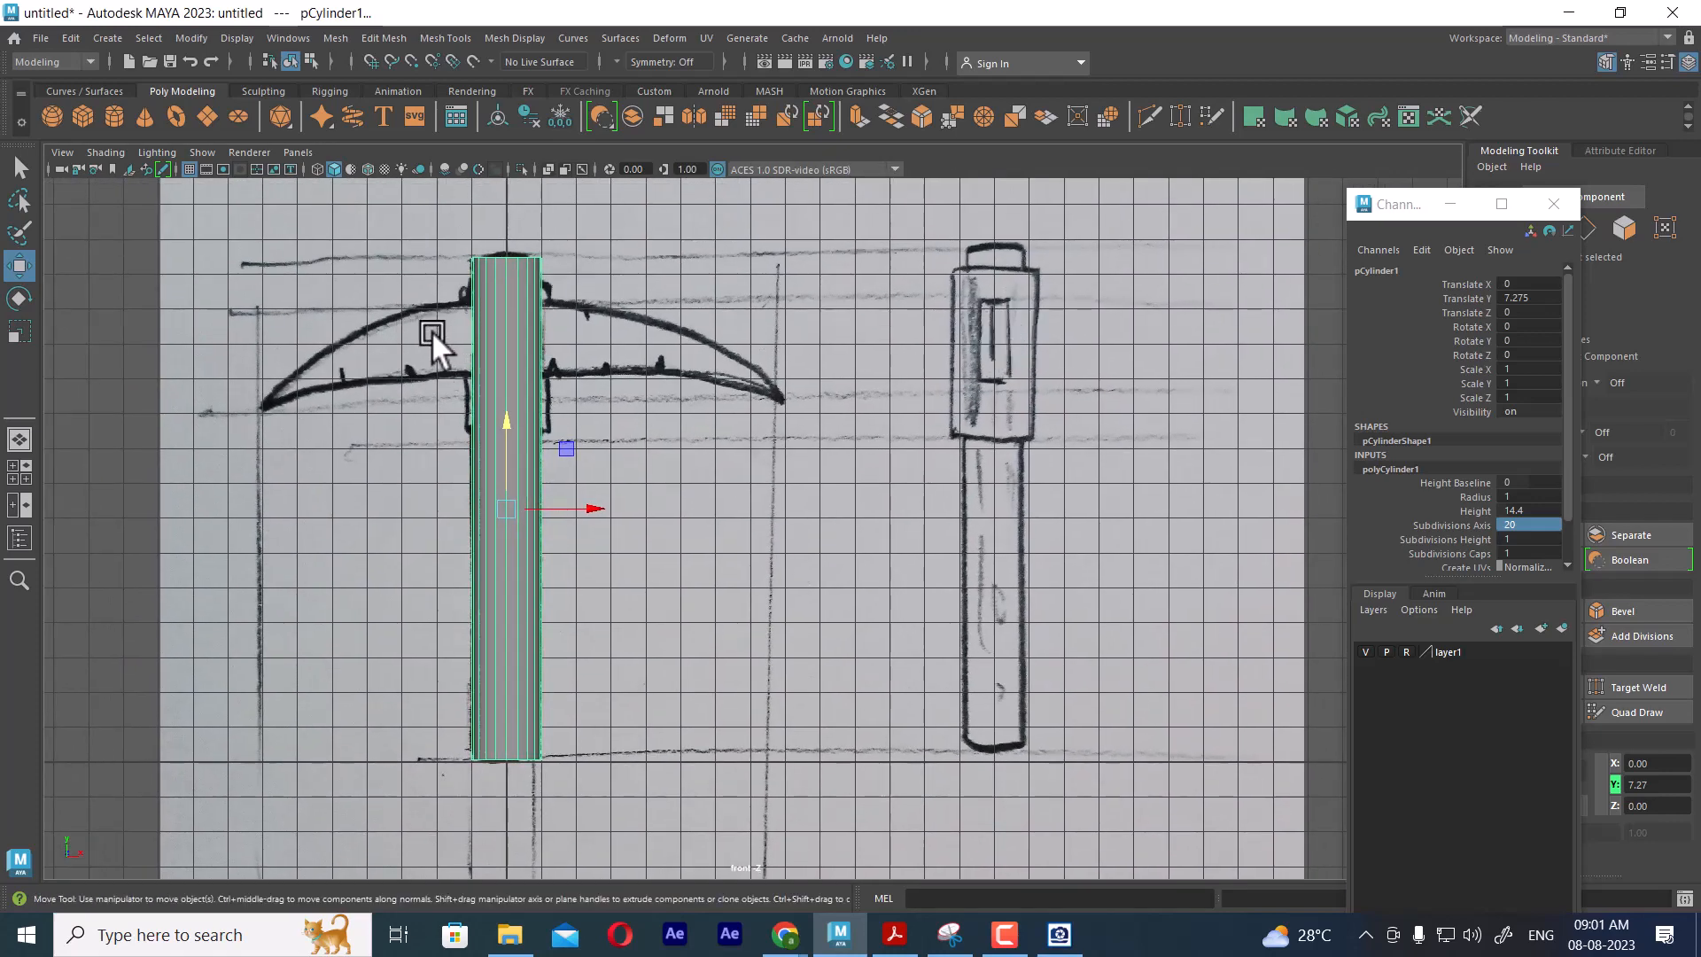
{"action": "middle_click_drag", "start_coordinate": [432, 331], "coordinate": [624, 465], "text": "alt"}
{"action": "right_click_drag", "start_coordinate": [624, 465], "coordinate": [667, 487], "text": "alt"}
{"action": "middle_click_drag", "start_coordinate": [664, 486], "coordinate": [585, 333], "text": "alt"}
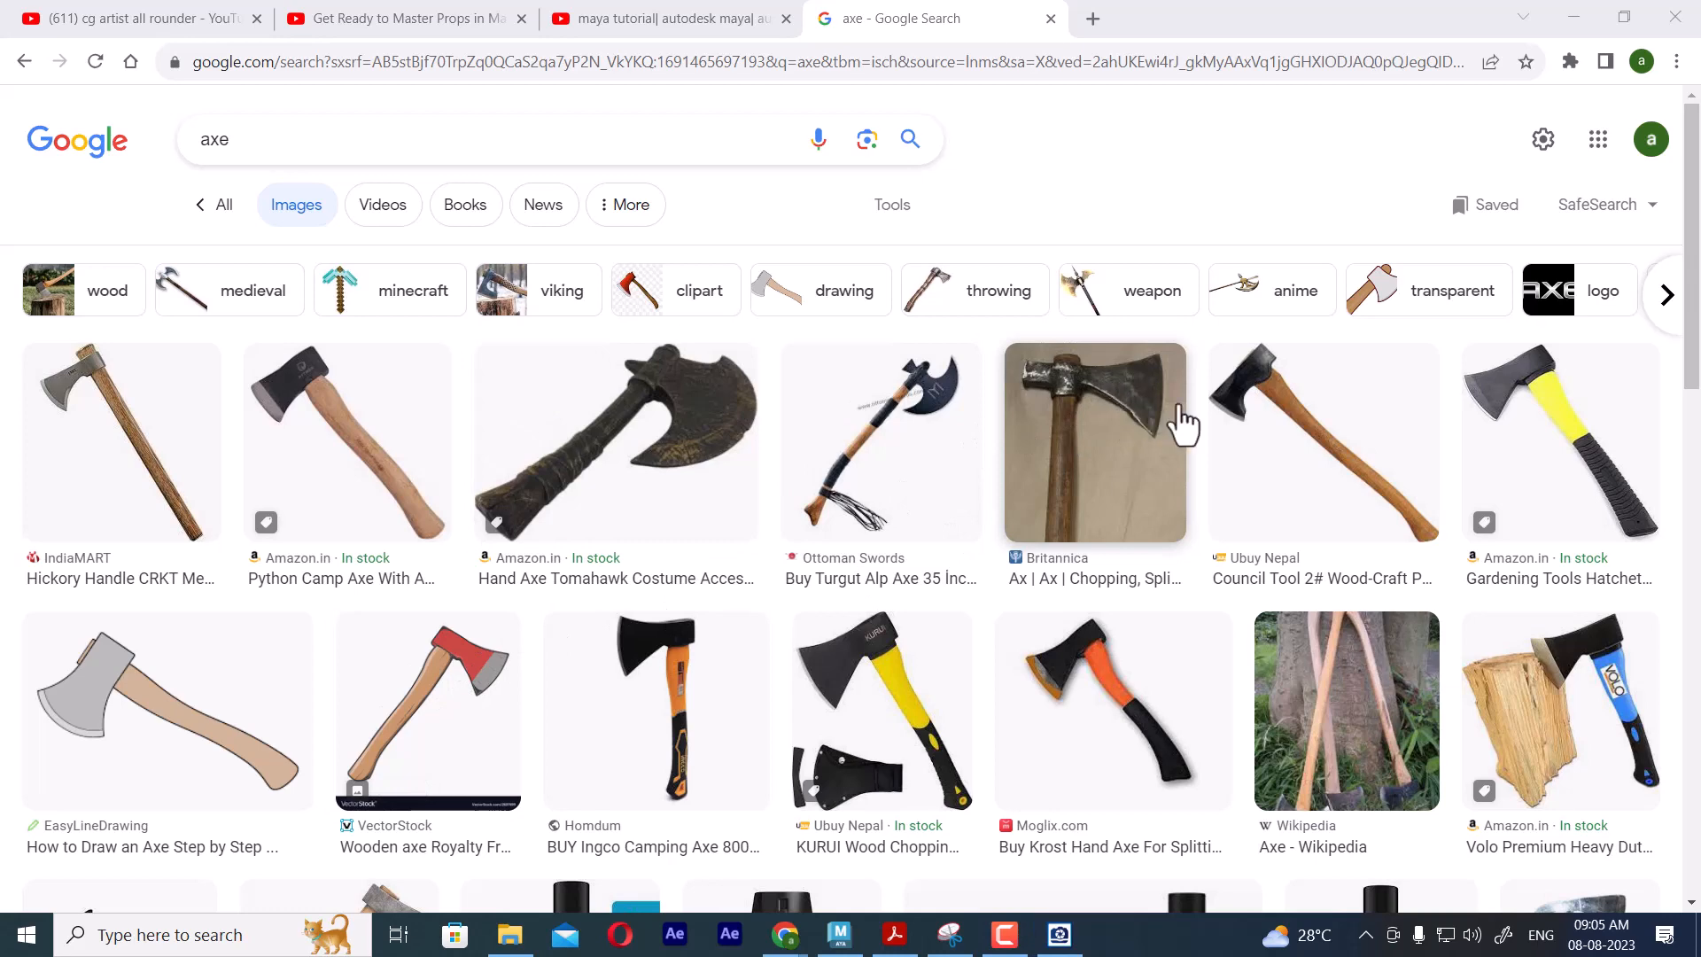
Return to Maya from the browser, copy the handle cylinder and paste a duplicate of it in place
{"action": "left_click", "coordinate": [1573, 17]}
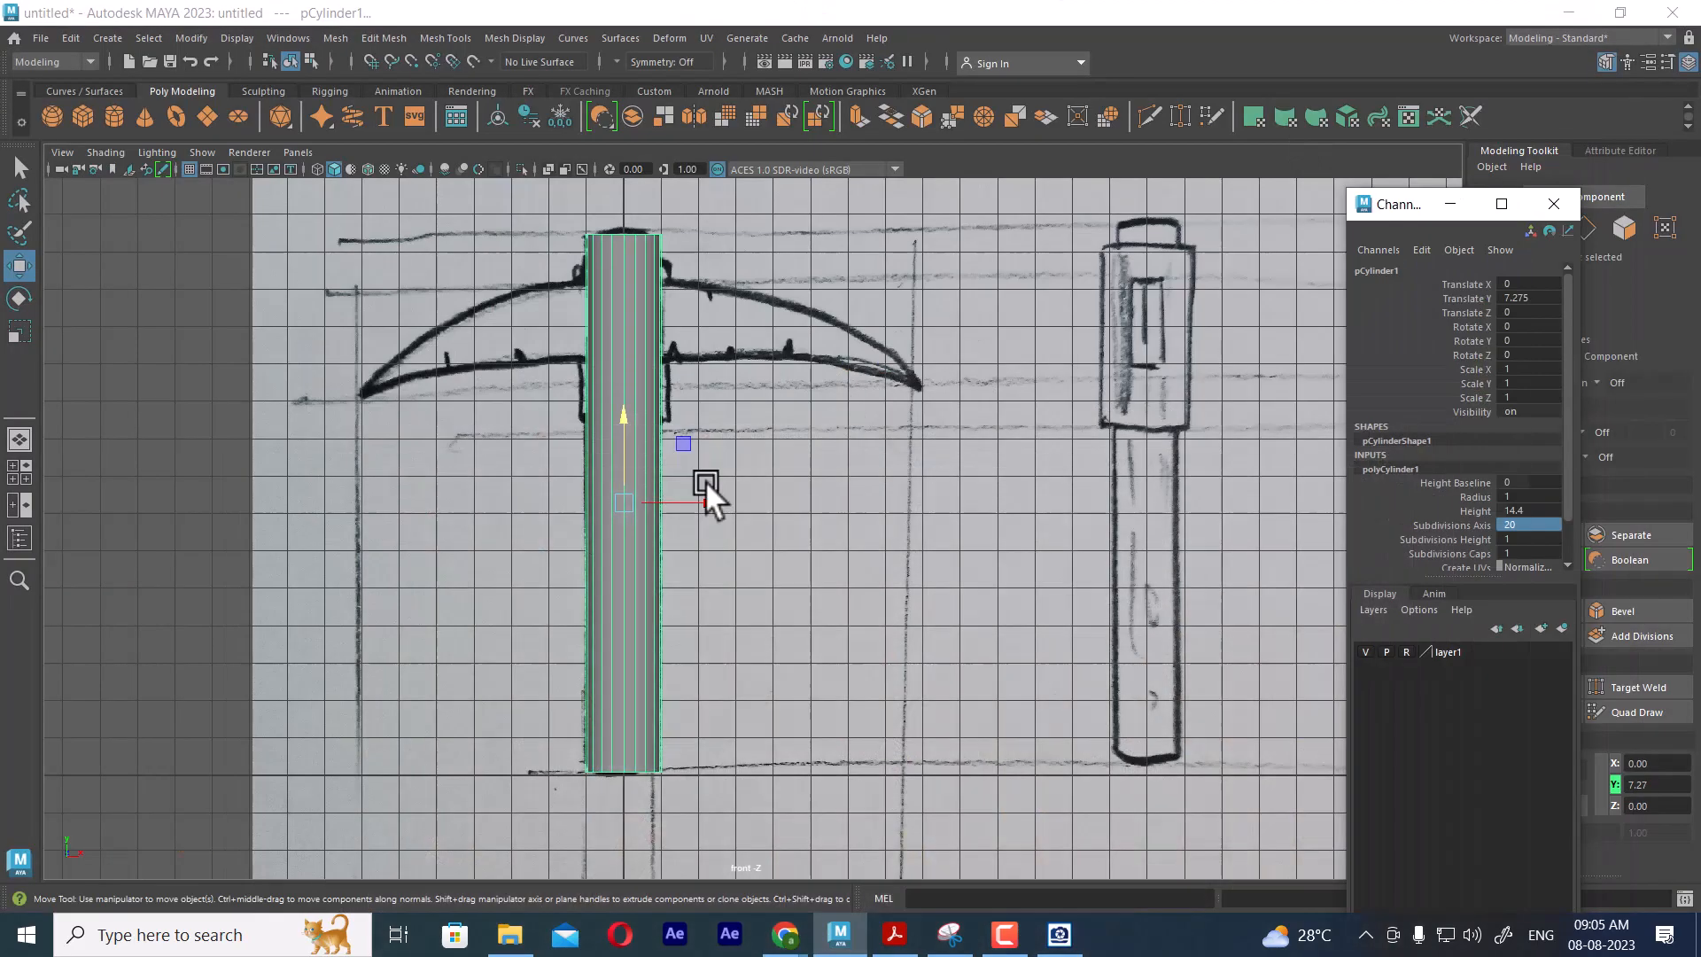
{"action": "scroll", "coordinate": [817, 503], "scroll_direction": "up", "scroll_amount": 2}
{"action": "middle_click_drag", "start_coordinate": [780, 429], "coordinate": [873, 551], "text": "alt"}
{"action": "scroll", "coordinate": [874, 551], "scroll_direction": "up", "scroll_amount": 1}
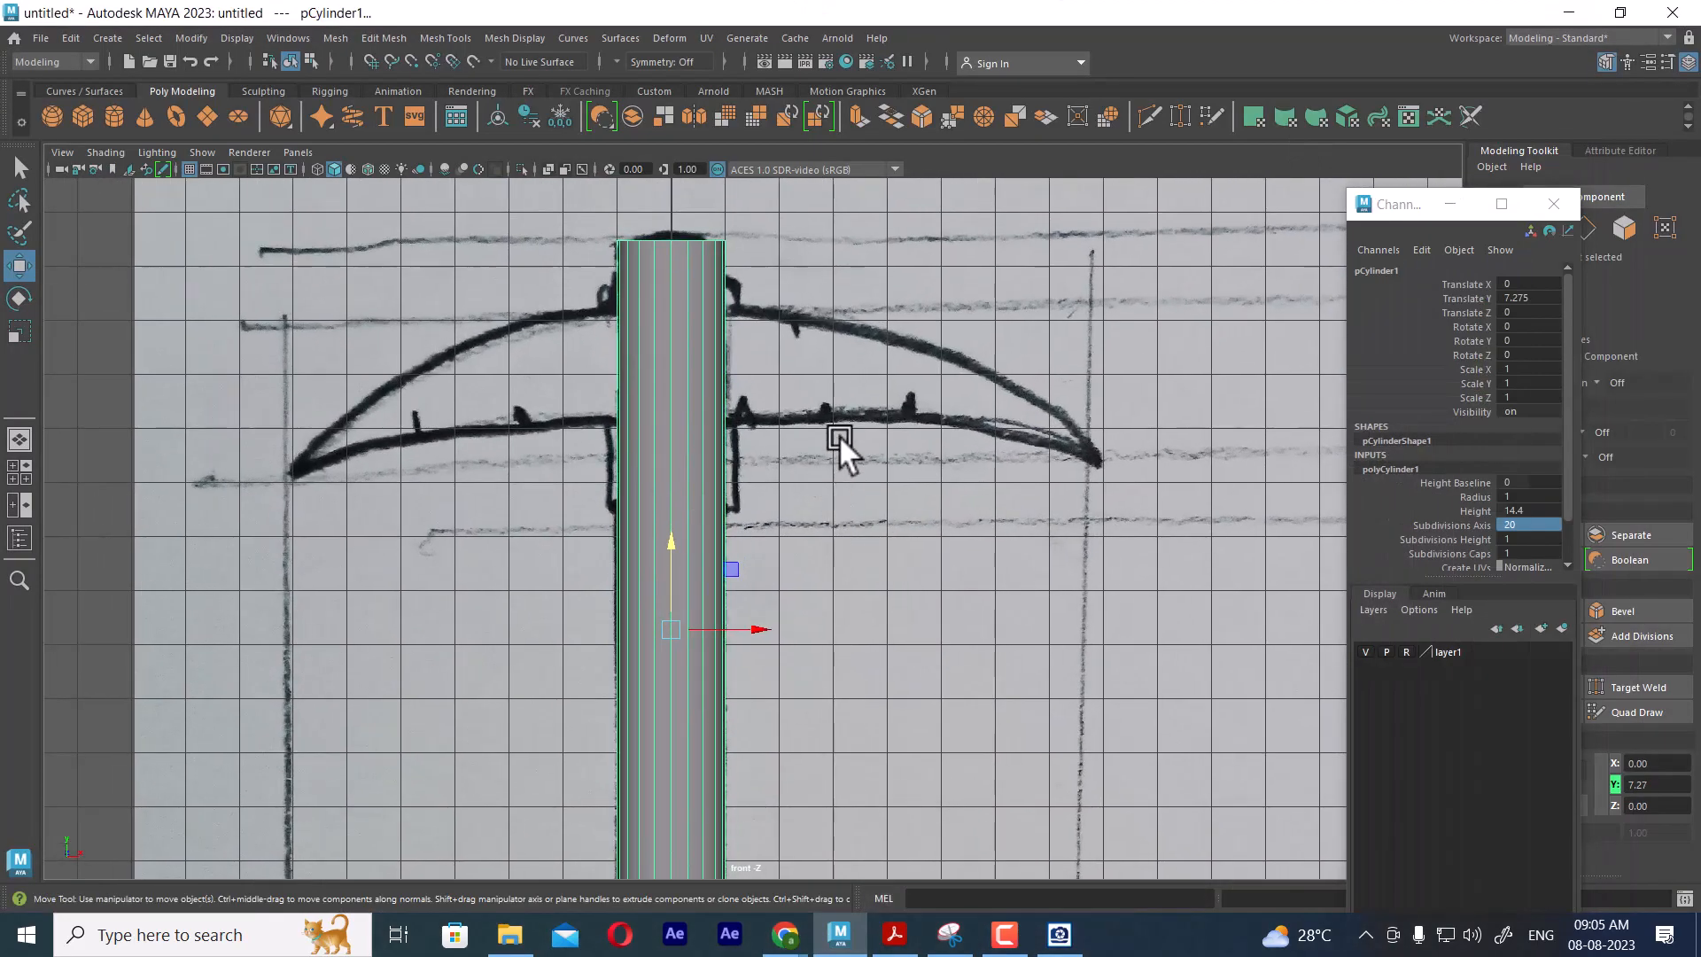
{"action": "left_click", "coordinate": [836, 436]}
{"action": "left_click", "coordinate": [682, 494]}
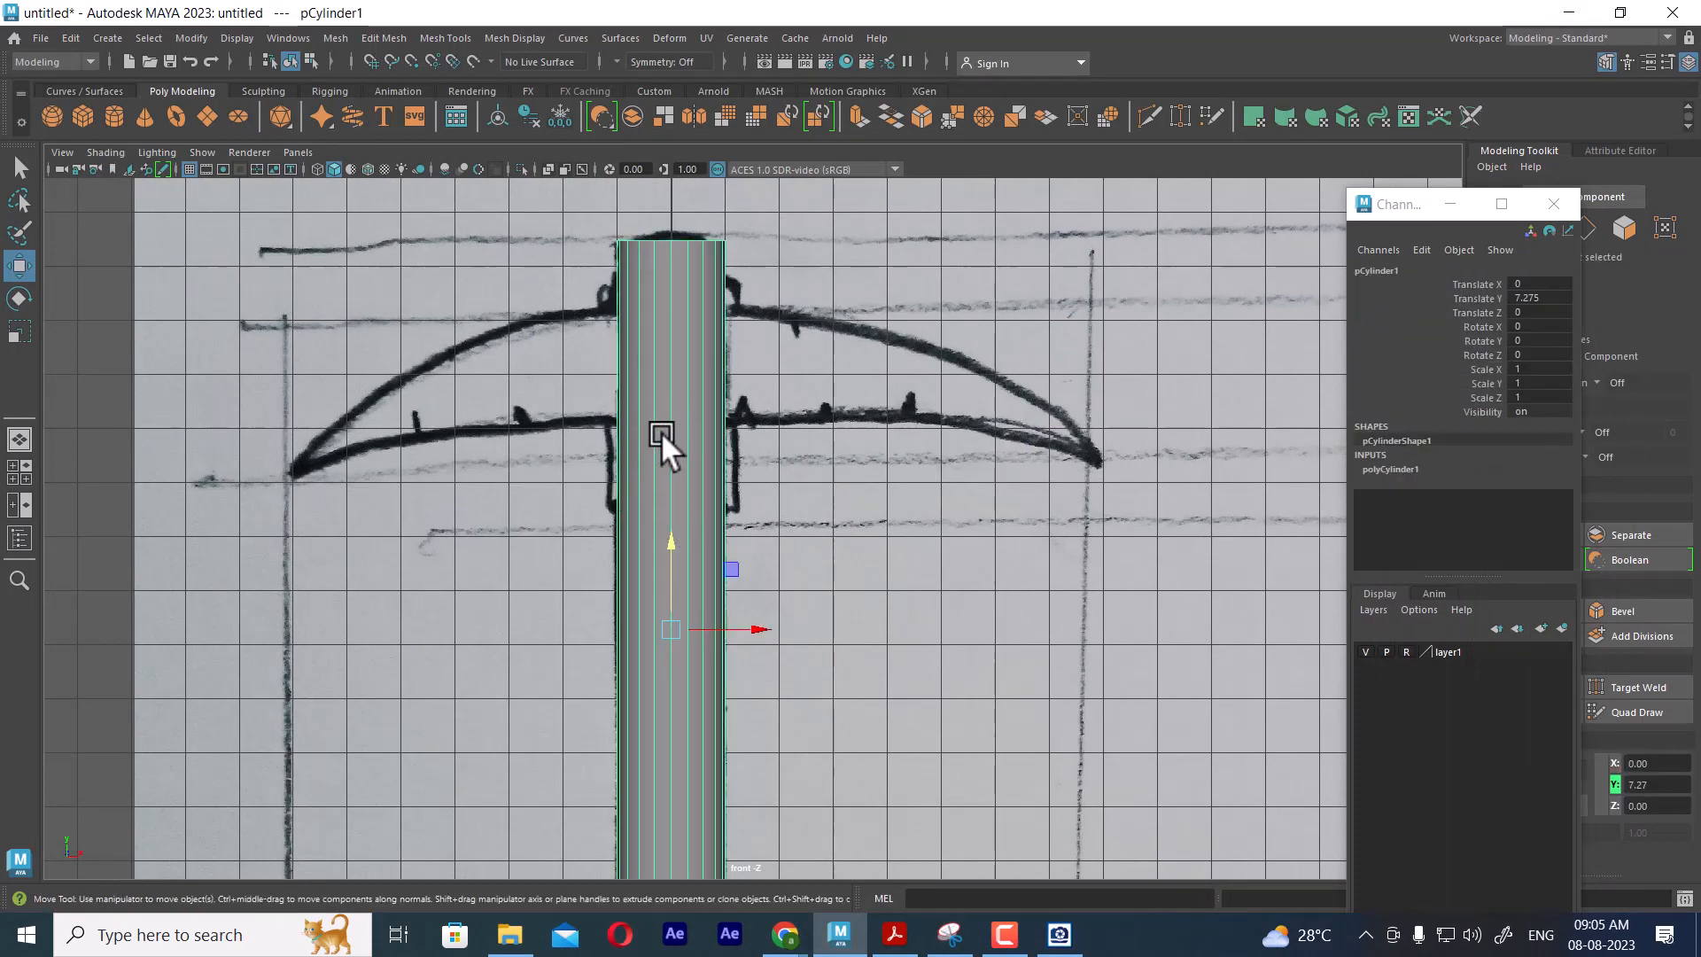
{"action": "scroll", "coordinate": [682, 461], "scroll_direction": "down", "scroll_amount": 1}
{"action": "left_click", "coordinate": [71, 39]}
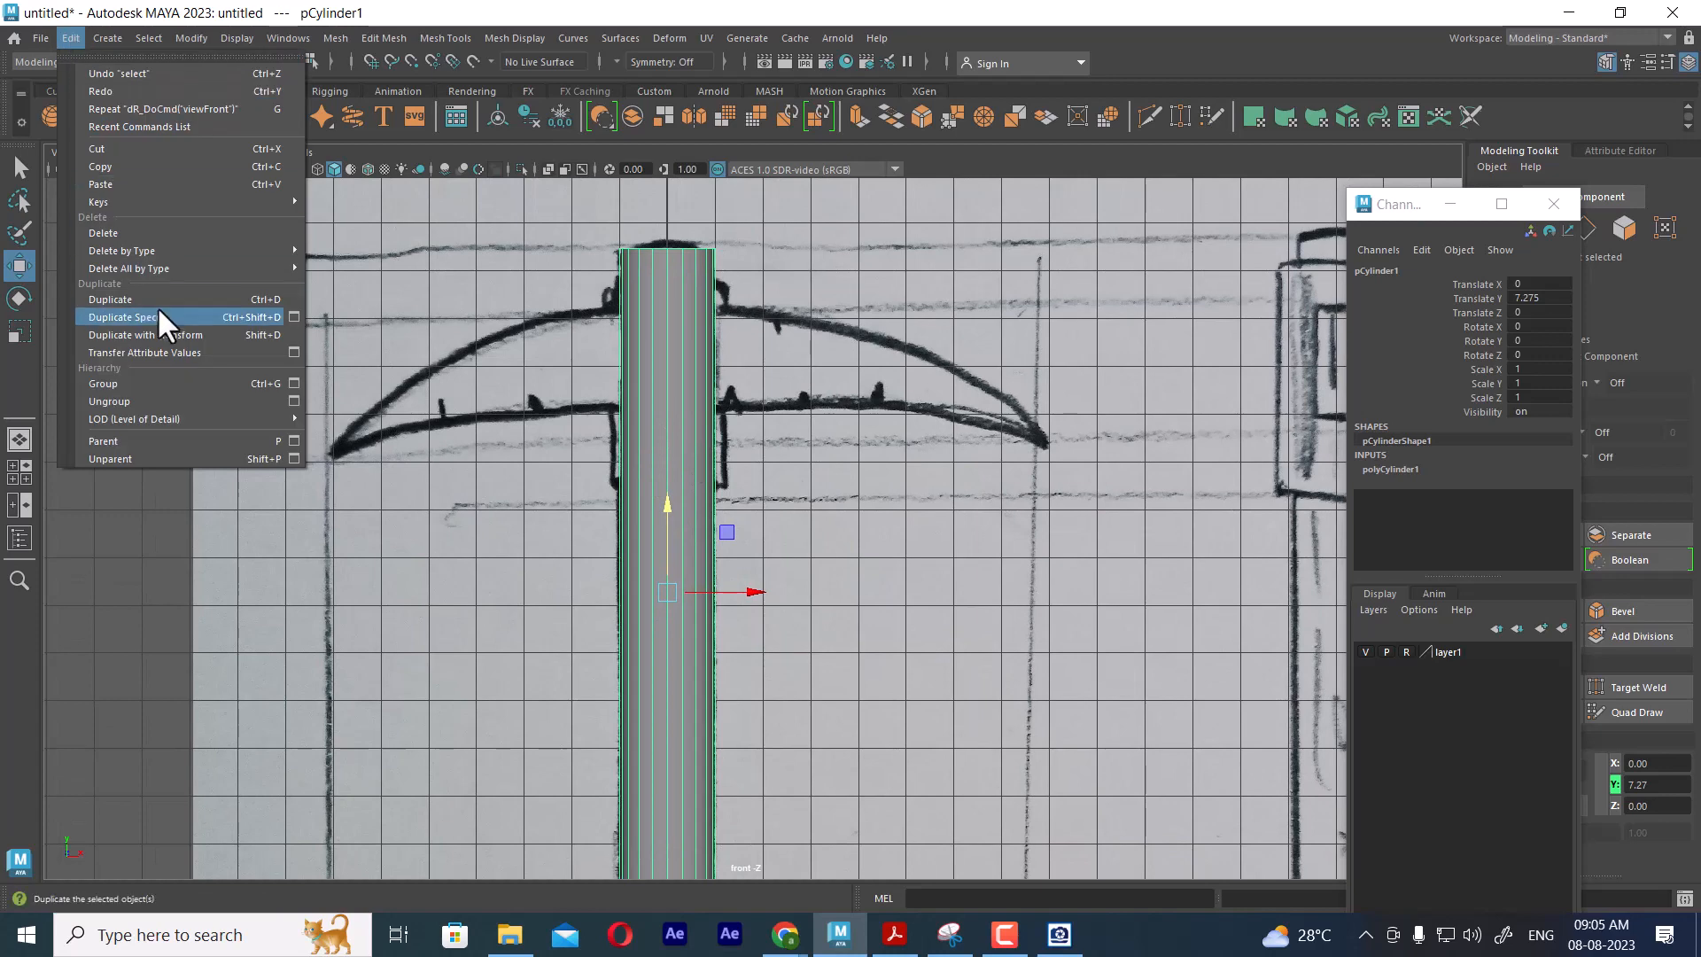
{"action": "left_click", "coordinate": [194, 161]}
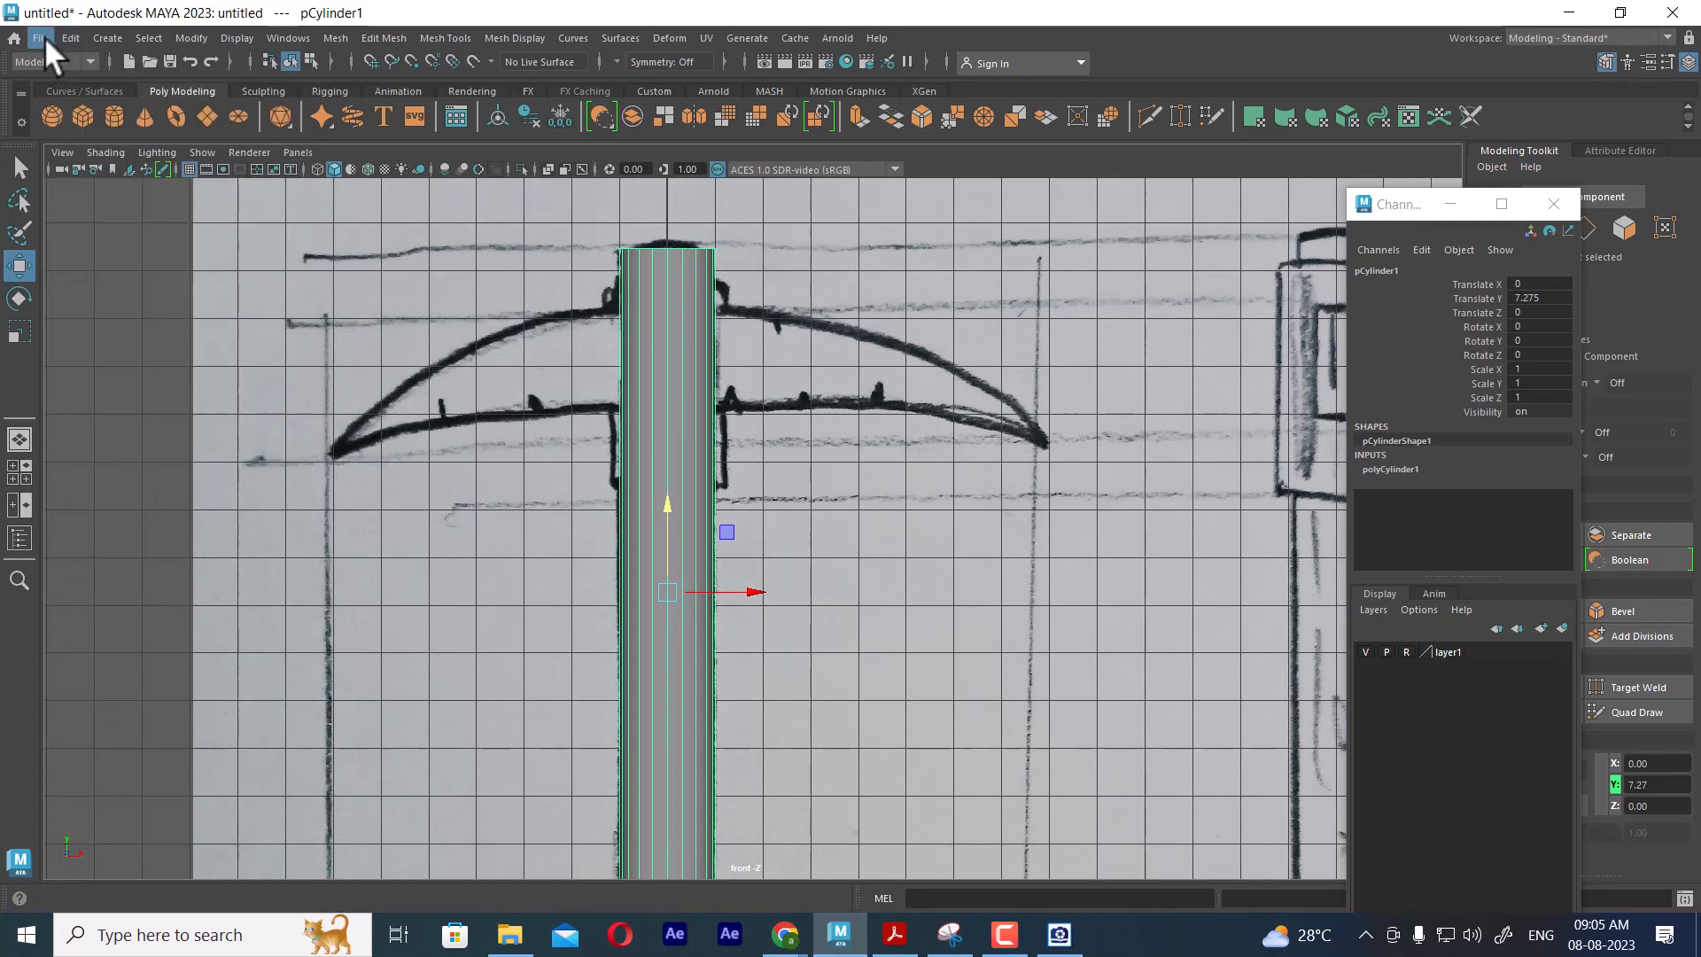
{"action": "left_click", "coordinate": [71, 38]}
{"action": "left_click", "coordinate": [173, 184]}
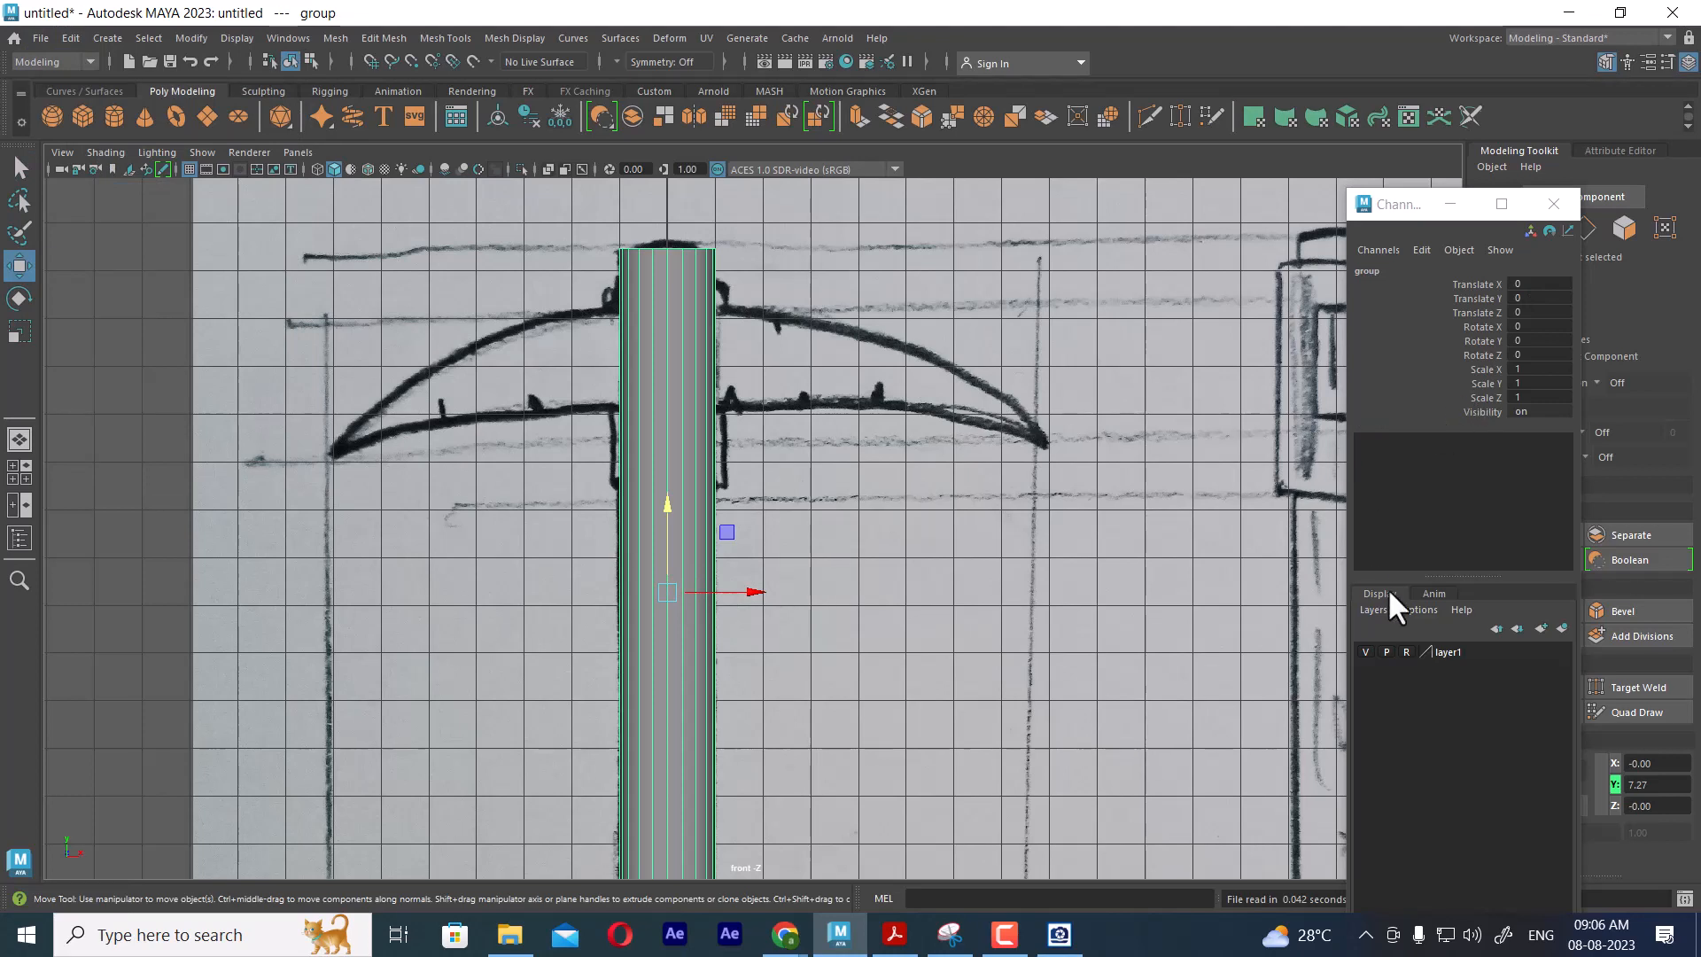
Reselect the handle cylinder, expand its creation inputs, deselect it and paste the copied cylinder again
{"action": "left_click", "coordinate": [682, 705]}
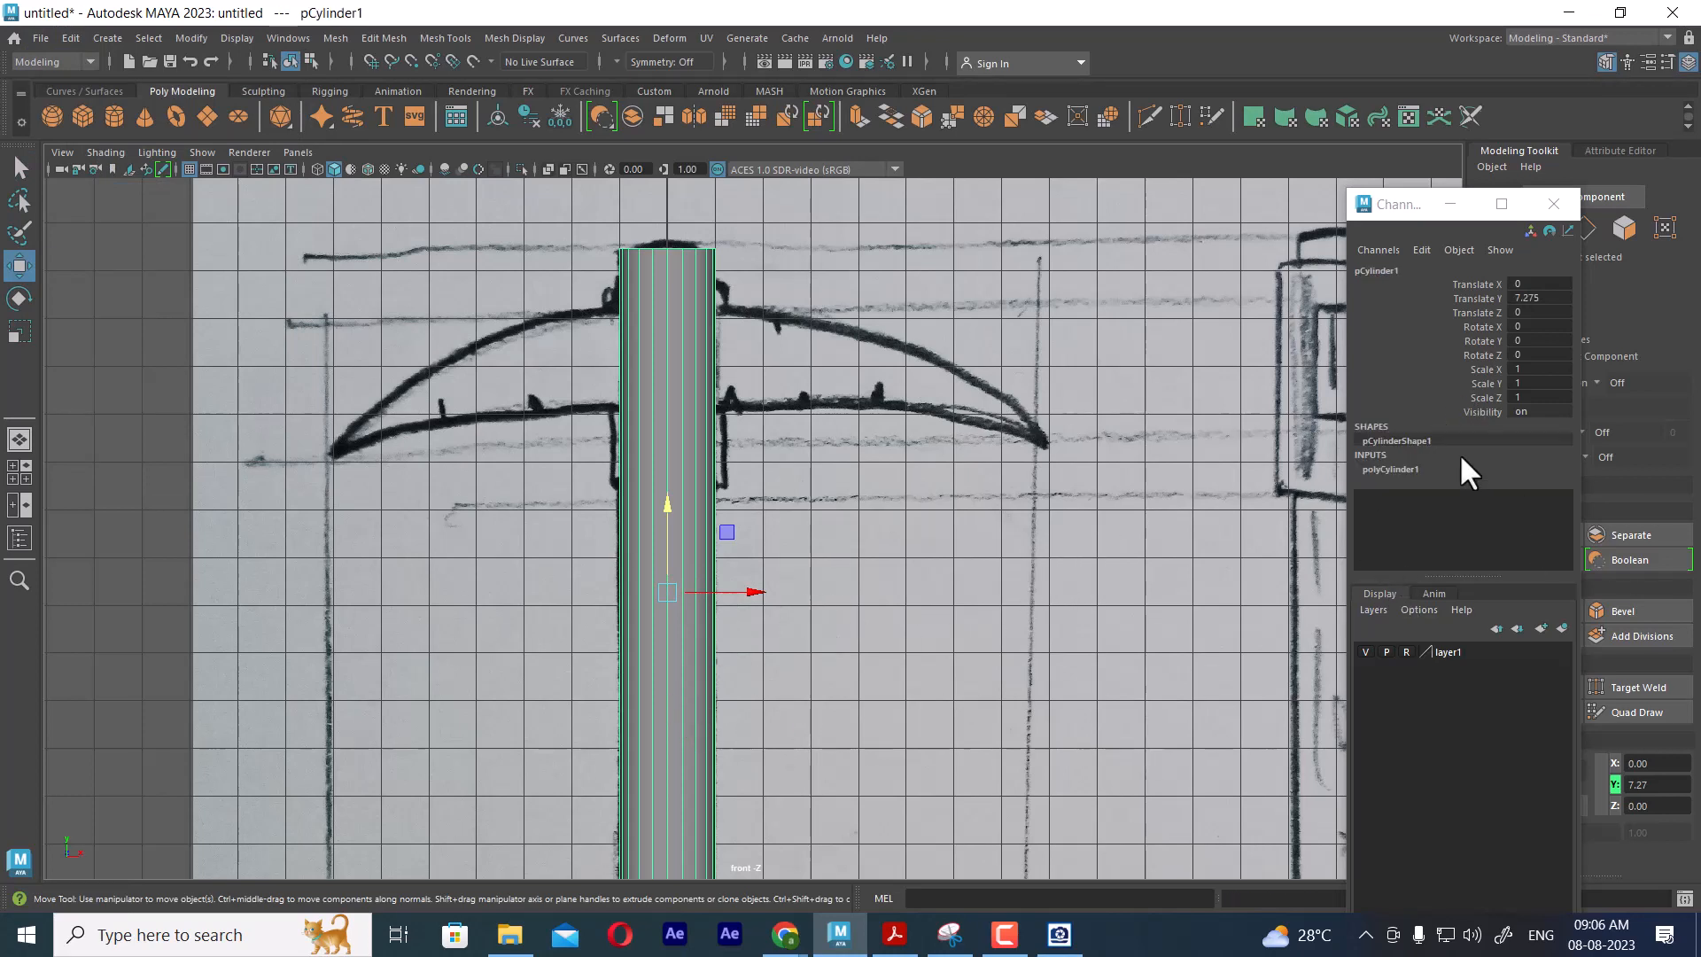
{"action": "left_click", "coordinate": [1385, 459]}
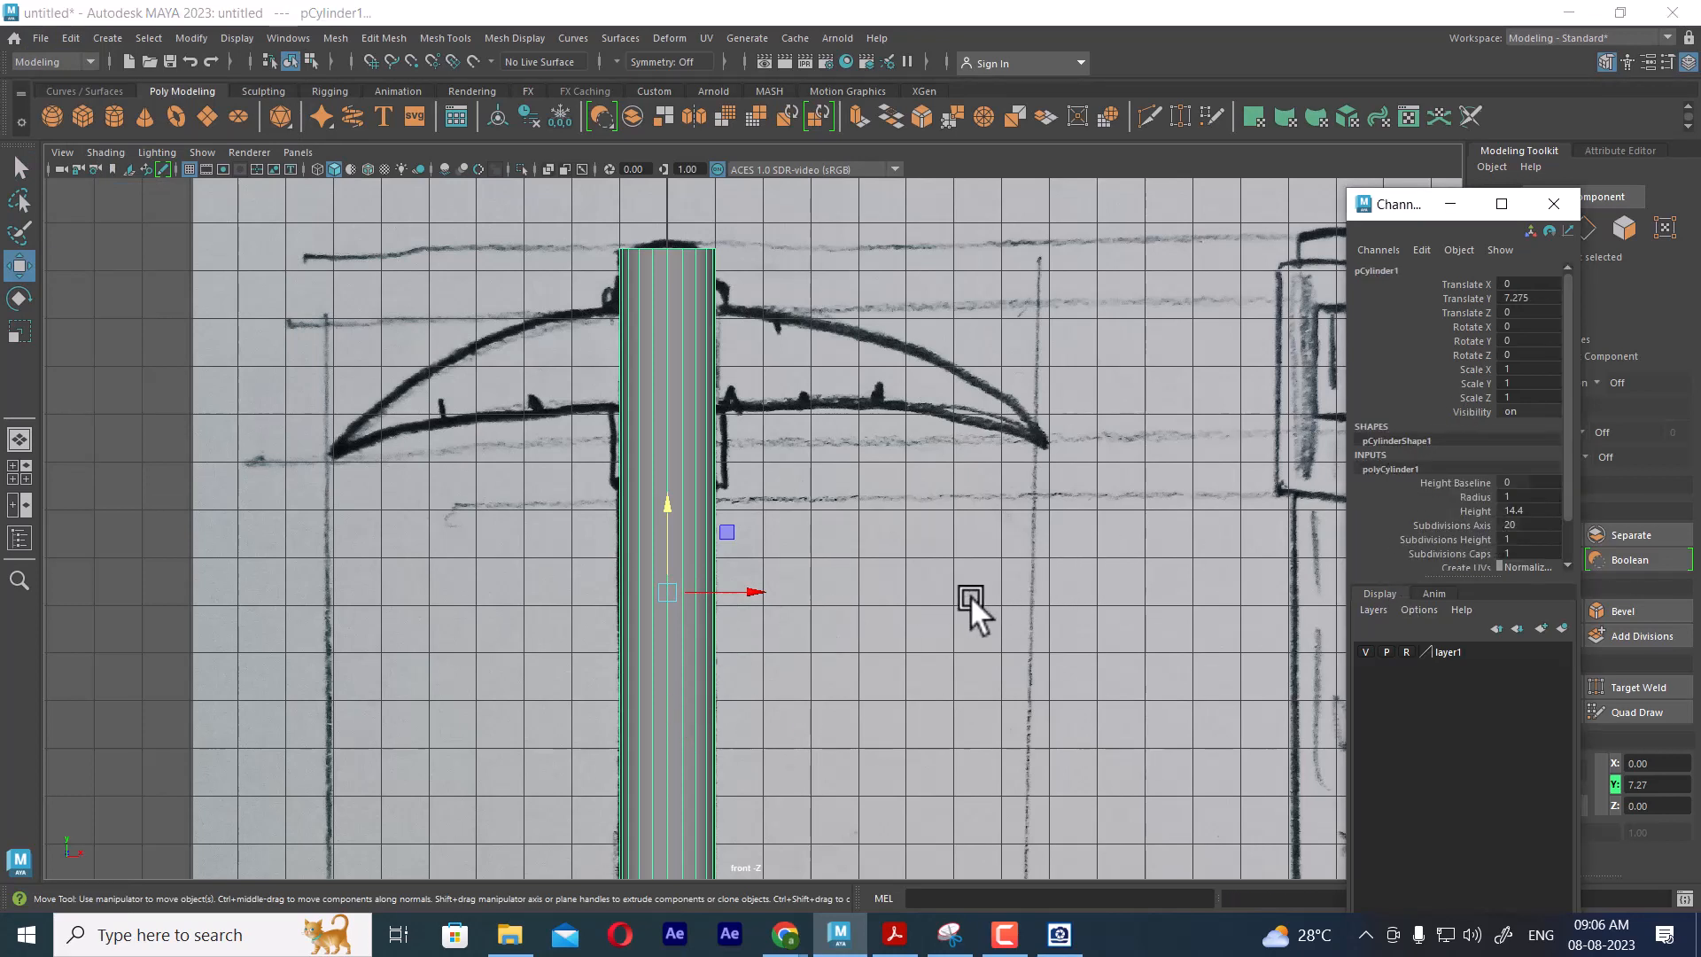
{"action": "left_click", "coordinate": [948, 597]}
{"action": "key", "text": "ctrl+v"}
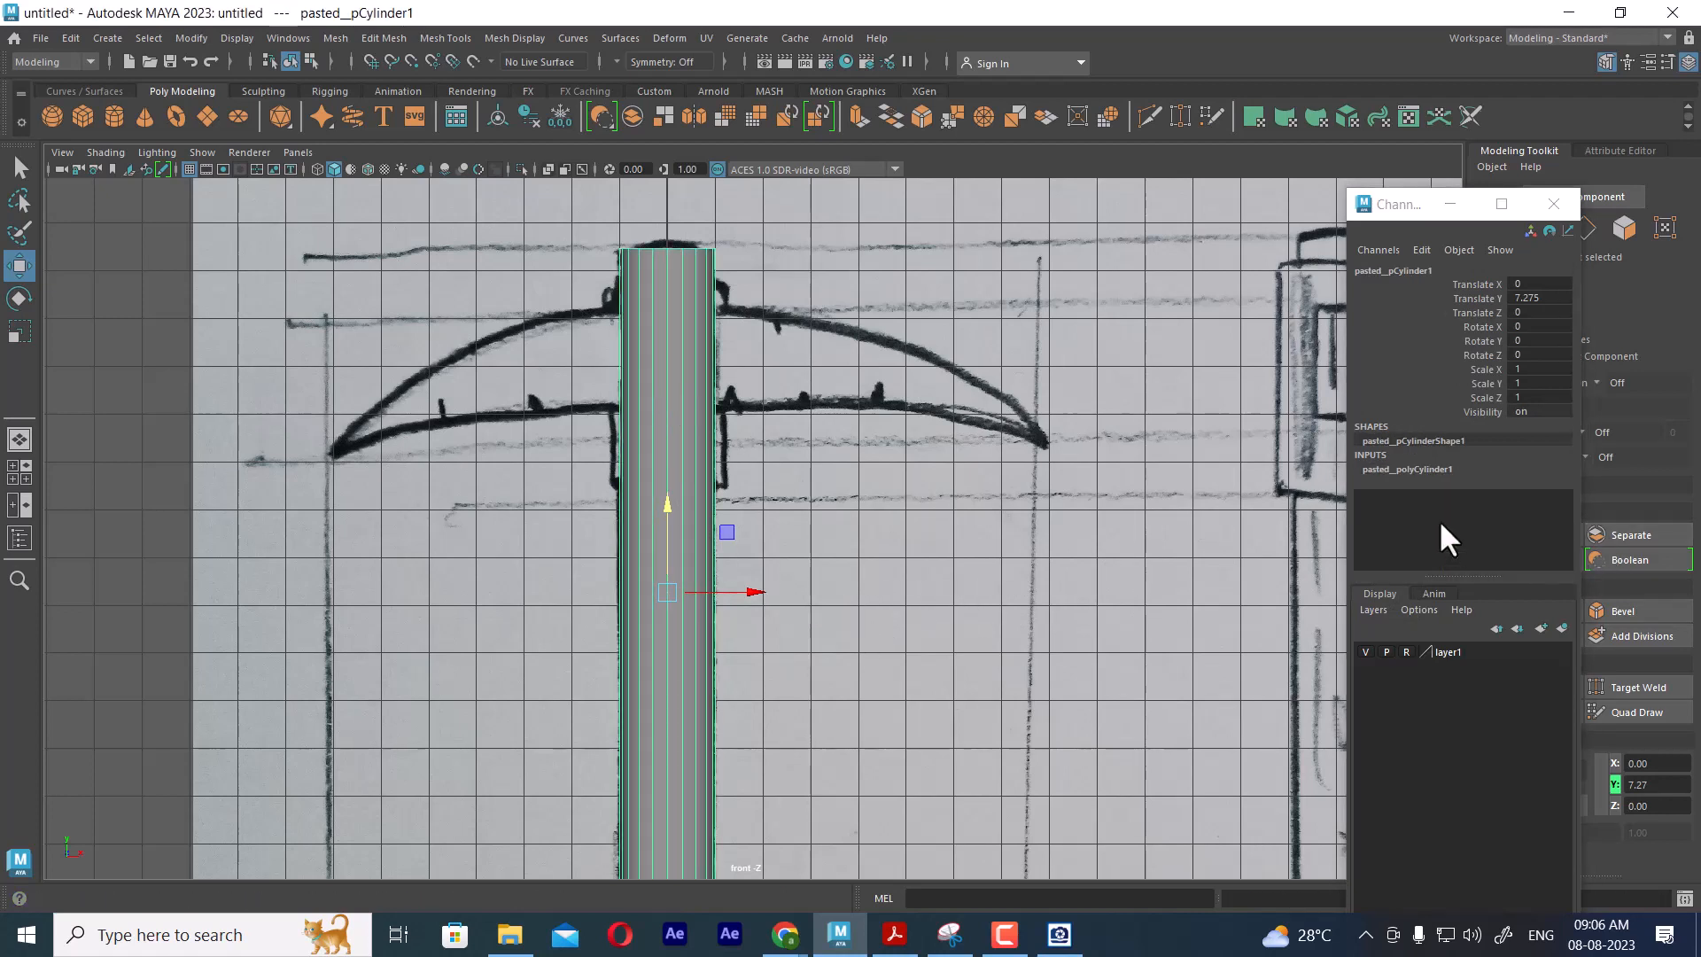
Set the pasted cylinder's height to about 4.44 and raise it to about Y 11.73, over the pickaxe head's socket
{"action": "left_click", "coordinate": [1417, 469]}
{"action": "left_click", "coordinate": [1475, 510]}
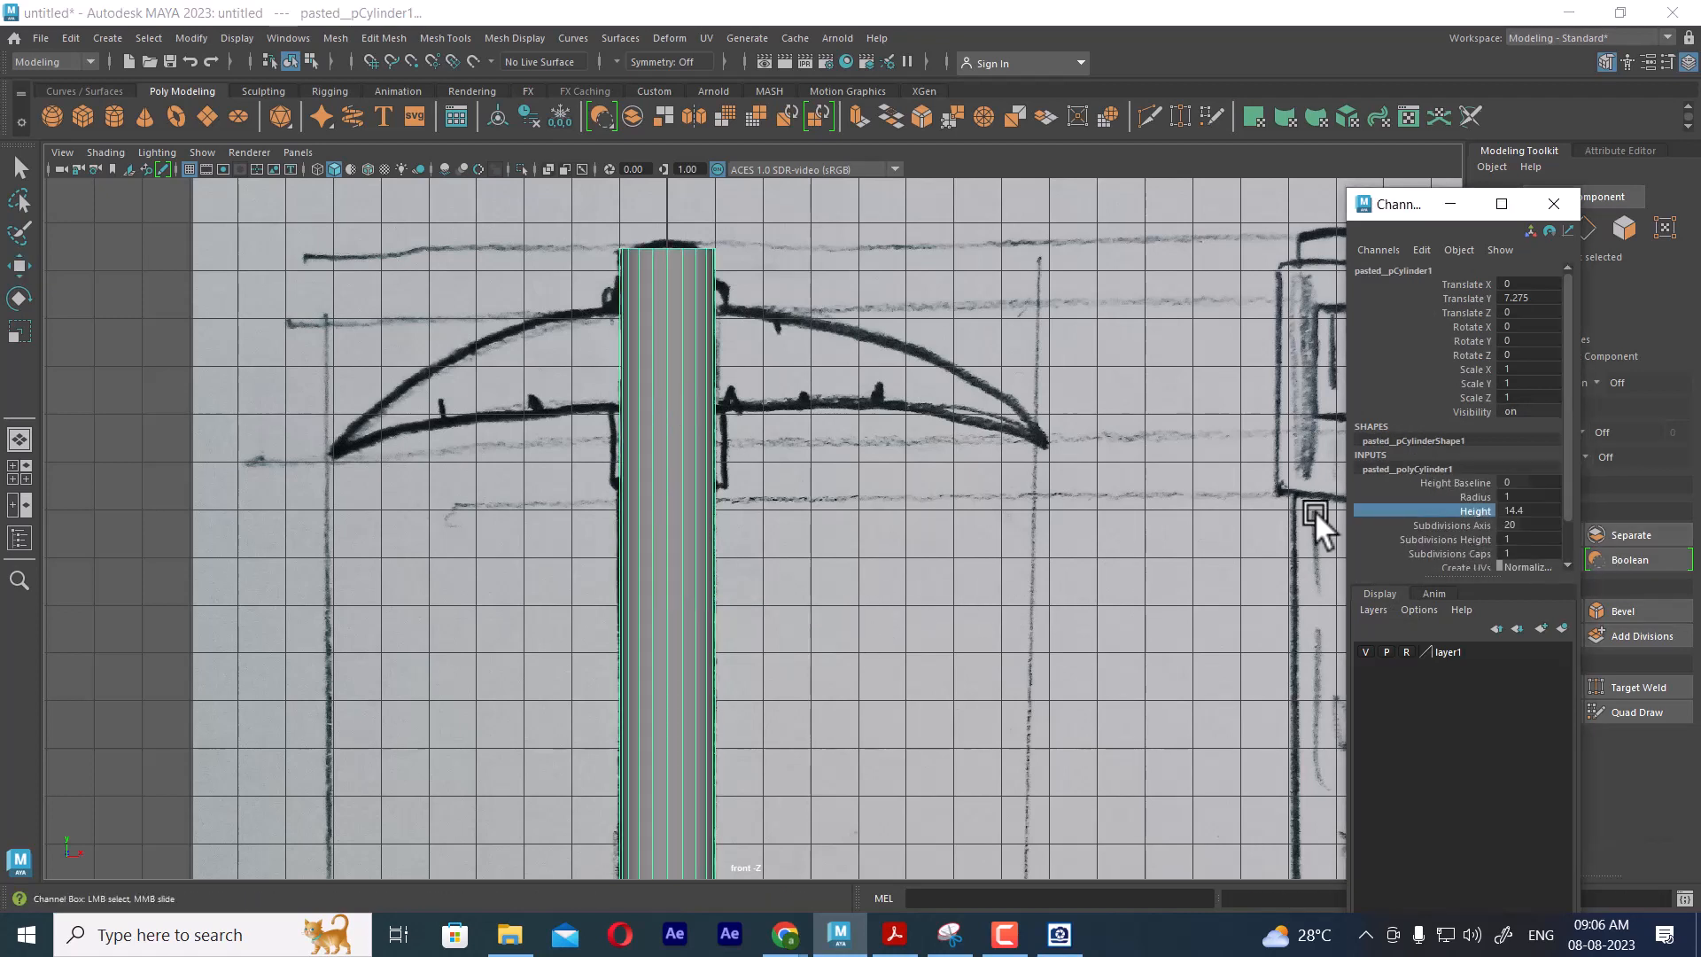
{"action": "middle_click_drag", "start_coordinate": [1322, 523], "coordinate": [520, 789]}
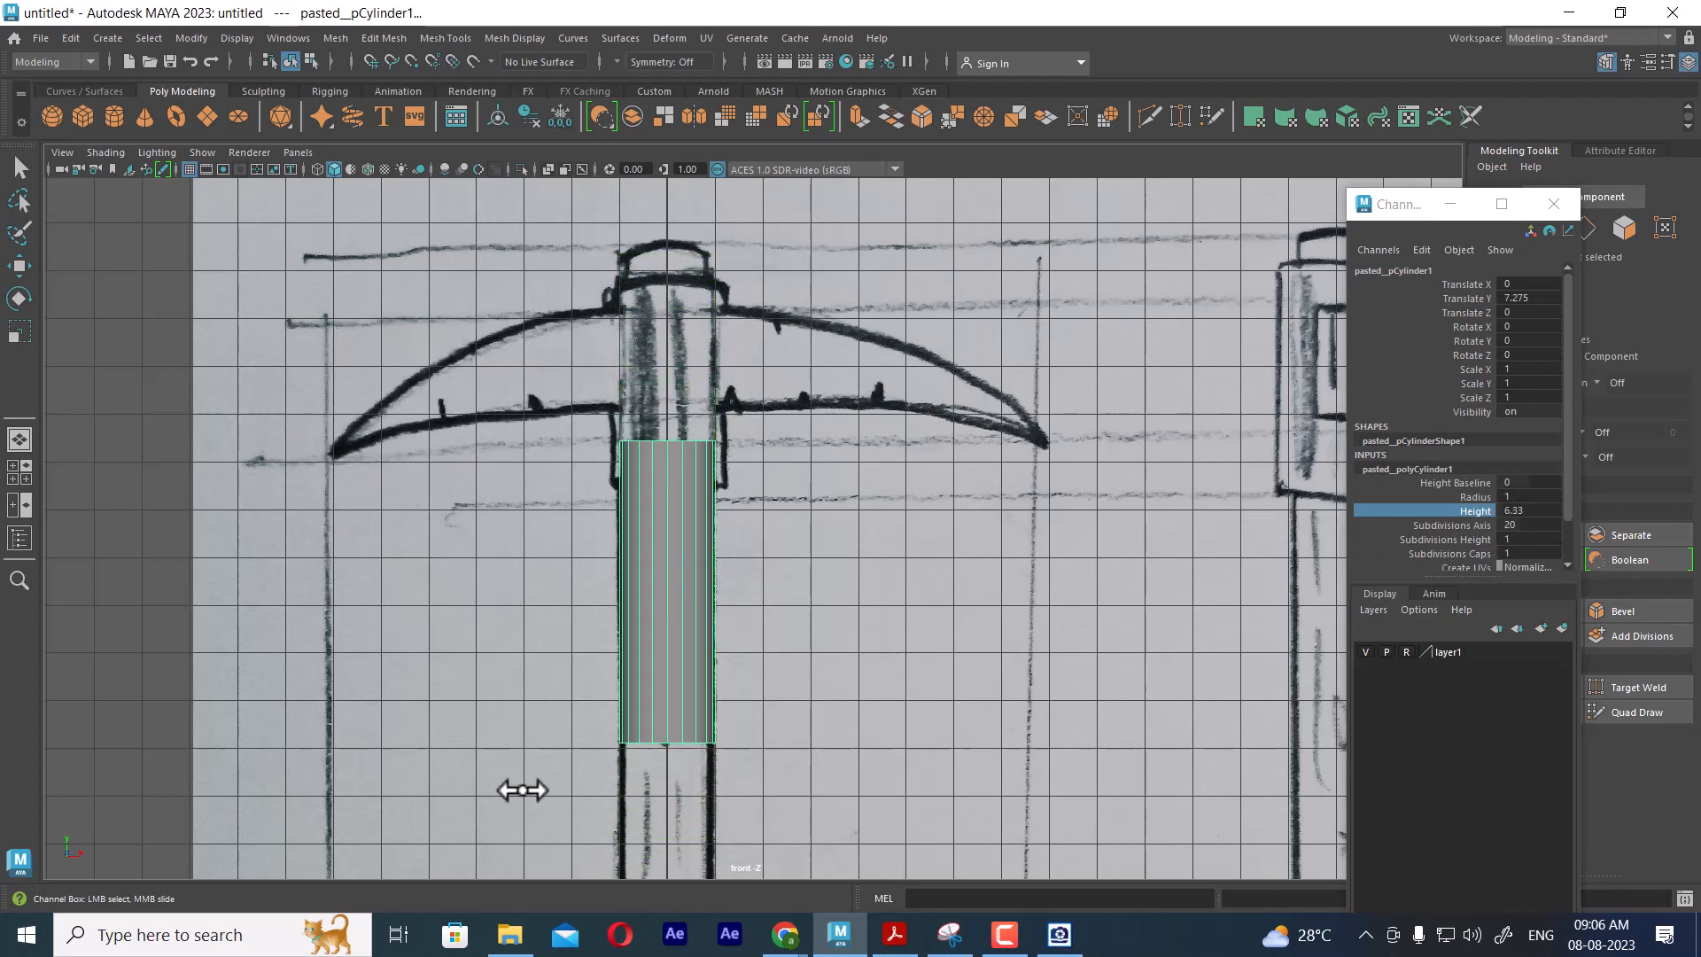
{"action": "middle_click_drag", "start_coordinate": [1082, 539], "coordinate": [809, 596]}
{"action": "key", "text": "w"}
{"action": "left_click_drag", "start_coordinate": [746, 573], "coordinate": [779, 360]}
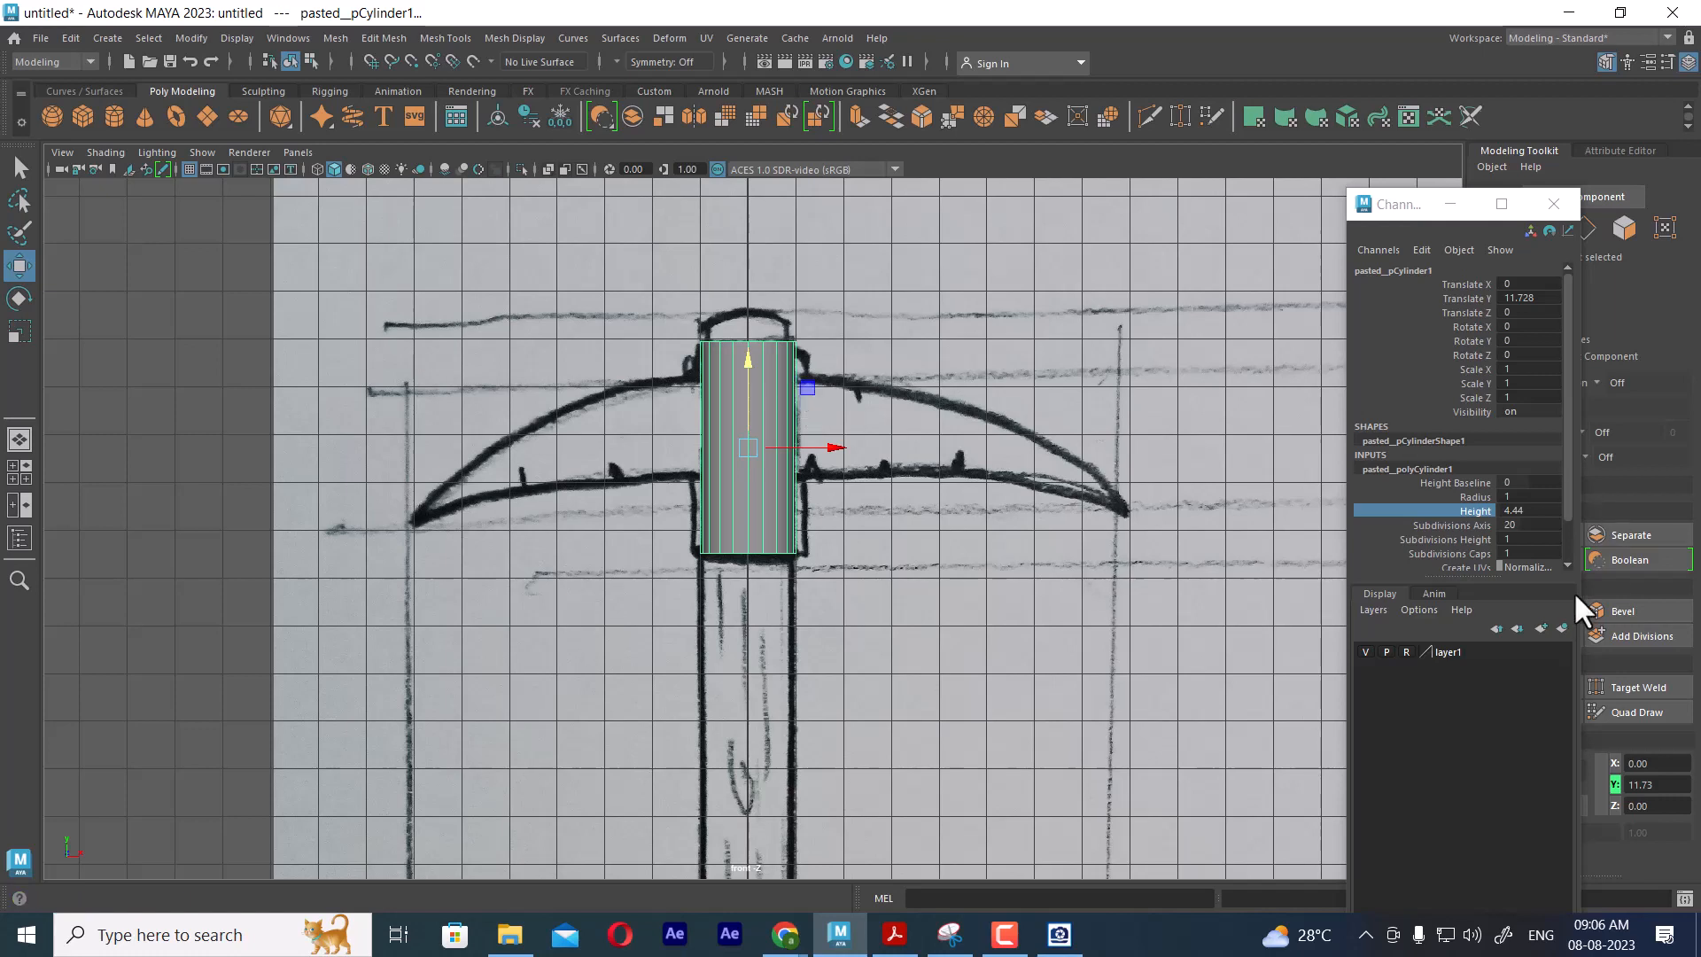
Set the pasted cylinder's radius to about 1.27 to match the drawn socket's width, and show the full-size perspective view
{"action": "left_click", "coordinate": [1468, 497]}
{"action": "middle_click_drag", "start_coordinate": [1093, 513], "coordinate": [1126, 522]}
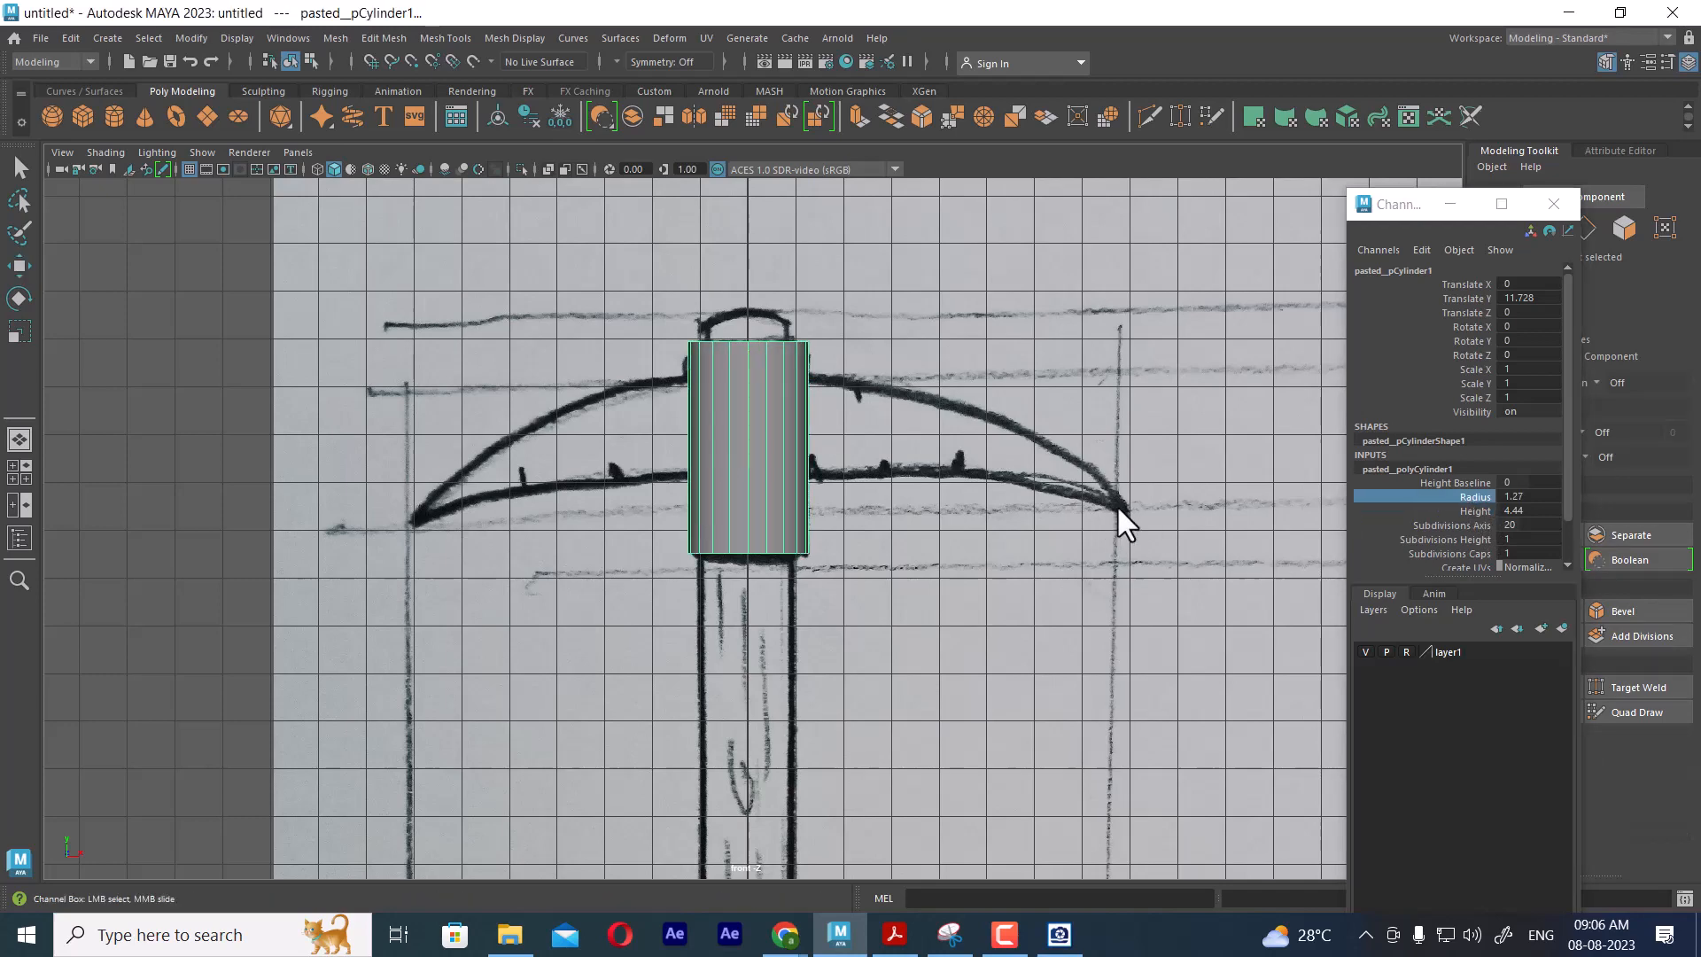
{"action": "key", "text": "space"}
{"action": "left_click_drag", "start_coordinate": [827, 587], "coordinate": [967, 654]}
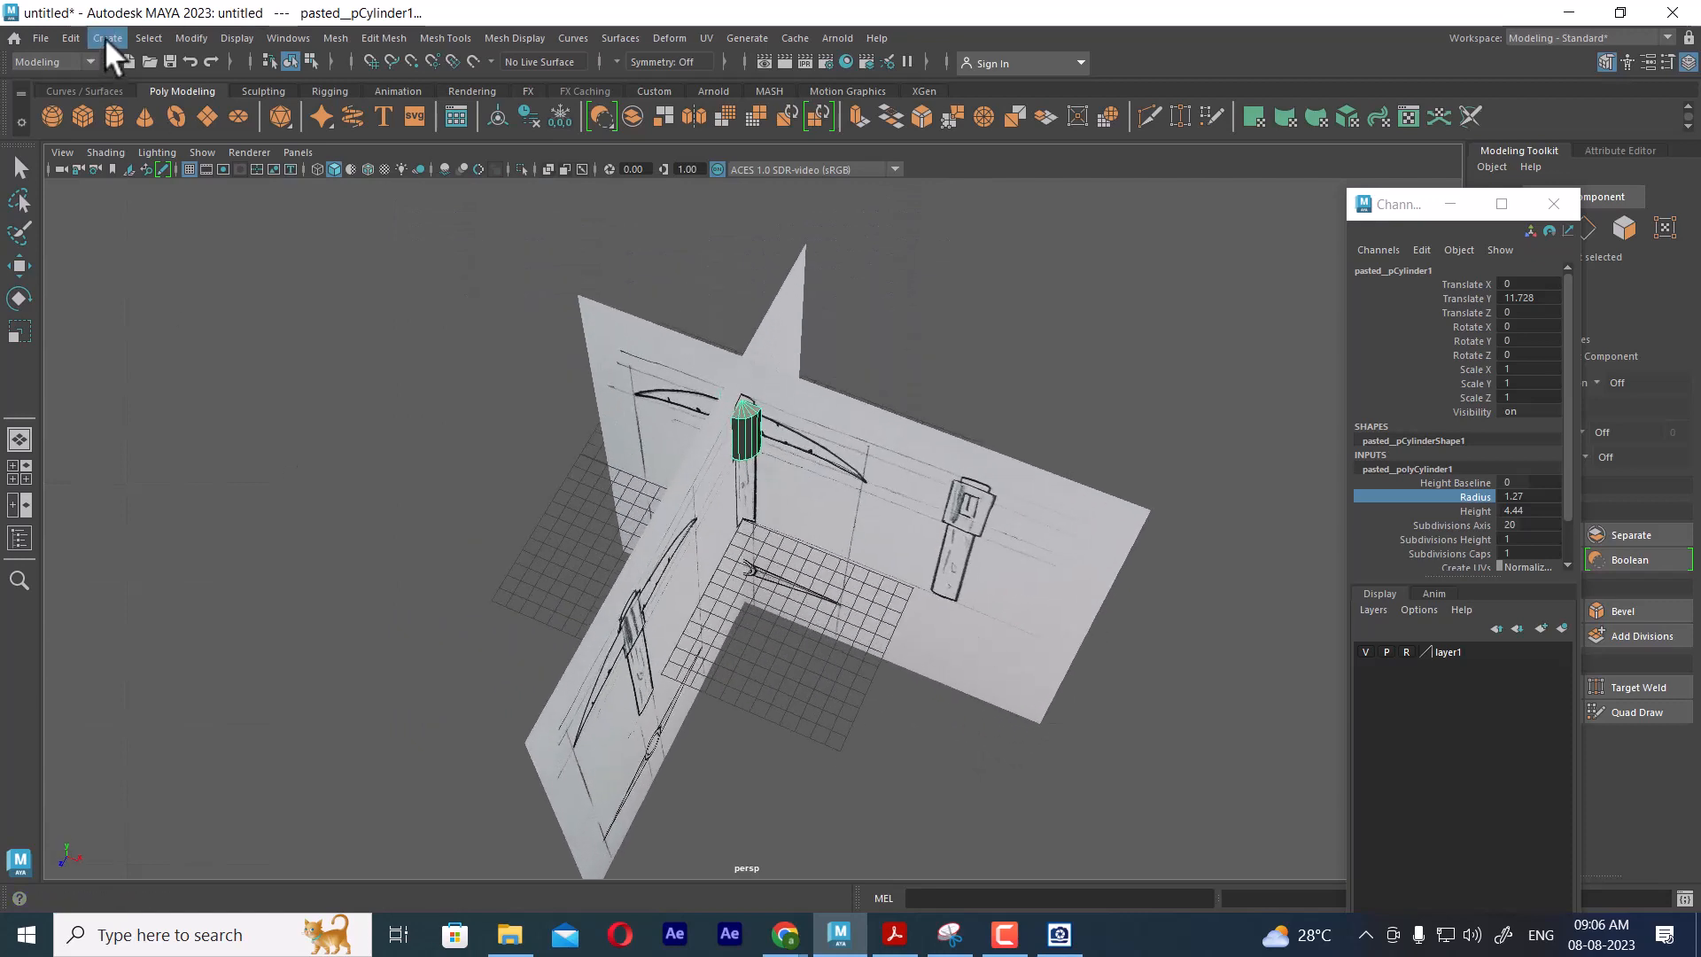
Create a polygon pipe from a detached primitives palette and move it along X to about 31.26, clear of the reference planes
{"action": "left_click", "coordinate": [105, 38]}
{"action": "mouse_move", "coordinate": [226, 102]}
{"action": "left_click", "coordinate": [414, 87]}
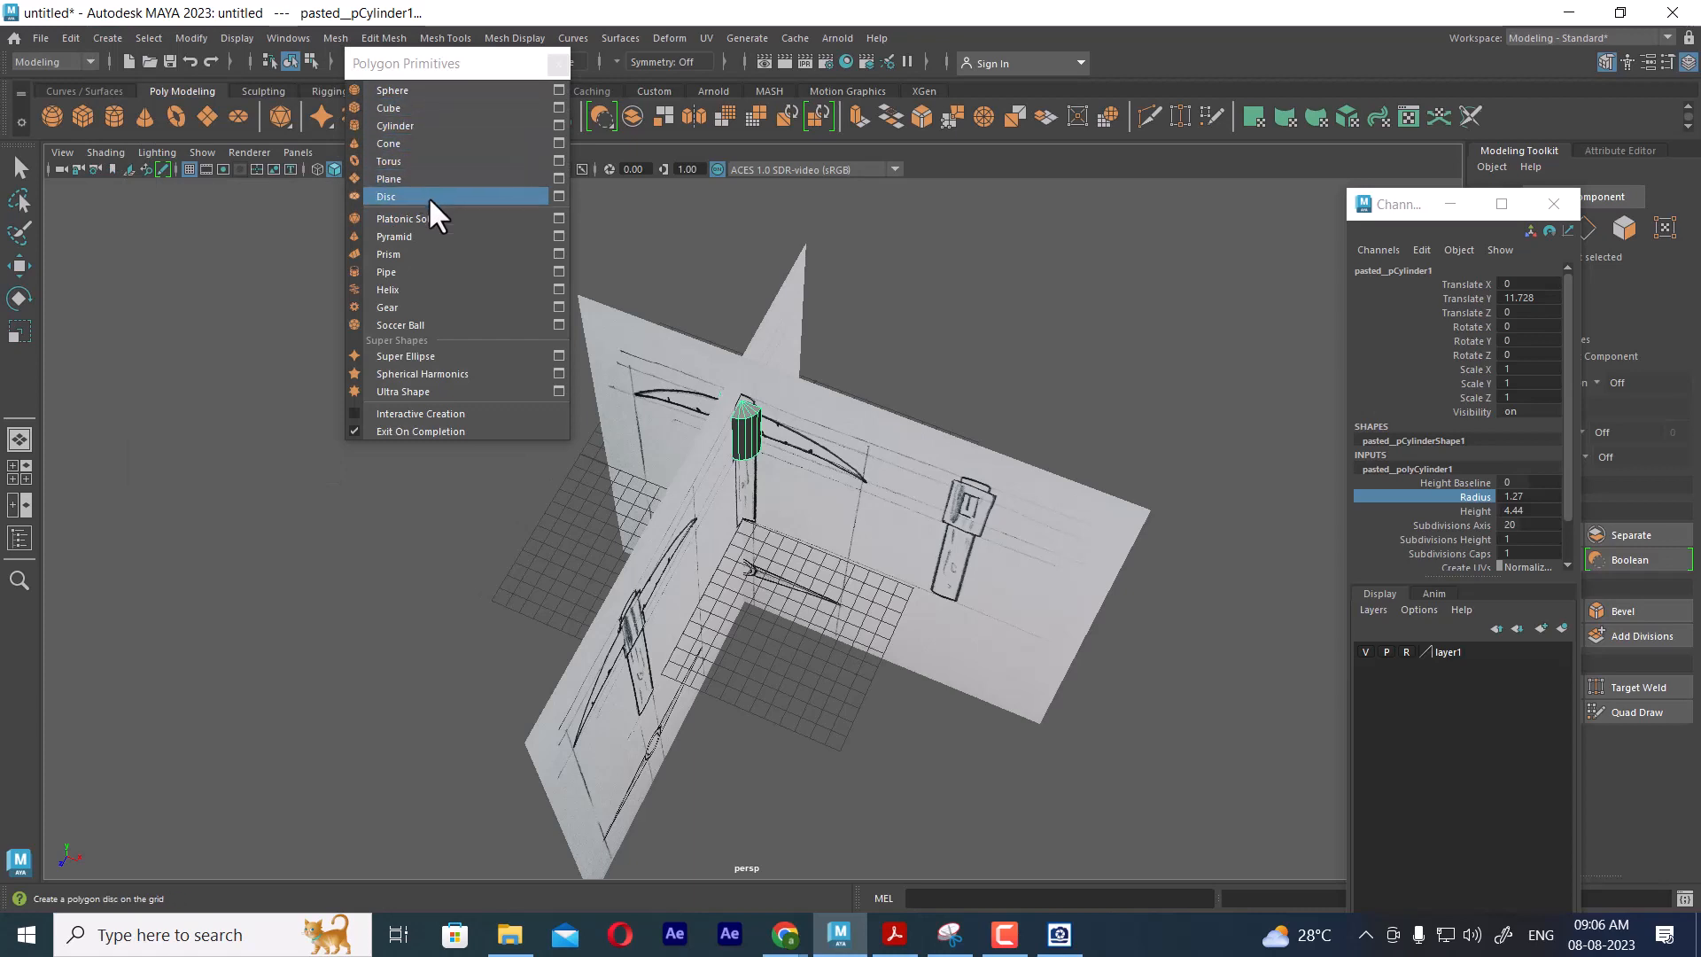
{"action": "left_click", "coordinate": [428, 272]}
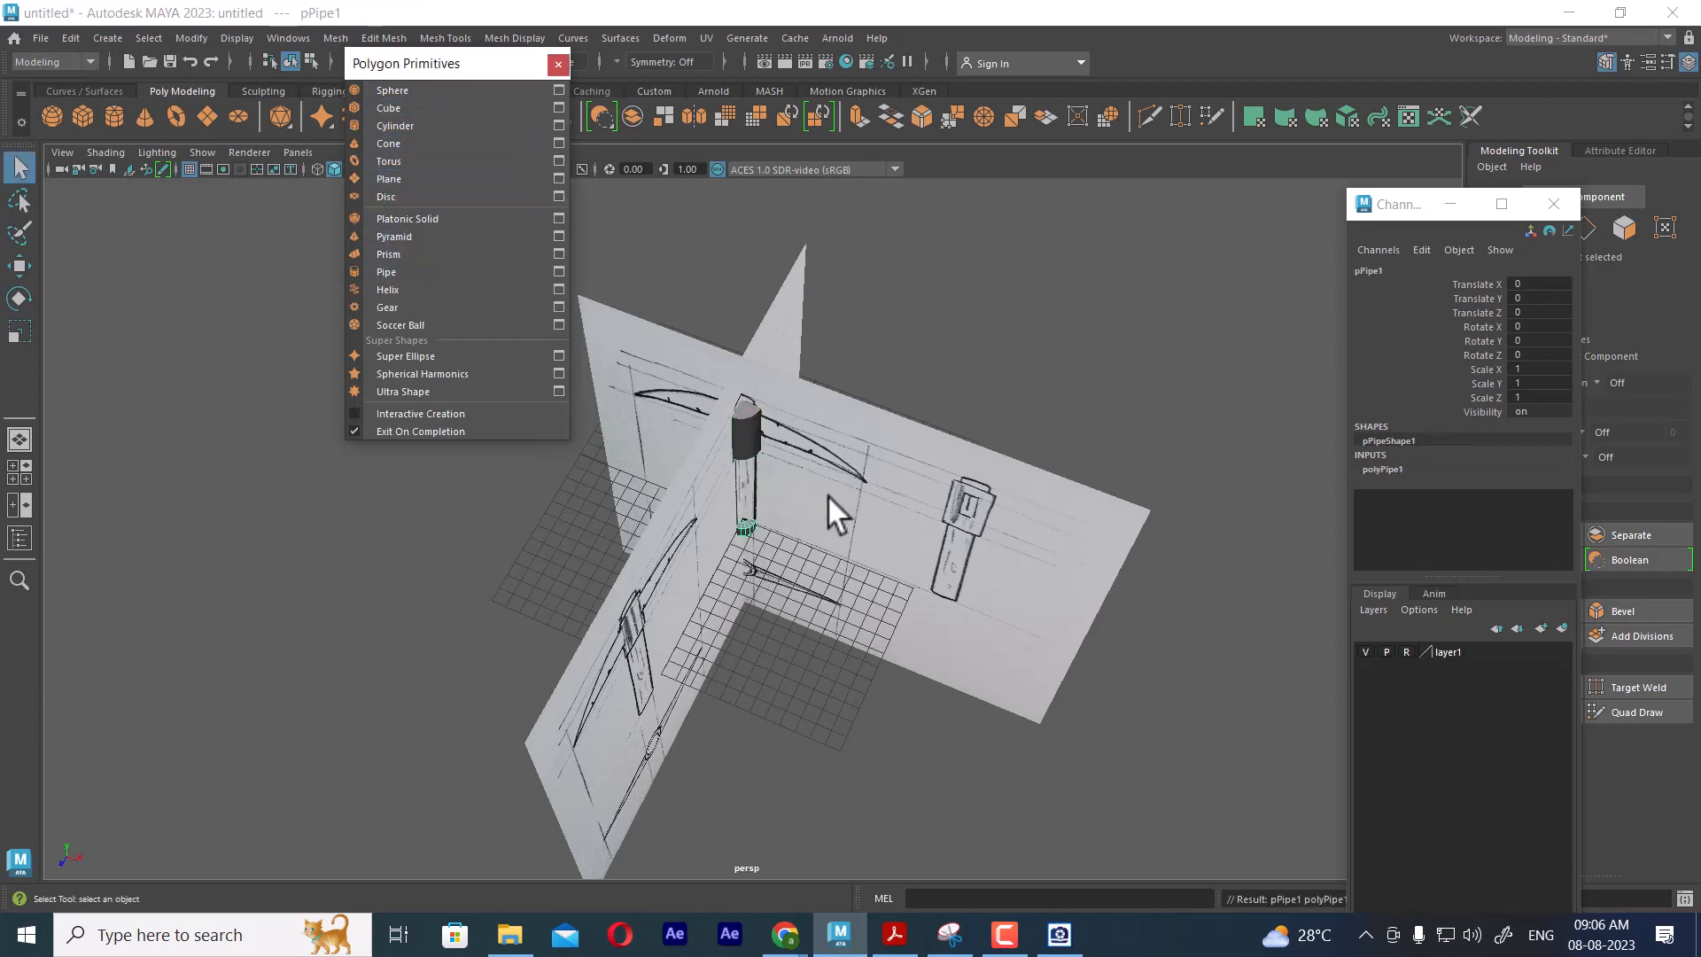
{"action": "key", "text": "w"}
{"action": "left_click_drag", "start_coordinate": [820, 550], "coordinate": [1274, 725]}
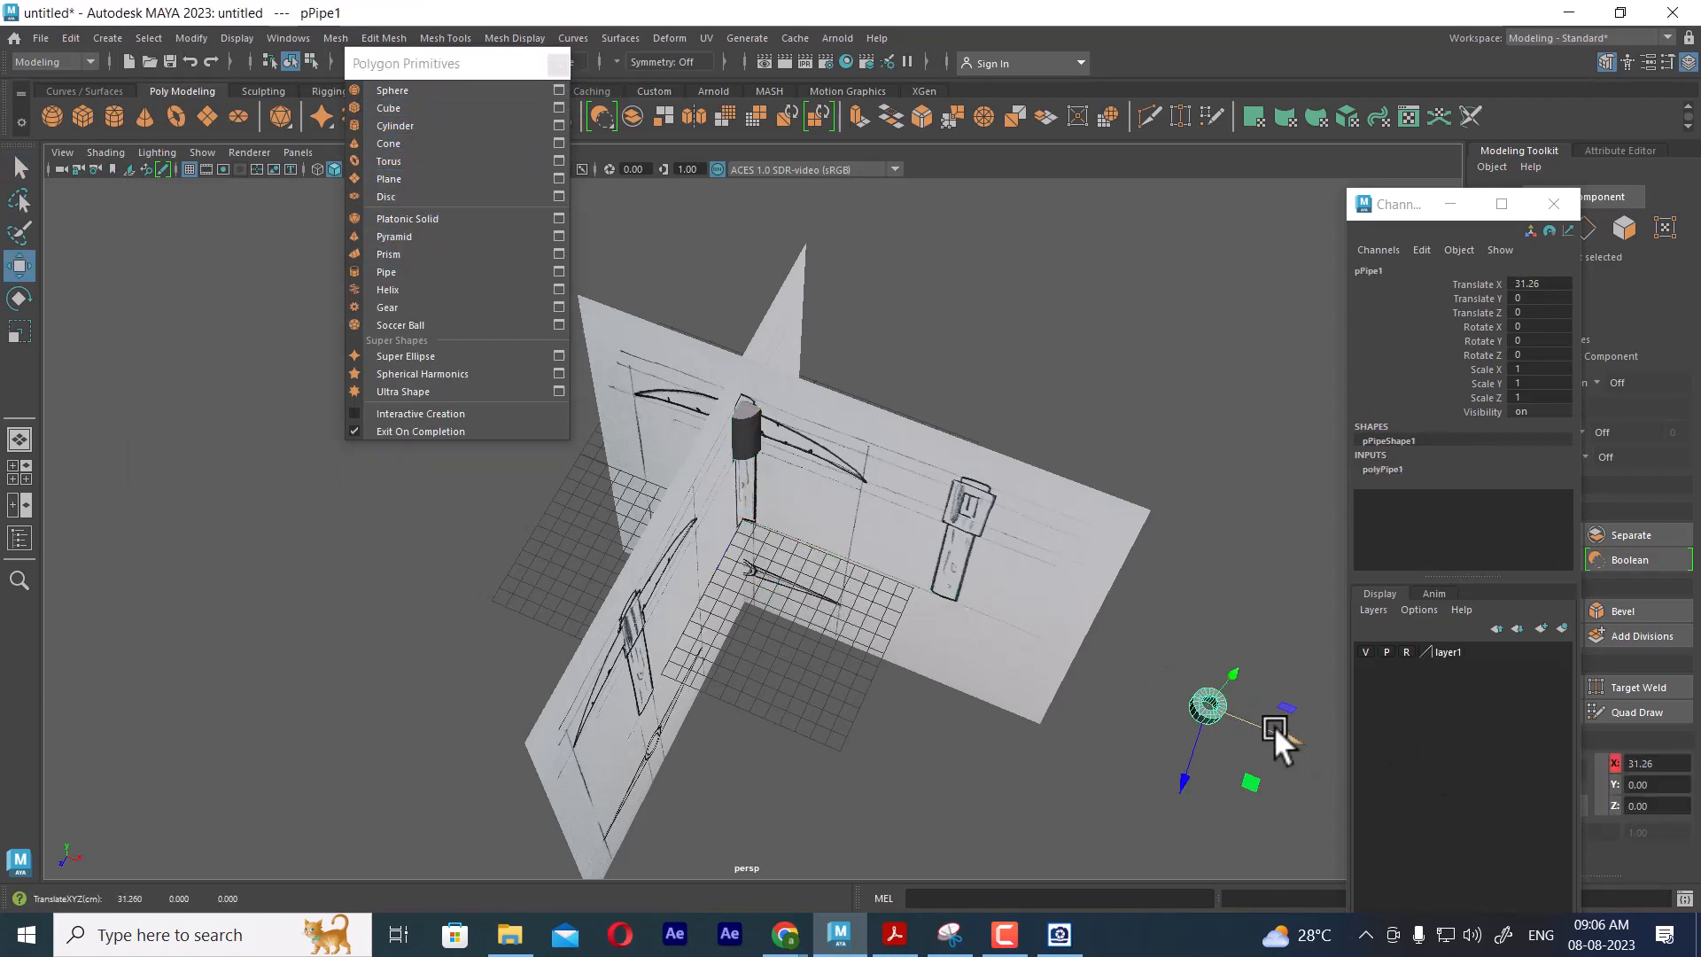
Frame the pipe with the reference planes and move the floating Polygon Primitives window off the pickaxe drawing
{"action": "scroll", "coordinate": [1274, 725], "scroll_direction": "up", "scroll_amount": 3}
{"action": "left_click_drag", "start_coordinate": [1161, 722], "coordinate": [1092, 656], "text": "alt"}
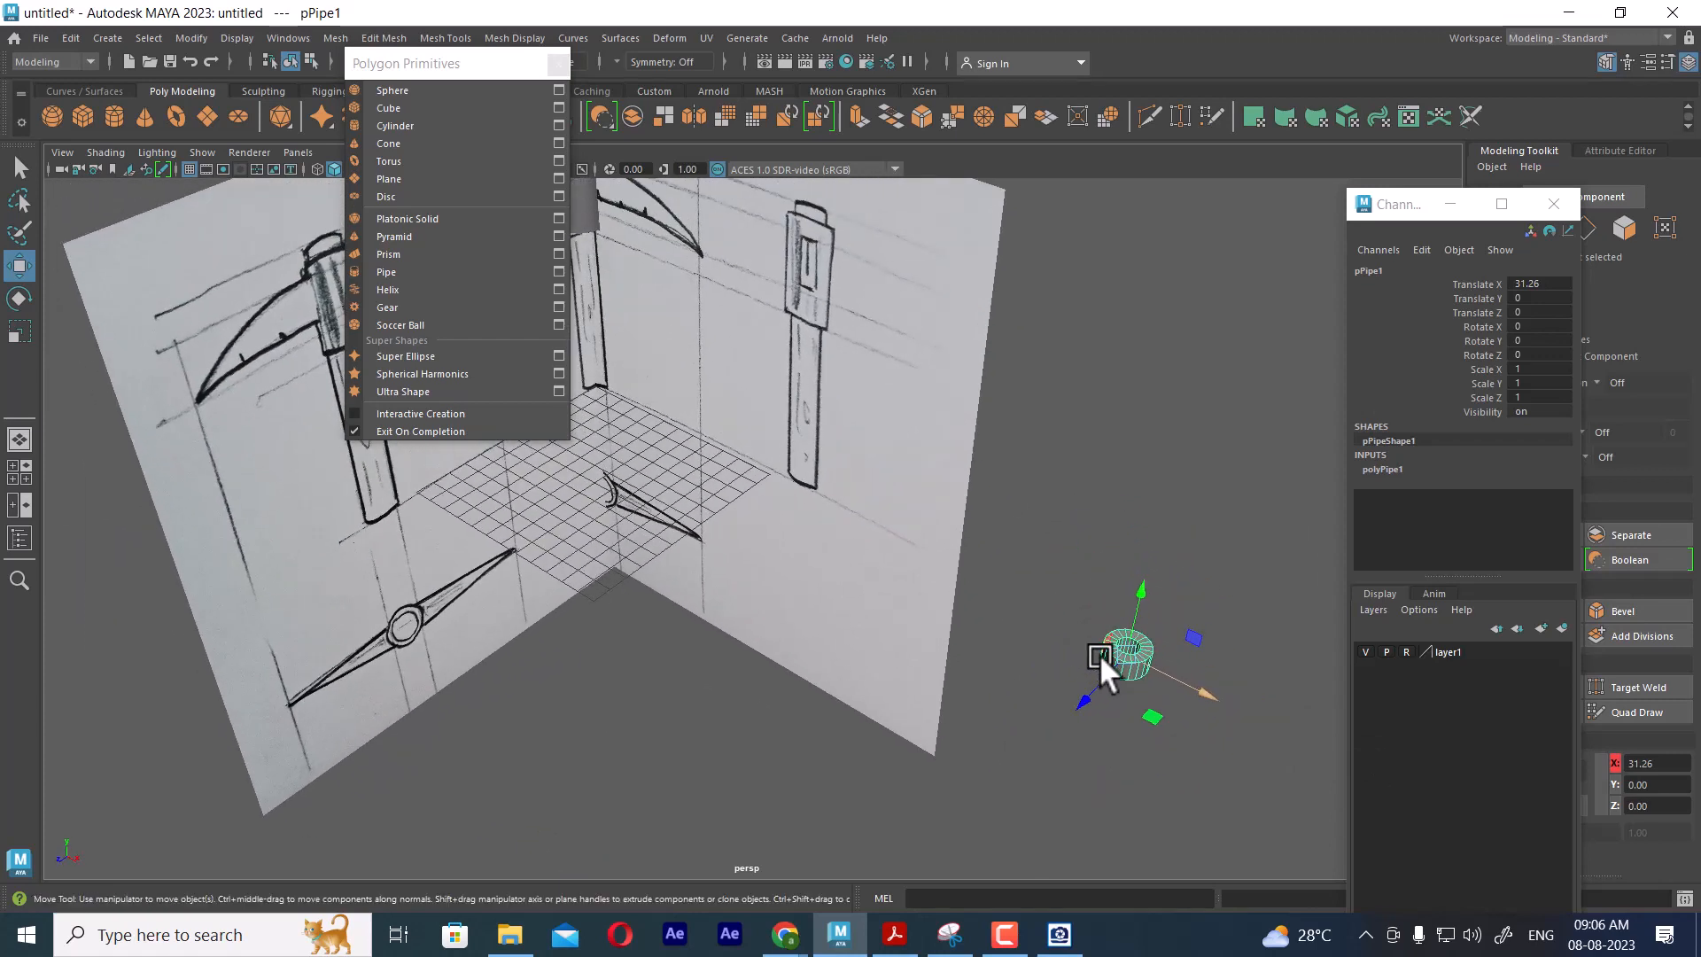
{"action": "mouse_move", "coordinate": [1100, 650]}
{"action": "left_mouse_down", "text": "alt"}
{"action": "mouse_move", "coordinate": [1022, 636]}
{"action": "mouse_move", "coordinate": [642, 345]}
{"action": "left_mouse_up", "text": "alt"}
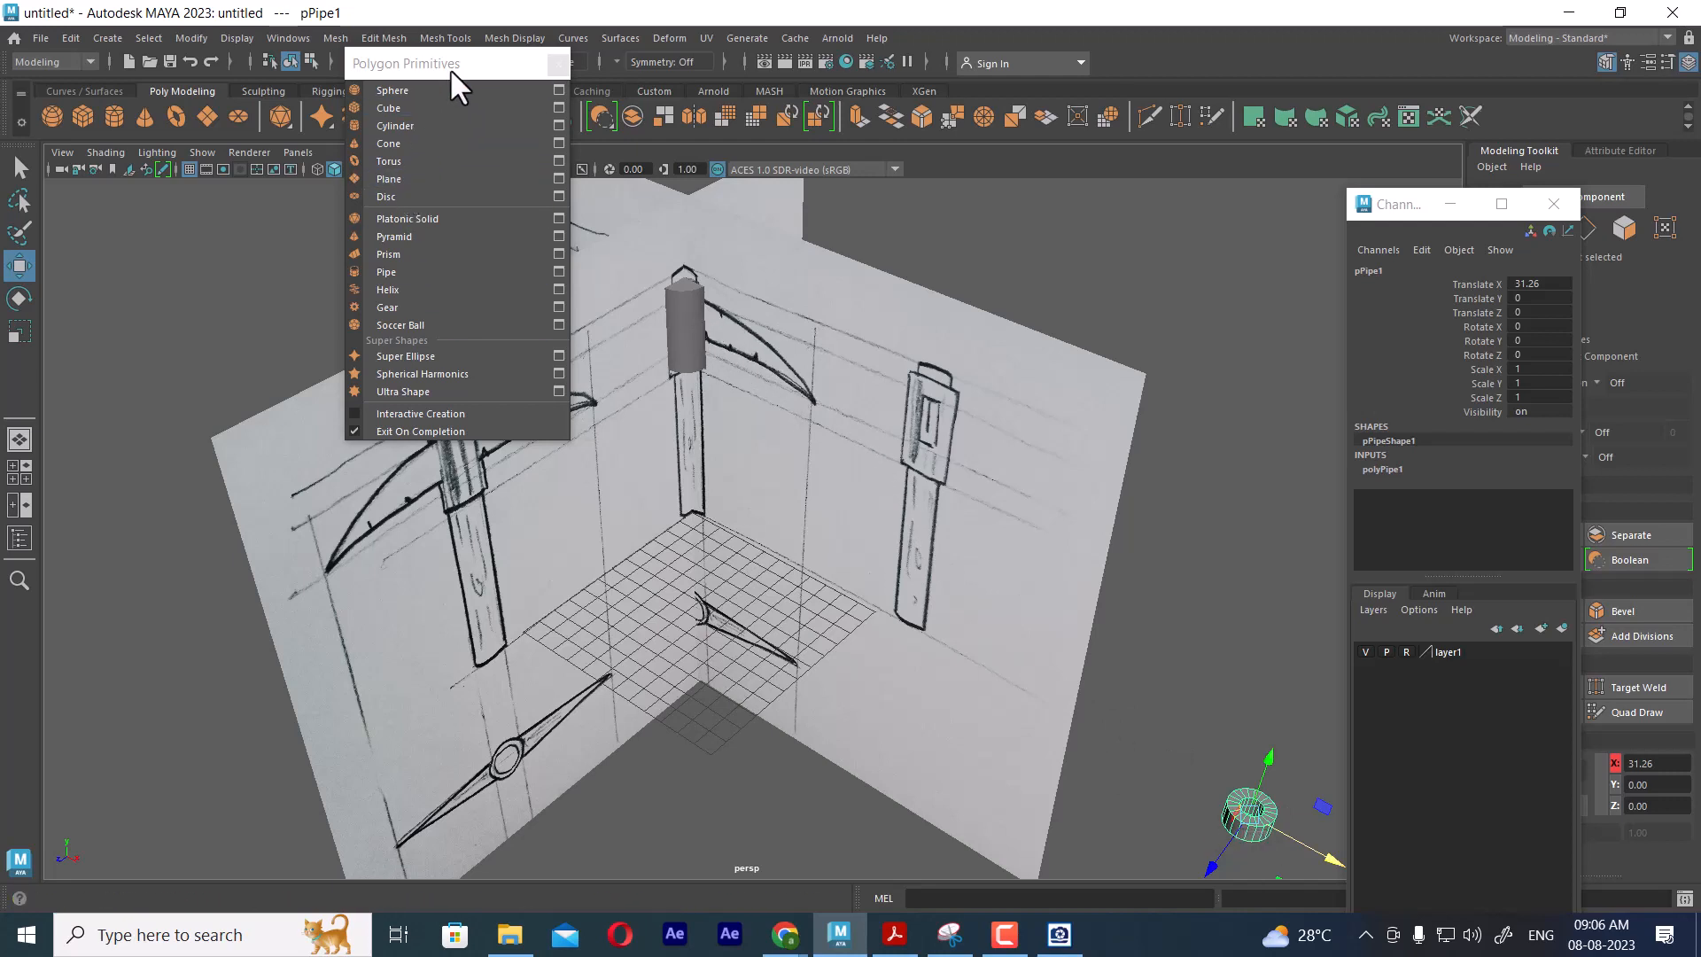
{"action": "left_click_drag", "start_coordinate": [450, 68], "coordinate": [237, 124]}
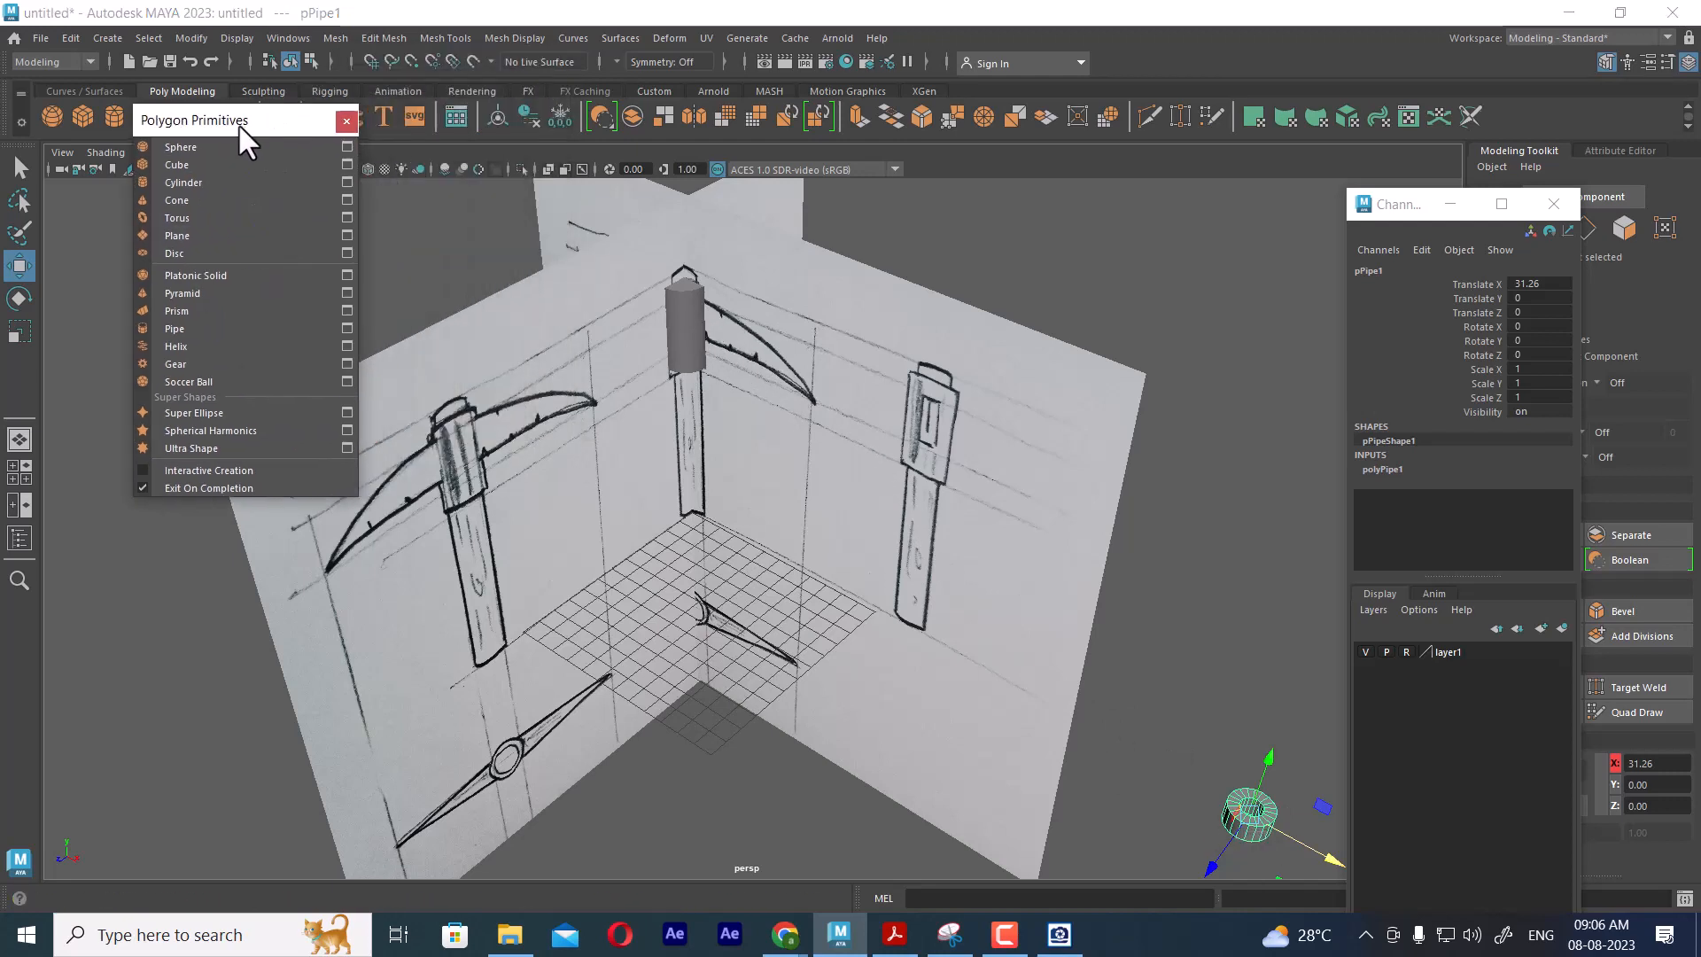
Close the Polygon Primitives window and move the pipe onto the handle's upper end, to about X -0.13, Y 14.12
{"action": "left_click", "coordinate": [333, 119]}
{"action": "left_click_drag", "start_coordinate": [810, 471], "coordinate": [978, 471], "text": "alt"}
{"action": "key", "text": "space"}
{"action": "scroll", "coordinate": [806, 513], "scroll_direction": "down", "scroll_amount": 8}
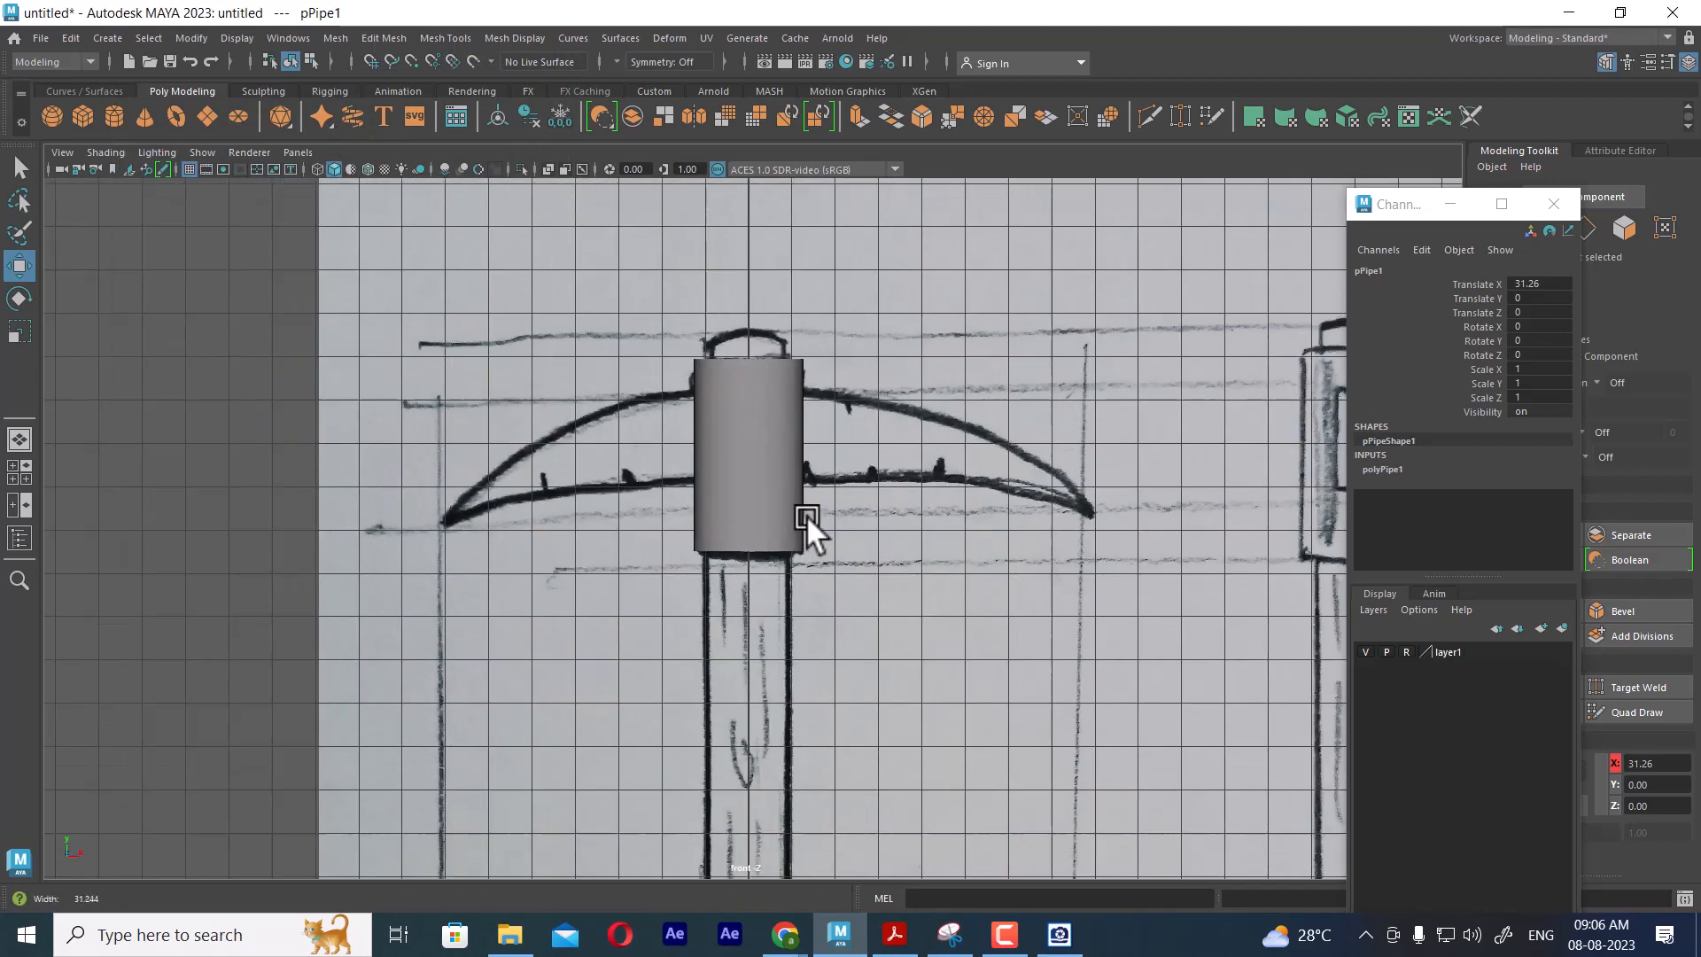
{"action": "middle_click_drag", "start_coordinate": [852, 552], "coordinate": [778, 535], "text": "alt"}
{"action": "left_click_drag", "start_coordinate": [1176, 652], "coordinate": [746, 628]}
{"action": "left_click_drag", "start_coordinate": [680, 566], "coordinate": [666, 370]}
Select the pasted cylinder and move it along X to about 34.91, clear of the reference planes
{"action": "scroll", "coordinate": [666, 570], "scroll_direction": "up", "scroll_amount": 3}
{"action": "left_click", "coordinate": [620, 455]}
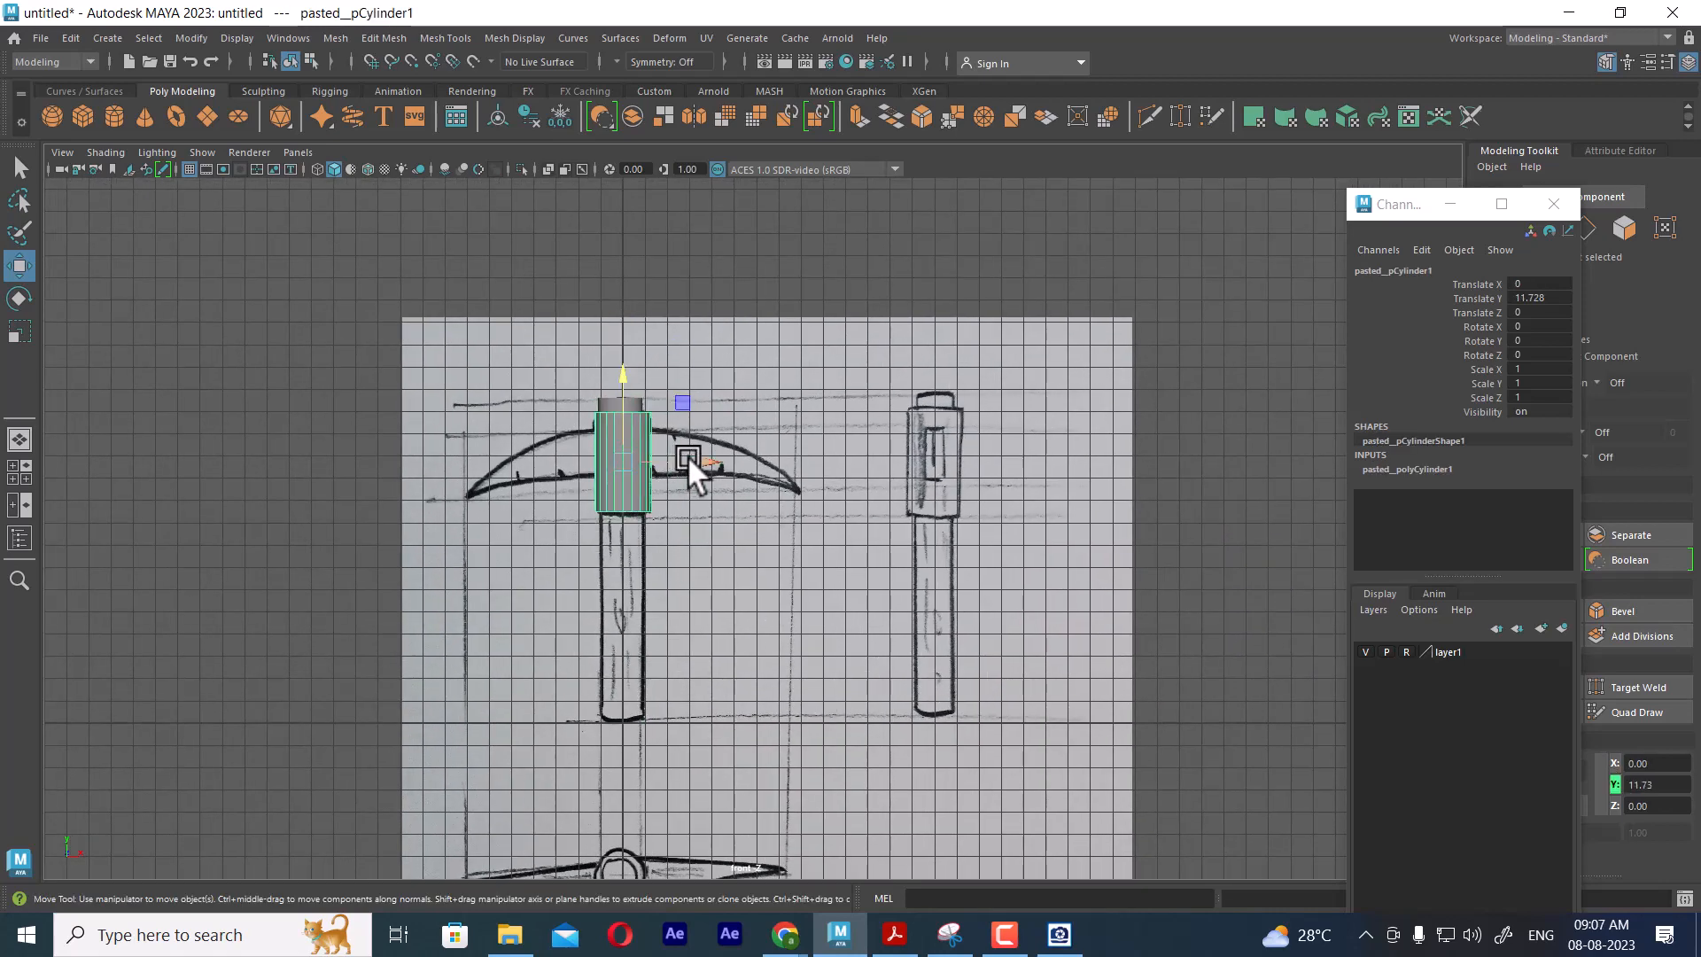
{"action": "left_click_drag", "start_coordinate": [688, 458], "coordinate": [1459, 412]}
Select the pipe in the perspective view and raise its height to about 8.76
{"action": "key", "text": "space"}
{"action": "left_click_drag", "start_coordinate": [956, 529], "coordinate": [943, 469]}
{"action": "middle_click_drag", "start_coordinate": [895, 459], "coordinate": [857, 639], "text": "alt"}
{"action": "scroll", "coordinate": [857, 640], "scroll_direction": "up", "scroll_amount": 5}
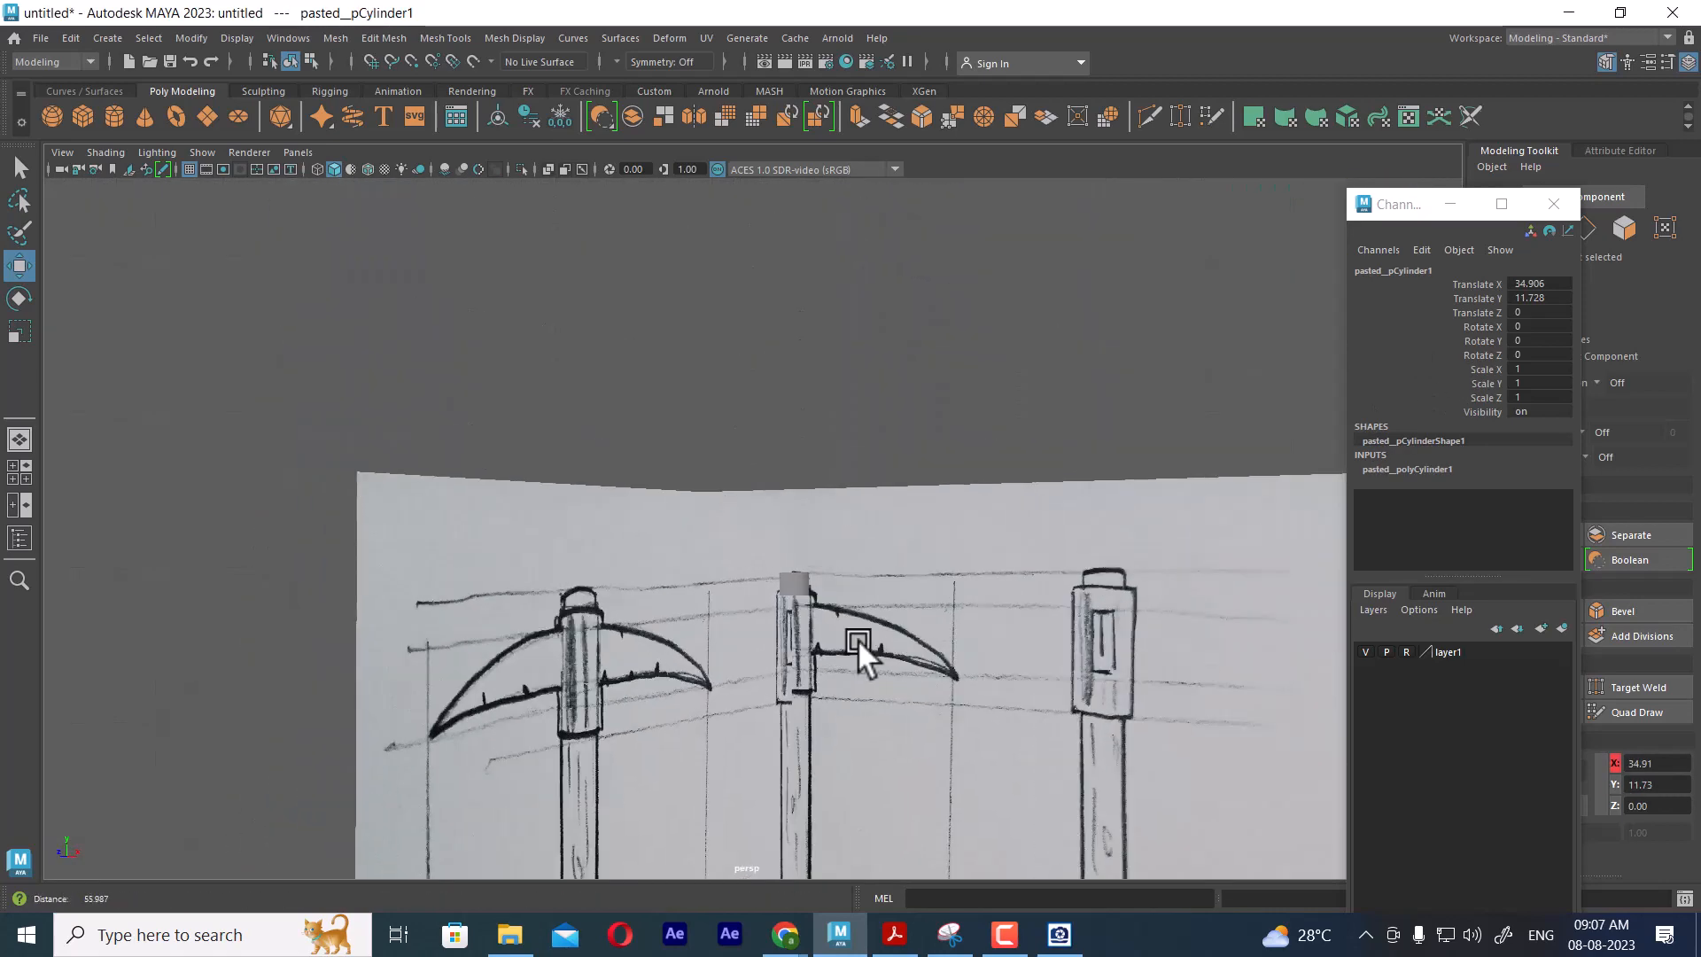
{"action": "left_click", "coordinate": [819, 599]}
{"action": "left_click", "coordinate": [1378, 469]}
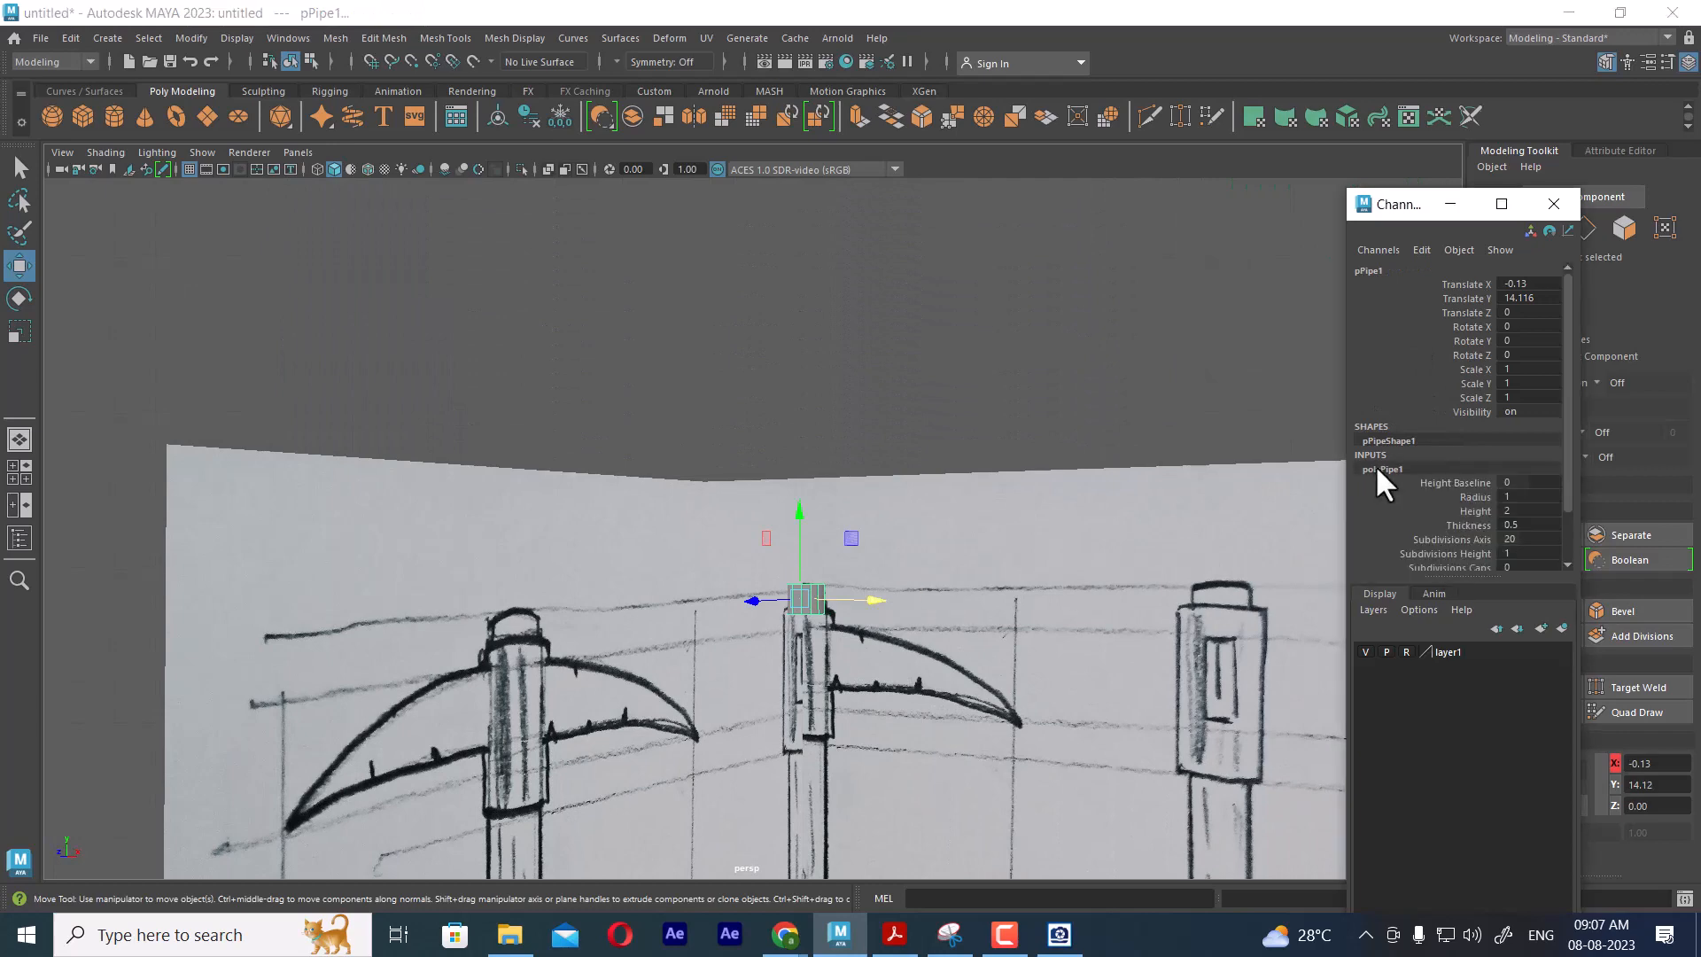
{"action": "left_click", "coordinate": [1472, 511]}
{"action": "middle_click_drag", "start_coordinate": [998, 608], "coordinate": [1566, 440]}
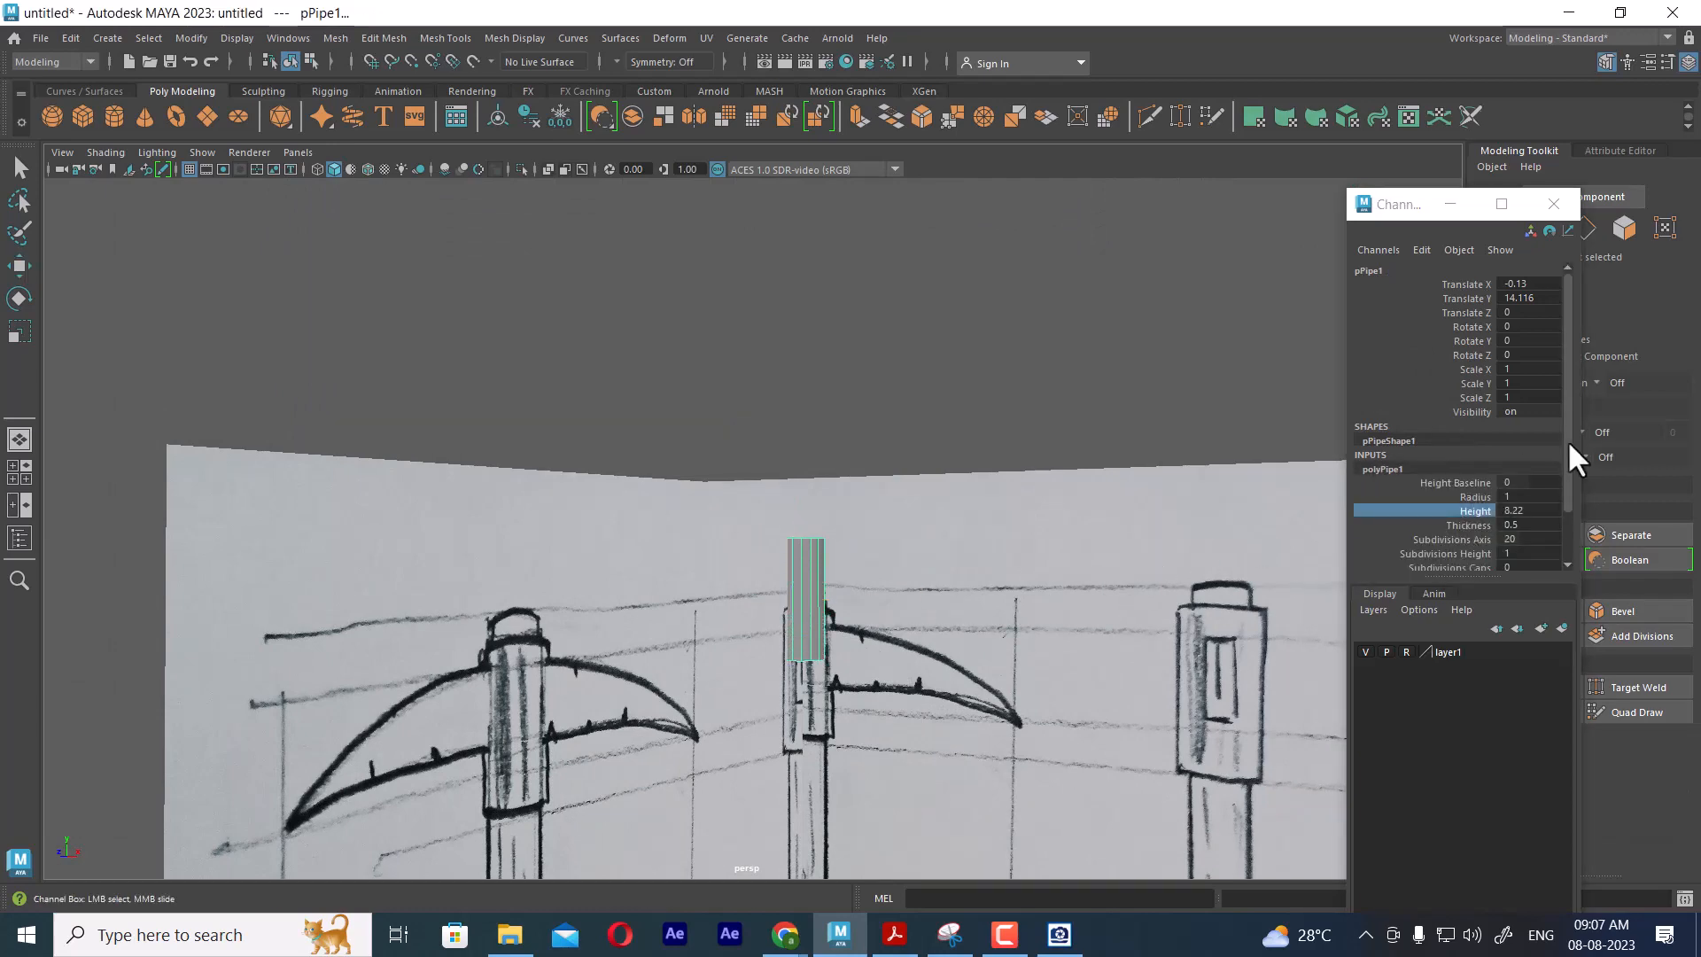
Lower the pipe in the front view to about Y 11.61, over the drawn head socket
{"action": "key", "text": "space"}
{"action": "left_click_drag", "start_coordinate": [1089, 519], "coordinate": [1088, 572]}
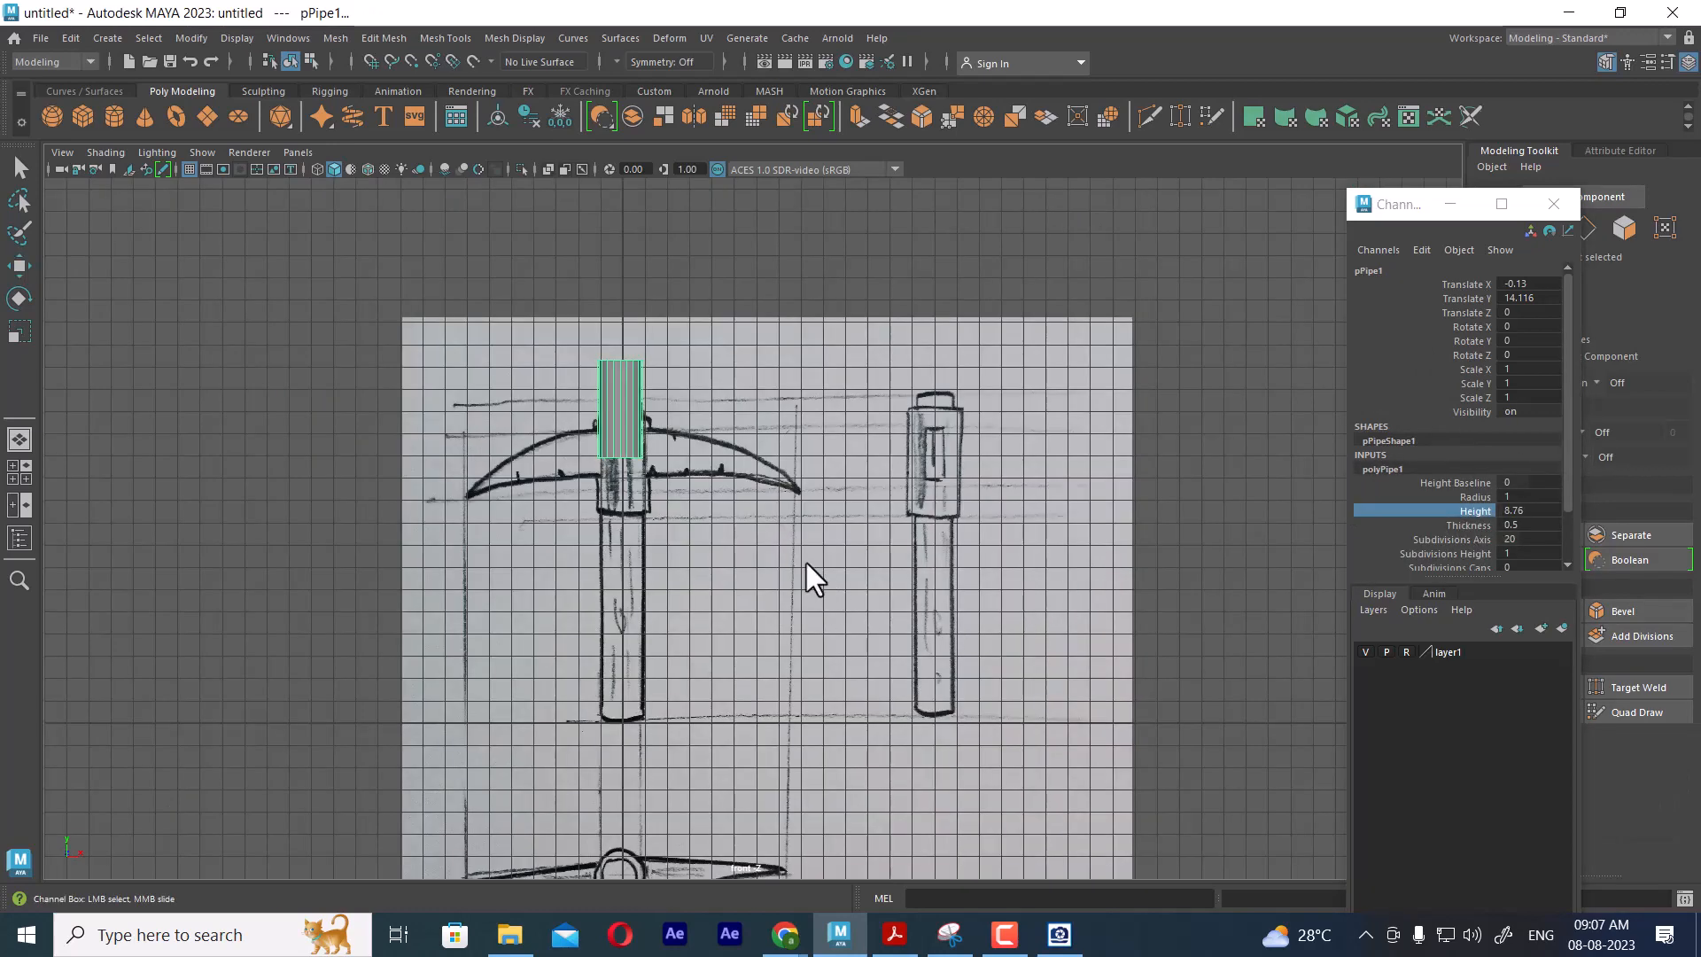
{"action": "key", "text": "w"}
{"action": "left_click_drag", "start_coordinate": [627, 321], "coordinate": [631, 376]}
{"action": "scroll", "coordinate": [741, 615], "scroll_direction": "up", "scroll_amount": 3}
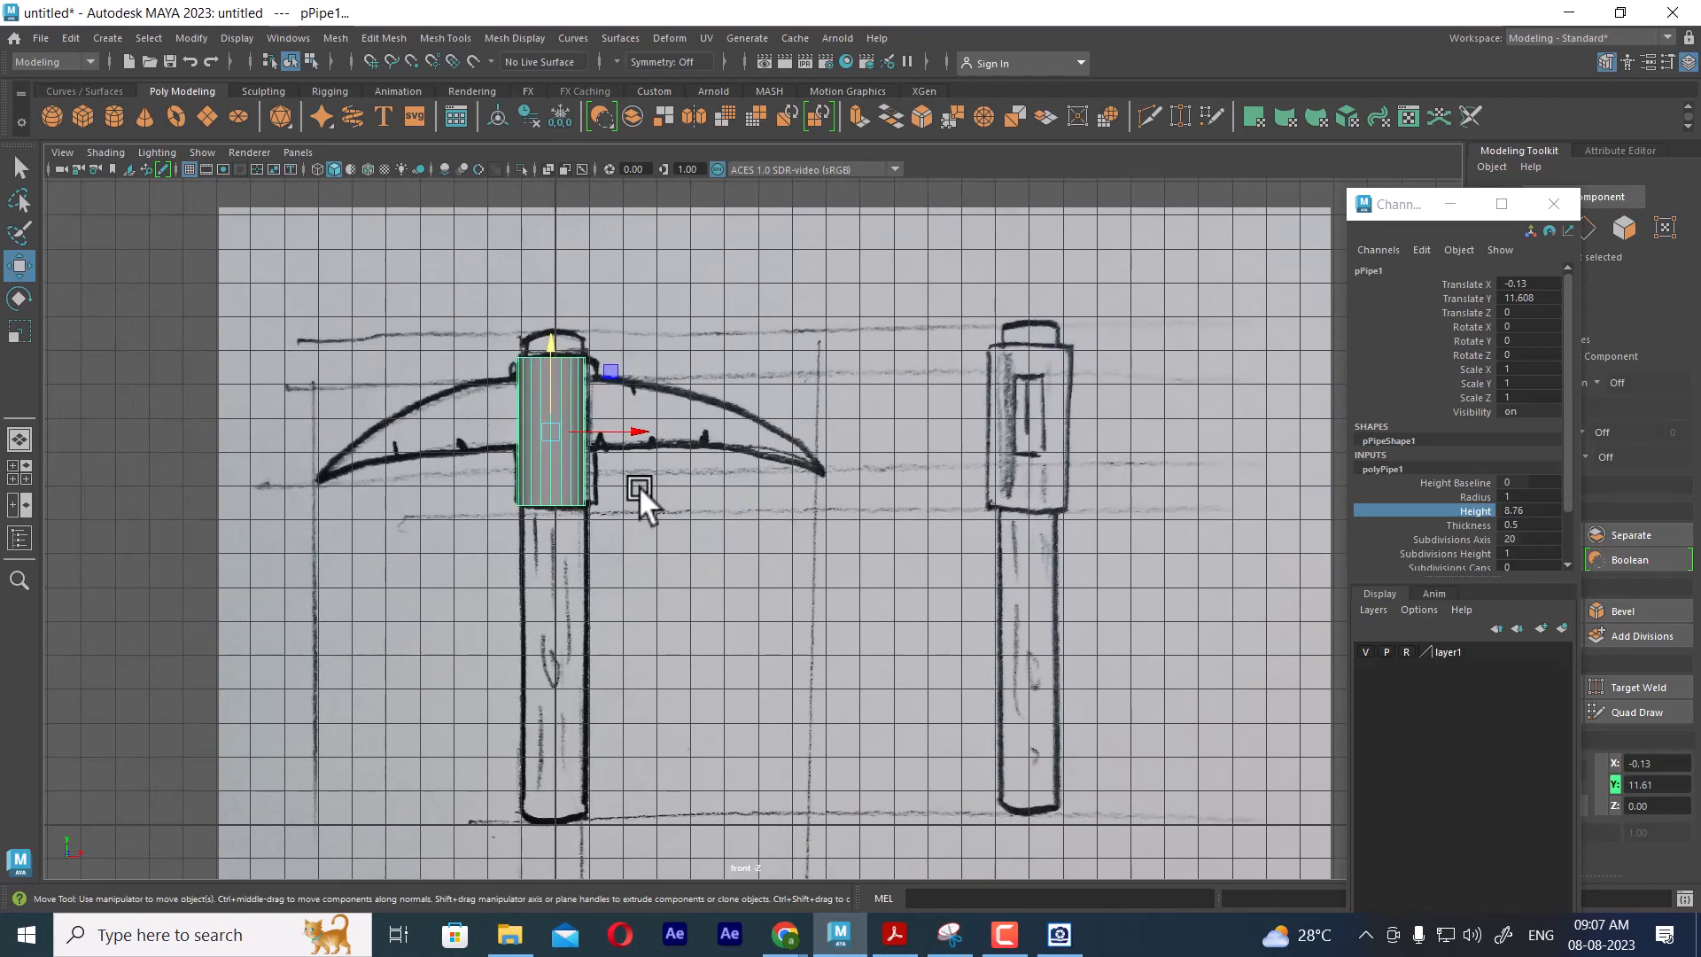
Set the pipe's radius to about 1.14 and shift it to about X 0.03, matching the drawn socket
{"action": "left_click", "coordinate": [1456, 496]}
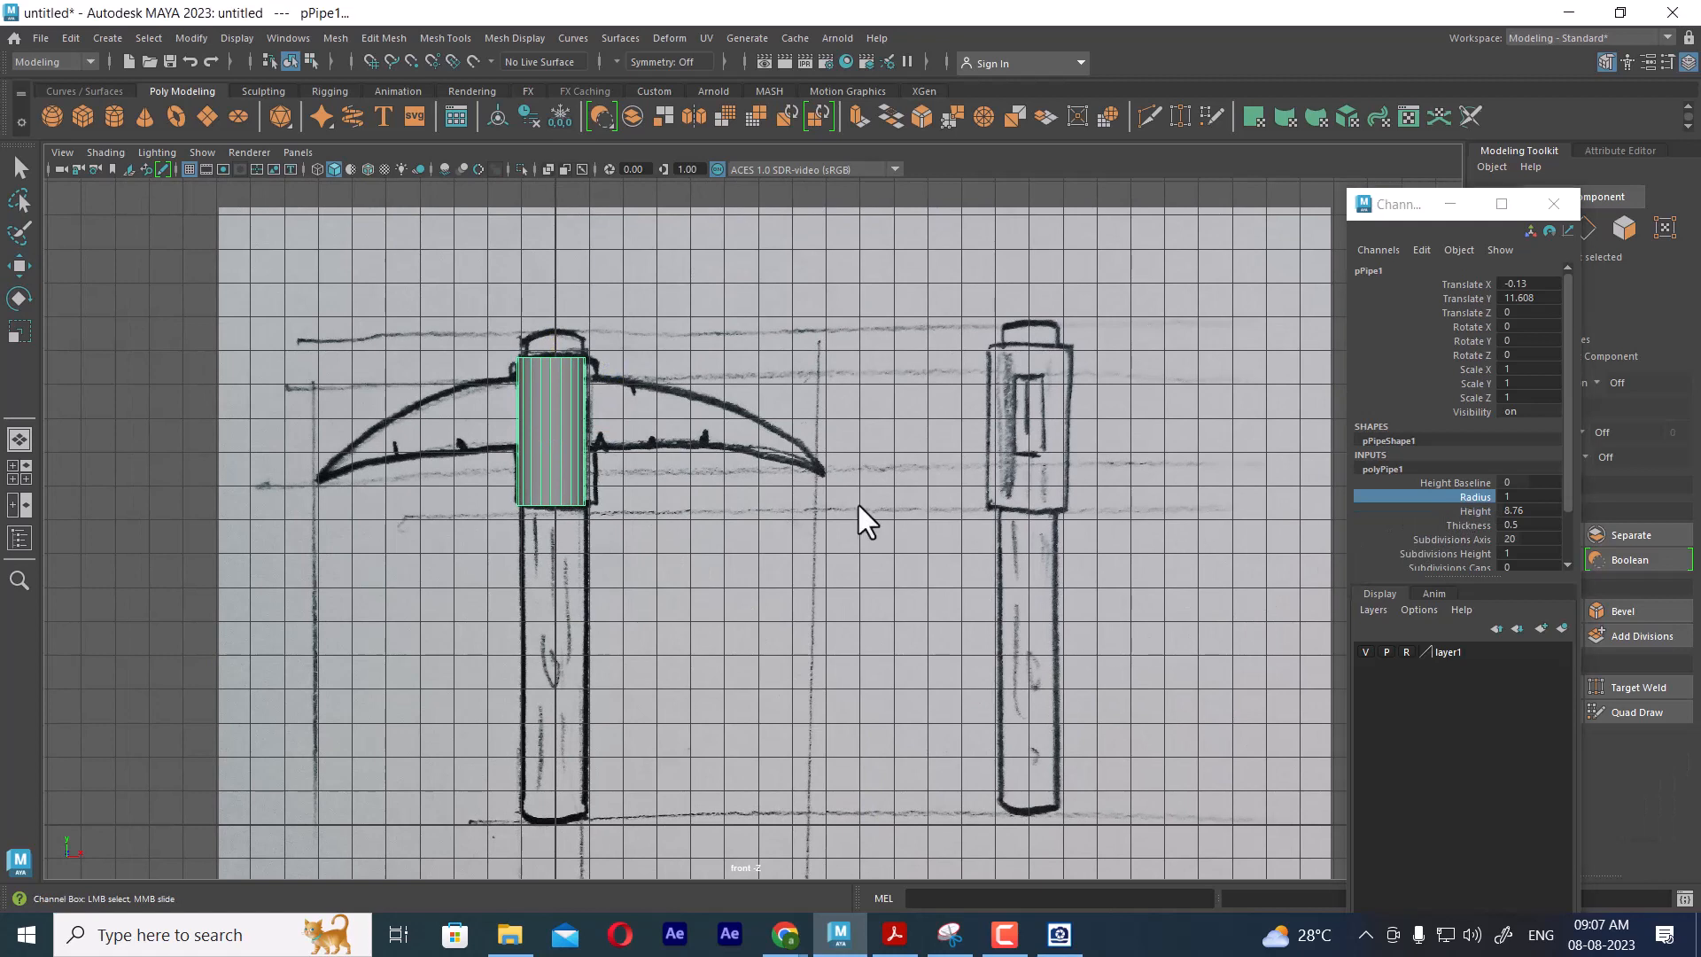
{"action": "middle_click_drag", "start_coordinate": [858, 505], "coordinate": [870, 506]}
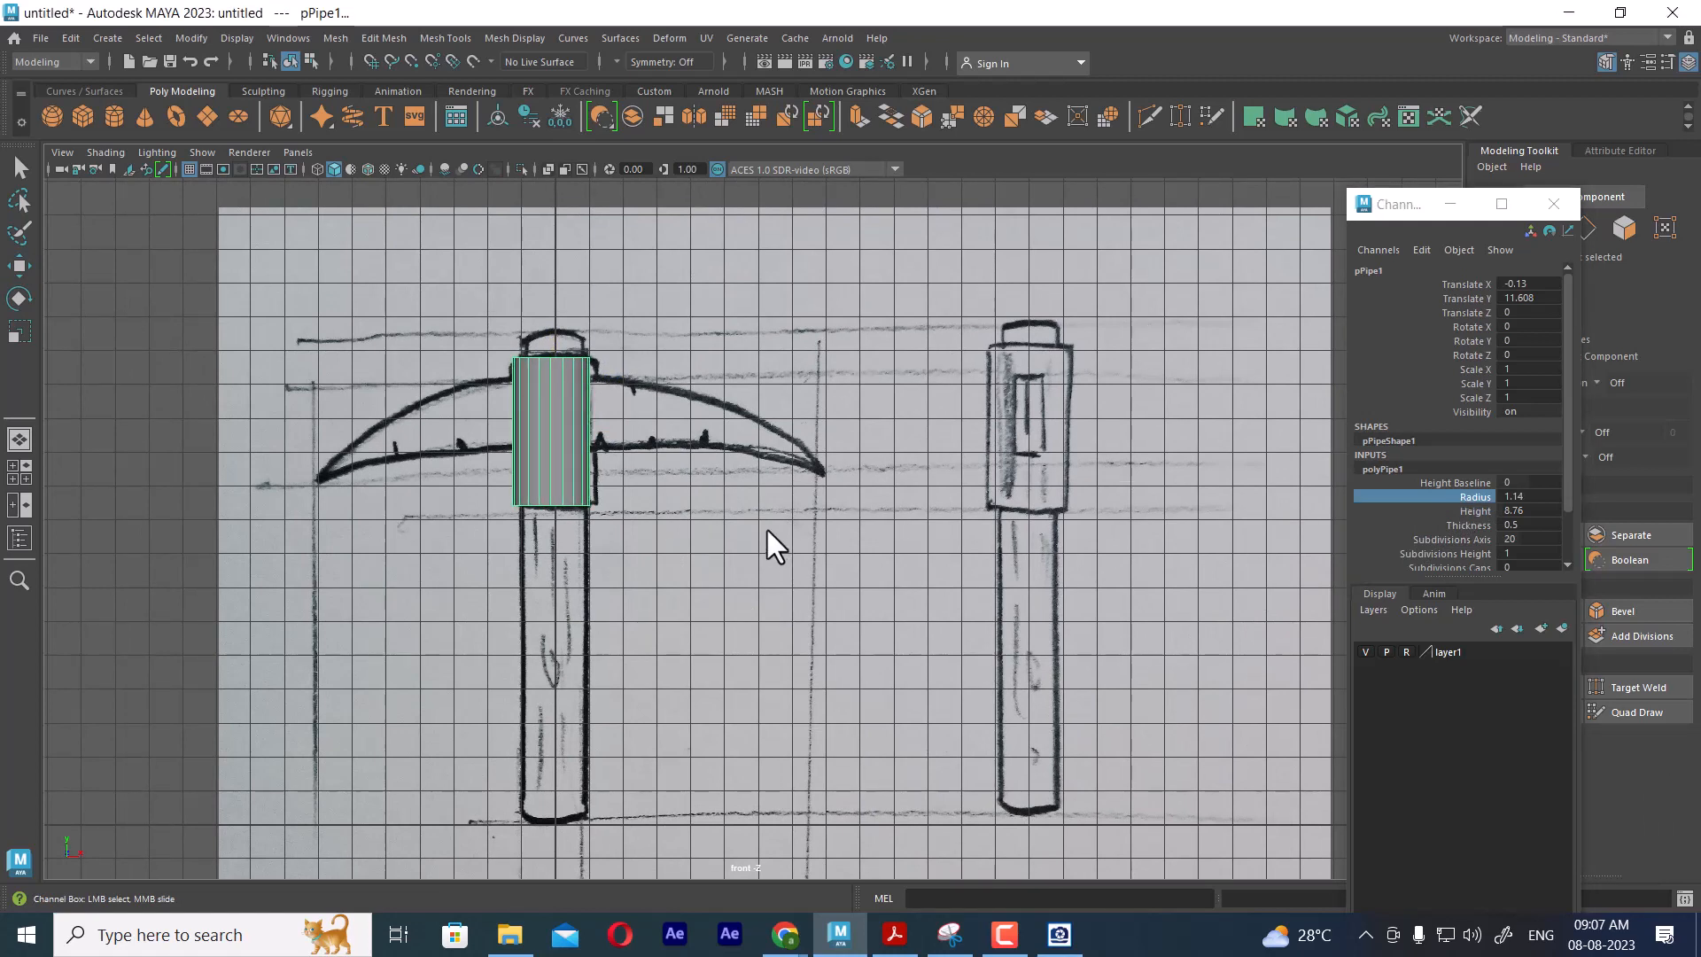
{"action": "key", "text": "w"}
{"action": "left_click_drag", "start_coordinate": [638, 434], "coordinate": [643, 432]}
Reduce the pipe's wall thickness to about 0.15 while viewing its upper rim in perspective
{"action": "key", "text": "space"}
{"action": "left_click_drag", "start_coordinate": [1151, 305], "coordinate": [1209, 364], "text": "alt"}
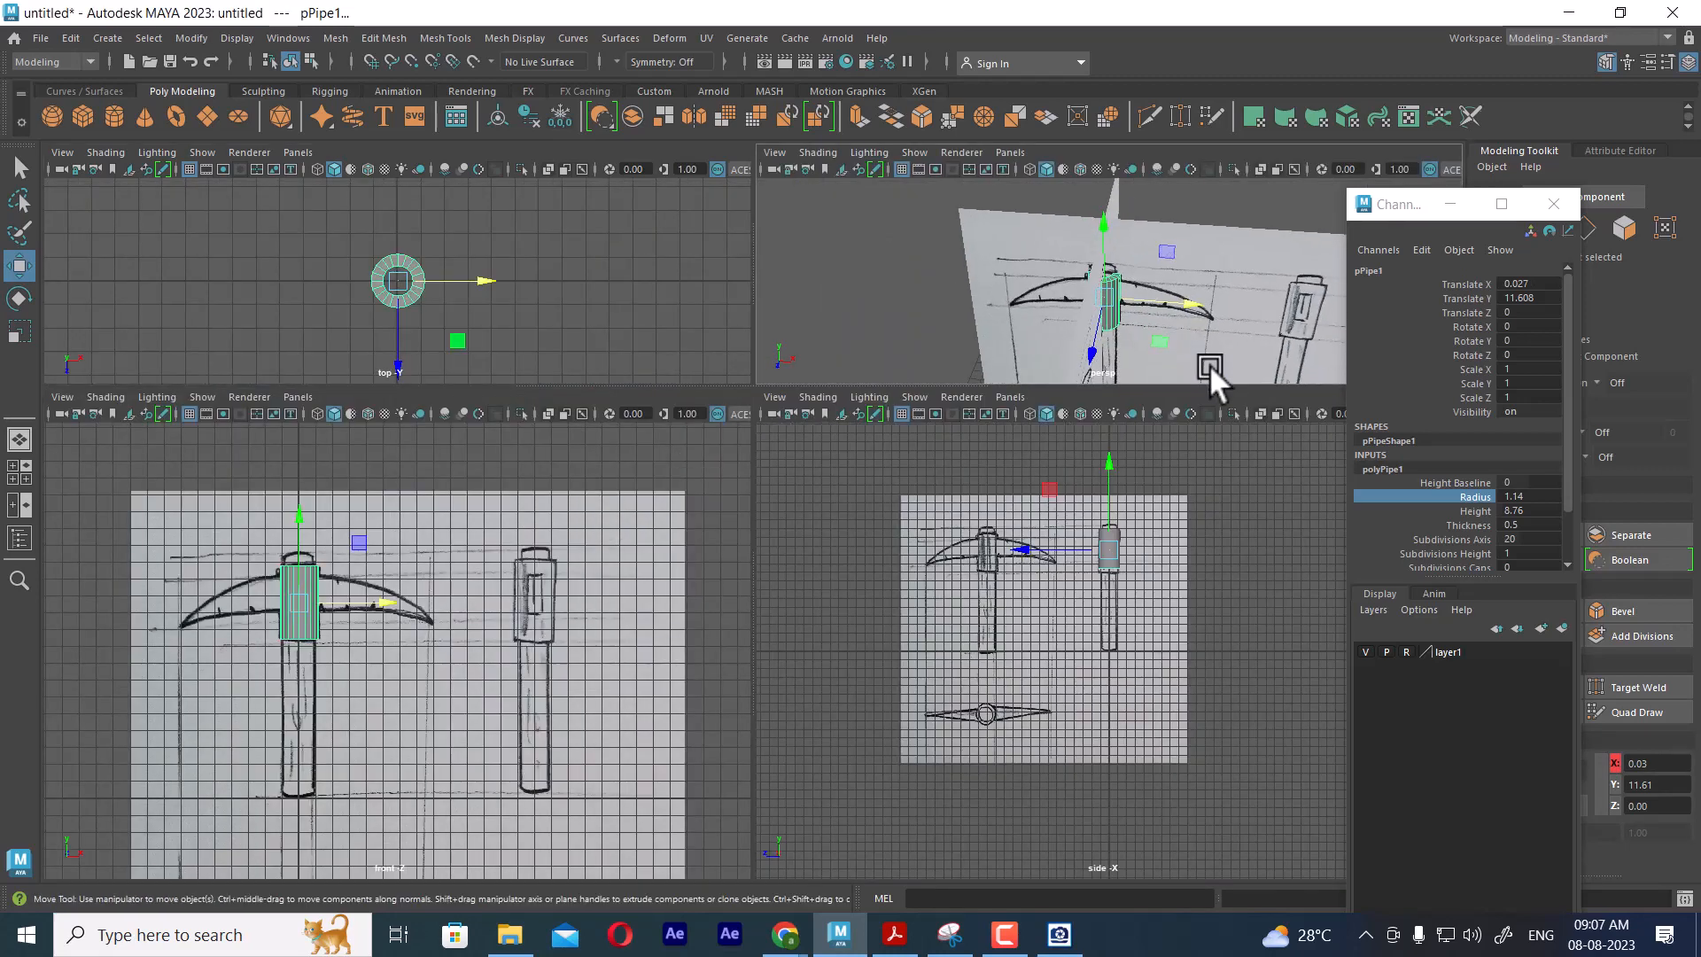
{"action": "key", "text": "space"}
{"action": "left_click_drag", "start_coordinate": [1092, 395], "coordinate": [911, 513], "text": "alt"}
{"action": "right_click_drag", "start_coordinate": [911, 513], "coordinate": [1334, 624], "text": "alt"}
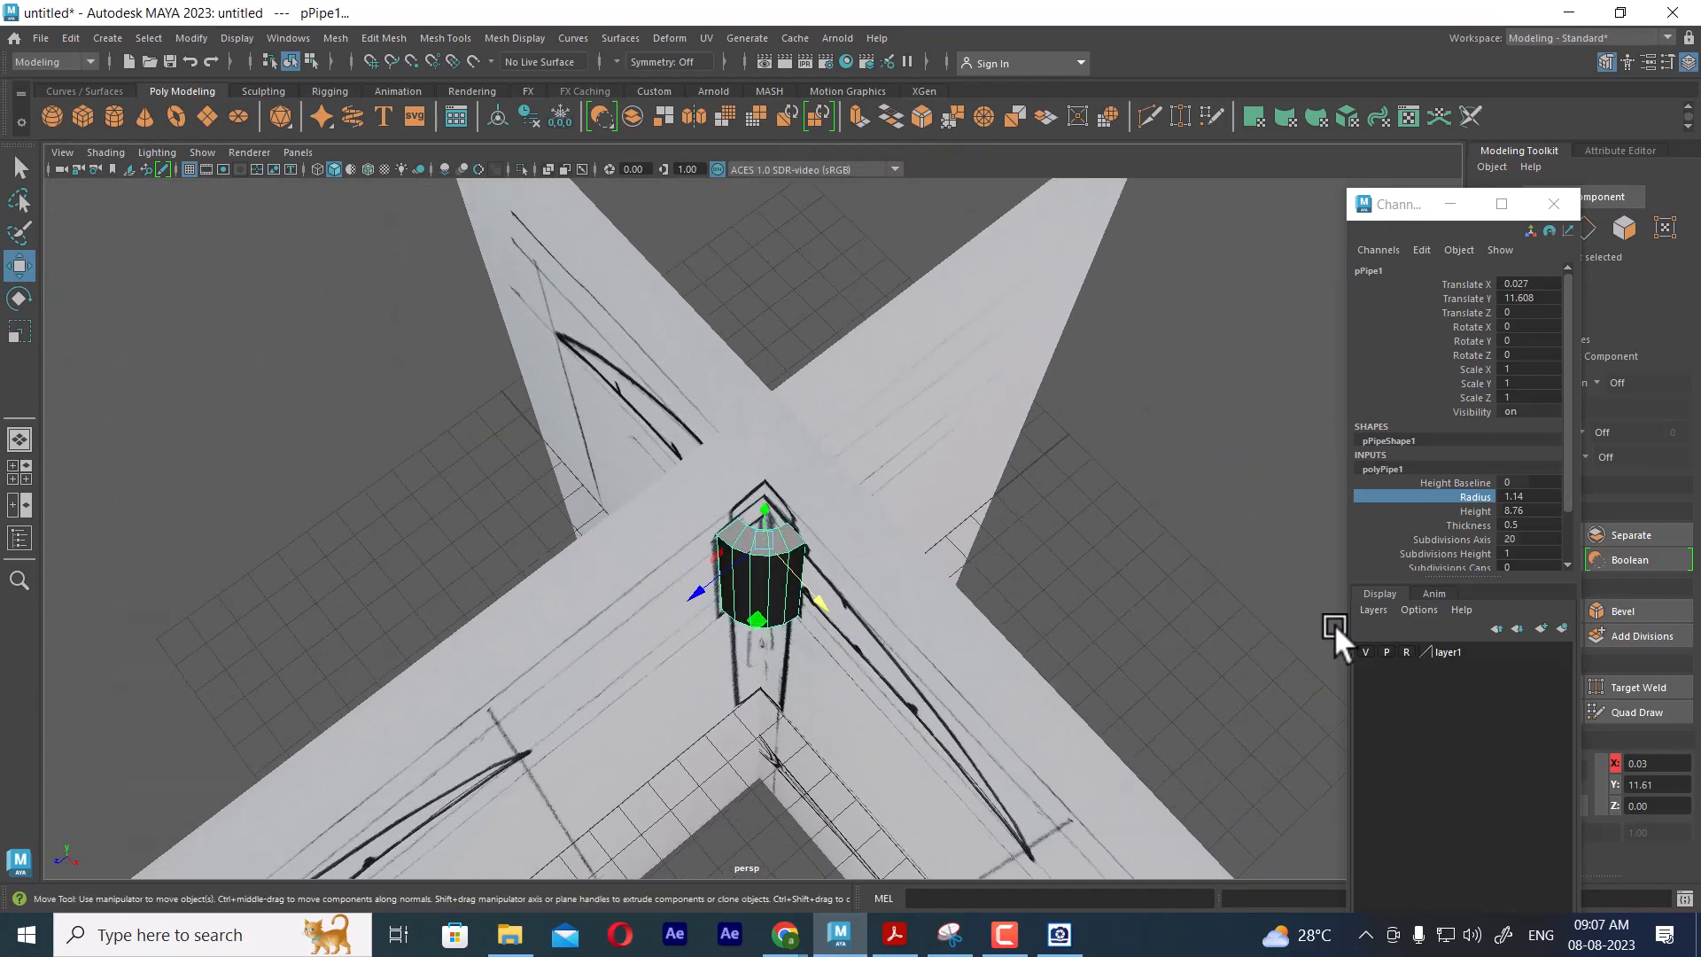
{"action": "left_click", "coordinate": [1470, 525]}
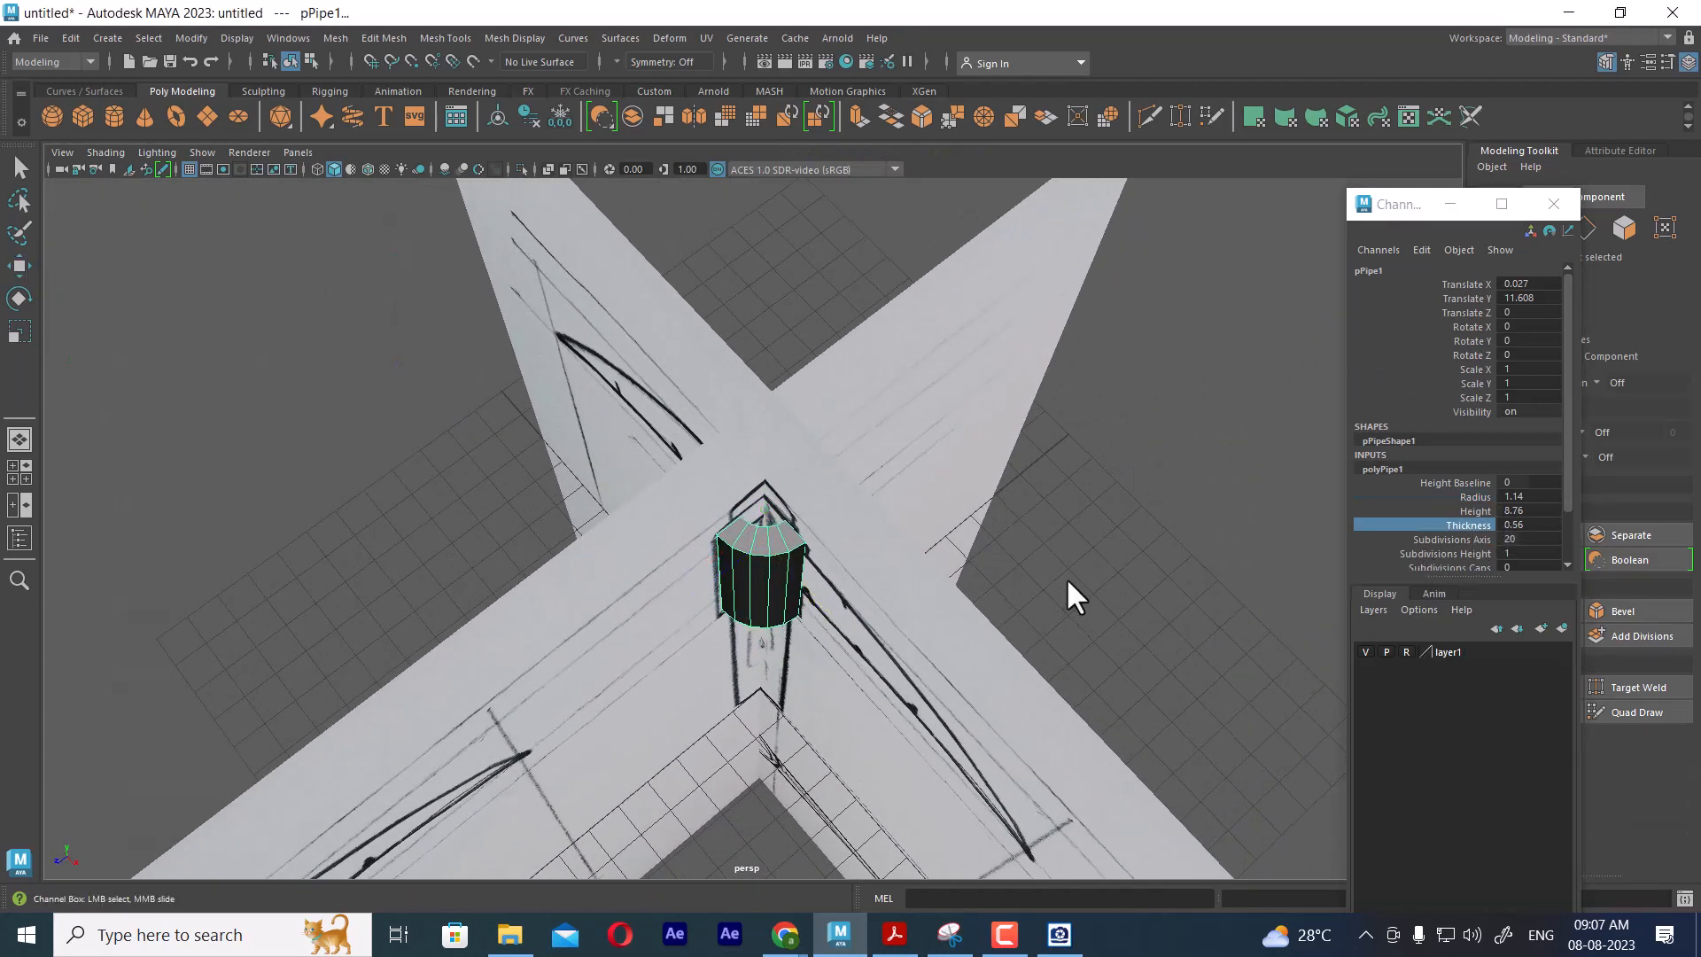
{"action": "middle_click_drag", "start_coordinate": [1065, 577], "coordinate": [1028, 584]}
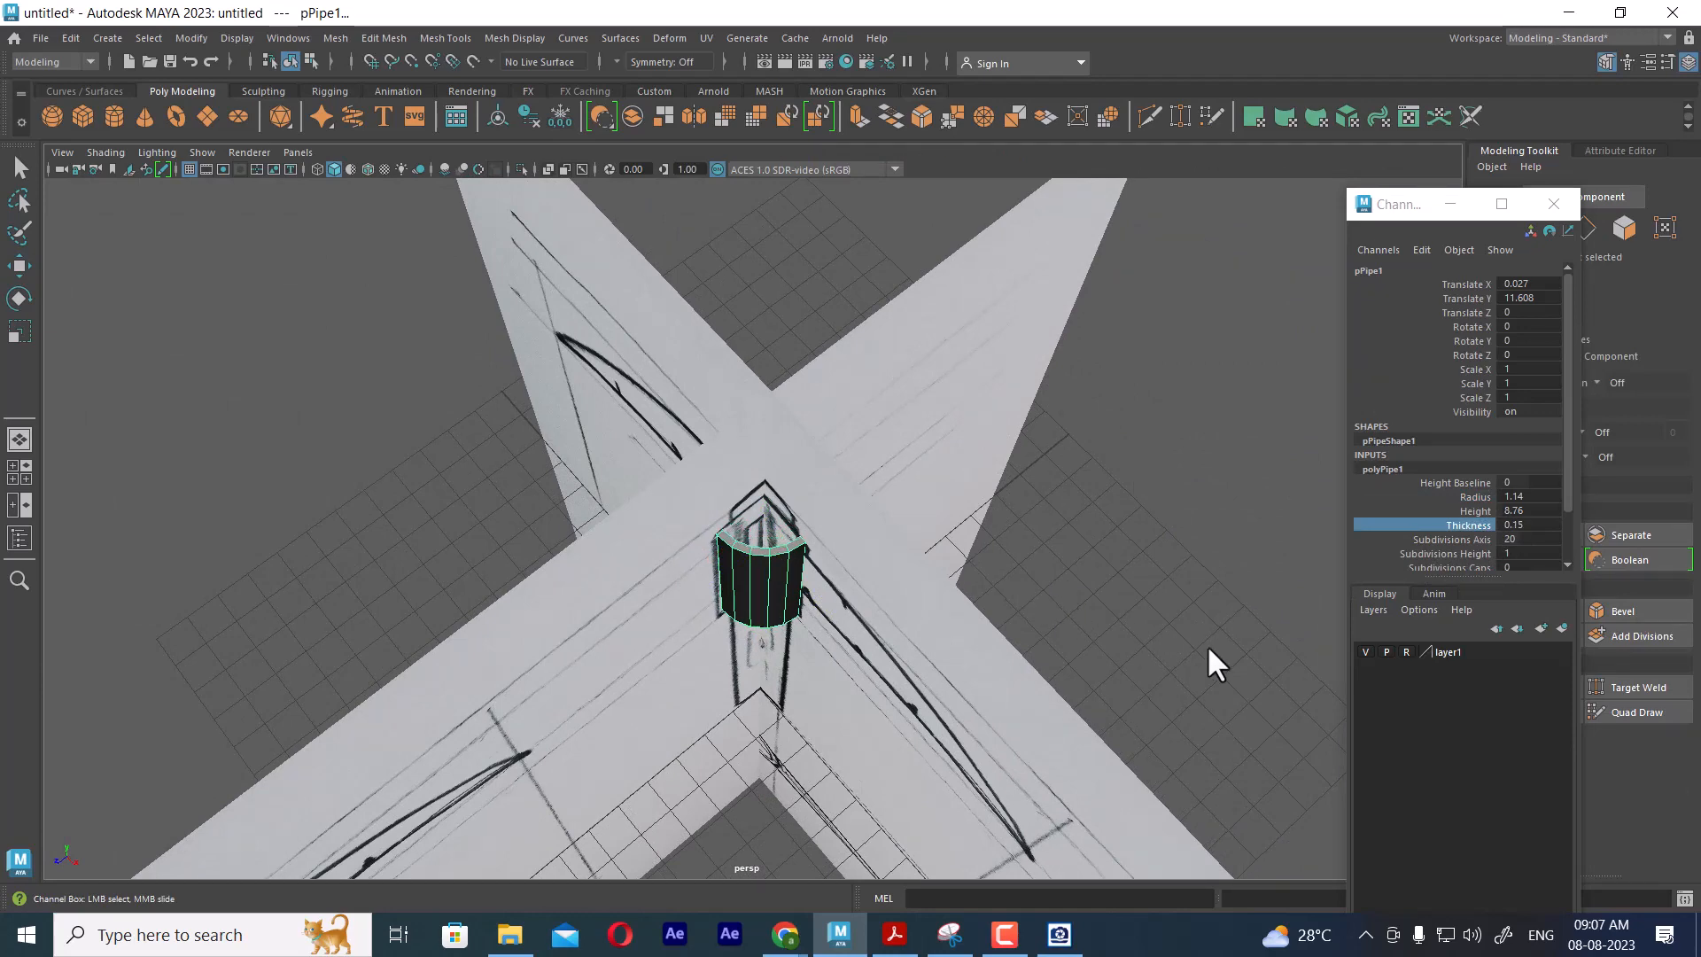
Examine how the thin pipe fits around the handle in the perspective and front views
{"action": "left_click_drag", "start_coordinate": [1161, 615], "coordinate": [1153, 571], "text": "alt"}
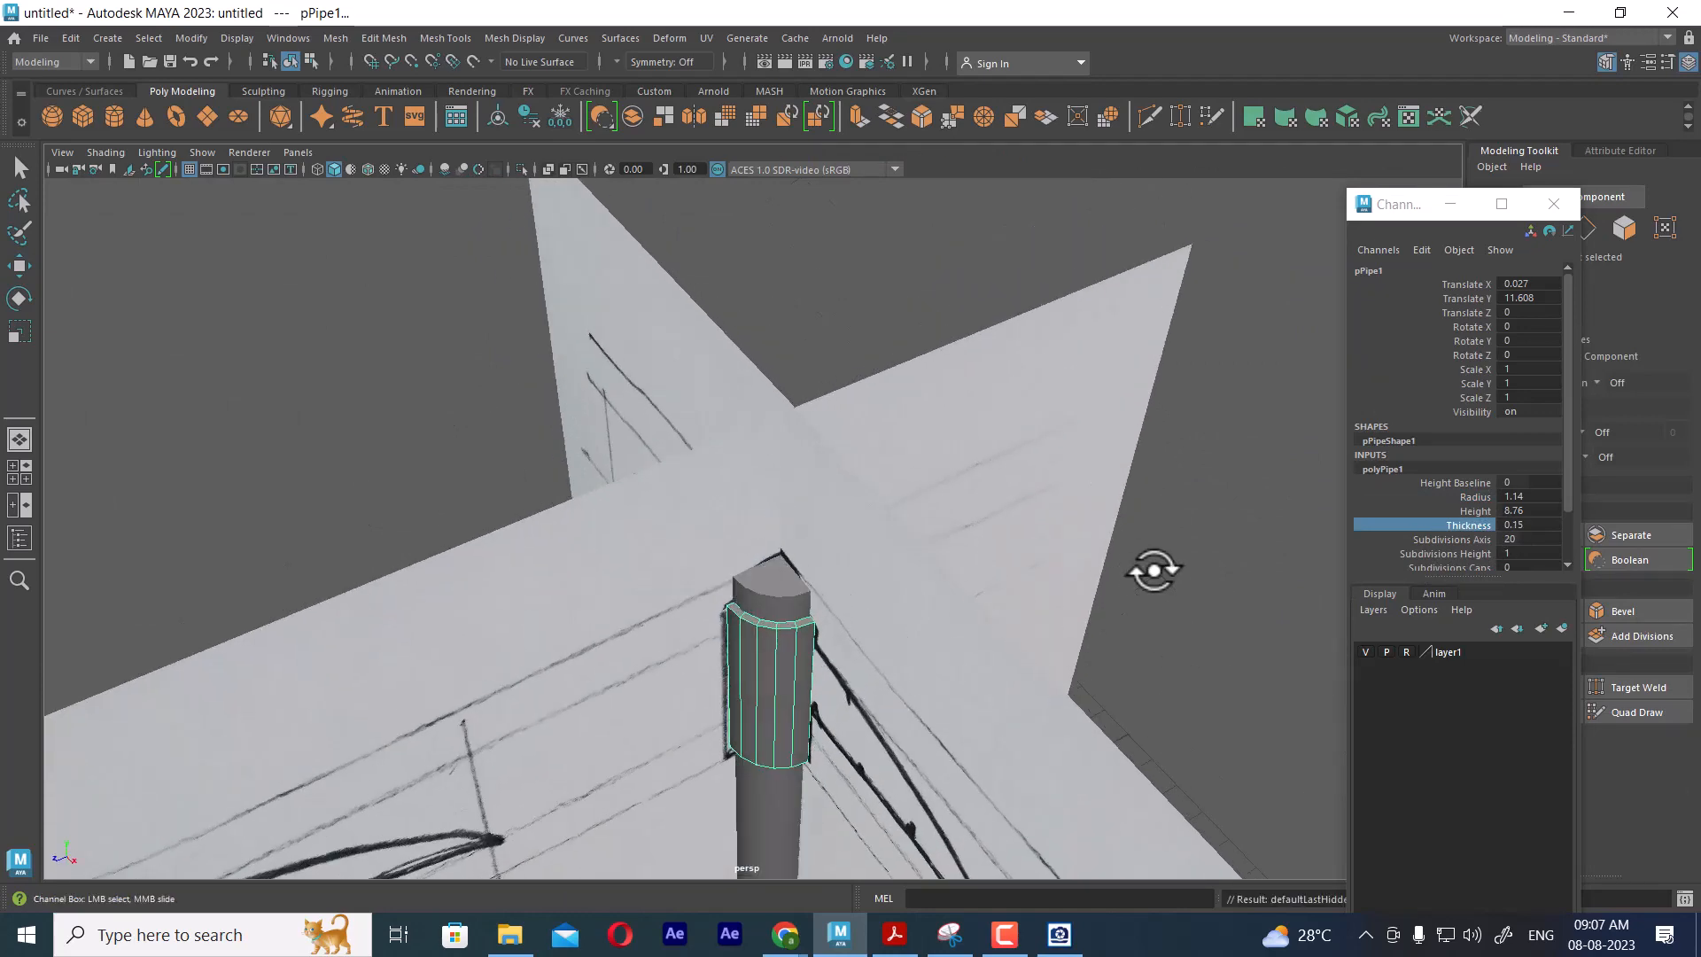
{"action": "left_click_drag", "start_coordinate": [1142, 634], "coordinate": [1109, 595], "text": "alt"}
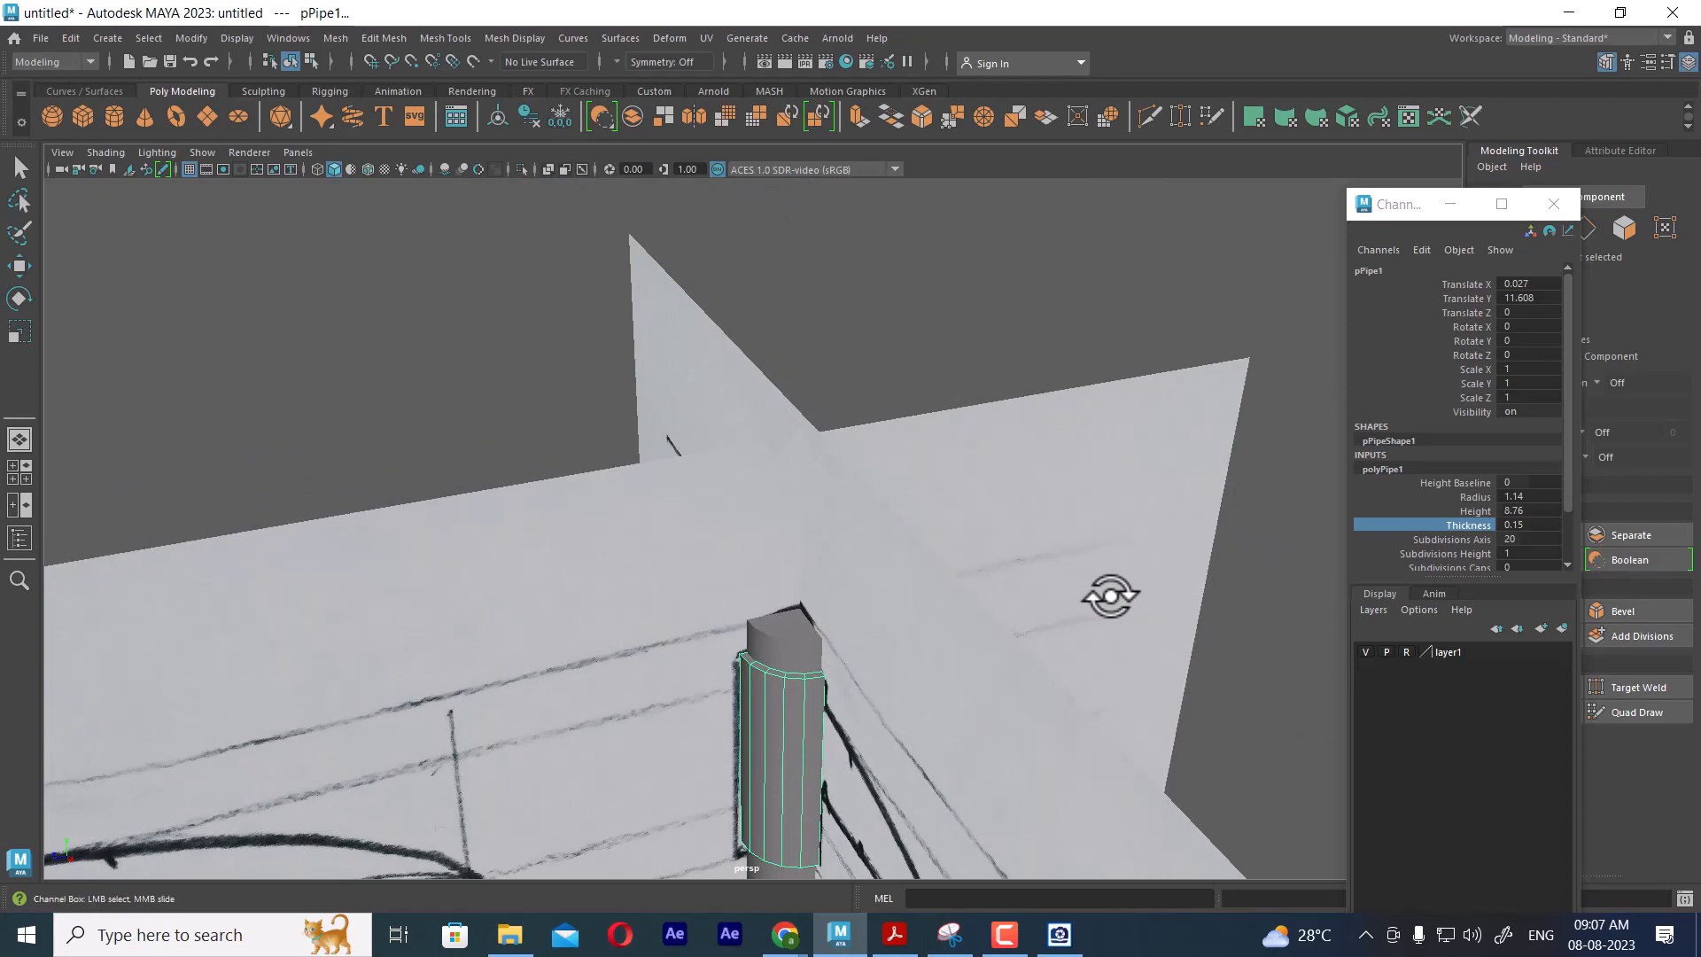
{"action": "right_click_drag", "start_coordinate": [1071, 643], "coordinate": [919, 514], "text": "alt"}
{"action": "middle_click_drag", "start_coordinate": [886, 653], "coordinate": [945, 501], "text": "alt"}
{"action": "left_click_drag", "start_coordinate": [944, 502], "coordinate": [915, 653], "text": "alt"}
{"action": "key", "text": "space"}
{"action": "left_click_drag", "start_coordinate": [926, 572], "coordinate": [927, 630]}
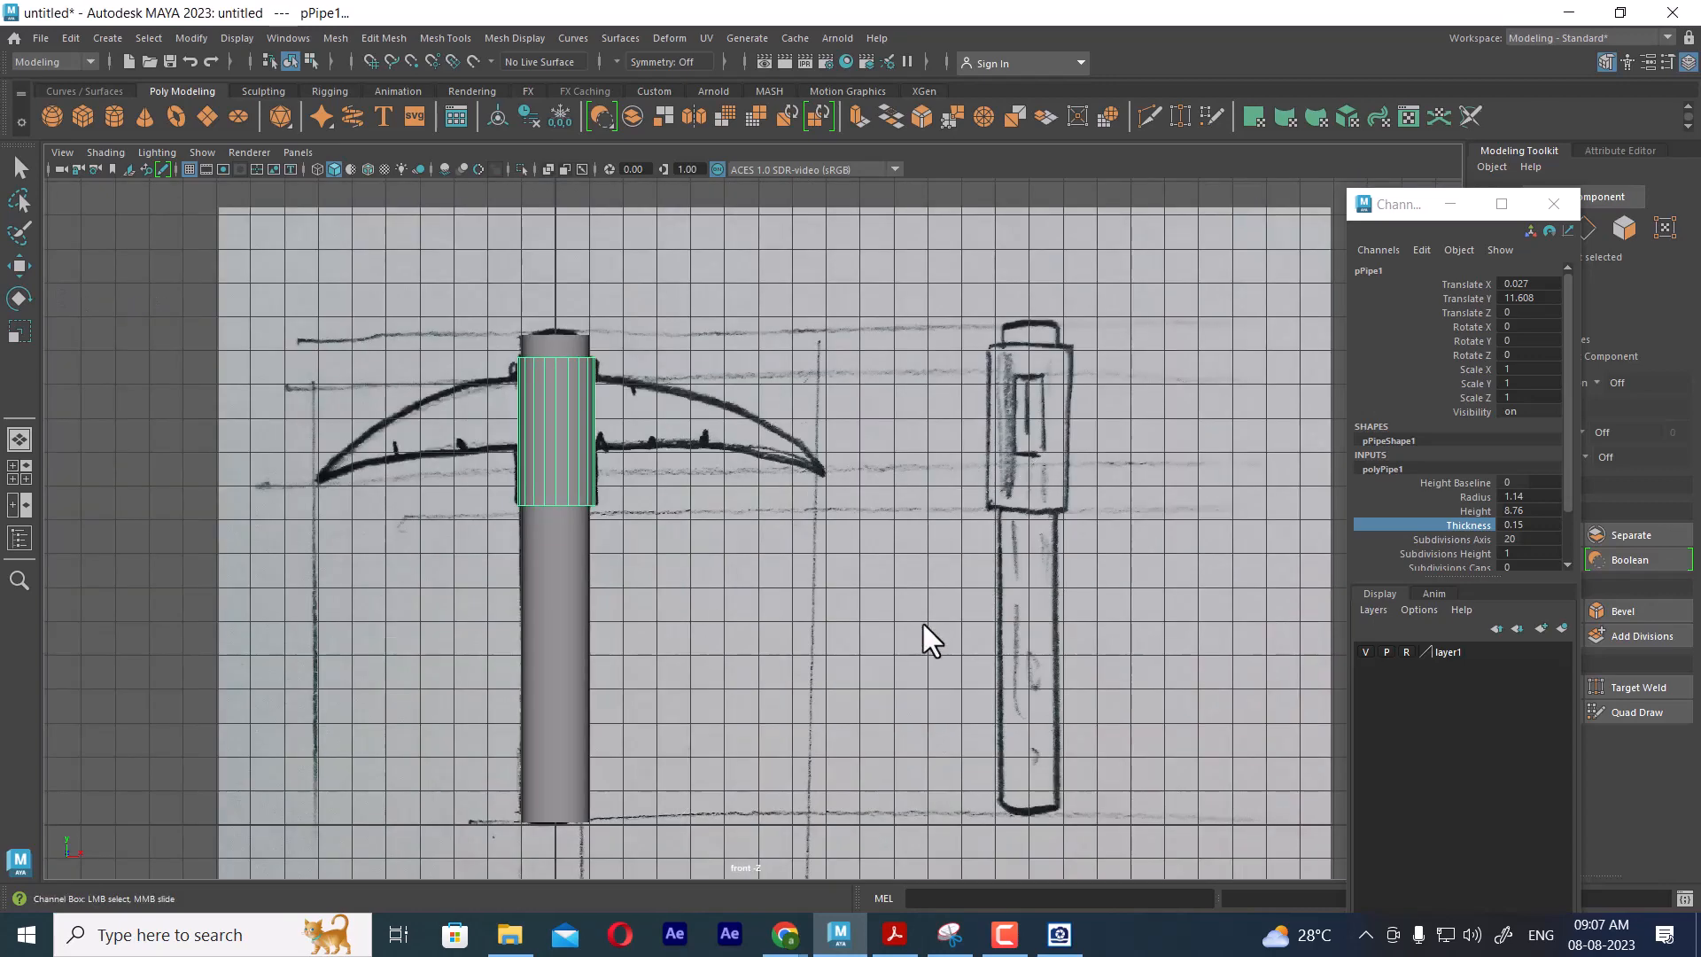
Close the floating Channel Box and delete the pasted cylinder set aside beyond the reference planes
{"action": "left_click", "coordinate": [1552, 204]}
{"action": "key", "text": "w"}
{"action": "key", "text": "space"}
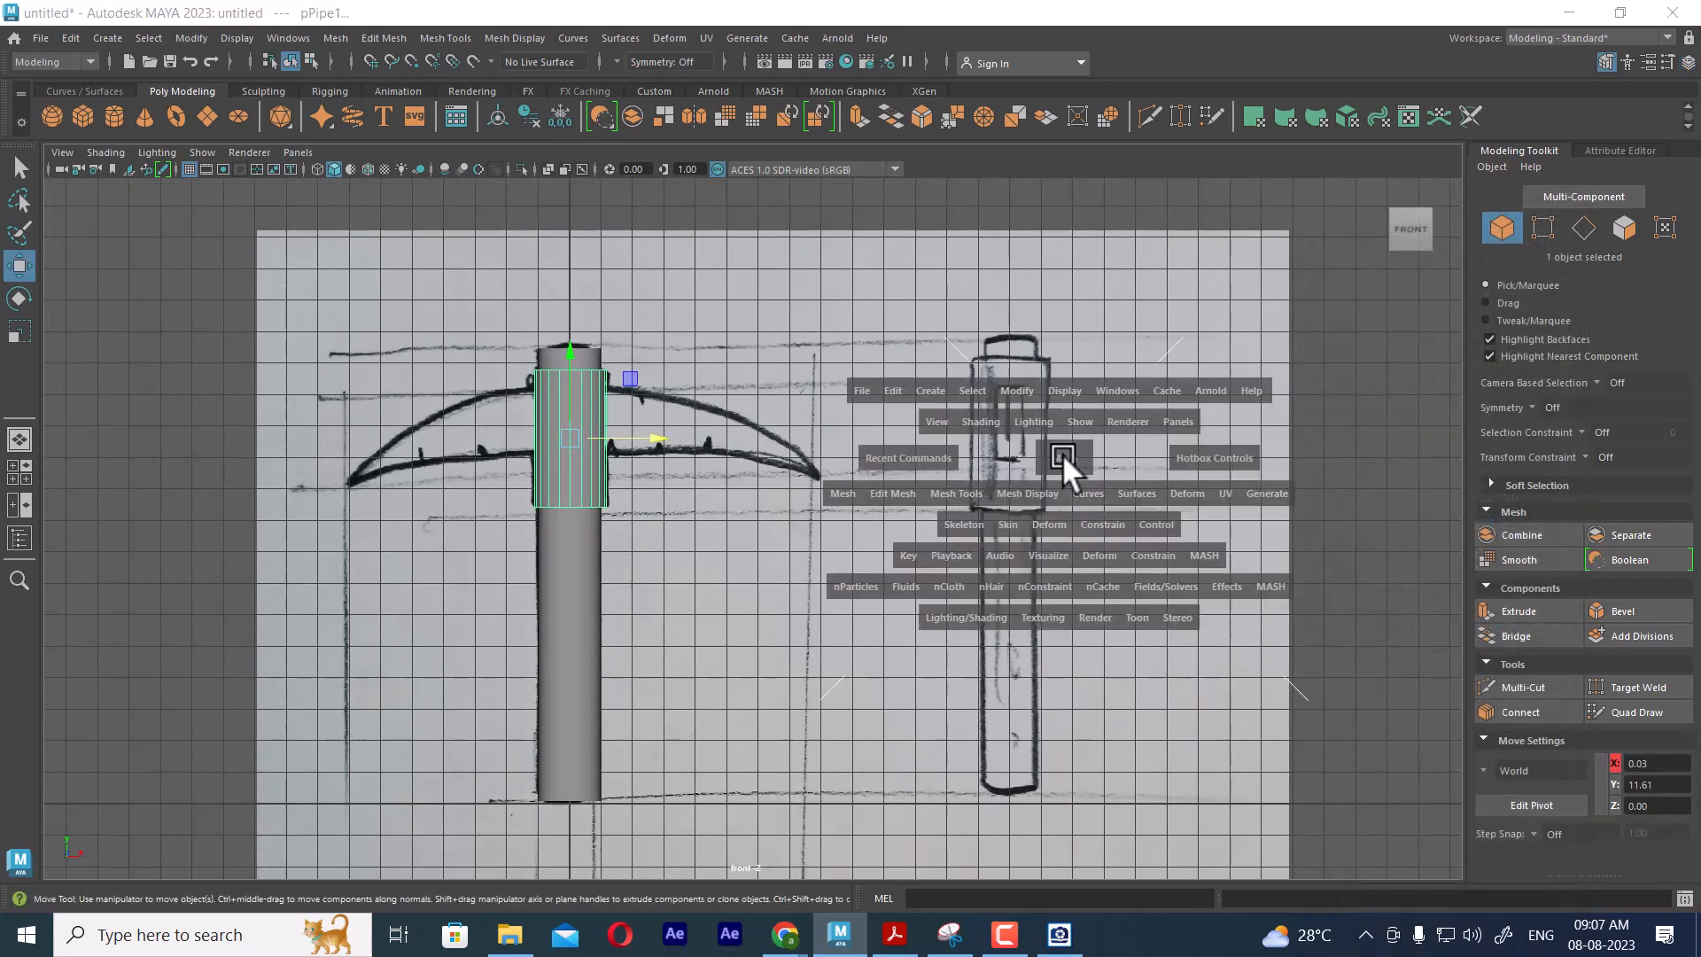
{"action": "scroll", "coordinate": [1084, 620], "scroll_direction": "up", "scroll_amount": 1}
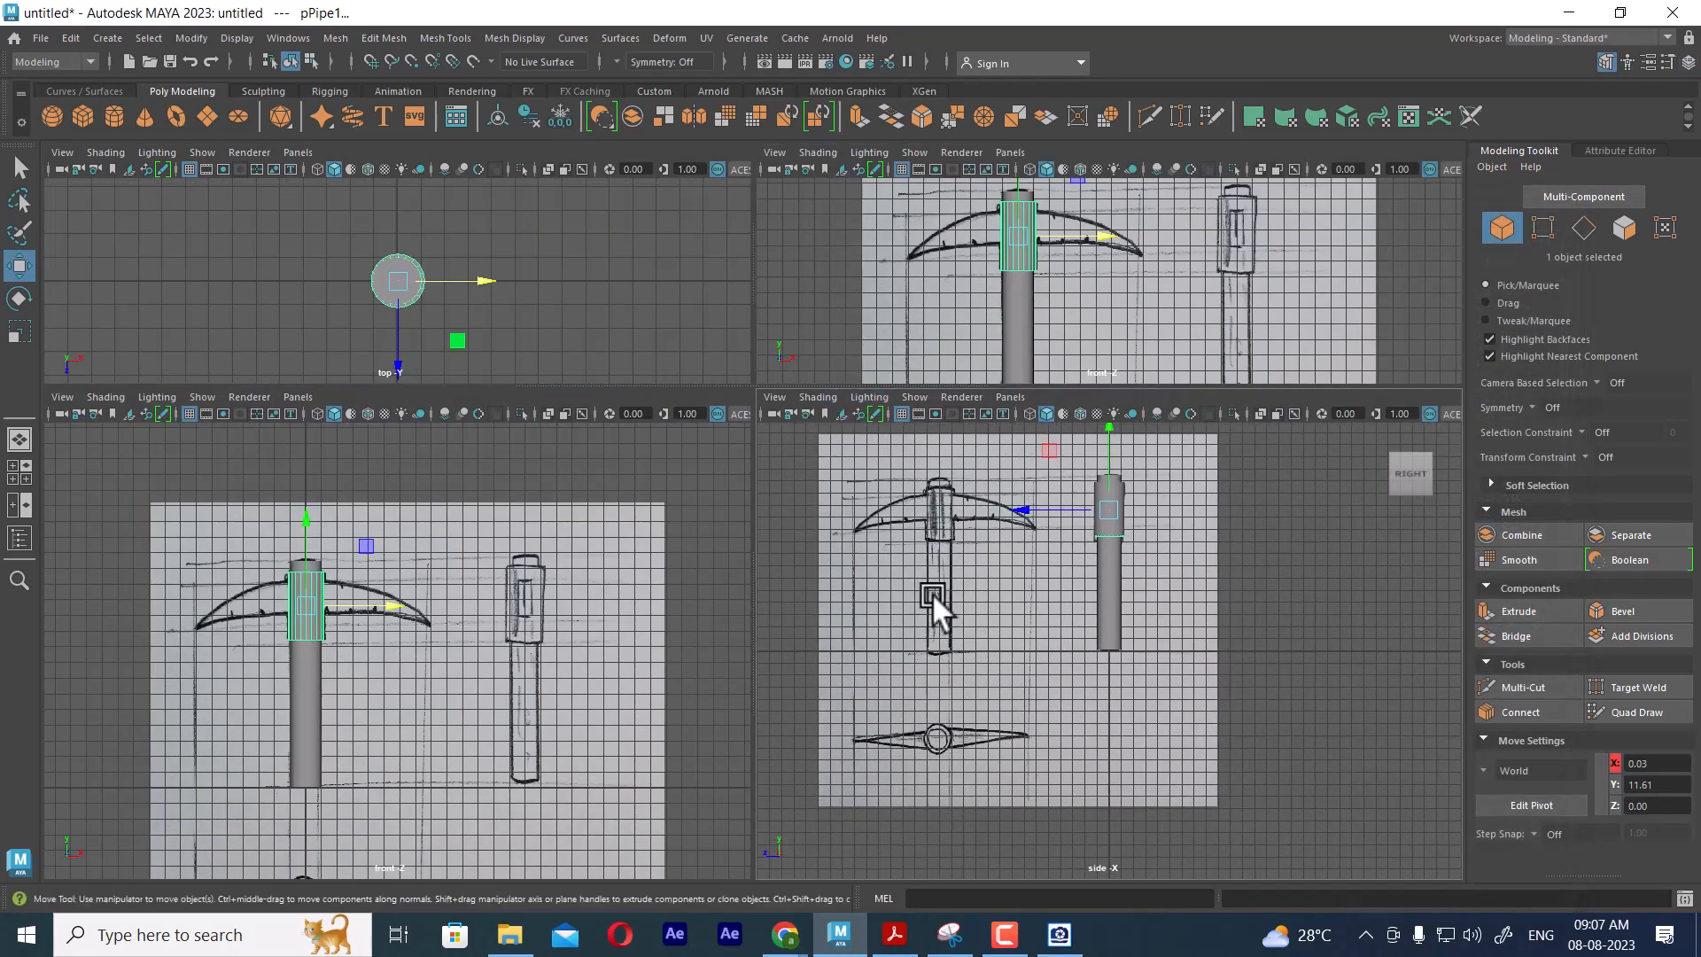
{"action": "scroll", "coordinate": [974, 633], "scroll_direction": "up", "scroll_amount": 3}
{"action": "scroll", "coordinate": [1020, 673], "scroll_direction": "up", "scroll_amount": 2}
{"action": "scroll", "coordinate": [1229, 279], "scroll_direction": "down", "scroll_amount": 3}
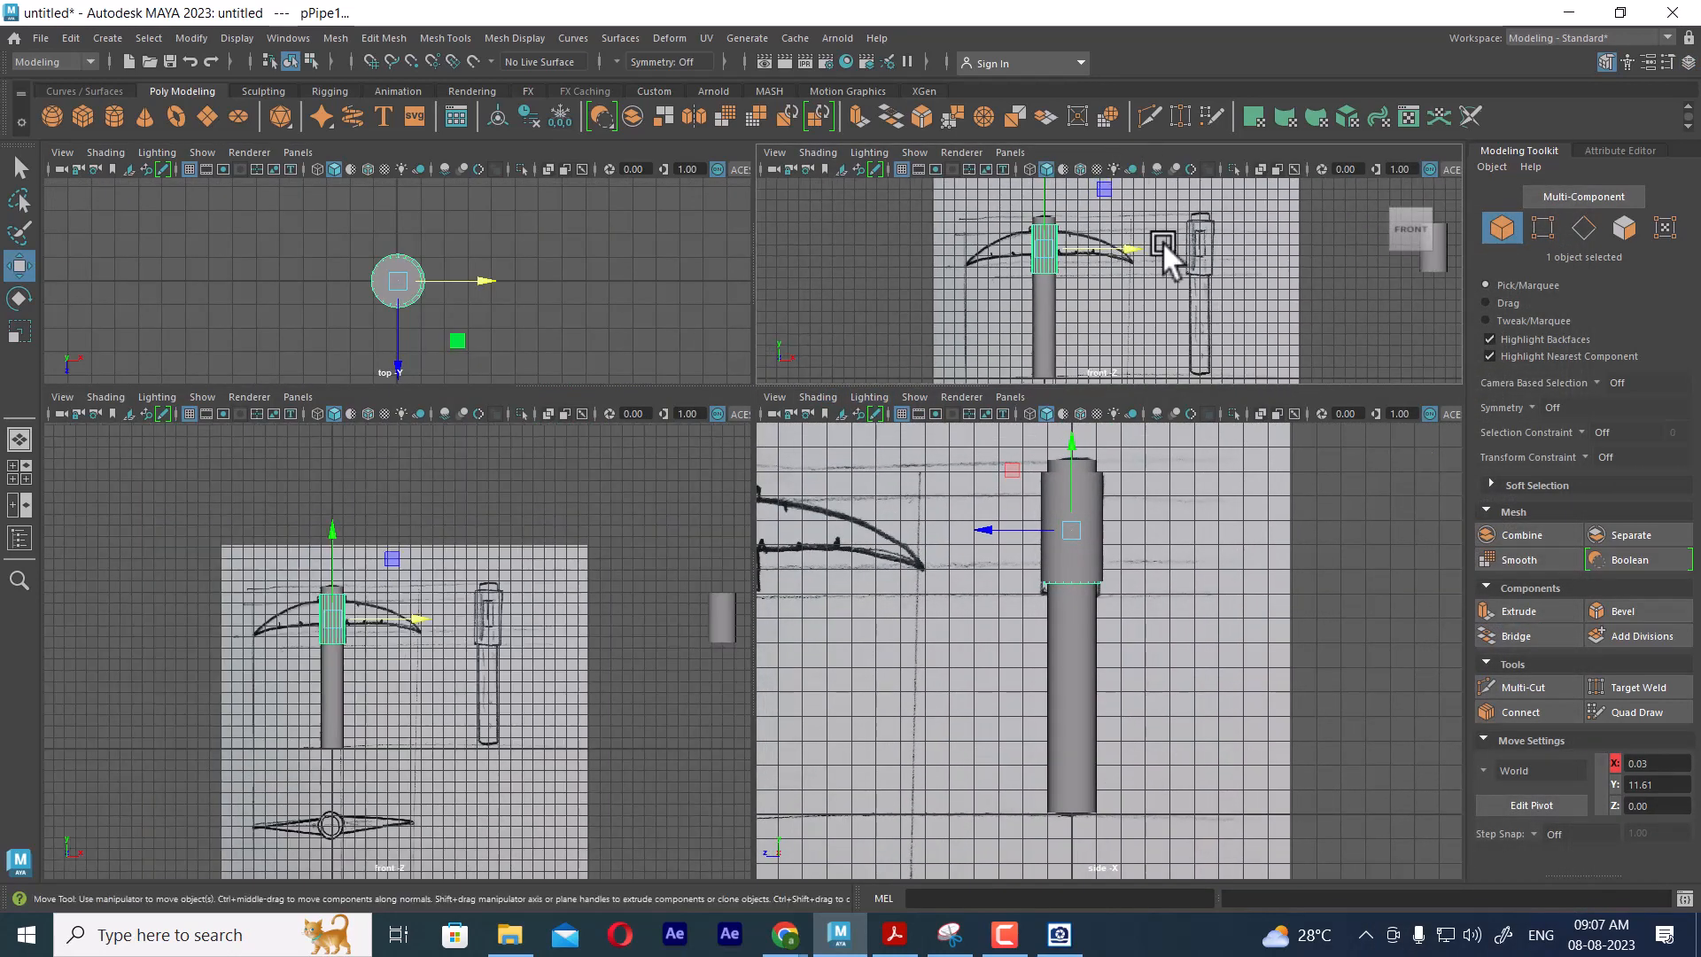
{"action": "left_click", "coordinate": [1293, 253]}
{"action": "key", "text": "Delete"}
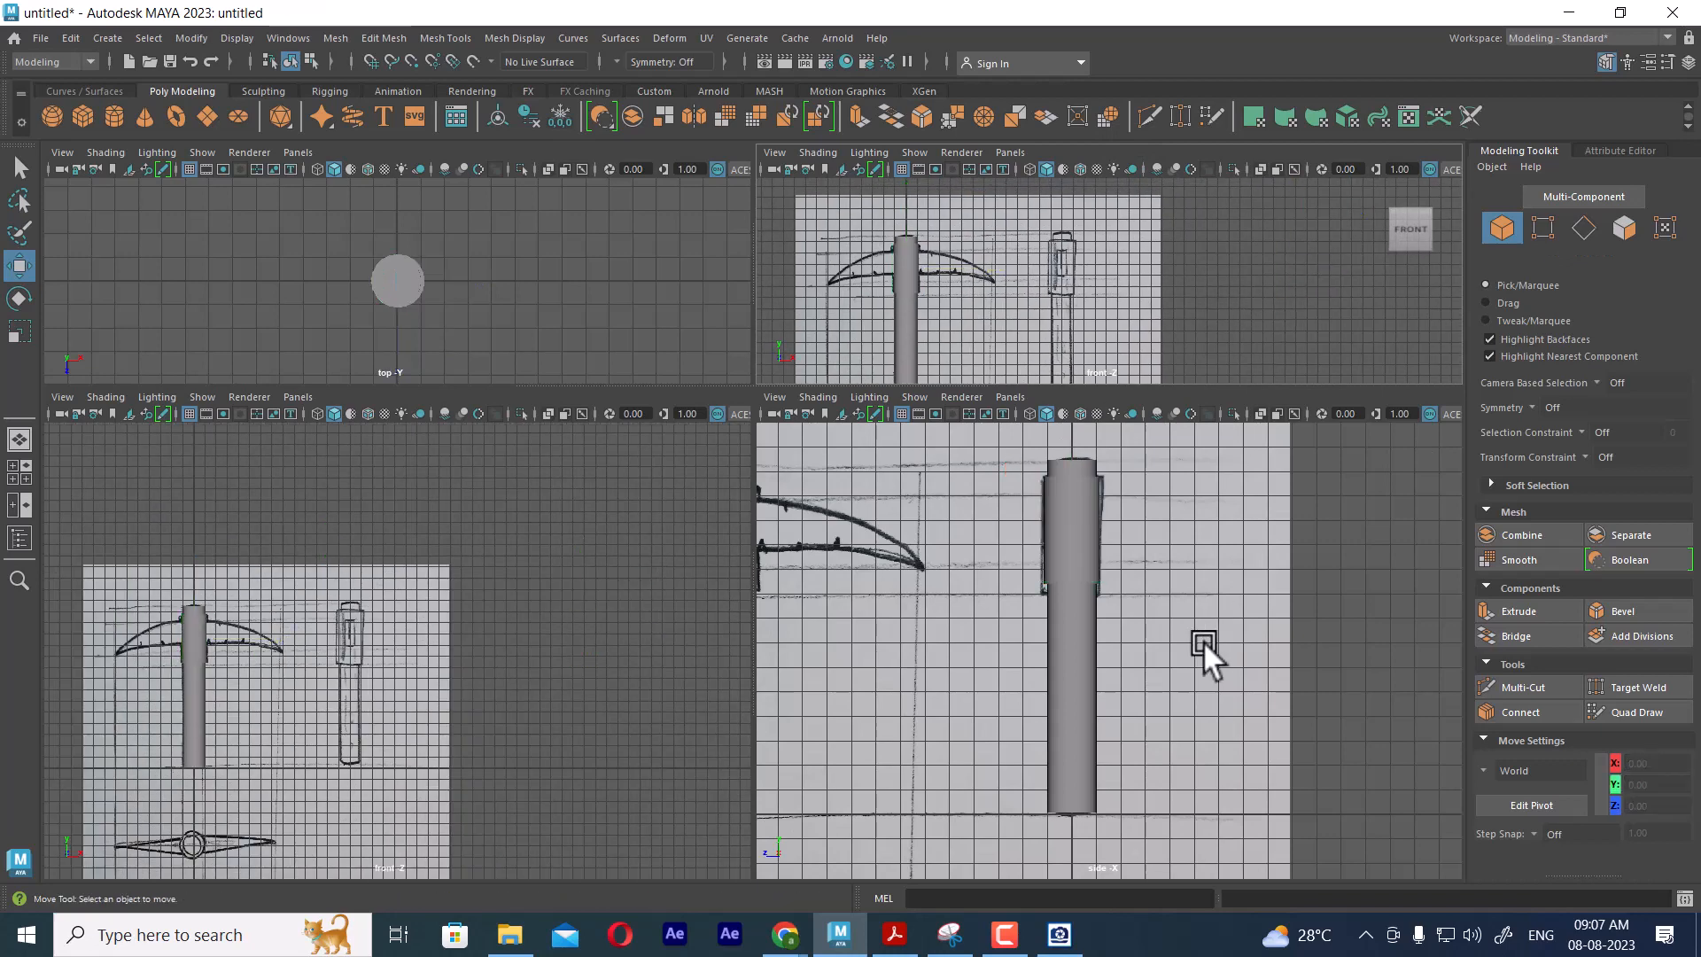
Switch the pipe to face selection and select four adjacent outer faces on its negative X side
{"action": "left_click", "coordinate": [1065, 539]}
{"action": "scroll", "coordinate": [528, 806], "scroll_direction": "up", "scroll_amount": 2}
{"action": "scroll", "coordinate": [466, 597], "scroll_direction": "up", "scroll_amount": 3}
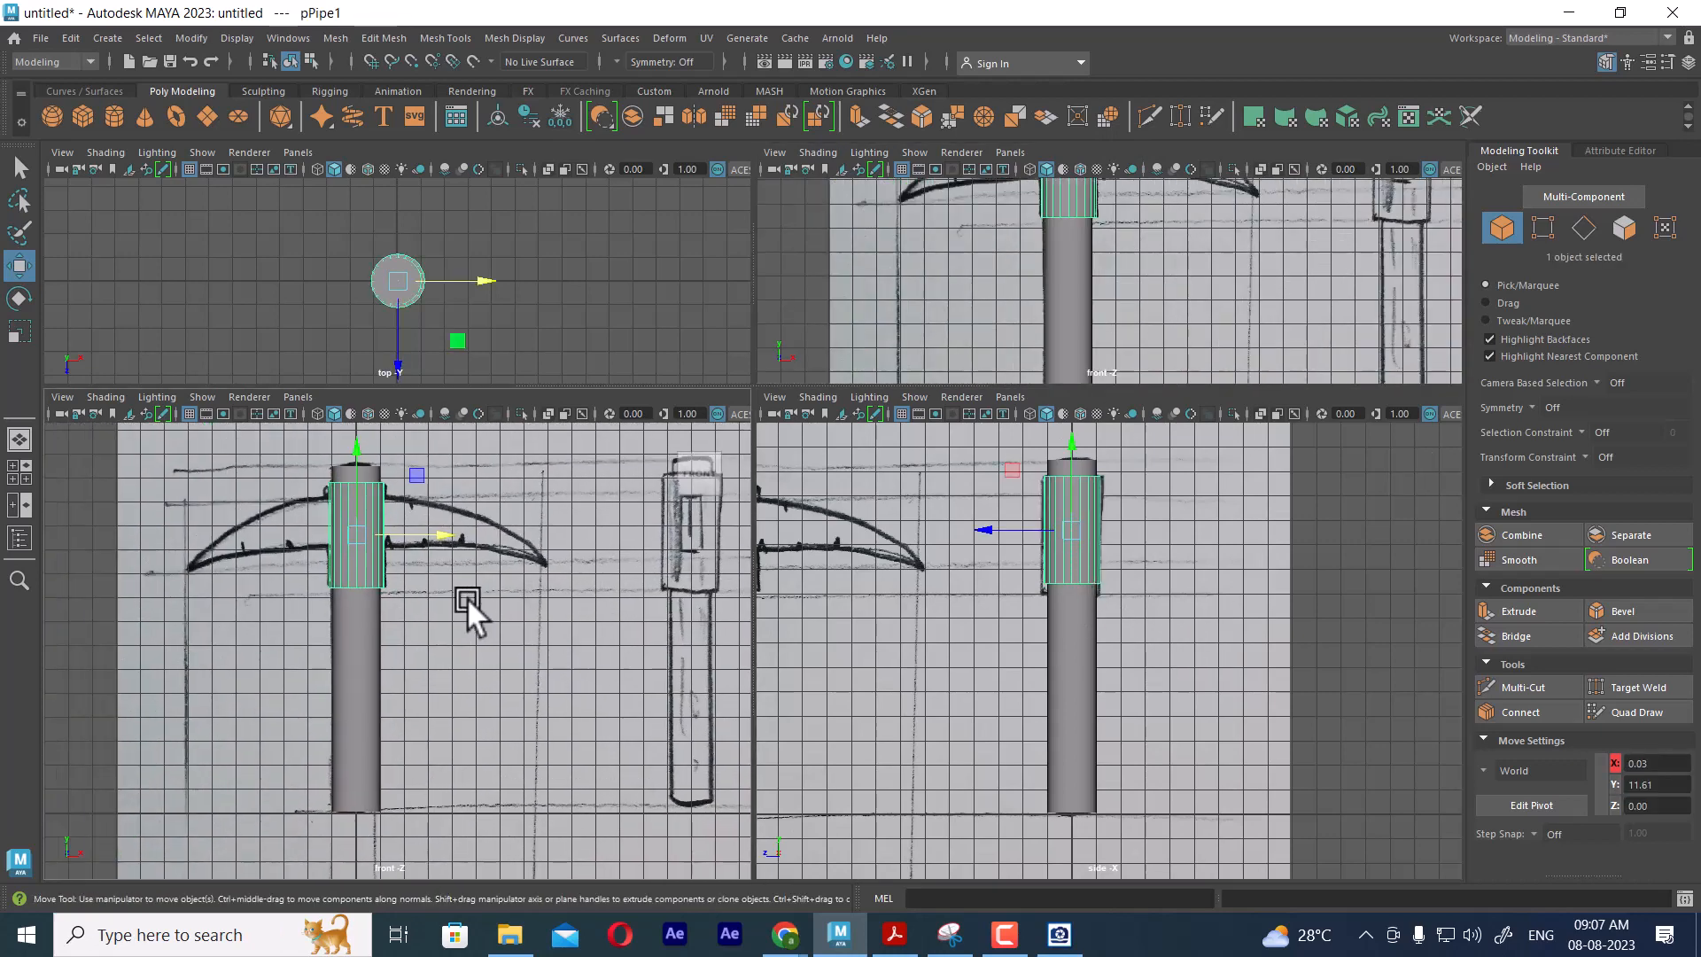
{"action": "scroll", "coordinate": [470, 628], "scroll_direction": "up", "scroll_amount": 2}
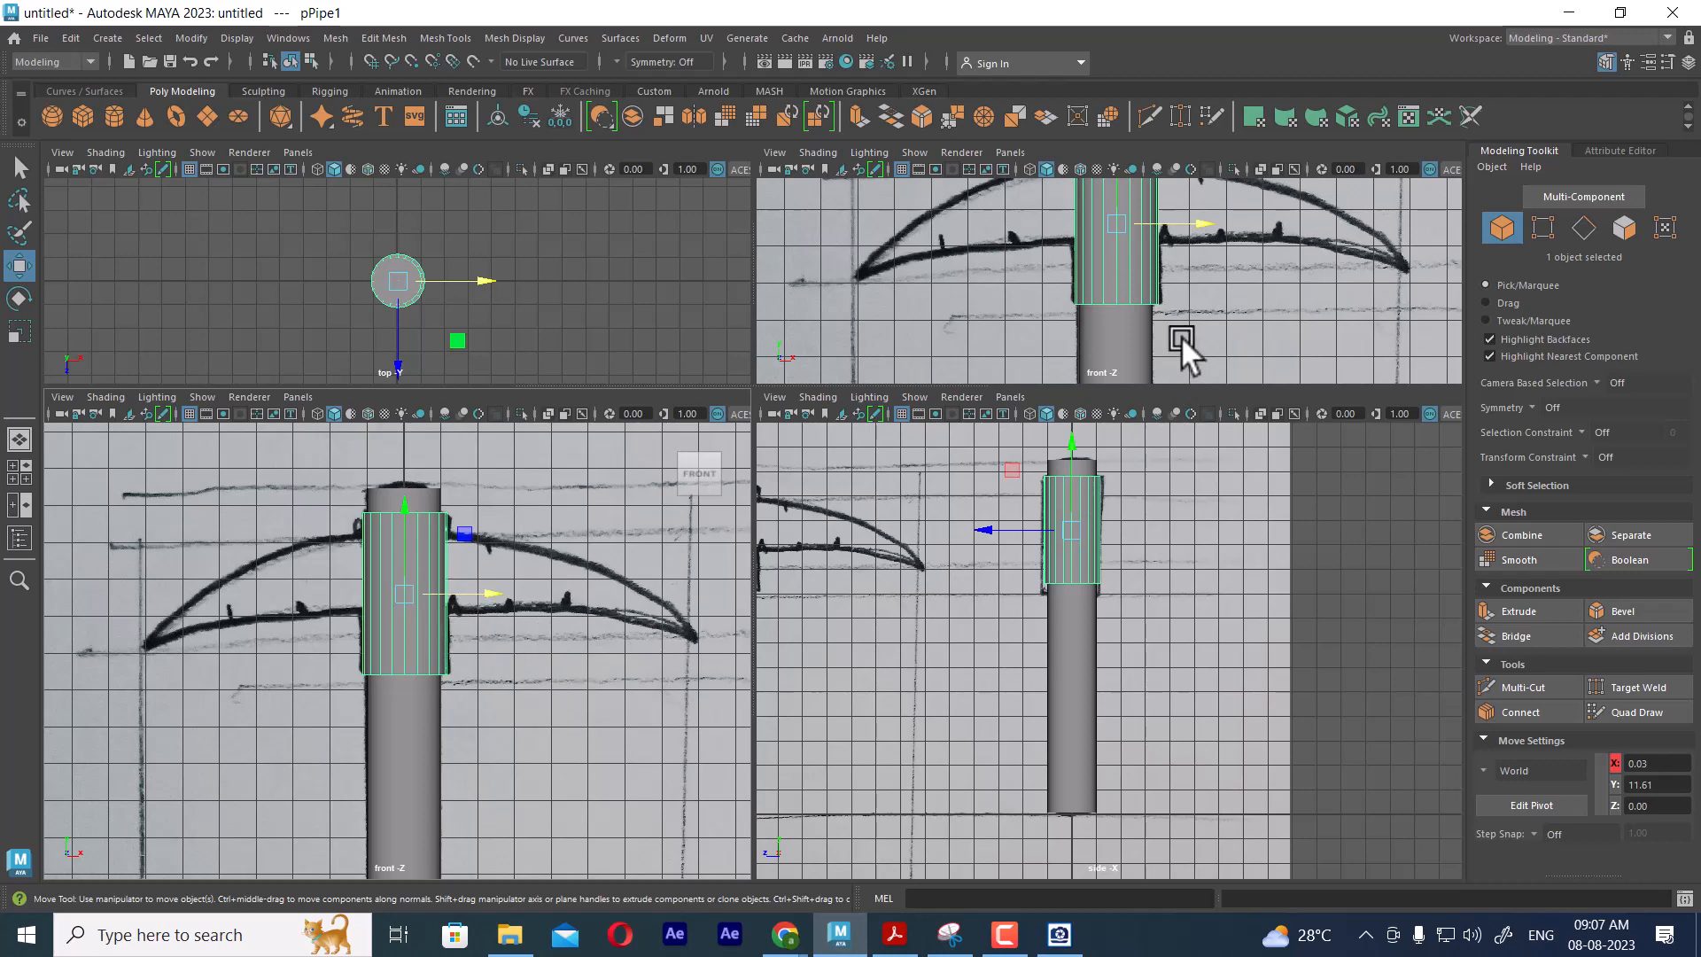
{"action": "right_click_drag", "start_coordinate": [1131, 262], "coordinate": [1134, 305]}
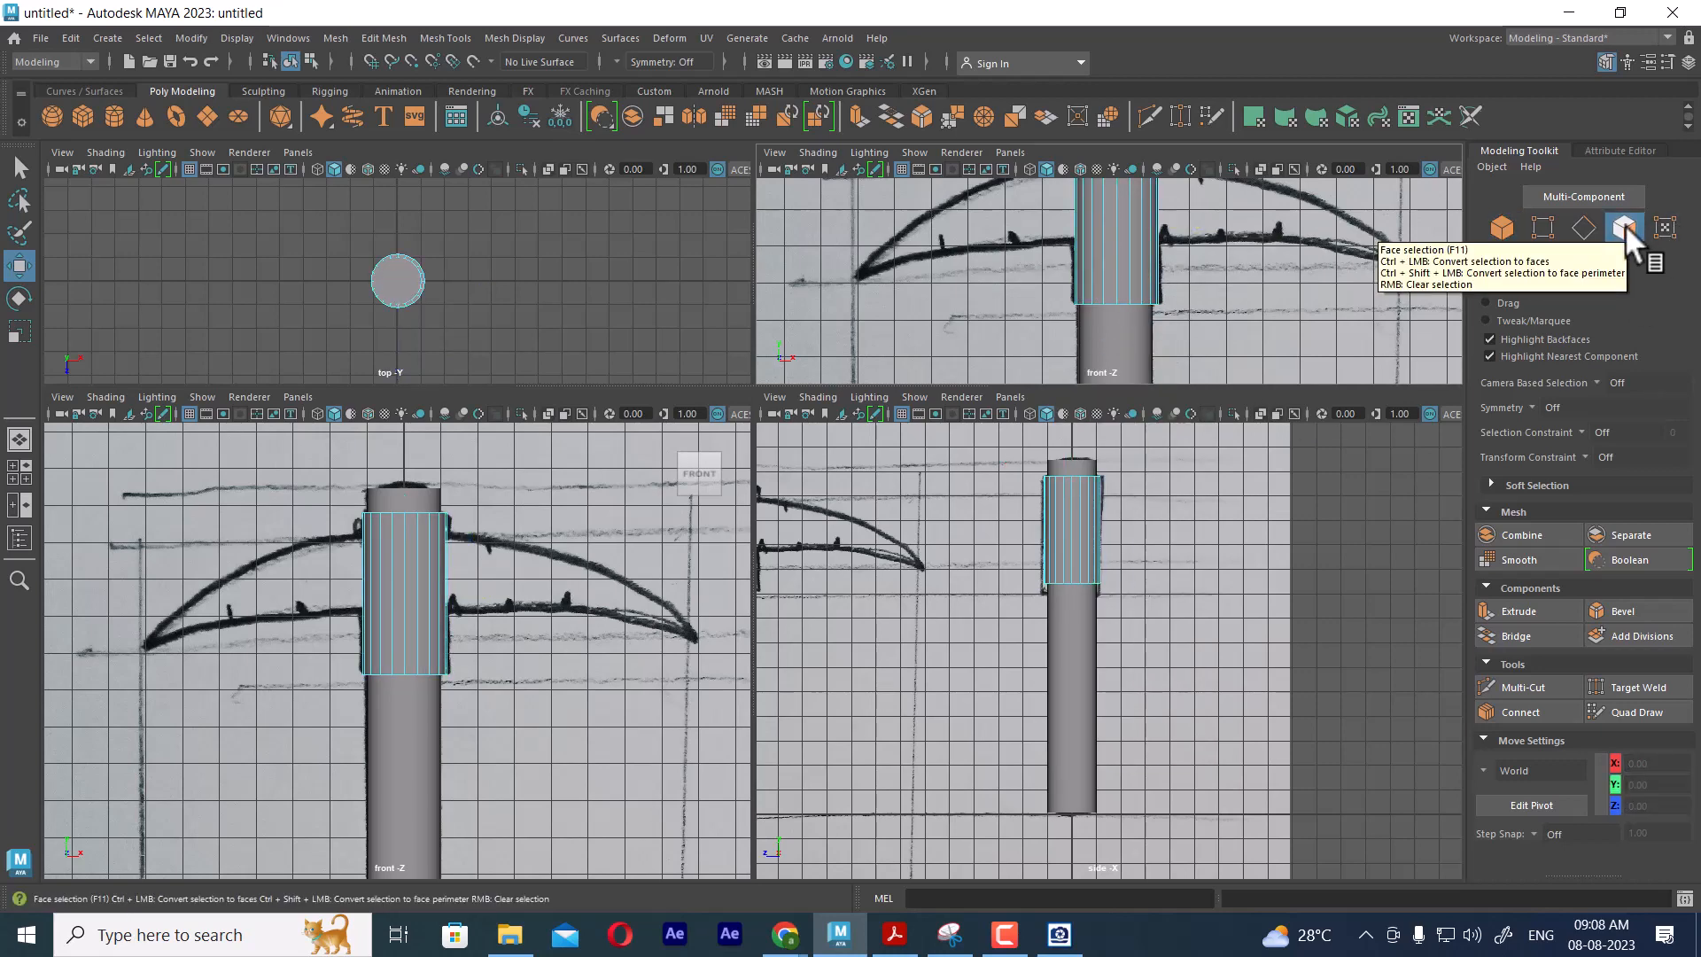
{"action": "scroll", "coordinate": [429, 784], "scroll_direction": "up", "scroll_amount": 5}
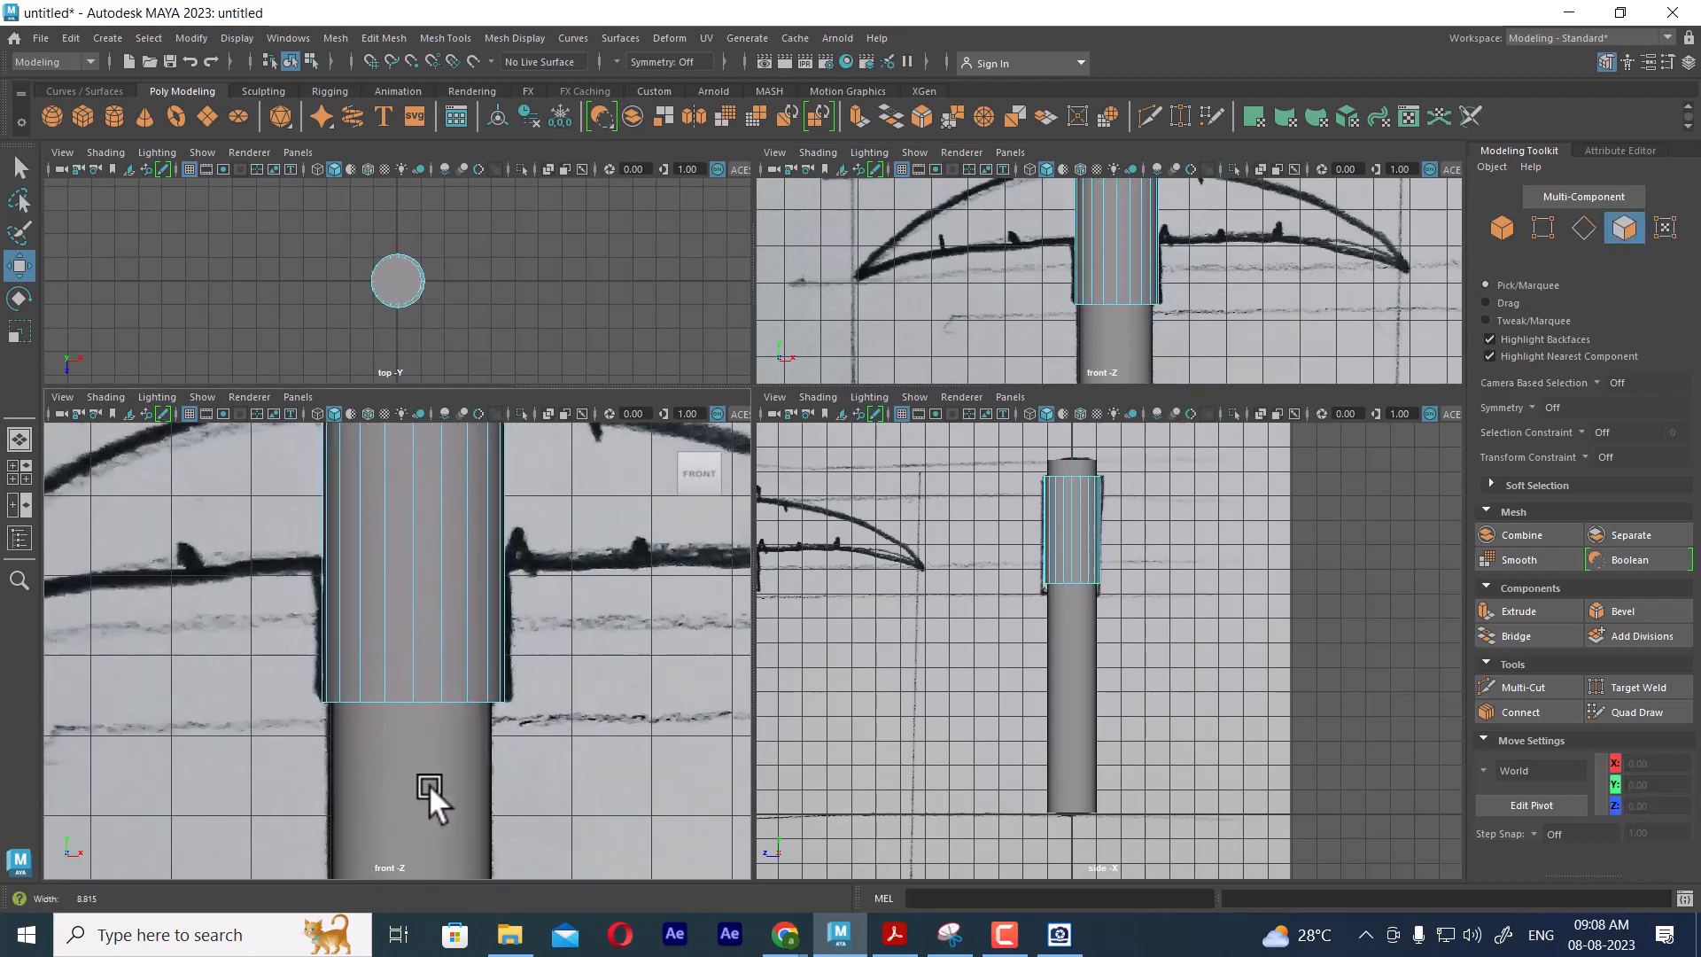
{"action": "left_click", "coordinate": [327, 535]}
{"action": "scroll", "coordinate": [1185, 264], "scroll_direction": "down", "scroll_amount": 3}
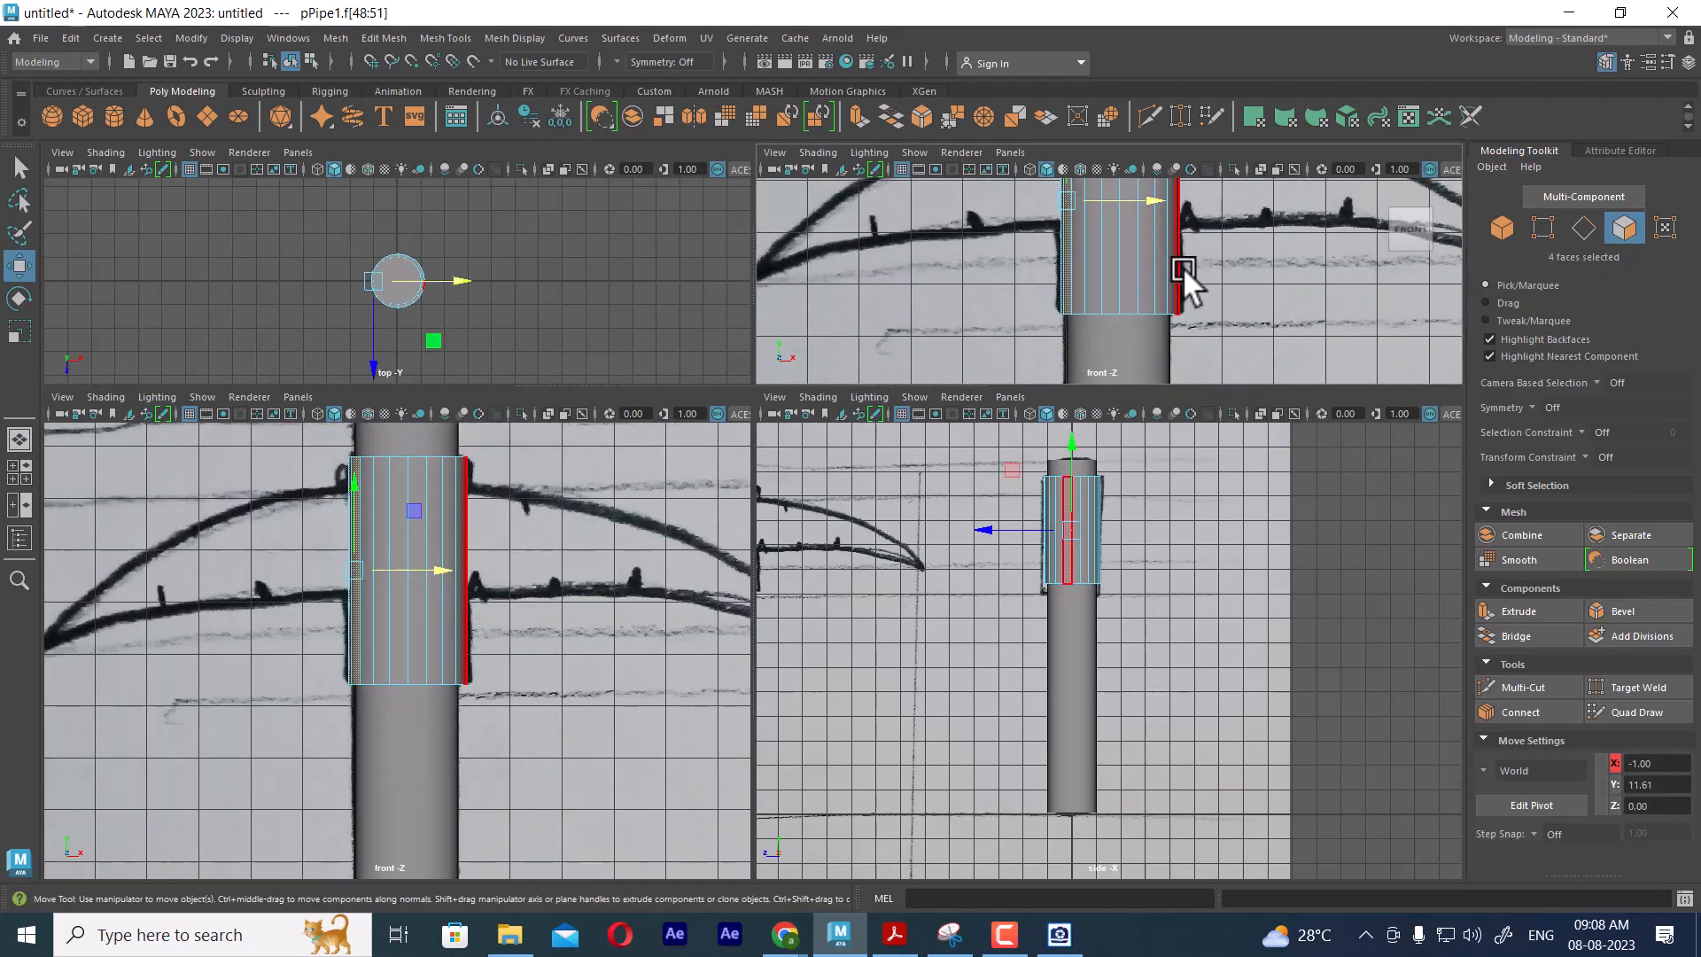
Show the full-size perspective view, reopen the floating Channel Box and hide the reference planes' layer1
{"action": "key", "text": "space"}
{"action": "key", "text": "space"}
{"action": "left_click_drag", "start_coordinate": [1145, 344], "coordinate": [872, 413]}
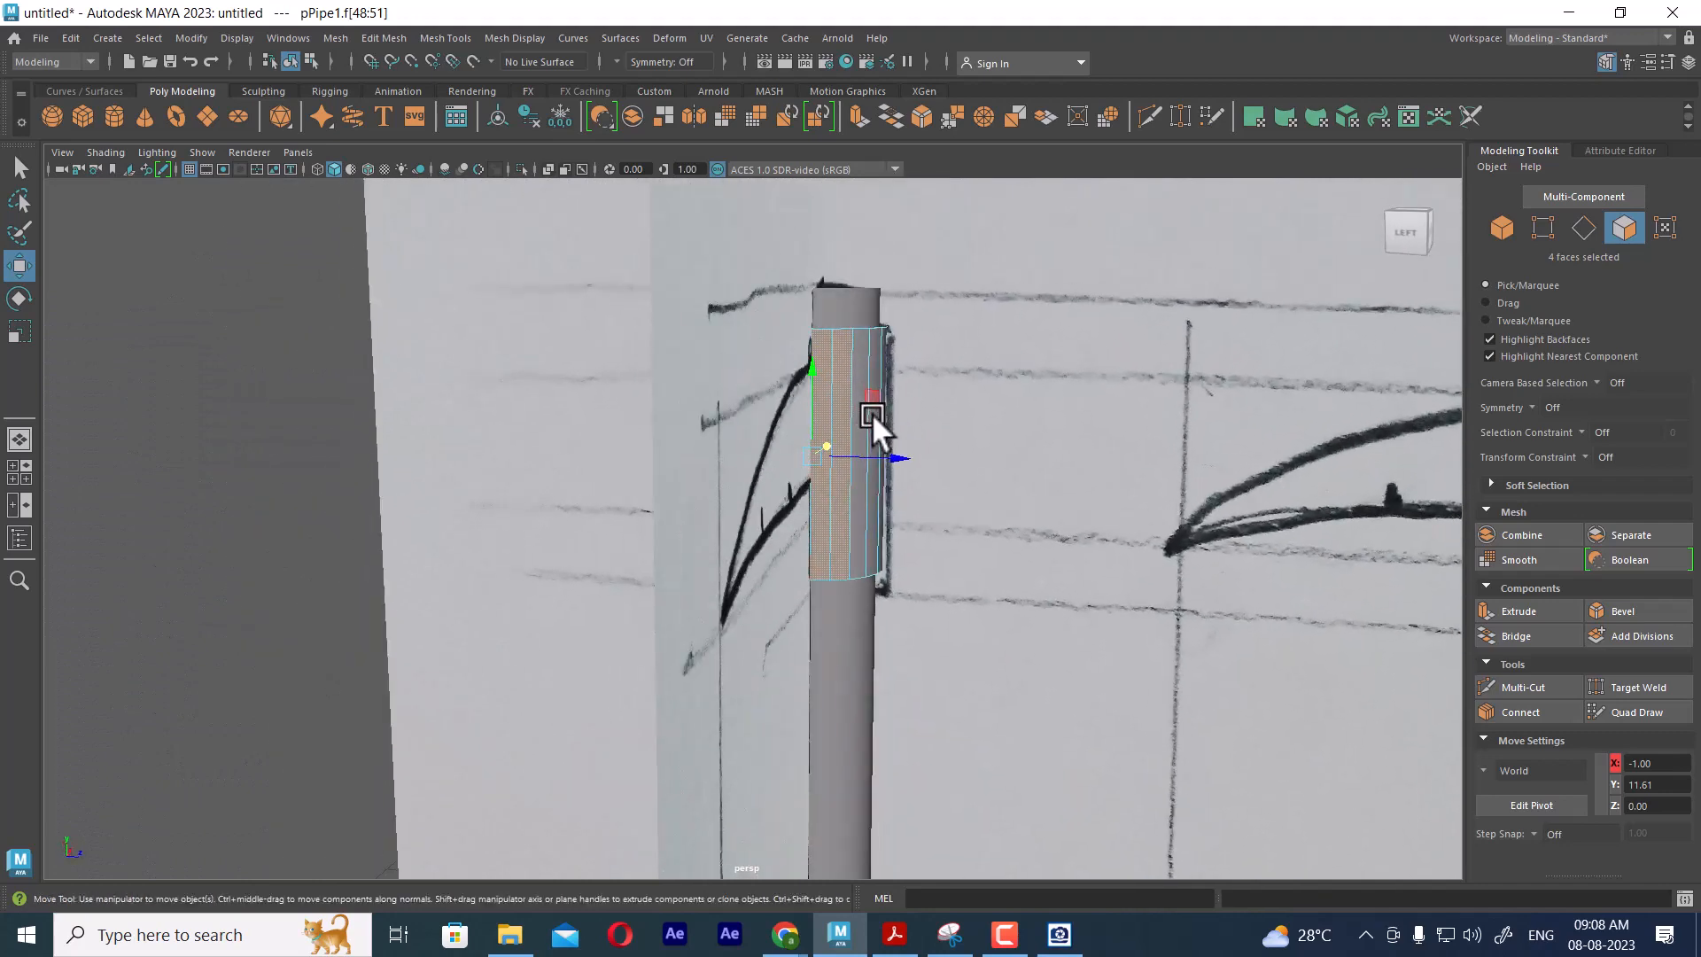
{"action": "left_click", "coordinate": [1688, 63]}
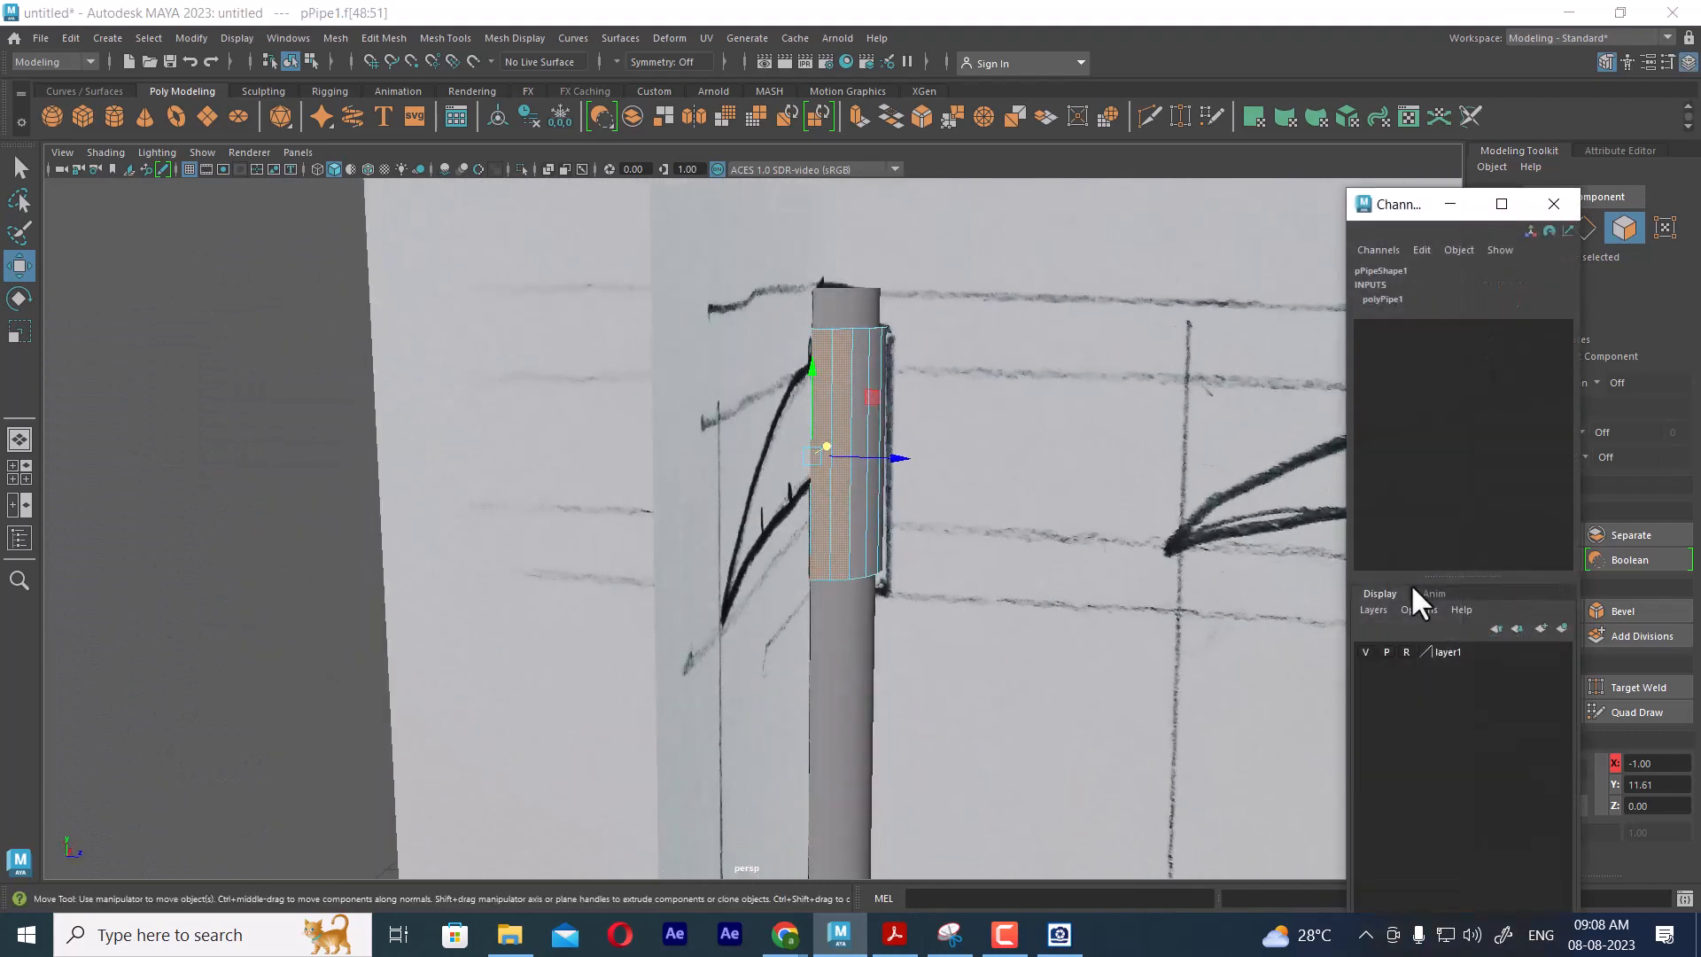
{"action": "left_click", "coordinate": [1366, 651]}
Examine the pipe's selected side faces and its fit around the handle in wireframe and shaded display
{"action": "left_click_drag", "start_coordinate": [933, 544], "coordinate": [900, 561], "text": "alt"}
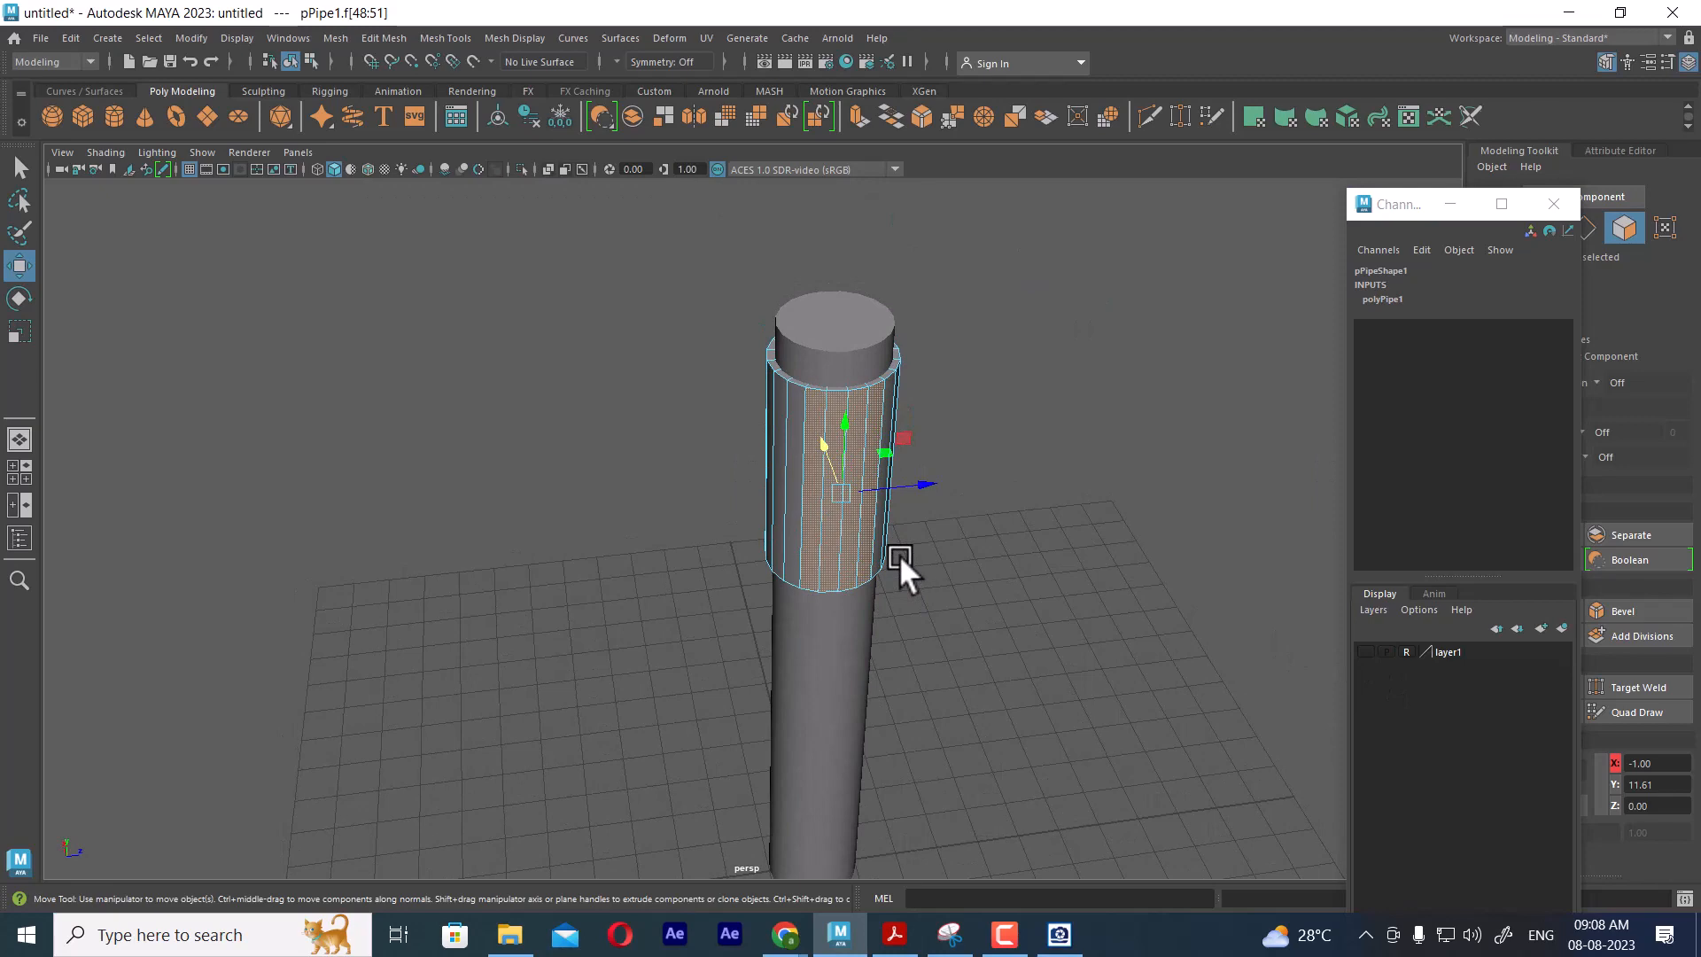
{"action": "left_click_drag", "start_coordinate": [900, 555], "coordinate": [911, 429], "text": "alt"}
{"action": "key", "text": "4"}
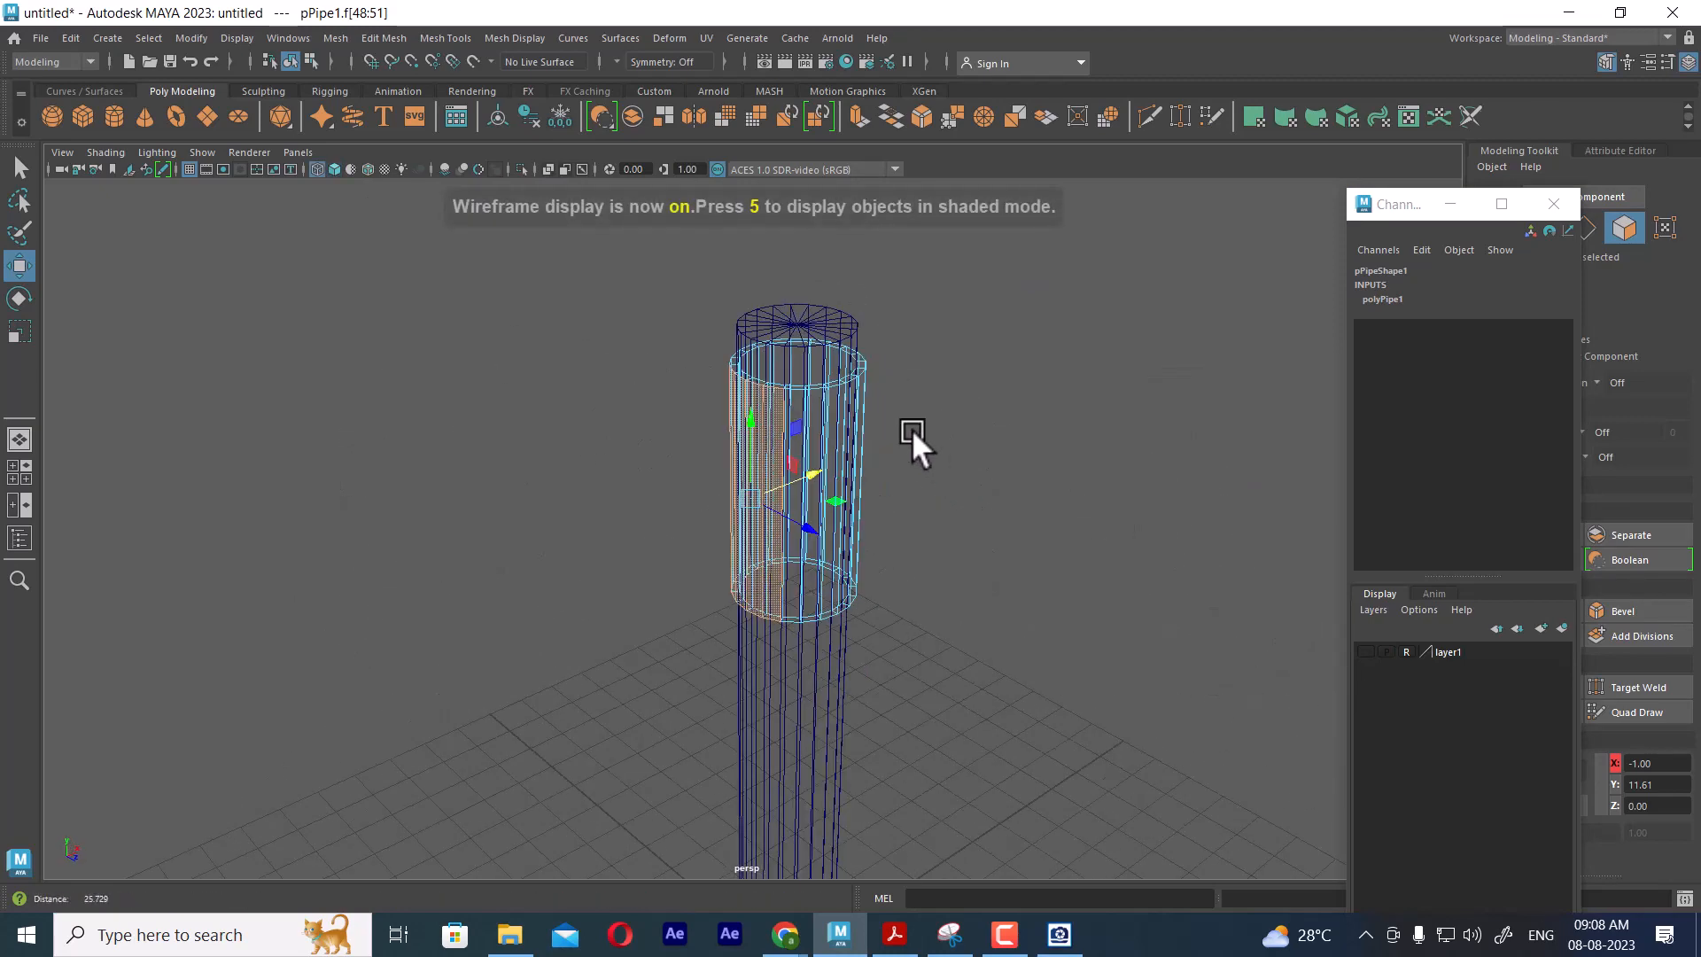
{"action": "right_click_drag", "start_coordinate": [911, 429], "coordinate": [958, 588], "text": "alt"}
{"action": "left_click_drag", "start_coordinate": [958, 588], "coordinate": [907, 542], "text": "alt"}
{"action": "right_click_drag", "start_coordinate": [907, 542], "coordinate": [953, 723], "text": "alt"}
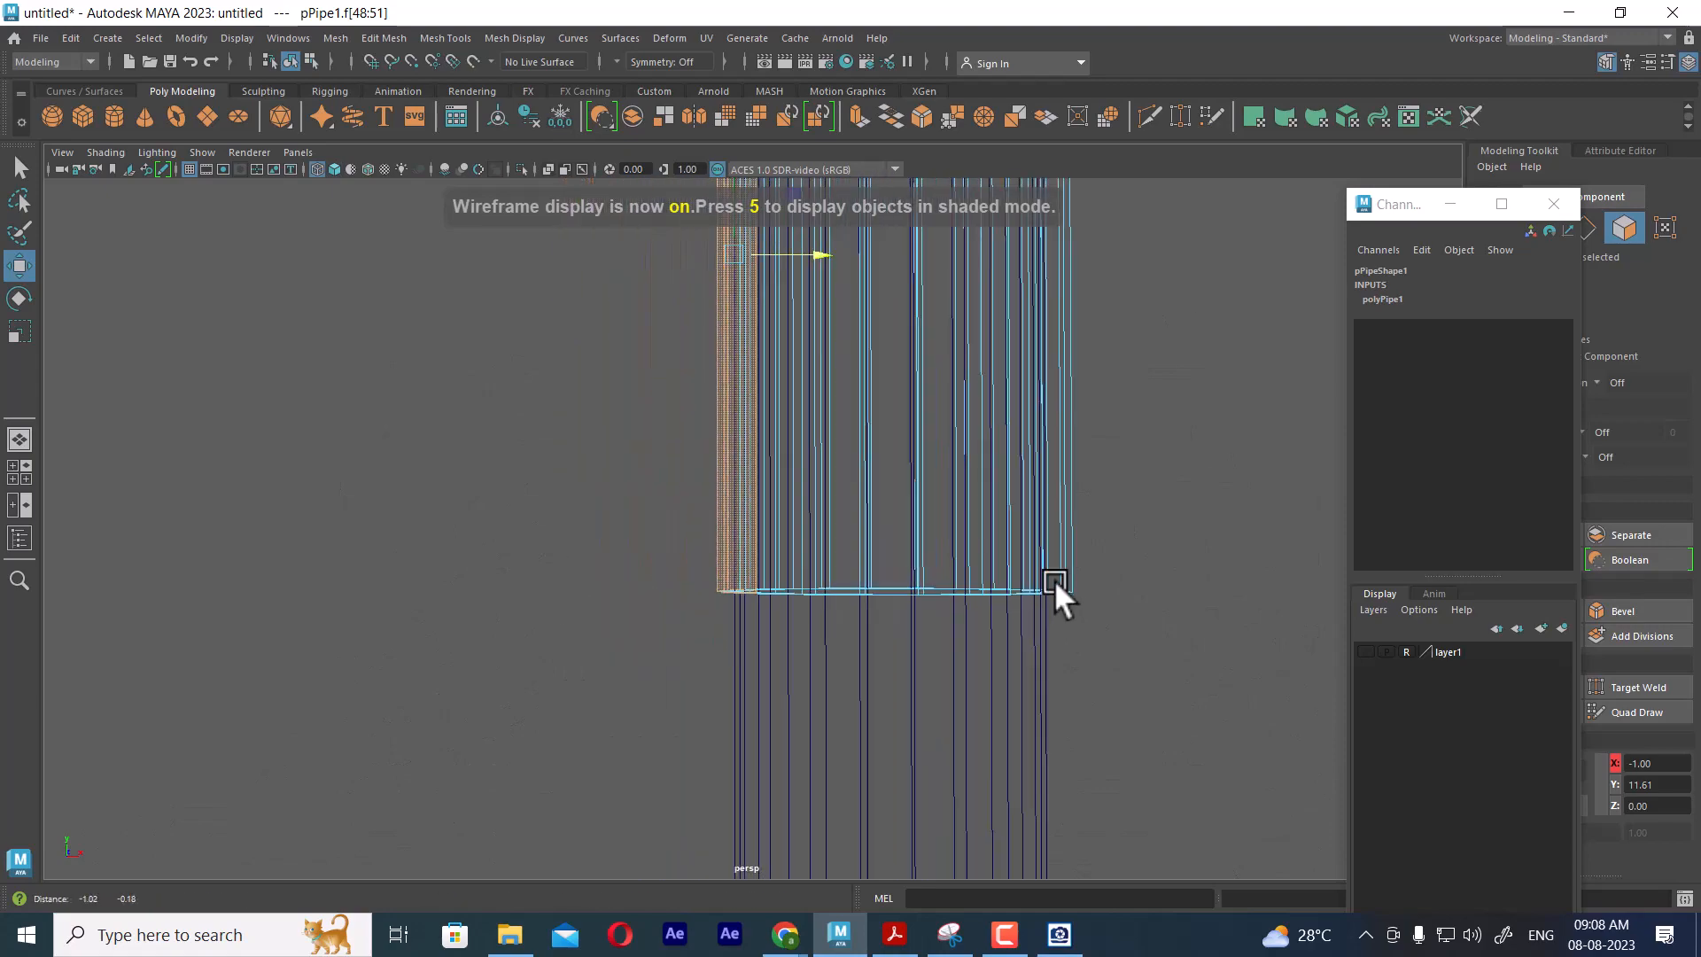
{"action": "mouse_move", "coordinate": [1054, 579]}
{"action": "left_mouse_down", "text": "alt"}
{"action": "mouse_move", "coordinate": [1023, 469]}
{"action": "mouse_move", "coordinate": [1046, 493]}
{"action": "mouse_move", "coordinate": [1127, 472]}
{"action": "mouse_move", "coordinate": [1240, 540]}
{"action": "mouse_move", "coordinate": [1068, 527]}
{"action": "mouse_move", "coordinate": [1087, 450]}
{"action": "mouse_move", "coordinate": [1102, 528]}
{"action": "mouse_move", "coordinate": [1108, 503]}
{"action": "mouse_move", "coordinate": [1019, 473]}
{"action": "mouse_move", "coordinate": [1028, 454]}
{"action": "mouse_move", "coordinate": [992, 464]}
{"action": "mouse_move", "coordinate": [1018, 402]}
{"action": "mouse_move", "coordinate": [841, 413]}
{"action": "mouse_move", "coordinate": [895, 438]}
{"action": "mouse_move", "coordinate": [937, 539]}
{"action": "mouse_move", "coordinate": [858, 479]}
{"action": "left_mouse_up", "text": "alt"}
{"action": "key", "text": "5"}
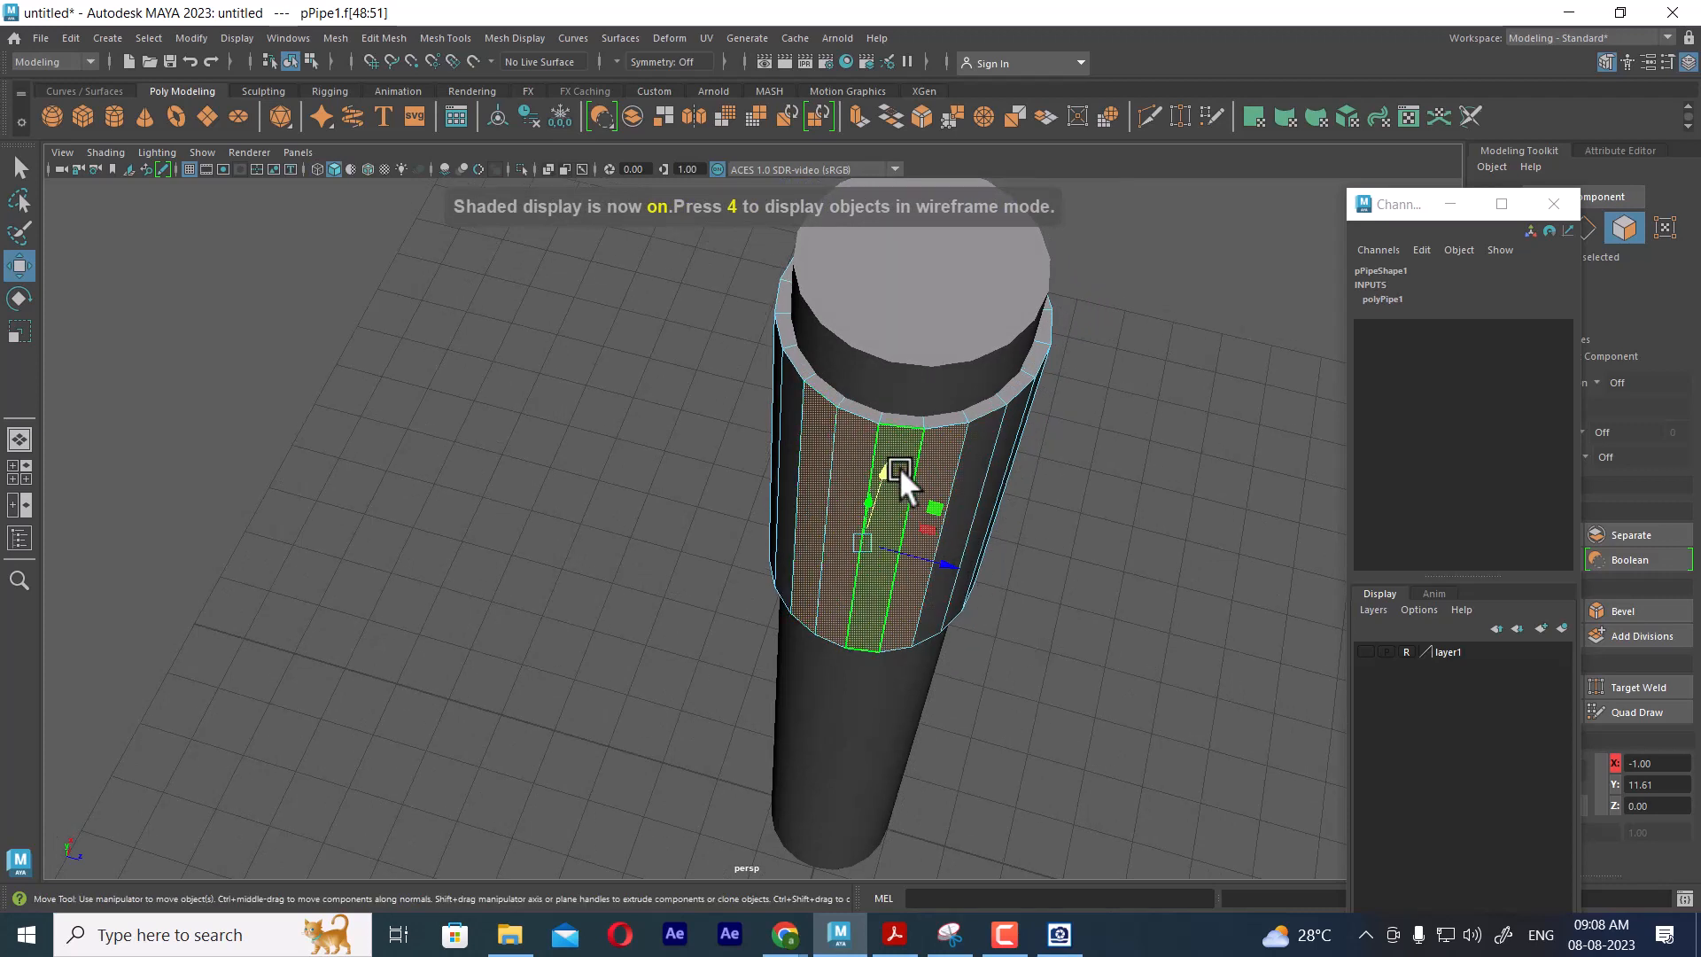
Show the reference planes' layer1 again and frame the pipe against the drawn pick head in a full-size front view
{"action": "key", "text": "space"}
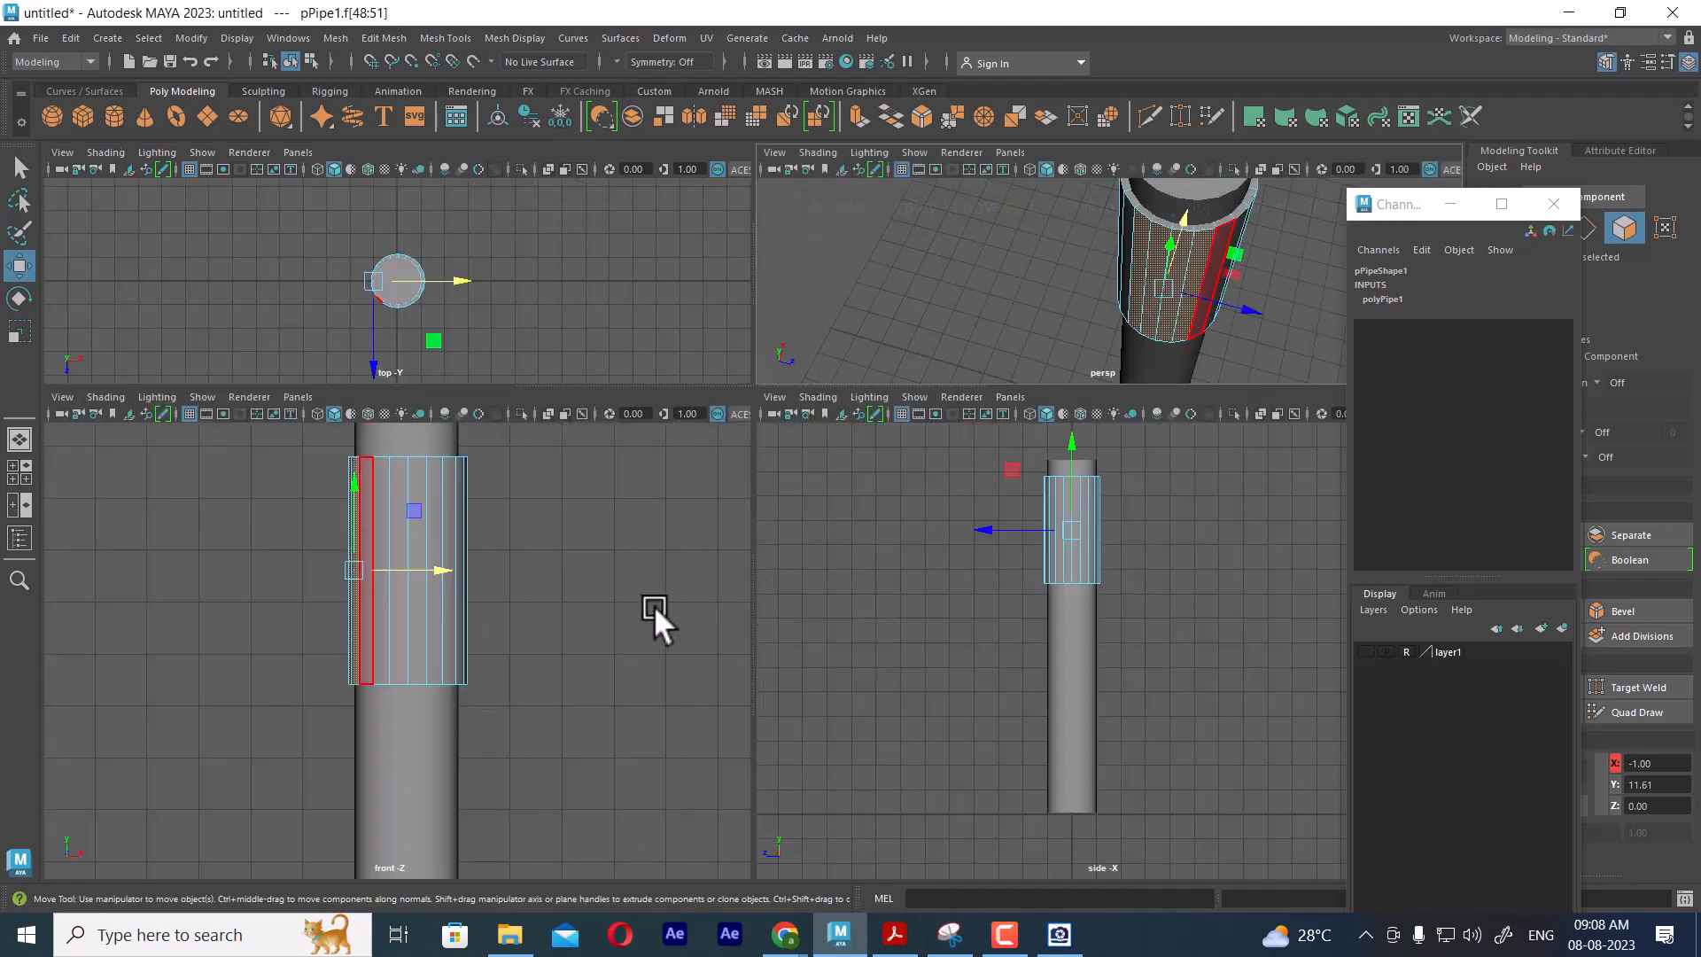
{"action": "key", "text": "space"}
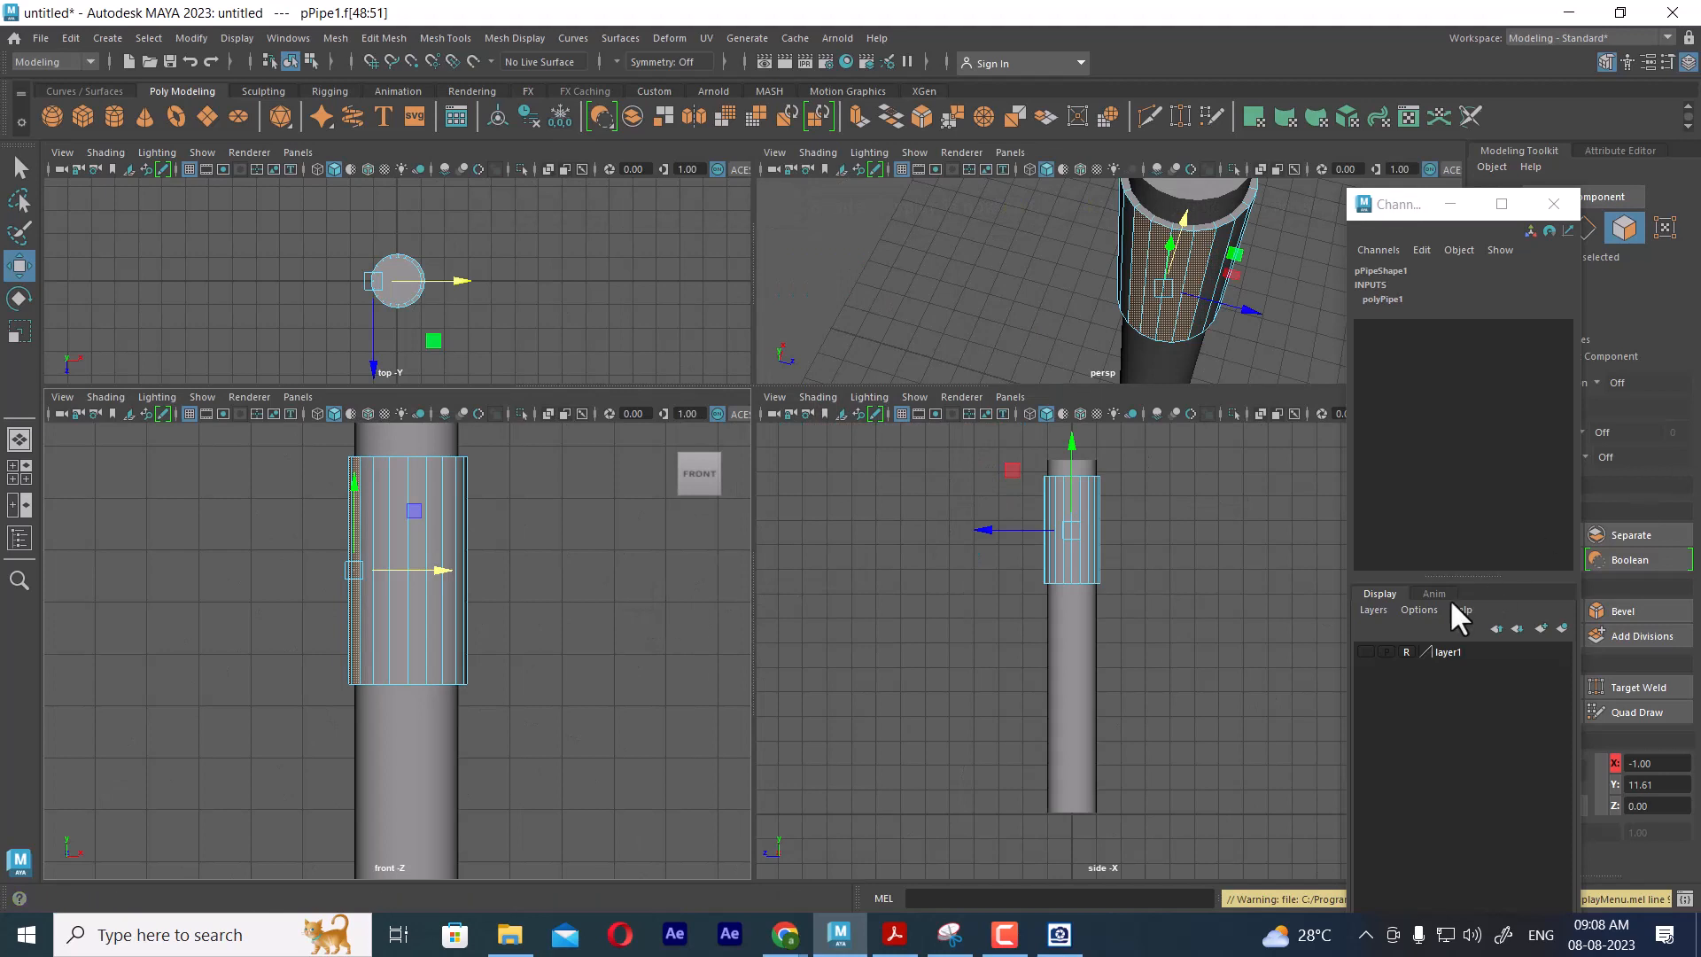
{"action": "left_click", "coordinate": [1366, 651]}
{"action": "right_click_drag", "start_coordinate": [603, 649], "coordinate": [508, 611], "text": "alt"}
{"action": "middle_click_drag", "start_coordinate": [509, 611], "coordinate": [585, 673], "text": "alt"}
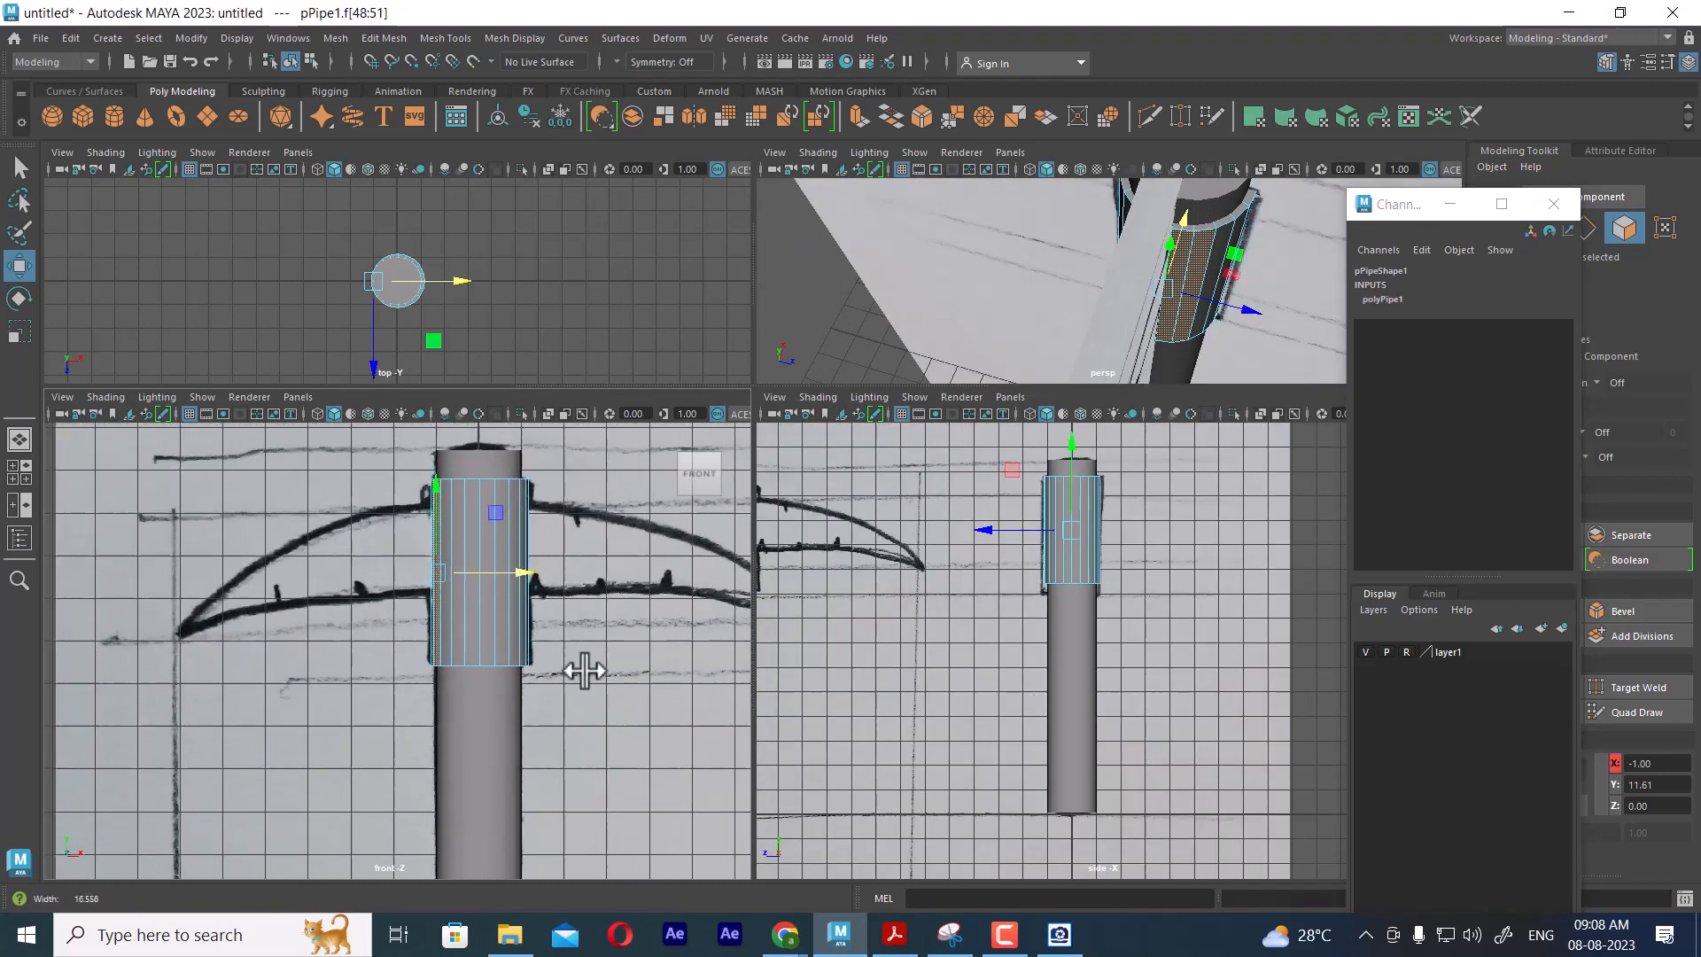
{"action": "middle_click_drag", "start_coordinate": [548, 572], "coordinate": [551, 649], "text": "alt"}
{"action": "right_click_drag", "start_coordinate": [550, 649], "coordinate": [626, 696], "text": "alt"}
{"action": "key", "text": "space"}
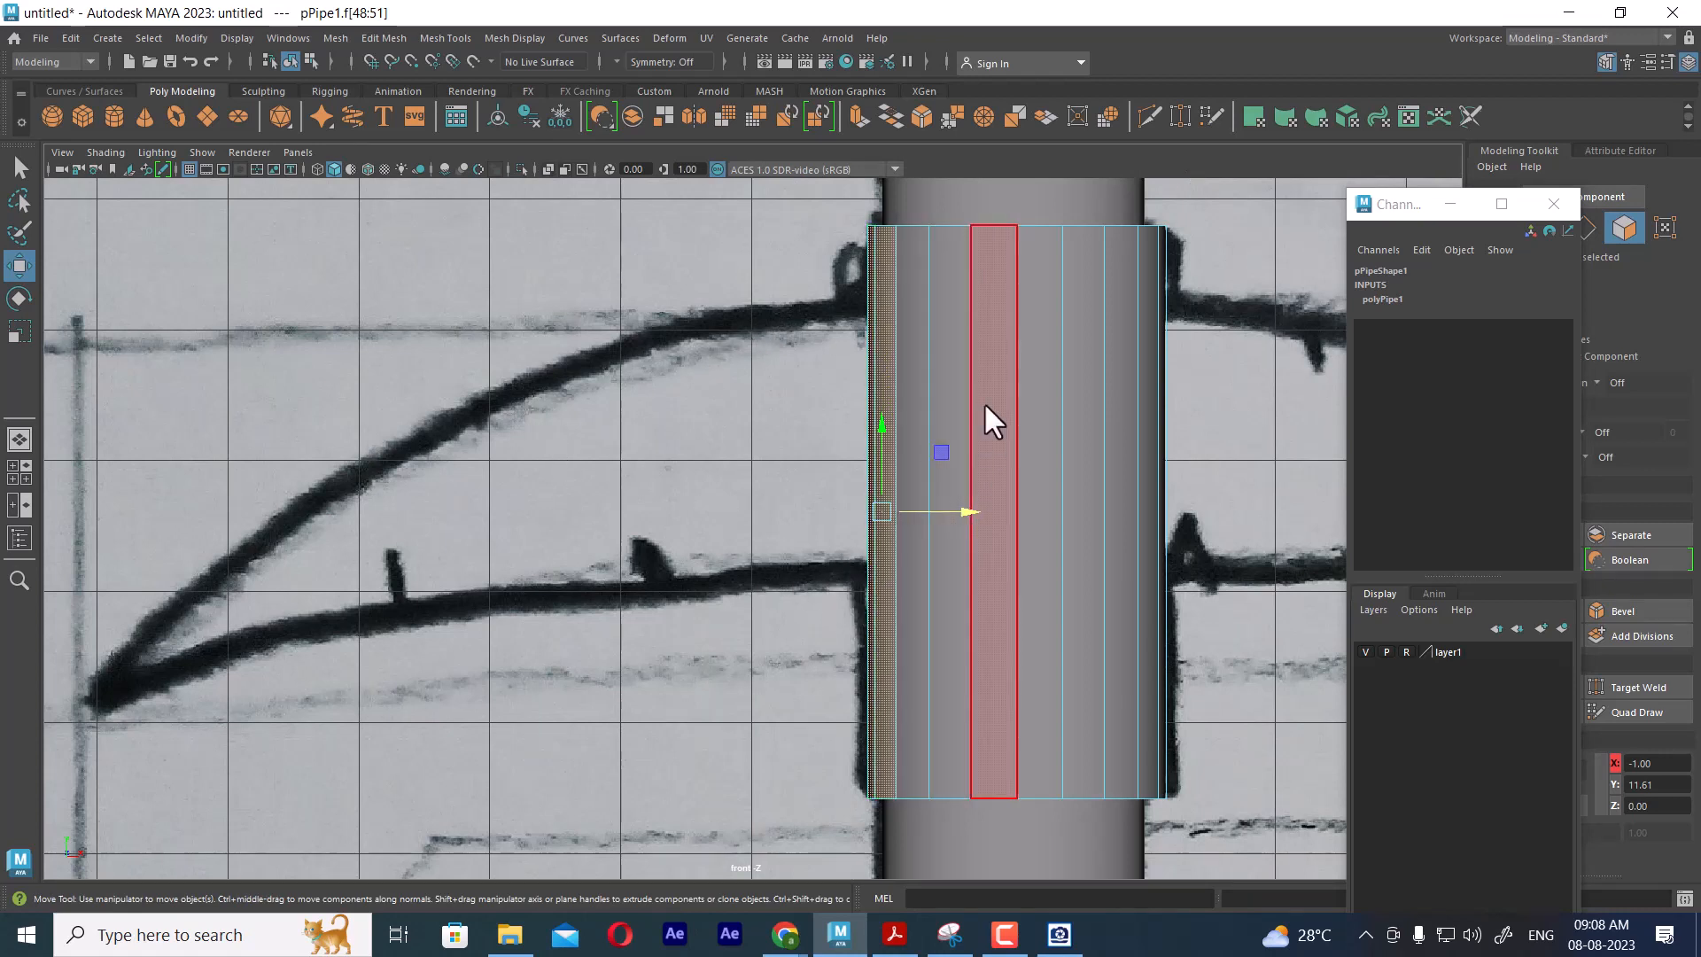
Insert two horizontal edge loops around the pipe, level with the upper and lower outlines of the drawn pick blade
{"action": "right_click_drag", "start_coordinate": [984, 321], "coordinate": [944, 331]}
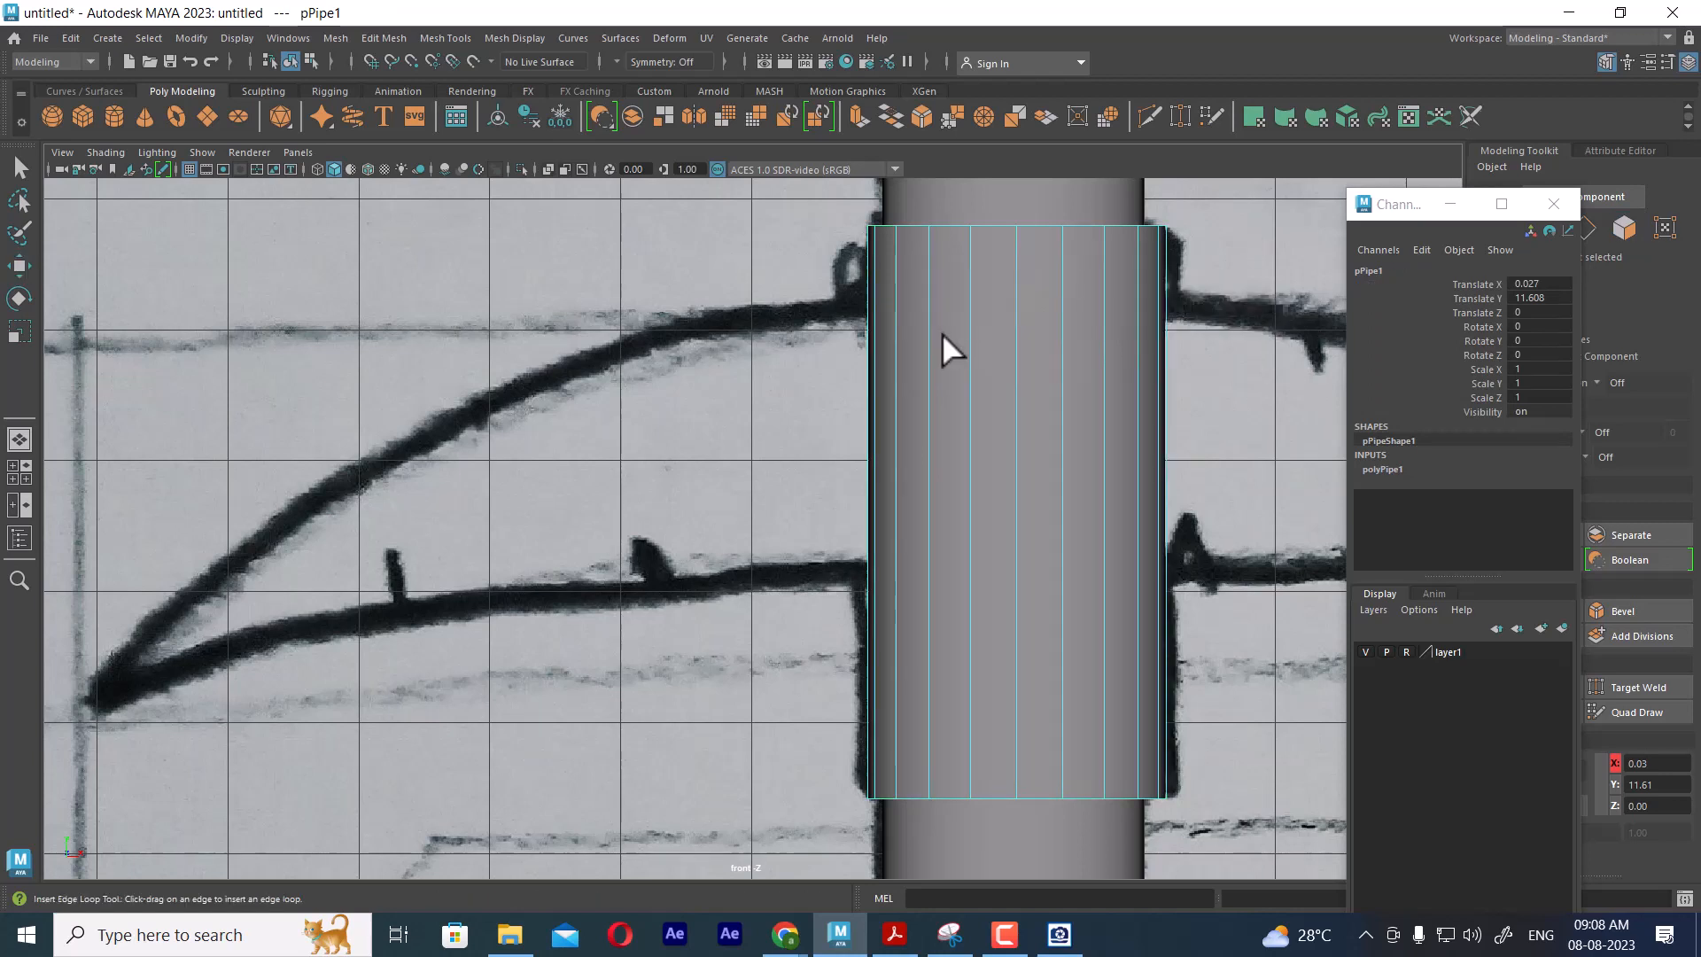
{"action": "left_click", "coordinate": [870, 292]}
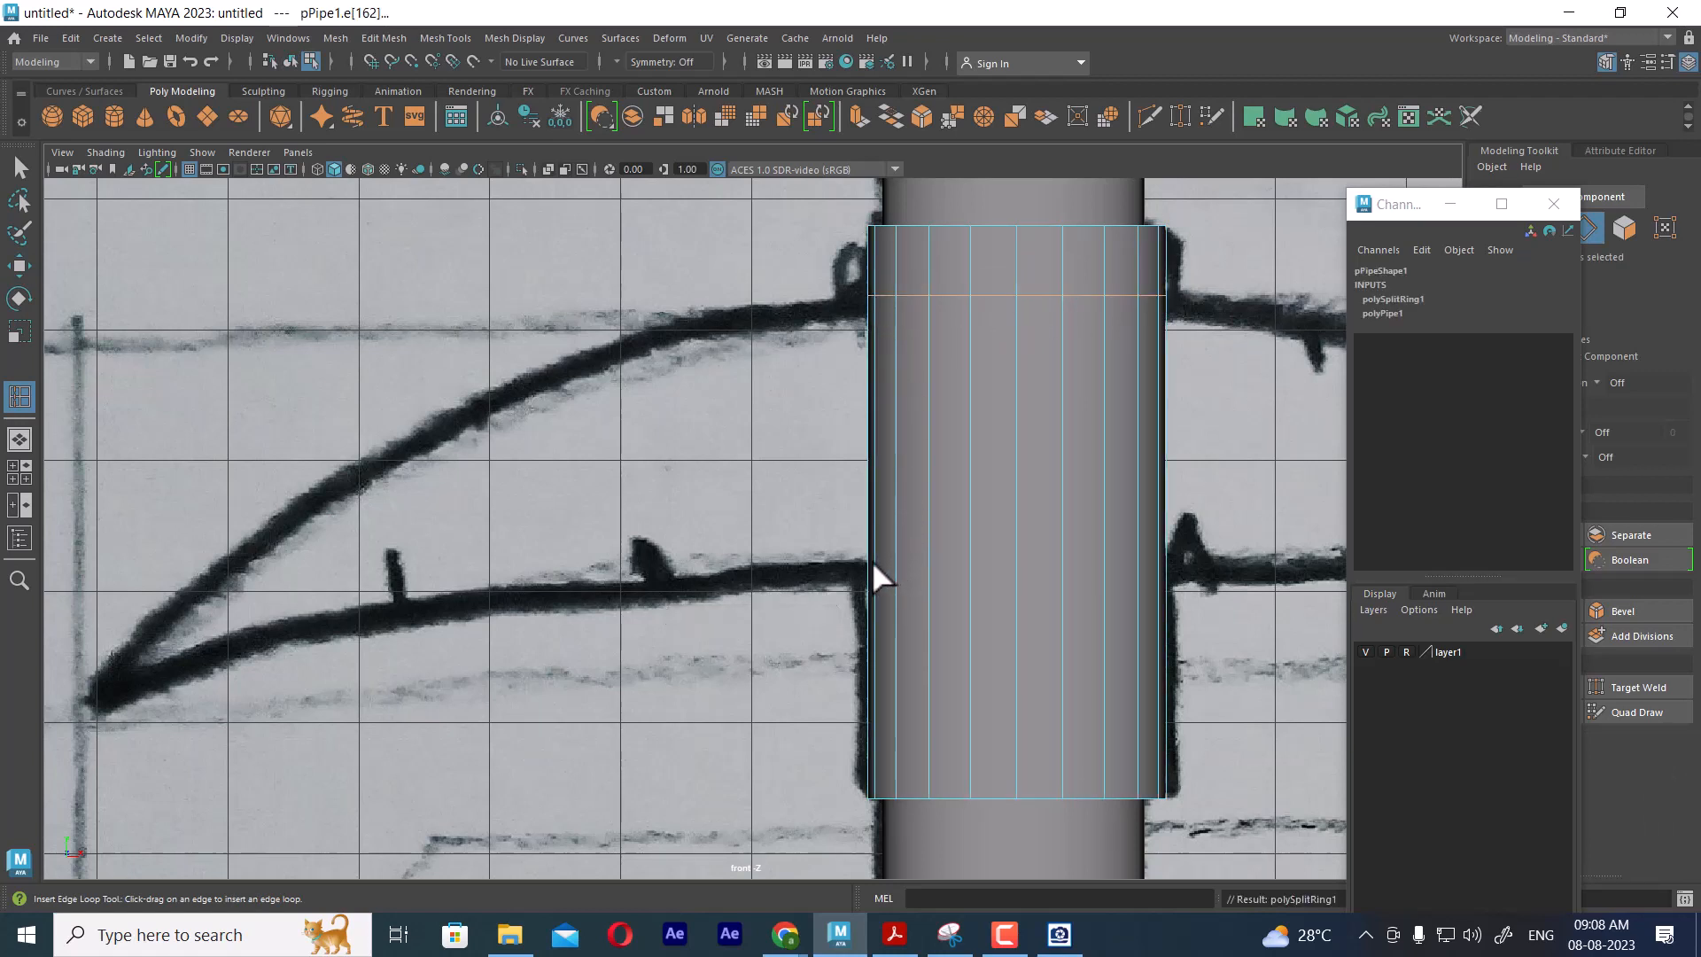
{"action": "left_click_drag", "start_coordinate": [873, 564], "coordinate": [873, 564]}
{"action": "key", "text": "w"}
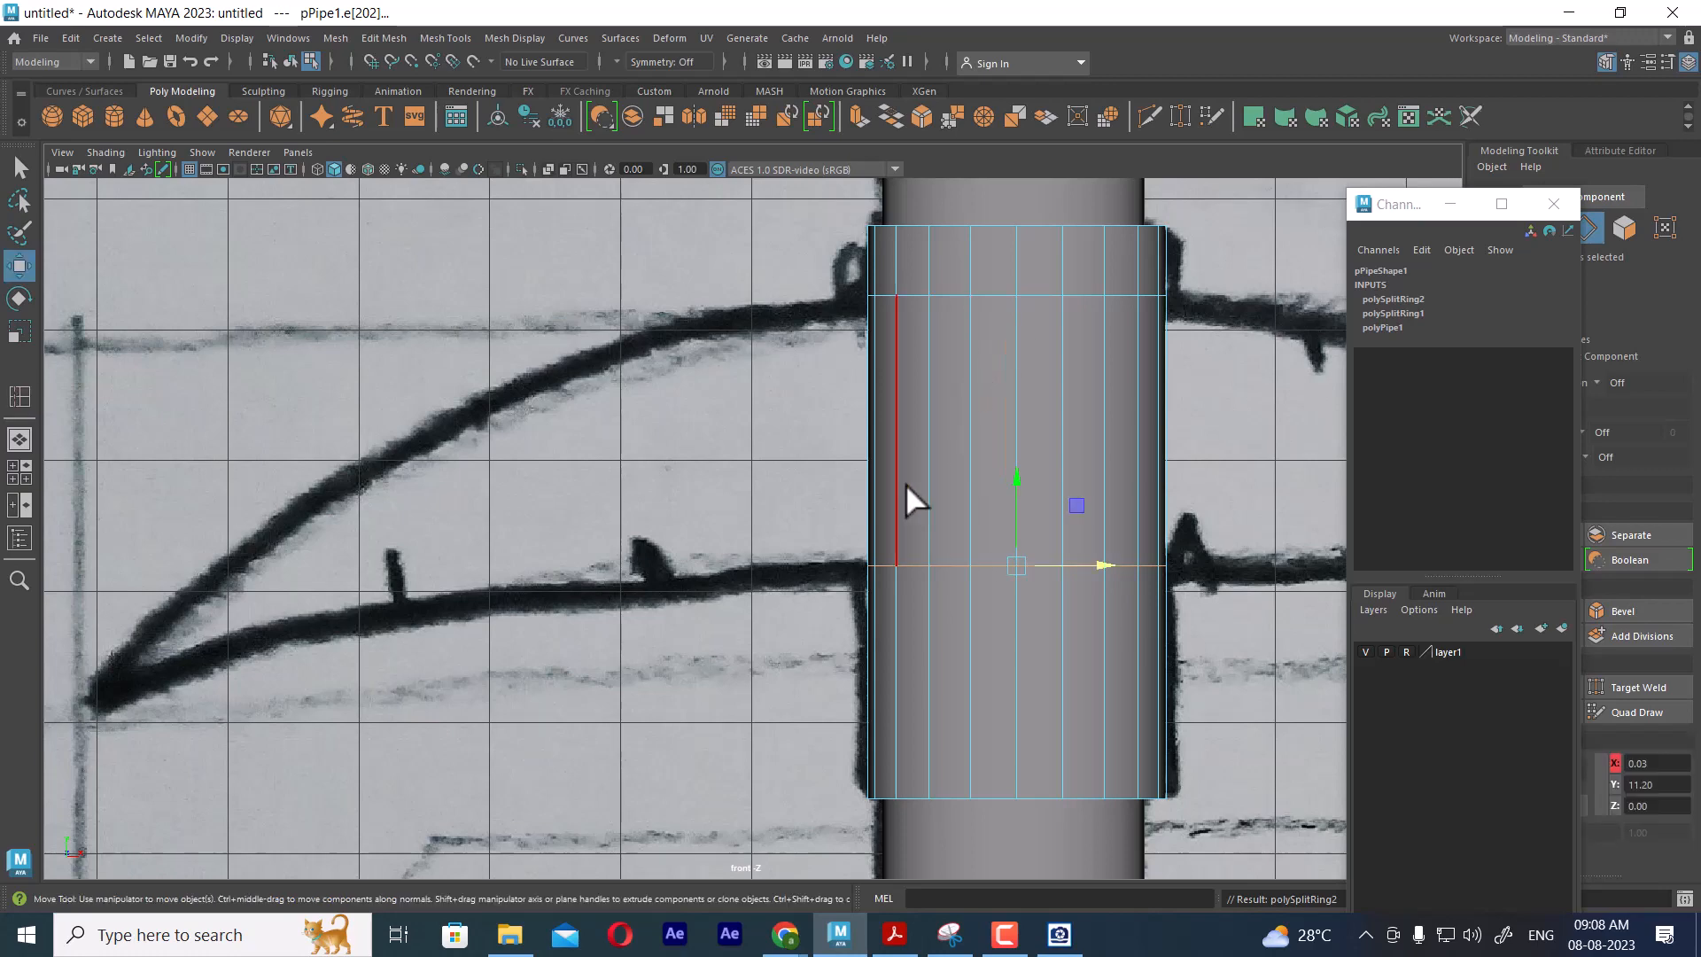
Switch the pipe to face selection and select the four negative-X side faces between the two new edge loops
{"action": "key", "text": "space"}
{"action": "key", "text": "space"}
{"action": "left_click_drag", "start_coordinate": [1024, 307], "coordinate": [993, 403], "text": "alt"}
{"action": "key", "text": "space"}
{"action": "right_click_drag", "start_coordinate": [885, 345], "coordinate": [853, 370]}
{"action": "left_click", "coordinate": [882, 445]}
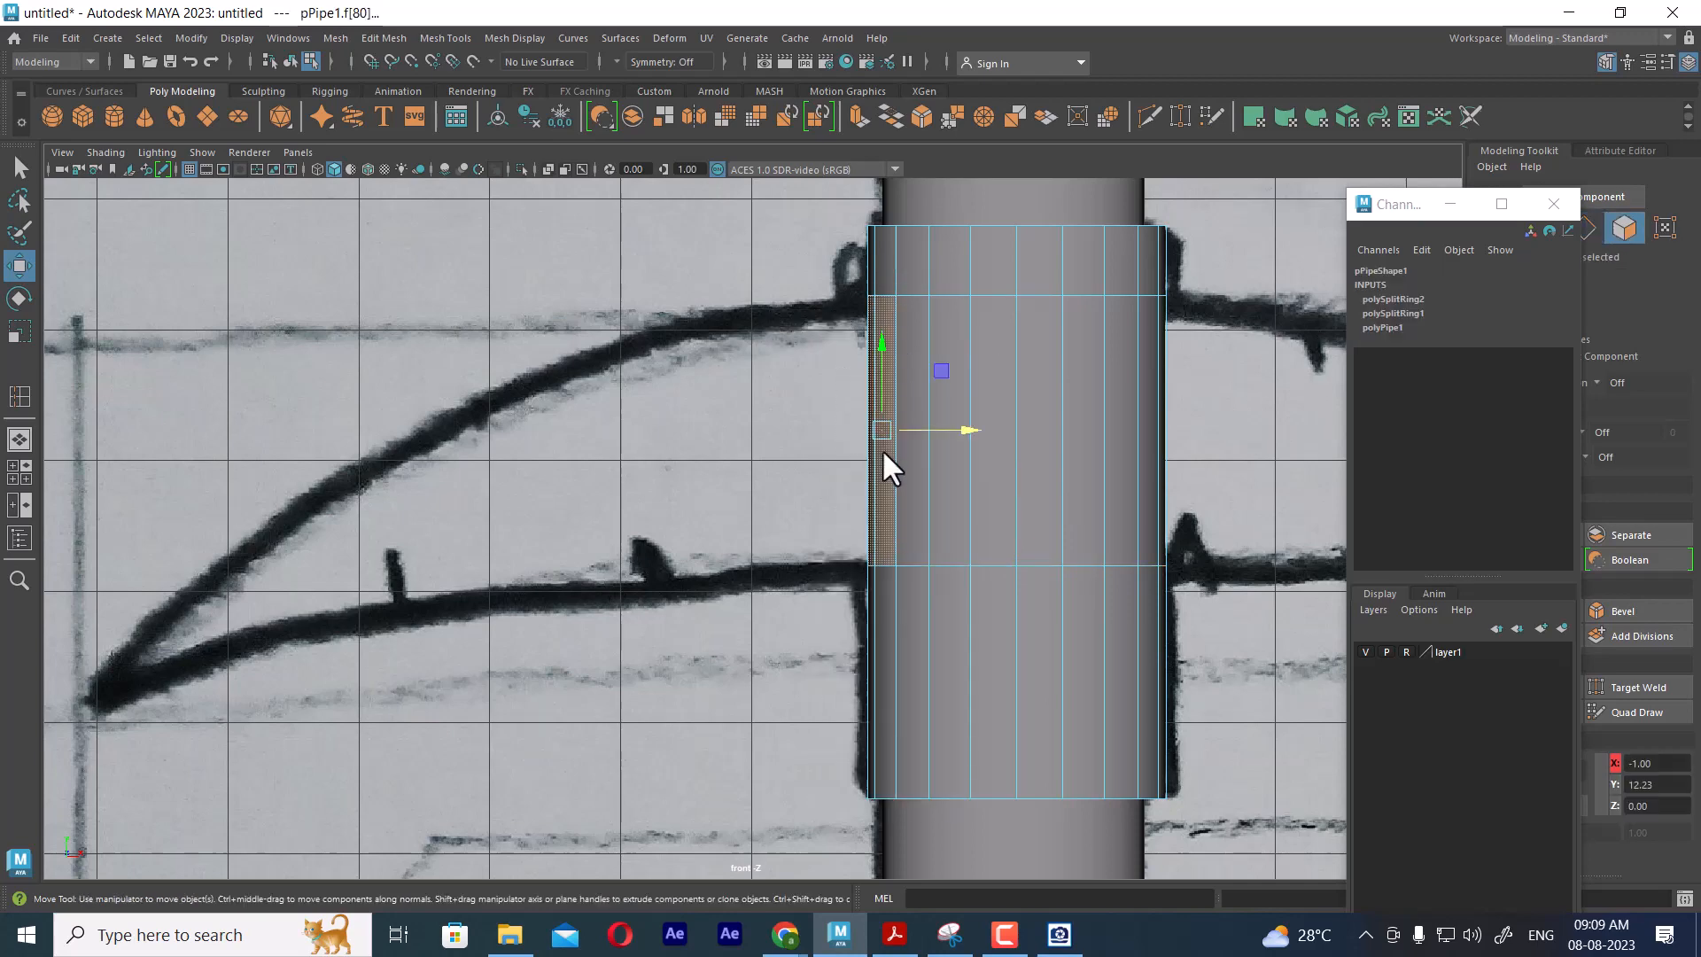
Examine the selected faces in perspective with the reference planes' layer1 hidden, and return to the front view with layer1 shown
{"action": "key", "text": "space"}
{"action": "left_click_drag", "start_coordinate": [994, 539], "coordinate": [997, 240]}
{"action": "left_click_drag", "start_coordinate": [1019, 364], "coordinate": [1393, 545], "text": "alt"}
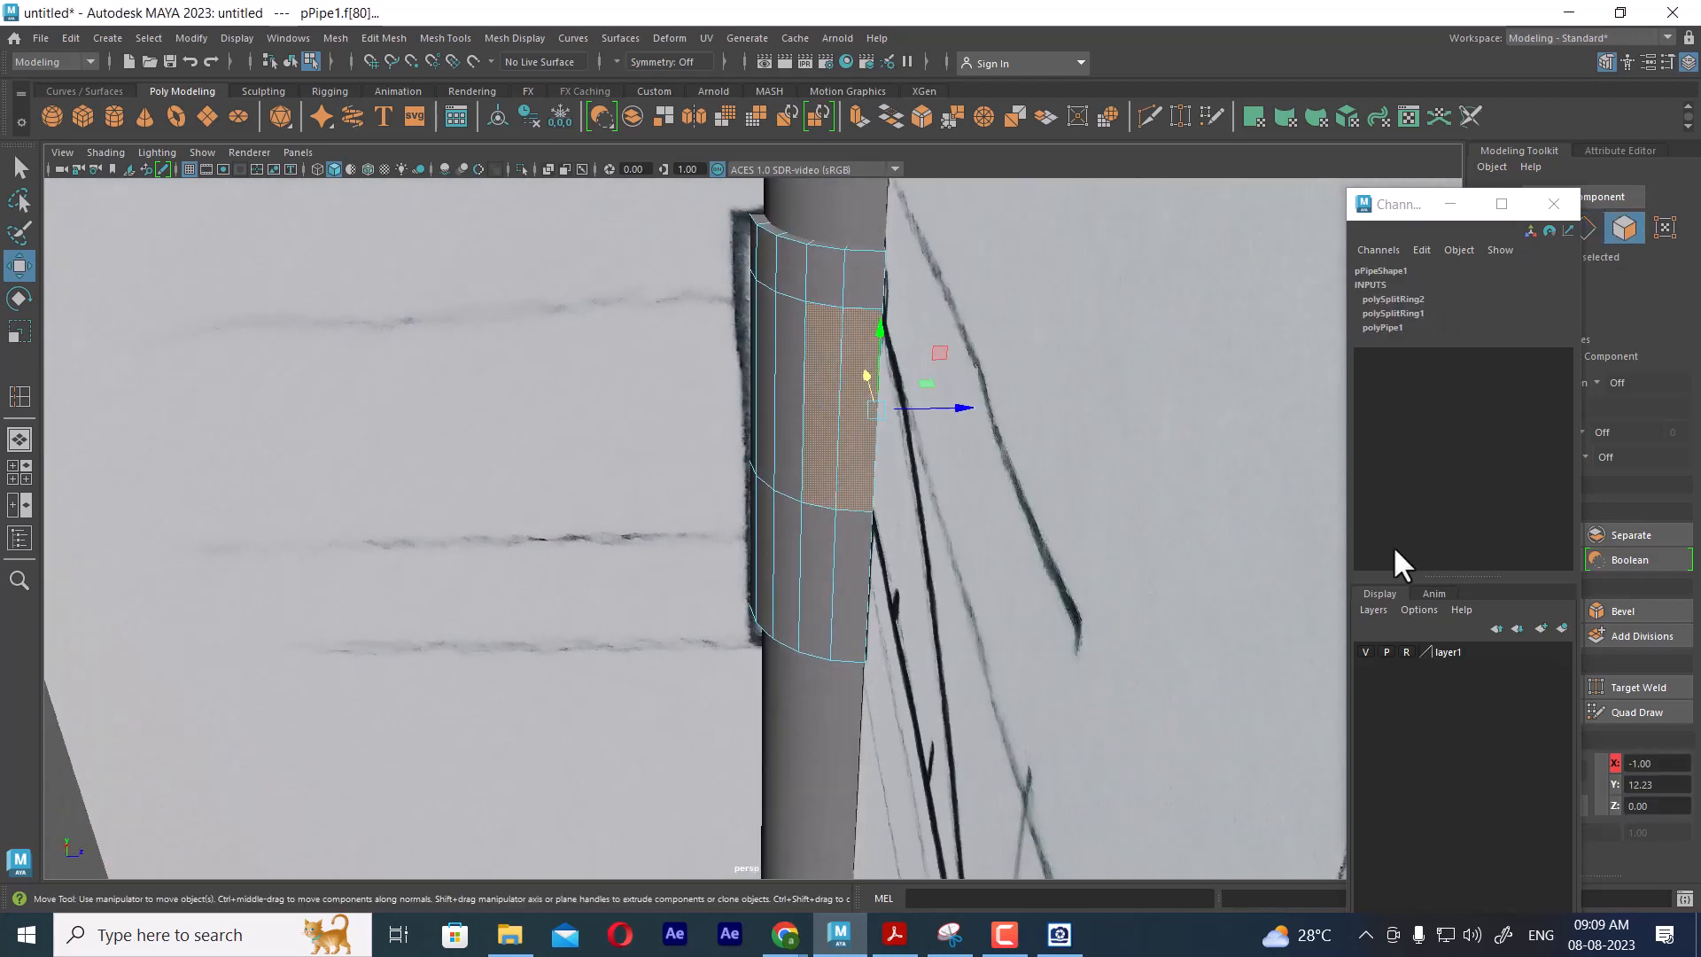
{"action": "left_click", "coordinate": [1365, 652]}
{"action": "left_click_drag", "start_coordinate": [1103, 574], "coordinate": [951, 485], "text": "alt"}
{"action": "key", "text": "space"}
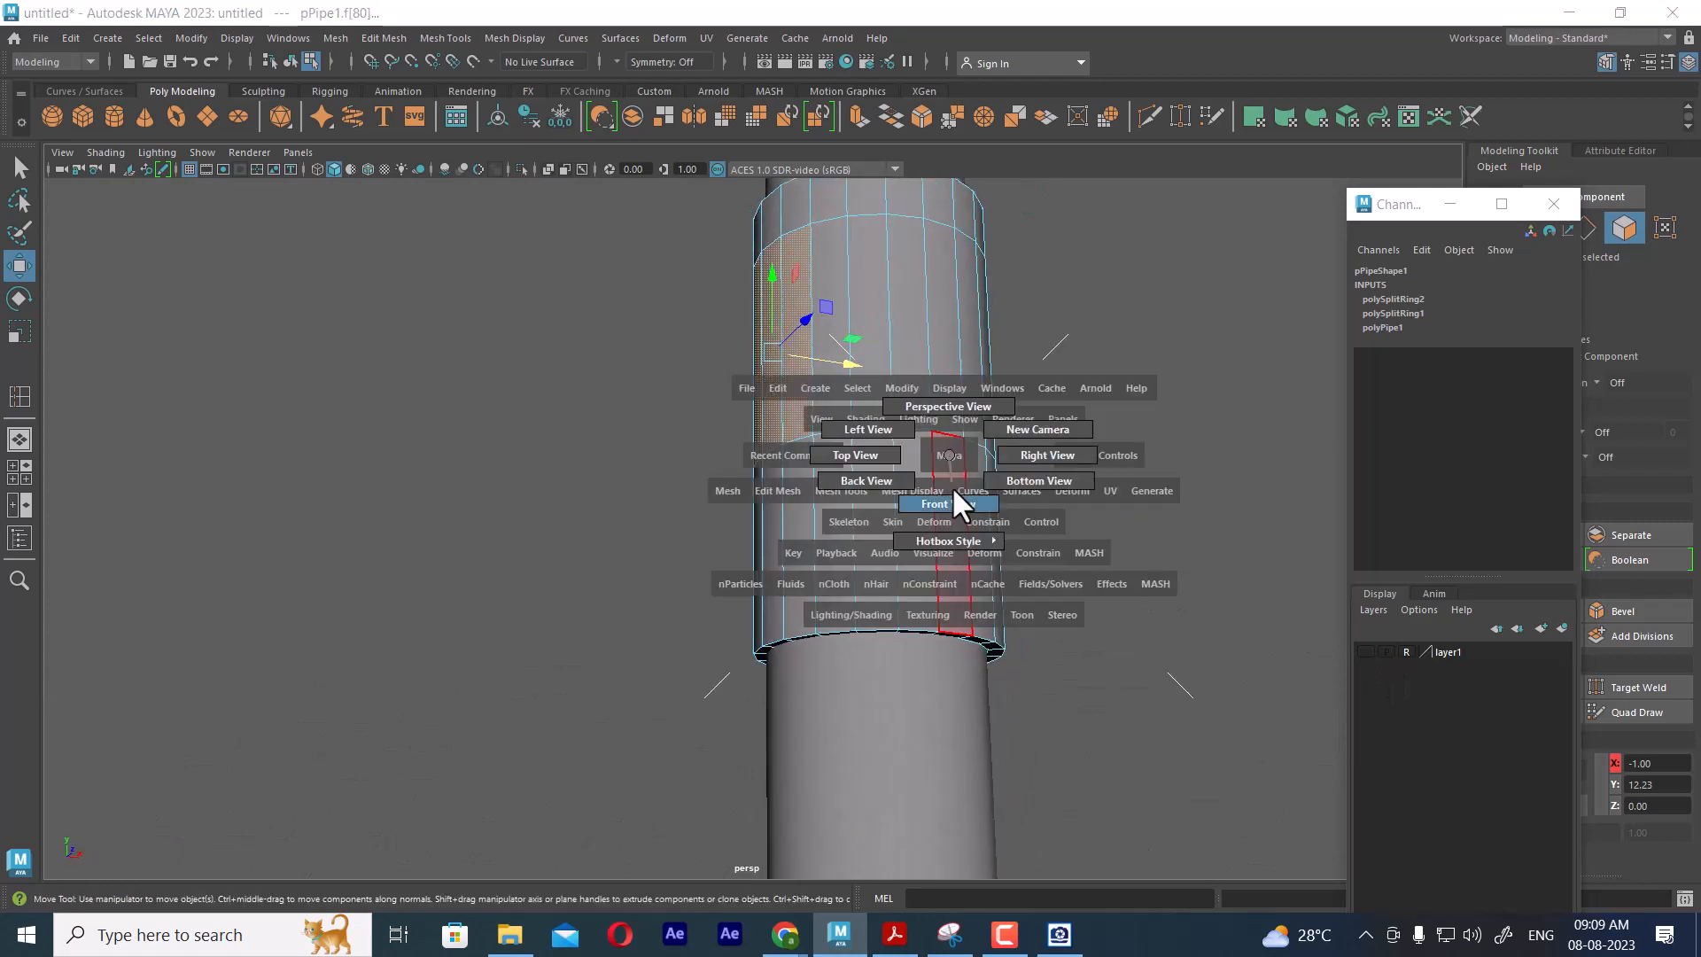
{"action": "left_click", "coordinate": [1366, 652]}
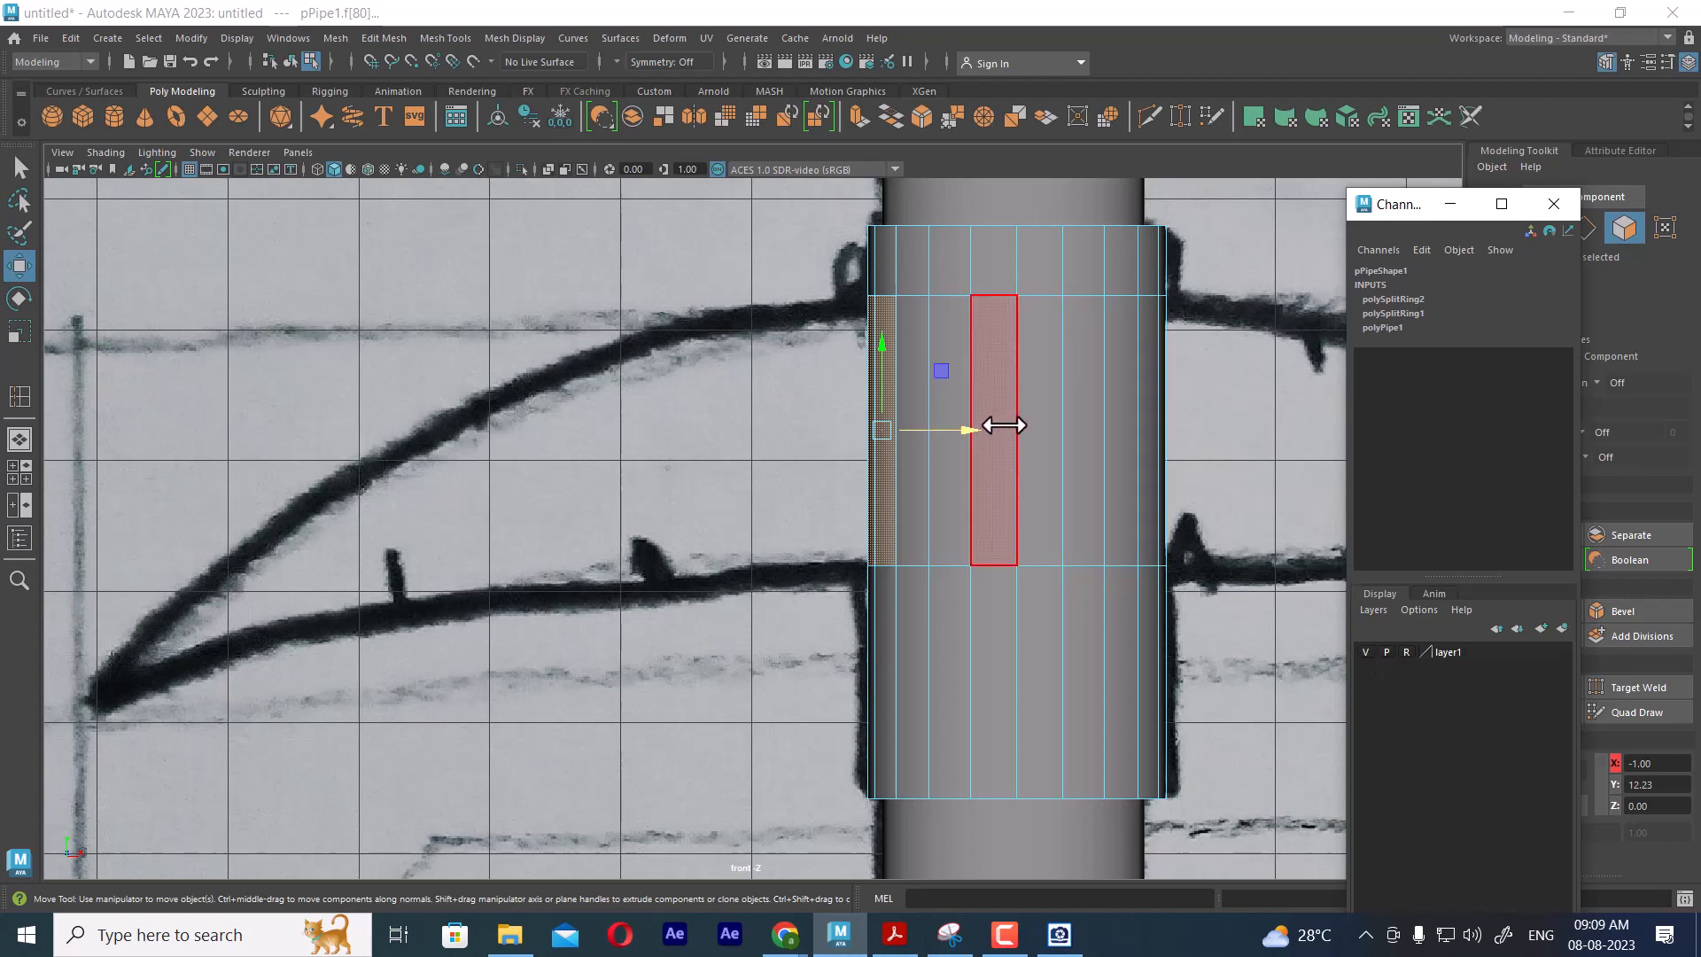
Move the floating Channel Box clear of the modeling tools and apply Extrude to the pipe's four selected side faces
{"action": "left_click_drag", "start_coordinate": [1458, 215], "coordinate": [1302, 168]}
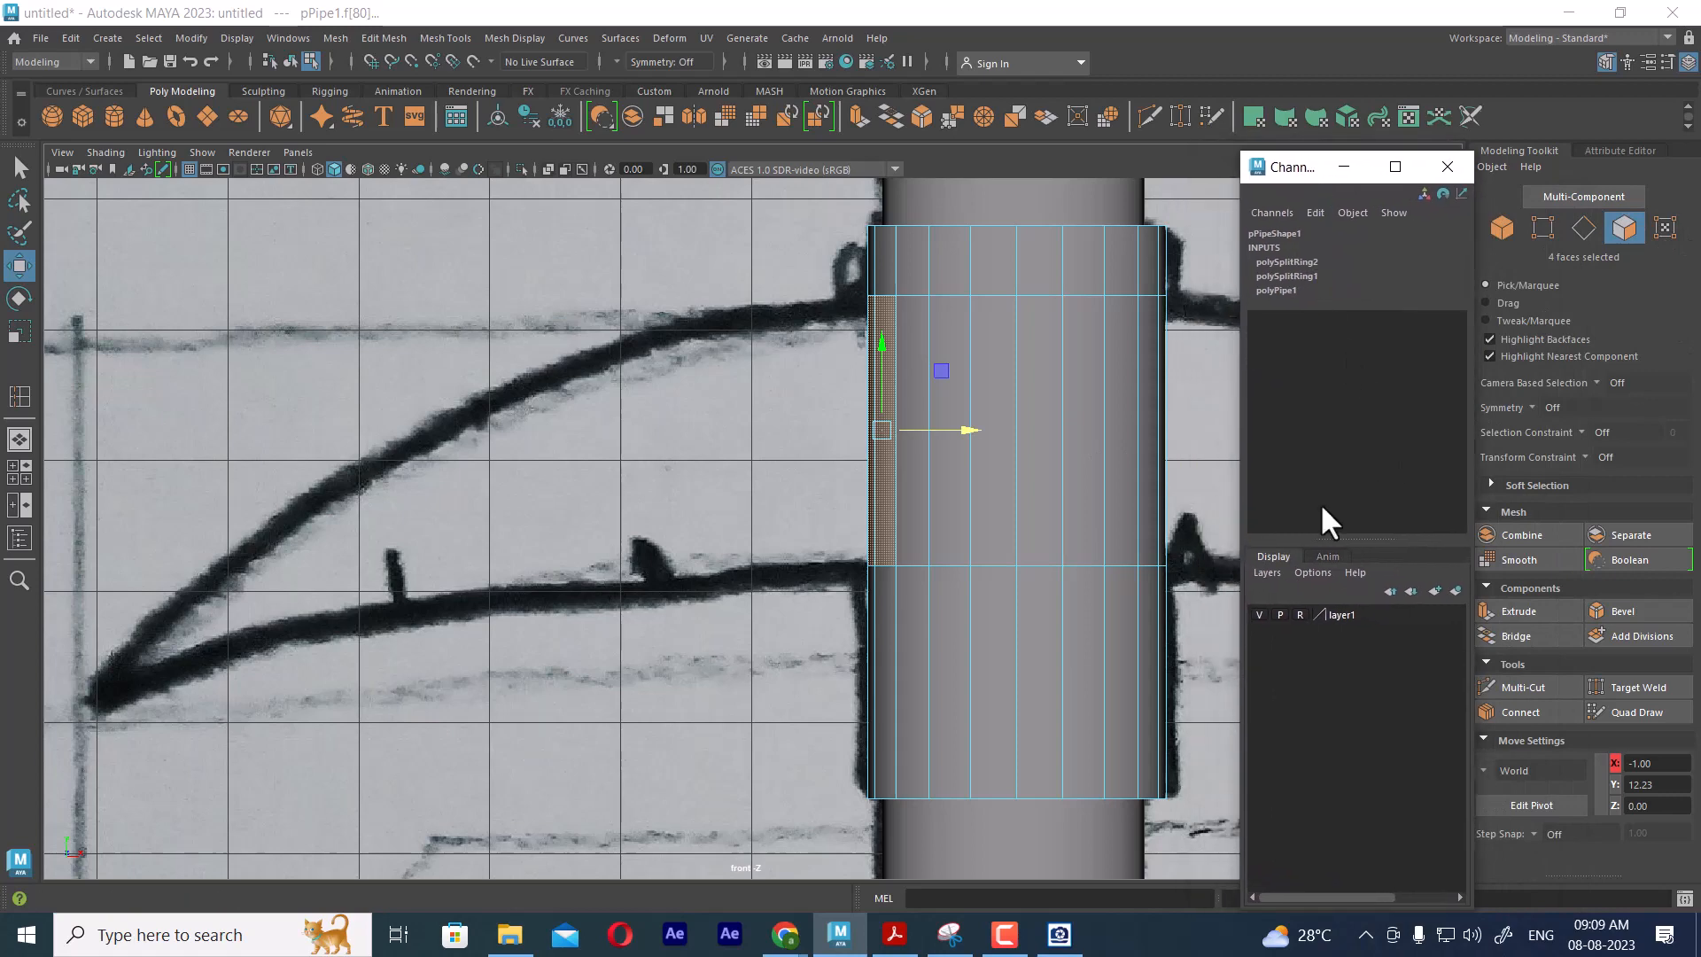
{"action": "scroll", "coordinate": [987, 505], "scroll_direction": "down", "scroll_amount": 2}
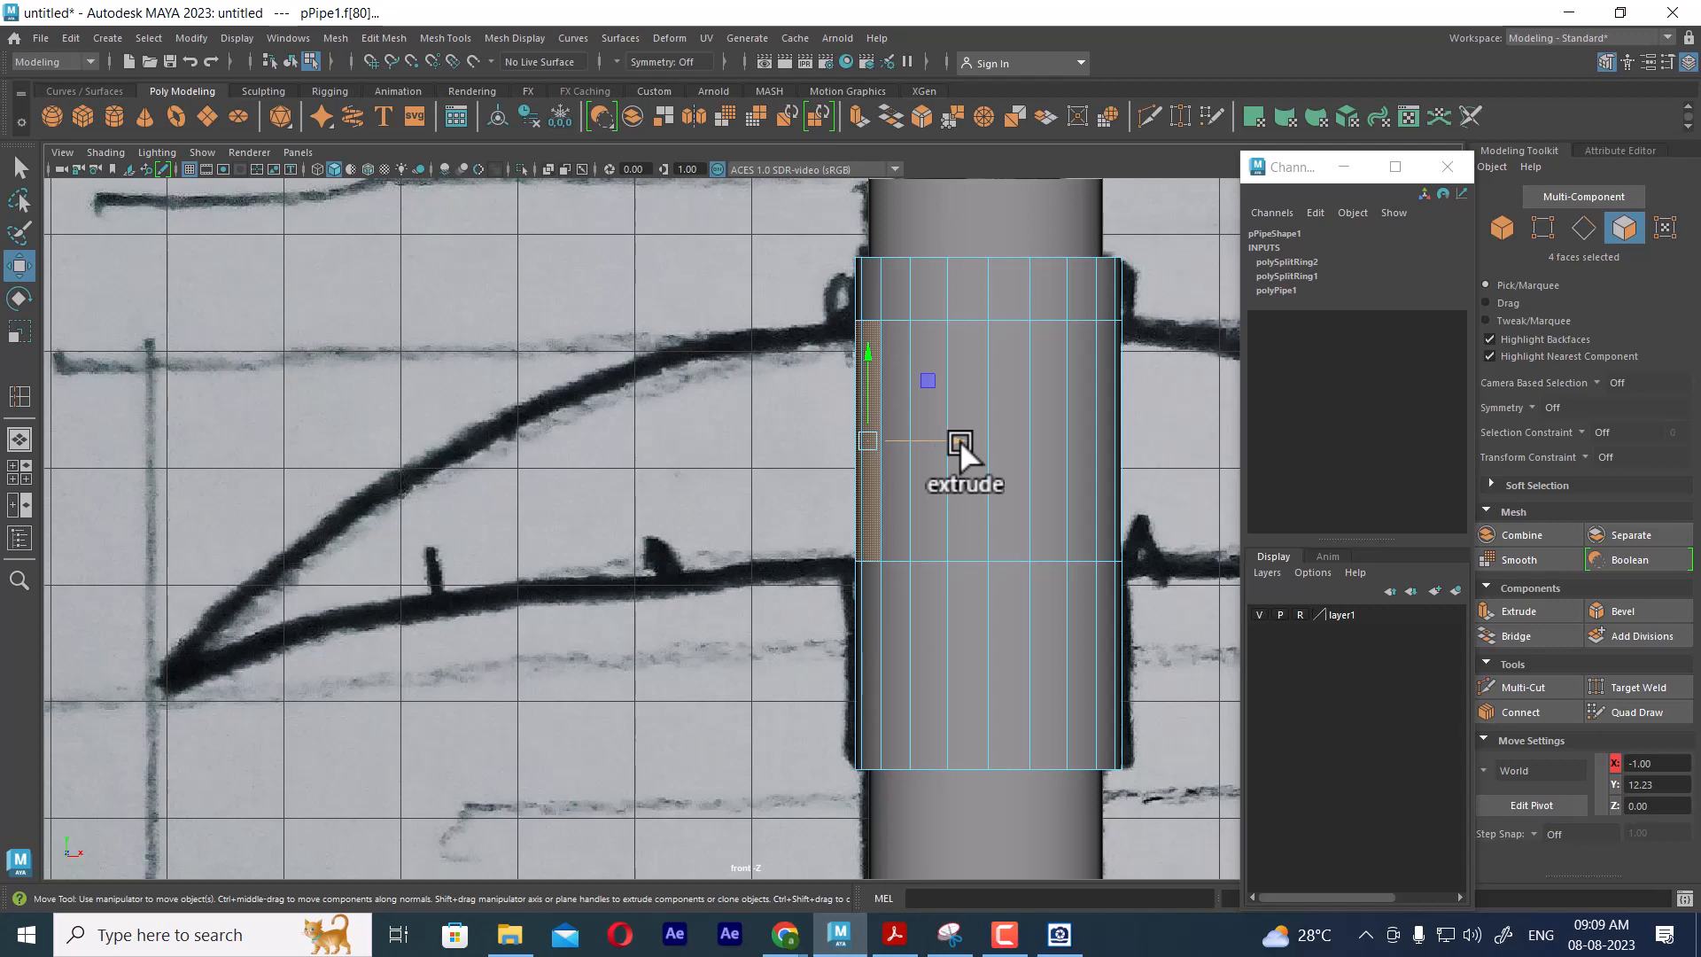
{"action": "left_click", "coordinate": [1516, 608]}
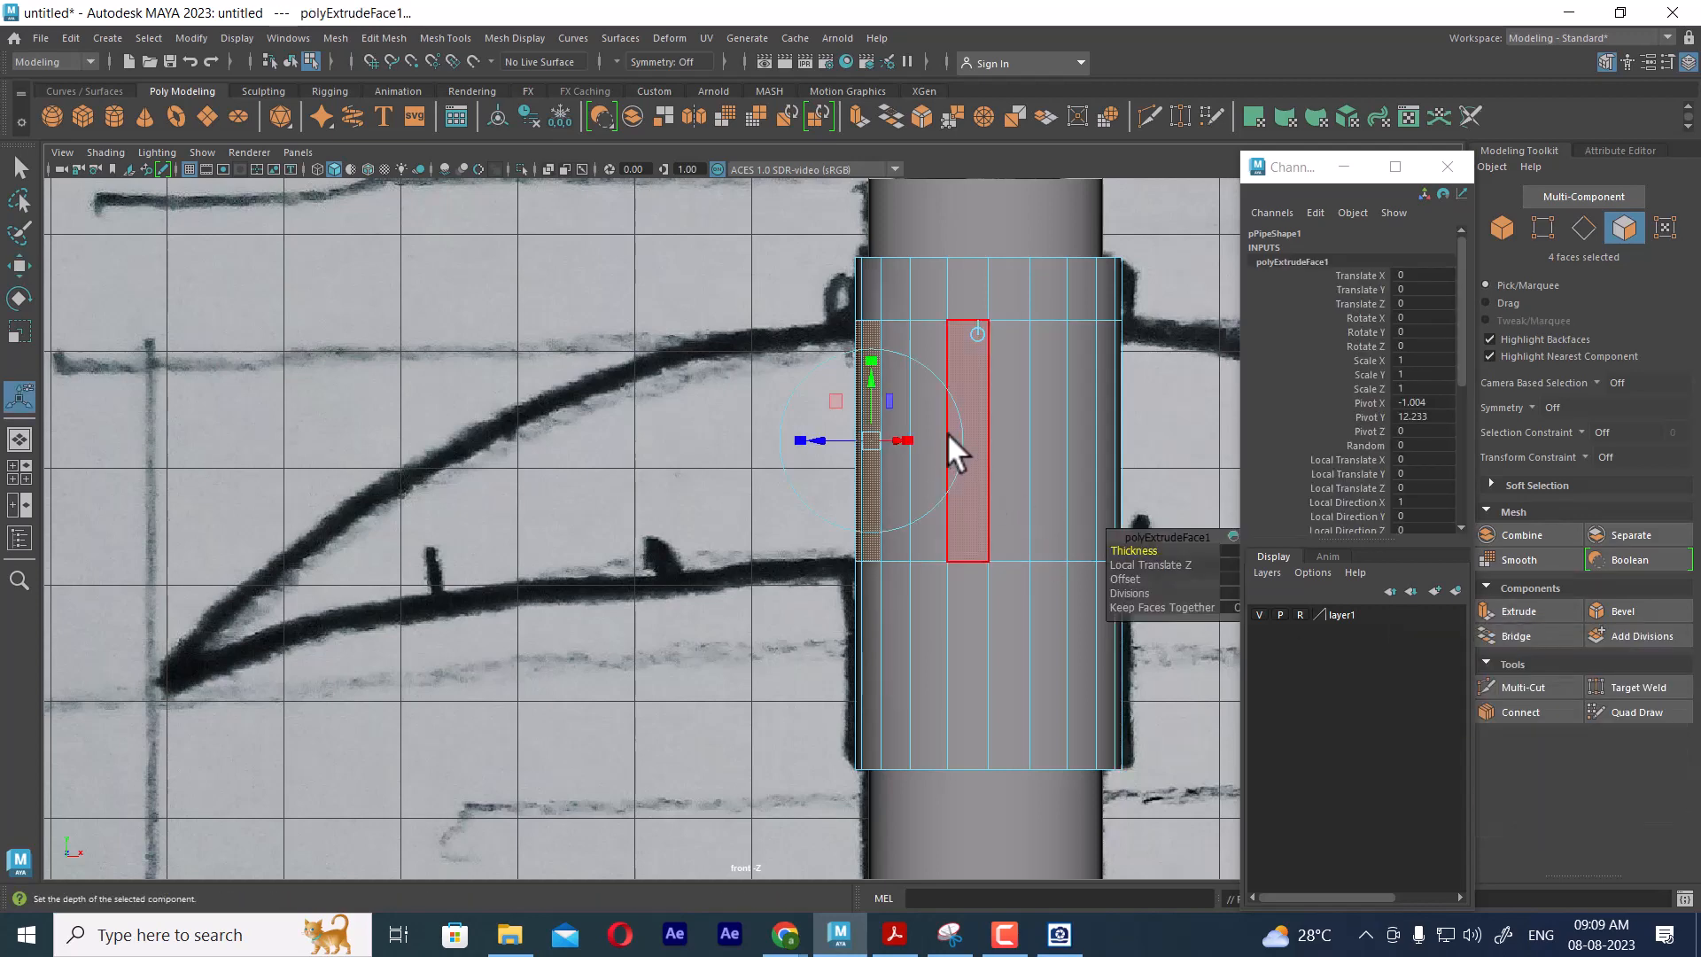
Try pulling the extruded faces outward about 5.3 units along local Z, check them from above and undo the pull
{"action": "left_click_drag", "start_coordinate": [829, 440], "coordinate": [276, 554]}
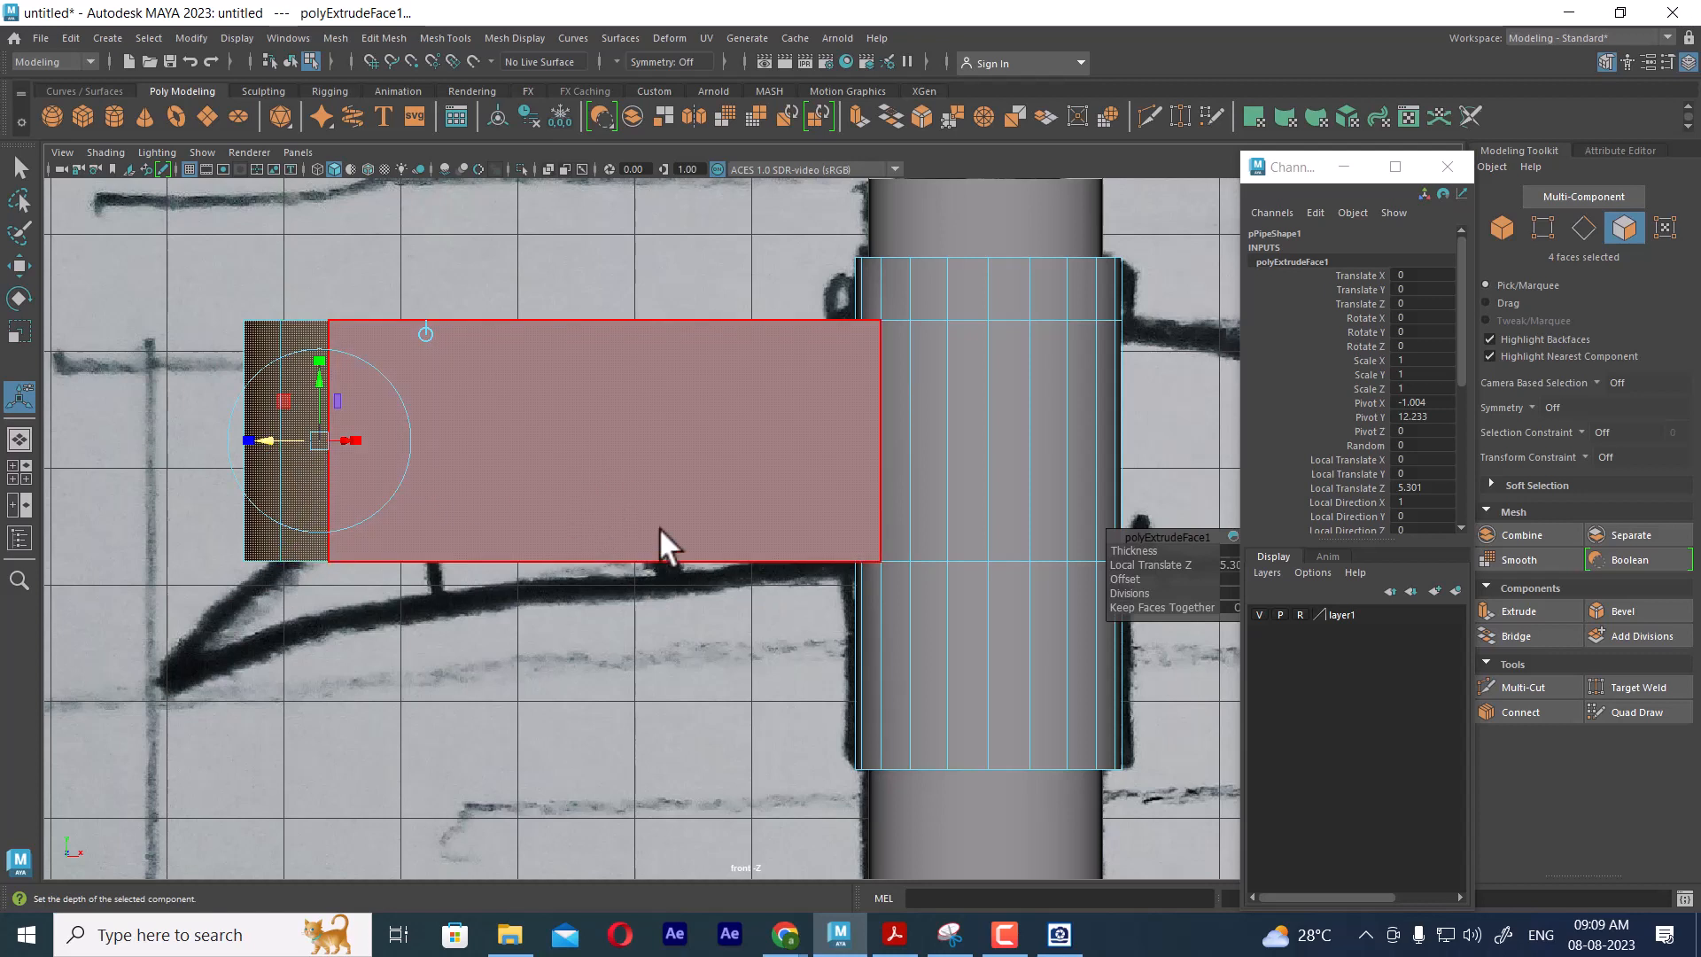
{"action": "key", "text": "space"}
{"action": "left_click_drag", "start_coordinate": [705, 505], "coordinate": [401, 498]}
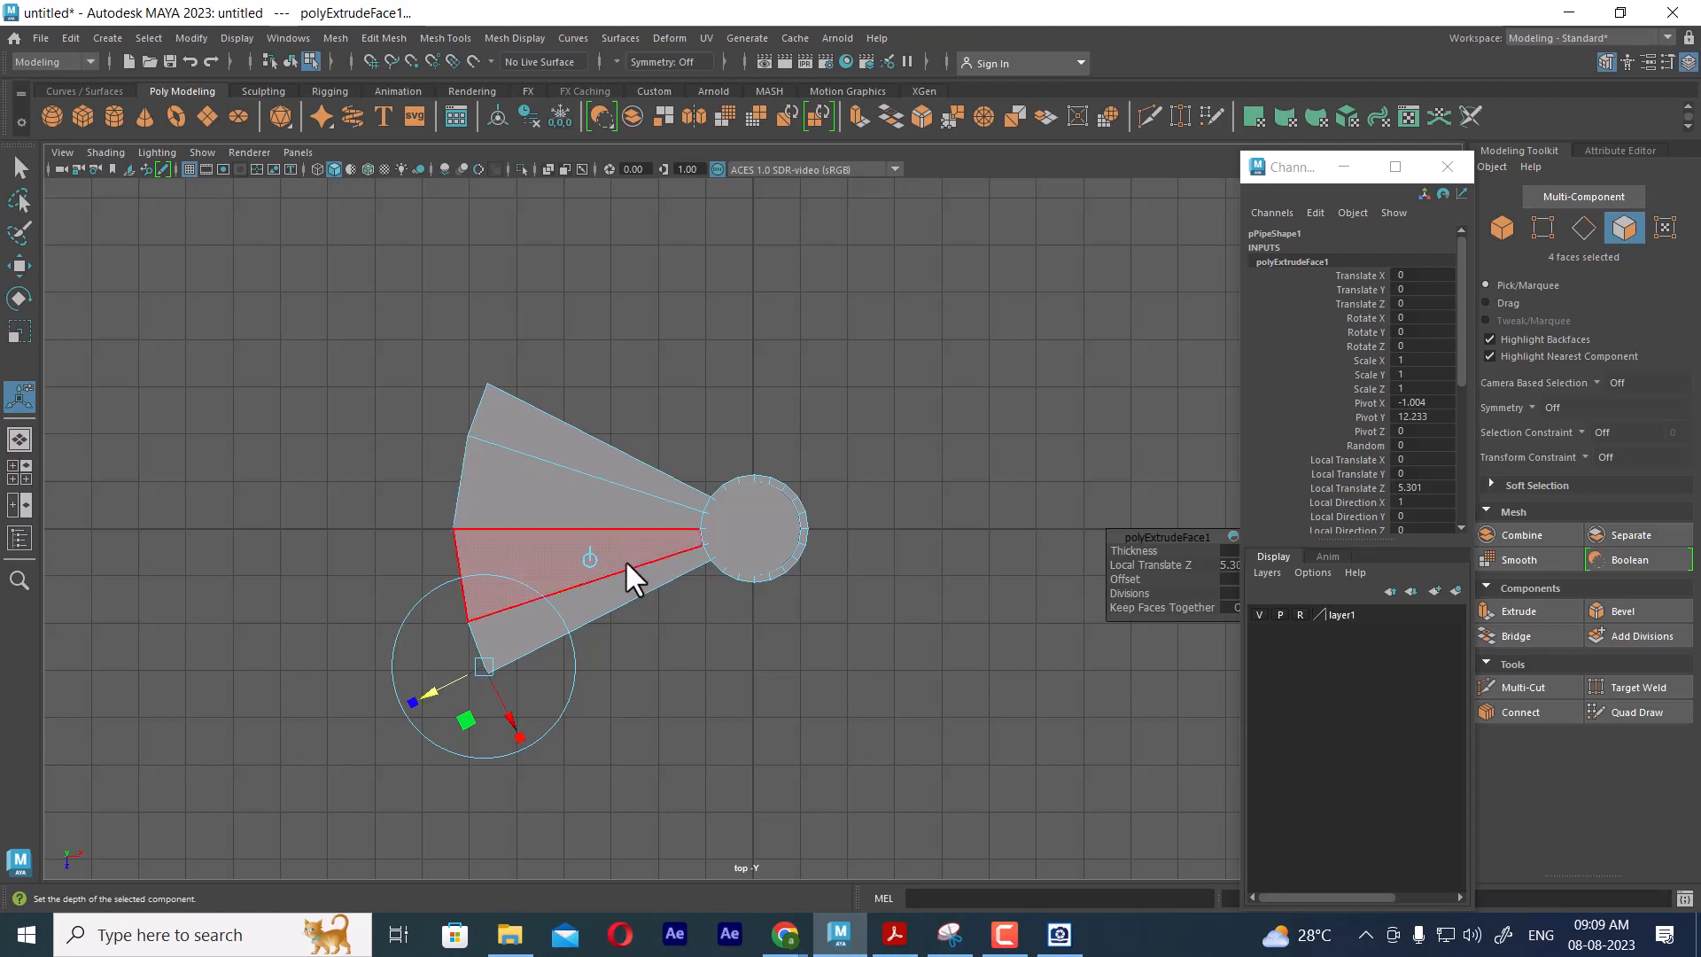
{"action": "key", "text": "ctrl+z"}
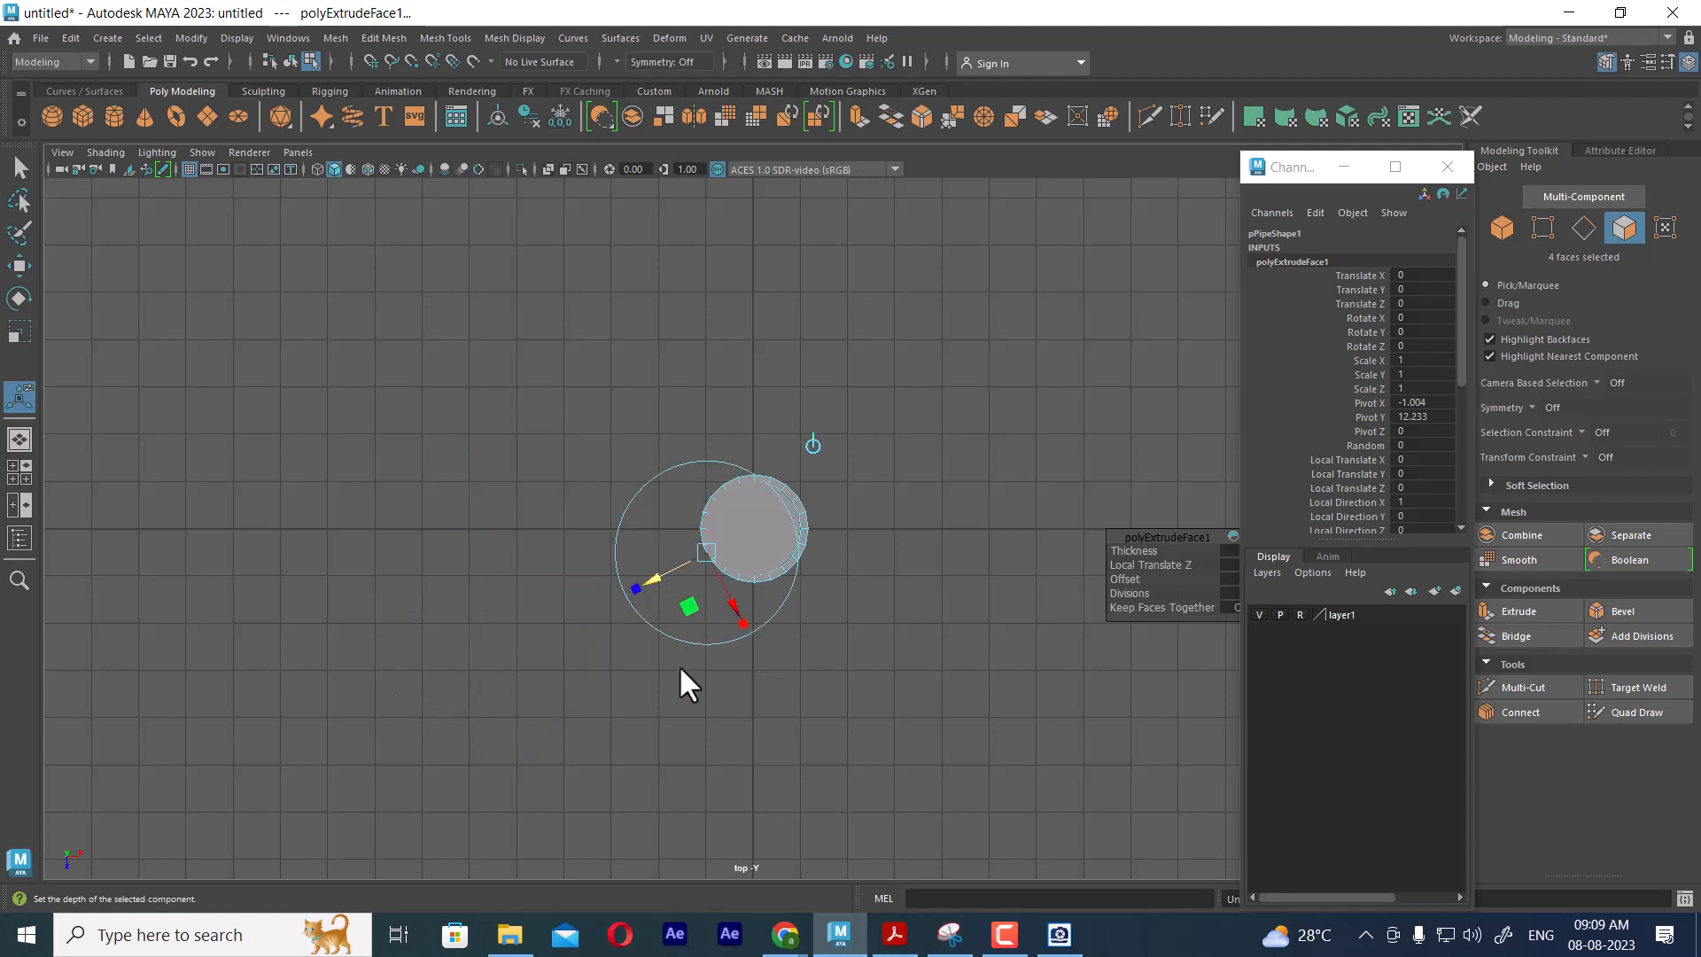
Switch the extrude manipulator to world axes and pull the four faces about 4.4 units in negative X as a straight arm
{"action": "left_click", "coordinate": [813, 443]}
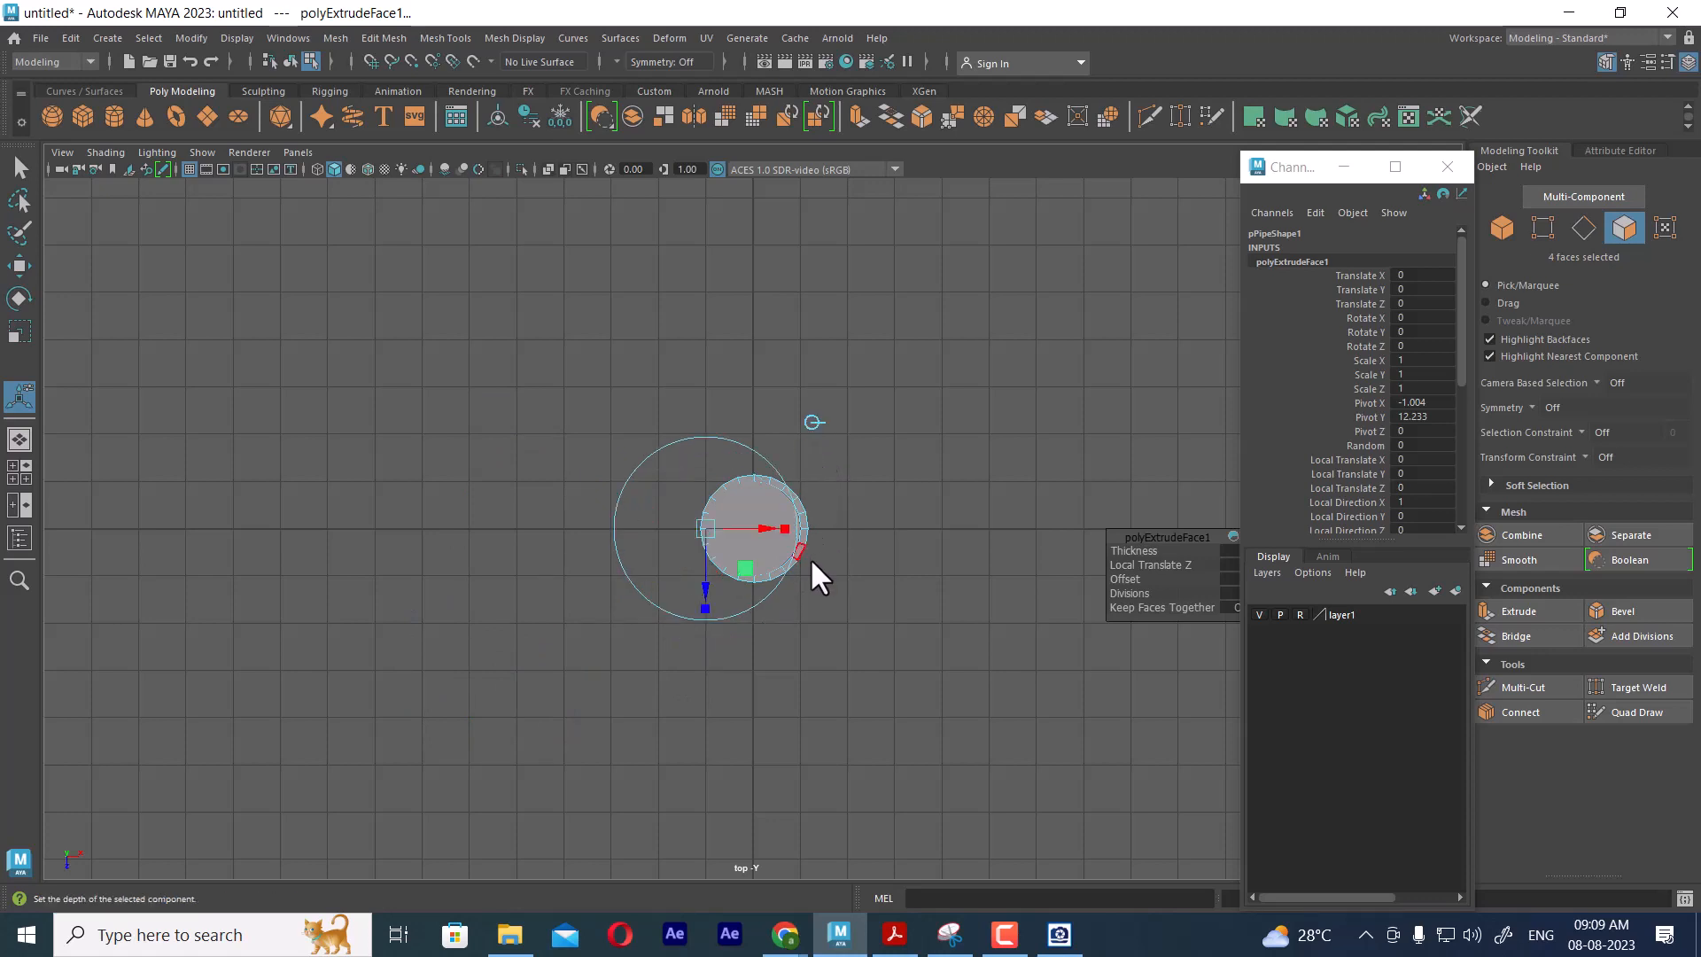
{"action": "left_click_drag", "start_coordinate": [768, 525], "coordinate": [558, 535]}
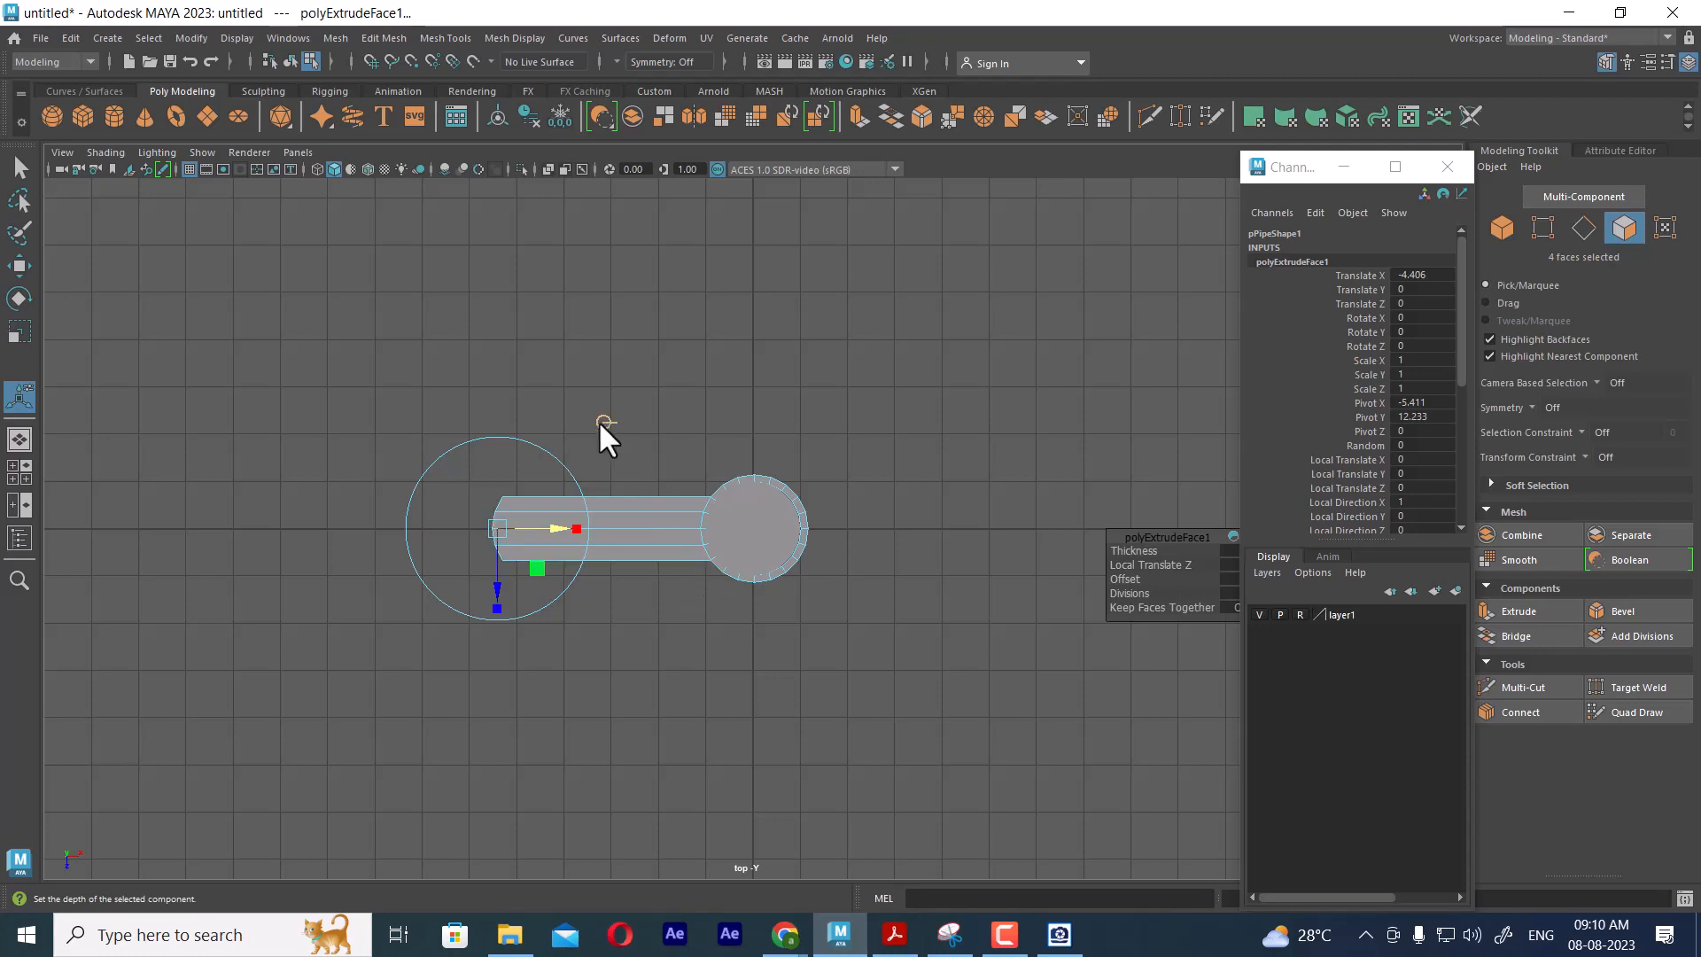
{"action": "scroll", "coordinate": [880, 580], "scroll_direction": "down", "scroll_amount": 1}
{"action": "key", "text": "space"}
{"action": "left_click_drag", "start_coordinate": [884, 584], "coordinate": [880, 342]}
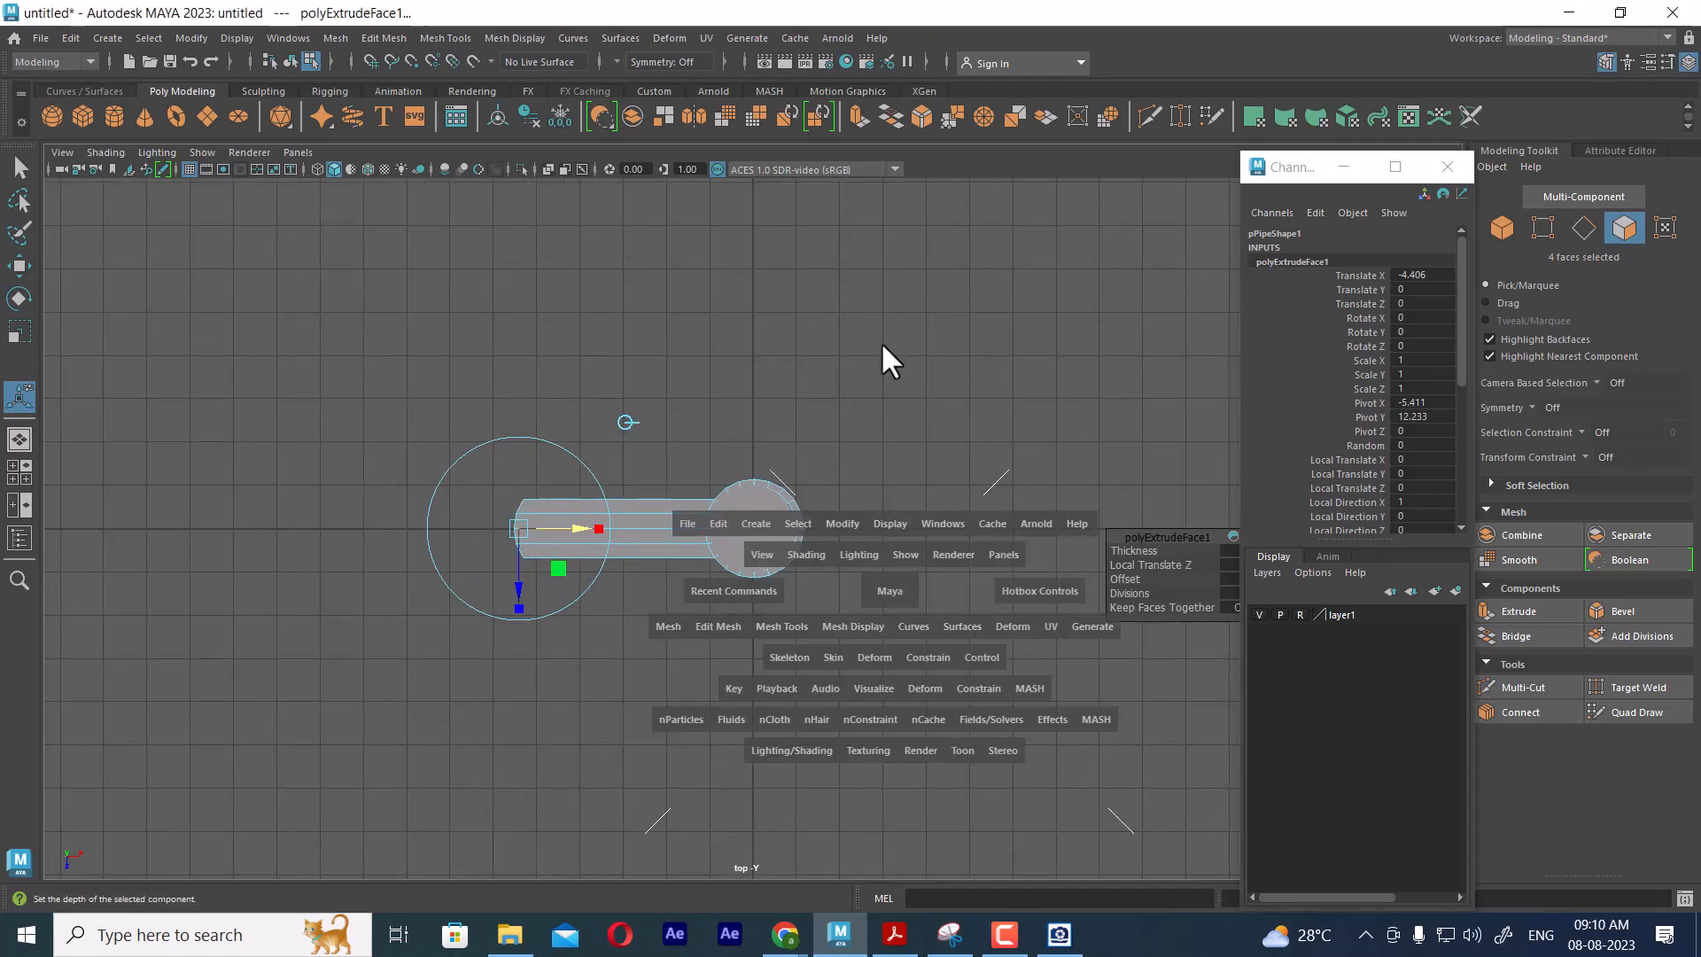
{"action": "mouse_move", "coordinate": [886, 443]}
{"action": "left_mouse_down", "text": "alt"}
{"action": "mouse_move", "coordinate": [930, 537]}
{"action": "mouse_move", "coordinate": [809, 478]}
{"action": "mouse_move", "coordinate": [843, 528]}
{"action": "left_mouse_up", "text": "alt"}
{"action": "key", "text": "w"}
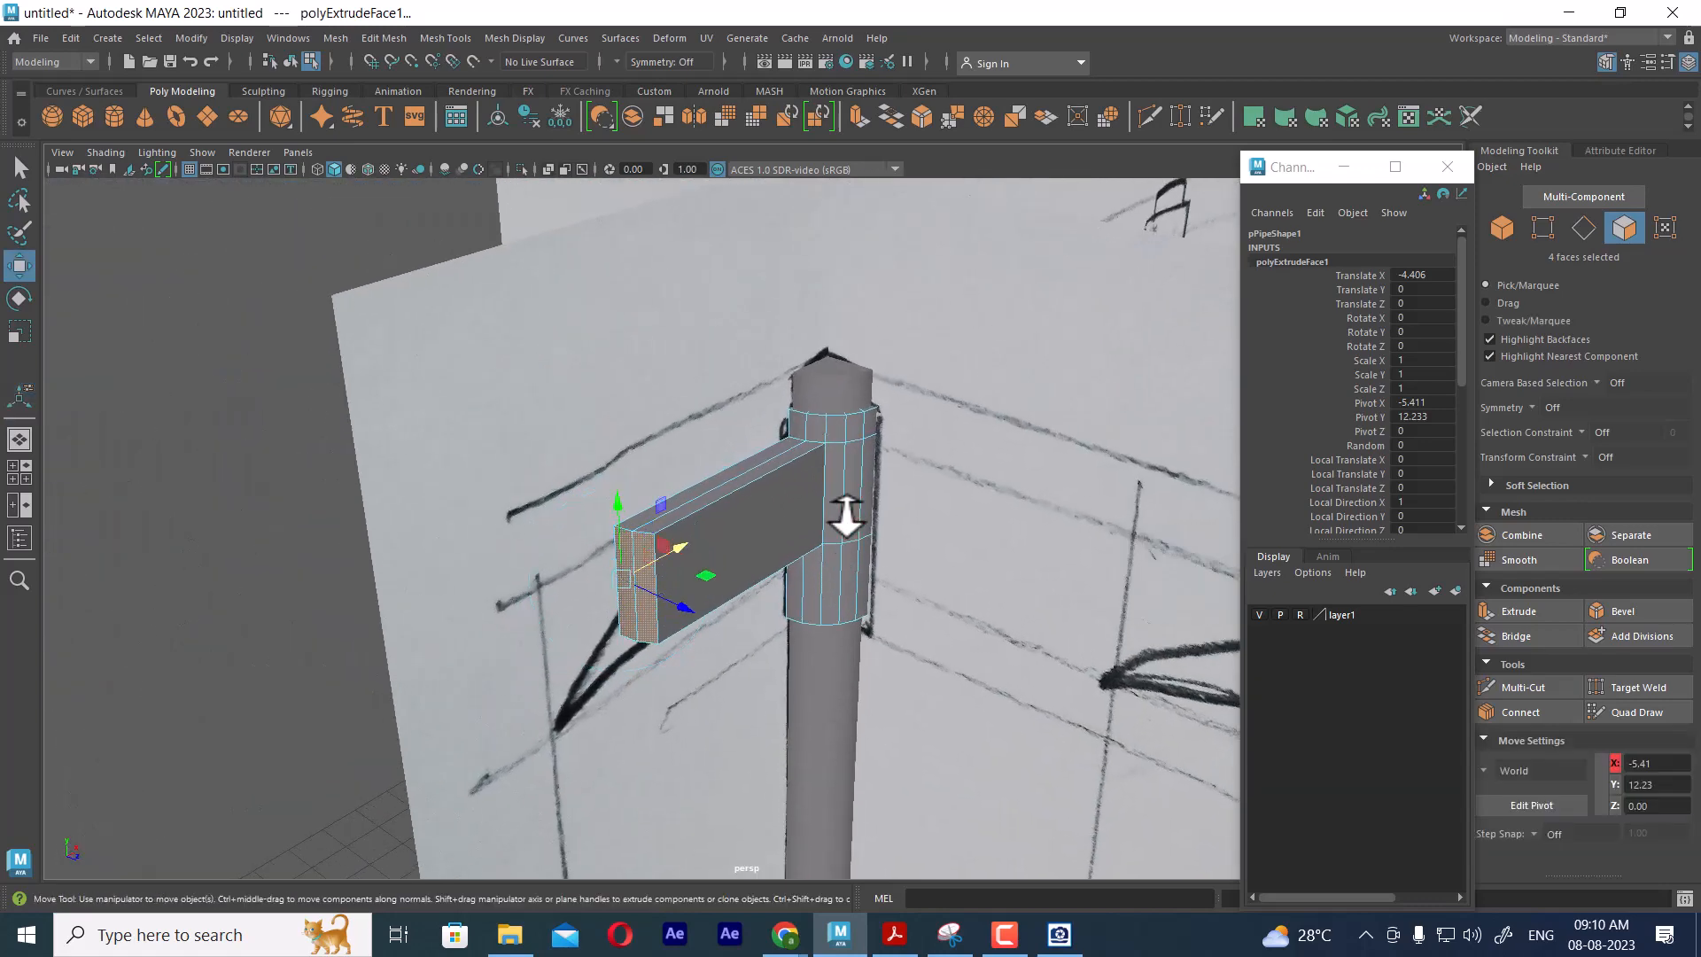
Hide everything except the pipe, duplicate it and move the copy along X to about 8.85
{"action": "right_click_drag", "start_coordinate": [844, 520], "coordinate": [997, 338]}
{"action": "key", "text": "alt+h"}
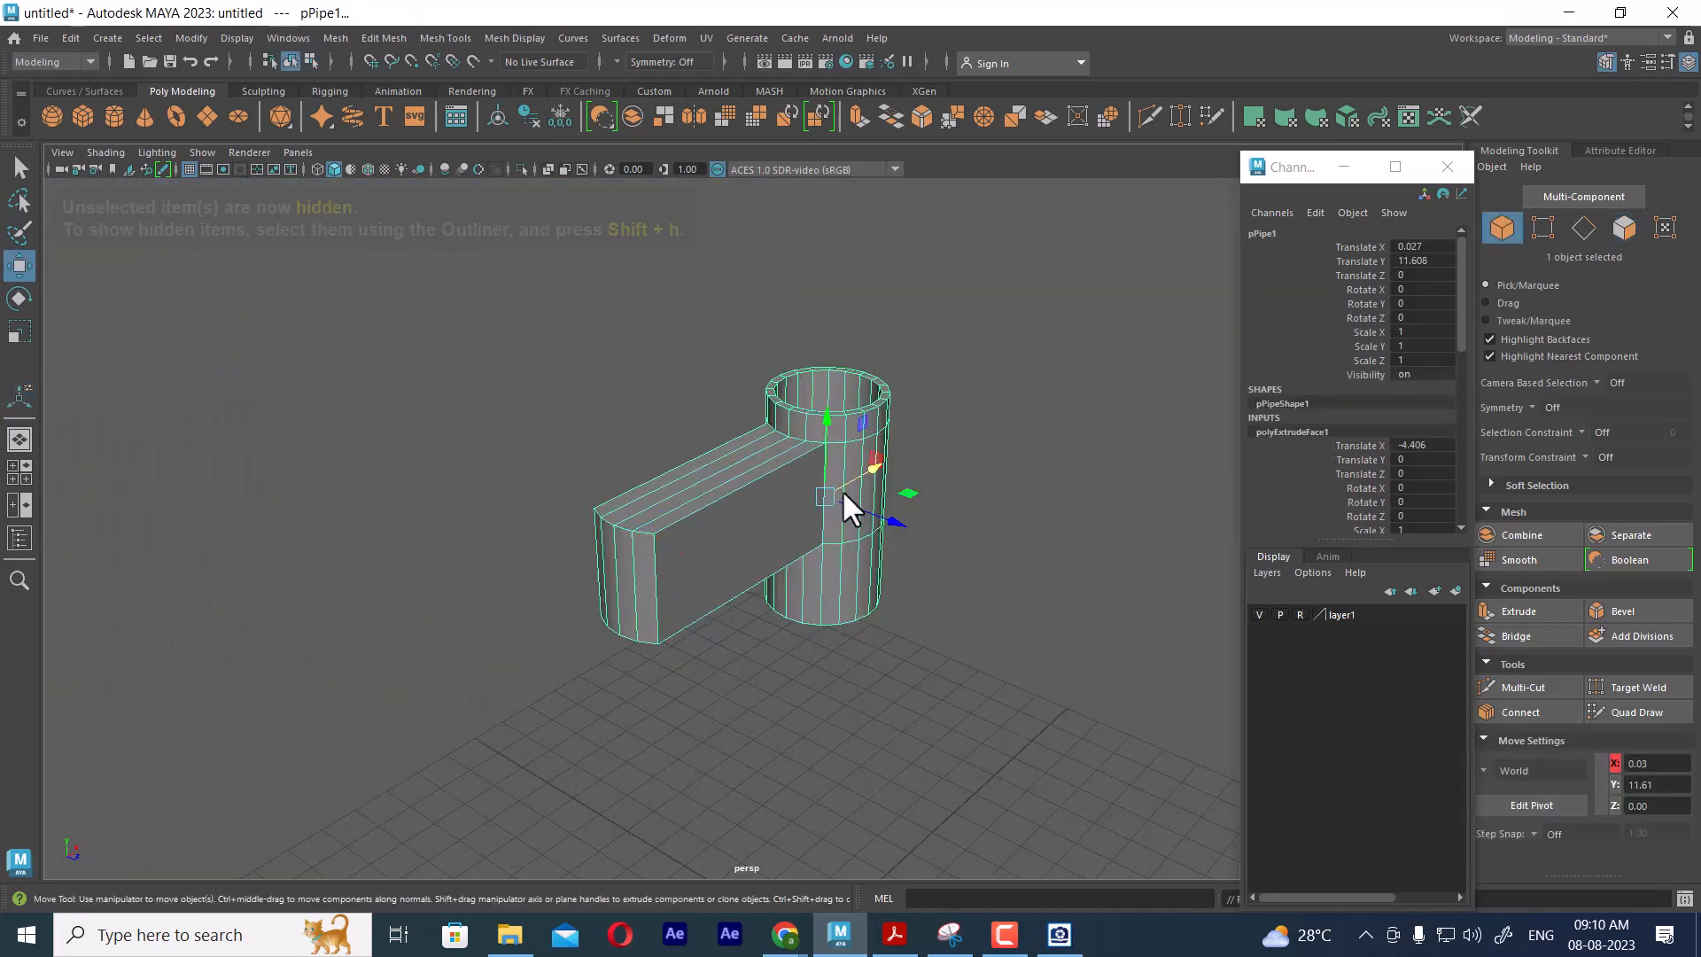
{"action": "left_click_drag", "start_coordinate": [841, 489], "coordinate": [1090, 625], "text": "alt"}
{"action": "key", "text": "ctrl+d"}
{"action": "middle_click_drag", "start_coordinate": [1090, 624], "coordinate": [748, 437], "text": "alt"}
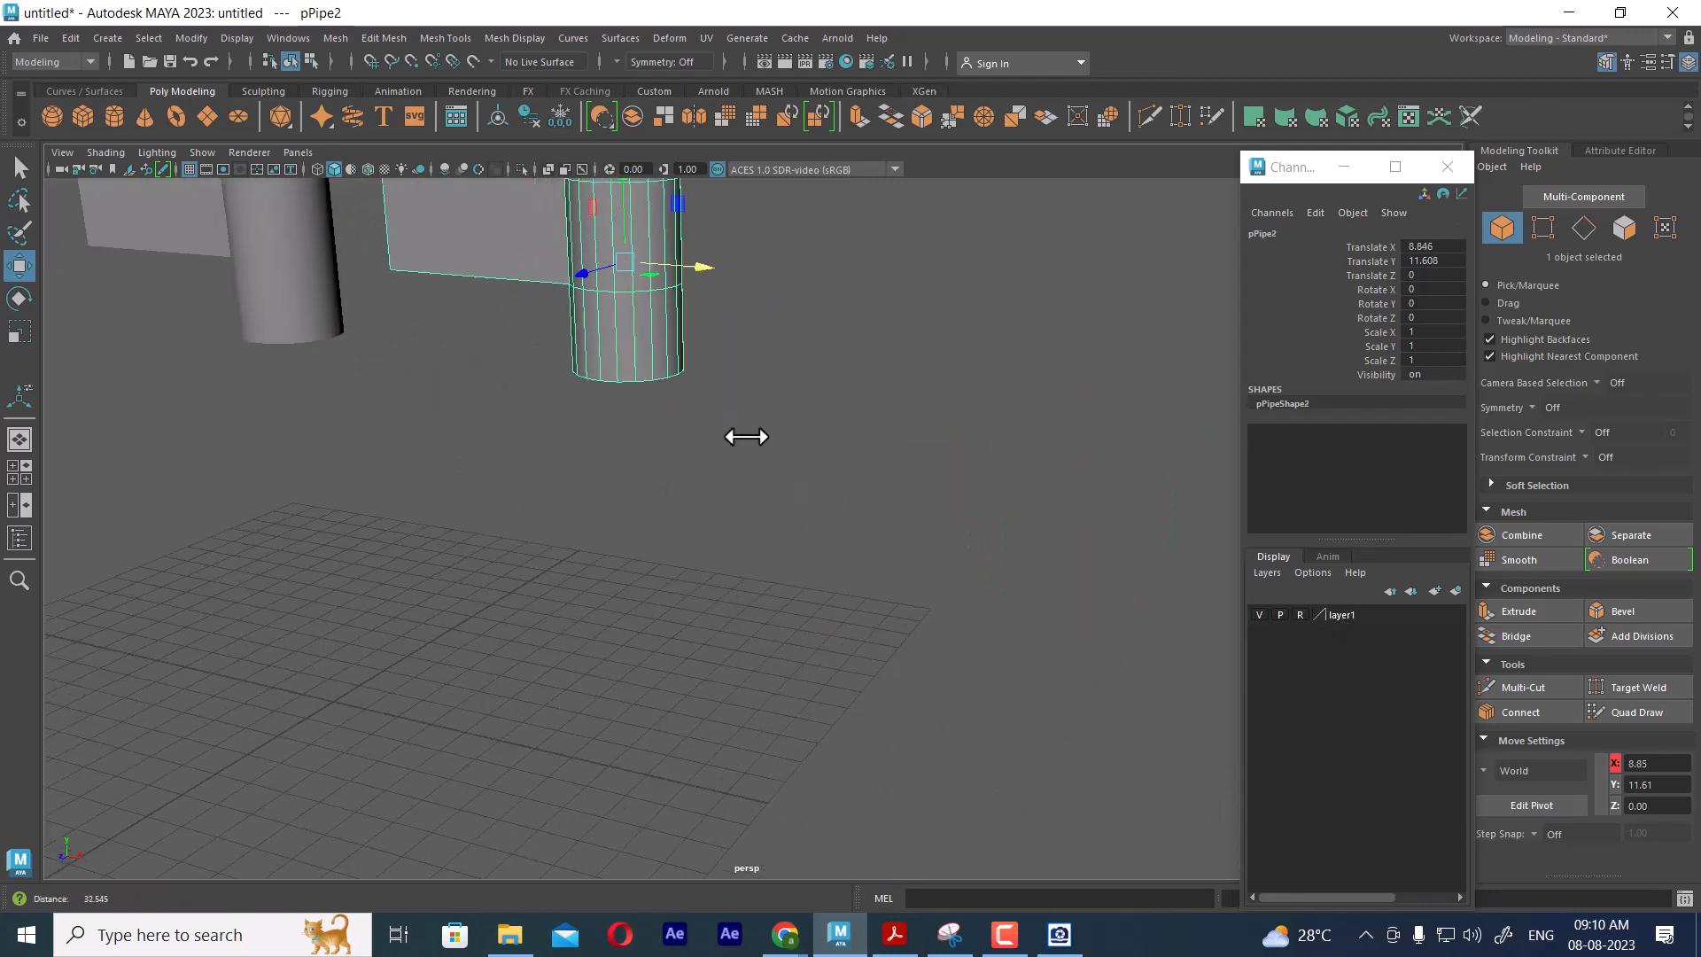
Select five adjacent faces between the edge loops on the duplicate pipe's side opposite the arm
{"action": "left_click_drag", "start_coordinate": [747, 437], "coordinate": [1003, 584], "text": "alt"}
{"action": "right_click_drag", "start_coordinate": [1003, 584], "coordinate": [1063, 417], "text": "alt"}
{"action": "right_click_drag", "start_coordinate": [1062, 407], "coordinate": [1067, 459]}
{"action": "left_click_drag", "start_coordinate": [1100, 501], "coordinate": [884, 645], "text": "alt"}
{"action": "left_click", "coordinate": [852, 596]}
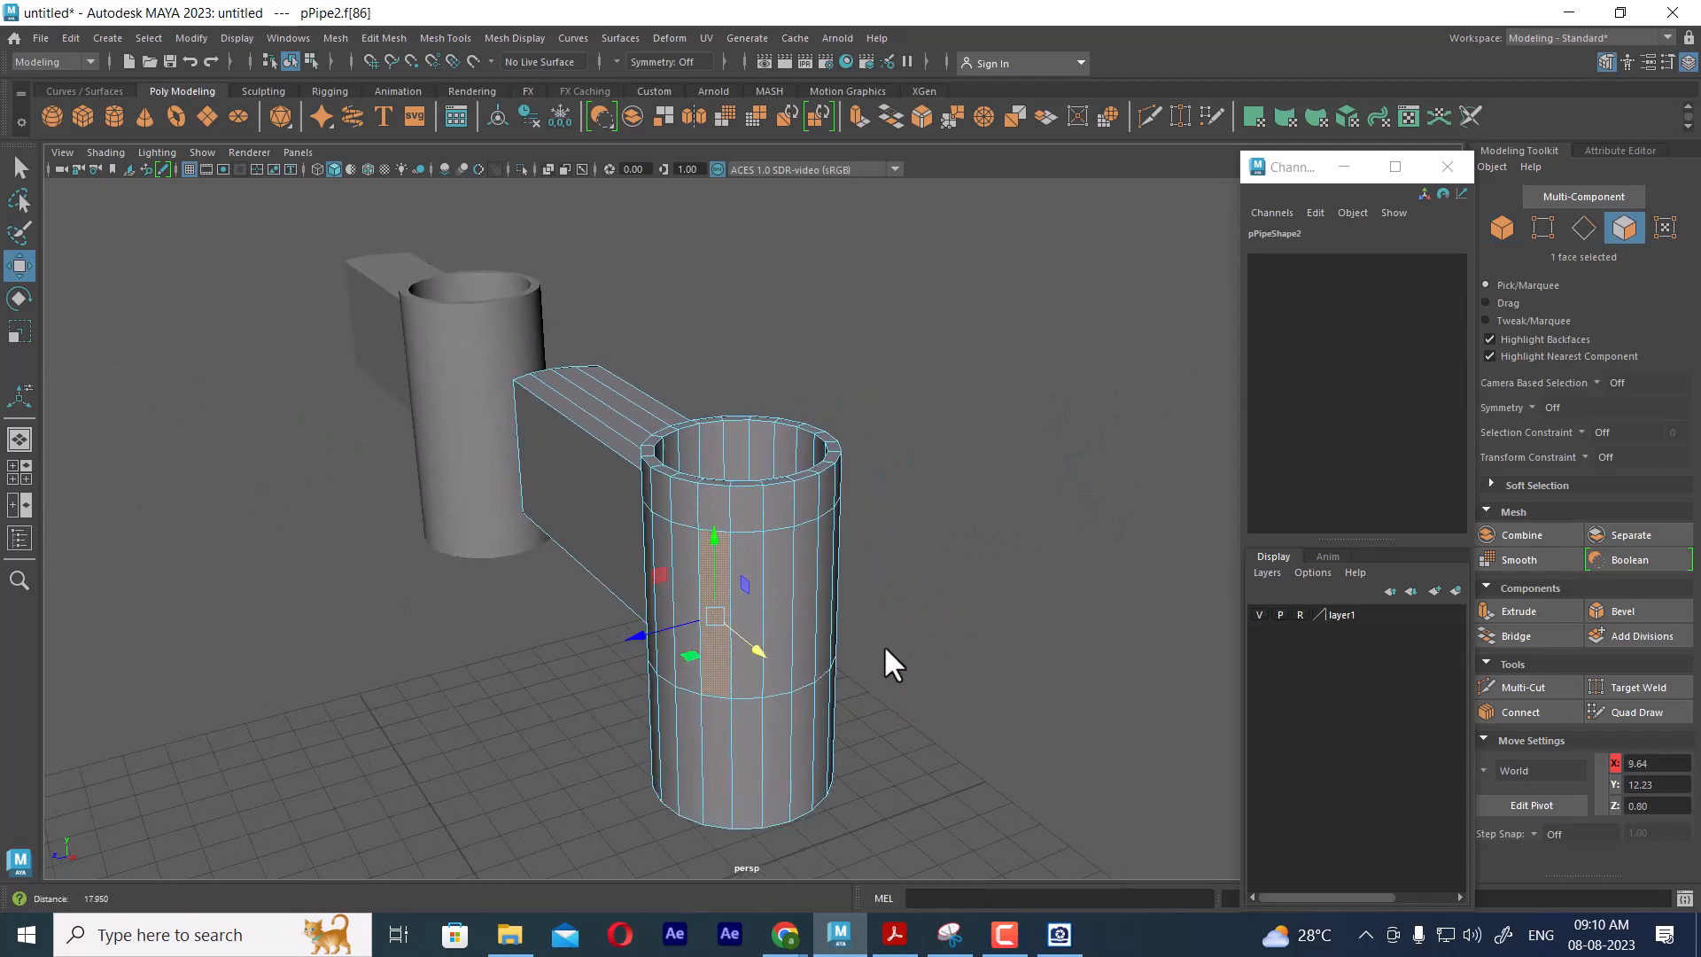
{"action": "left_click", "coordinate": [754, 593], "text": "shift"}
{"action": "left_click", "coordinate": [789, 584], "text": "shift"}
{"action": "left_click", "coordinate": [804, 583], "text": "shift"}
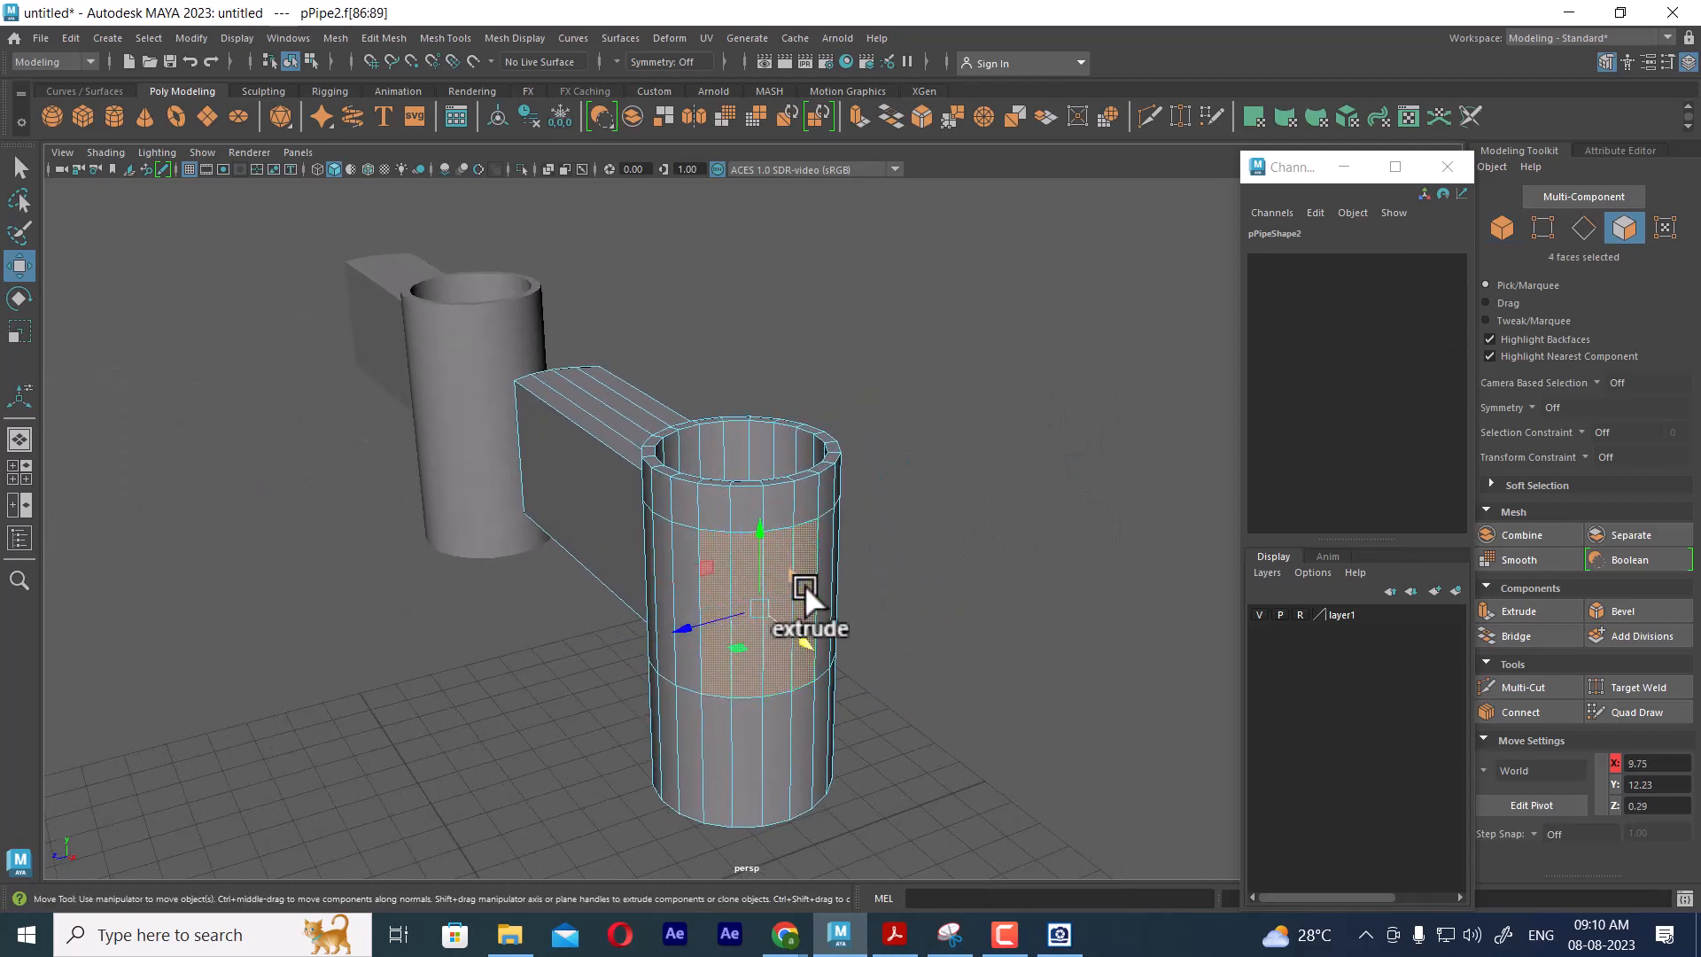
{"action": "left_click", "coordinate": [822, 588], "text": "shift"}
Extrude the duplicate's five selected faces about 3.34 units along local Z so they fan outward
{"action": "left_click_drag", "start_coordinate": [854, 588], "coordinate": [912, 553], "text": "alt"}
{"action": "right_click_drag", "start_coordinate": [913, 553], "coordinate": [891, 481], "text": "alt"}
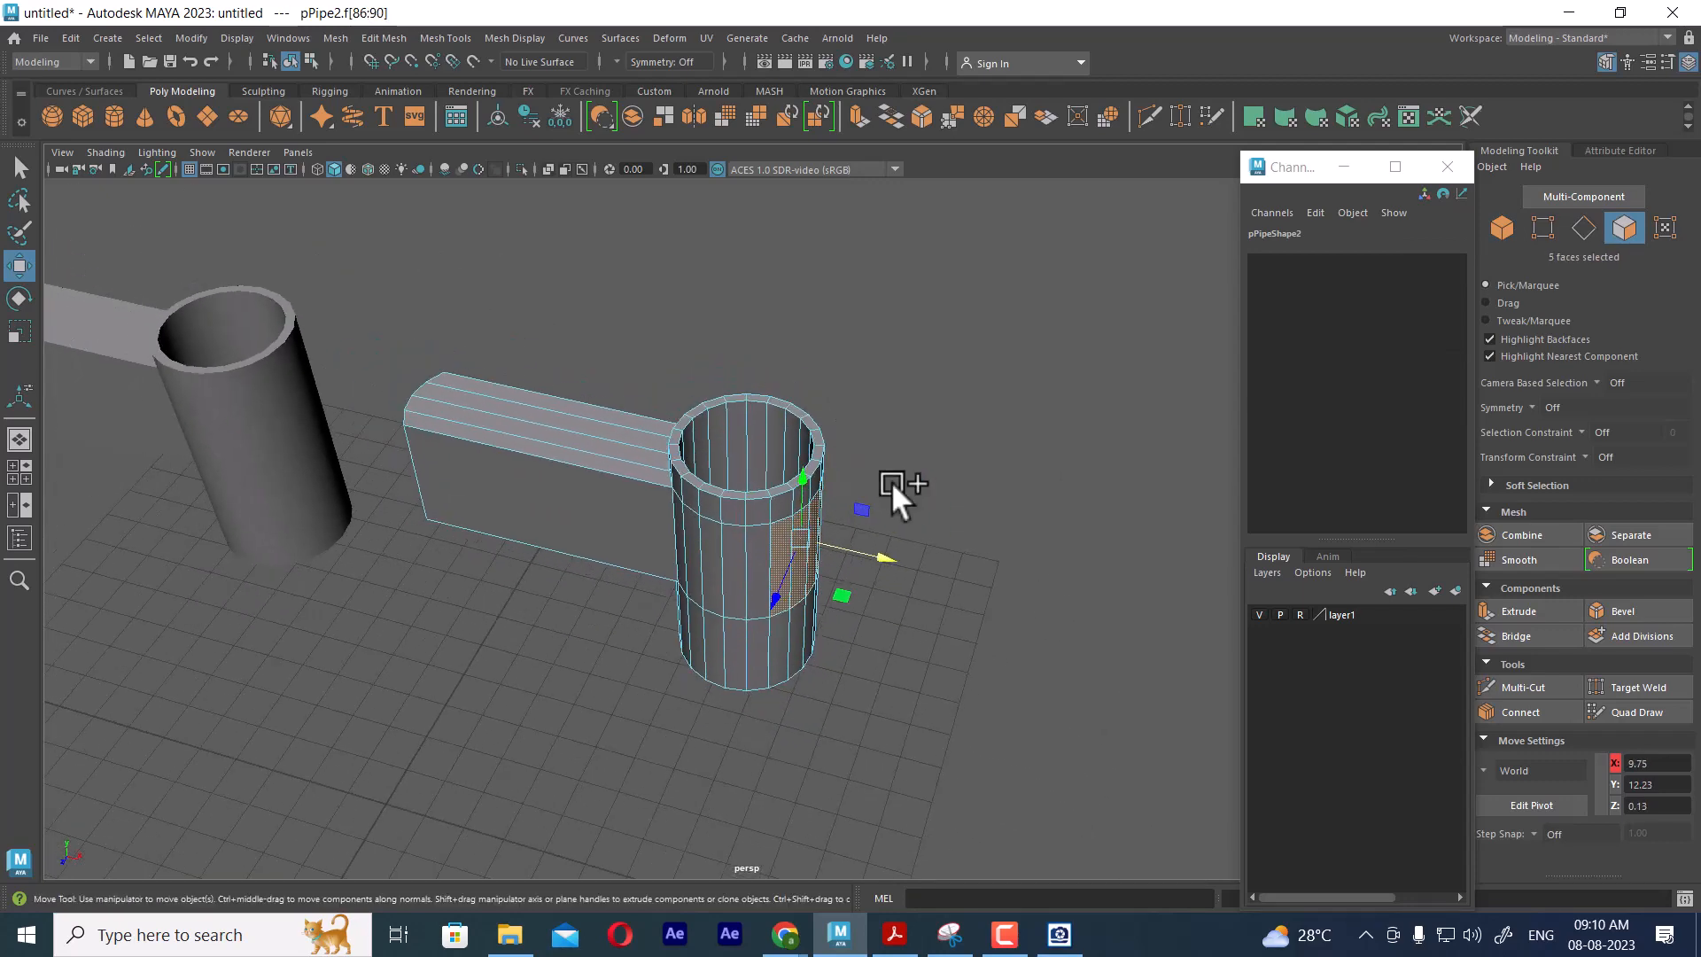
{"action": "left_click", "coordinate": [1547, 608]}
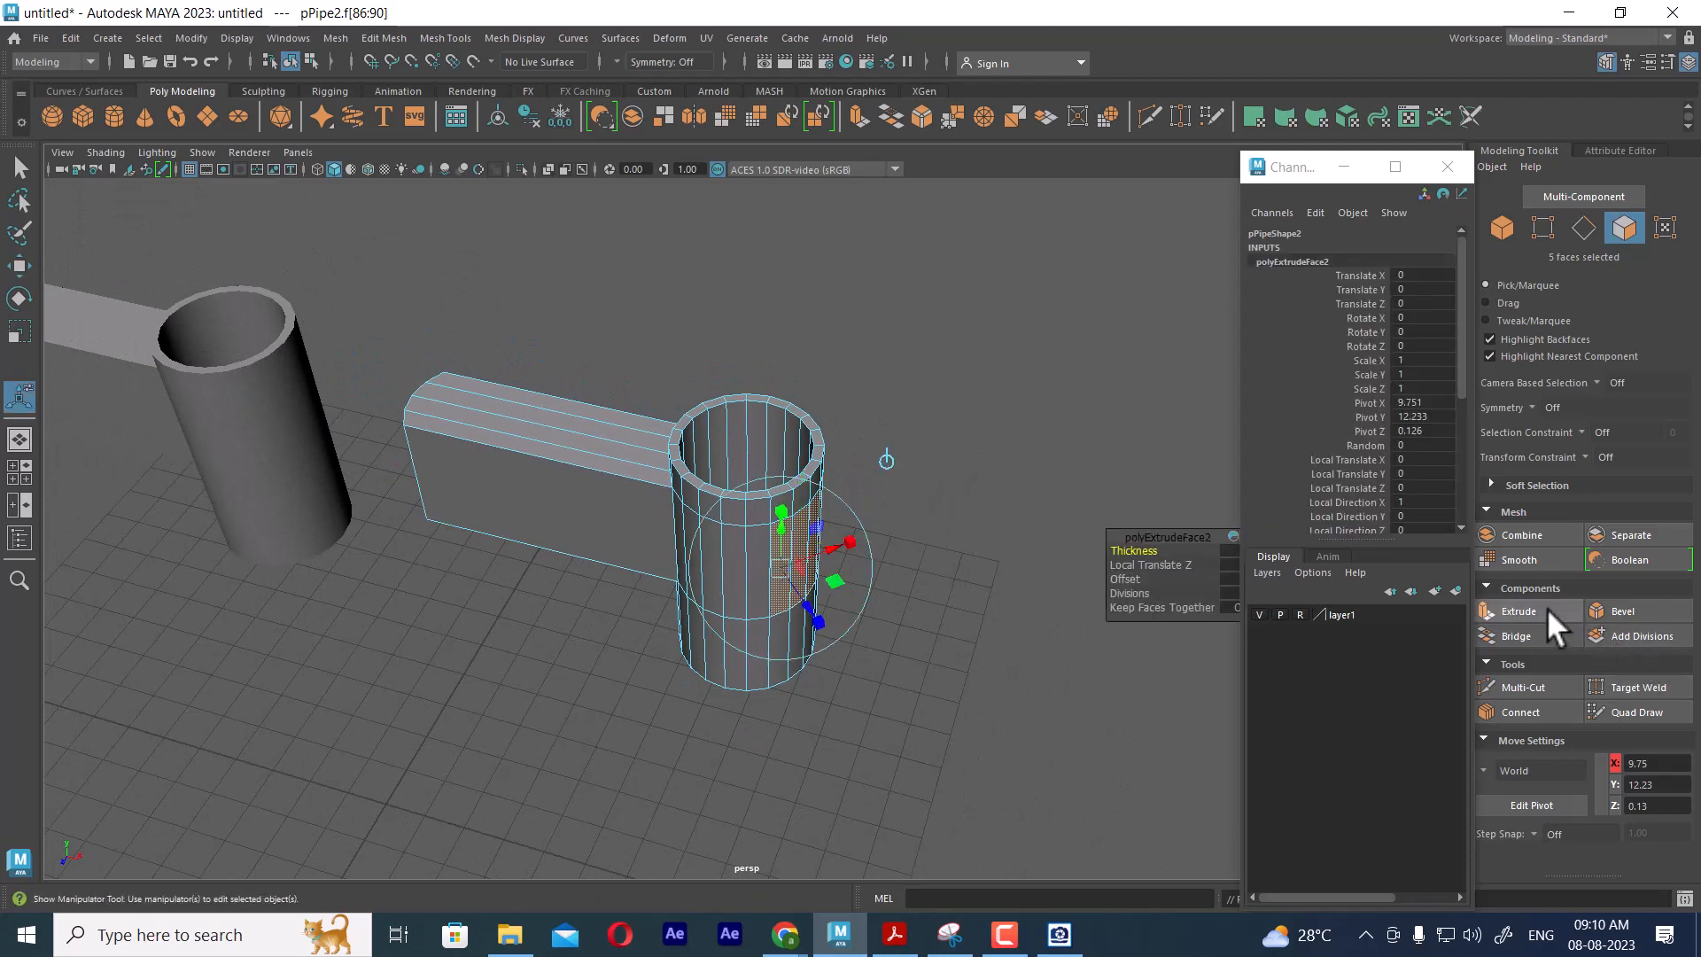
{"action": "left_click_drag", "start_coordinate": [806, 609], "coordinate": [909, 756]}
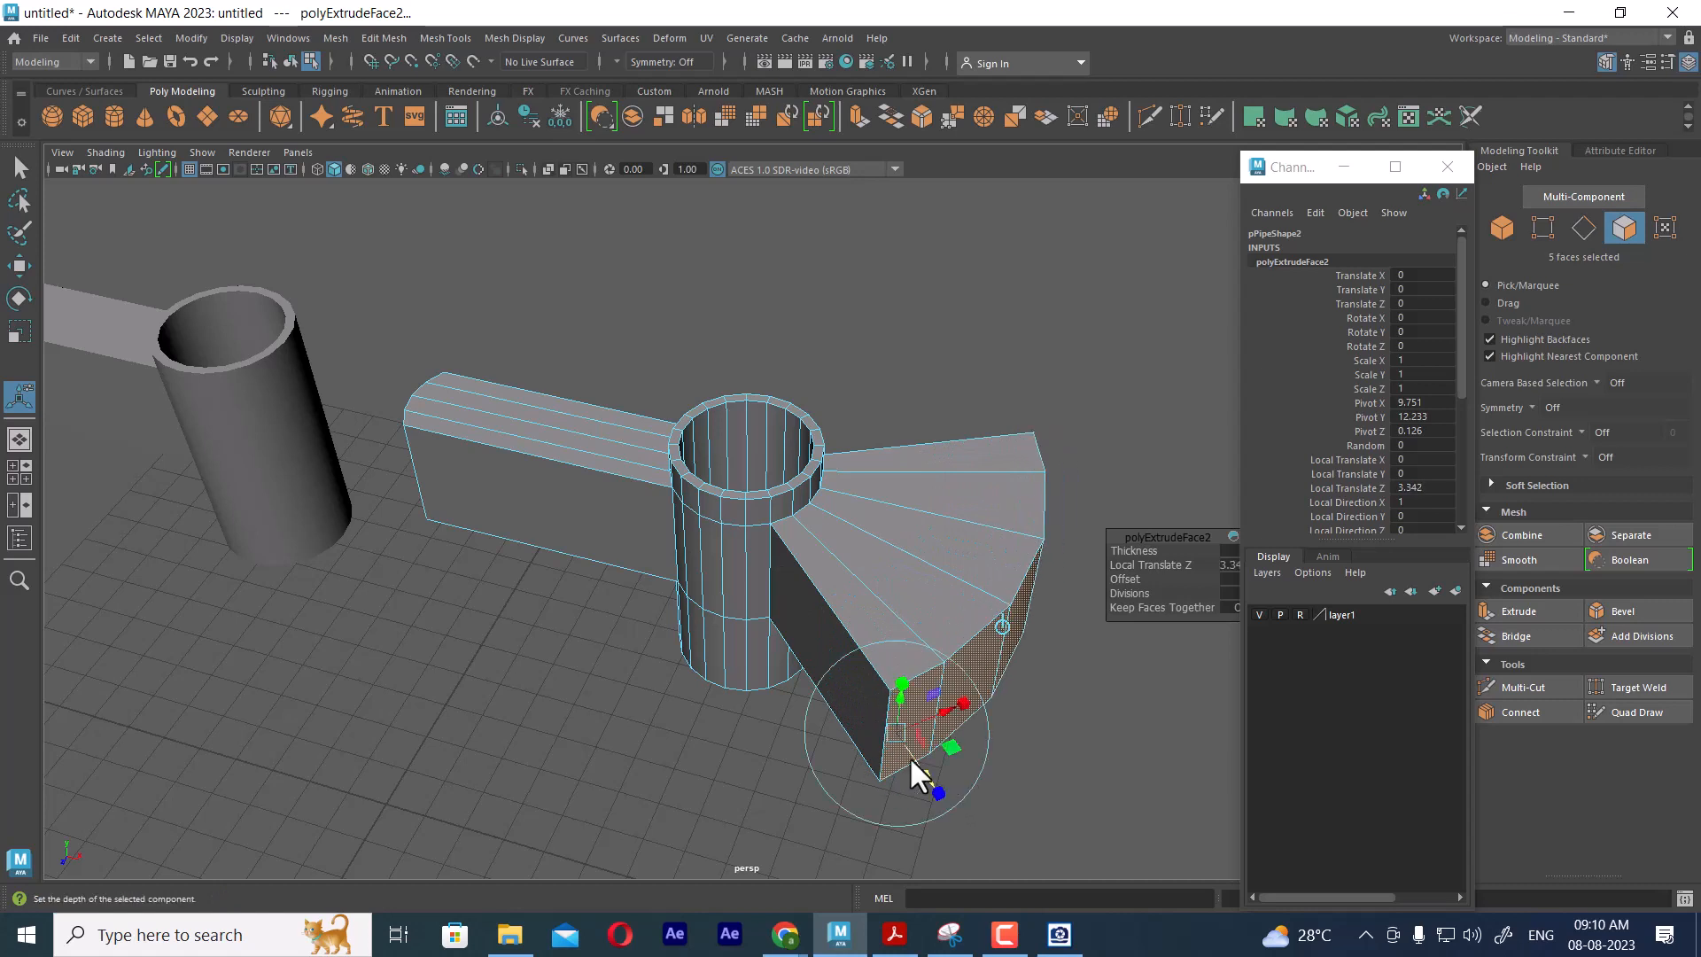
Select three faces below the lower edge loop on the duplicate and extrude them about 4.07 units along world Z
{"action": "left_click", "coordinate": [727, 657]}
{"action": "left_click", "coordinate": [712, 658], "text": "shift"}
{"action": "left_click", "coordinate": [698, 645], "text": "shift"}
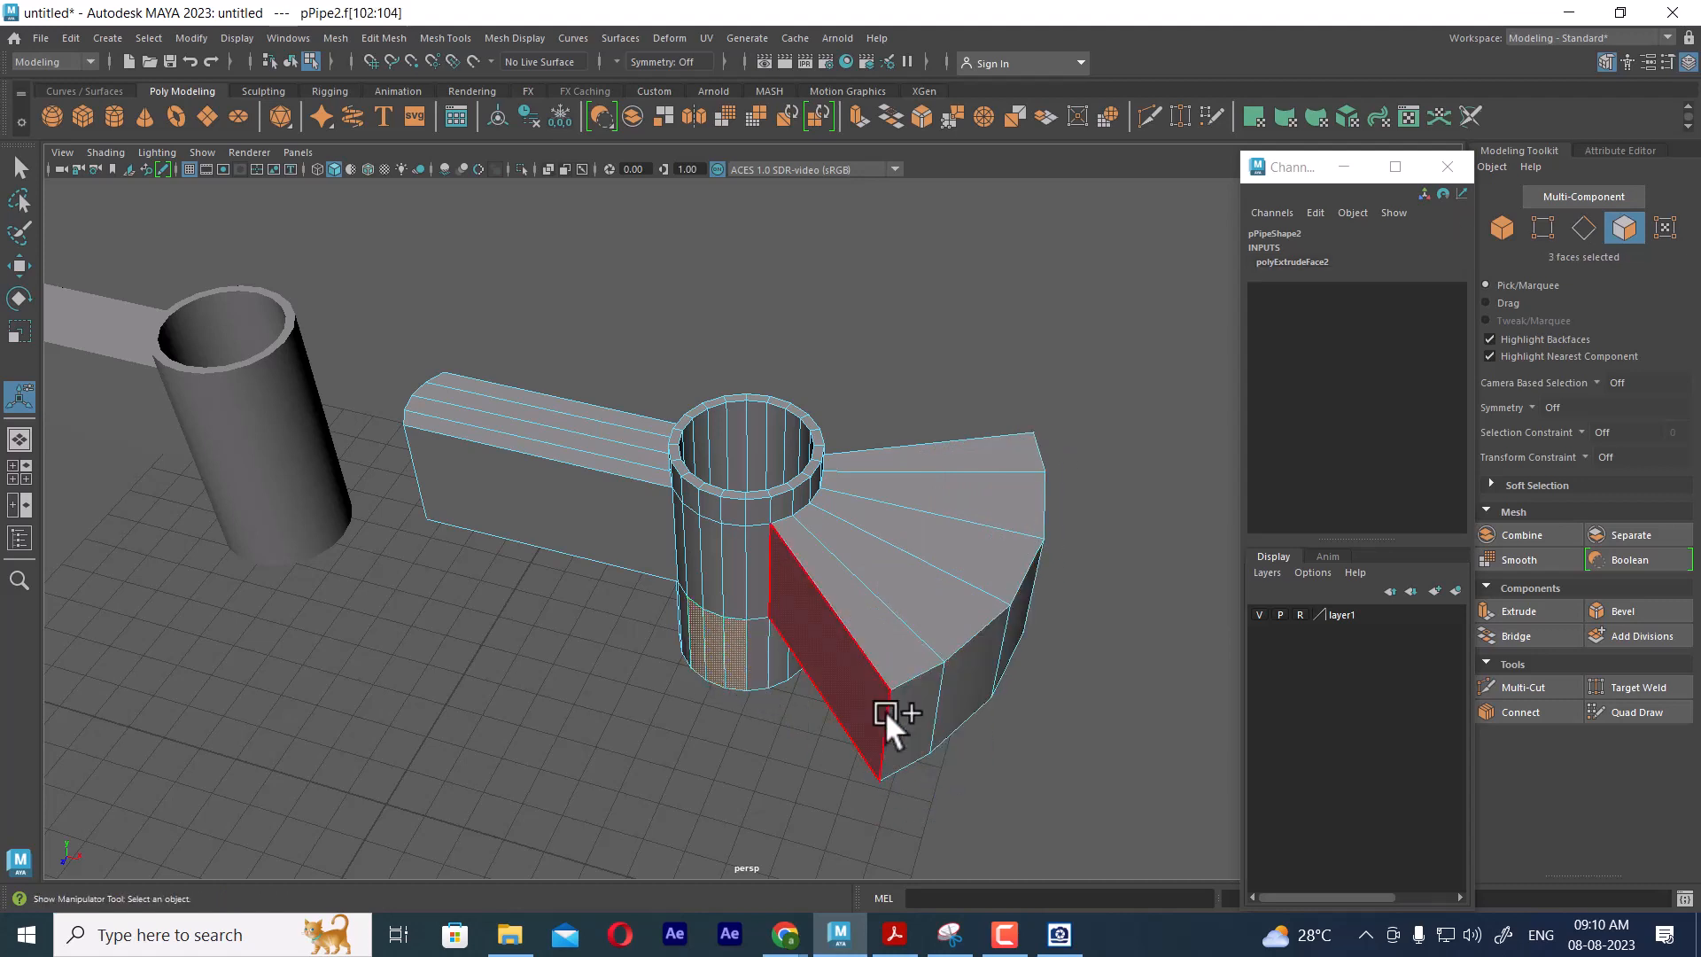
{"action": "left_click", "coordinate": [1517, 612]}
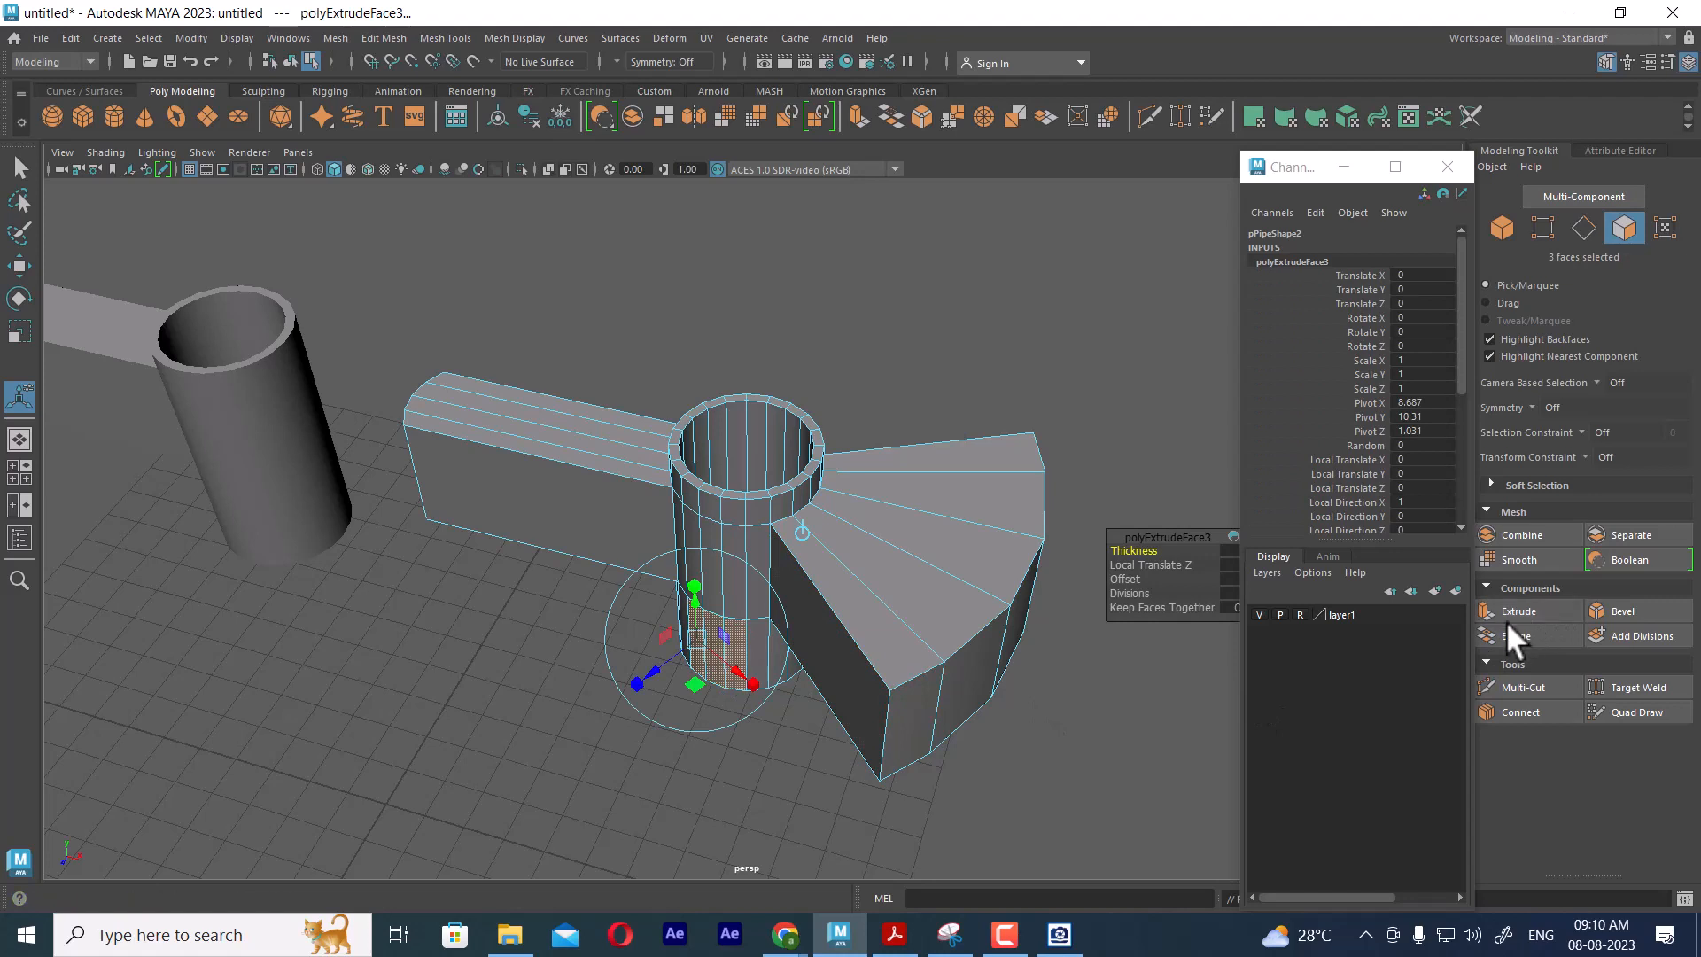
{"action": "left_click", "coordinate": [803, 528]}
{"action": "left_click_drag", "start_coordinate": [714, 683], "coordinate": [620, 917]}
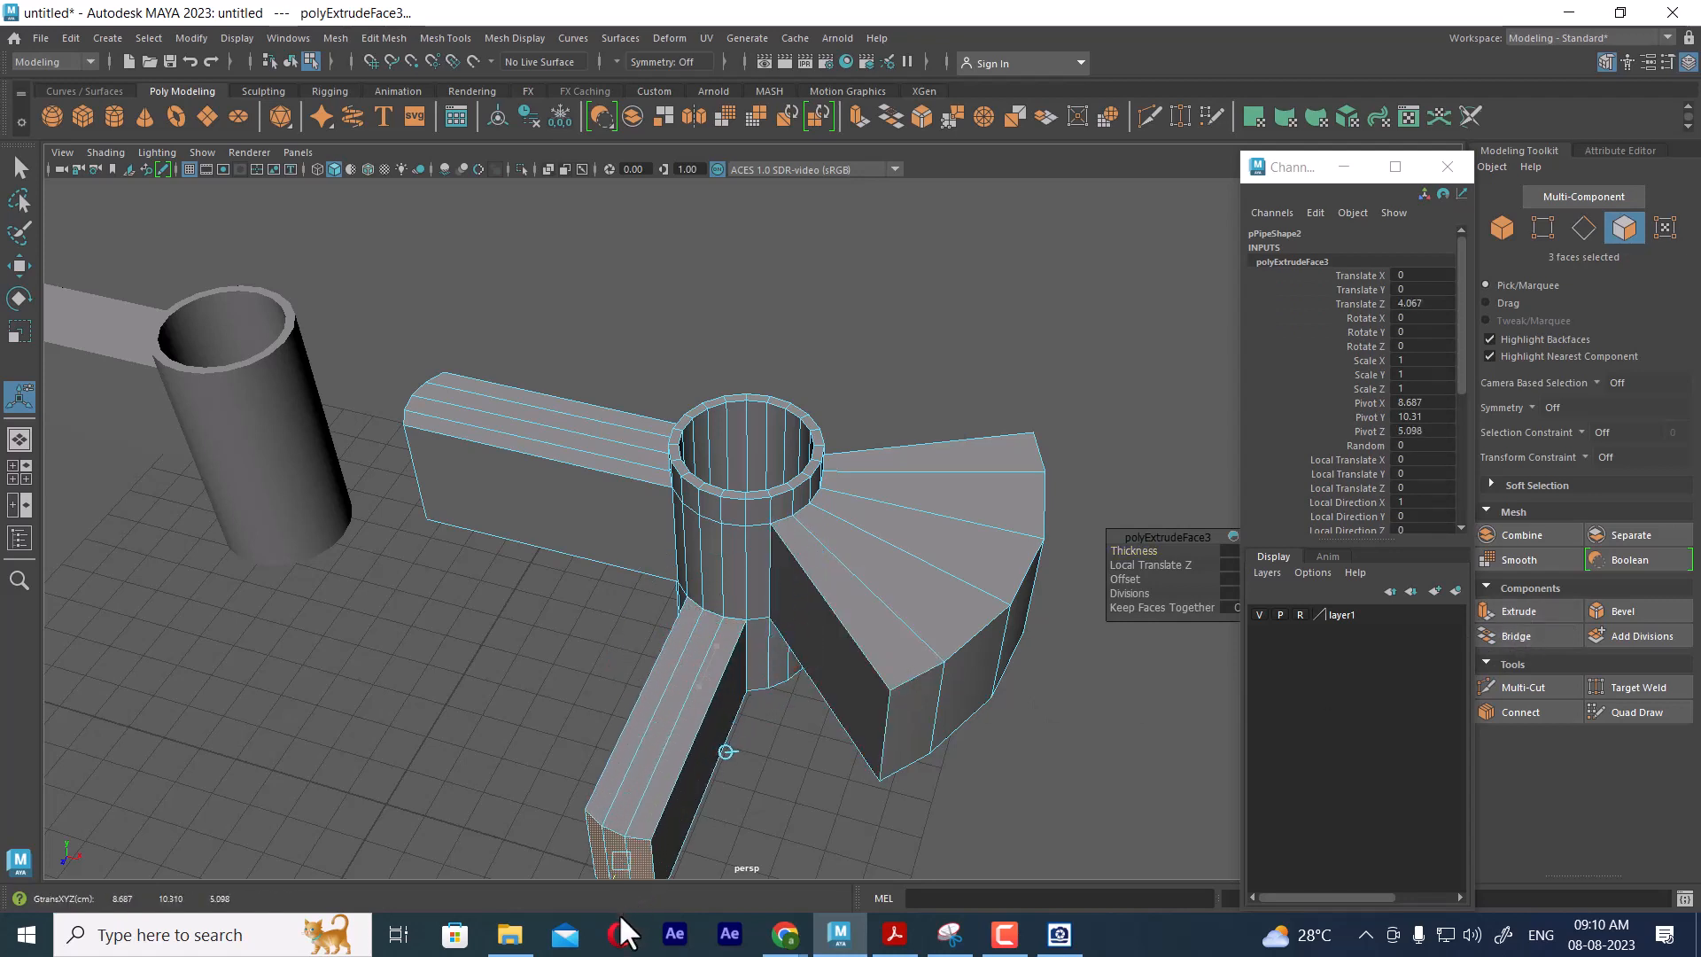
Compare the fanned and straight extrusions from several angles, and delete the duplicate pipe in object mode
{"action": "left_click_drag", "start_coordinate": [667, 881], "coordinate": [858, 486], "text": "alt"}
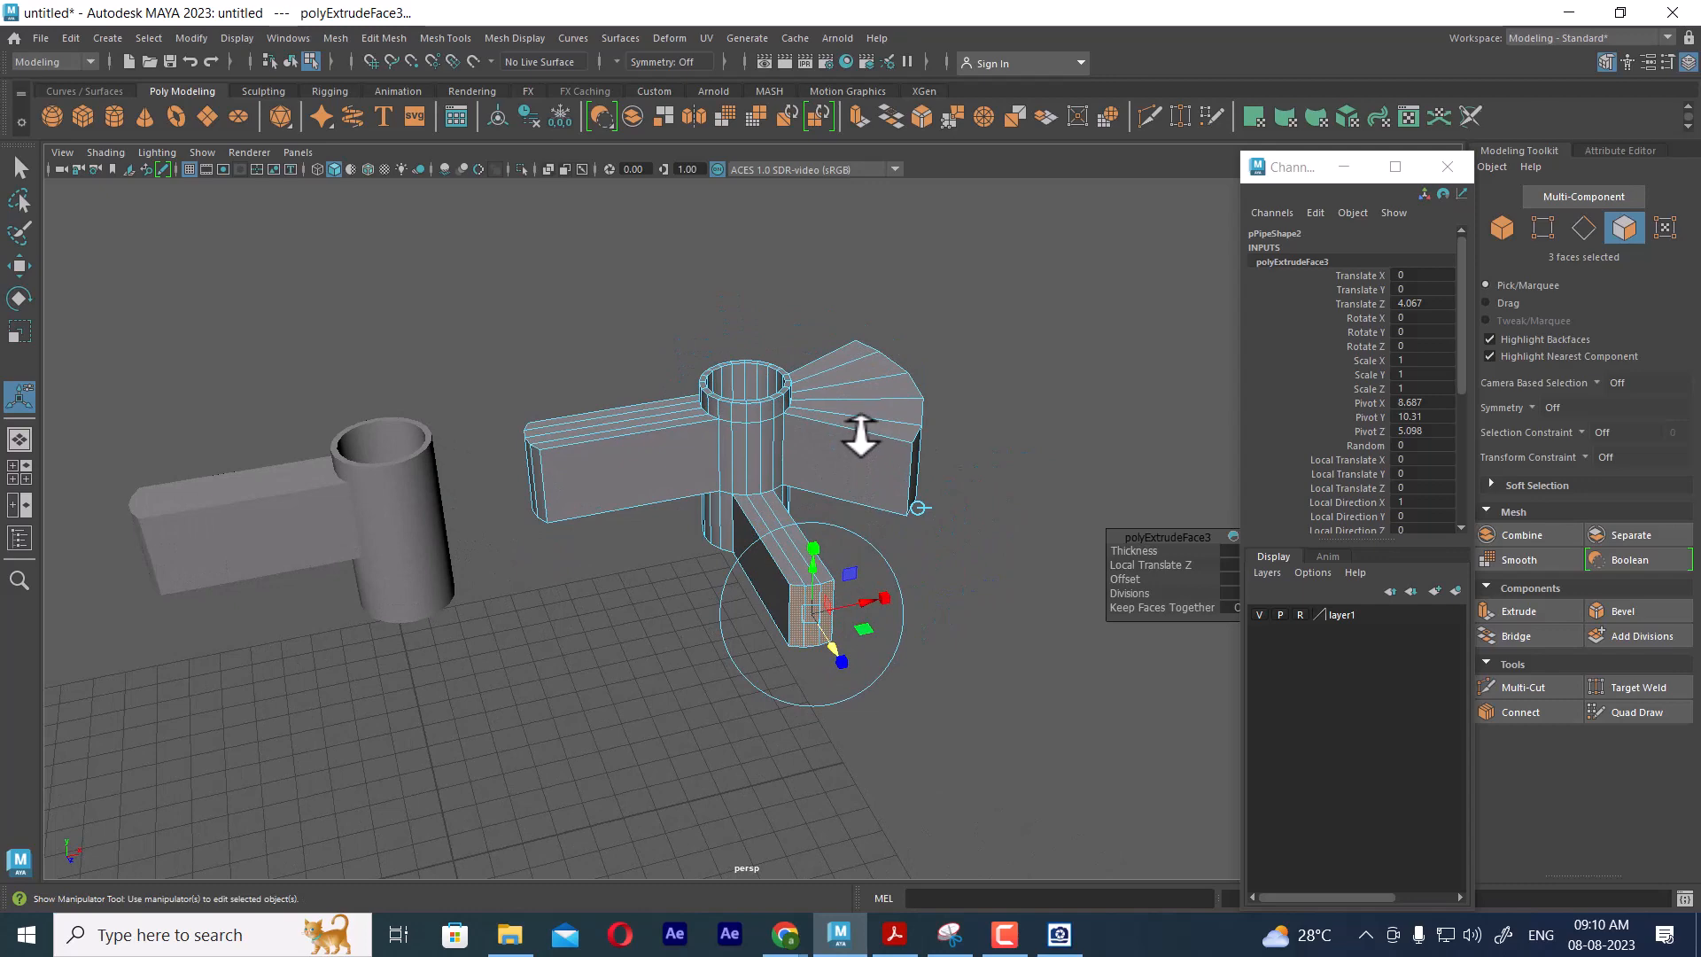
{"action": "left_click_drag", "start_coordinate": [949, 517], "coordinate": [922, 651], "text": "alt"}
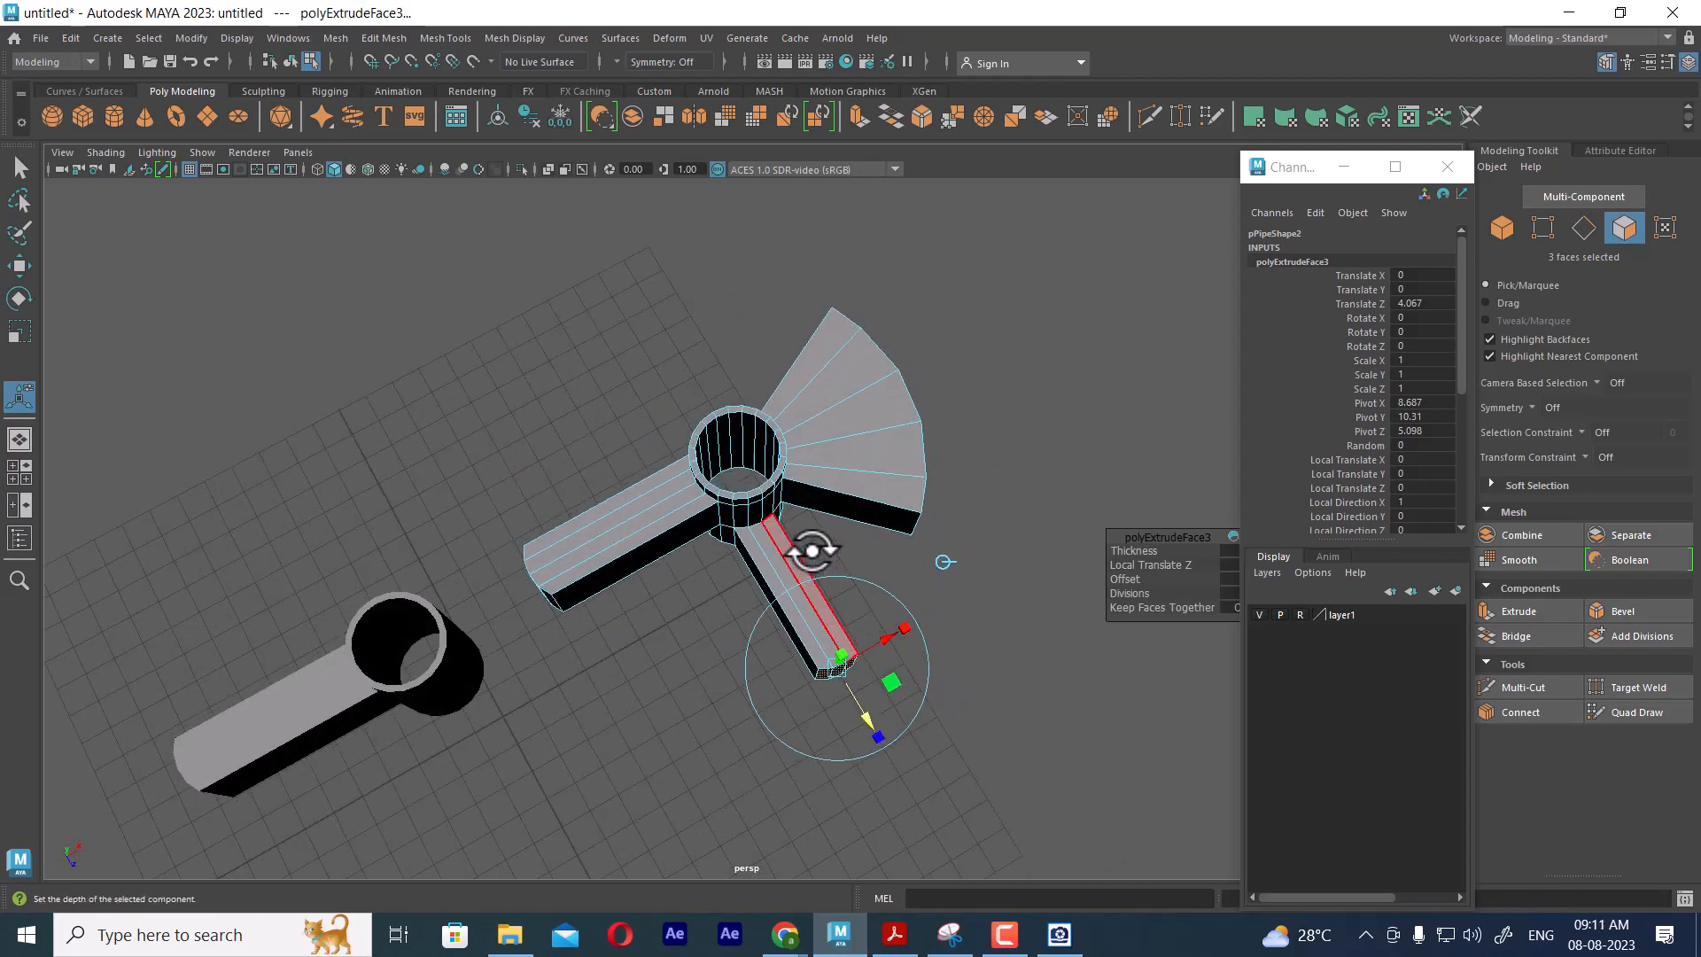
{"action": "right_click_drag", "start_coordinate": [816, 494], "coordinate": [1018, 336]}
{"action": "left_click", "coordinate": [1018, 336]}
{"action": "left_click", "coordinate": [875, 435]}
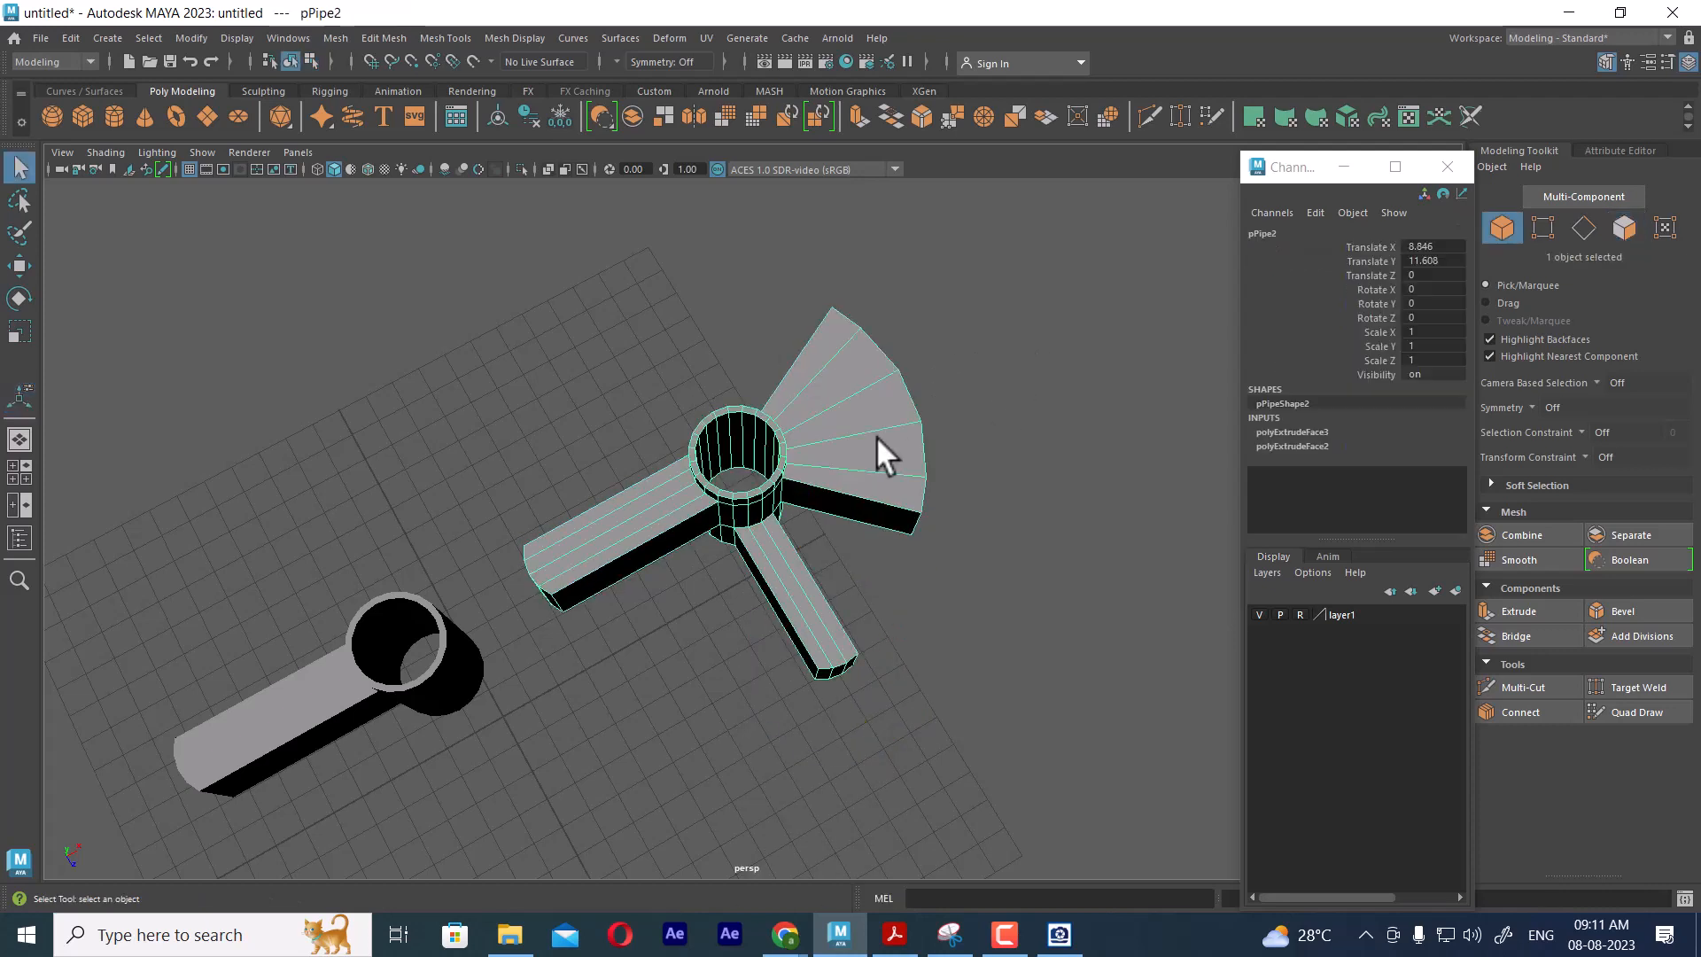
{"action": "key", "text": "Delete"}
Select the original pipe, switch to the four-view layout and show the hidden handle and reference planes again
{"action": "left_click", "coordinate": [418, 666]}
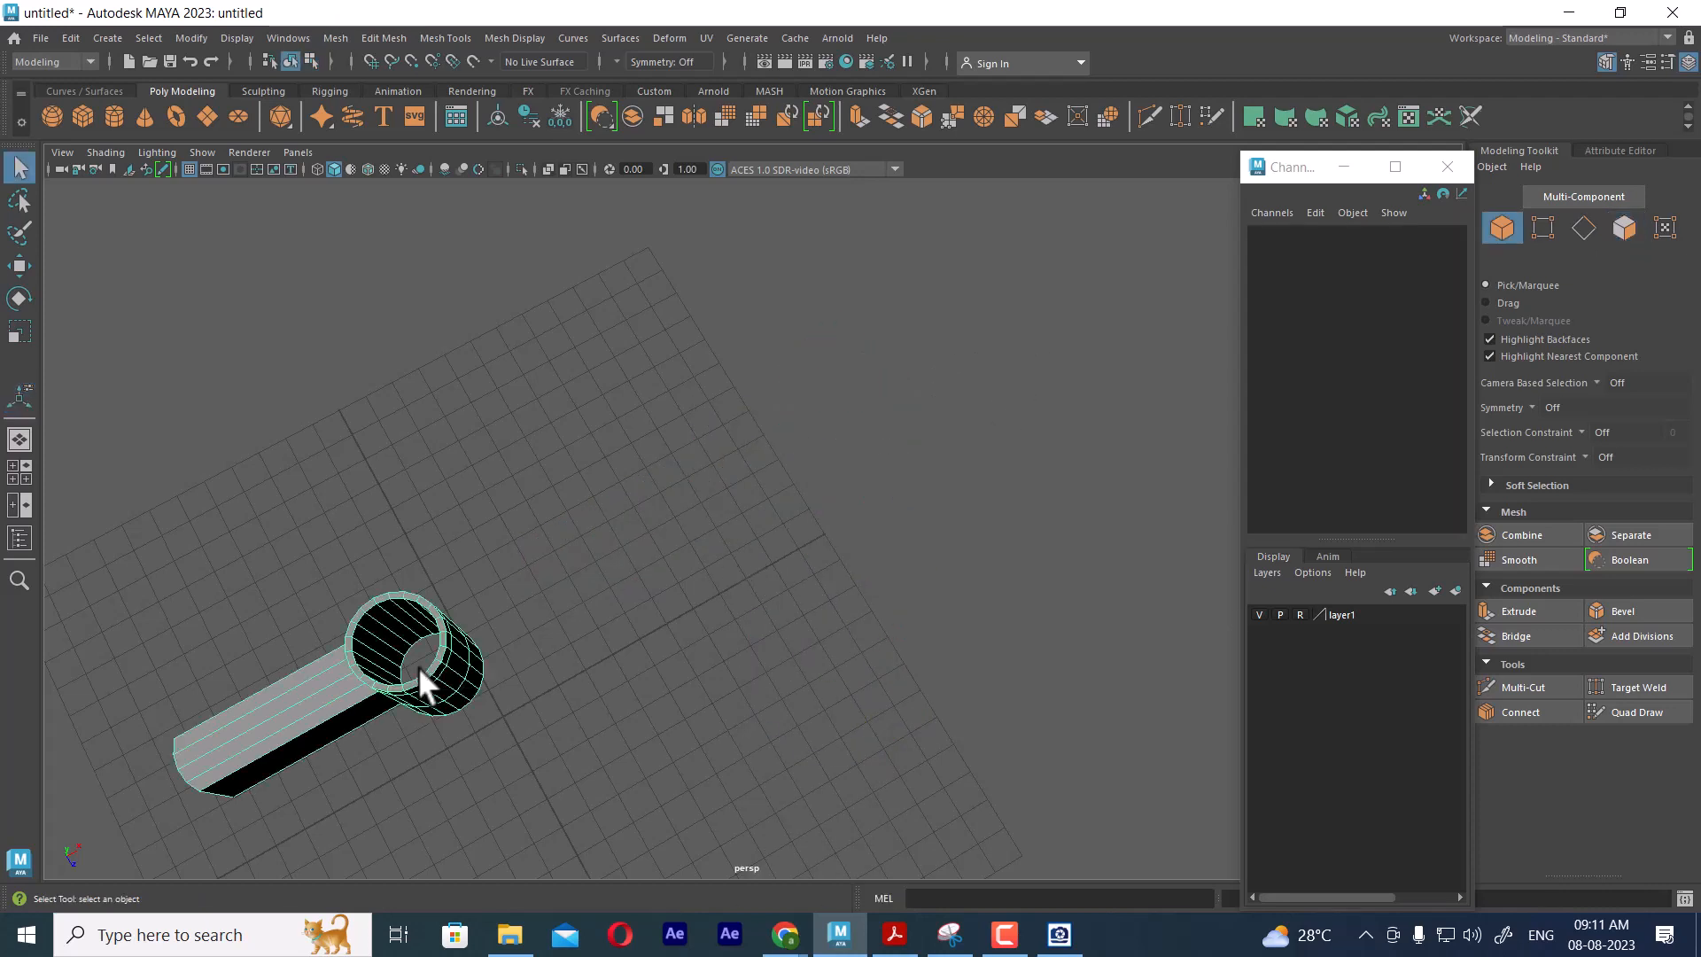
{"action": "key", "text": "space"}
{"action": "left_click_drag", "start_coordinate": [509, 624], "coordinate": [544, 631]}
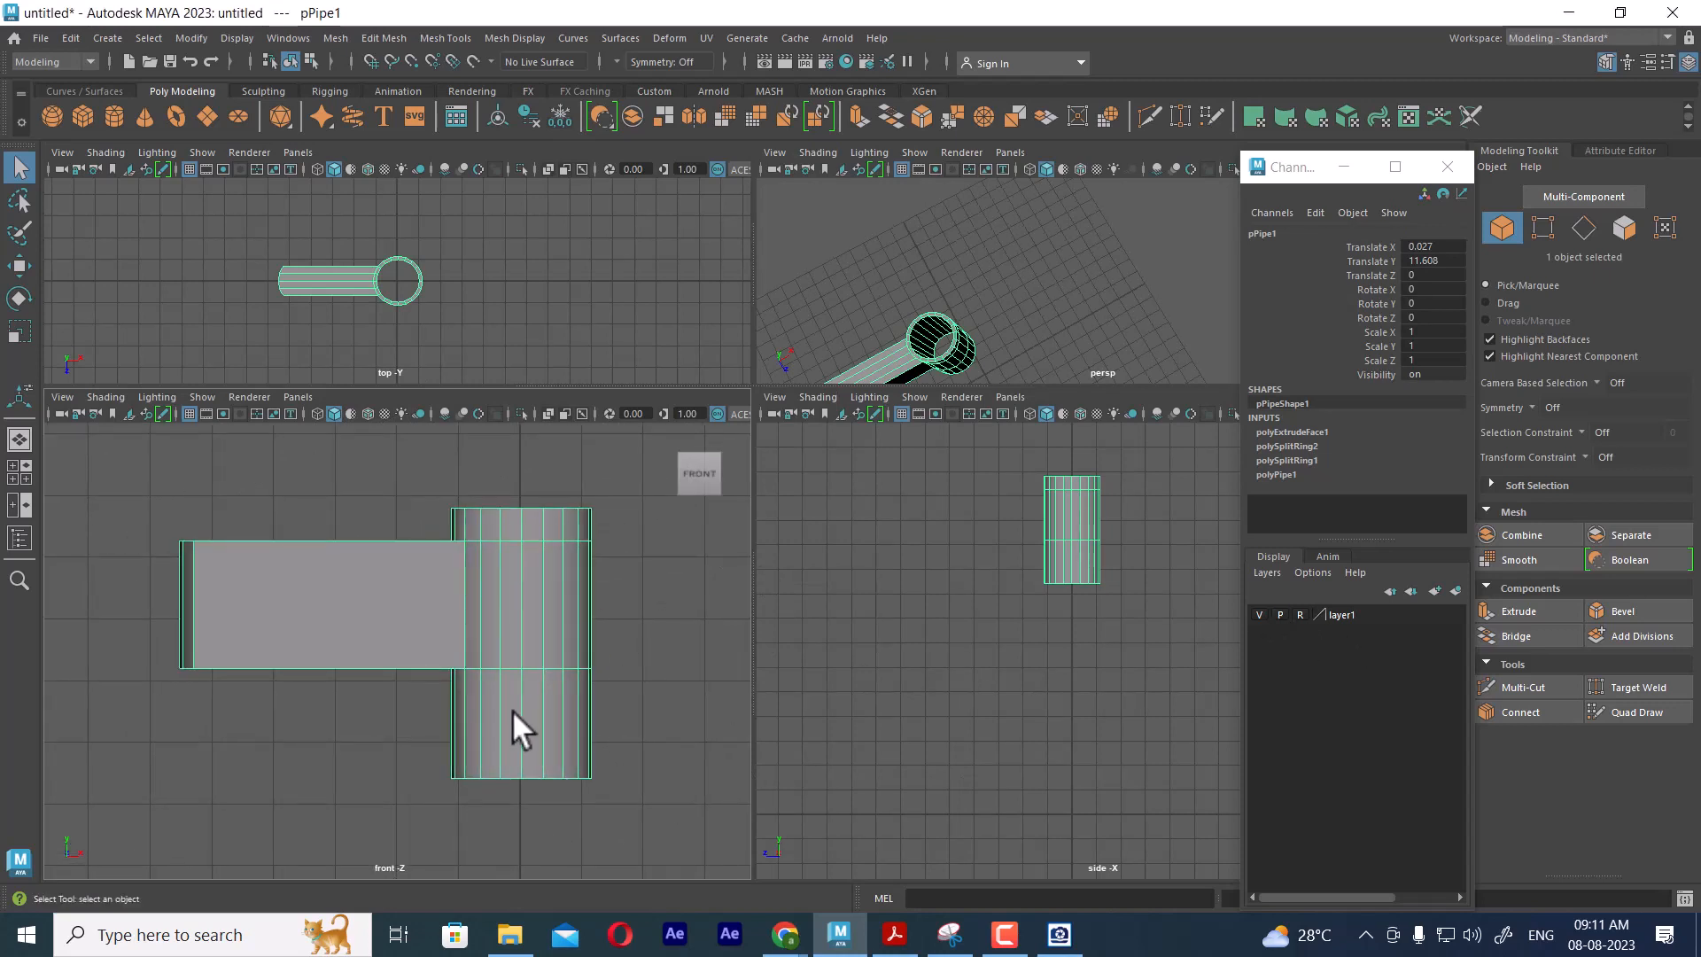
{"action": "key", "text": "ctrl+shift+h"}
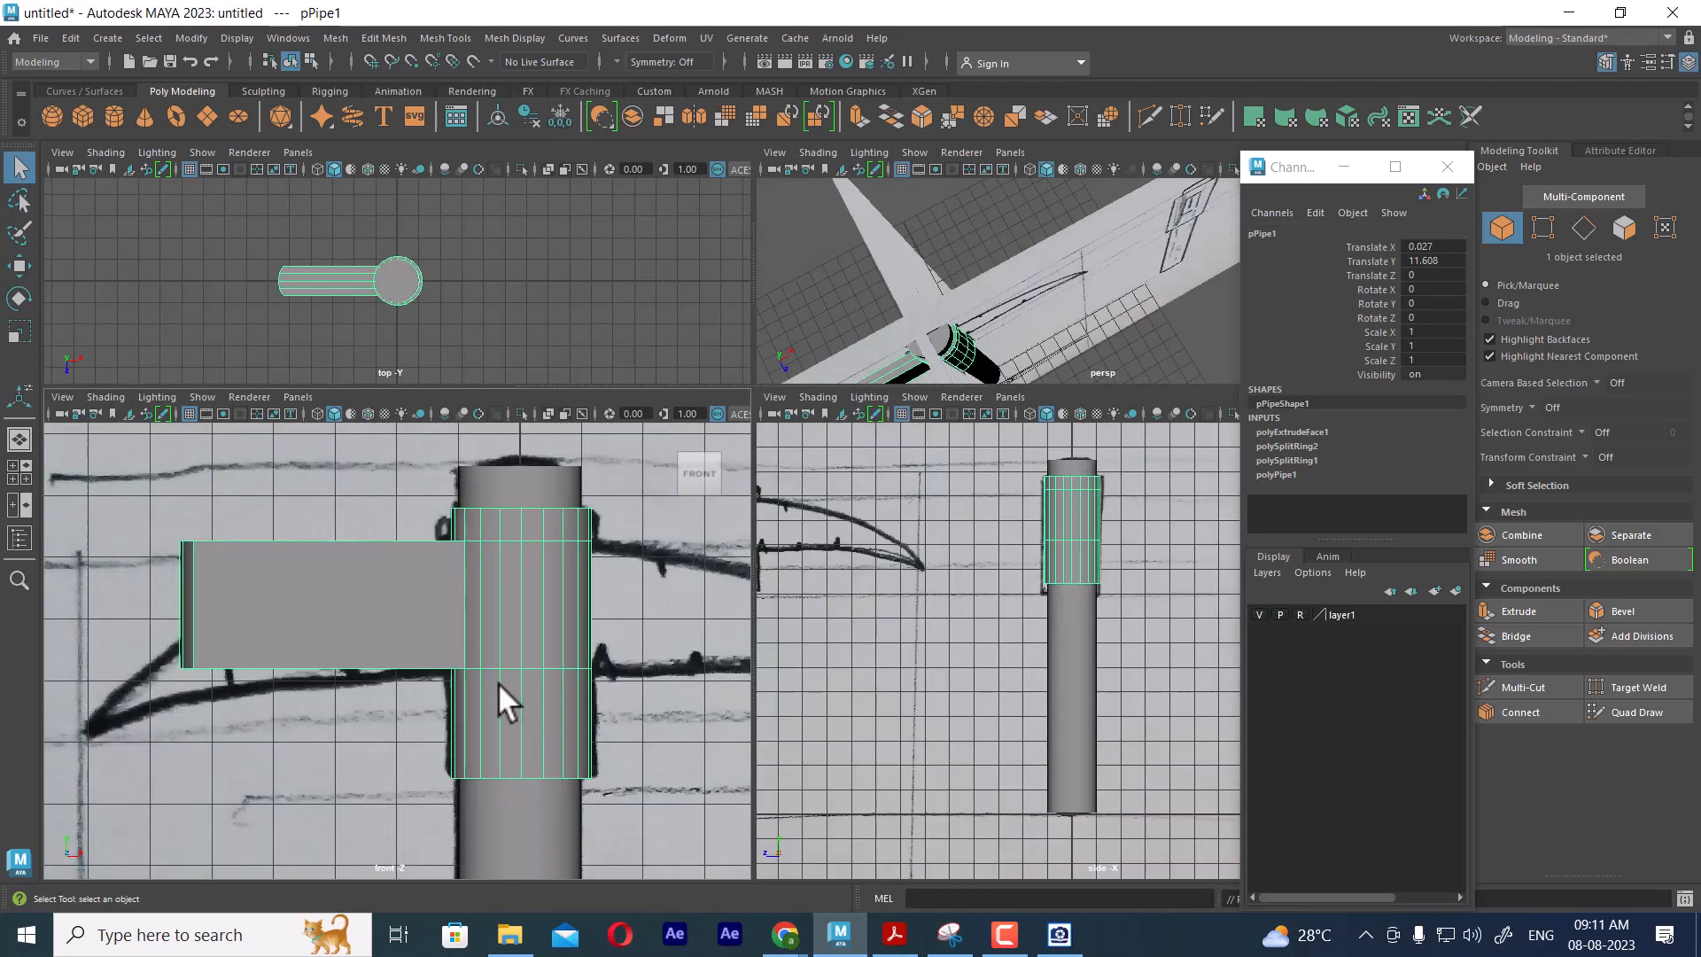
Frame the extruded arm against the drawn pick blade in a full-size front view with wireframe display
{"action": "middle_click_drag", "start_coordinate": [499, 684], "coordinate": [583, 714], "text": "alt"}
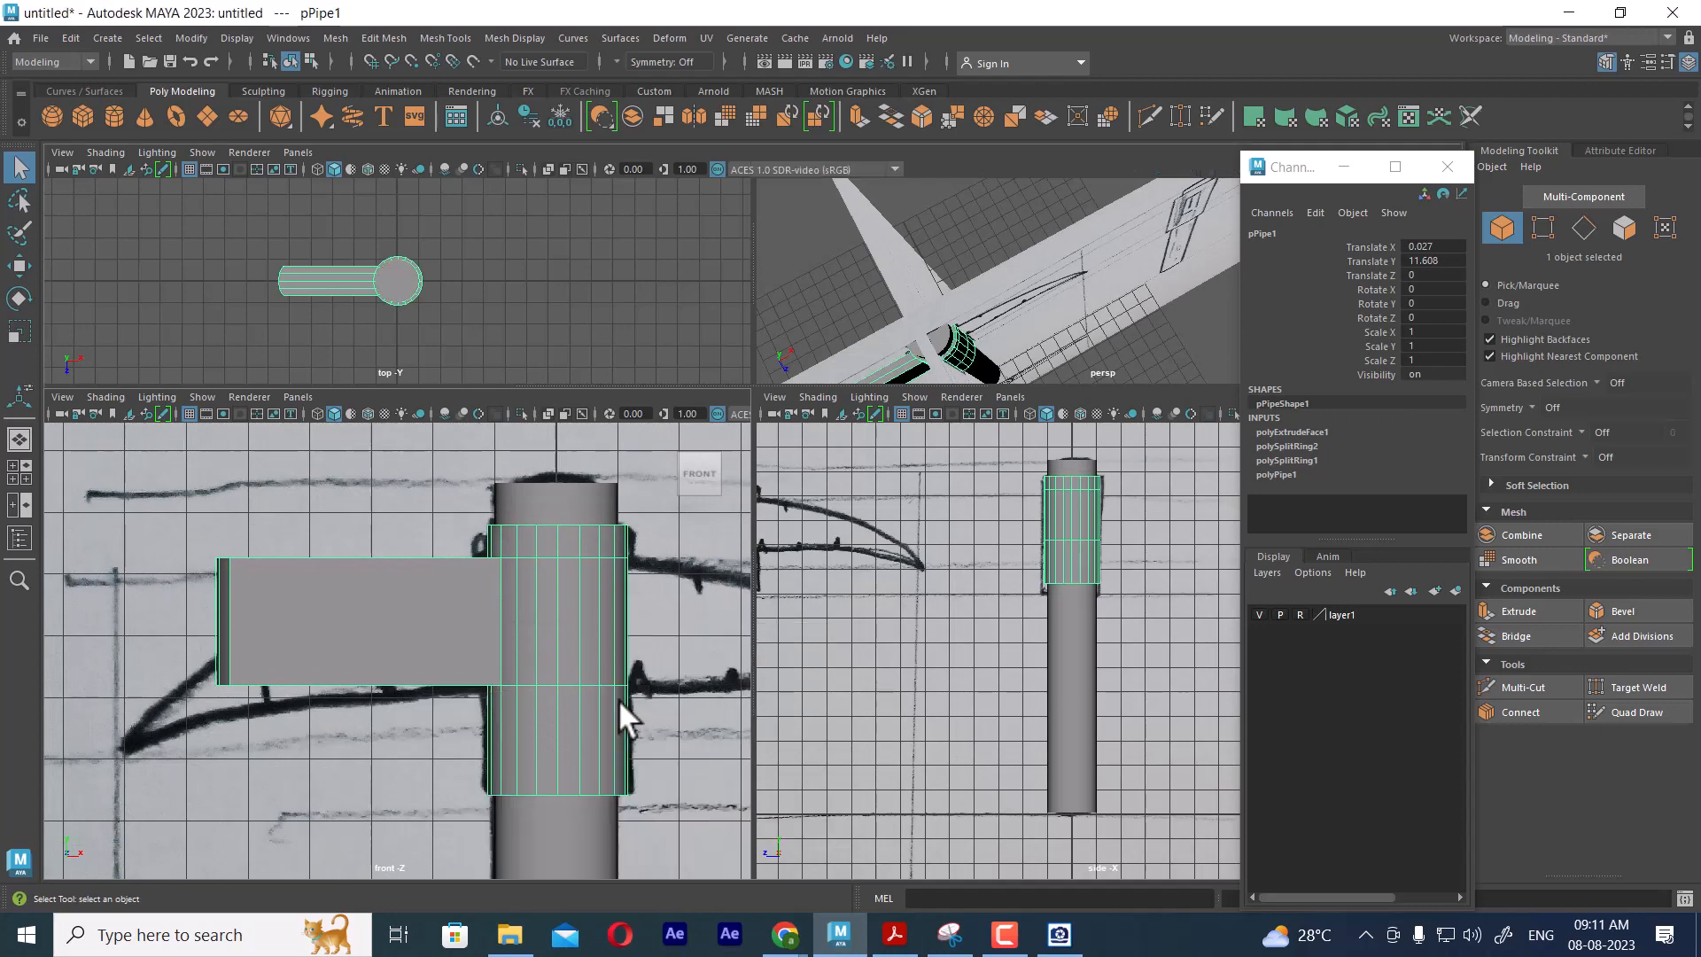
{"action": "key", "text": "space"}
{"action": "scroll", "coordinate": [828, 575], "scroll_direction": "down", "scroll_amount": 2}
{"action": "key", "text": "4"}
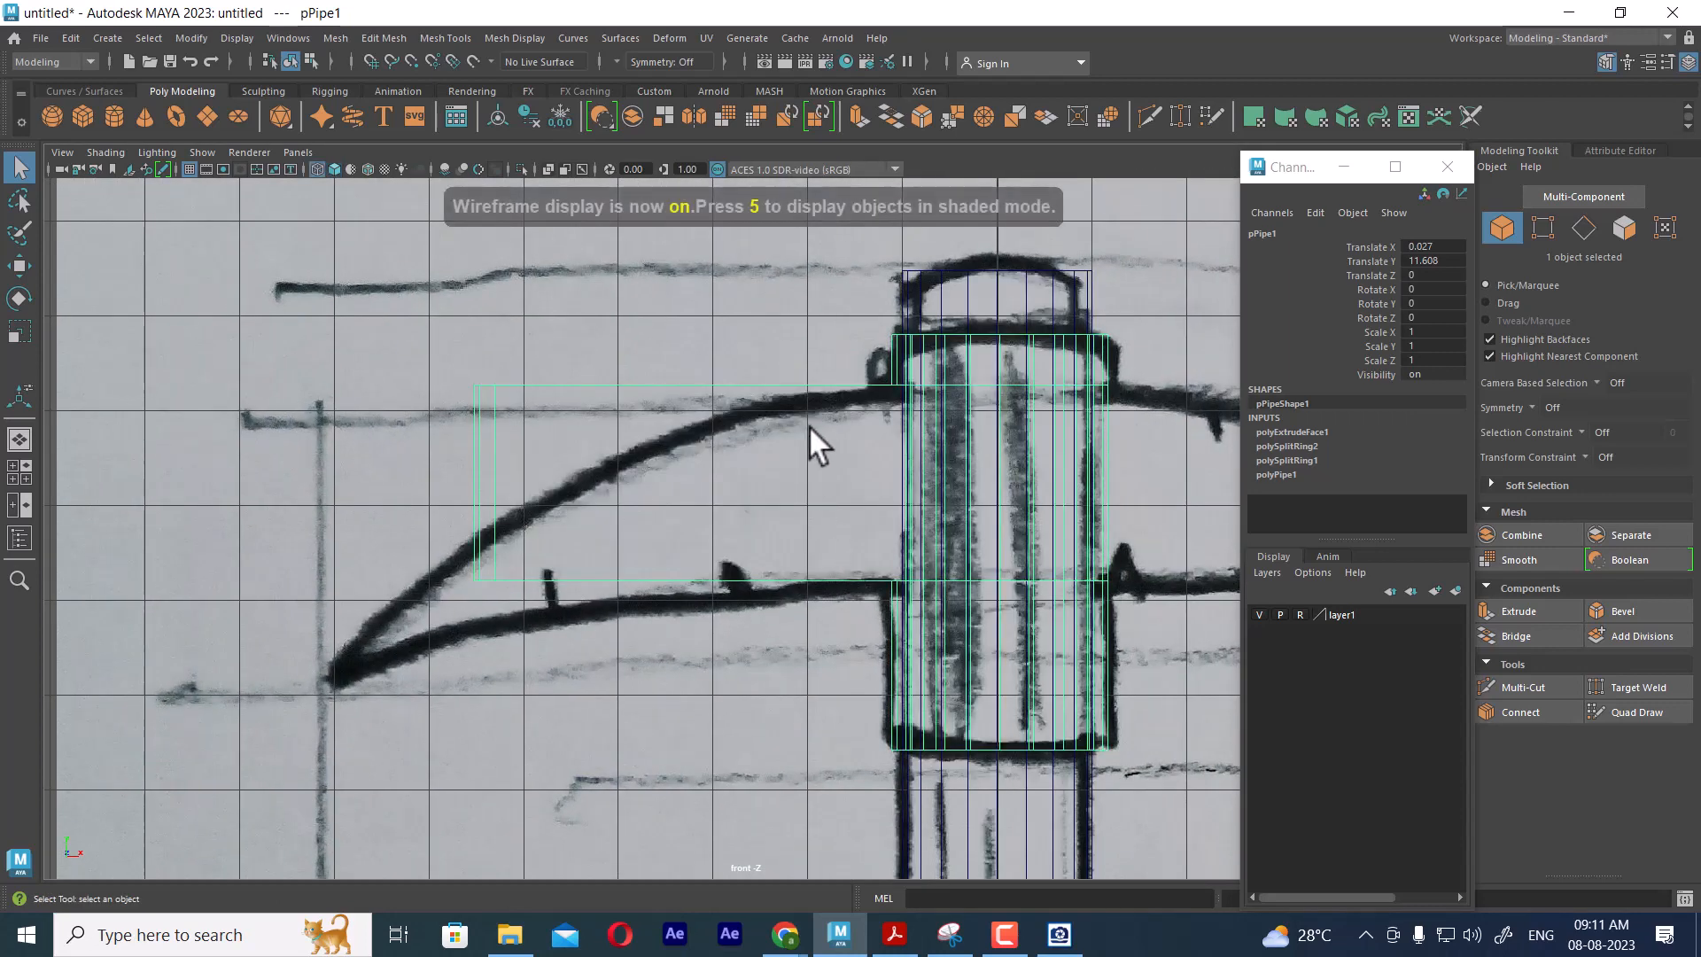
Select the ten vertices at the arm's outer end and scale them along X in the top view to flatten the end
{"action": "right_click_drag", "start_coordinate": [815, 373], "coordinate": [406, 342]}
{"action": "left_click_drag", "start_coordinate": [346, 350], "coordinate": [598, 783]}
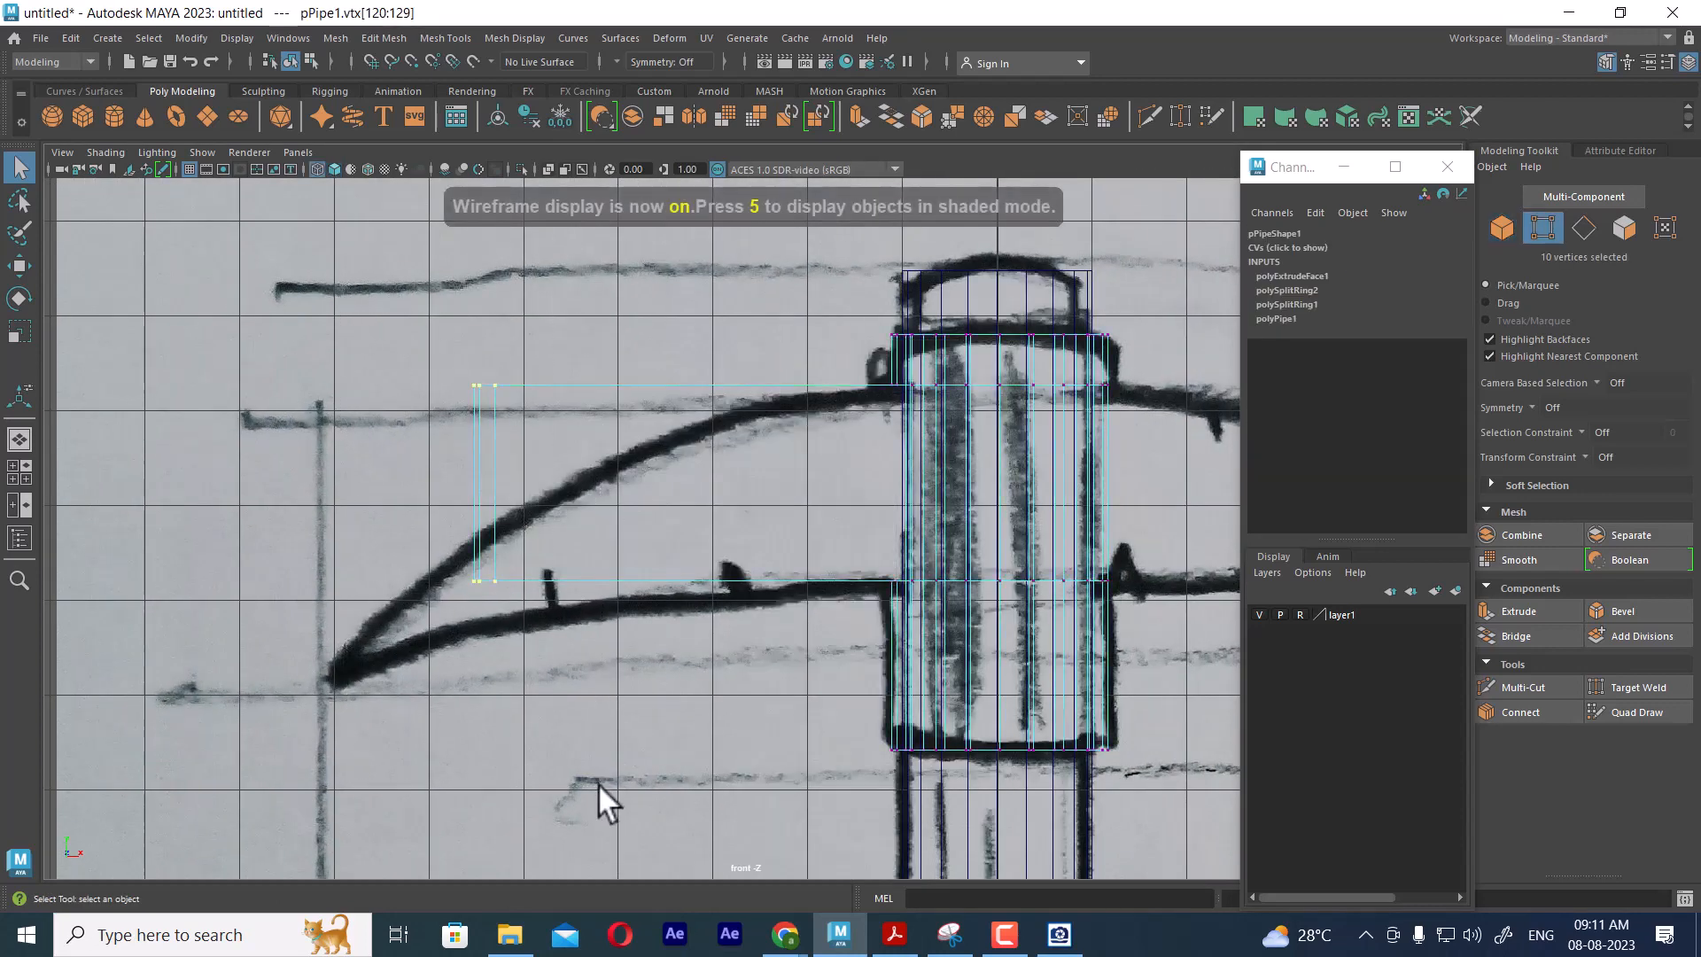
{"action": "key", "text": "space"}
{"action": "scroll", "coordinate": [330, 303], "scroll_direction": "up", "scroll_amount": 5}
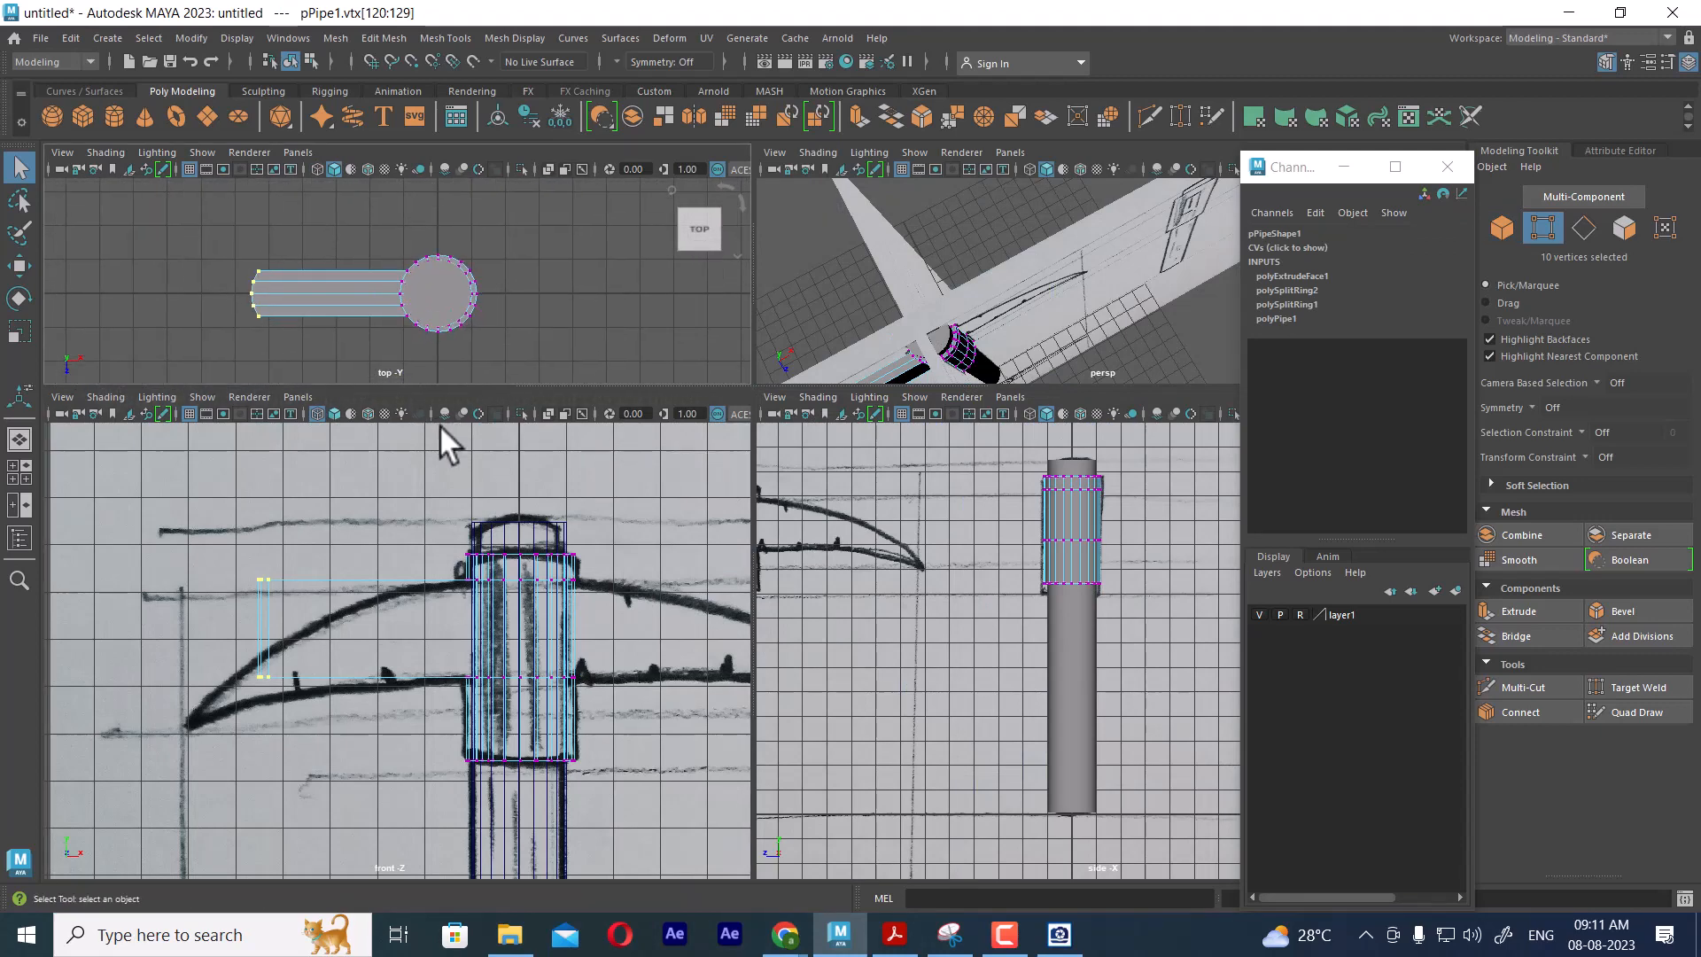
{"action": "key", "text": "r"}
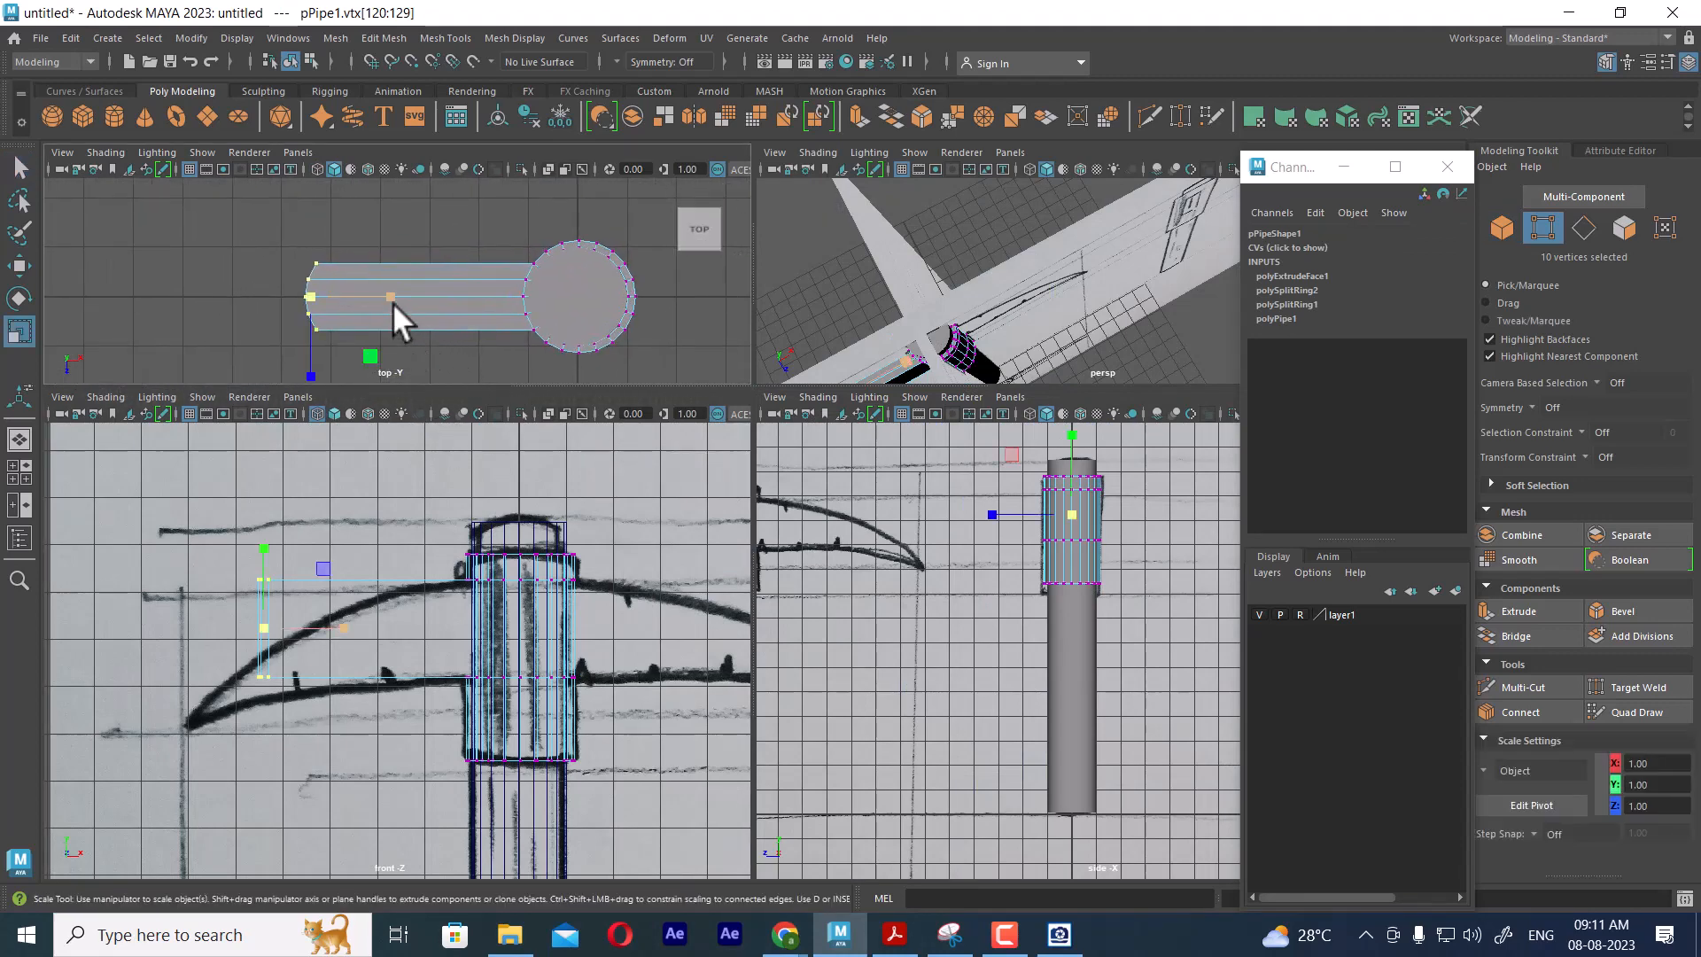
{"action": "left_click_drag", "start_coordinate": [392, 296], "coordinate": [16, 390]}
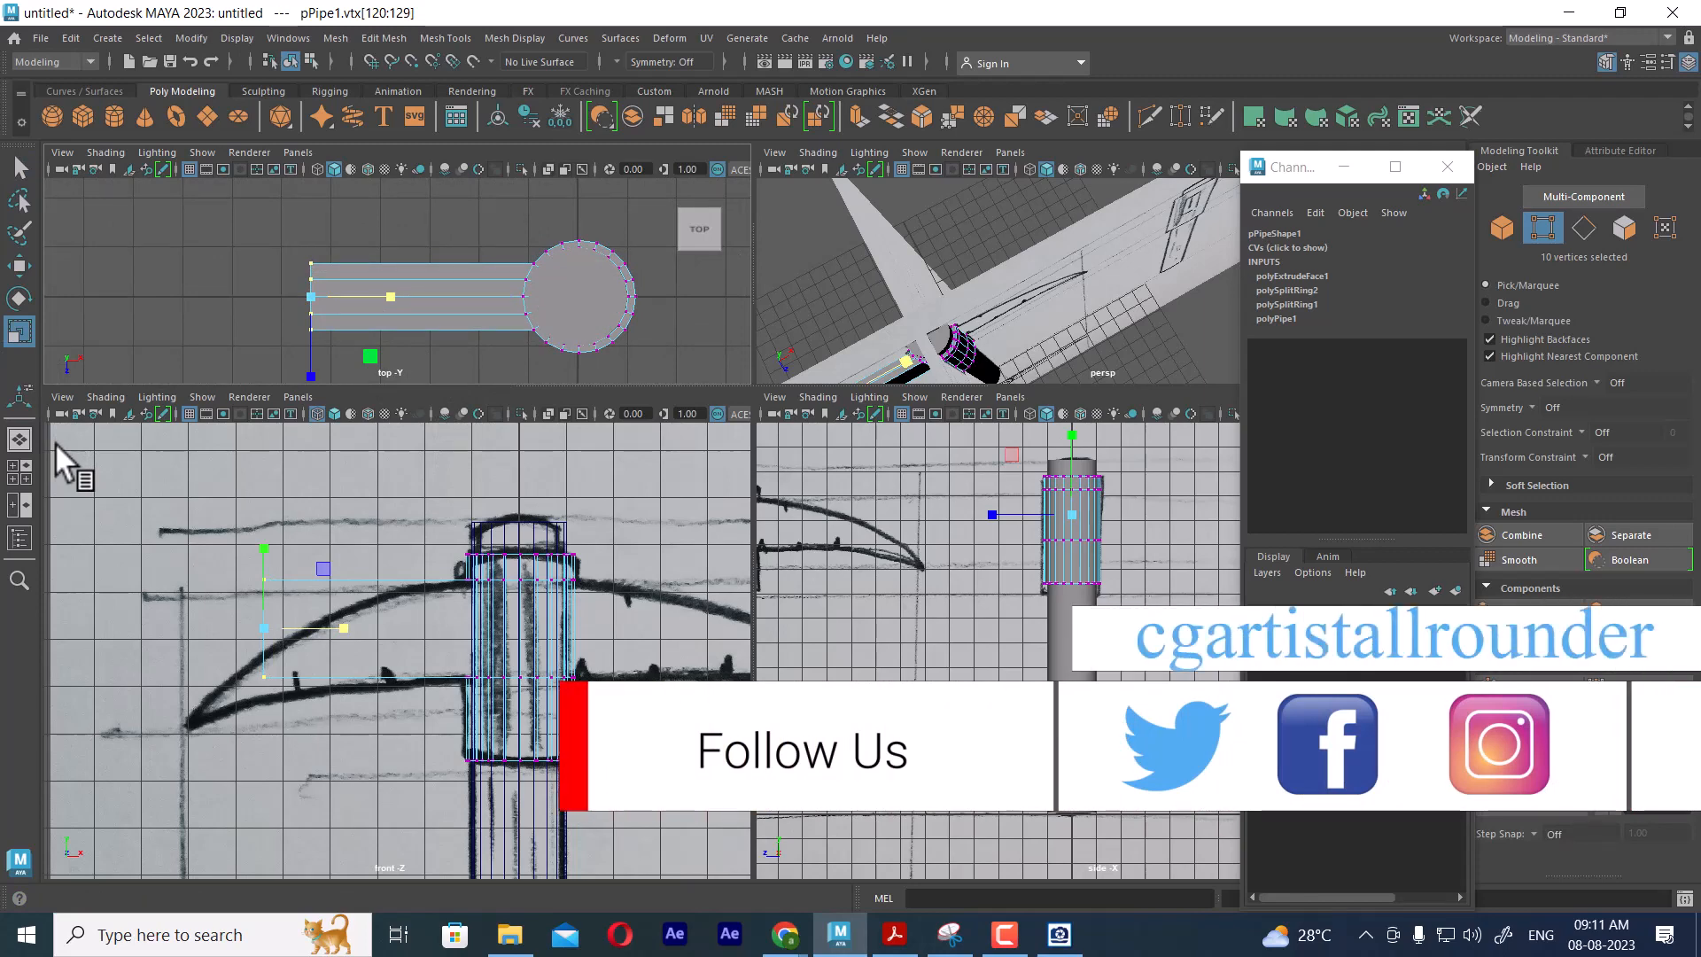
Switch to Chrome to examine the axe reference images from the image search, and return to Maya
{"action": "mouse_move", "coordinate": [784, 934]}
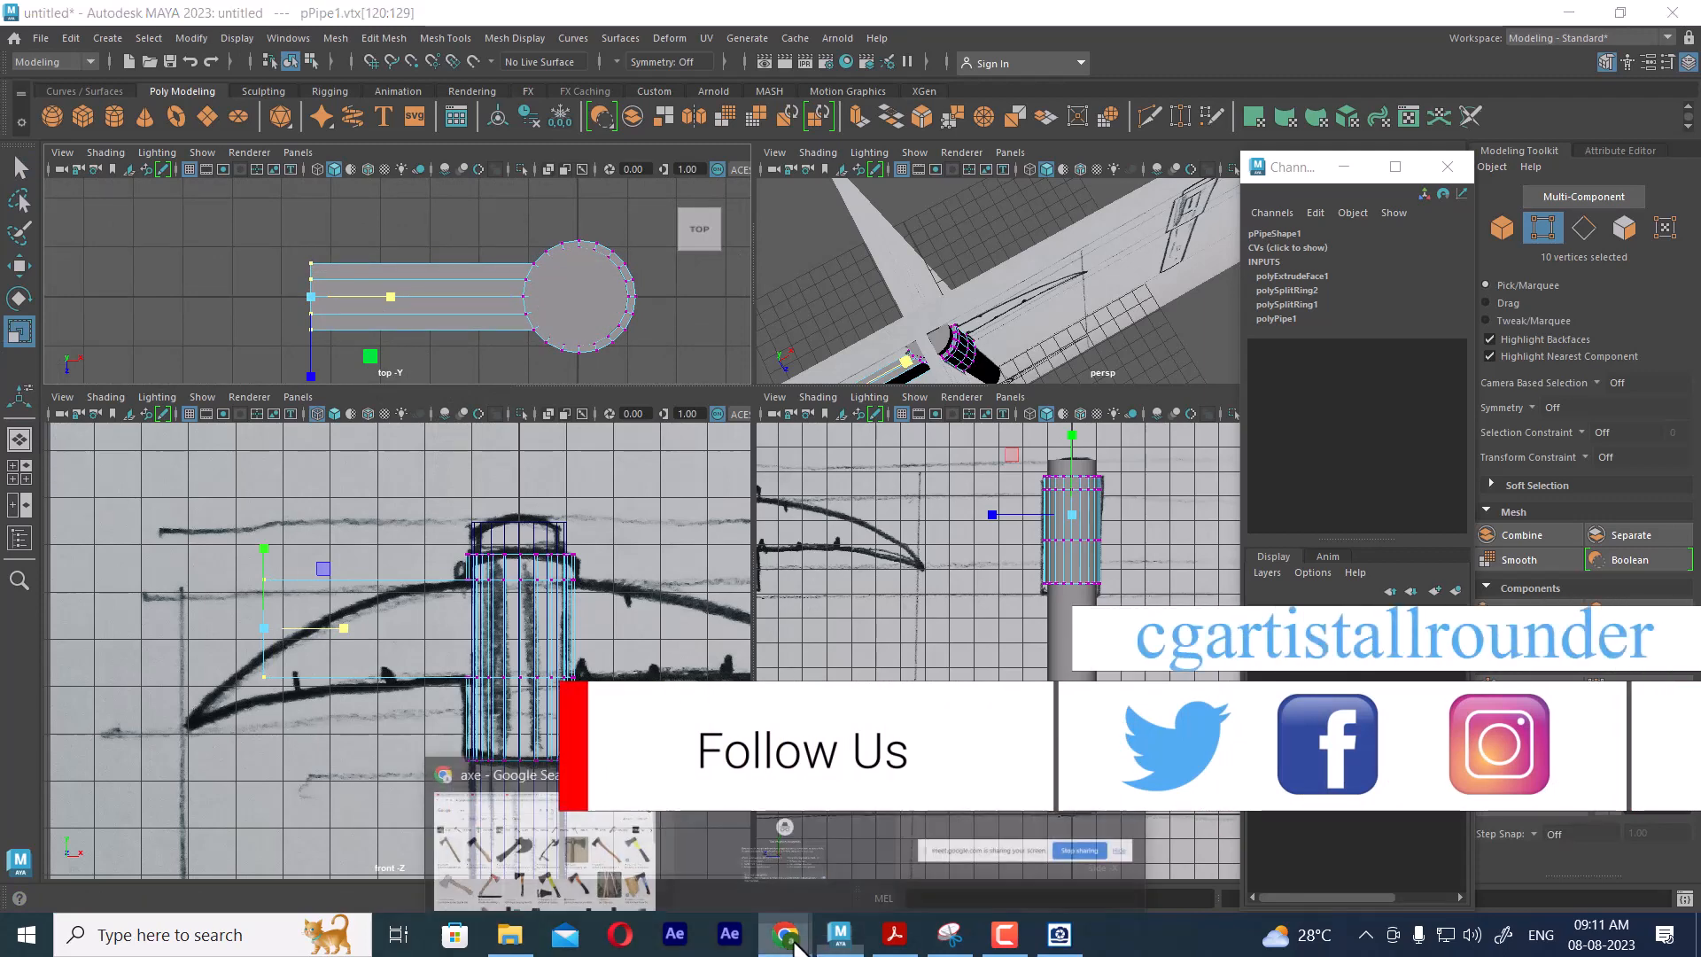
{"action": "left_click", "coordinate": [636, 867]}
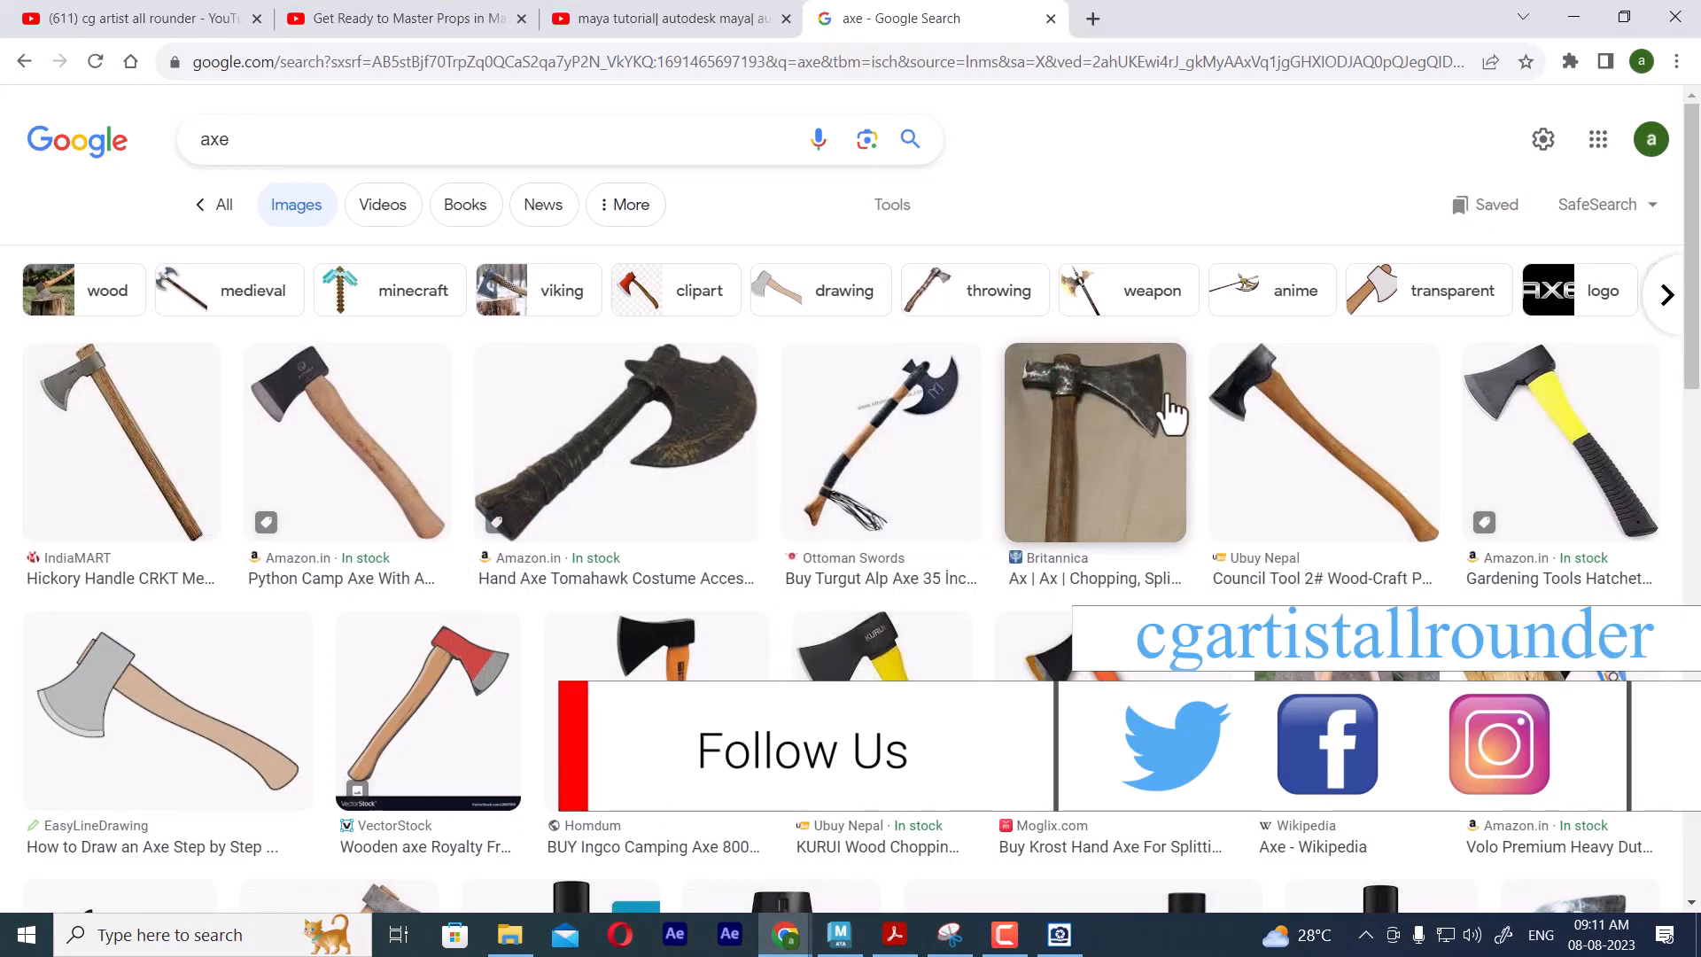
{"action": "left_click", "coordinate": [1571, 15]}
Scale the arm's end vertices along Z into a thin edge, and inspect the taper in full-size perspective with the reference layer hidden
{"action": "middle_click_drag", "start_coordinate": [343, 325], "coordinate": [363, 278], "text": "alt"}
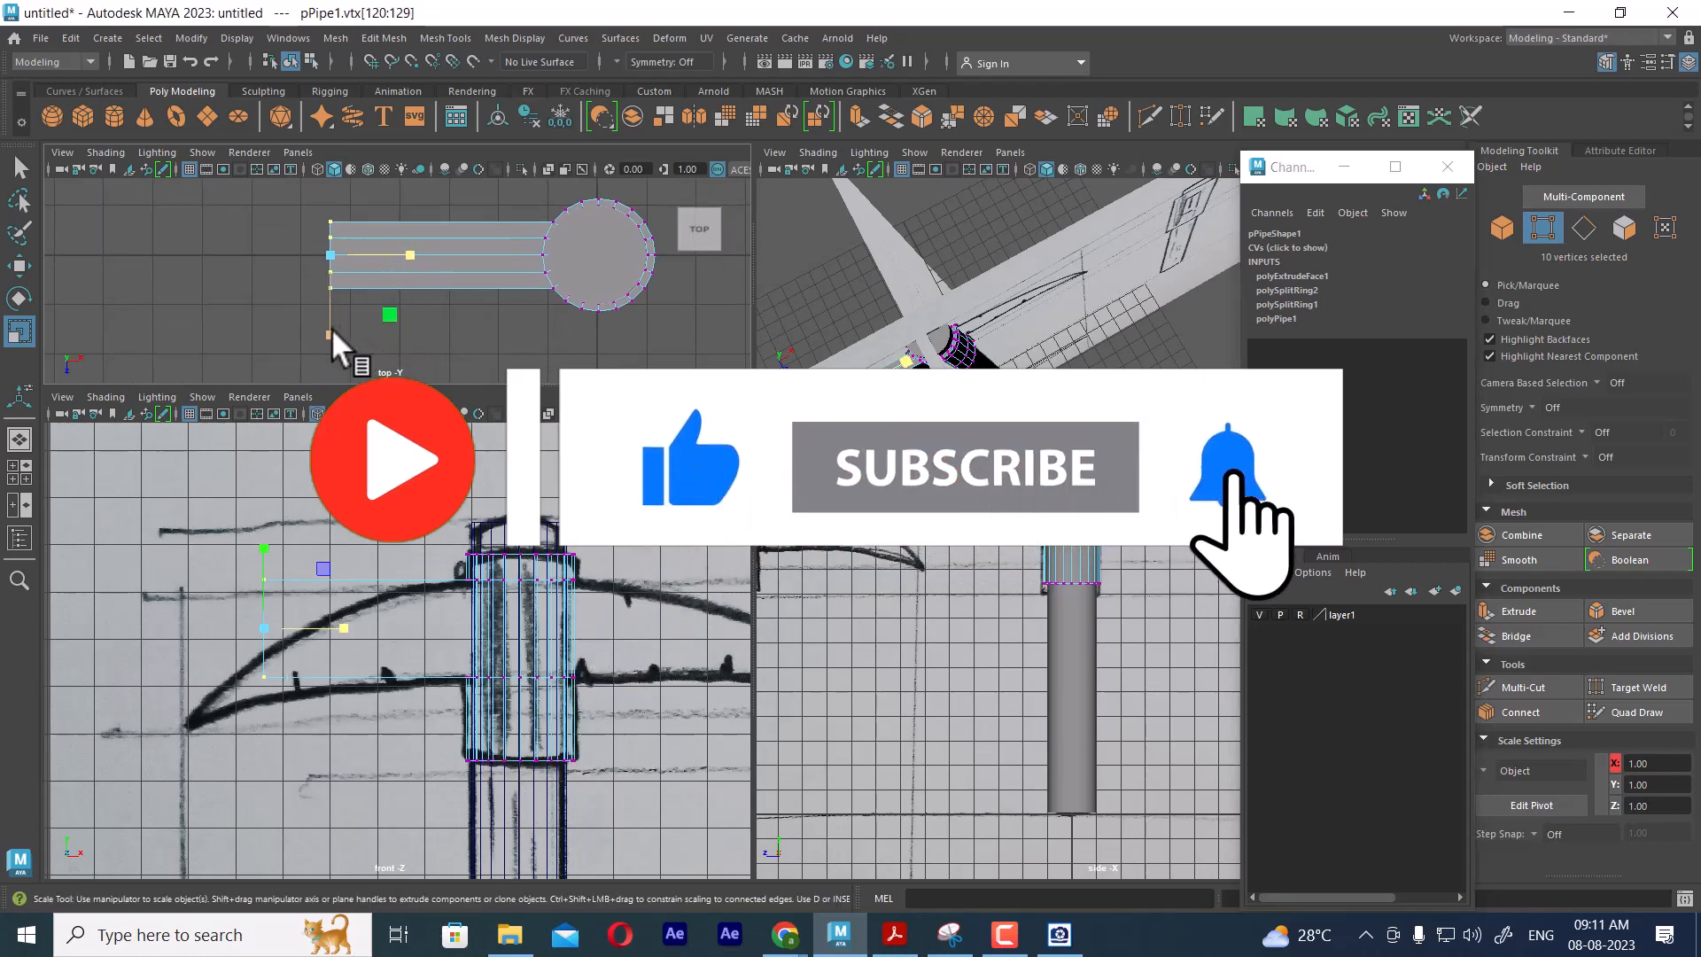
{"action": "left_click_drag", "start_coordinate": [331, 327], "coordinate": [328, 264]}
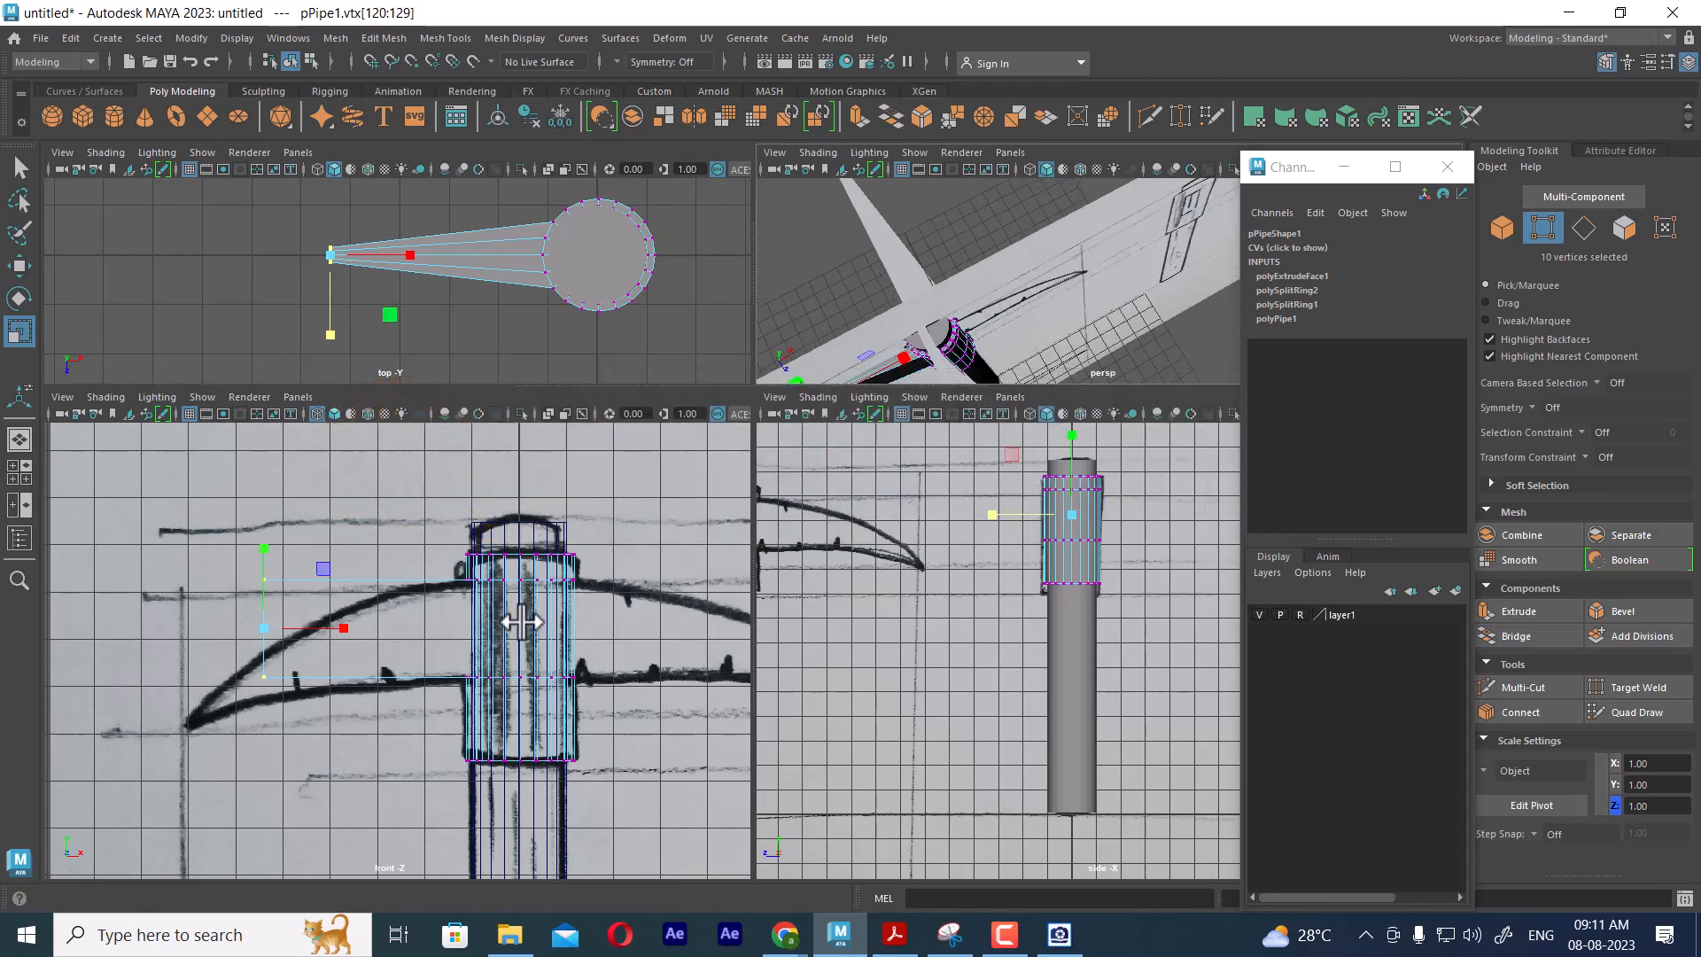
{"action": "left_click_drag", "start_coordinate": [1055, 334], "coordinate": [971, 226], "text": "alt"}
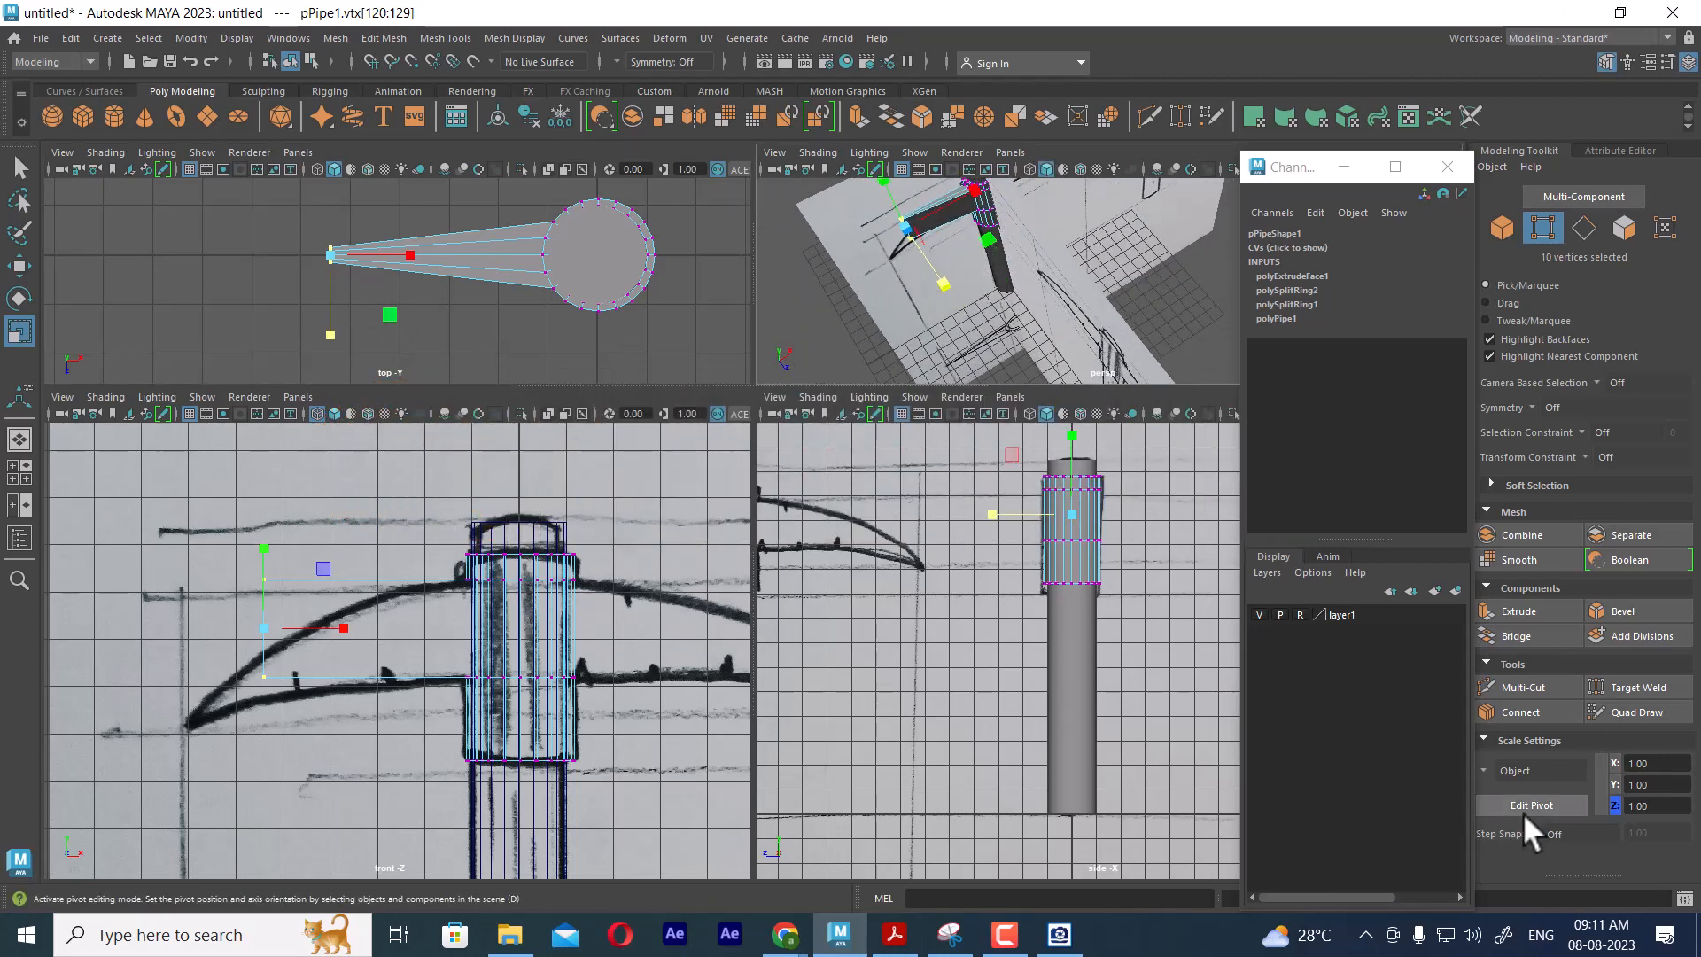
{"action": "left_click", "coordinate": [1259, 615]}
{"action": "key", "text": "space"}
{"action": "left_click_drag", "start_coordinate": [907, 330], "coordinate": [866, 620], "text": "alt"}
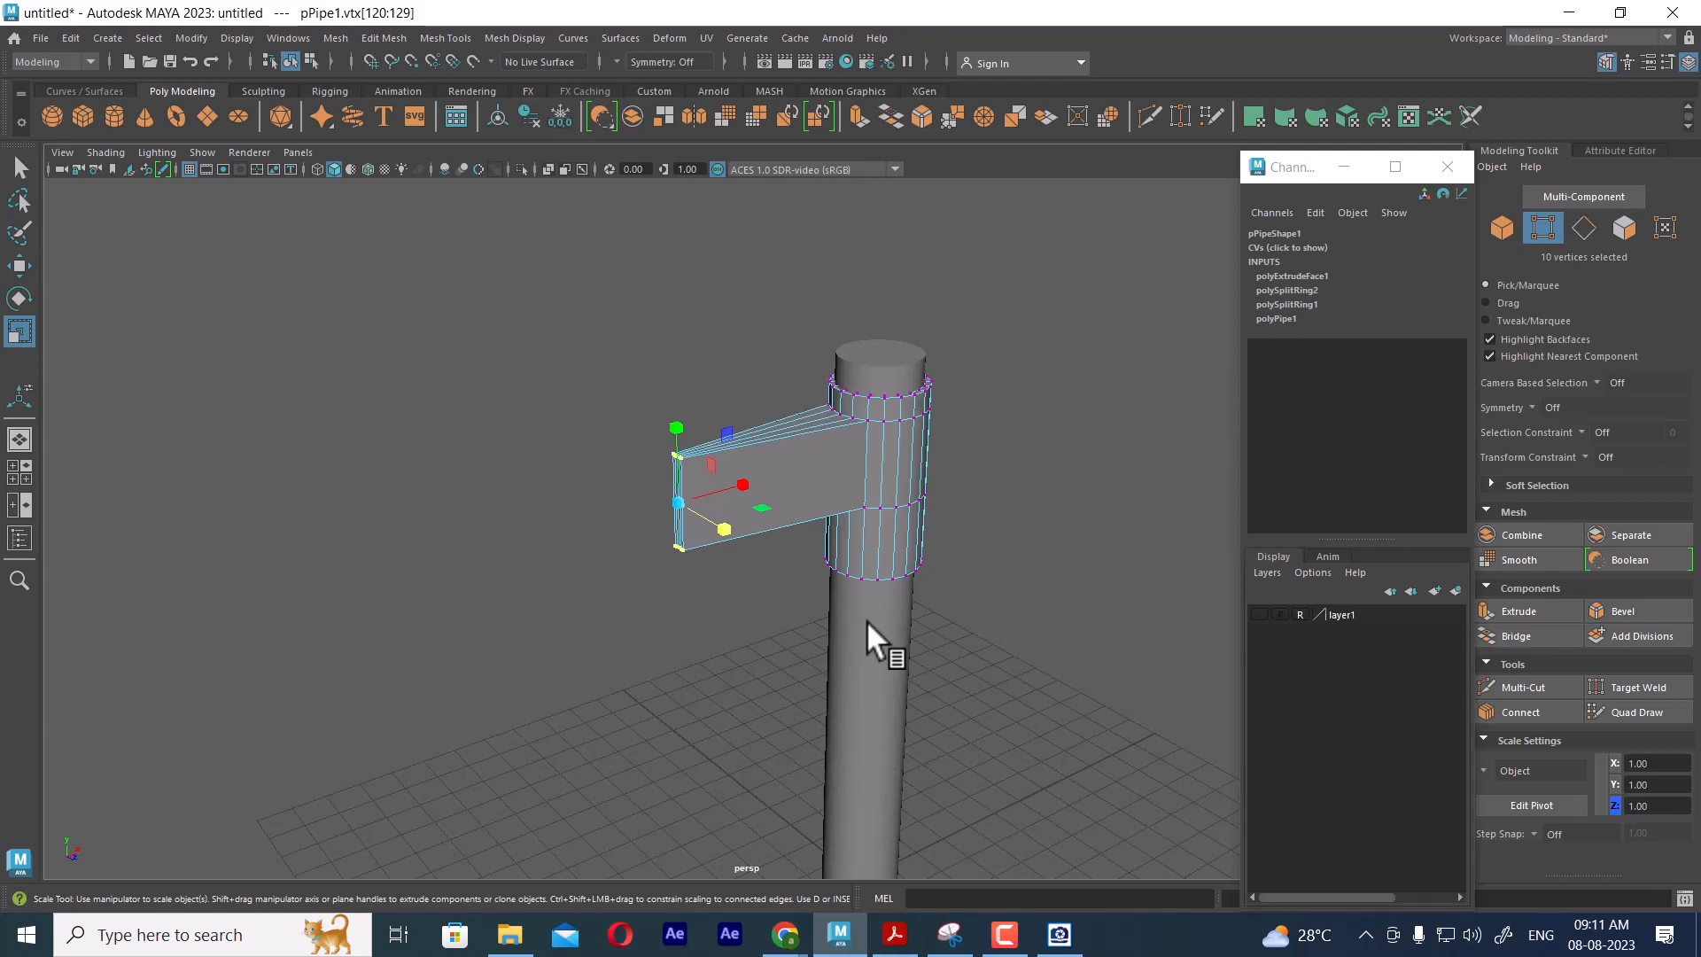
{"action": "mouse_move", "coordinate": [991, 498]}
{"action": "left_mouse_down", "text": "alt"}
{"action": "mouse_move", "coordinate": [895, 471]}
{"action": "mouse_move", "coordinate": [965, 500]}
{"action": "left_mouse_up", "text": "alt"}
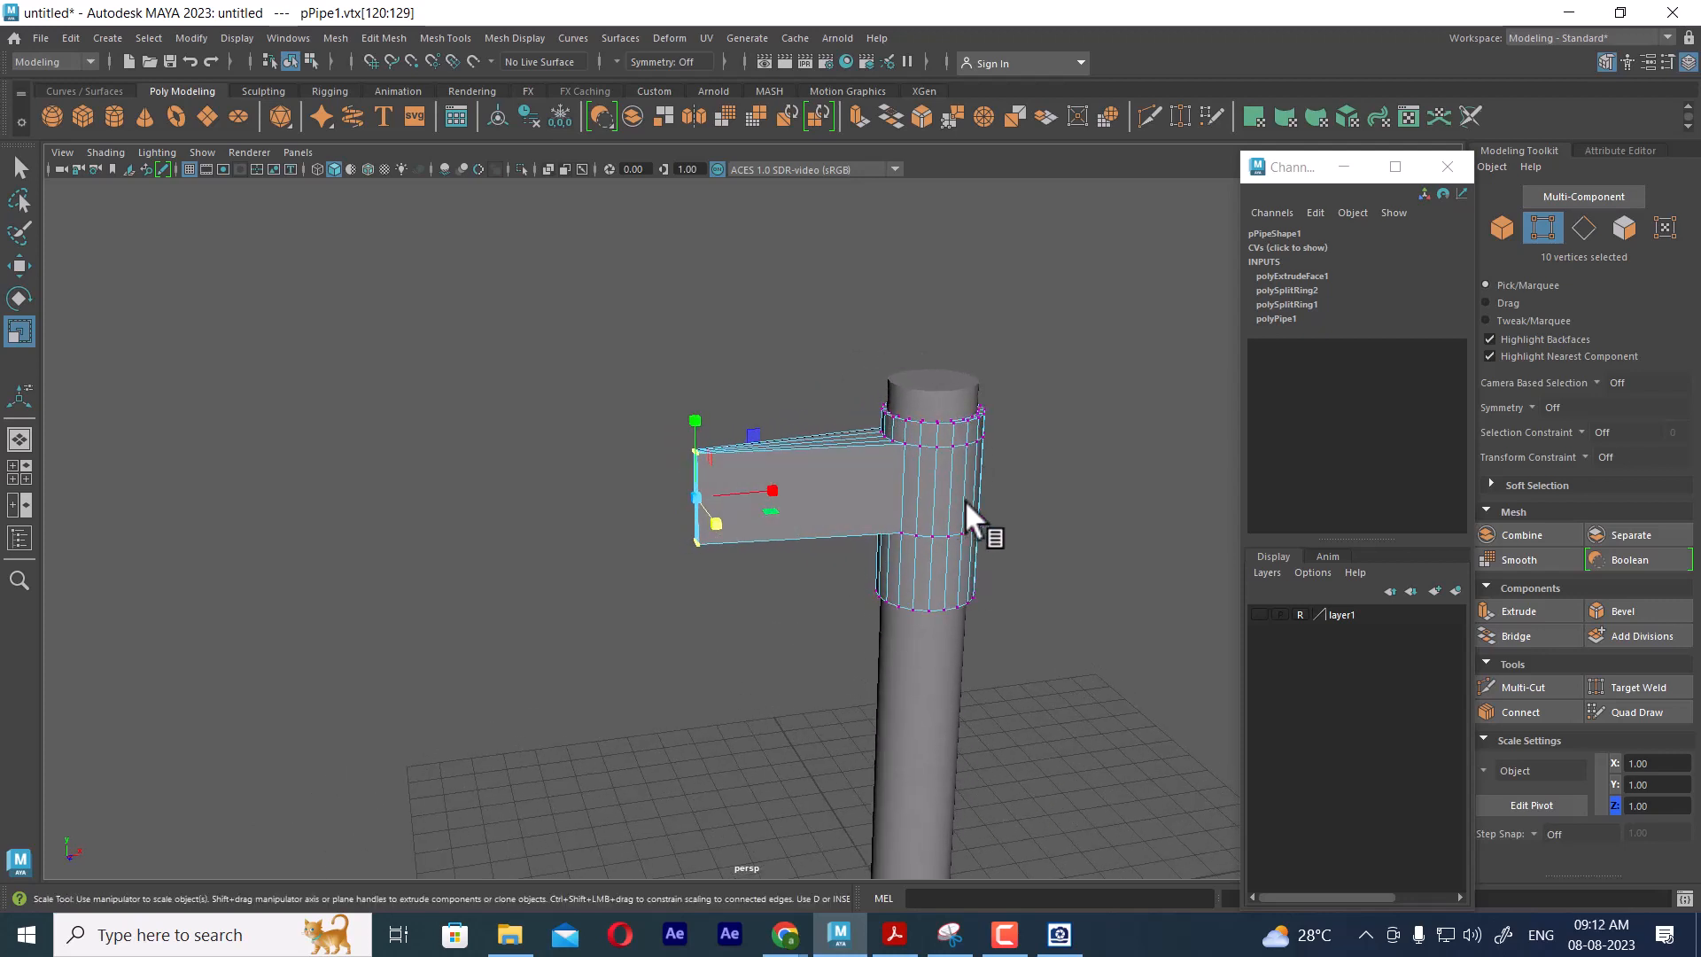
Show the reference layer again and move the arm's end vertices in the front view to about X -7.35, just past the drawn tip
{"action": "key", "text": "space"}
{"action": "scroll", "coordinate": [565, 653], "scroll_direction": "up", "scroll_amount": 1}
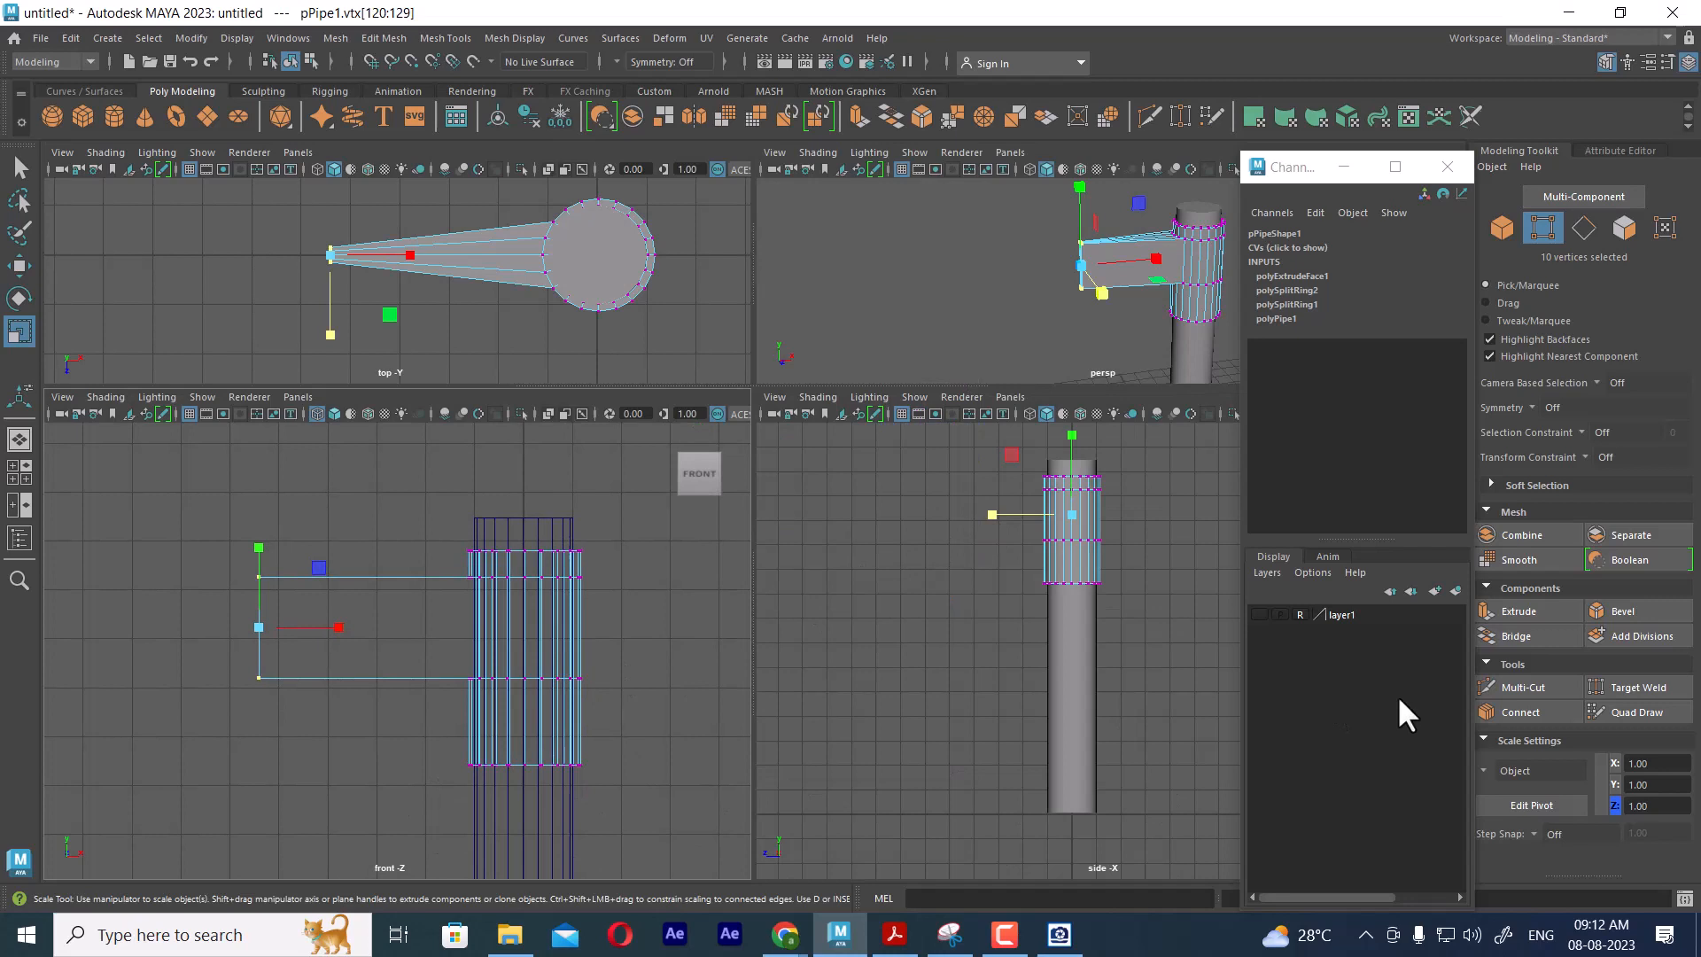
{"action": "left_click", "coordinate": [1259, 614]}
{"action": "scroll", "coordinate": [531, 715], "scroll_direction": "up", "scroll_amount": 2}
{"action": "key", "text": "w"}
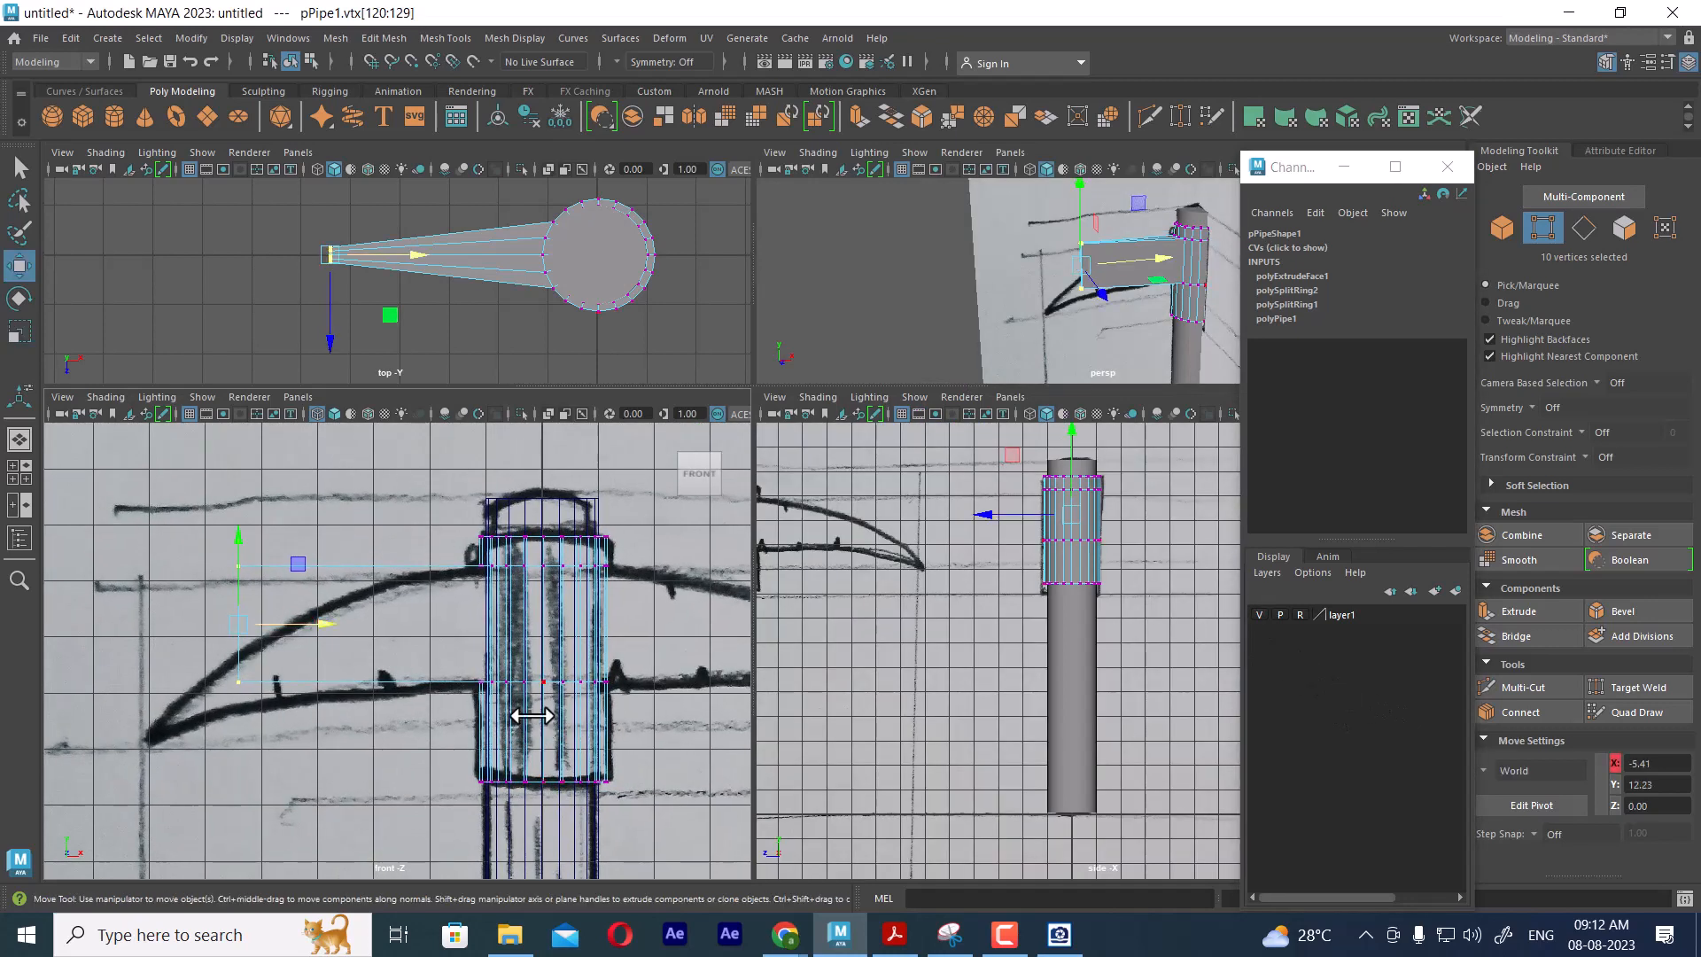
{"action": "middle_click_drag", "start_coordinate": [422, 647], "coordinate": [520, 600], "text": "alt"}
{"action": "scroll", "coordinate": [537, 651], "scroll_direction": "up", "scroll_amount": 2}
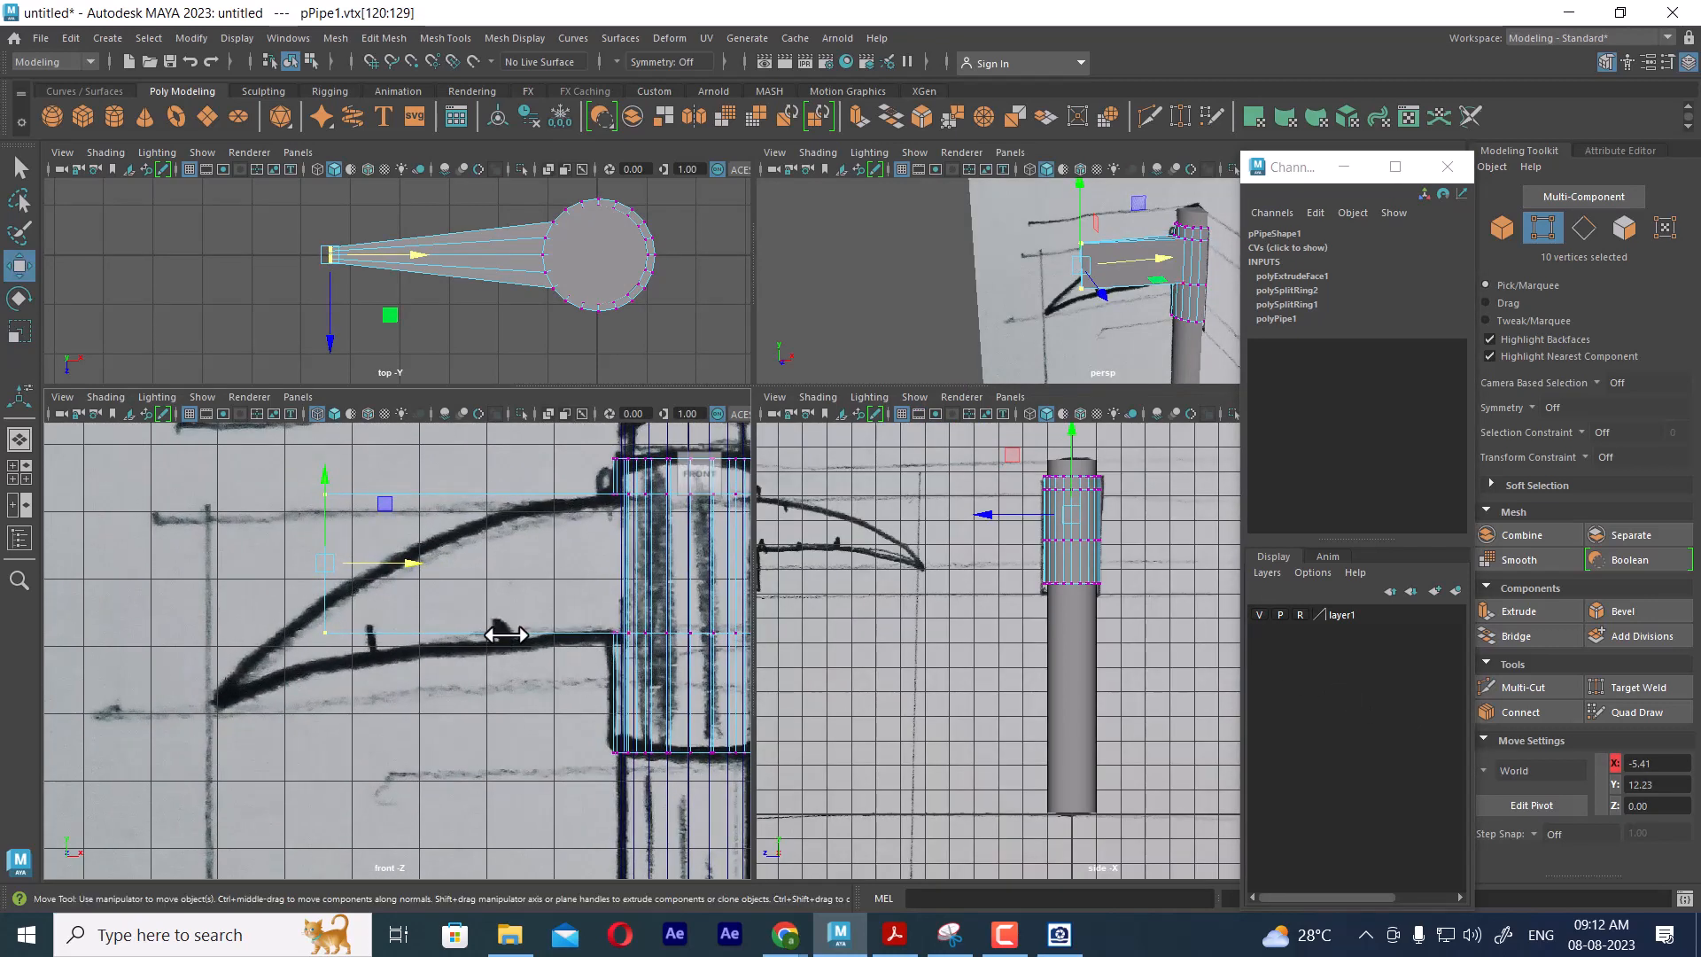
{"action": "key", "text": "space"}
{"action": "middle_click_drag", "start_coordinate": [697, 522], "coordinate": [532, 535], "text": "alt"}
{"action": "left_click_drag", "start_coordinate": [524, 363], "coordinate": [935, 420]}
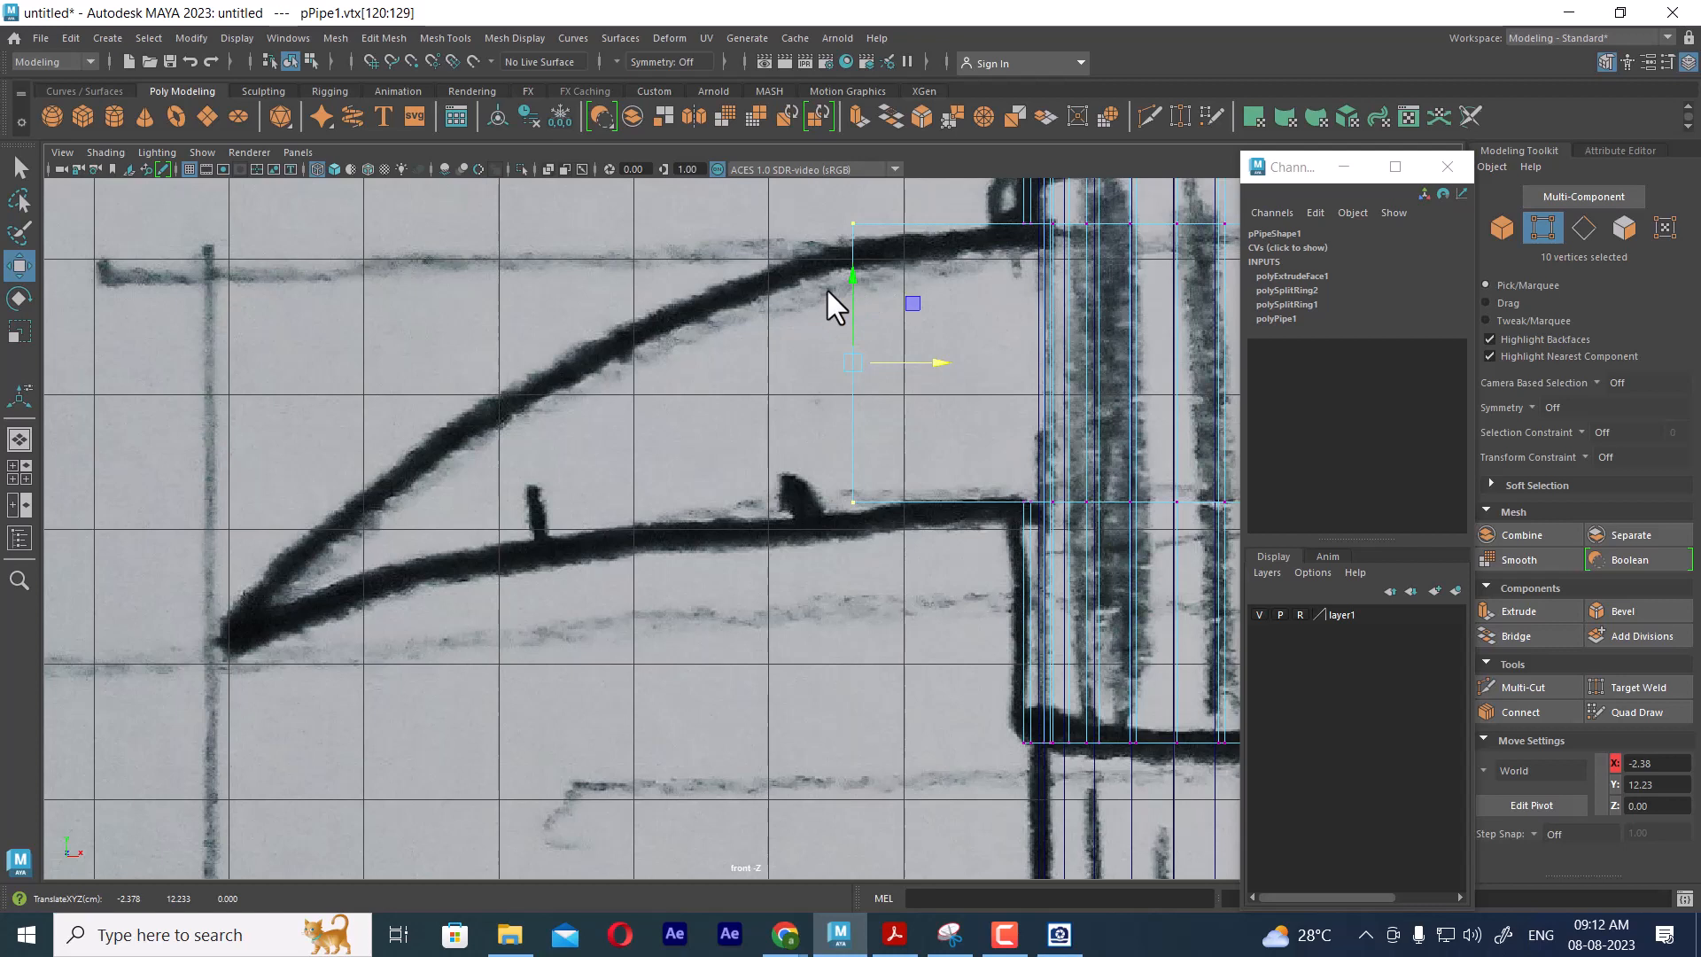
{"action": "left_click_drag", "start_coordinate": [932, 362], "coordinate": [262, 423]}
{"action": "mouse_move", "coordinate": [361, 444]}
{"action": "middle_mouse_down", "text": "alt"}
{"action": "mouse_move", "coordinate": [466, 470]}
{"action": "mouse_move", "coordinate": [461, 528]}
{"action": "middle_mouse_up", "text": "alt"}
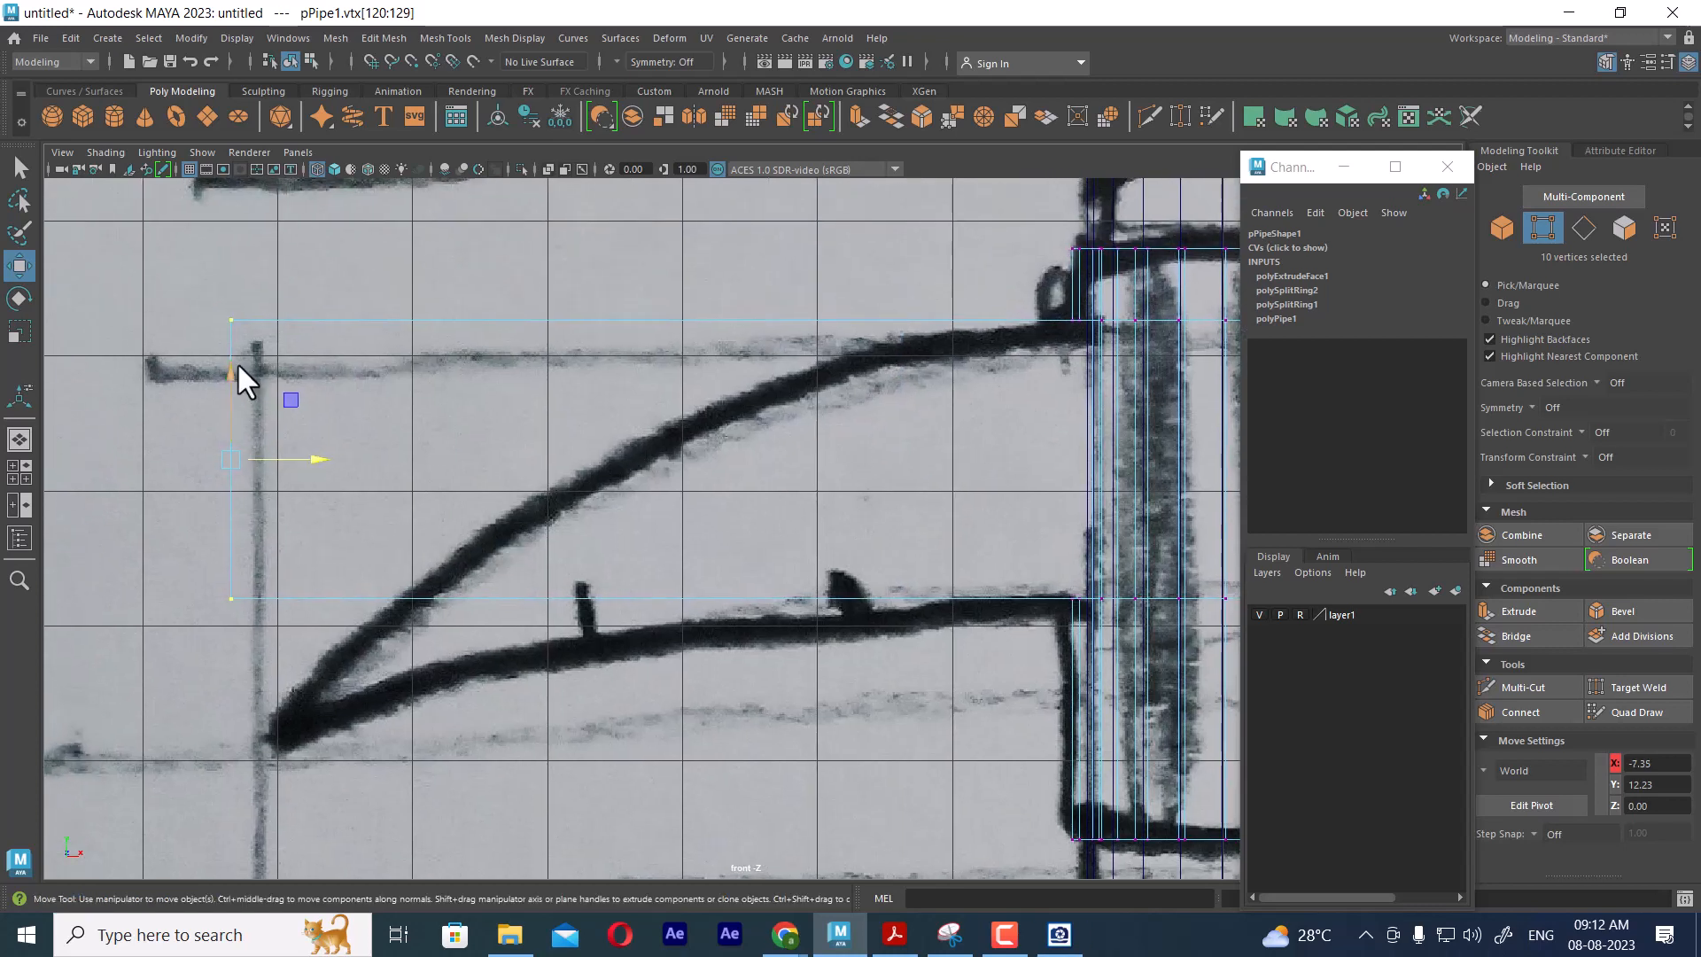
Lower the arm's end vertices to about Y 10.8 and scale them closer together along Y to narrow the blade tip
{"action": "left_click_drag", "start_coordinate": [237, 361], "coordinate": [262, 555]}
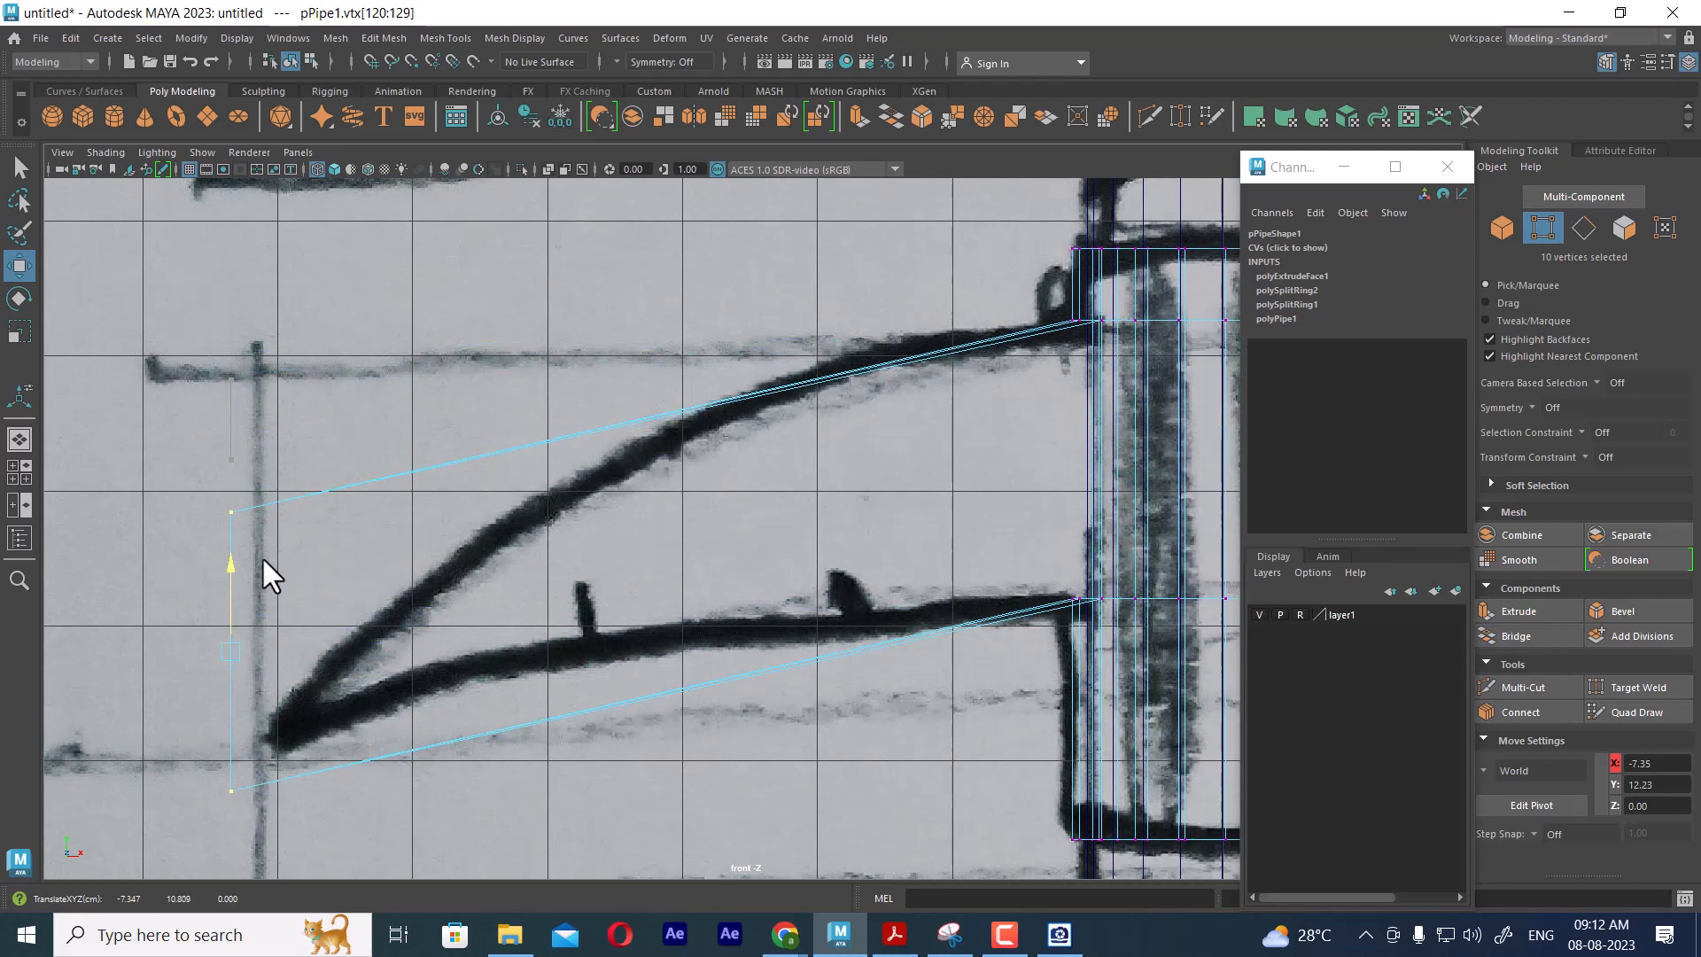
{"action": "key", "text": "r"}
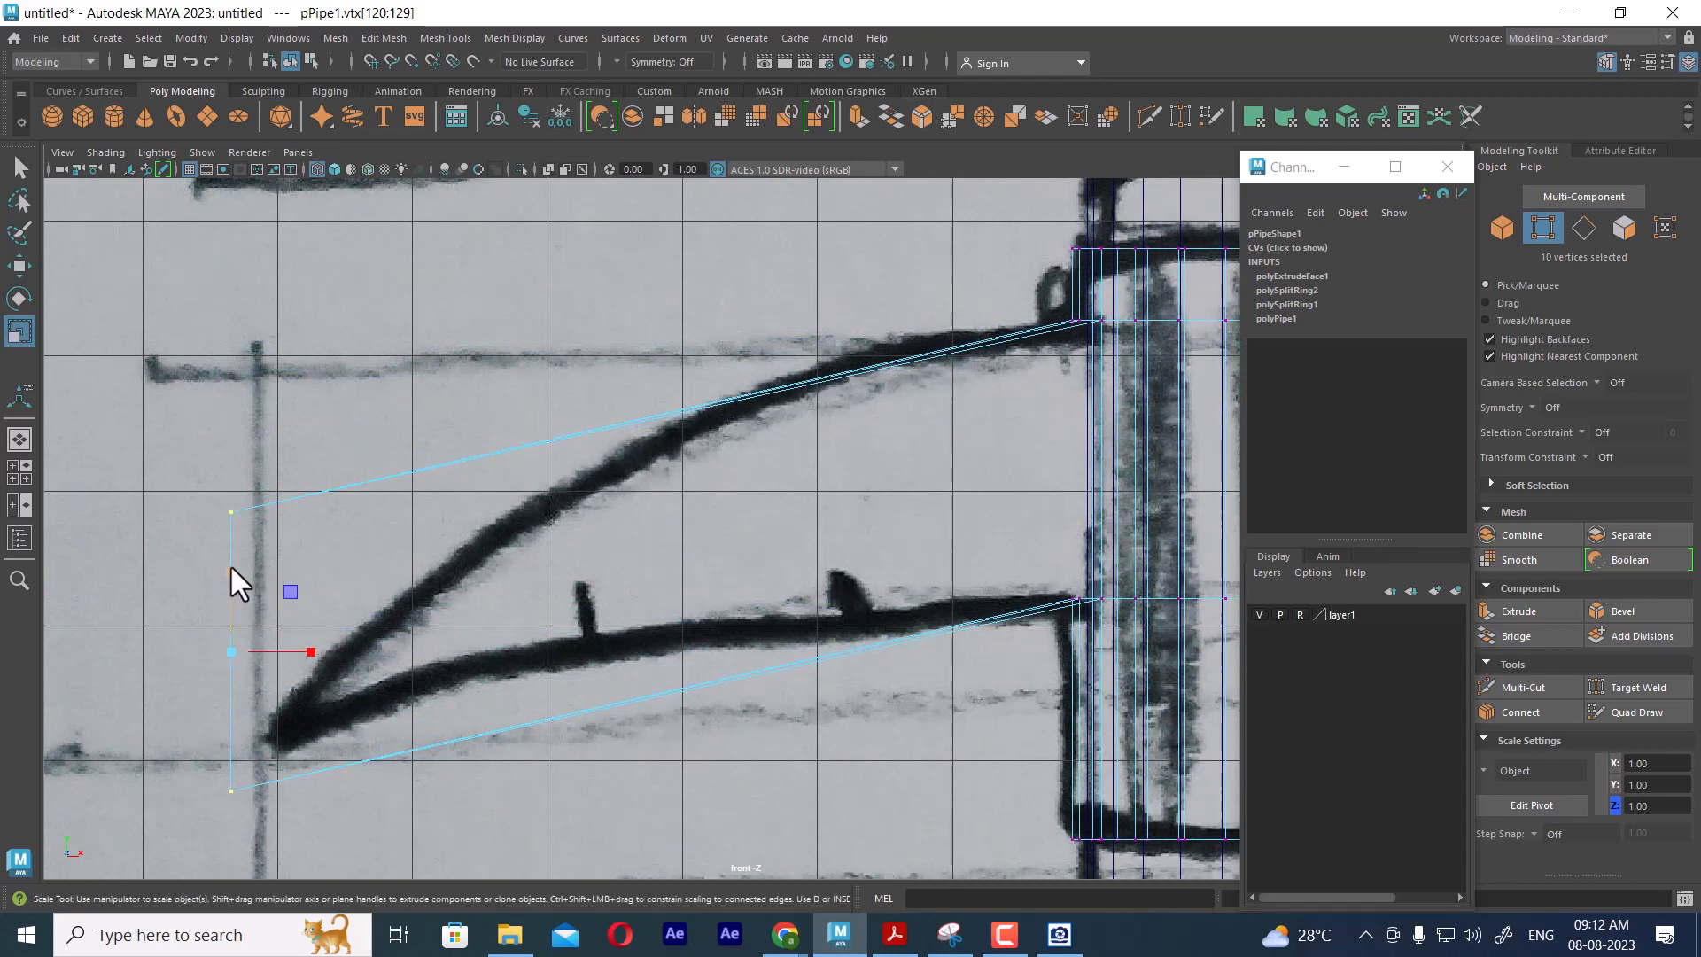
{"action": "left_click_drag", "start_coordinate": [232, 567], "coordinate": [237, 629]}
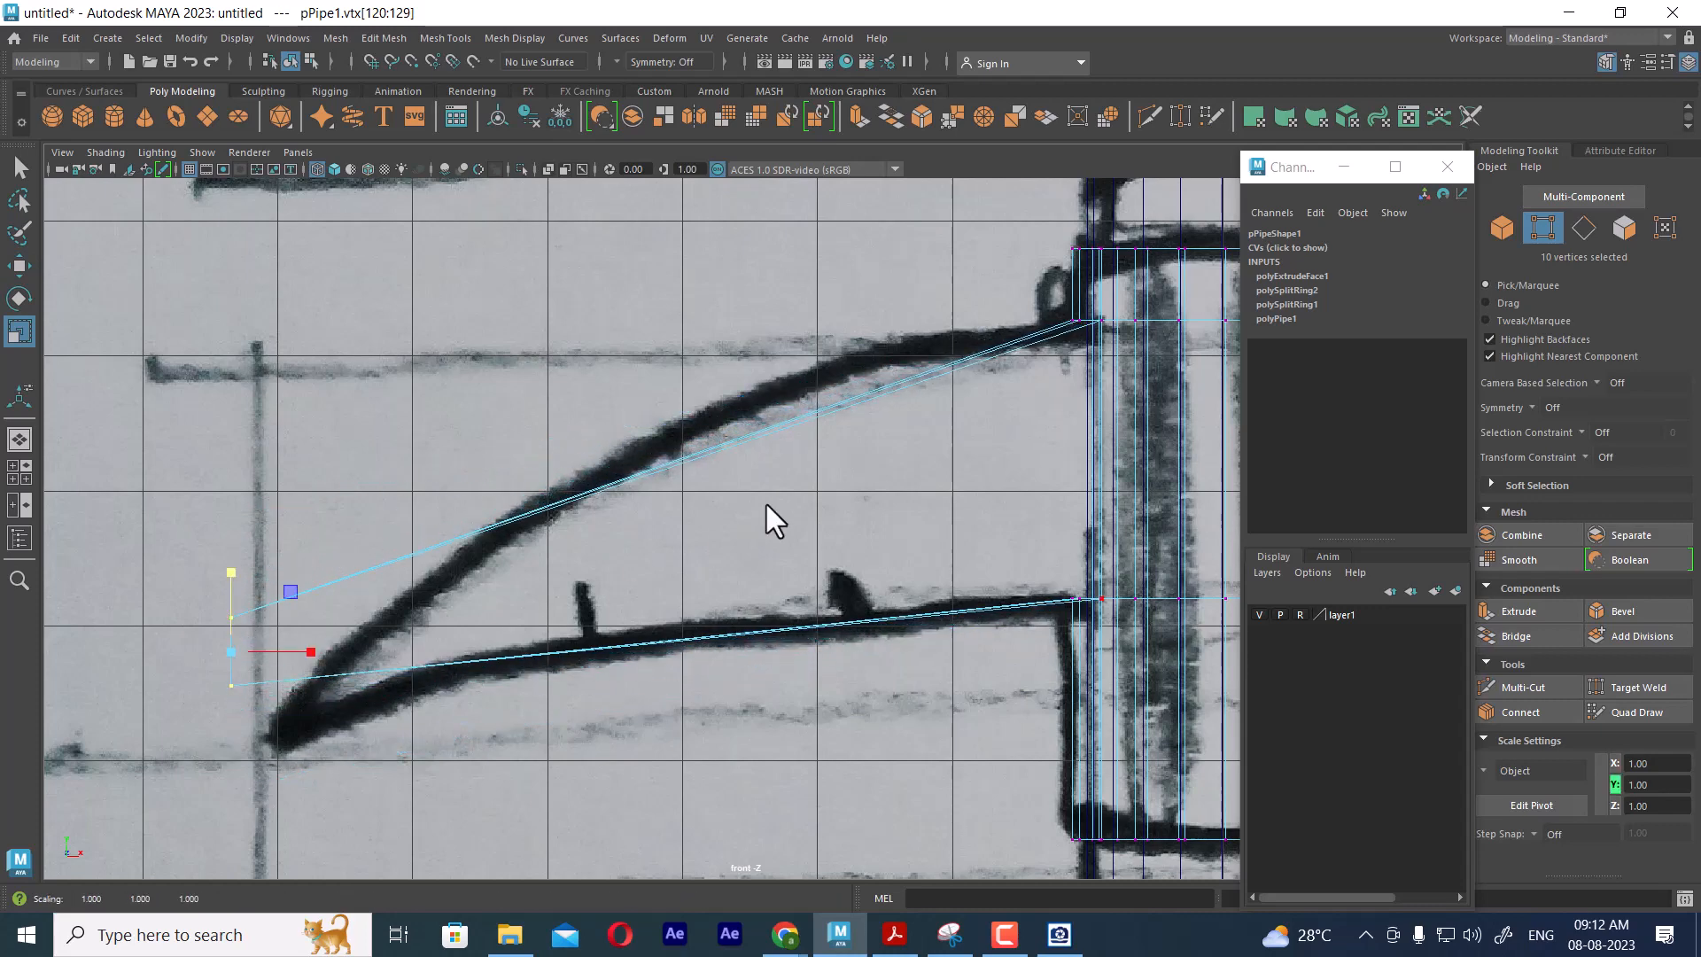
Insert an edge loop across the arm close to the socket and straighten it by scaling along X
{"action": "right_click_drag", "start_coordinate": [837, 392], "coordinate": [1114, 221]}
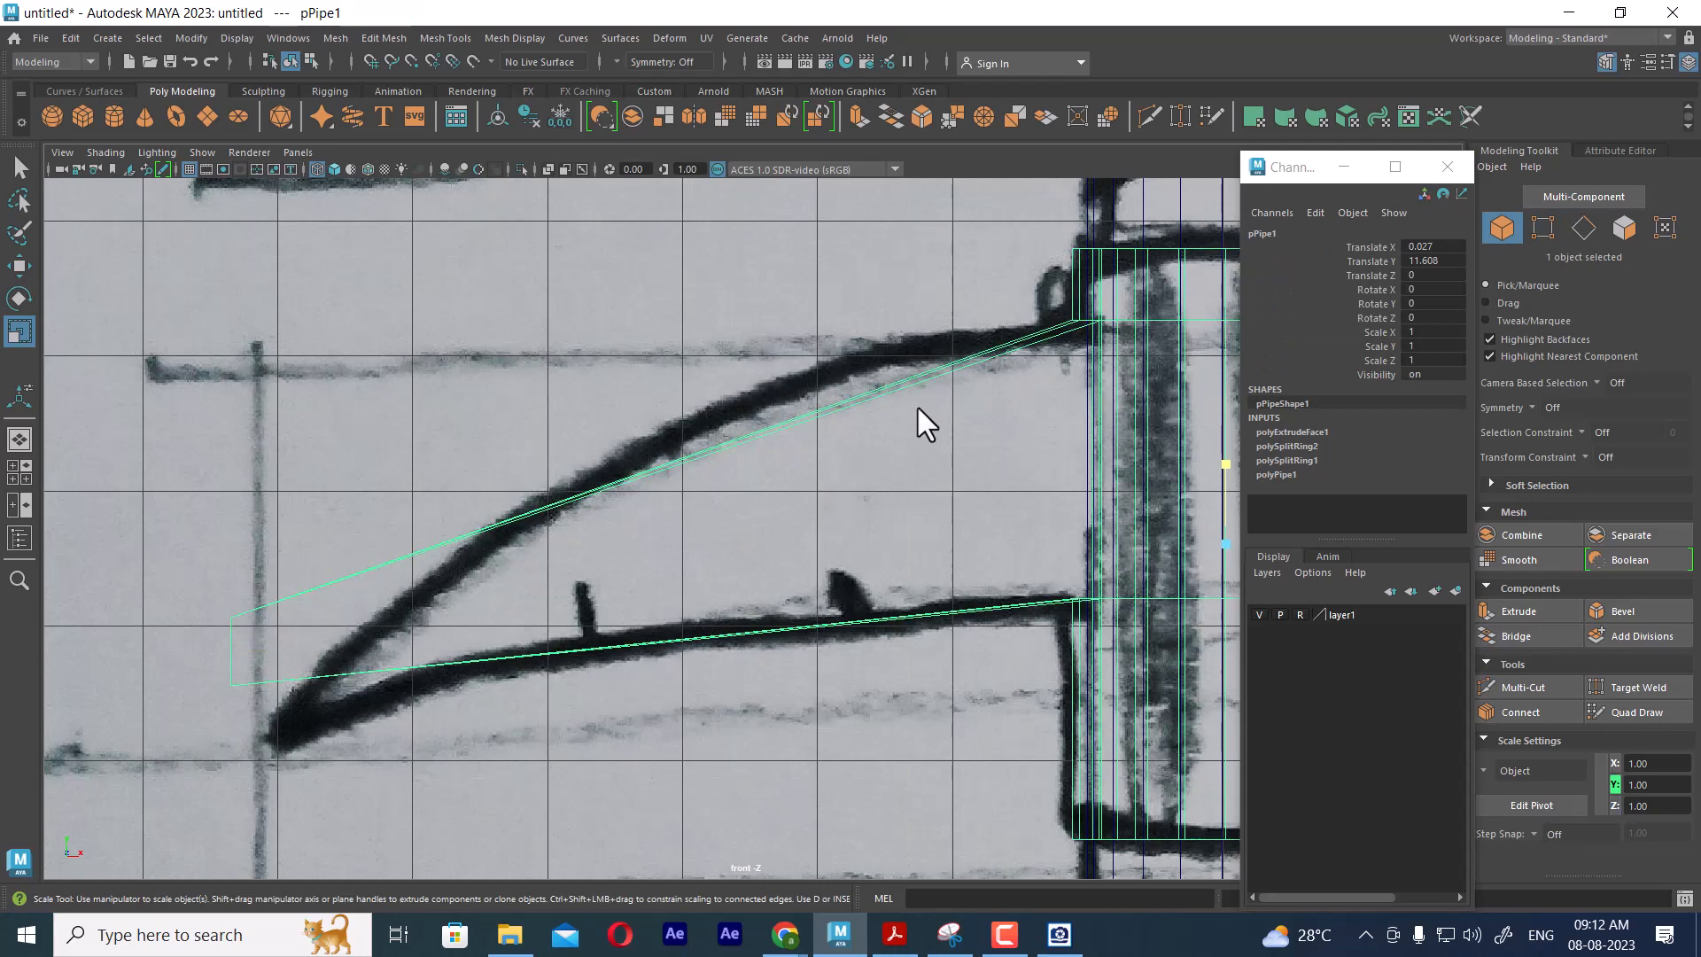
{"action": "right_click_drag", "start_coordinate": [931, 398], "coordinate": [783, 434], "text": "shift"}
{"action": "left_click_drag", "start_coordinate": [973, 359], "coordinate": [979, 359]}
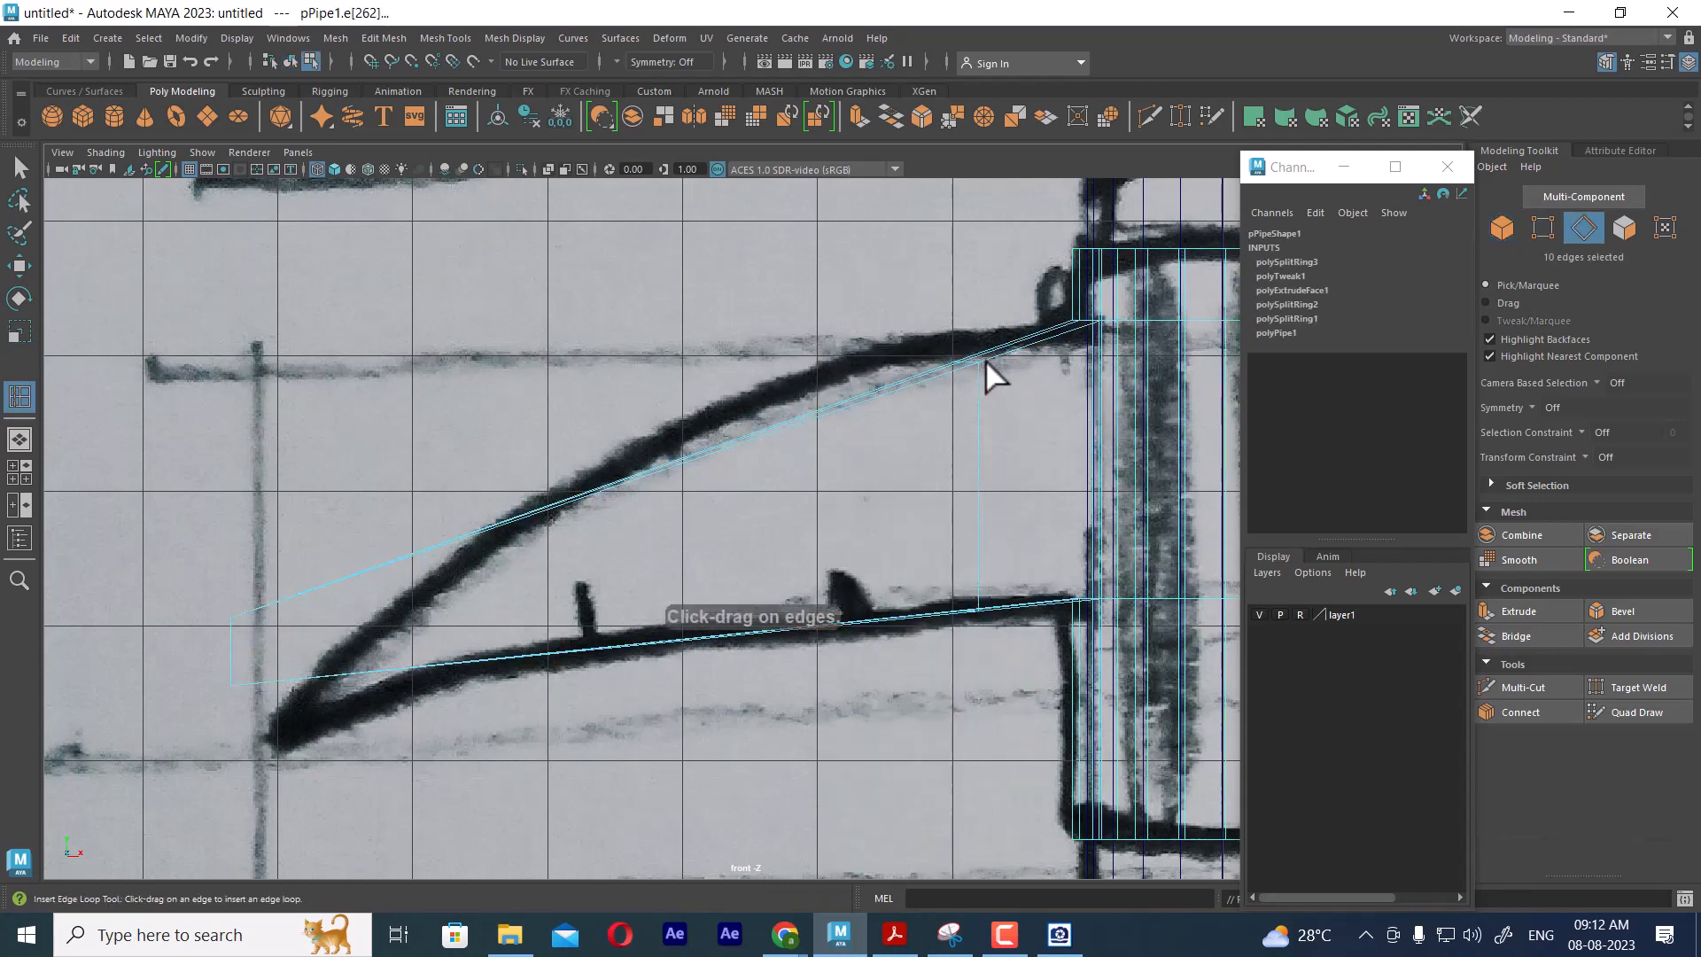
{"action": "key", "text": "r"}
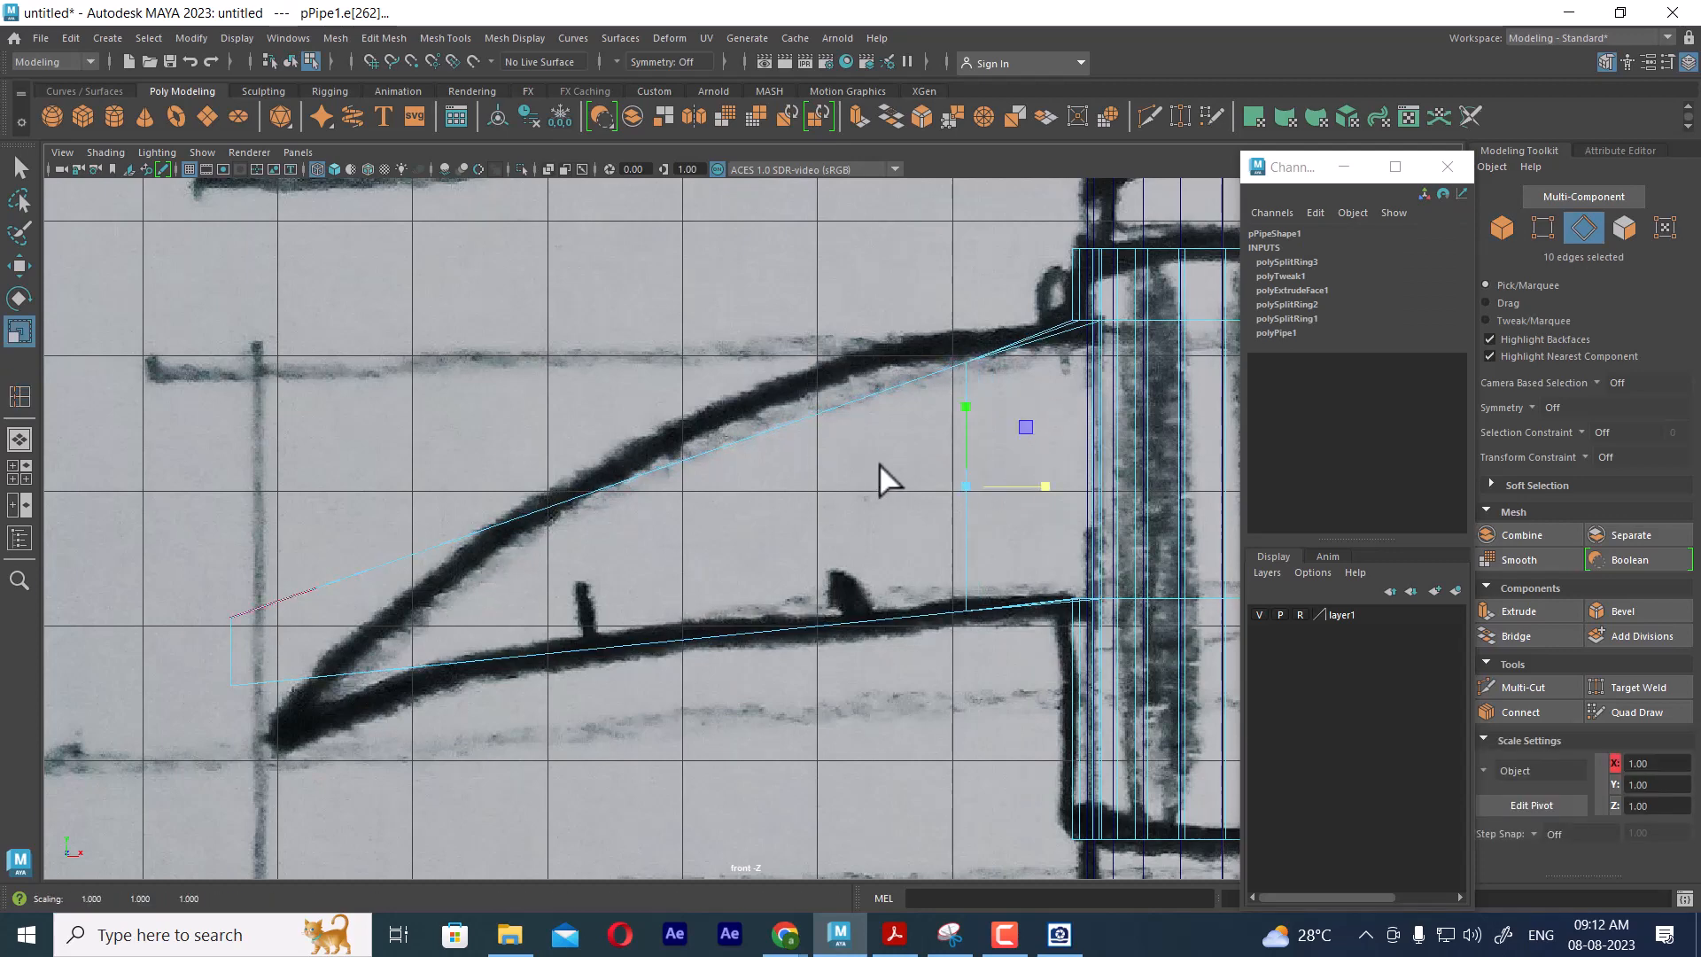
Move the new loop's upper and lower vertices vertically onto the drawn blade outline in the front view
{"action": "key", "text": "w"}
{"action": "scroll", "coordinate": [1006, 437], "scroll_direction": "up", "scroll_amount": 2}
{"action": "right_click_drag", "start_coordinate": [1028, 350], "coordinate": [939, 349]}
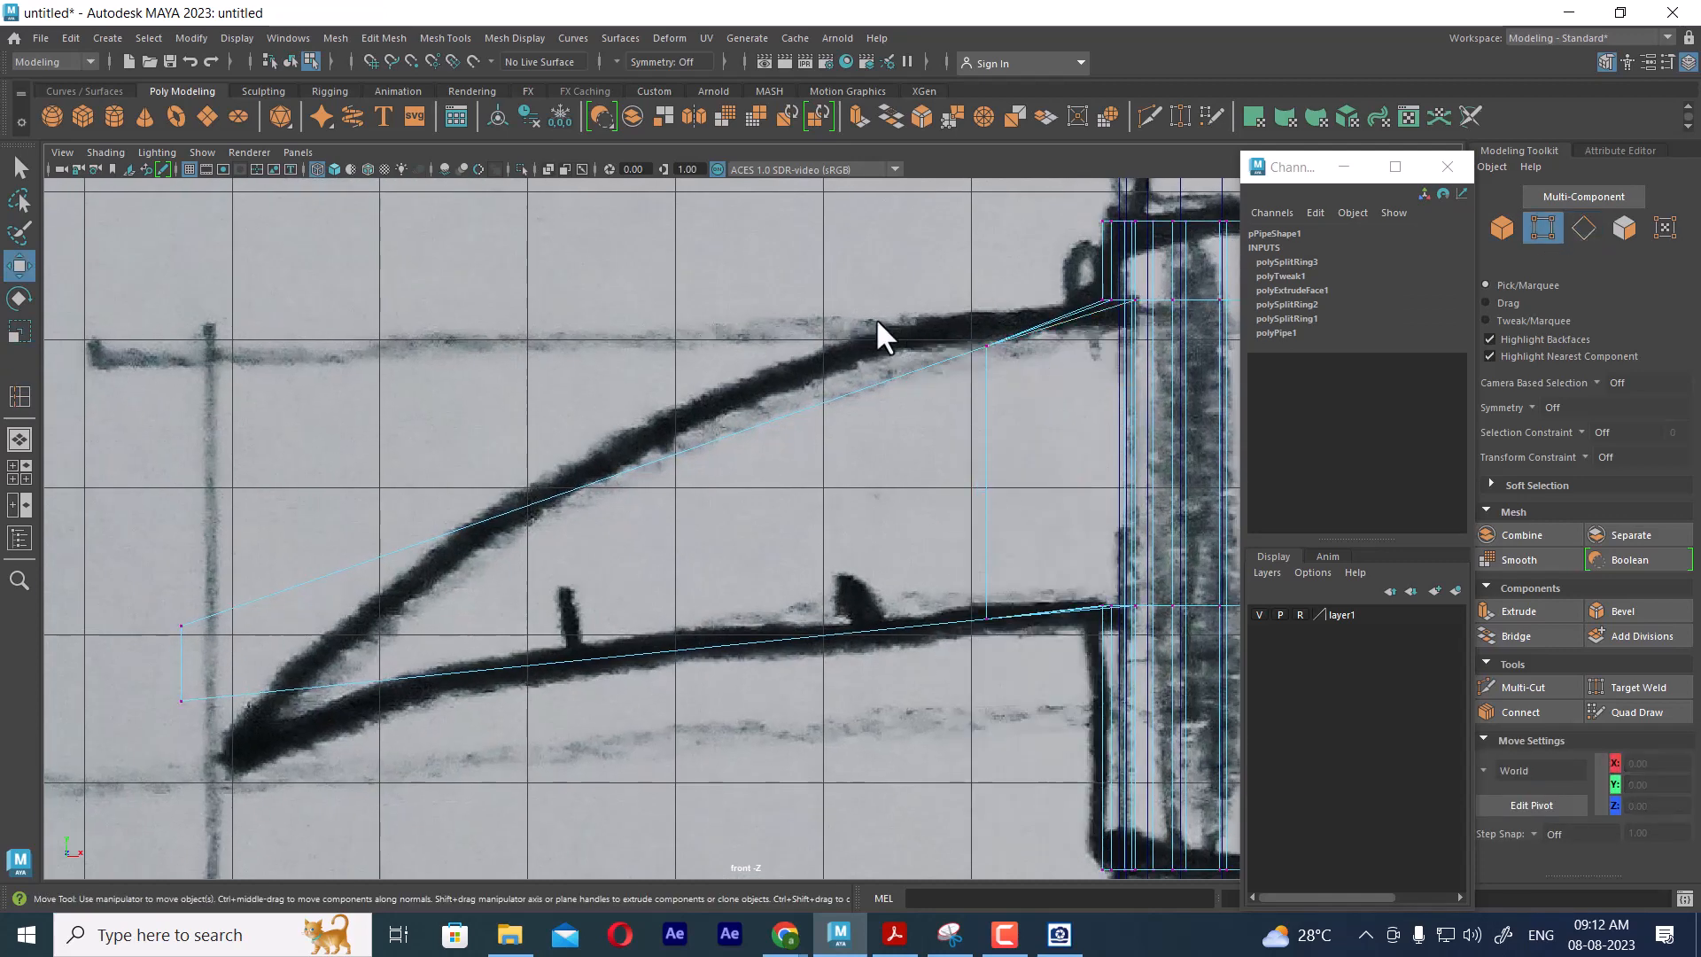
{"action": "scroll", "coordinate": [974, 345], "scroll_direction": "up", "scroll_amount": 1}
{"action": "middle_click_drag", "start_coordinate": [1015, 356], "coordinate": [888, 464], "text": "alt"}
{"action": "left_click_drag", "start_coordinate": [861, 395], "coordinate": [900, 397]}
{"action": "middle_click_drag", "start_coordinate": [899, 397], "coordinate": [948, 464], "text": "alt"}
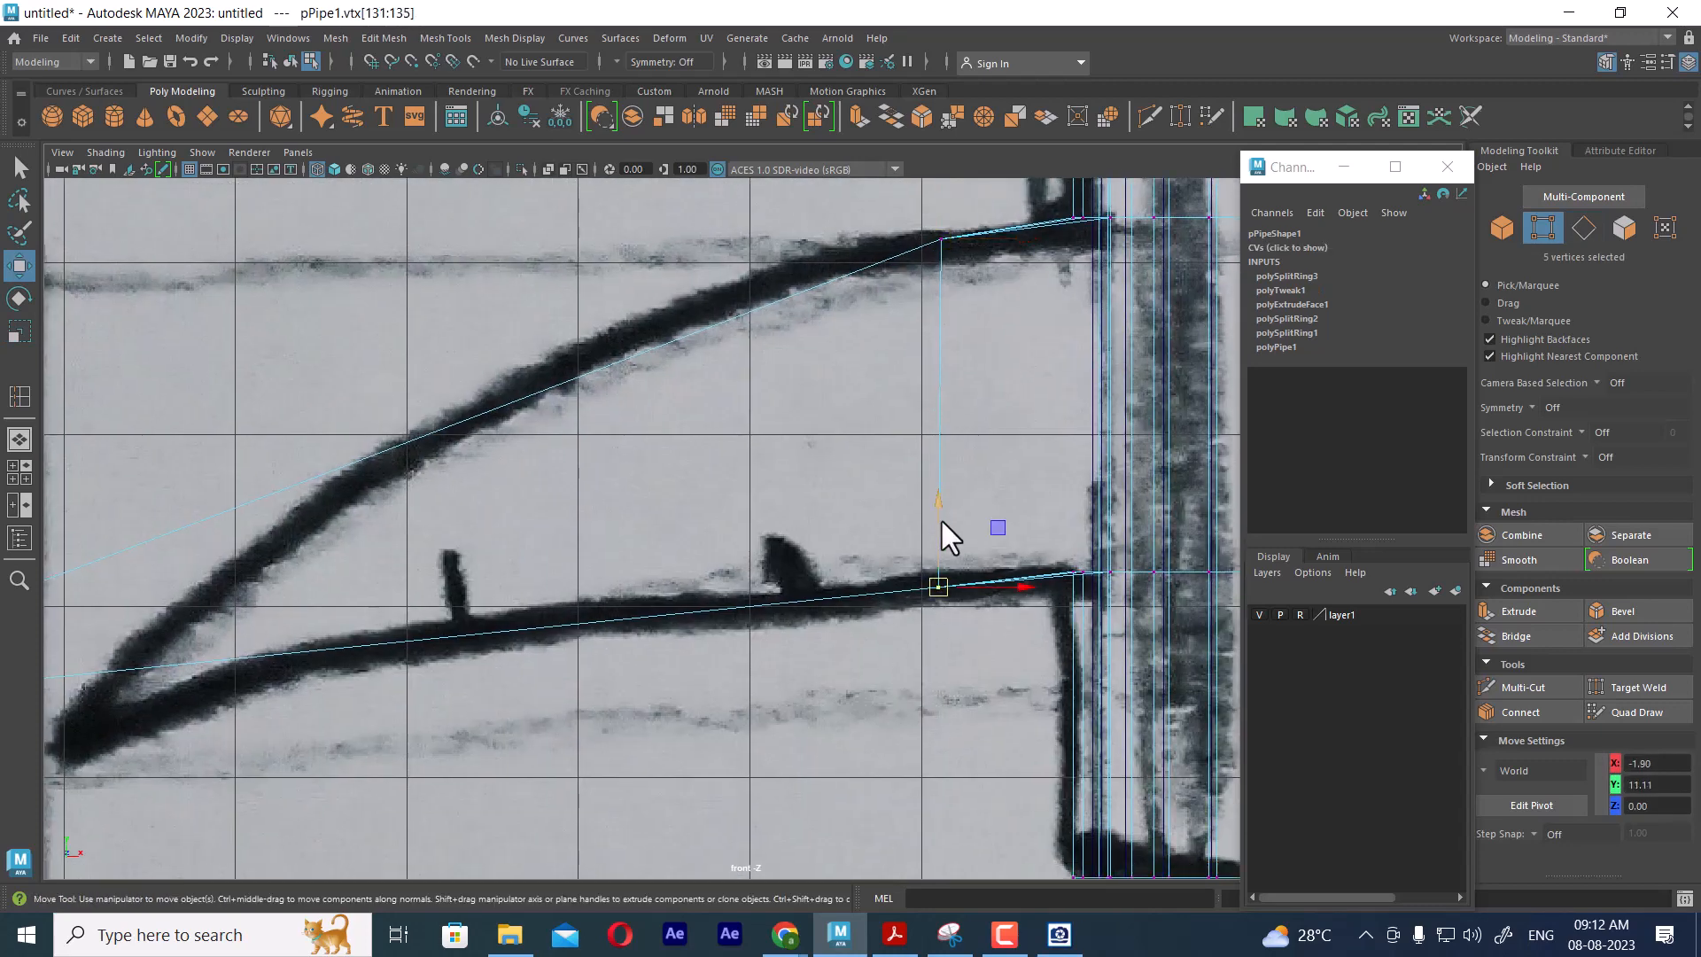
{"action": "left_click_drag", "start_coordinate": [942, 521], "coordinate": [942, 507]}
Select an edge on the long outer span of the blade and split its edge ring with a loop at the middle
{"action": "key", "text": "F10"}
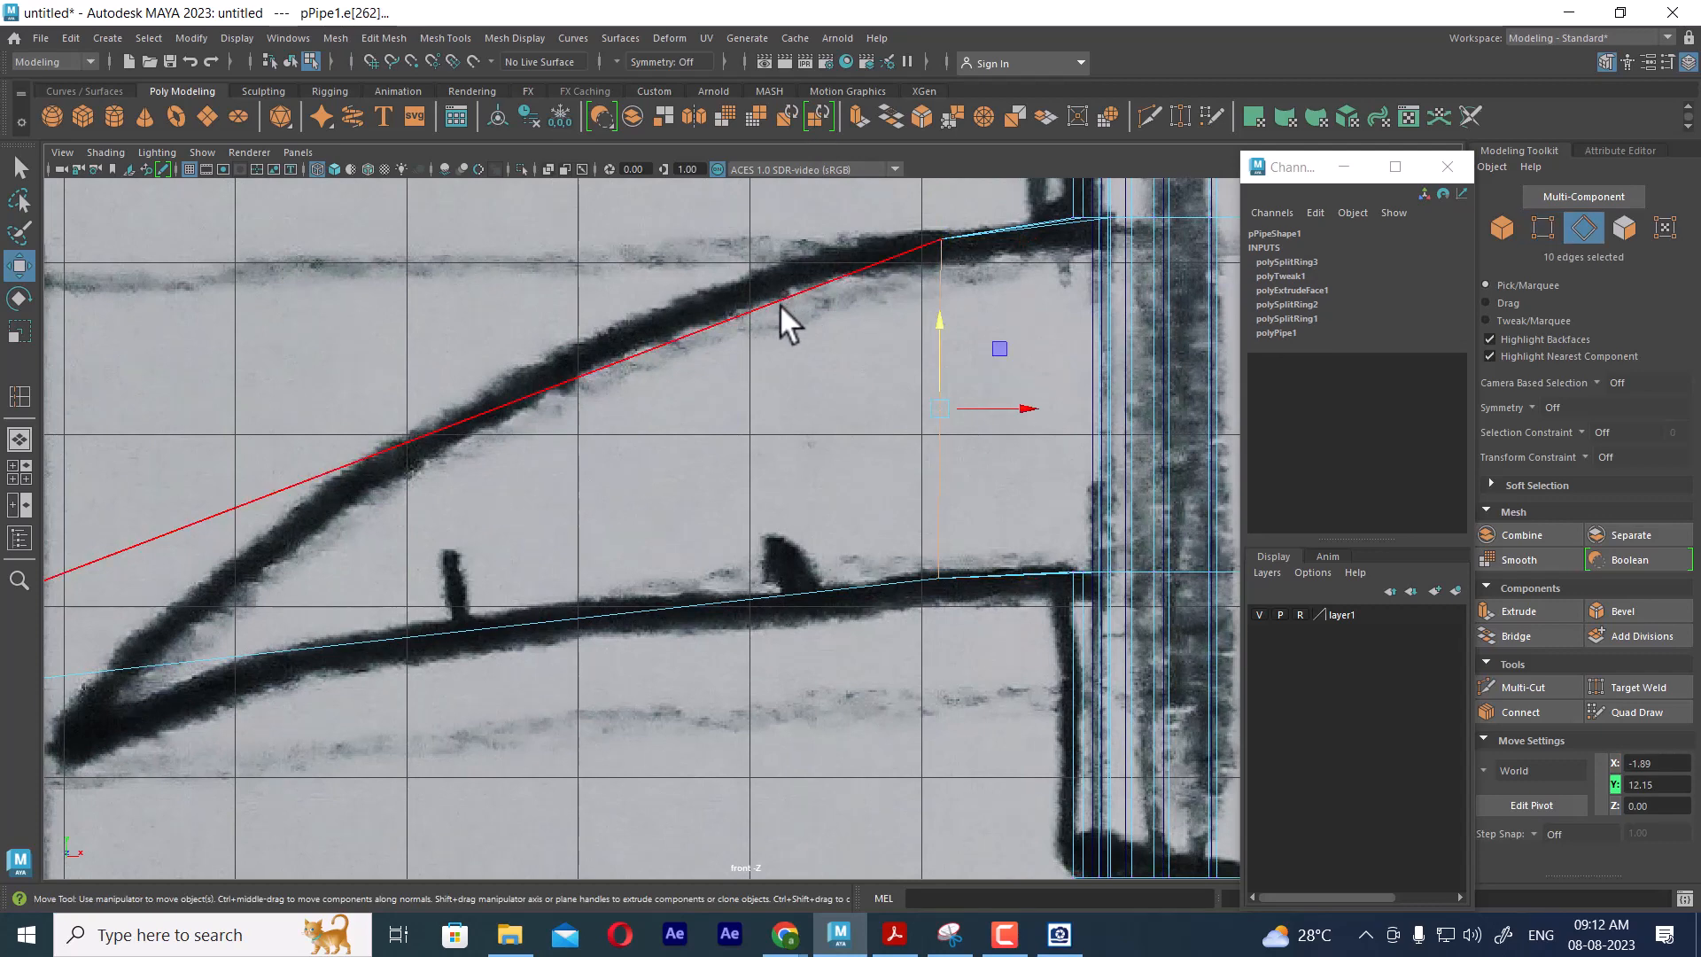
{"action": "left_click", "coordinate": [780, 305]}
{"action": "right_click", "coordinate": [861, 273], "text": "ctrl"}
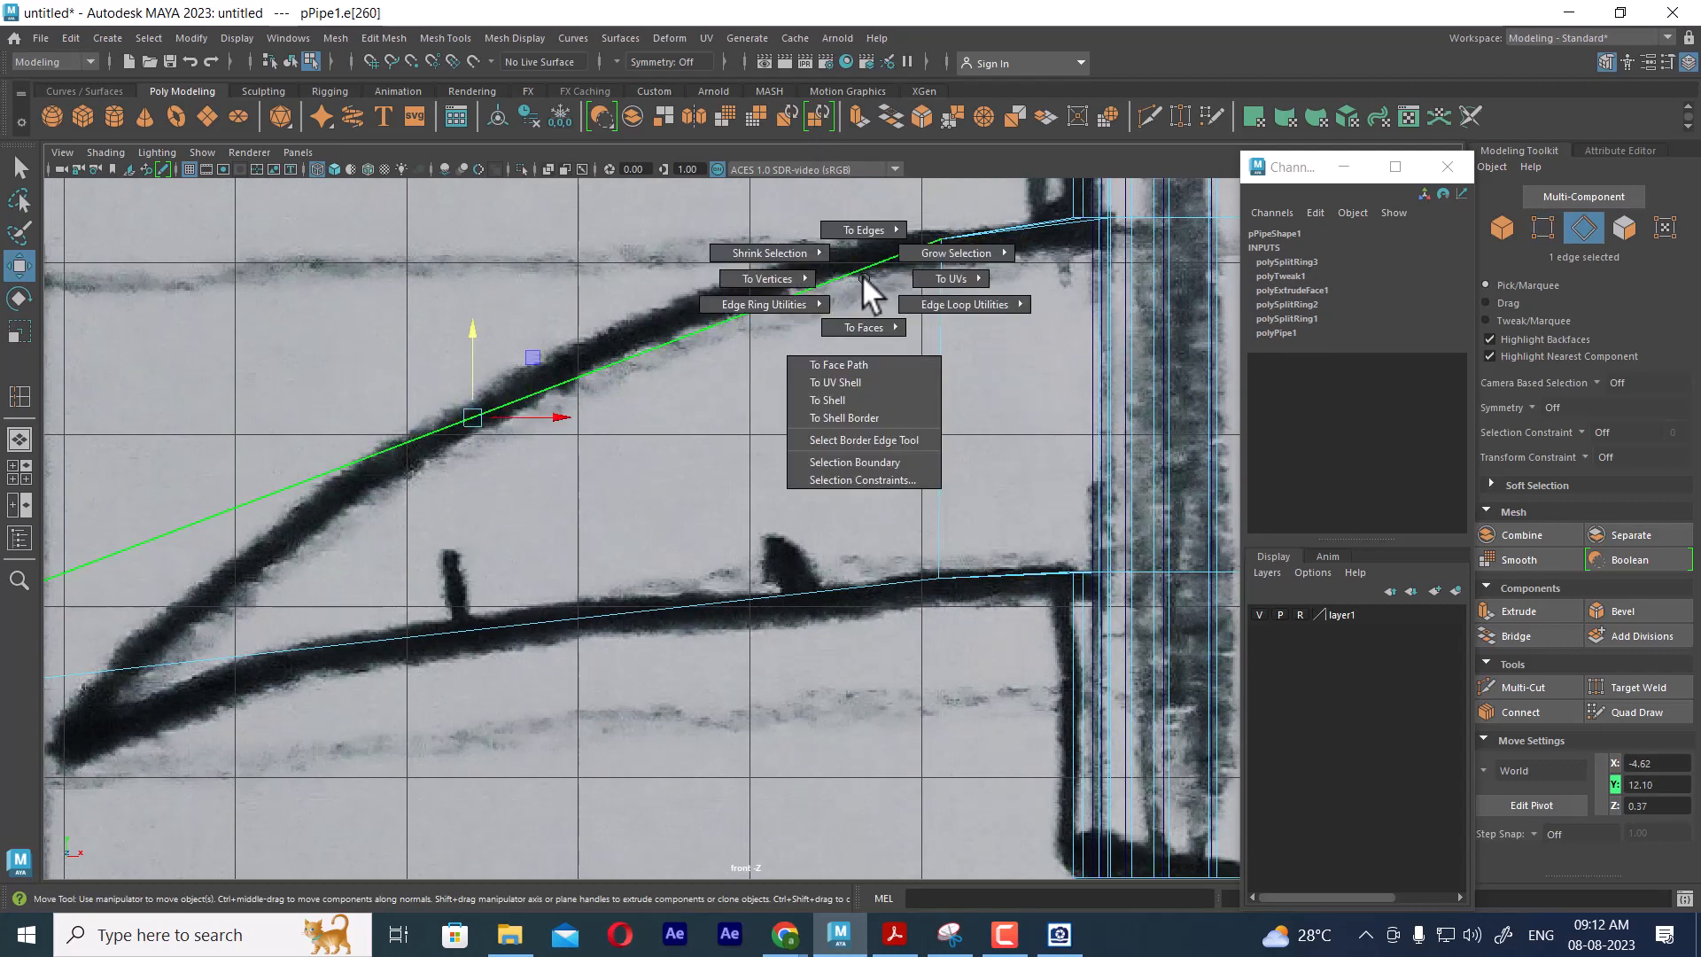
{"action": "right_click_drag", "start_coordinate": [861, 274], "coordinate": [986, 656], "text": "ctrl"}
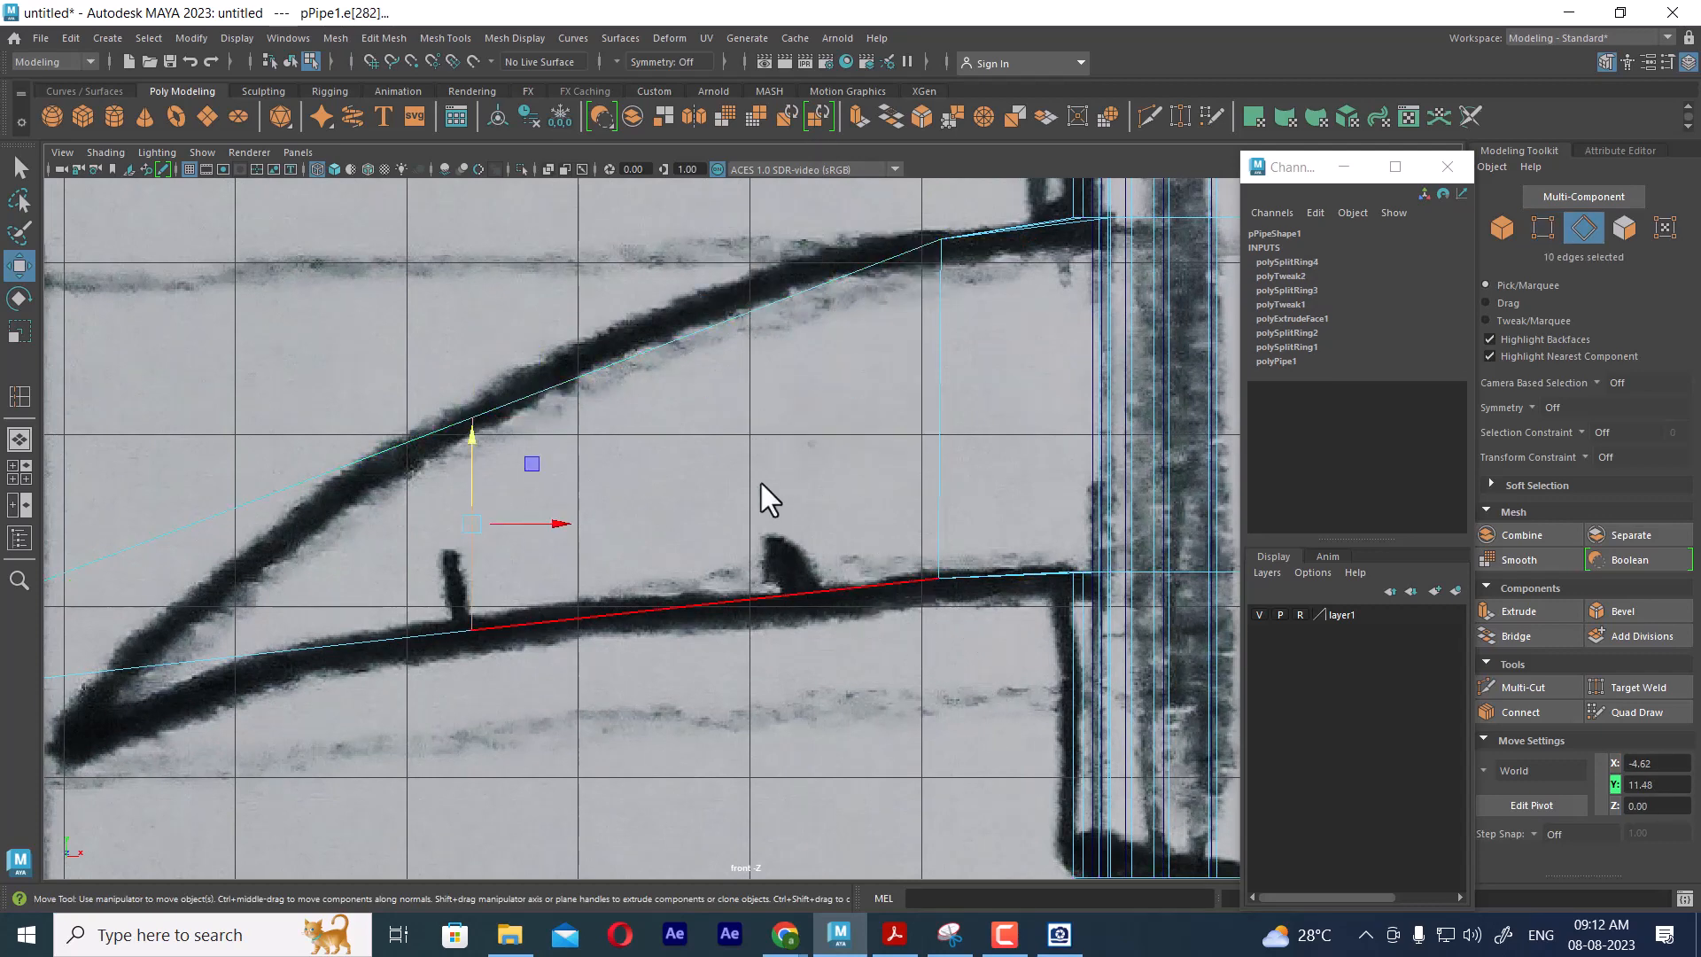
Align the upper and lower vertices of the blade's existing middle edge loop with the sketched blade outline
{"action": "right_click_drag", "start_coordinate": [733, 376], "coordinate": [601, 362]}
{"action": "left_click_drag", "start_coordinate": [379, 381], "coordinate": [475, 401]}
{"action": "left_click_drag", "start_coordinate": [524, 574], "coordinate": [432, 713]}
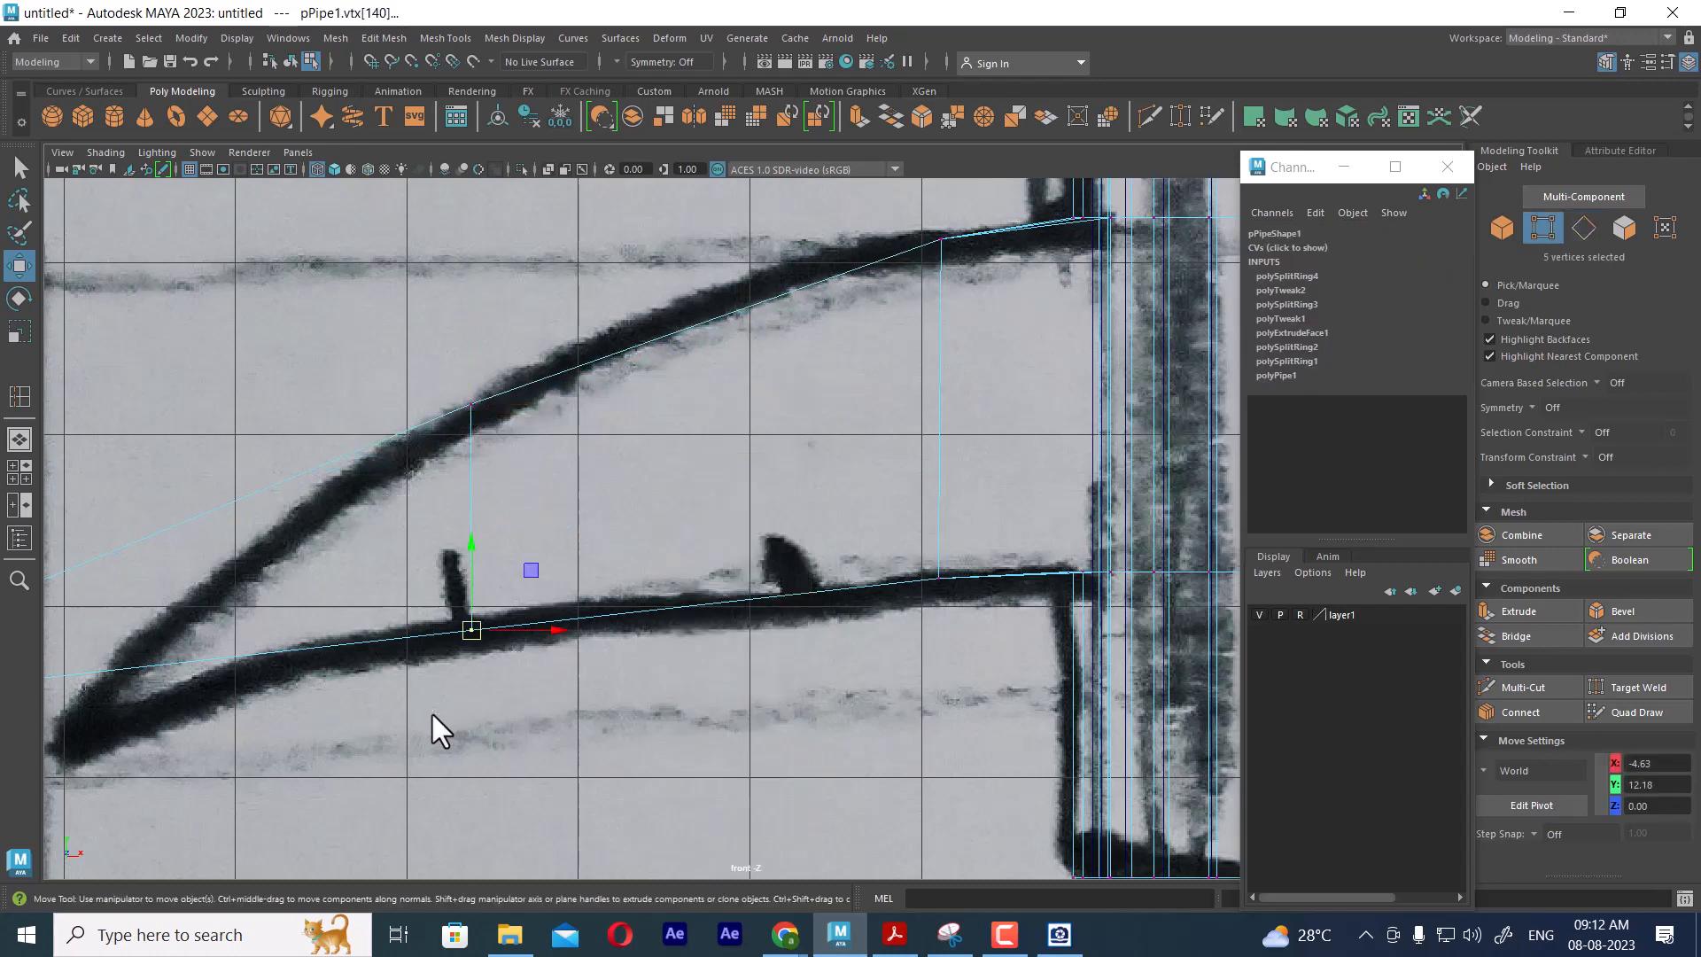
{"action": "left_click_drag", "start_coordinate": [479, 539], "coordinate": [475, 548]}
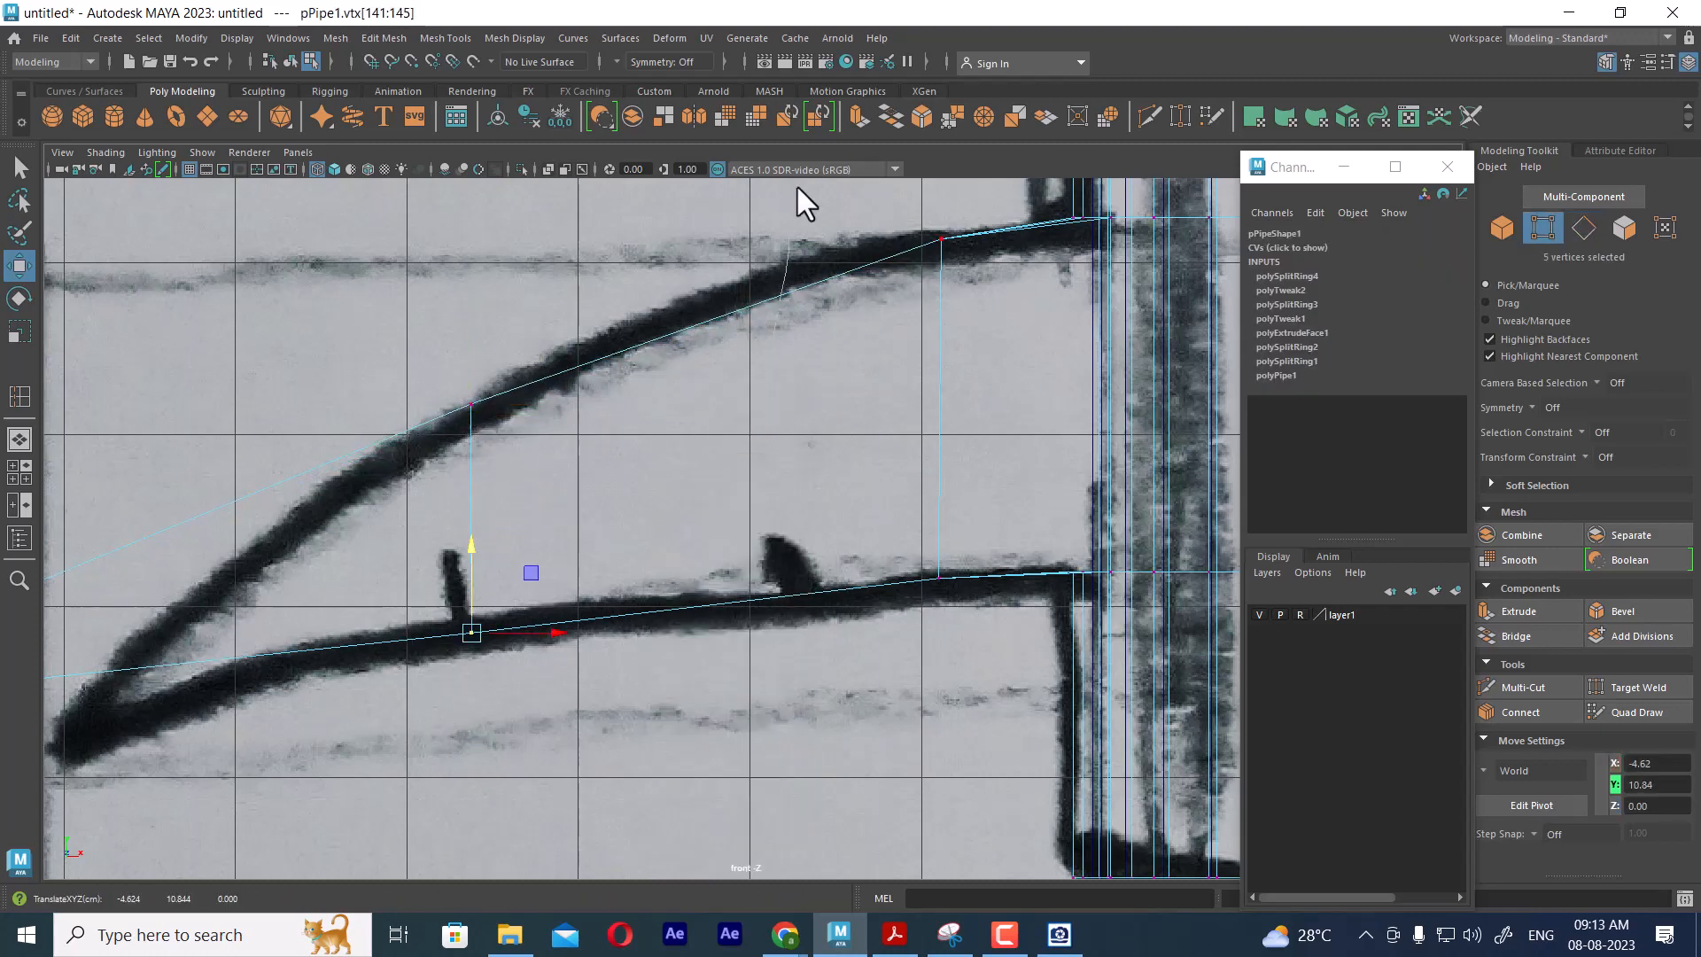
Insert an edge loop across the blade, between its middle loop and the loop nearest the collar
{"action": "key", "text": "F8"}
{"action": "right_click_drag", "start_coordinate": [871, 342], "coordinate": [699, 363], "text": "shift"}
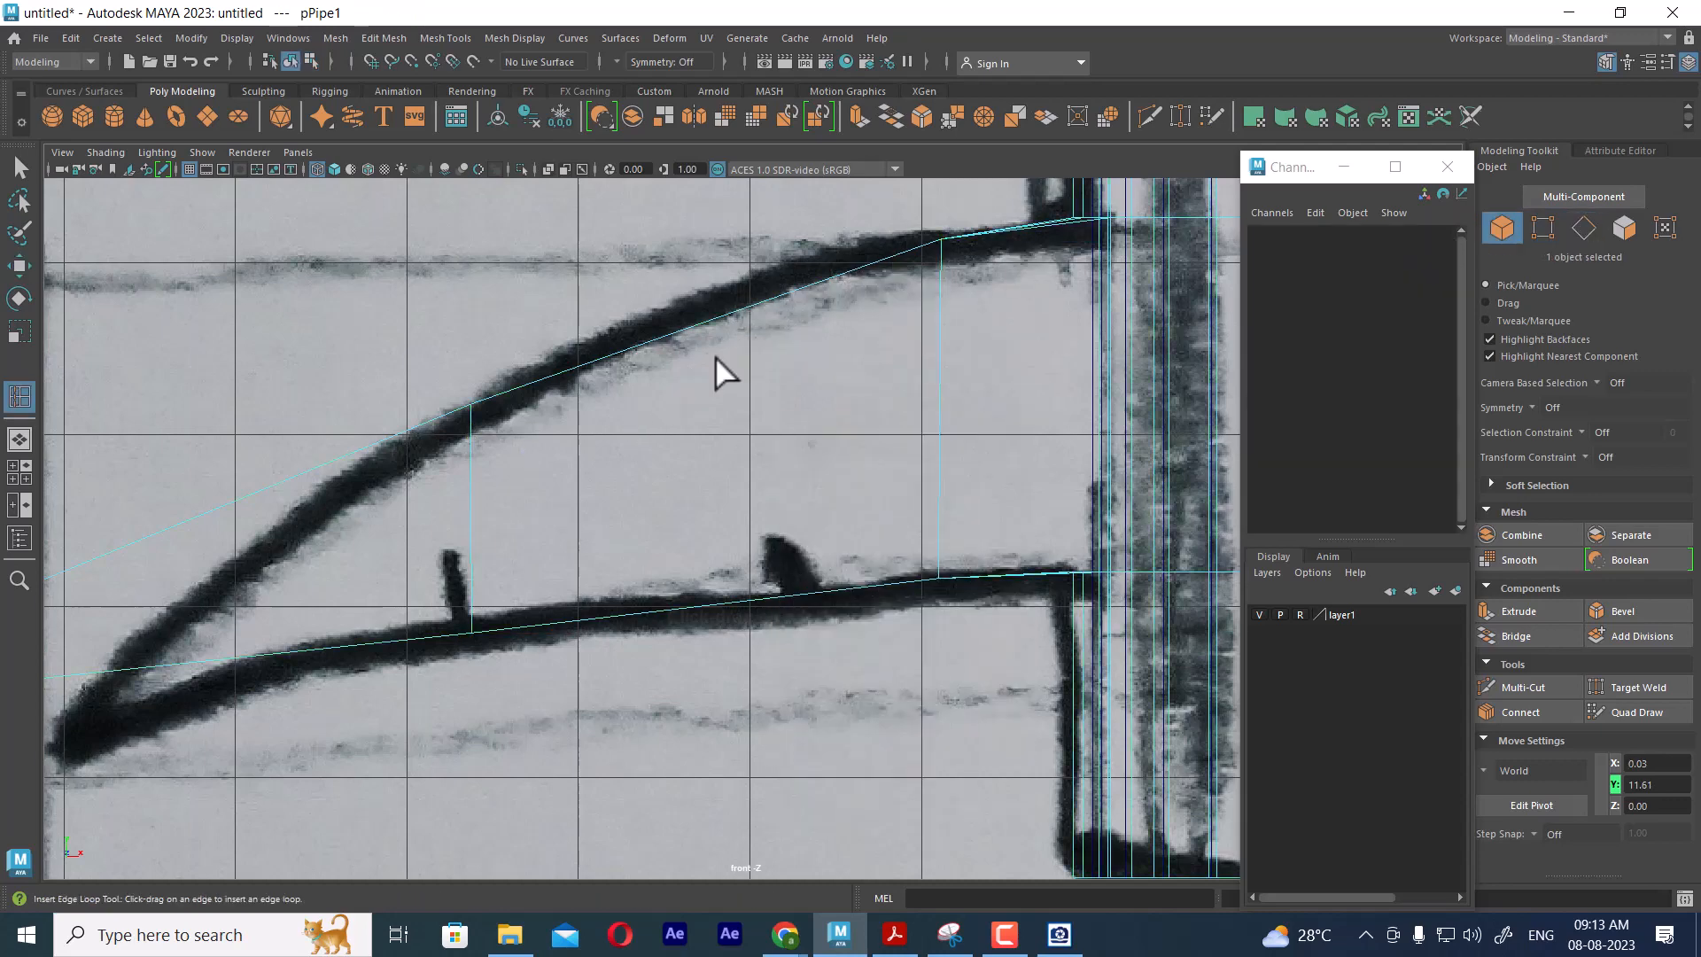
{"action": "left_click", "coordinate": [729, 308]}
{"action": "key", "text": "w"}
{"action": "key", "text": "F9"}
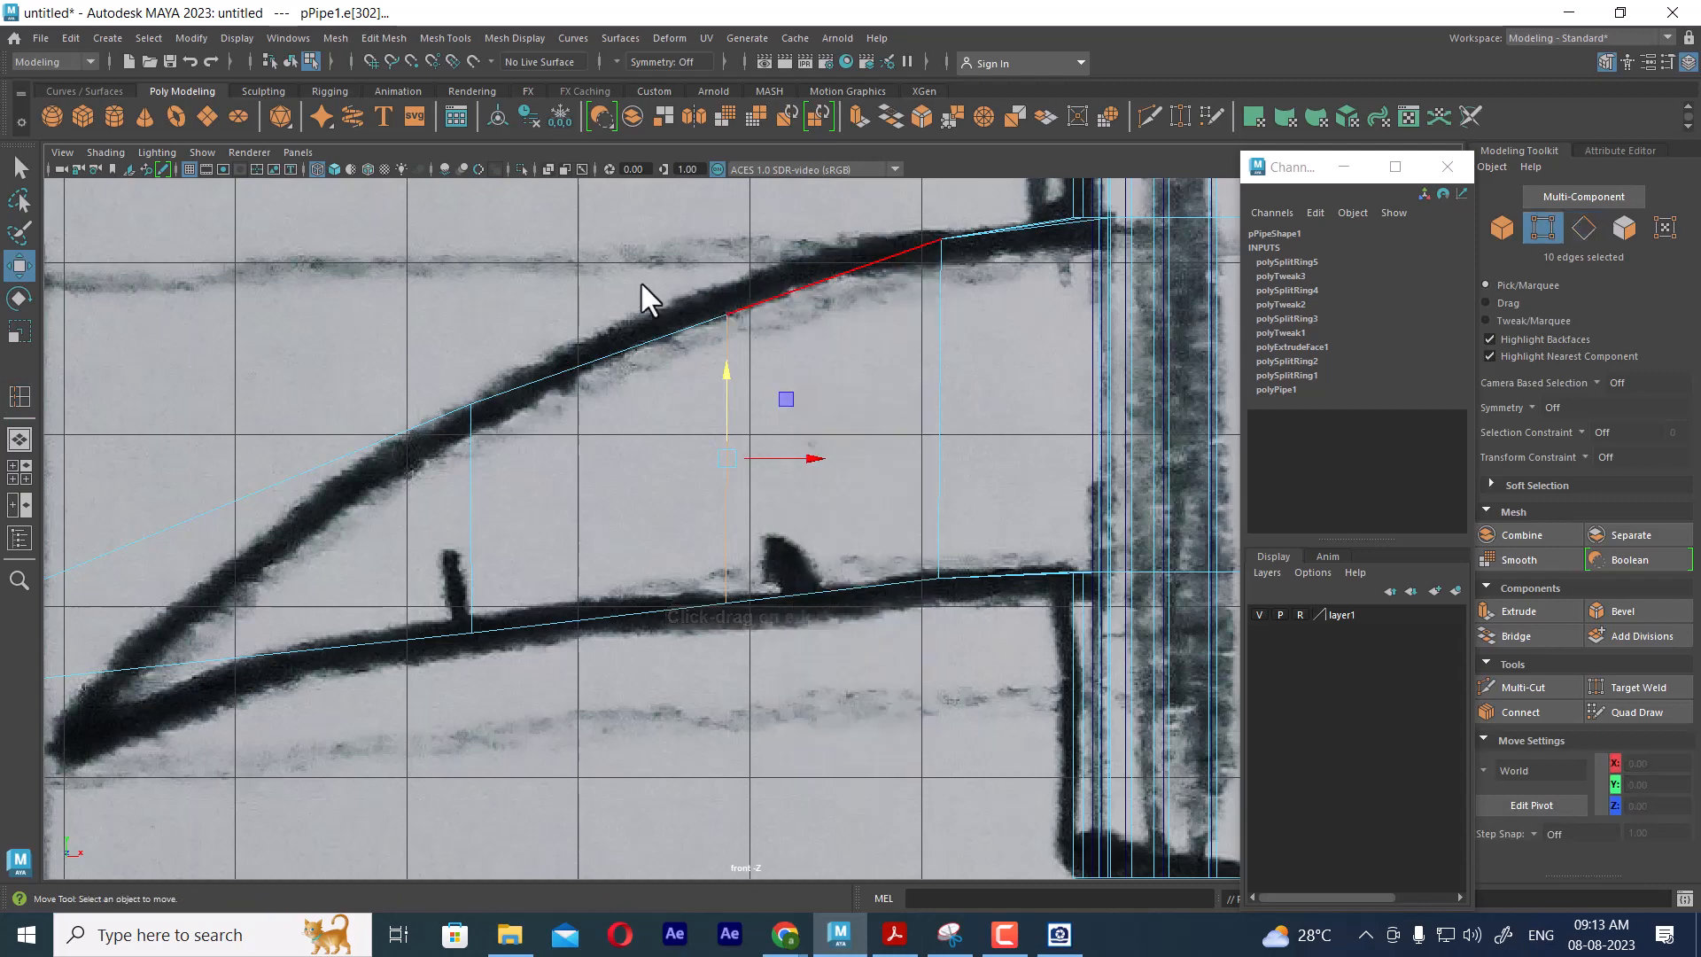
Move the new loop's upper and lower vertices vertically to follow the curves of the sketched blade
{"action": "left_click_drag", "start_coordinate": [668, 273], "coordinate": [772, 387]}
{"action": "left_click_drag", "start_coordinate": [725, 241], "coordinate": [724, 225]}
{"action": "left_click_drag", "start_coordinate": [767, 523], "coordinate": [696, 678]}
{"action": "scroll", "coordinate": [730, 513], "scroll_direction": "down", "scroll_amount": 3}
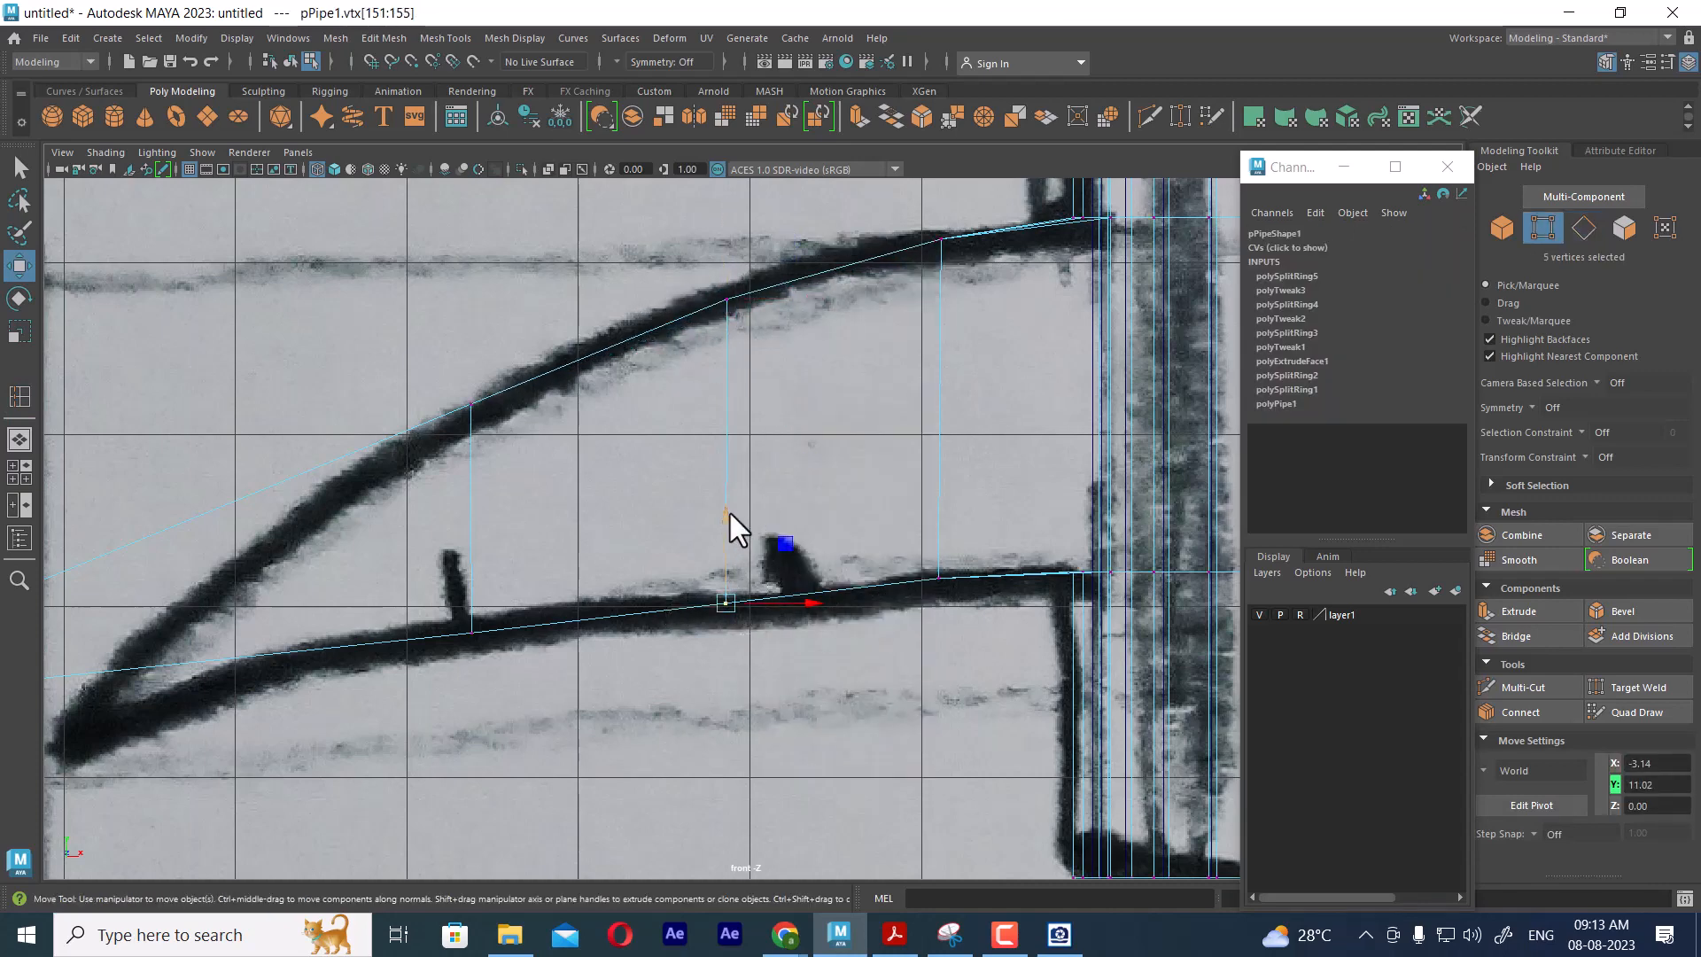
{"action": "scroll", "coordinate": [852, 375], "scroll_direction": "up", "scroll_amount": 3}
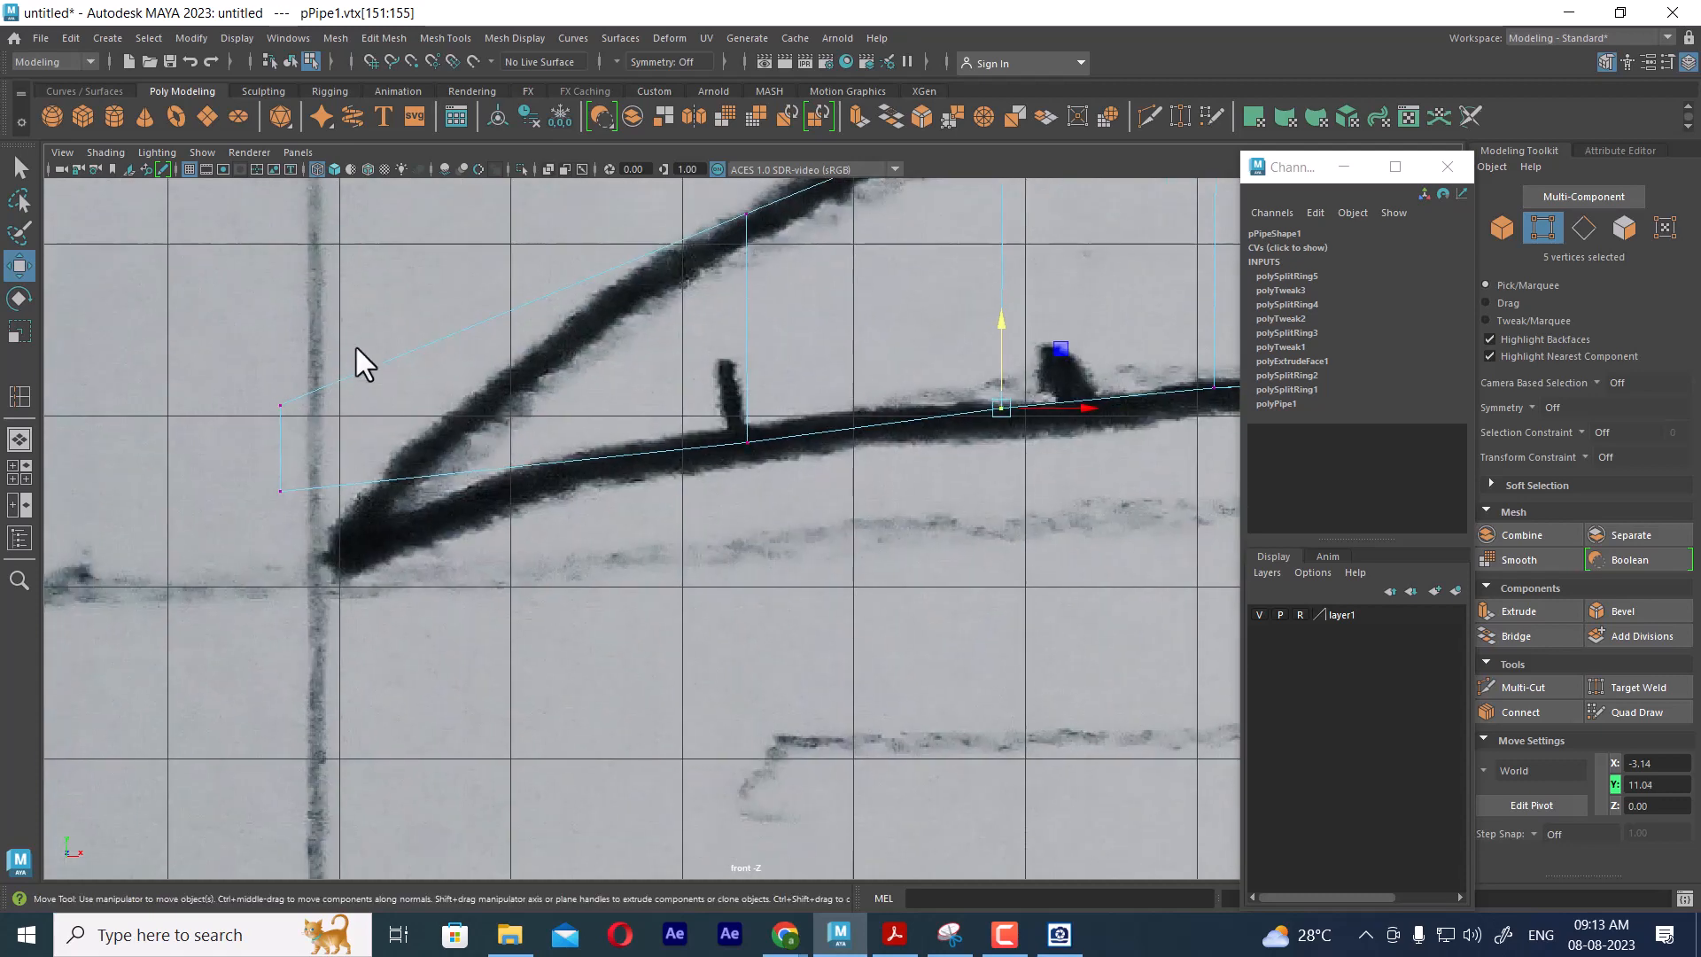
Move the blade's end vertices onto the sketched tip and bring the upper and lower rows close together
{"action": "left_click_drag", "start_coordinate": [356, 347], "coordinate": [225, 585]}
{"action": "left_click_drag", "start_coordinate": [287, 450], "coordinate": [337, 539]}
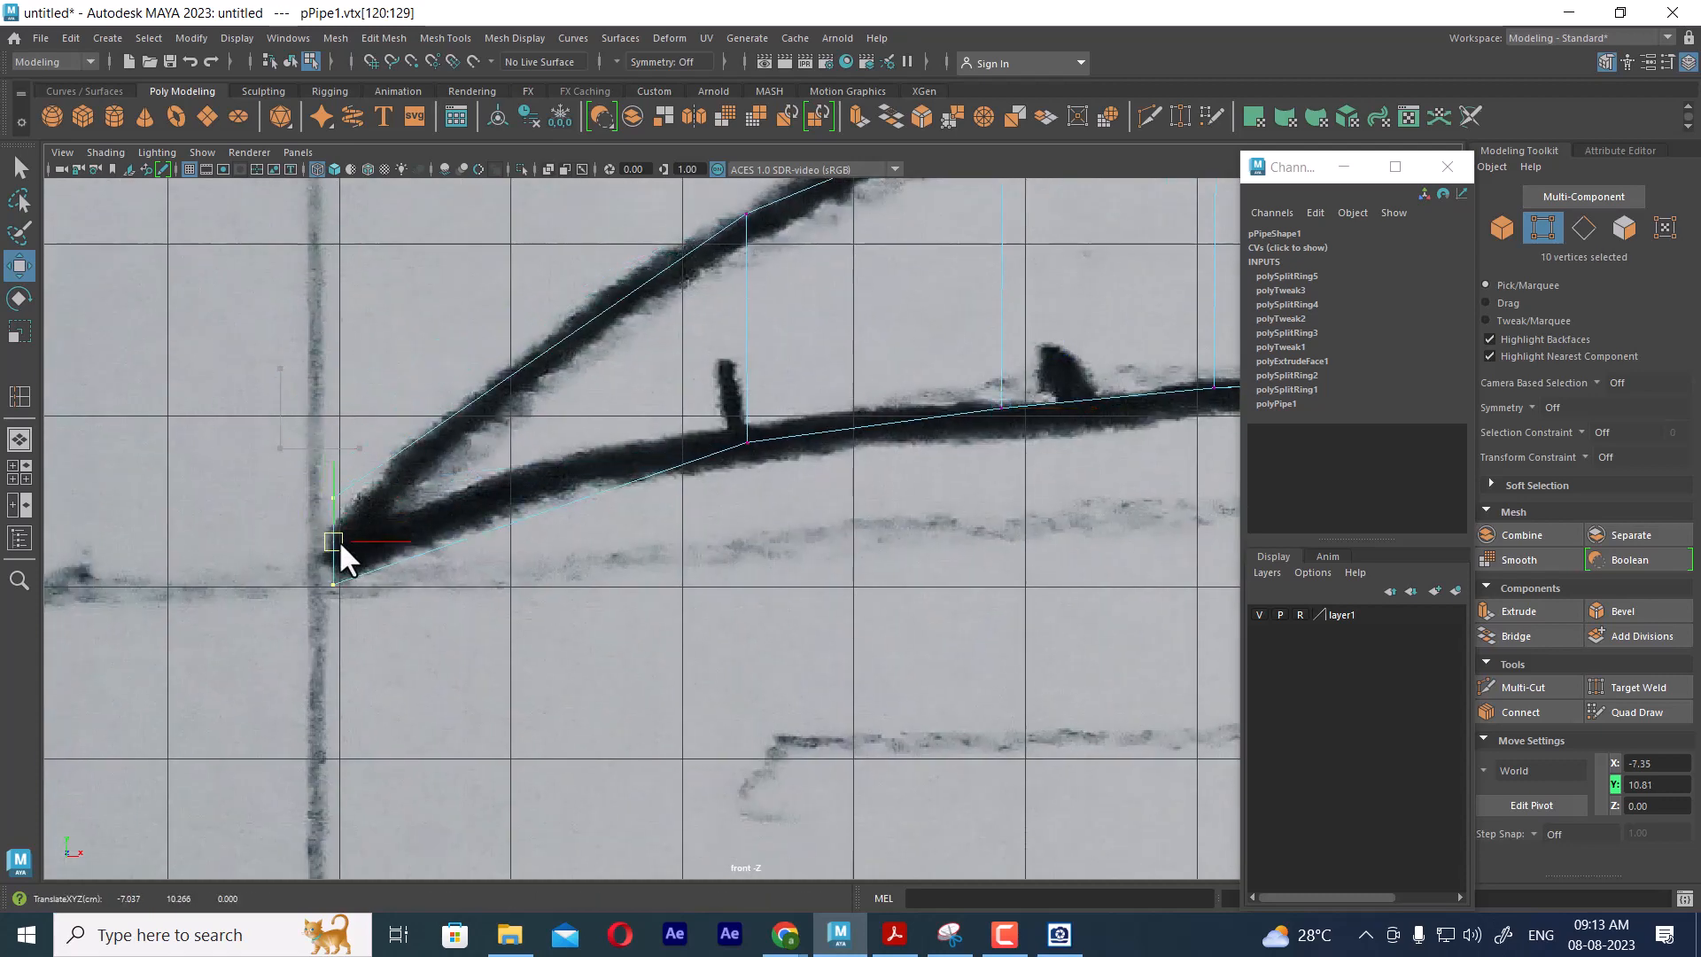
{"action": "middle_click_drag", "start_coordinate": [407, 459], "coordinate": [476, 523], "text": "alt"}
{"action": "left_click_drag", "start_coordinate": [443, 524], "coordinate": [372, 604]}
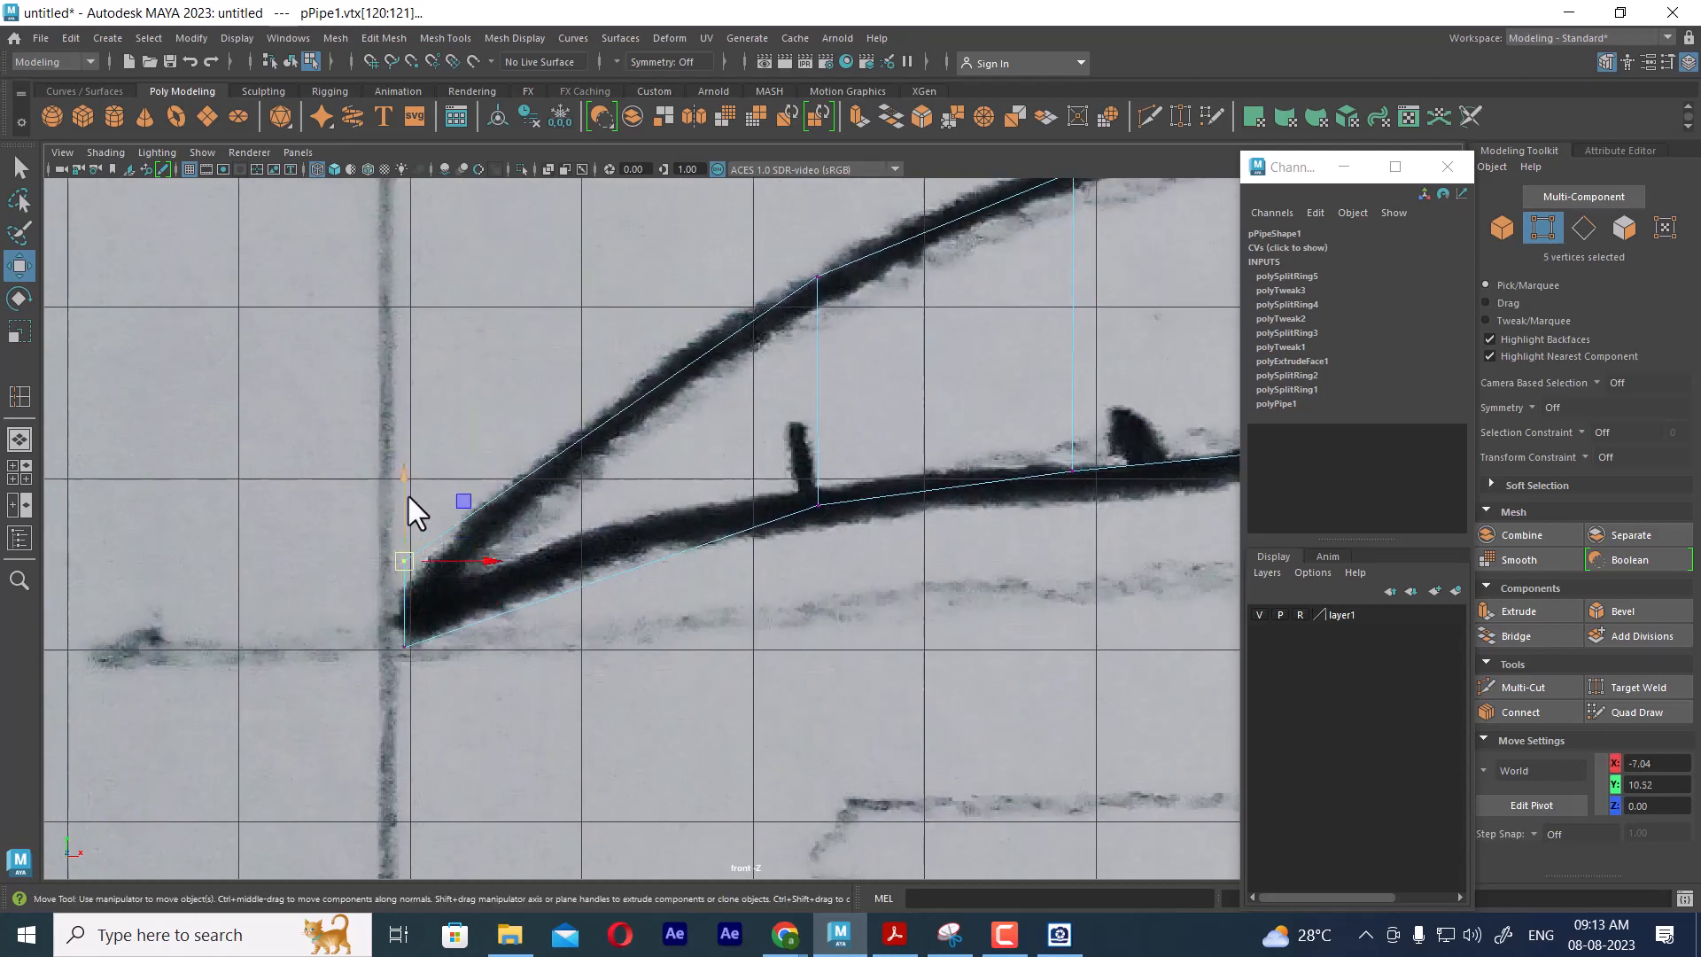
{"action": "left_click_drag", "start_coordinate": [408, 492], "coordinate": [405, 533]}
{"action": "left_click_drag", "start_coordinate": [434, 683], "coordinate": [405, 555]}
Split the edge ring midway between the blade tip and the nearest edge loop
{"action": "scroll", "coordinate": [696, 616], "scroll_direction": "up", "scroll_amount": 1}
{"action": "right_click_drag", "start_coordinate": [608, 402], "coordinate": [608, 329]}
{"action": "left_click", "coordinate": [599, 440]}
{"action": "right_click_drag", "start_coordinate": [780, 340], "coordinate": [1034, 684], "text": "ctrl"}
{"action": "right_click_drag", "start_coordinate": [758, 379], "coordinate": [481, 379]}
Align the upper and lower vertices of the new loop near the tip with the sketched blade curves
{"action": "left_click_drag", "start_coordinate": [532, 384], "coordinate": [646, 499]}
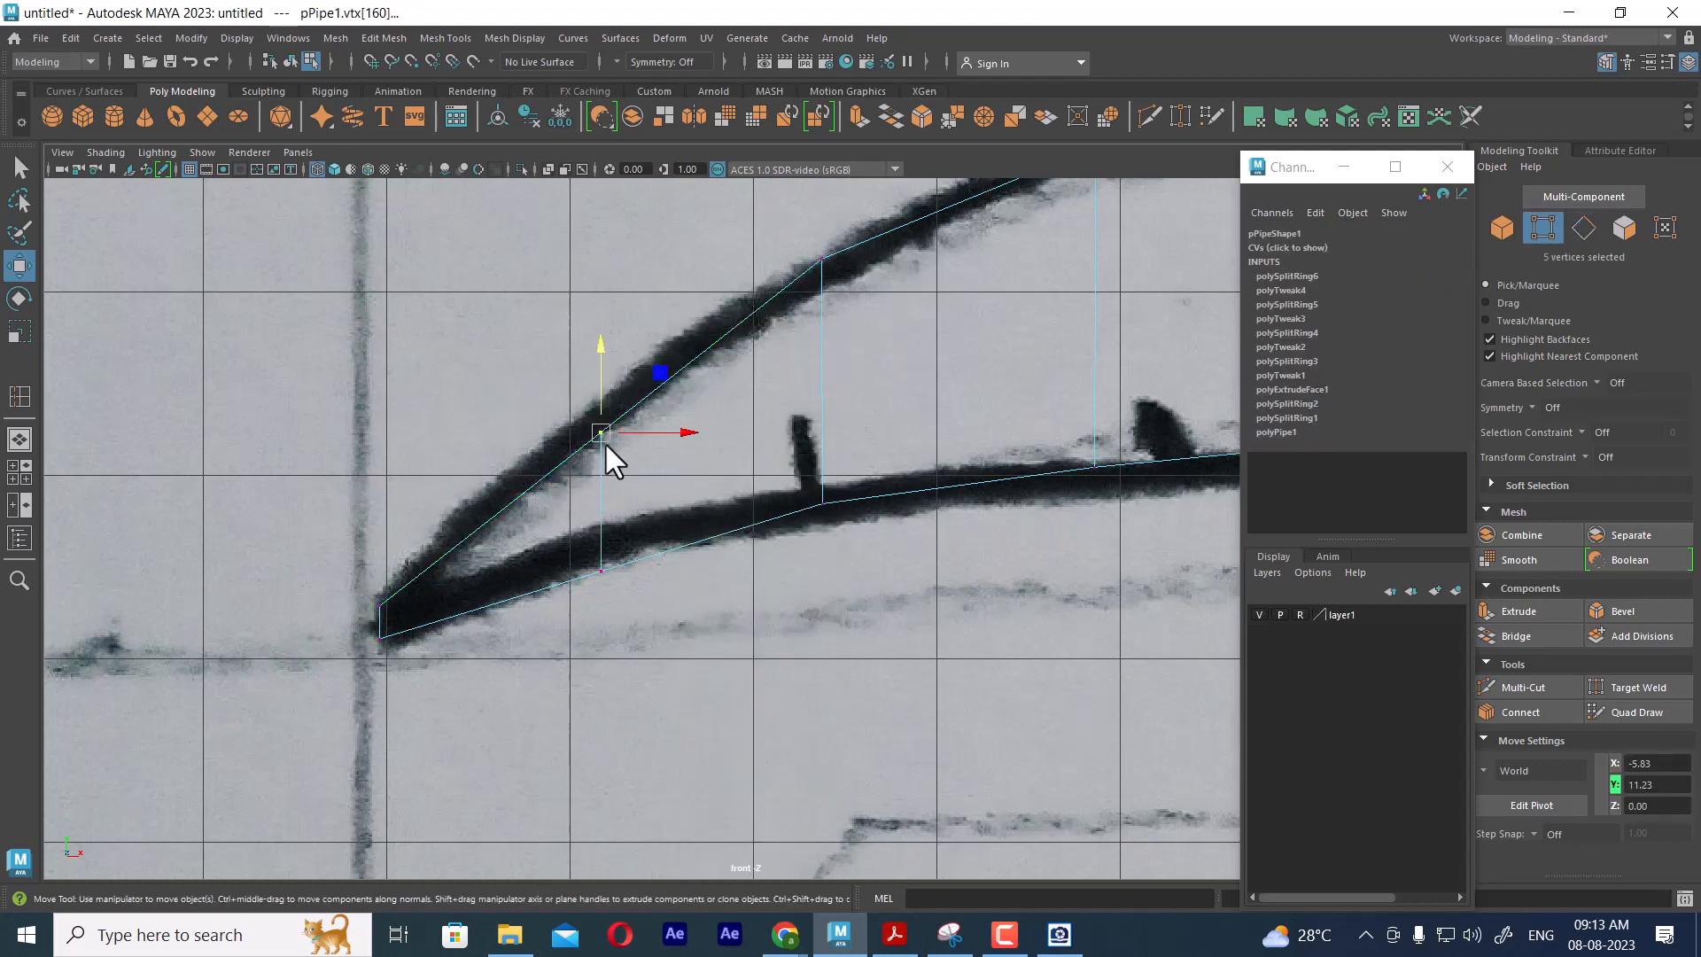
{"action": "left_click_drag", "start_coordinate": [599, 432], "coordinate": [591, 417]}
{"action": "left_click_drag", "start_coordinate": [620, 502], "coordinate": [576, 646]}
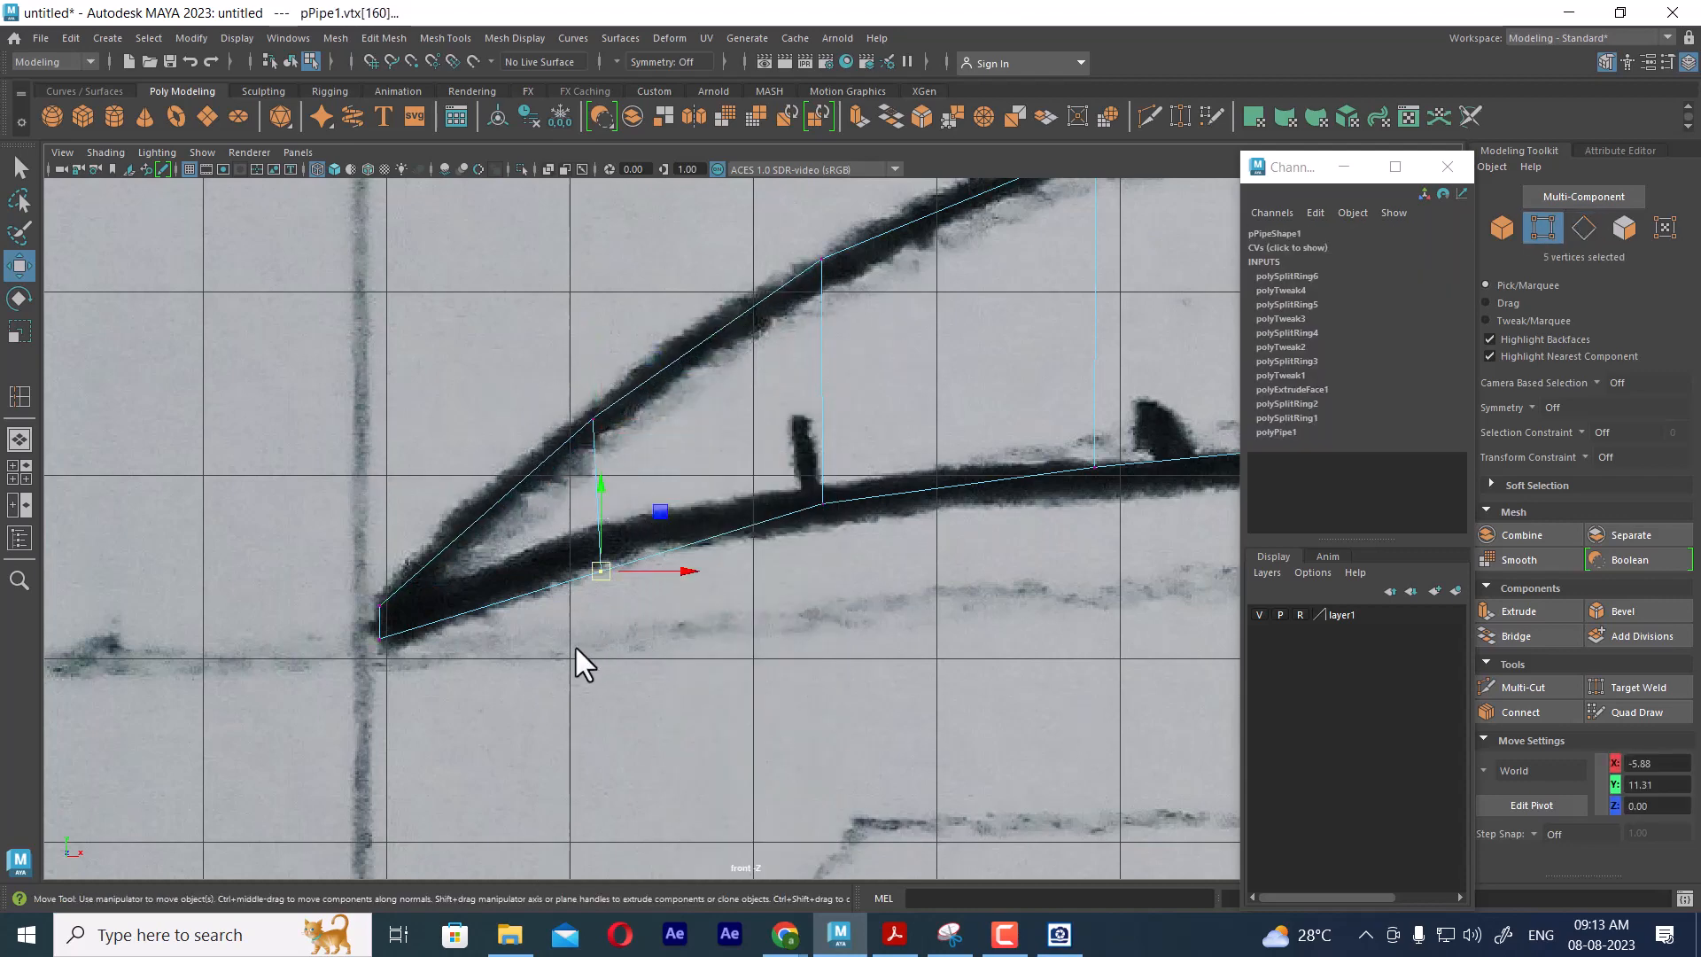
{"action": "left_click_drag", "start_coordinate": [604, 565], "coordinate": [602, 545]}
{"action": "middle_click_drag", "start_coordinate": [578, 585], "coordinate": [664, 435], "text": "alt"}
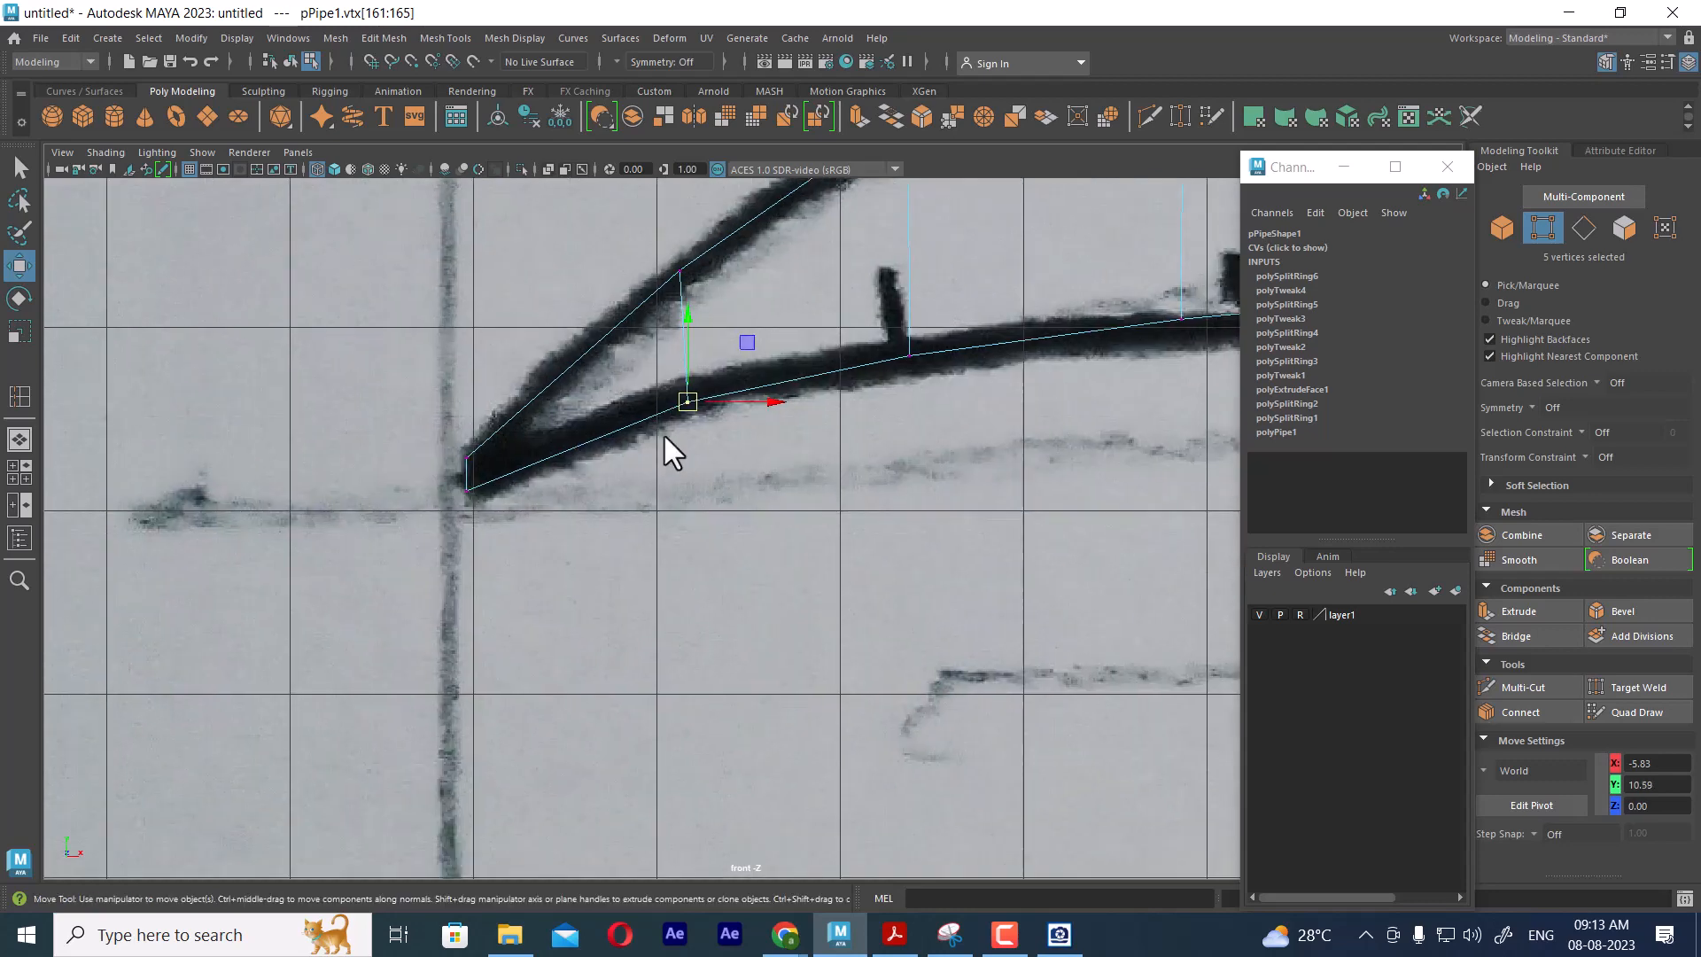
Rotate the blade's end vertices in the front view so the end edge tilts across the sketched tip
{"action": "scroll", "coordinate": [665, 436], "scroll_direction": "up", "scroll_amount": 4}
{"action": "middle_click_drag", "start_coordinate": [498, 608], "coordinate": [597, 748], "text": "alt"}
{"action": "left_click_drag", "start_coordinate": [370, 505], "coordinate": [513, 757]}
{"action": "right_click_drag", "start_coordinate": [403, 572], "coordinate": [523, 676], "text": "alt"}
{"action": "middle_click_drag", "start_coordinate": [375, 562], "coordinate": [489, 576], "text": "alt"}
{"action": "scroll", "coordinate": [421, 537], "scroll_direction": "up", "scroll_amount": 4}
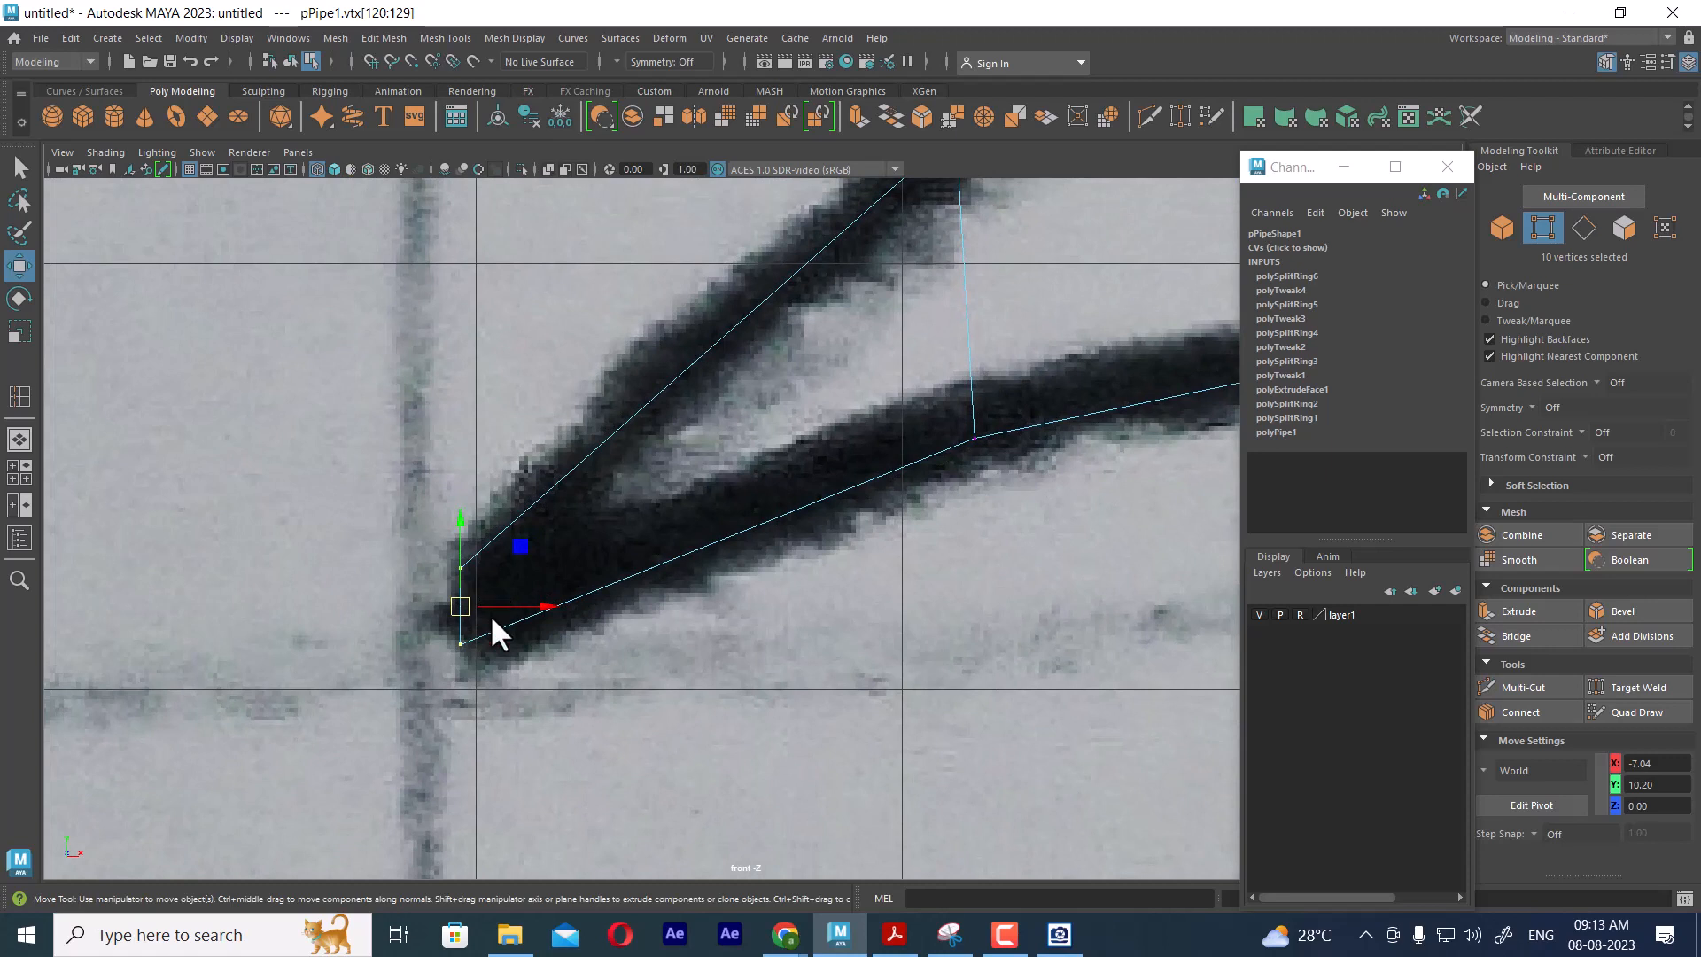
{"action": "middle_click_drag", "start_coordinate": [503, 618], "coordinate": [555, 575], "text": "alt"}
{"action": "right_click_drag", "start_coordinate": [548, 531], "coordinate": [572, 582], "text": "alt"}
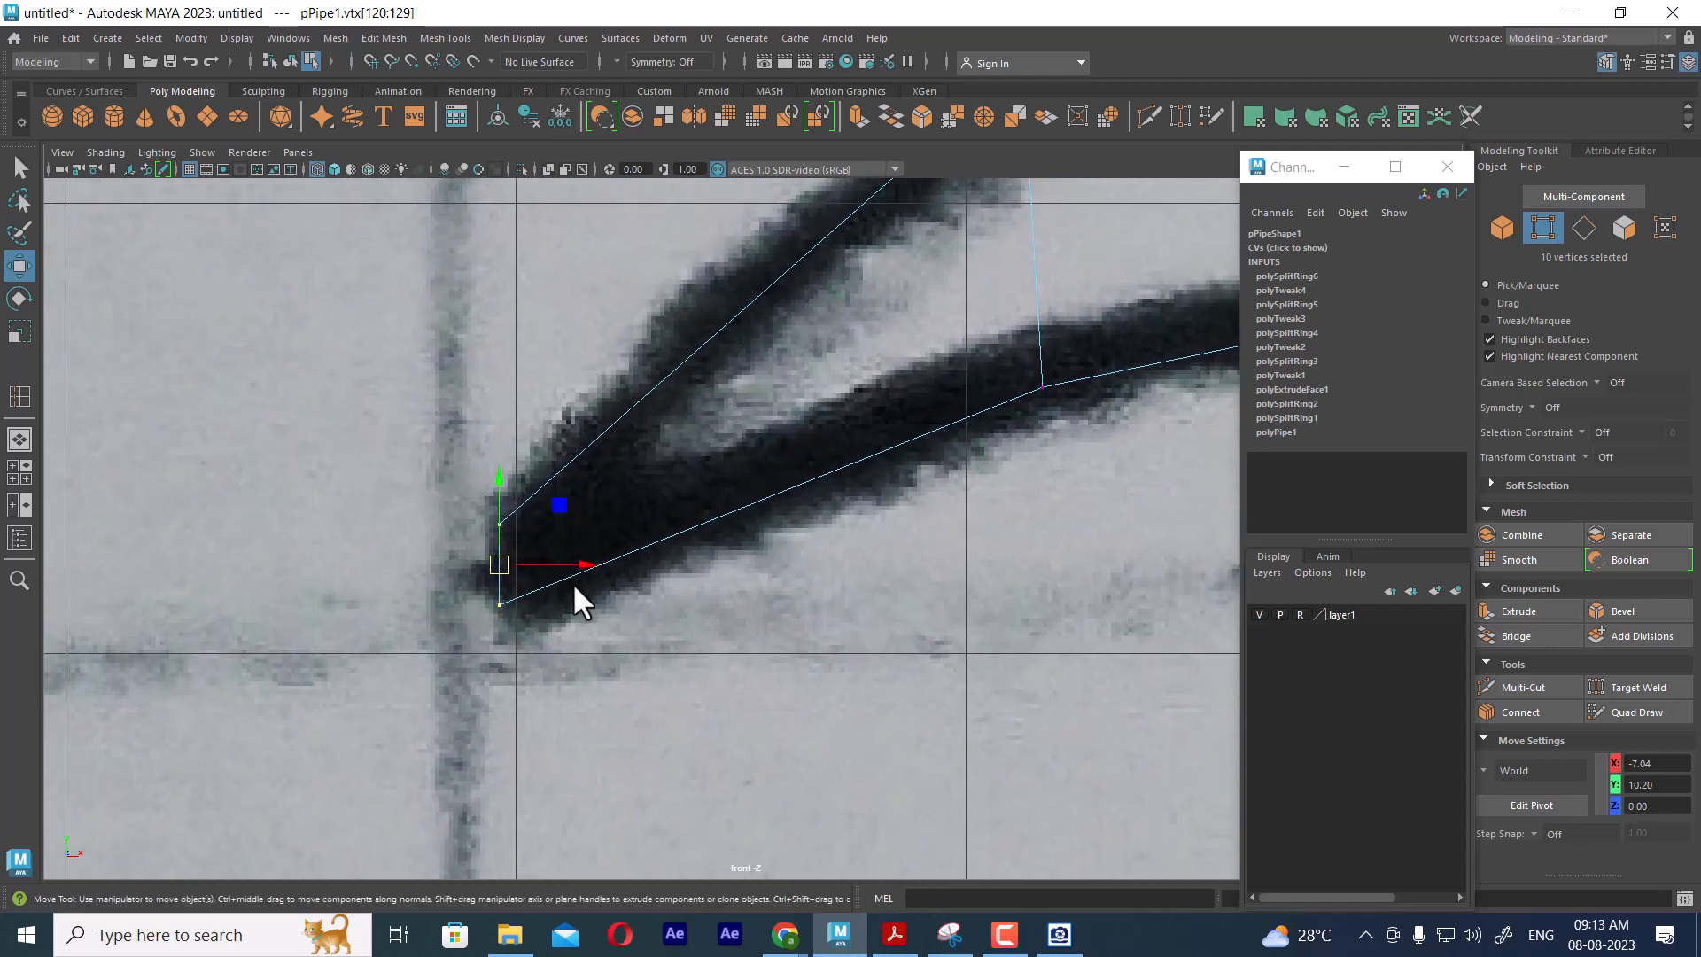
{"action": "key", "text": "e"}
{"action": "left_click_drag", "start_coordinate": [571, 523], "coordinate": [550, 492]}
{"action": "key", "text": "w"}
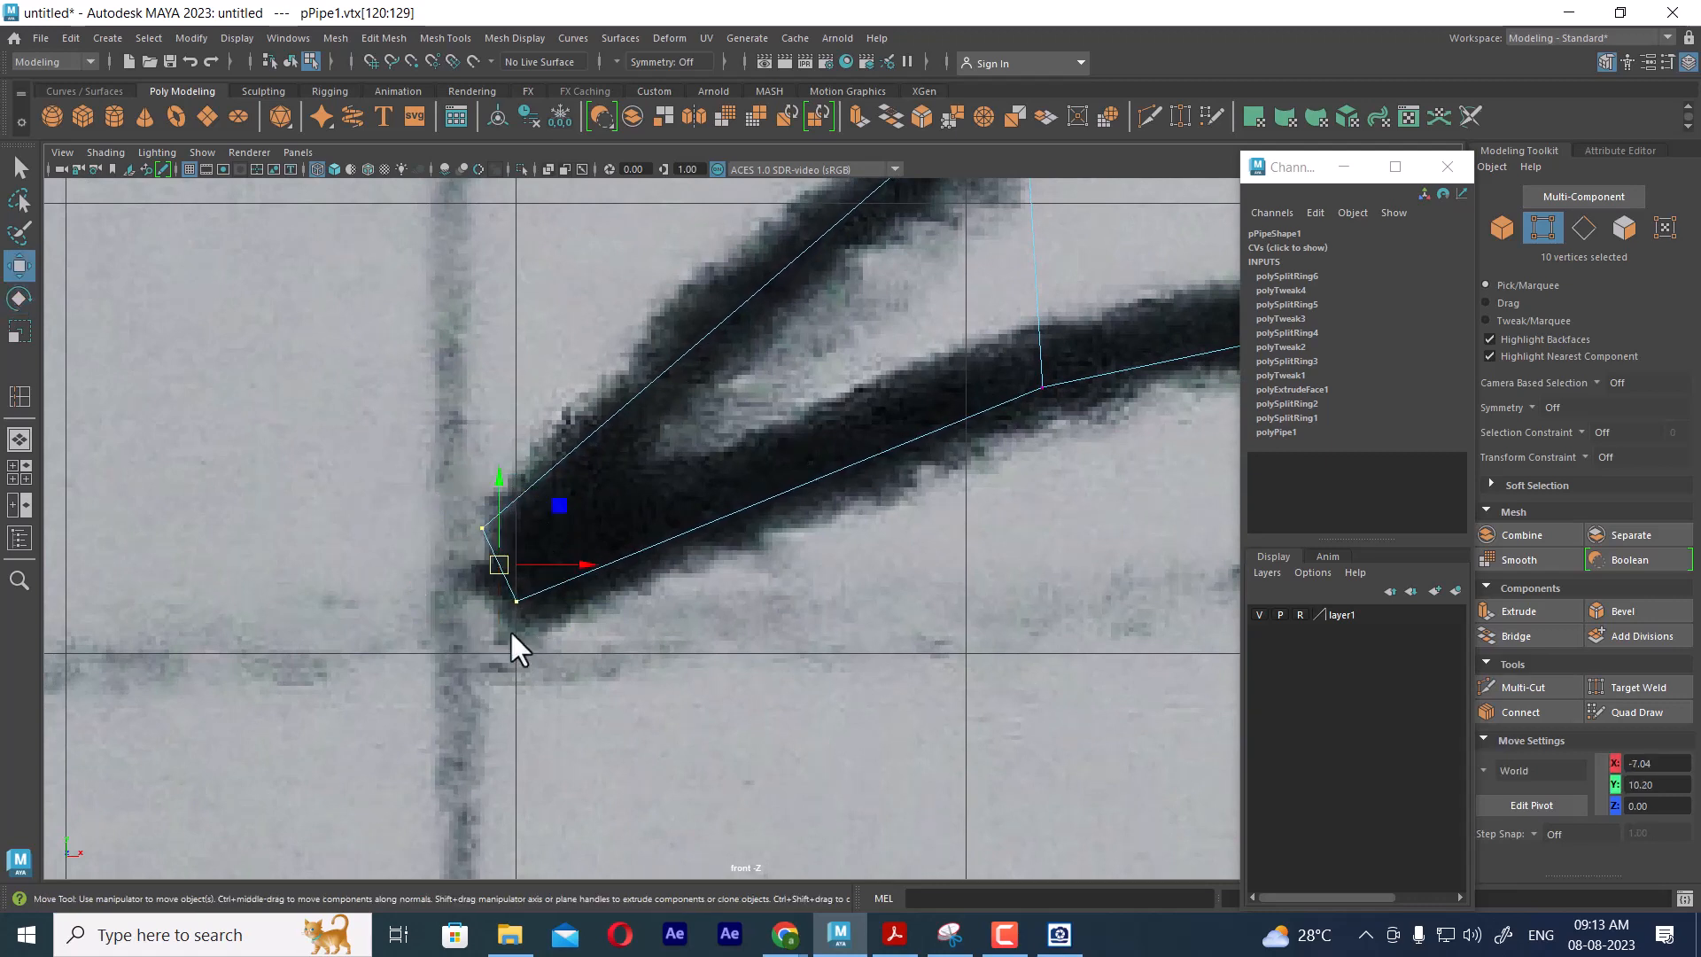
Split the edge ring halfway along the last blade segment at the tip and clear the selection
{"action": "key", "text": "F10"}
{"action": "left_click", "coordinate": [687, 363]}
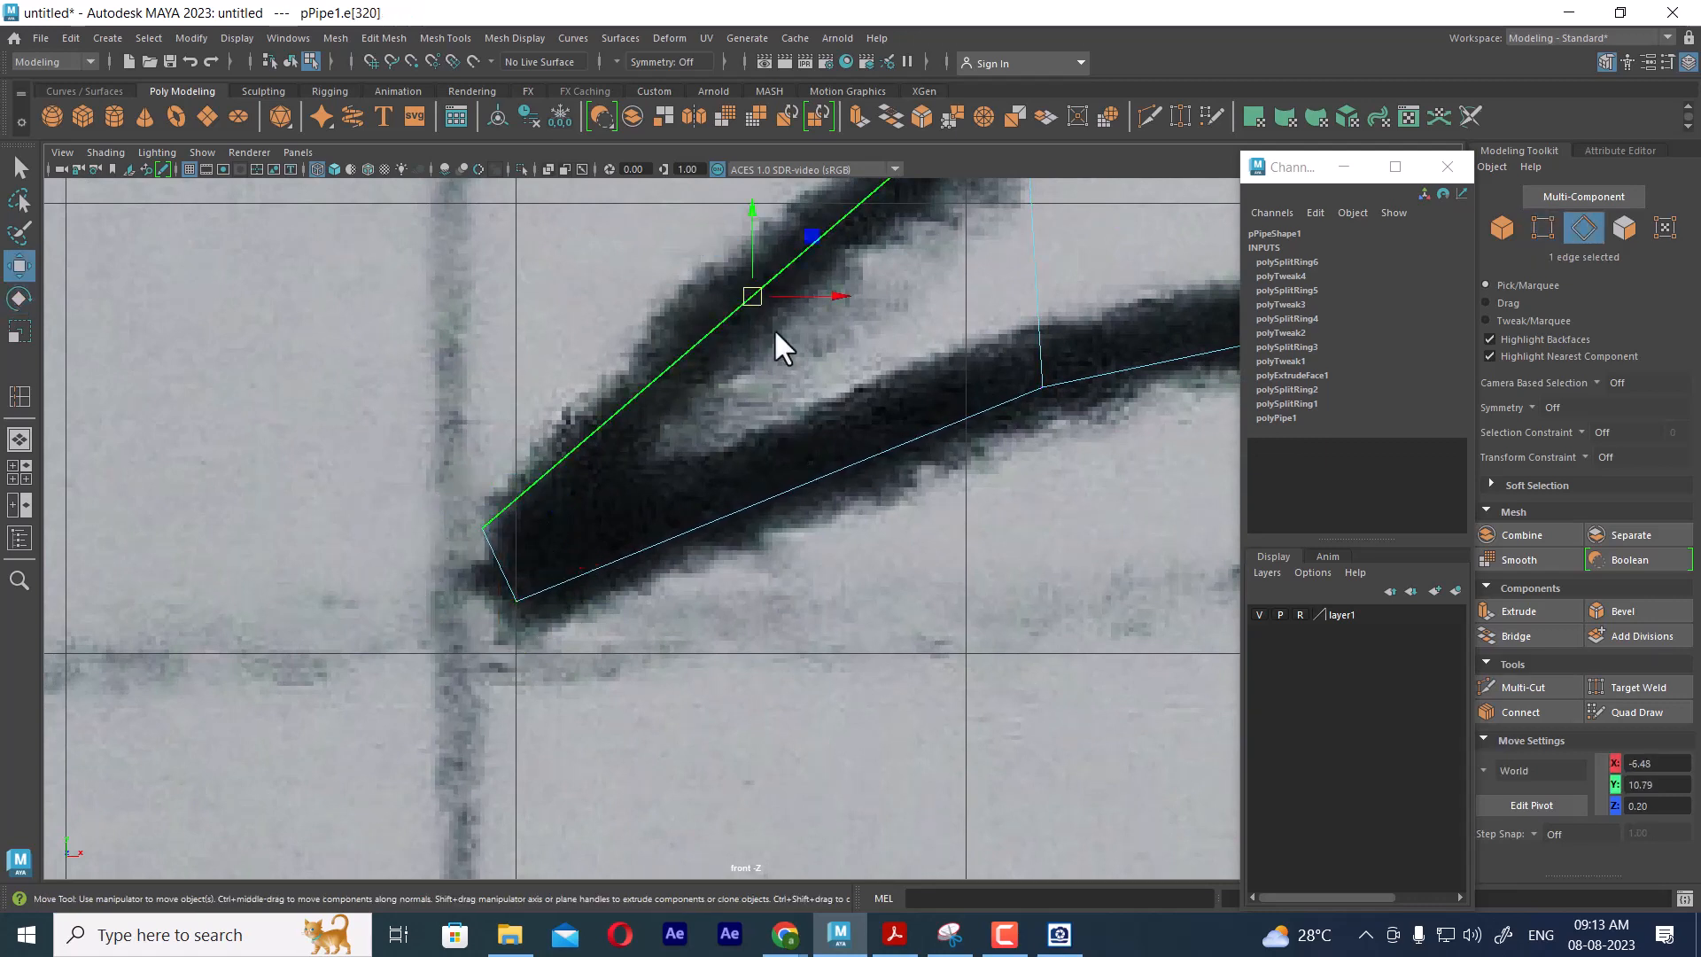
{"action": "right_click_drag", "start_coordinate": [795, 320], "coordinate": [942, 635], "text": "ctrl"}
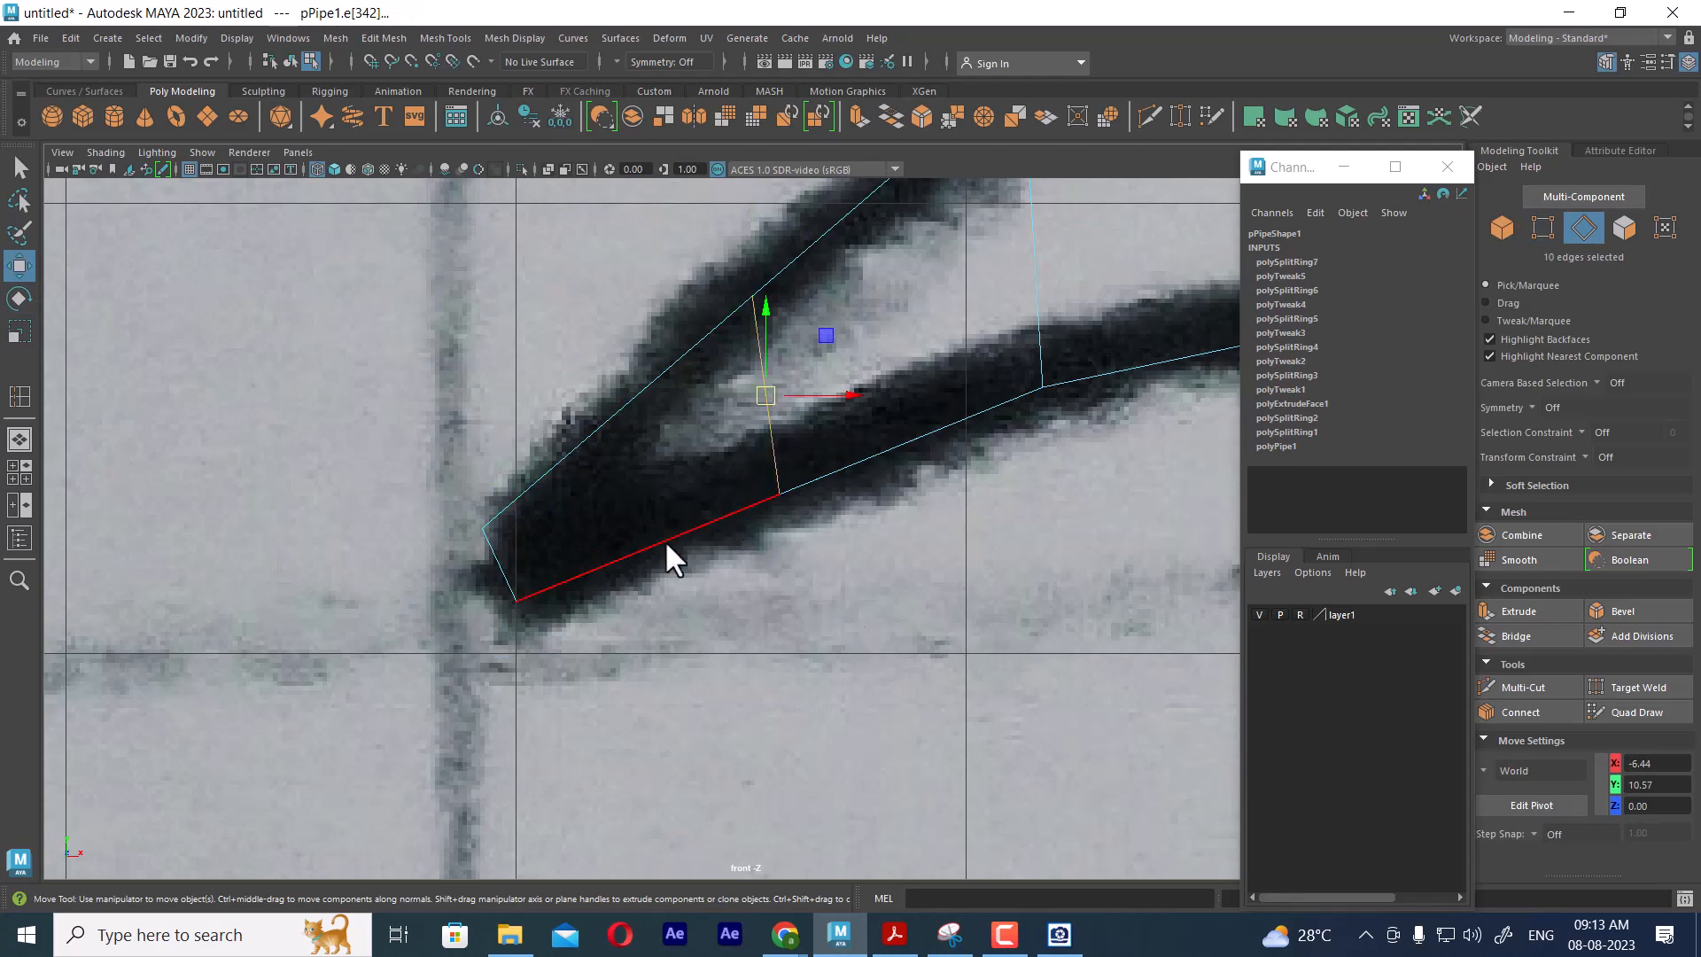
{"action": "scroll", "coordinate": [673, 571], "scroll_direction": "down", "scroll_amount": 2}
{"action": "left_click", "coordinate": [214, 473]}
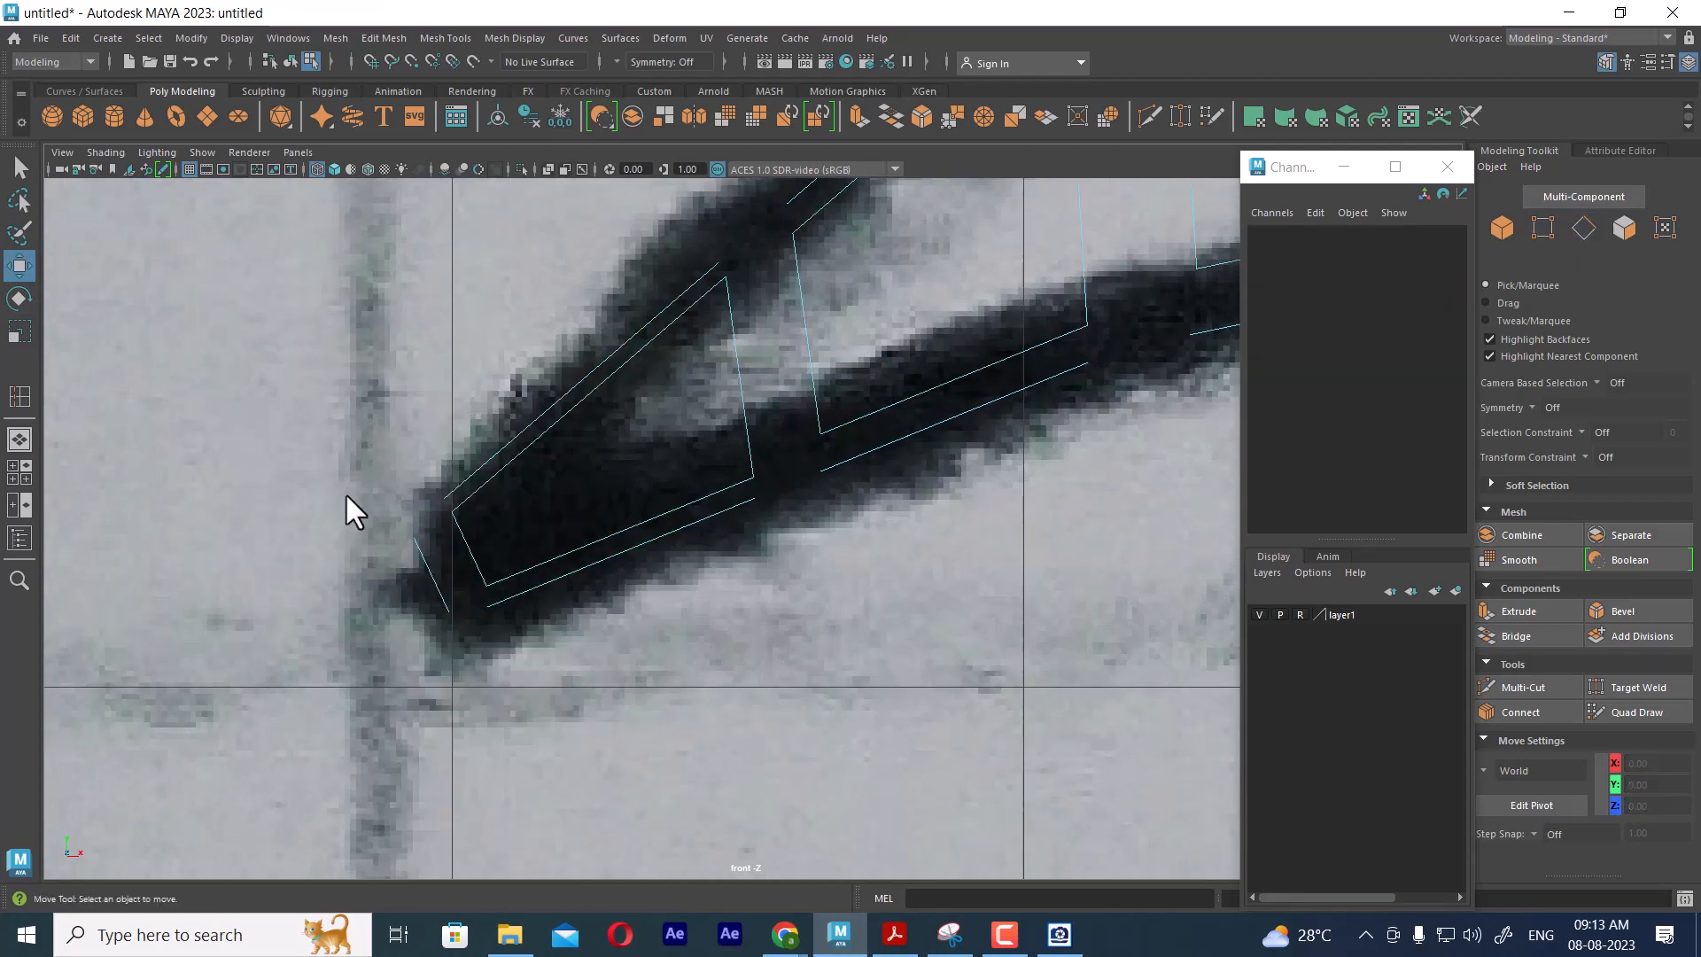
Move the blade's end vertices together at the sketched tip to form a sharp point
{"action": "right_click_drag", "start_coordinate": [577, 419], "coordinate": [347, 420]}
{"action": "mouse_move", "coordinate": [337, 455]}
{"action": "left_mouse_down"}
{"action": "mouse_move", "coordinate": [443, 530]}
{"action": "mouse_move", "coordinate": [423, 595]}
{"action": "mouse_move", "coordinate": [461, 625]}
{"action": "mouse_move", "coordinate": [437, 602]}
{"action": "left_mouse_up"}
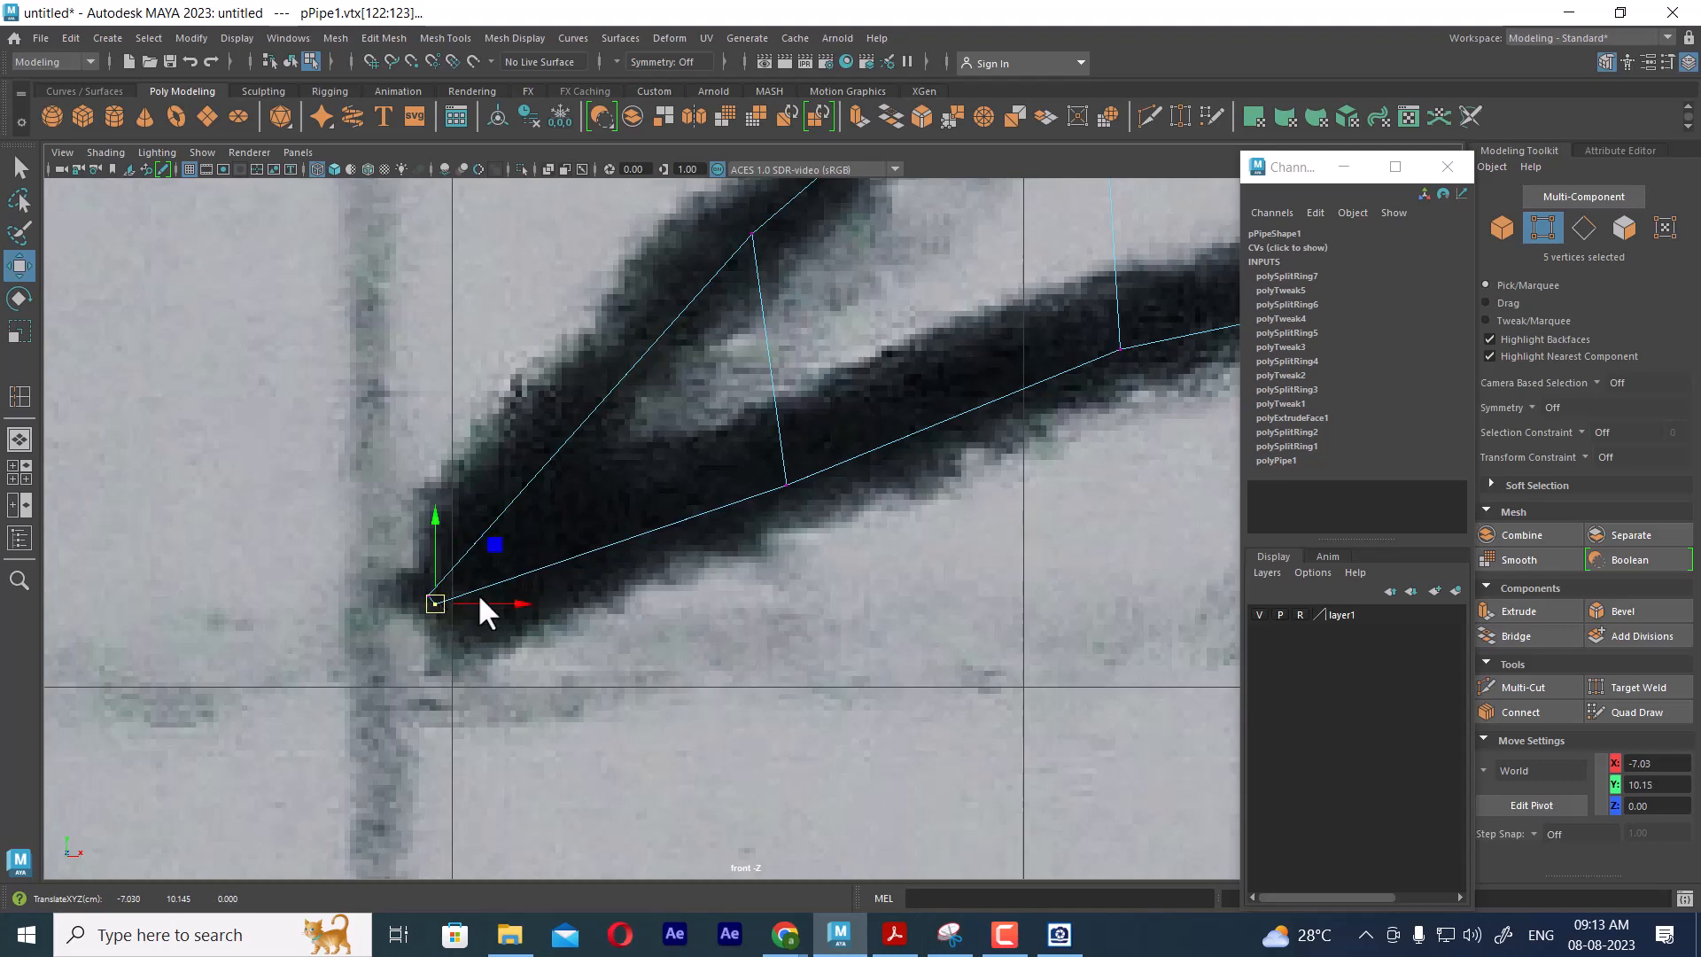
{"action": "scroll", "coordinate": [718, 487], "scroll_direction": "down", "scroll_amount": 5}
{"action": "scroll", "coordinate": [707, 407], "scroll_direction": "up", "scroll_amount": 2}
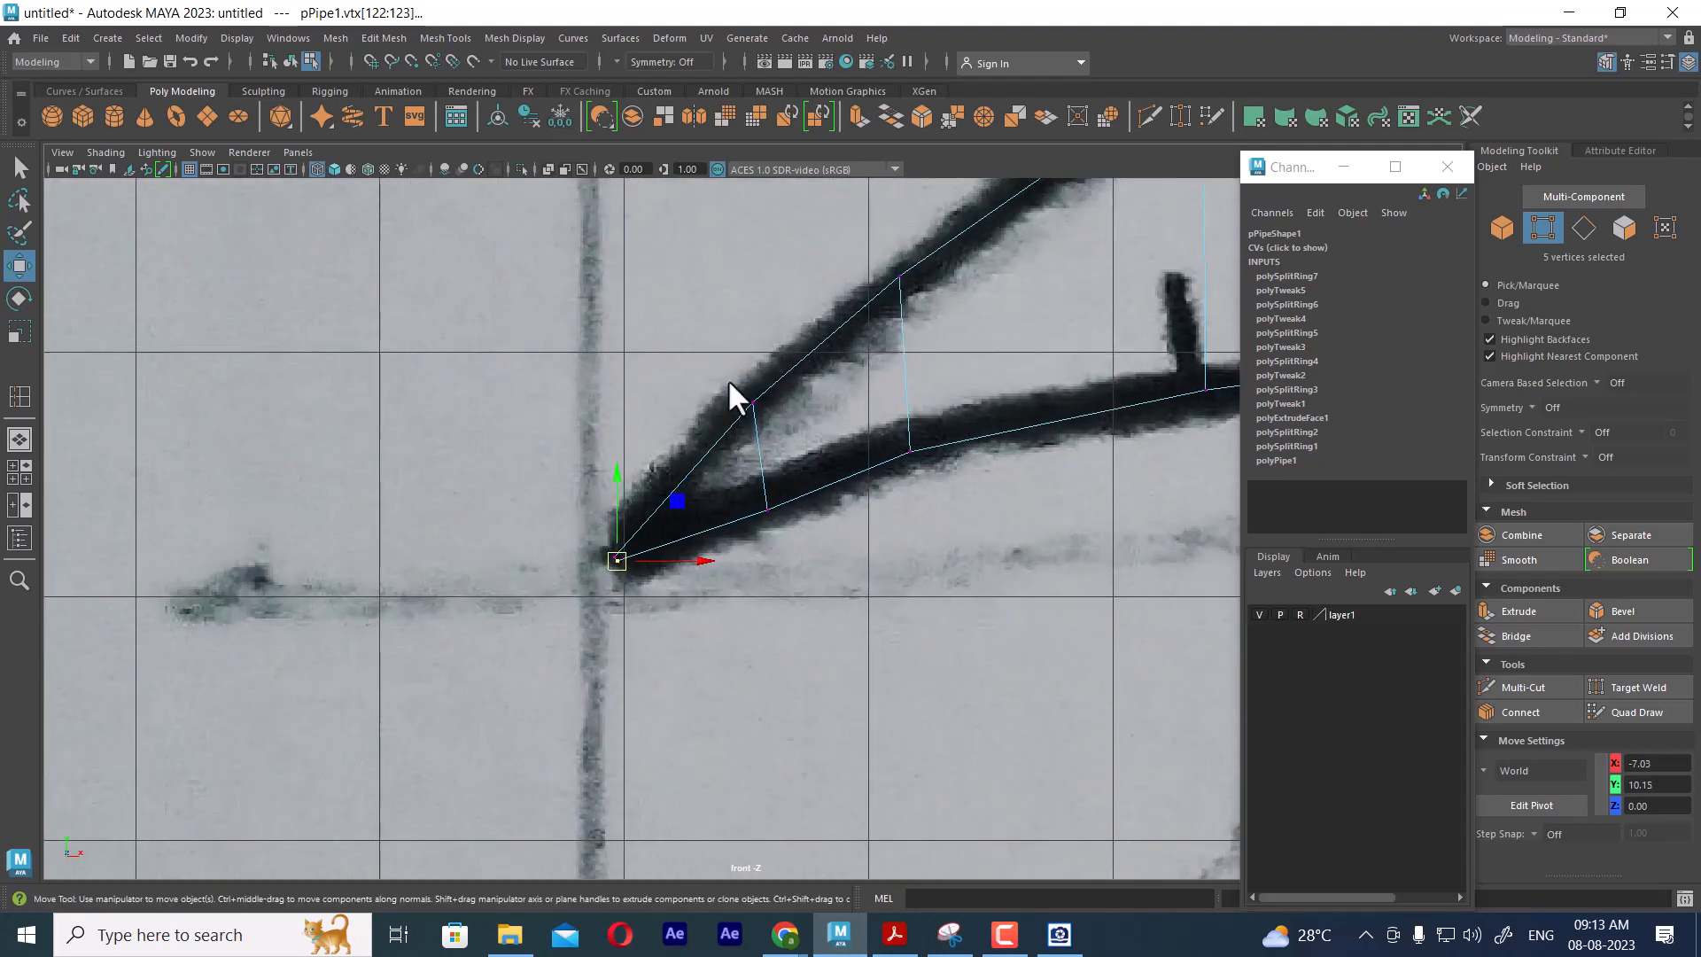
Adjust the lower vertices of the loop closest to the tip to follow the sketch's lower curve
{"action": "left_click", "coordinate": [762, 408]}
{"action": "left_click_drag", "start_coordinate": [805, 466], "coordinate": [752, 577]}
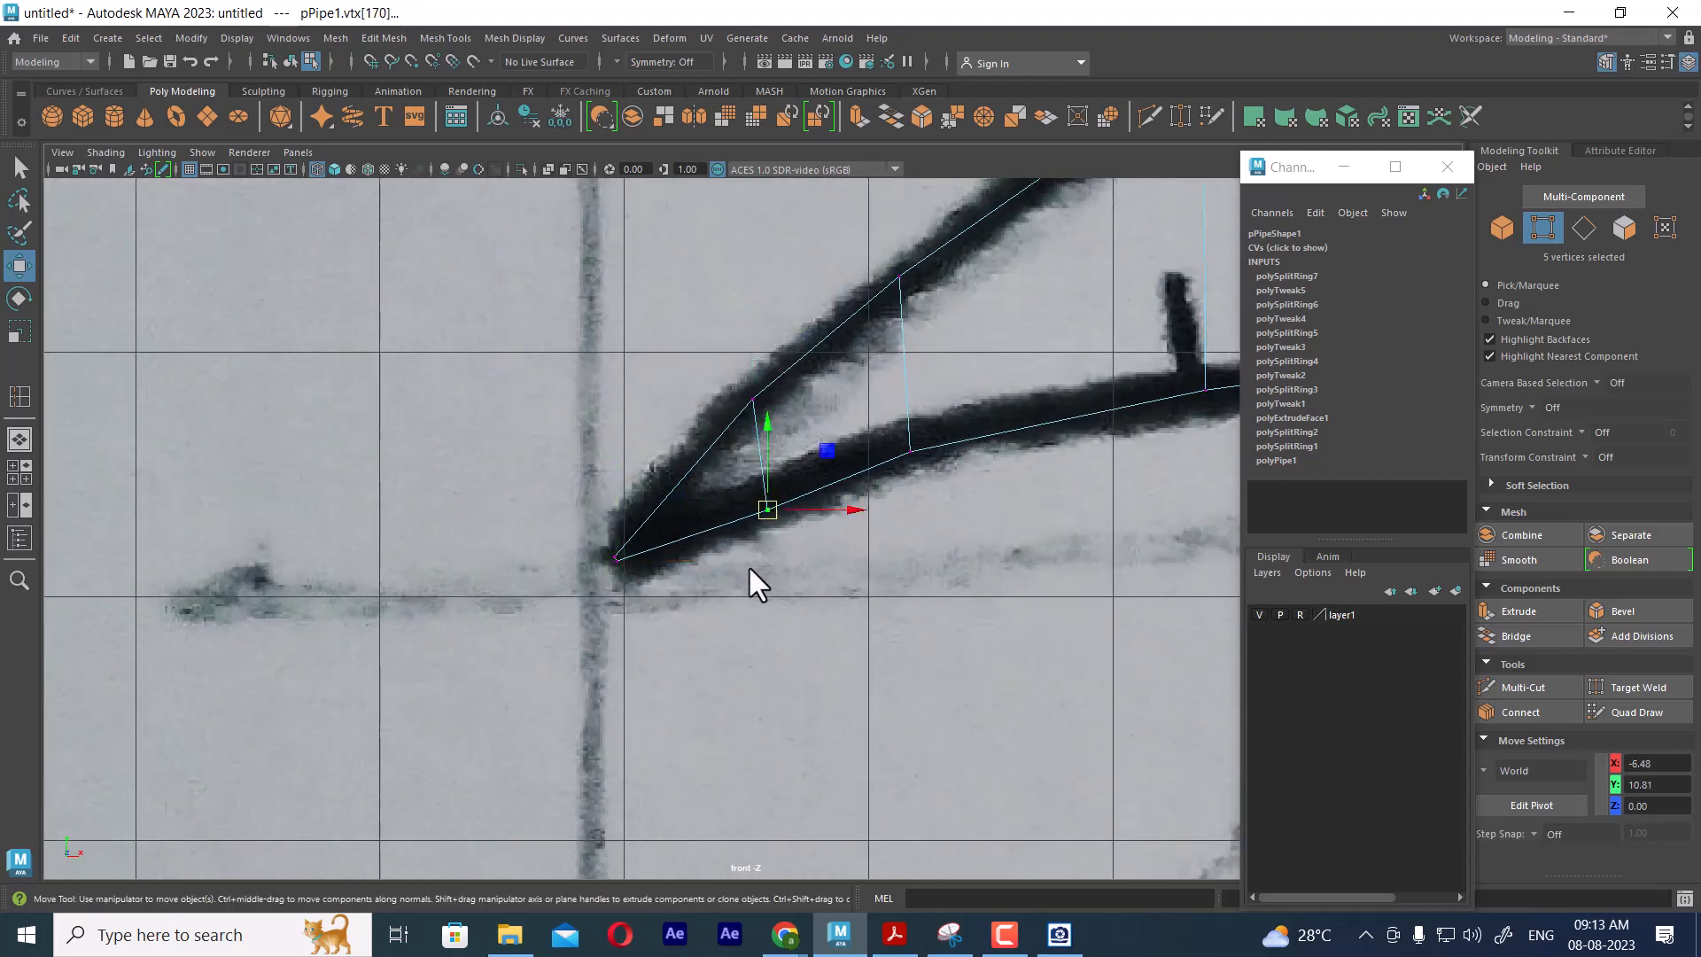
{"action": "left_click_drag", "start_coordinate": [763, 508], "coordinate": [768, 494]}
{"action": "scroll", "coordinate": [900, 480], "scroll_direction": "down", "scroll_amount": 6}
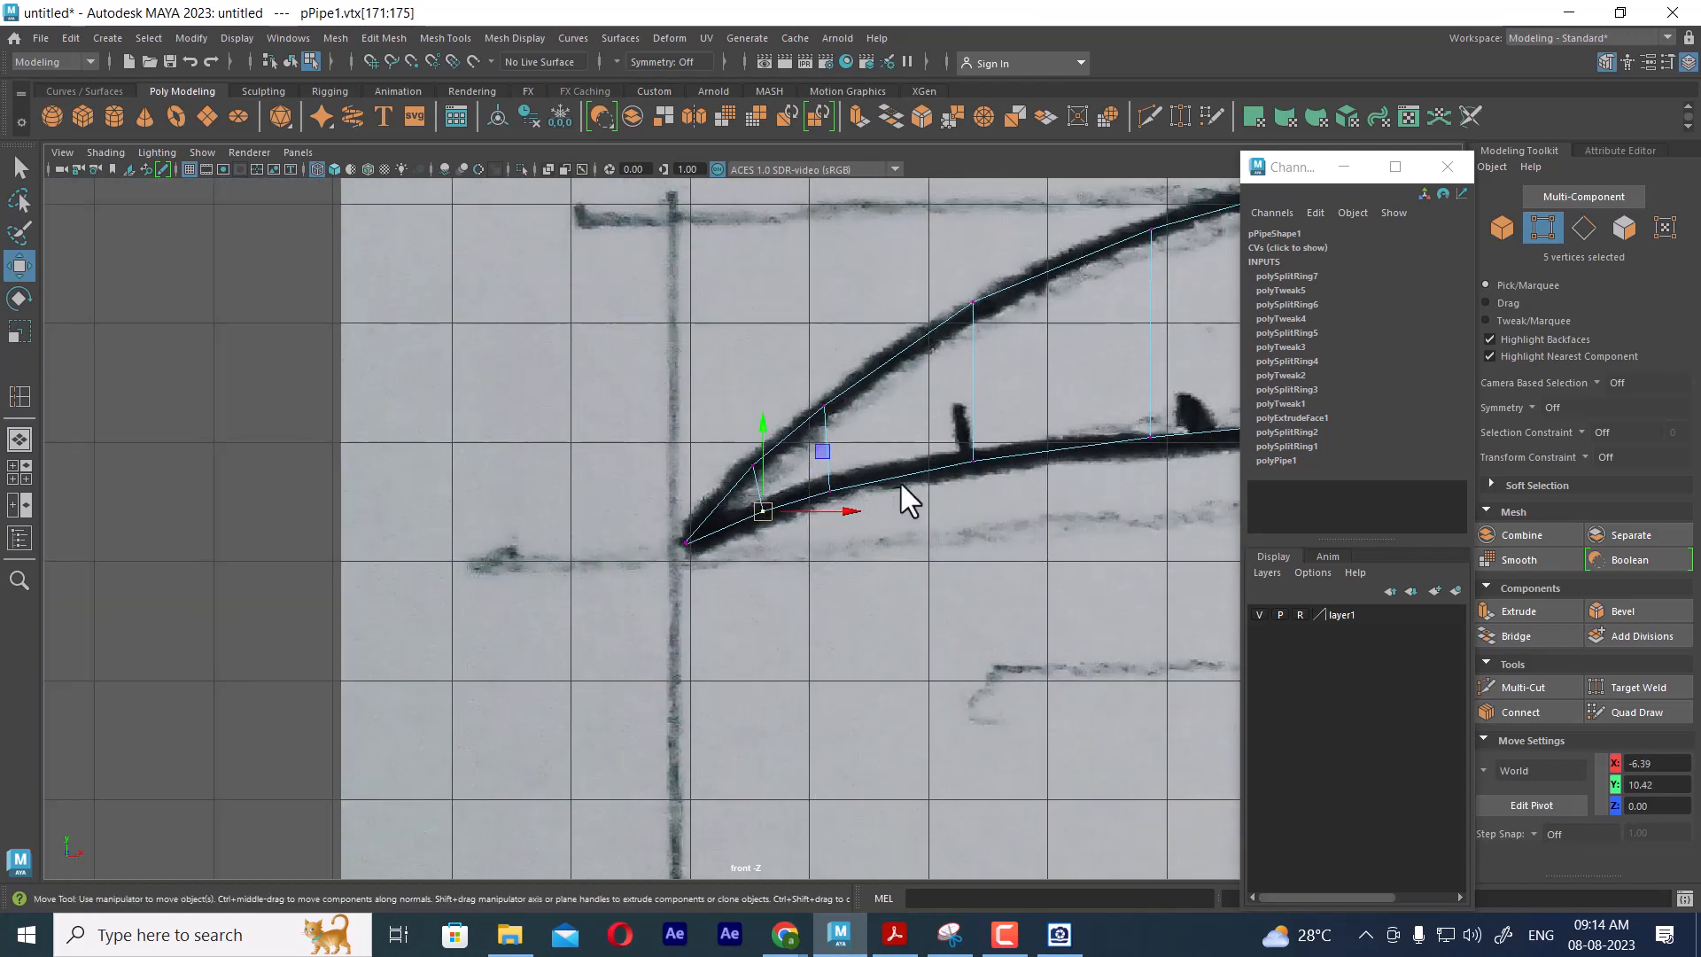
Return to object mode in the perspective view, hide layer1, and inspect the blade from several angles
{"action": "key", "text": "space"}
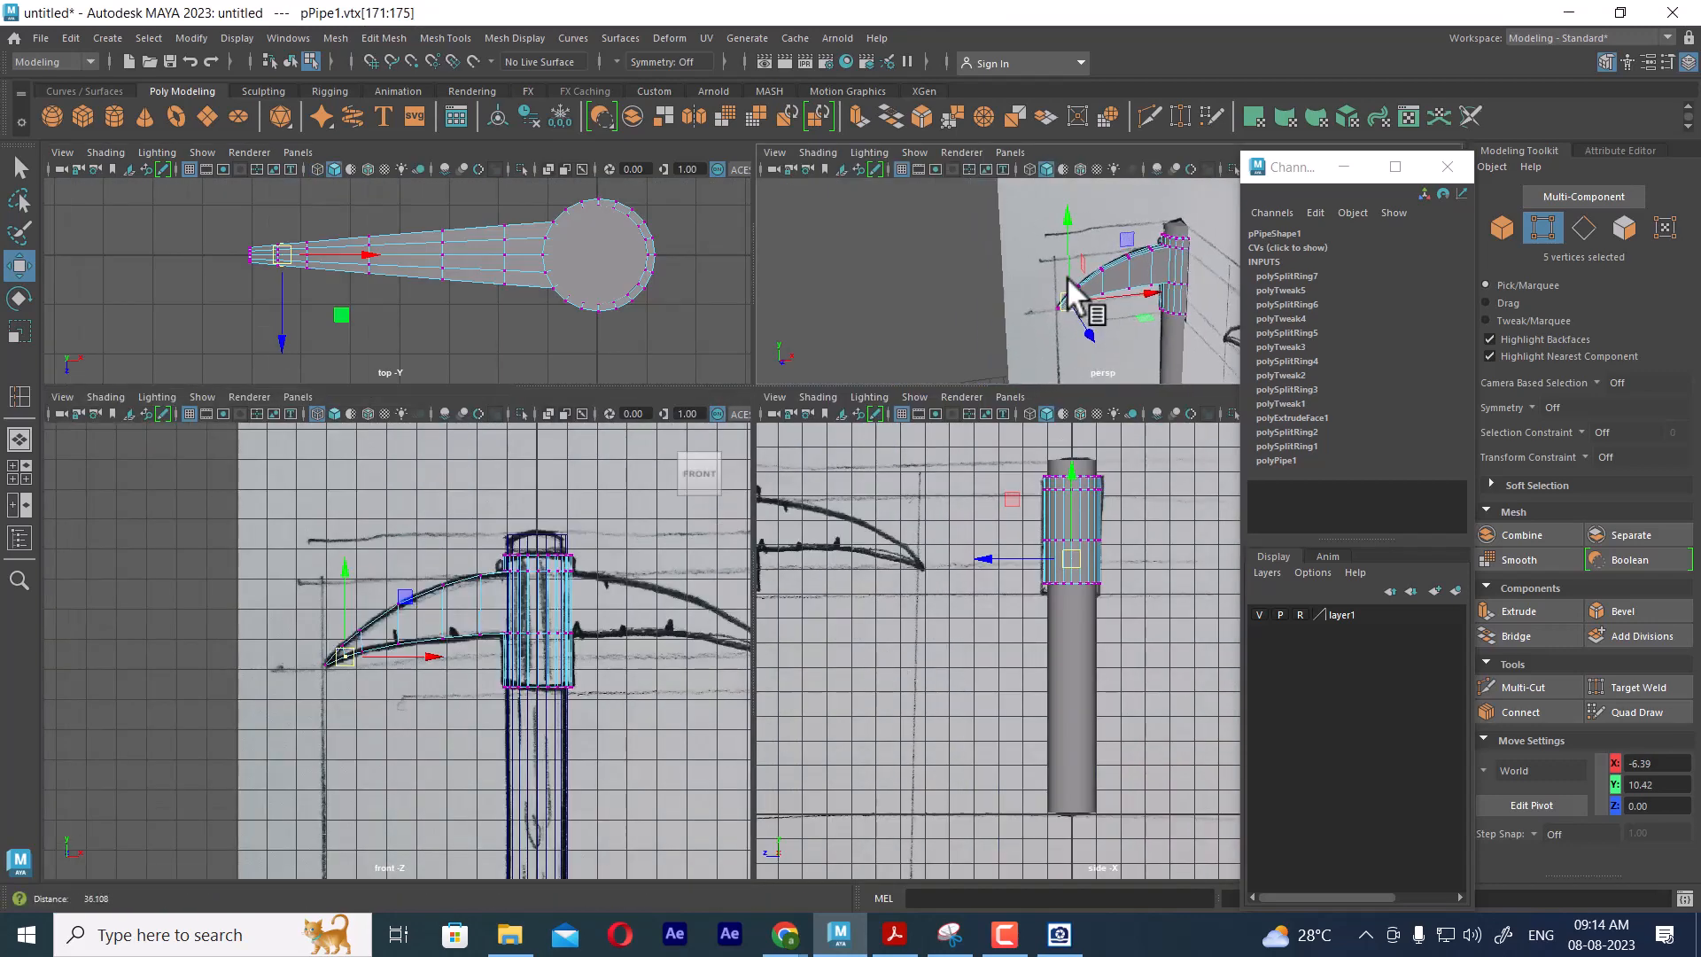
{"action": "key", "text": "space"}
{"action": "right_click_drag", "start_coordinate": [784, 403], "coordinate": [949, 369]}
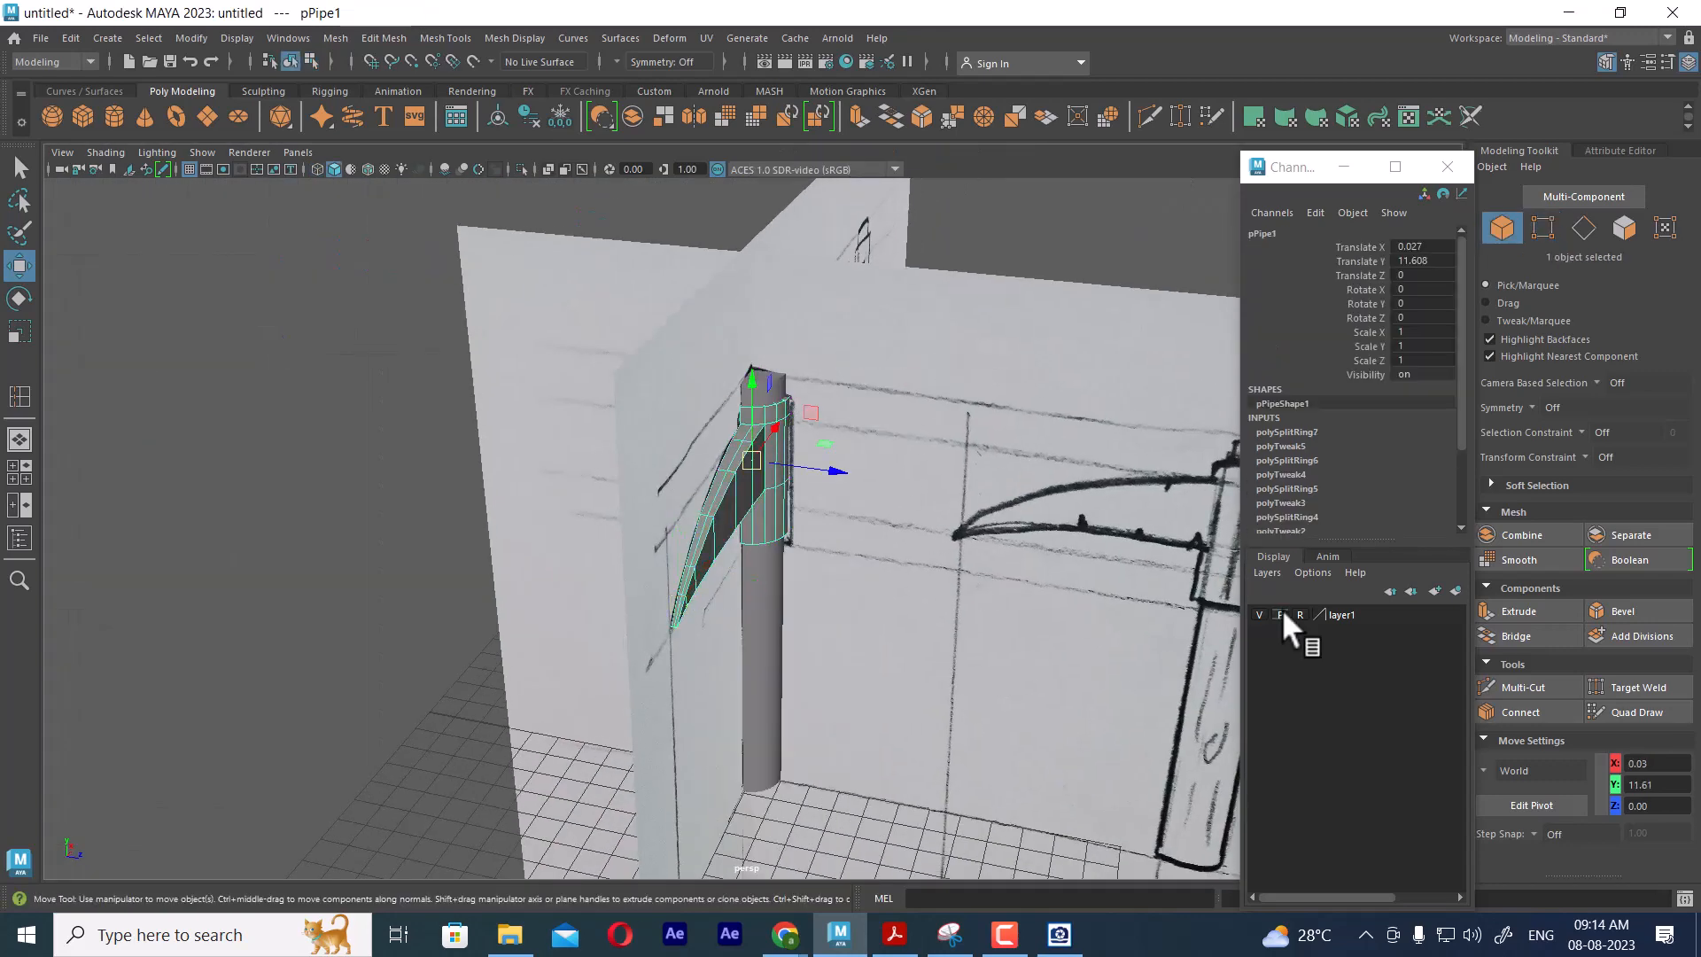
{"action": "left_click", "coordinate": [1256, 614]}
{"action": "left_click_drag", "start_coordinate": [1108, 623], "coordinate": [684, 584], "text": "alt"}
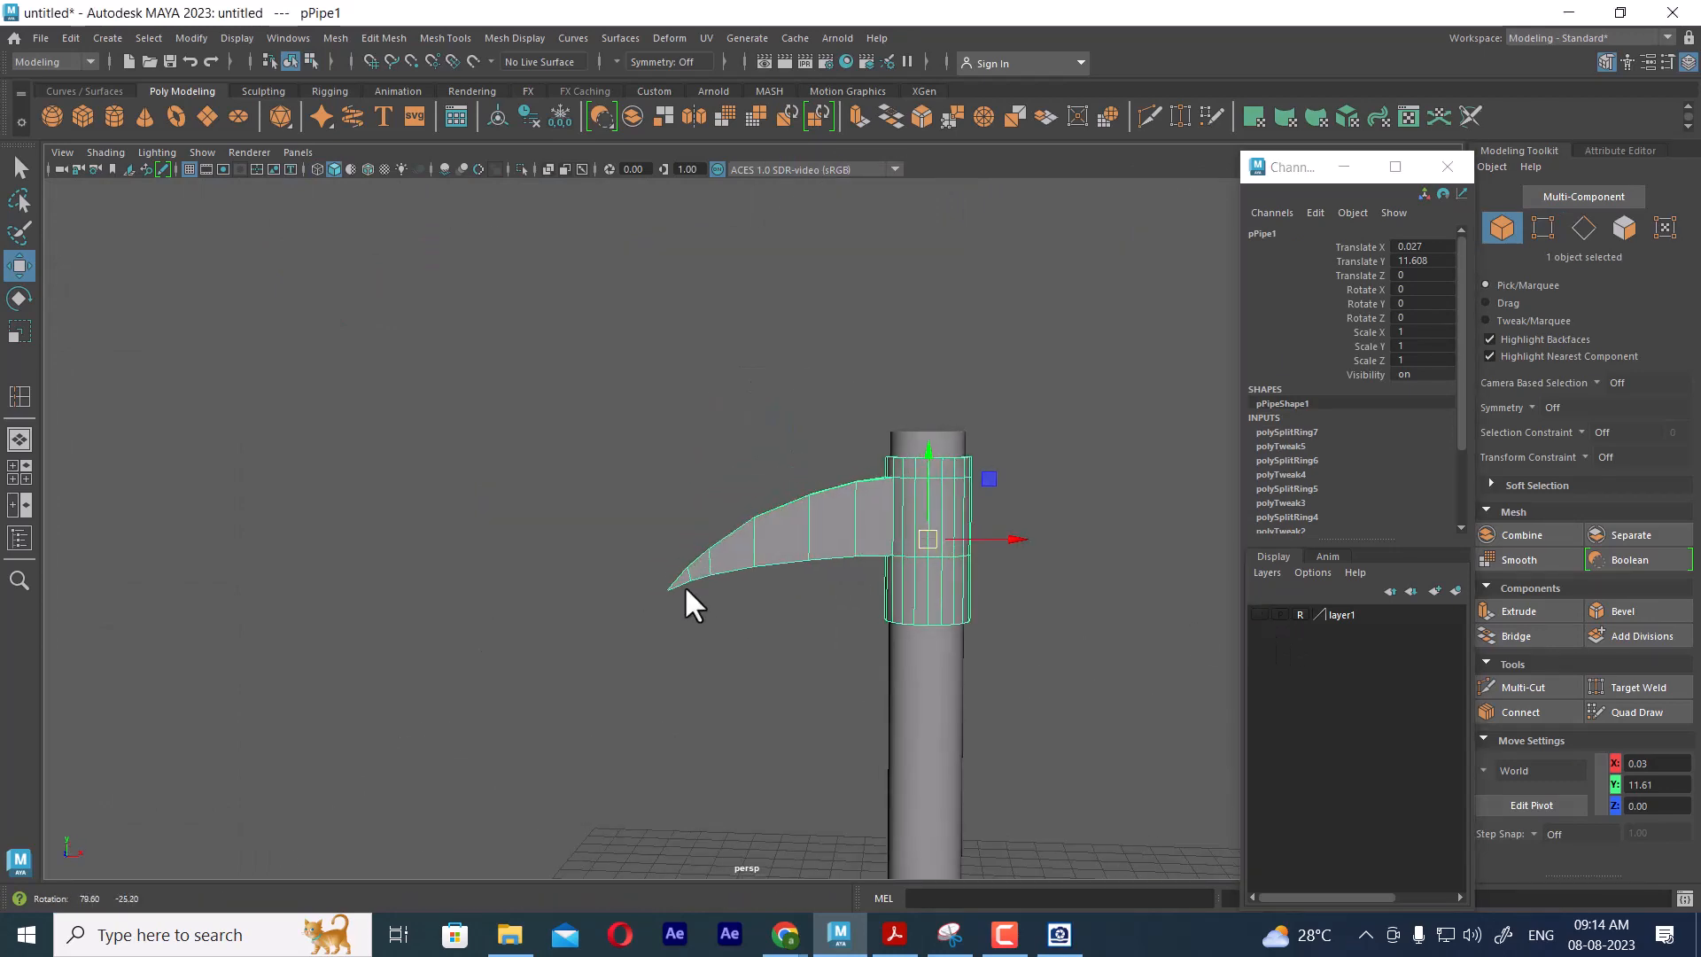
{"action": "left_click", "coordinate": [658, 662]}
{"action": "left_click_drag", "start_coordinate": [658, 663], "coordinate": [983, 656], "text": "alt"}
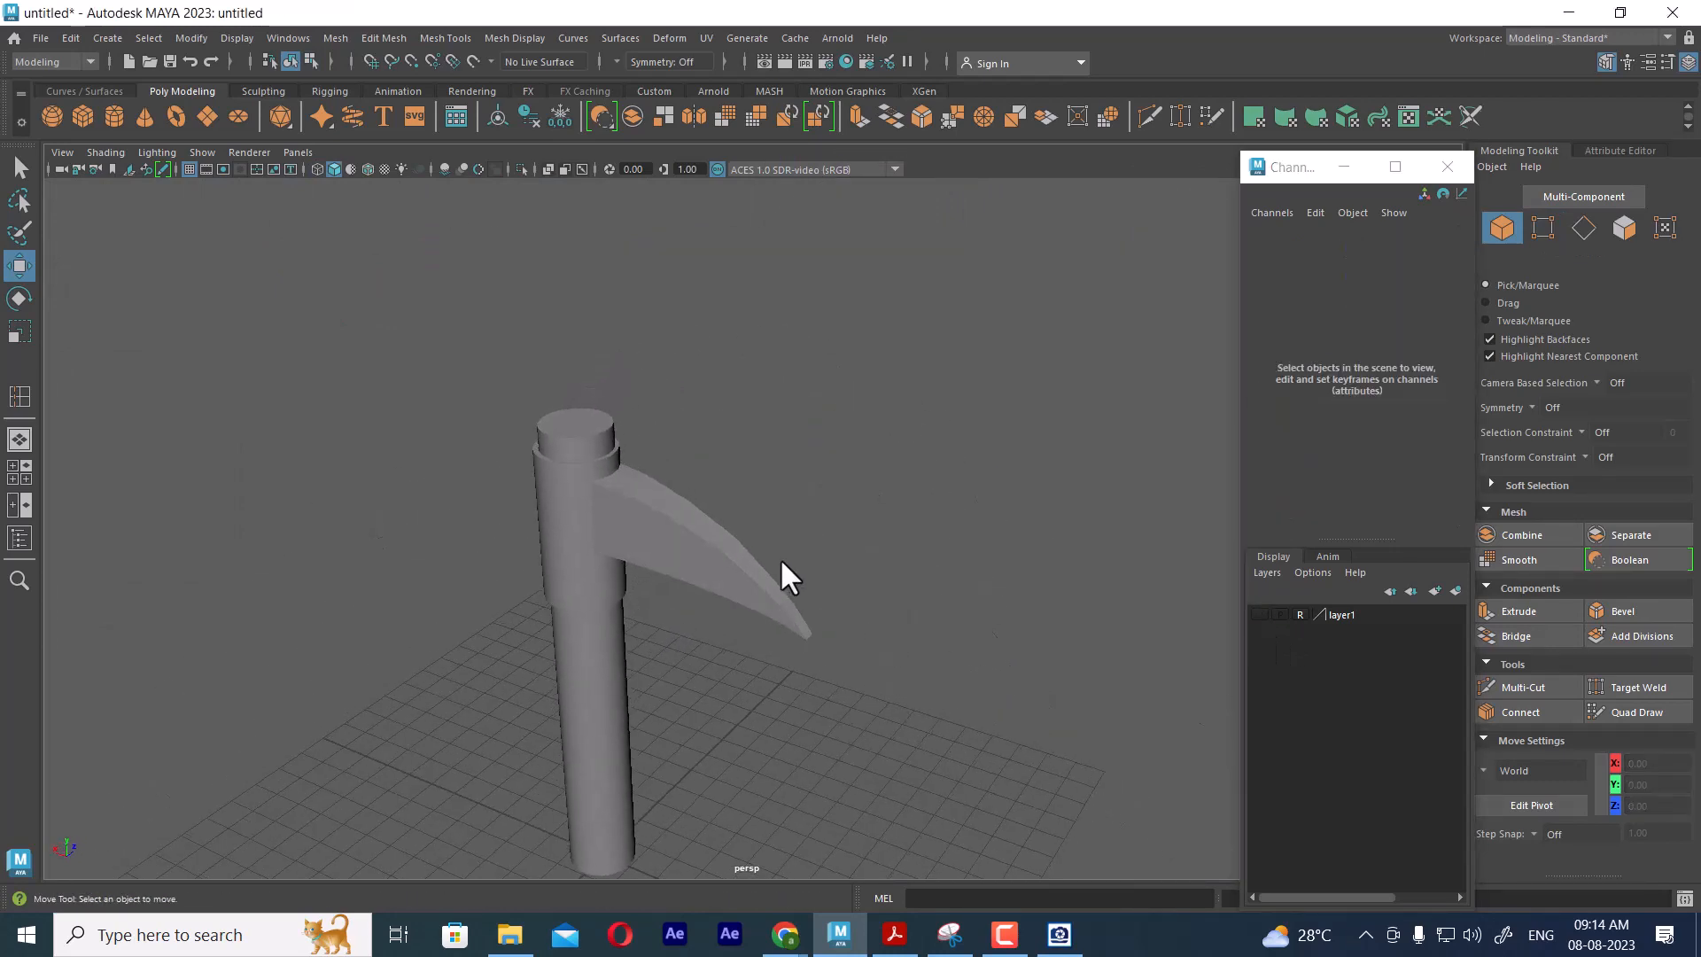
Show the reference sketch IMG_20230405_082539.jpg beside the model and select all blade vertices beyond the collar in the top view
{"action": "left_click", "coordinate": [751, 587]}
{"action": "left_click", "coordinate": [1004, 935]}
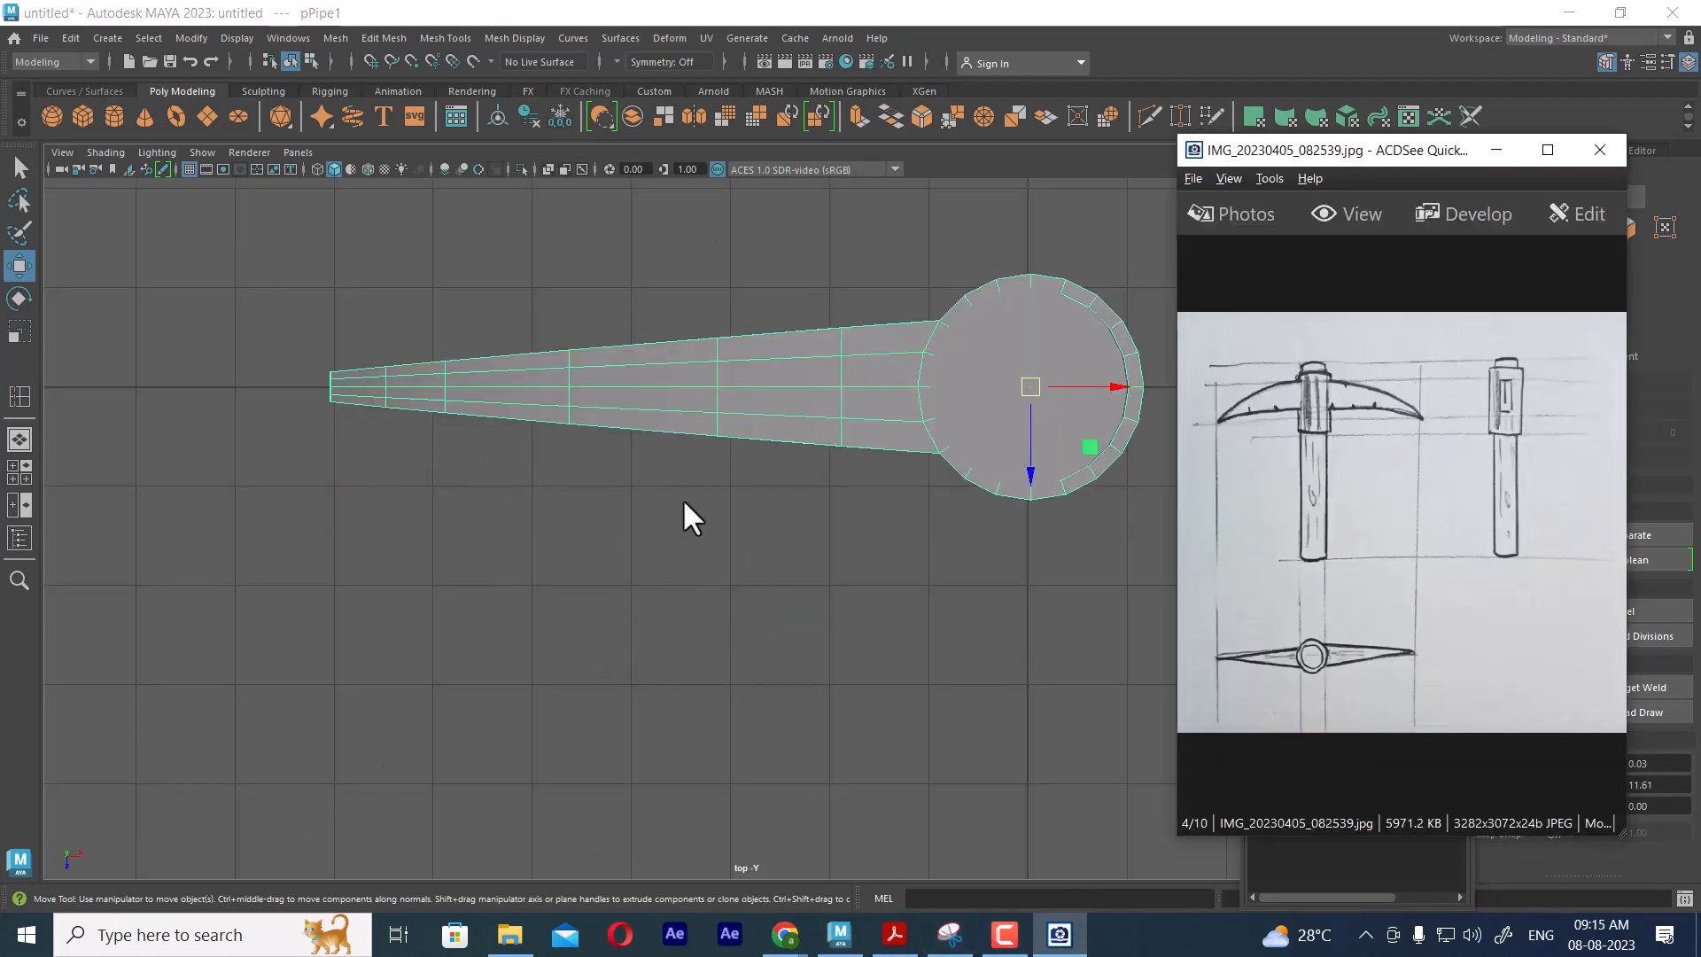
{"action": "right_click_drag", "start_coordinate": [863, 259], "coordinate": [776, 259]}
{"action": "left_click_drag", "start_coordinate": [198, 282], "coordinate": [889, 677]}
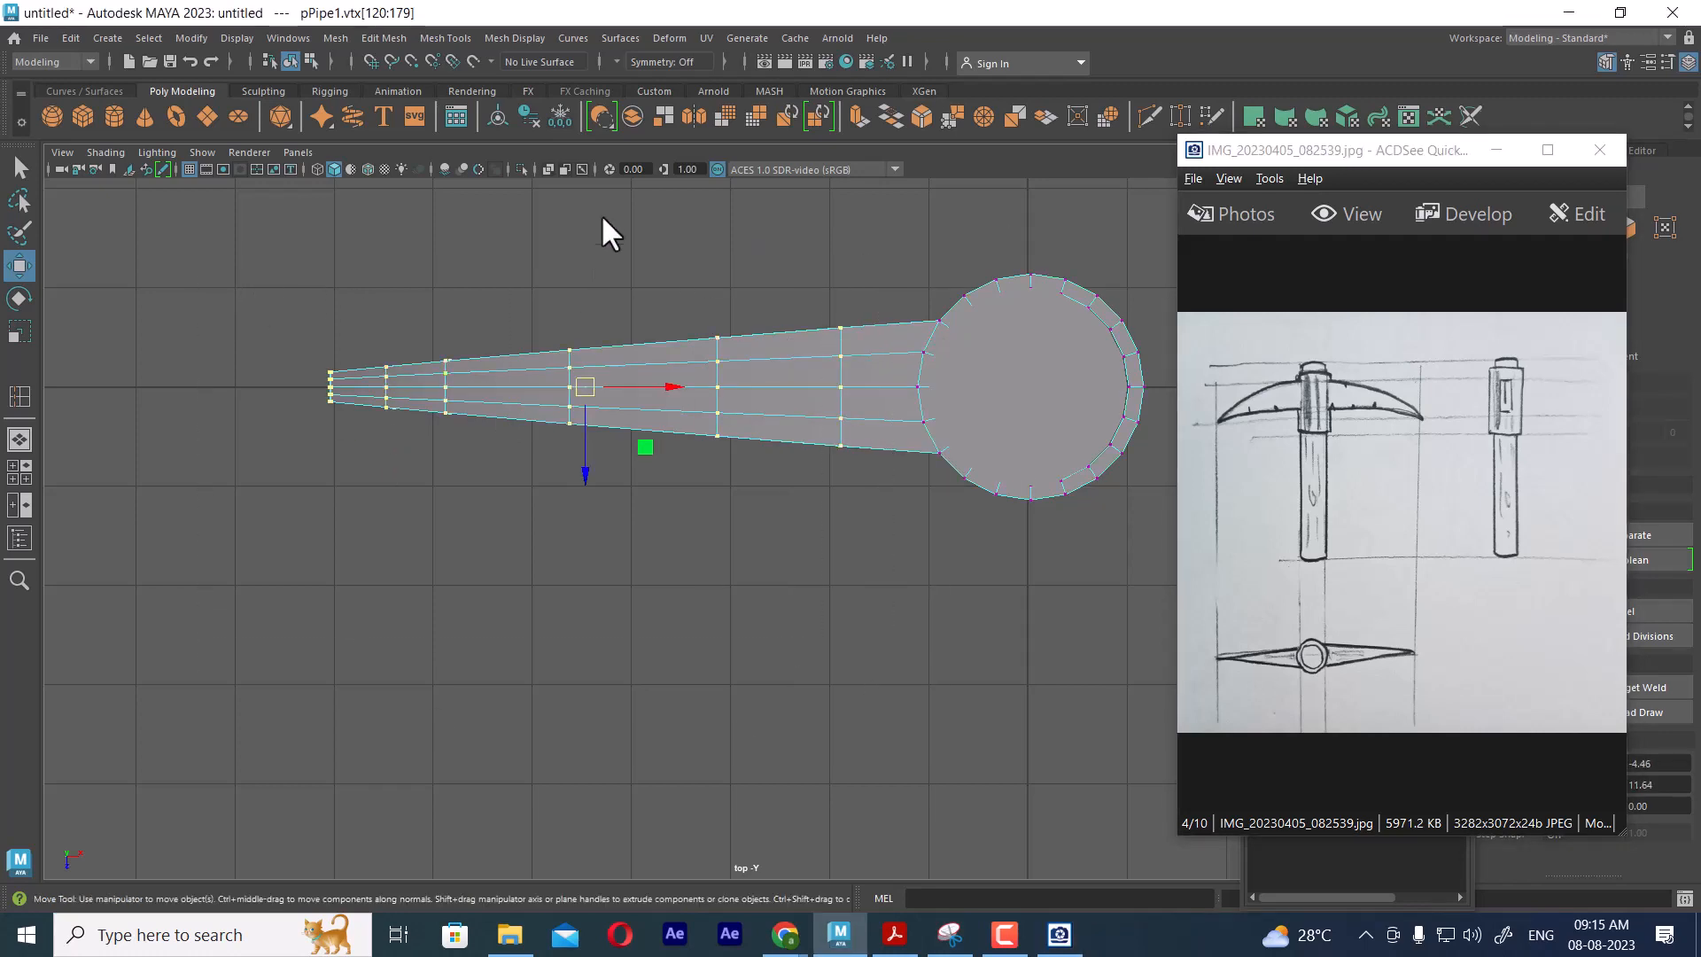
Create a lattice deformer around the selected blade vertices with 2, 2, 2 divisions and view it in perspective
{"action": "left_click", "coordinate": [659, 38]}
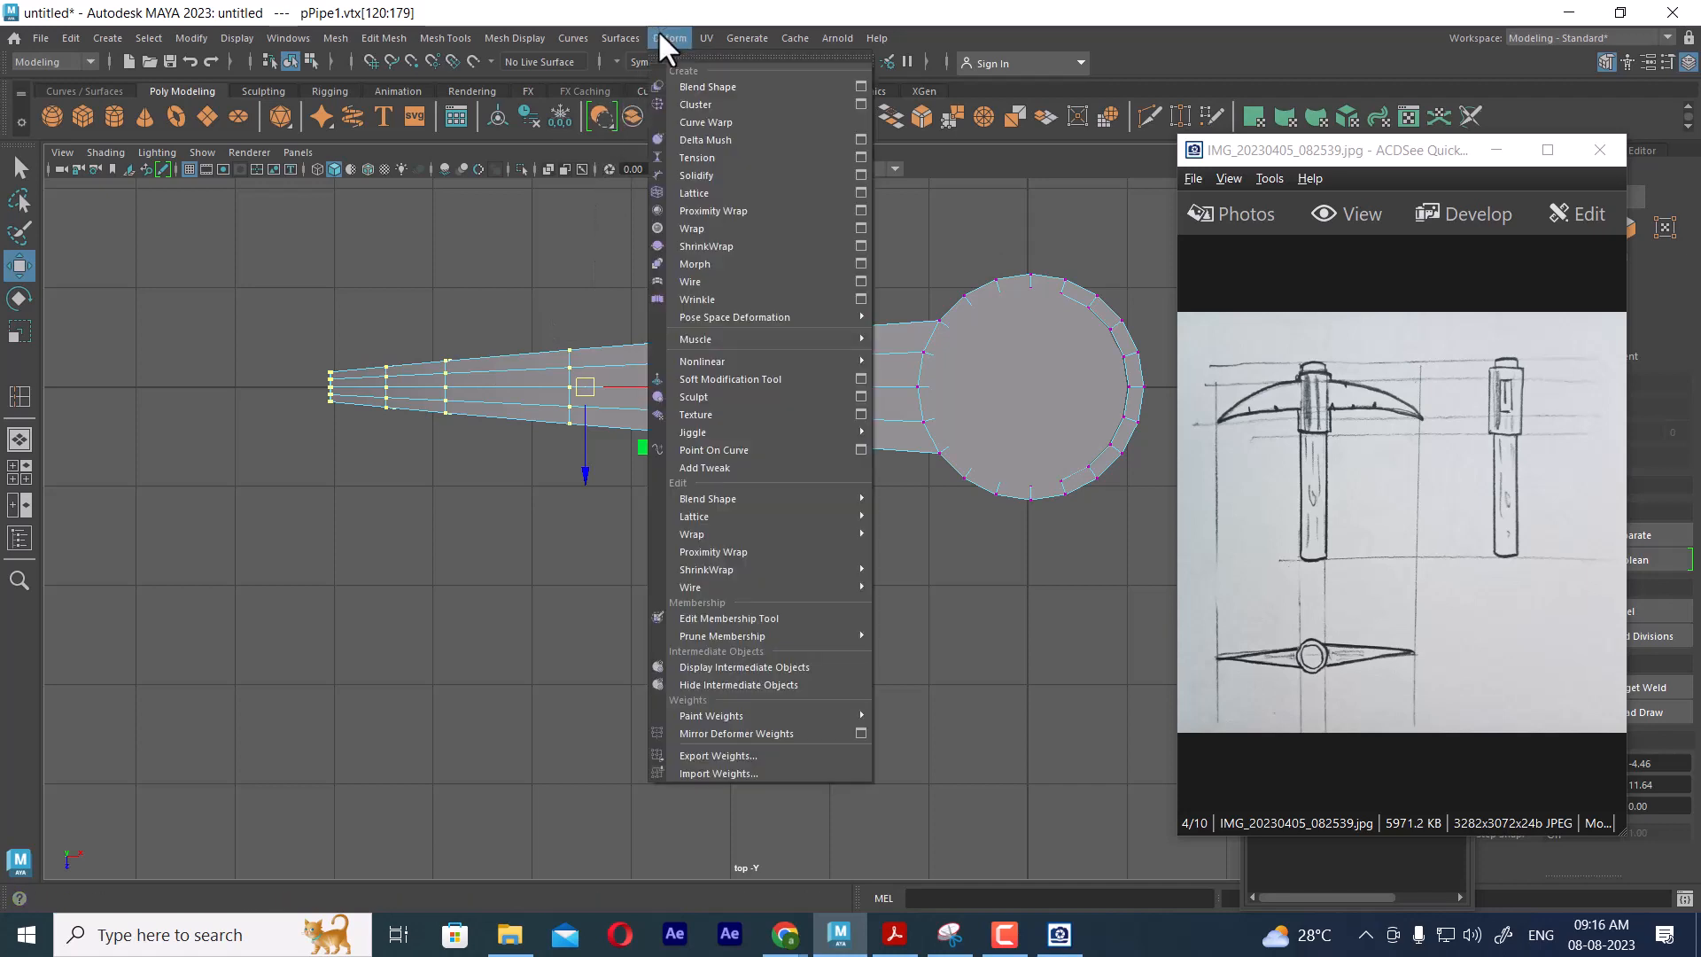
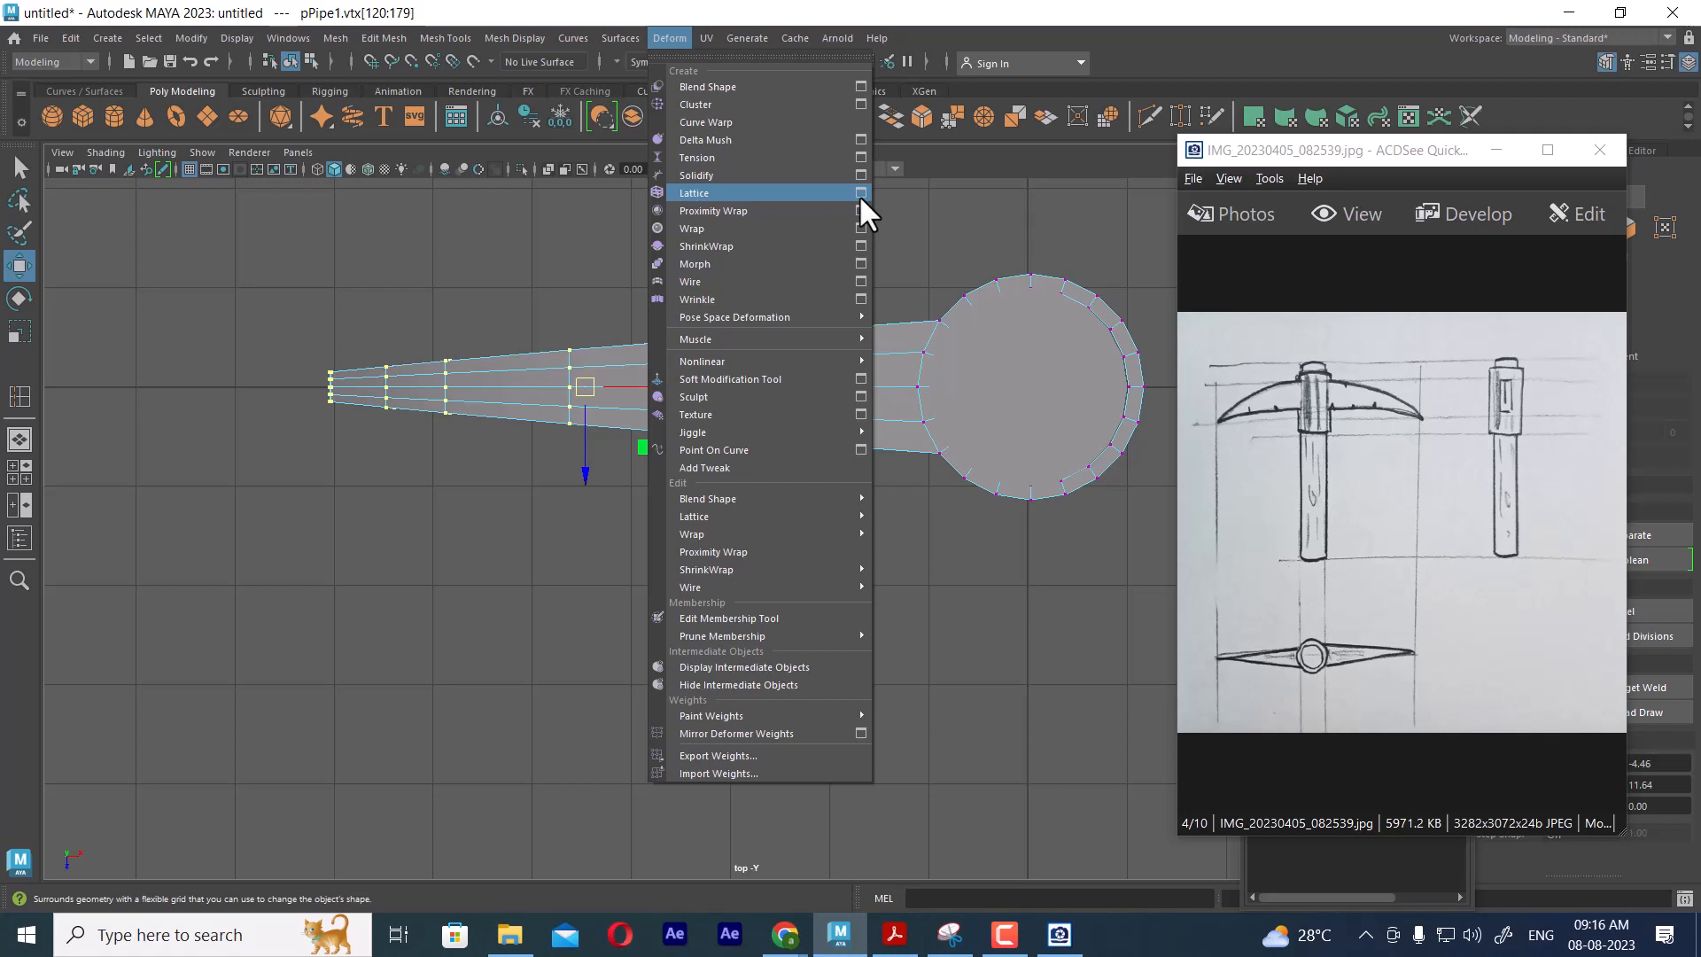
{"action": "left_click", "coordinate": [859, 194]}
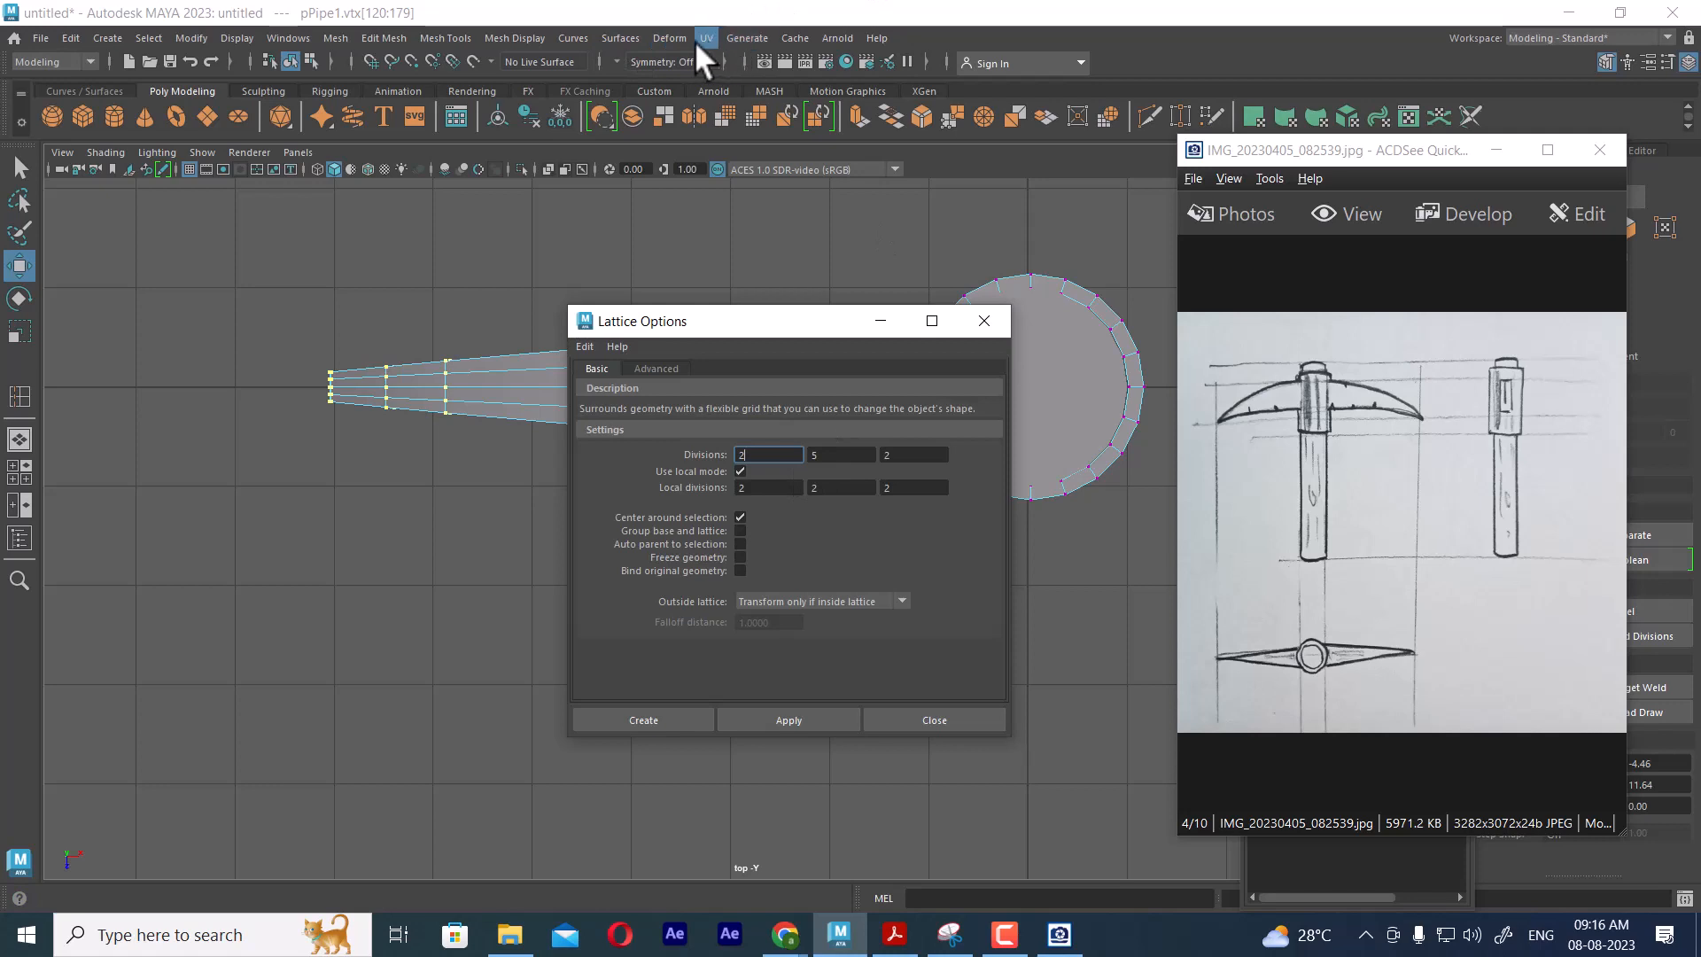
{"action": "left_click", "coordinate": [670, 38]}
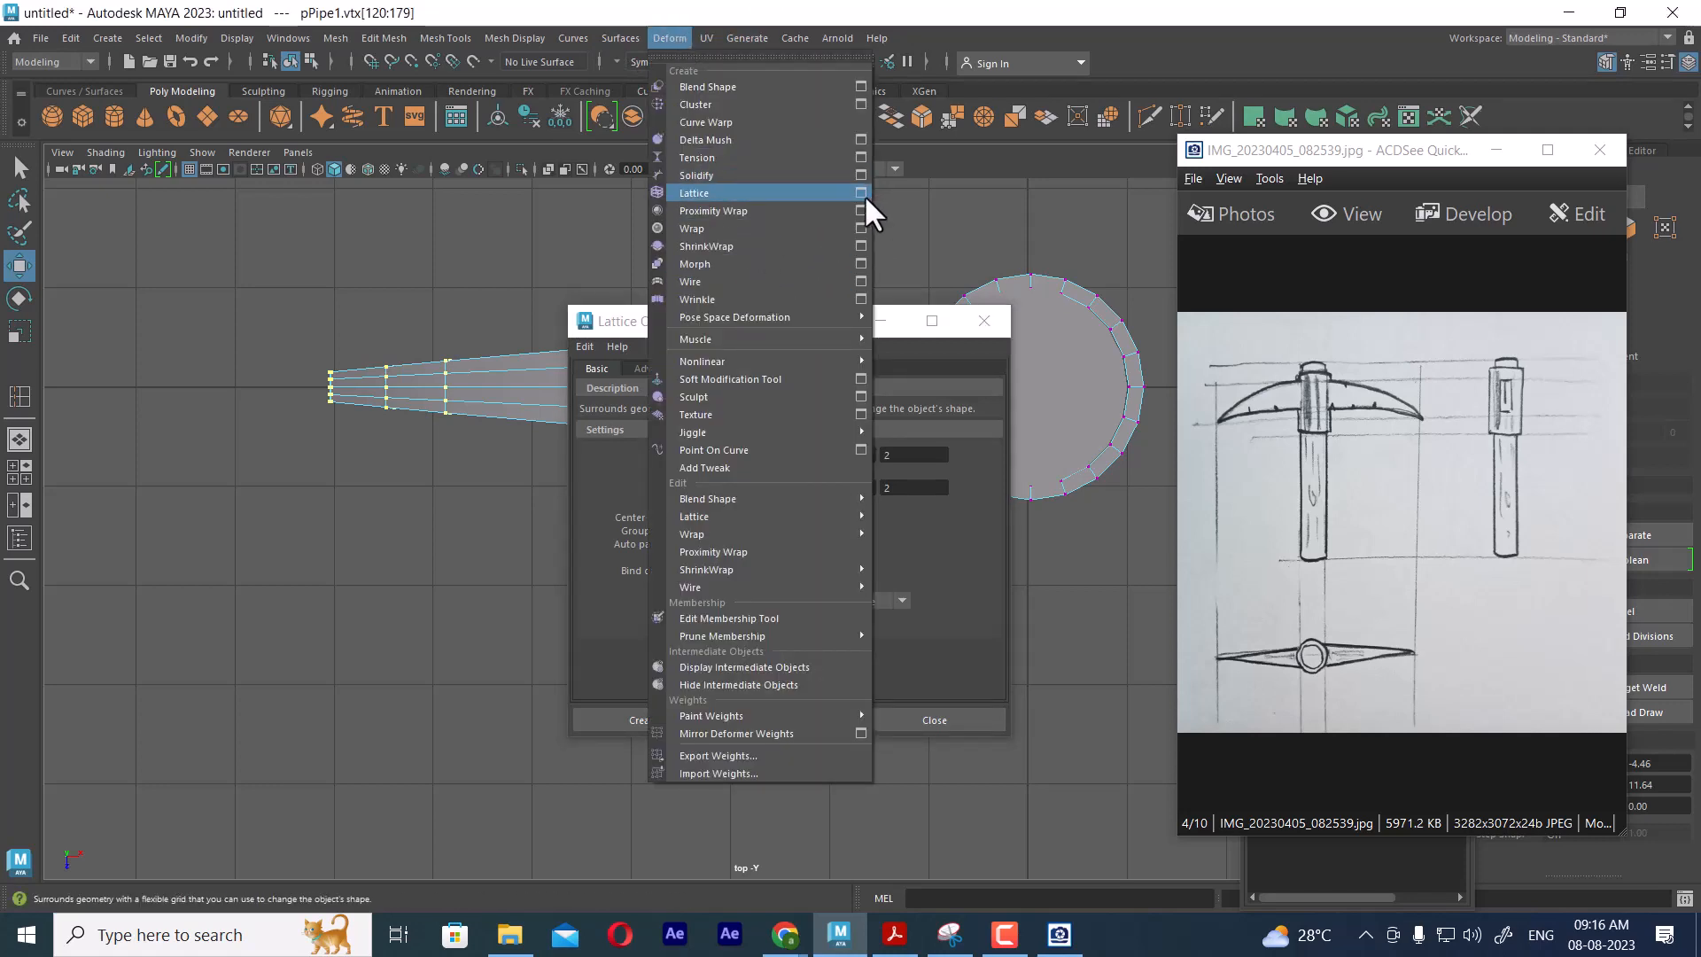
{"action": "left_click", "coordinate": [983, 528]}
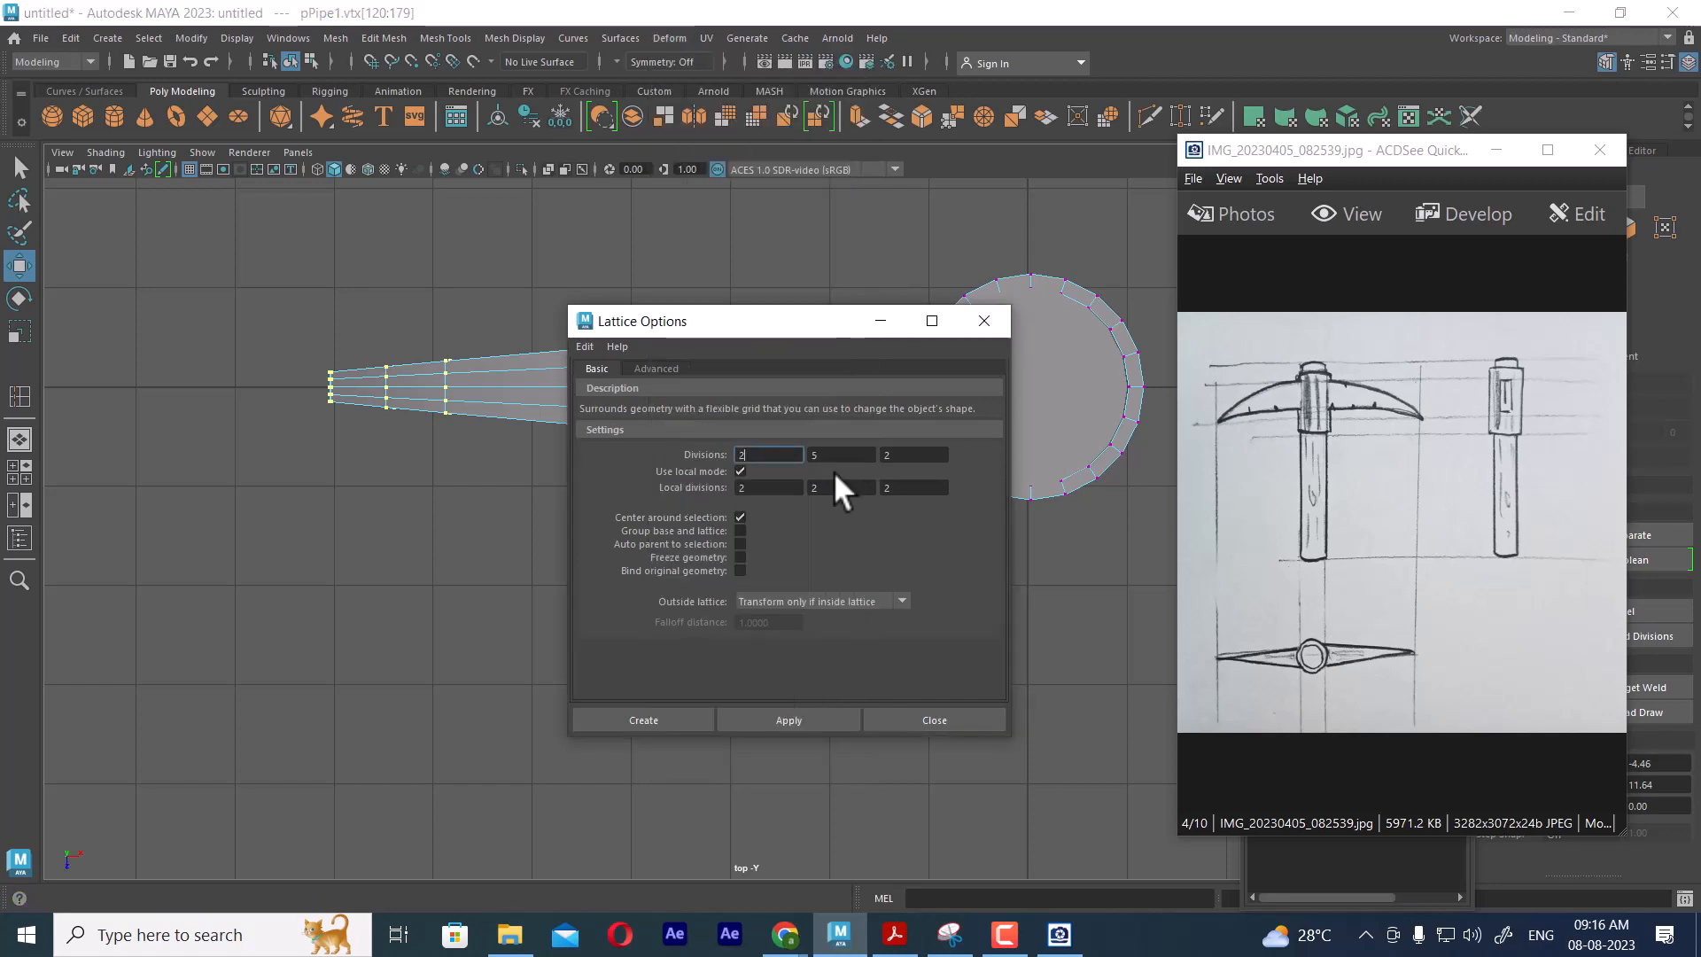
{"action": "double_click", "coordinate": [746, 454]}
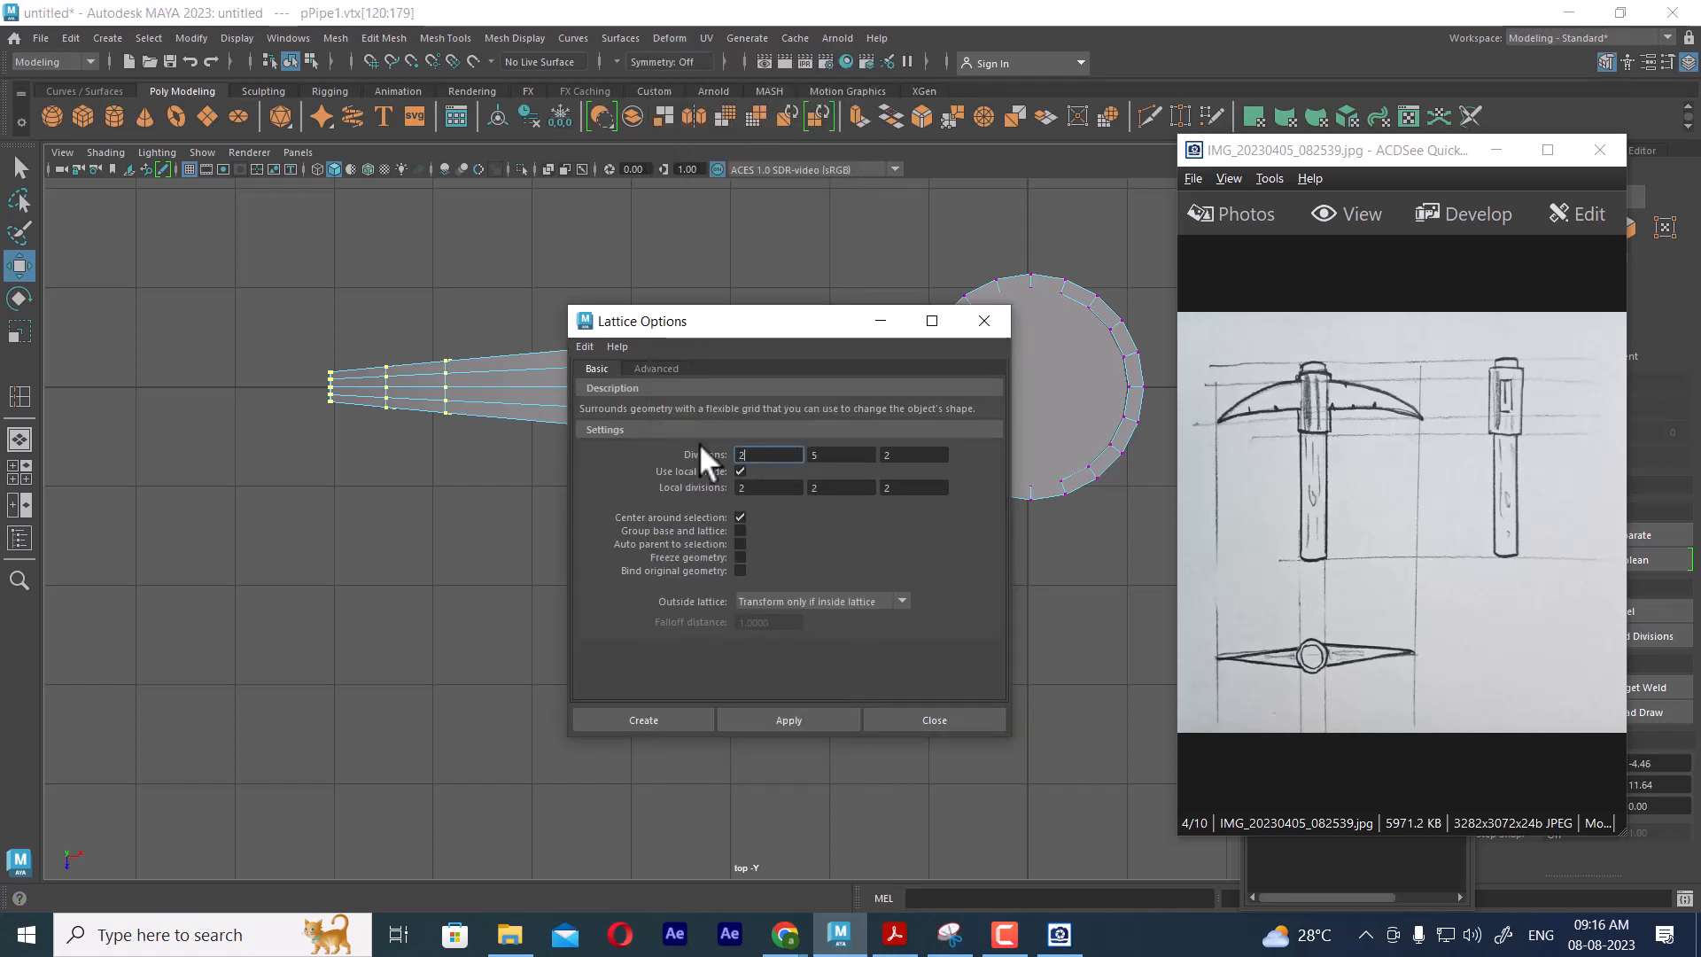
{"action": "key", "text": "Tab"}
{"action": "type", "text": "2"}
{"action": "key", "text": "Tab"}
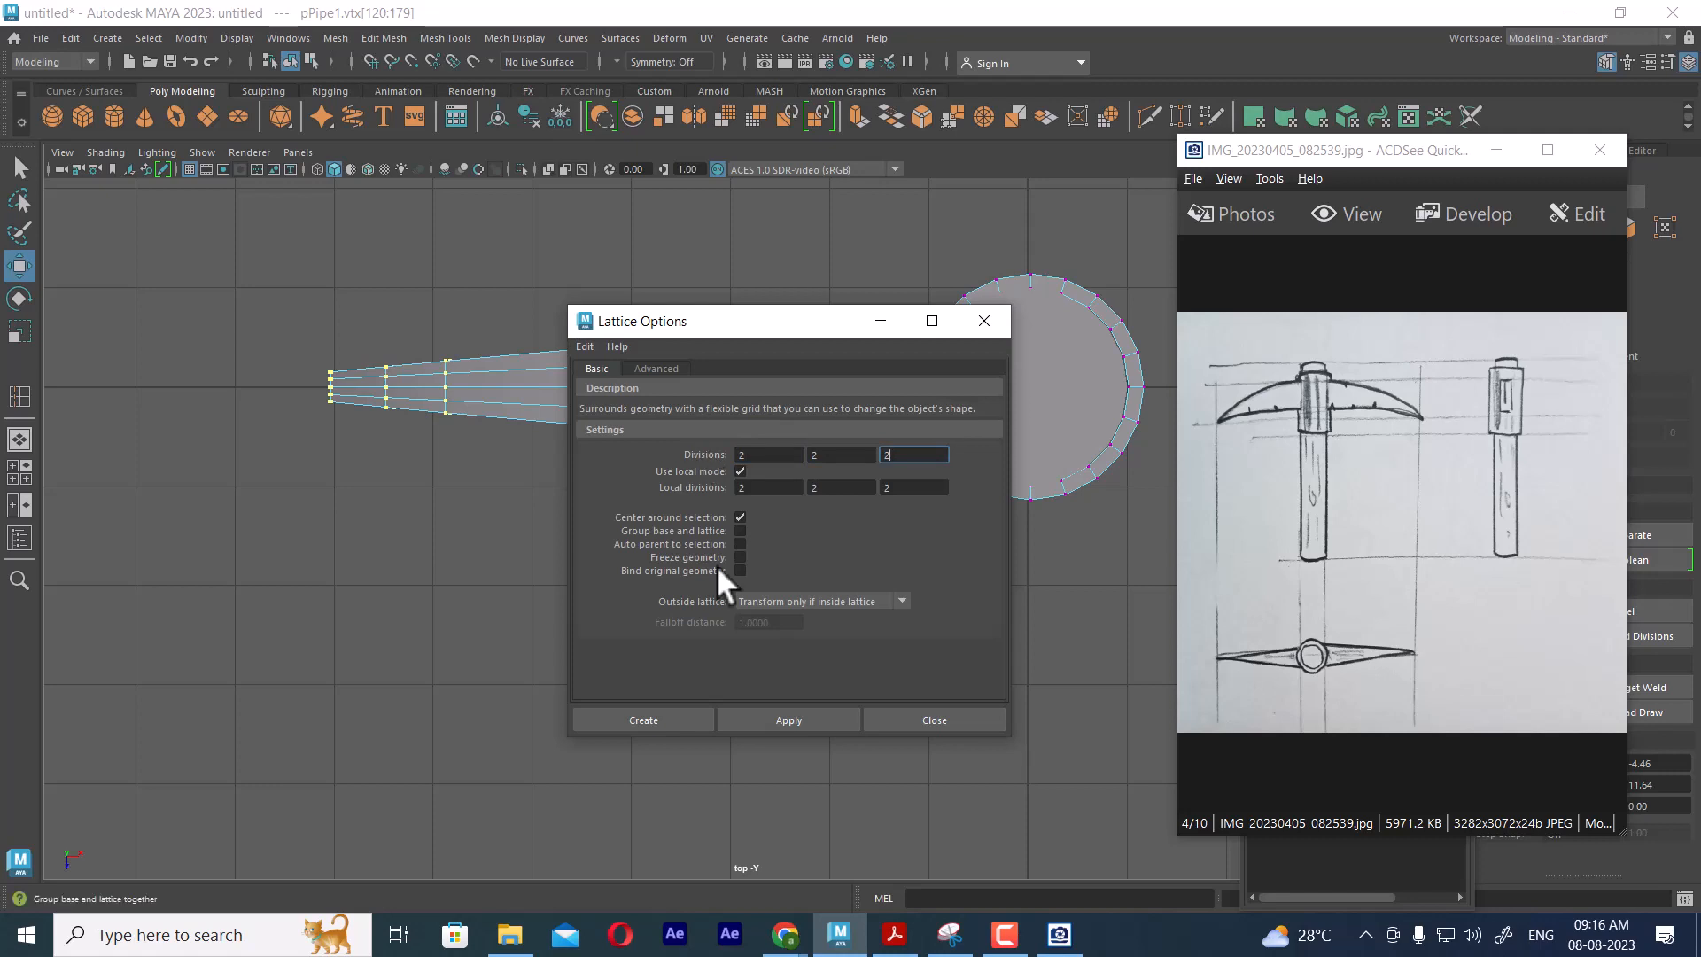
{"action": "left_click", "coordinate": [666, 716]}
{"action": "key", "text": "space"}
{"action": "left_click_drag", "start_coordinate": [751, 605], "coordinate": [629, 452]}
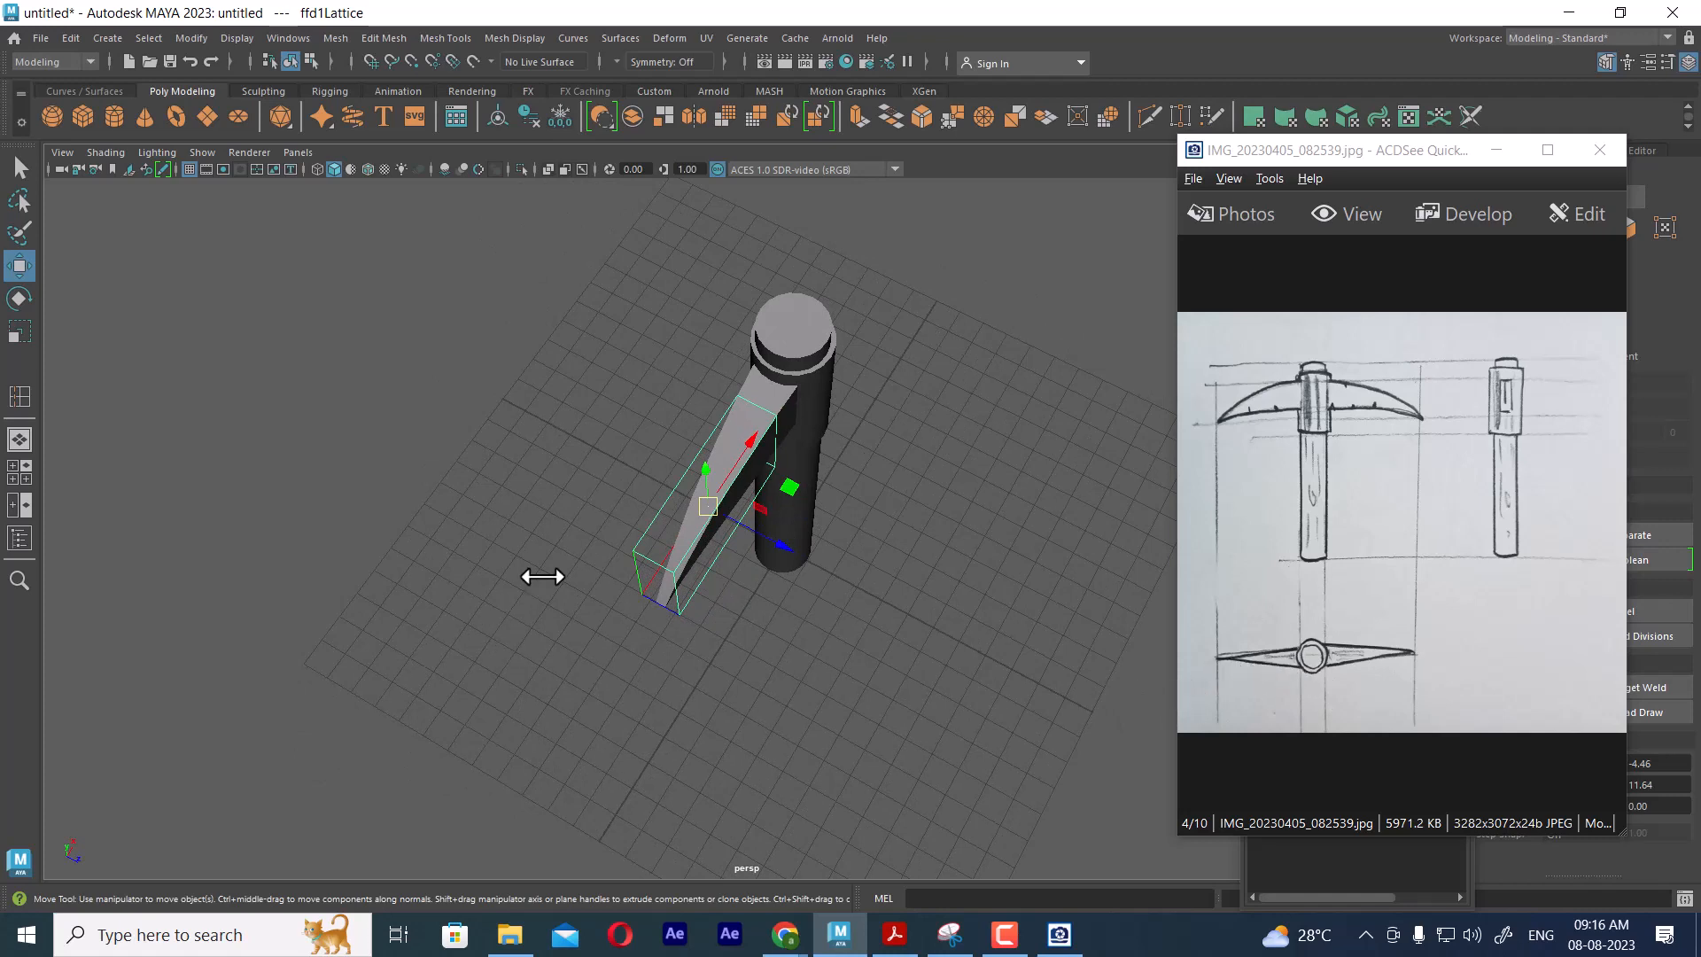
Select the lattice points at the blade tip and scale them narrower across the blade's thickness in the top view
{"action": "left_click_drag", "start_coordinate": [827, 629], "coordinate": [694, 486], "text": "alt"}
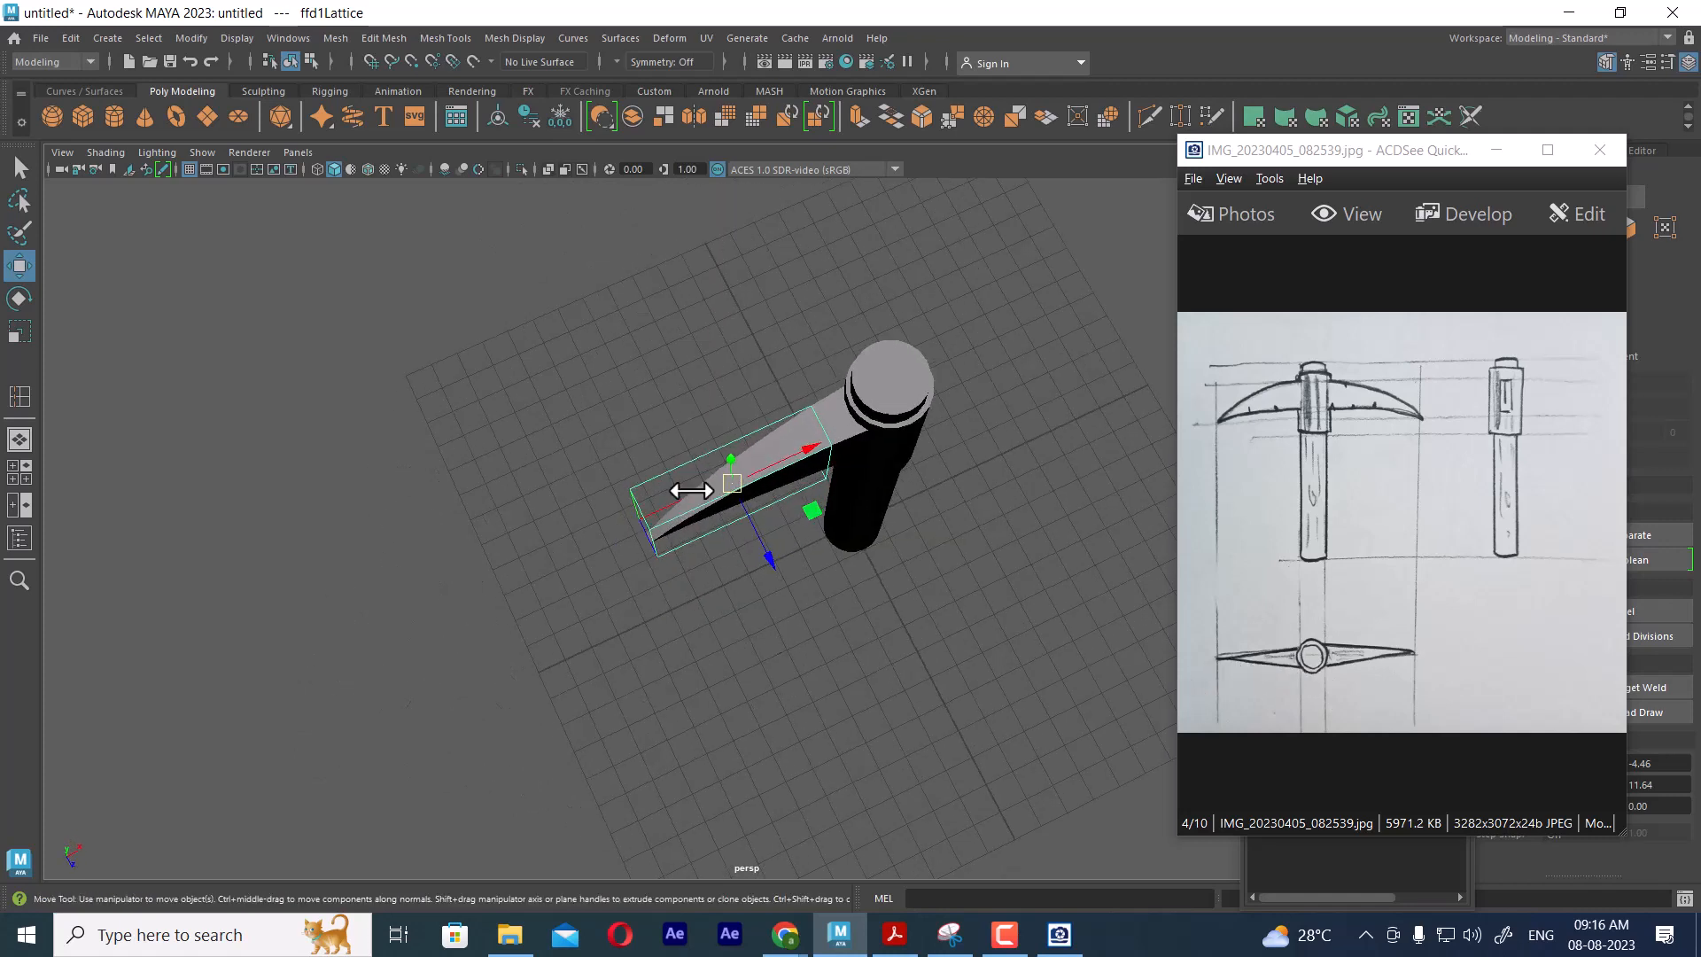
{"action": "right_click", "coordinate": [669, 286]}
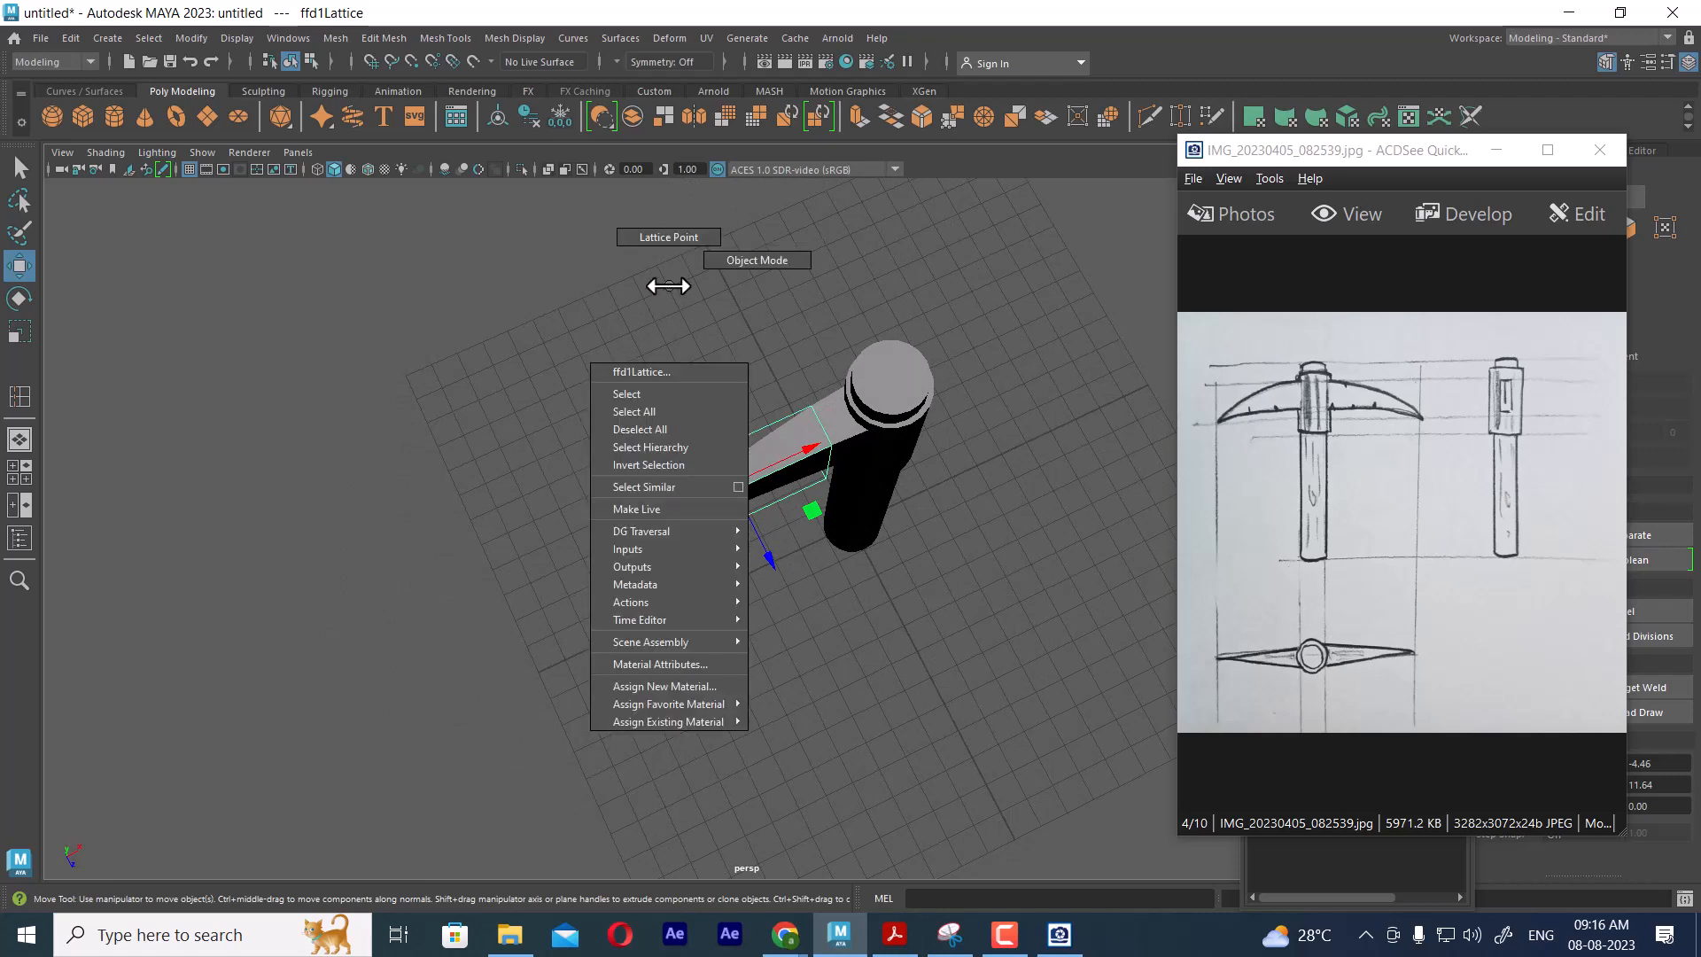
{"action": "left_click", "coordinate": [653, 223]}
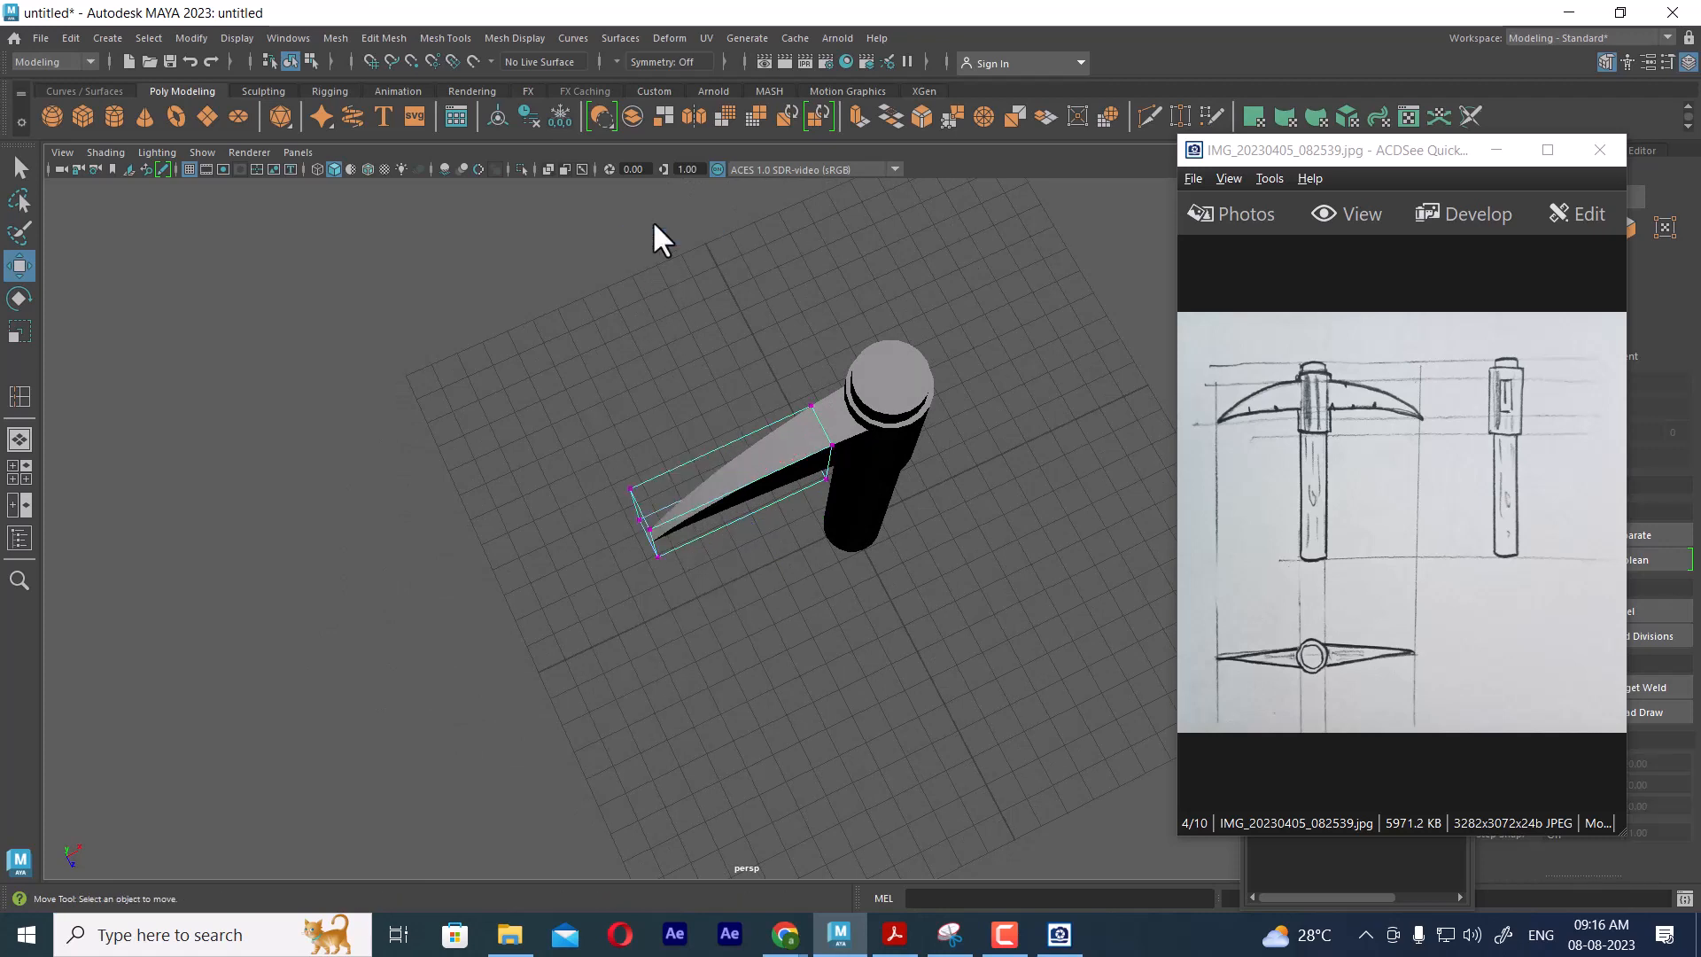
{"action": "left_click_drag", "start_coordinate": [583, 476], "coordinate": [693, 643]}
{"action": "key", "text": "space"}
{"action": "left_click_drag", "start_coordinate": [845, 541], "coordinate": [753, 535]}
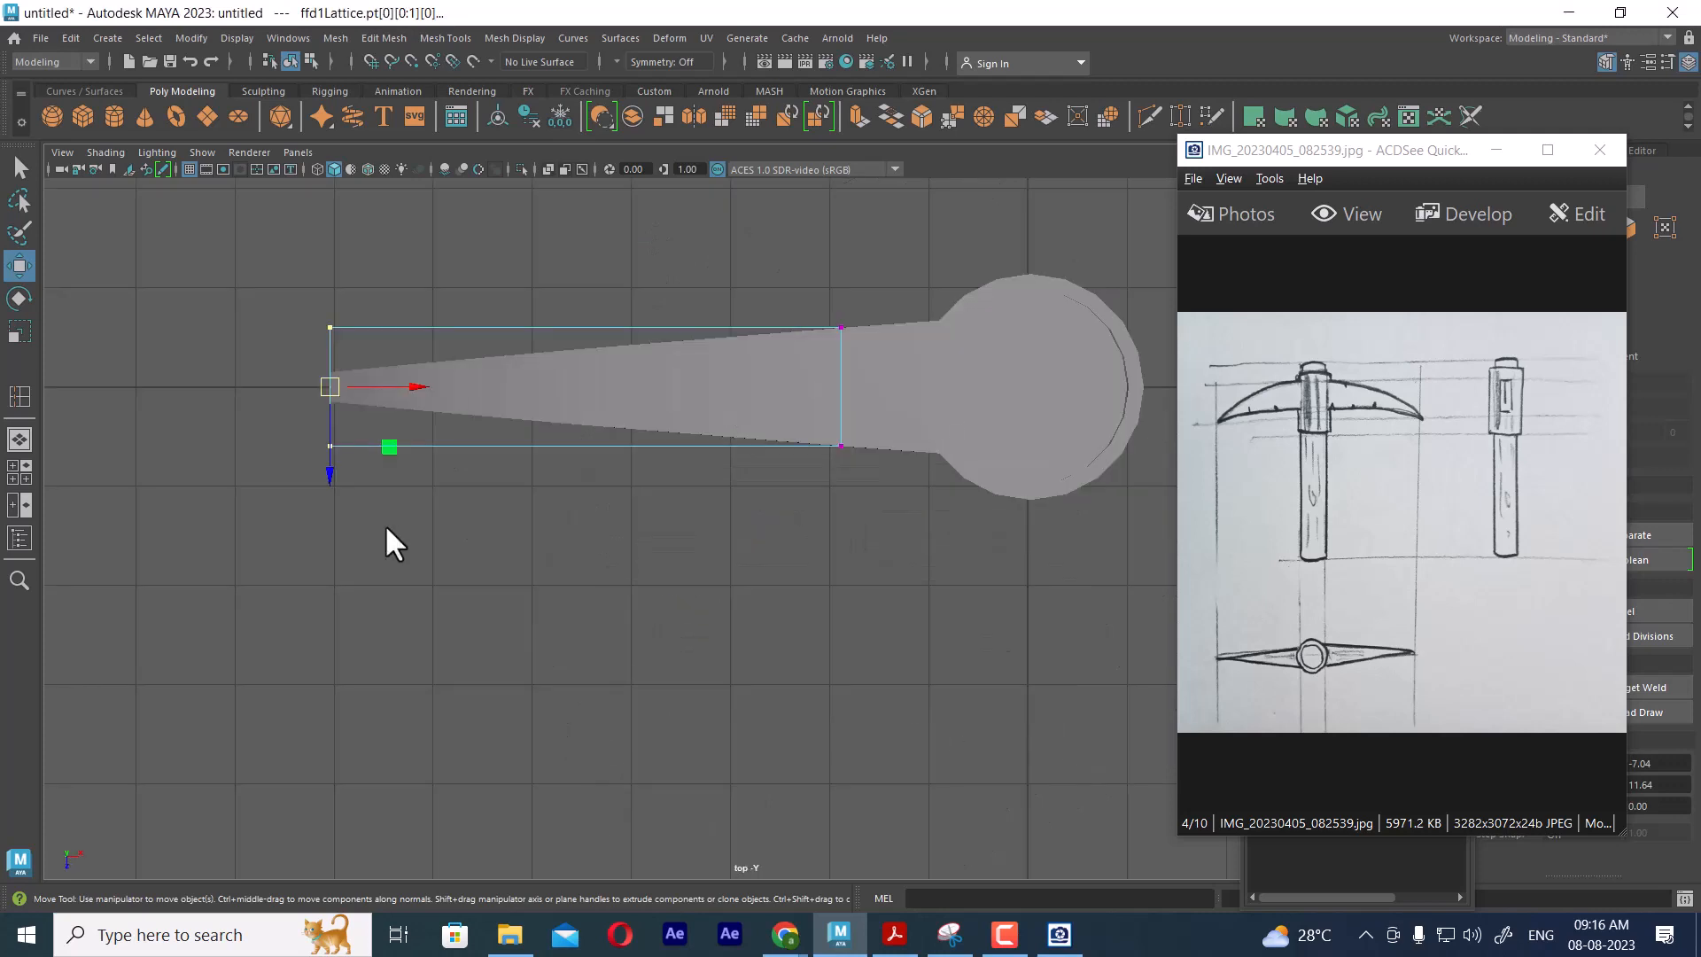
{"action": "key", "text": "r"}
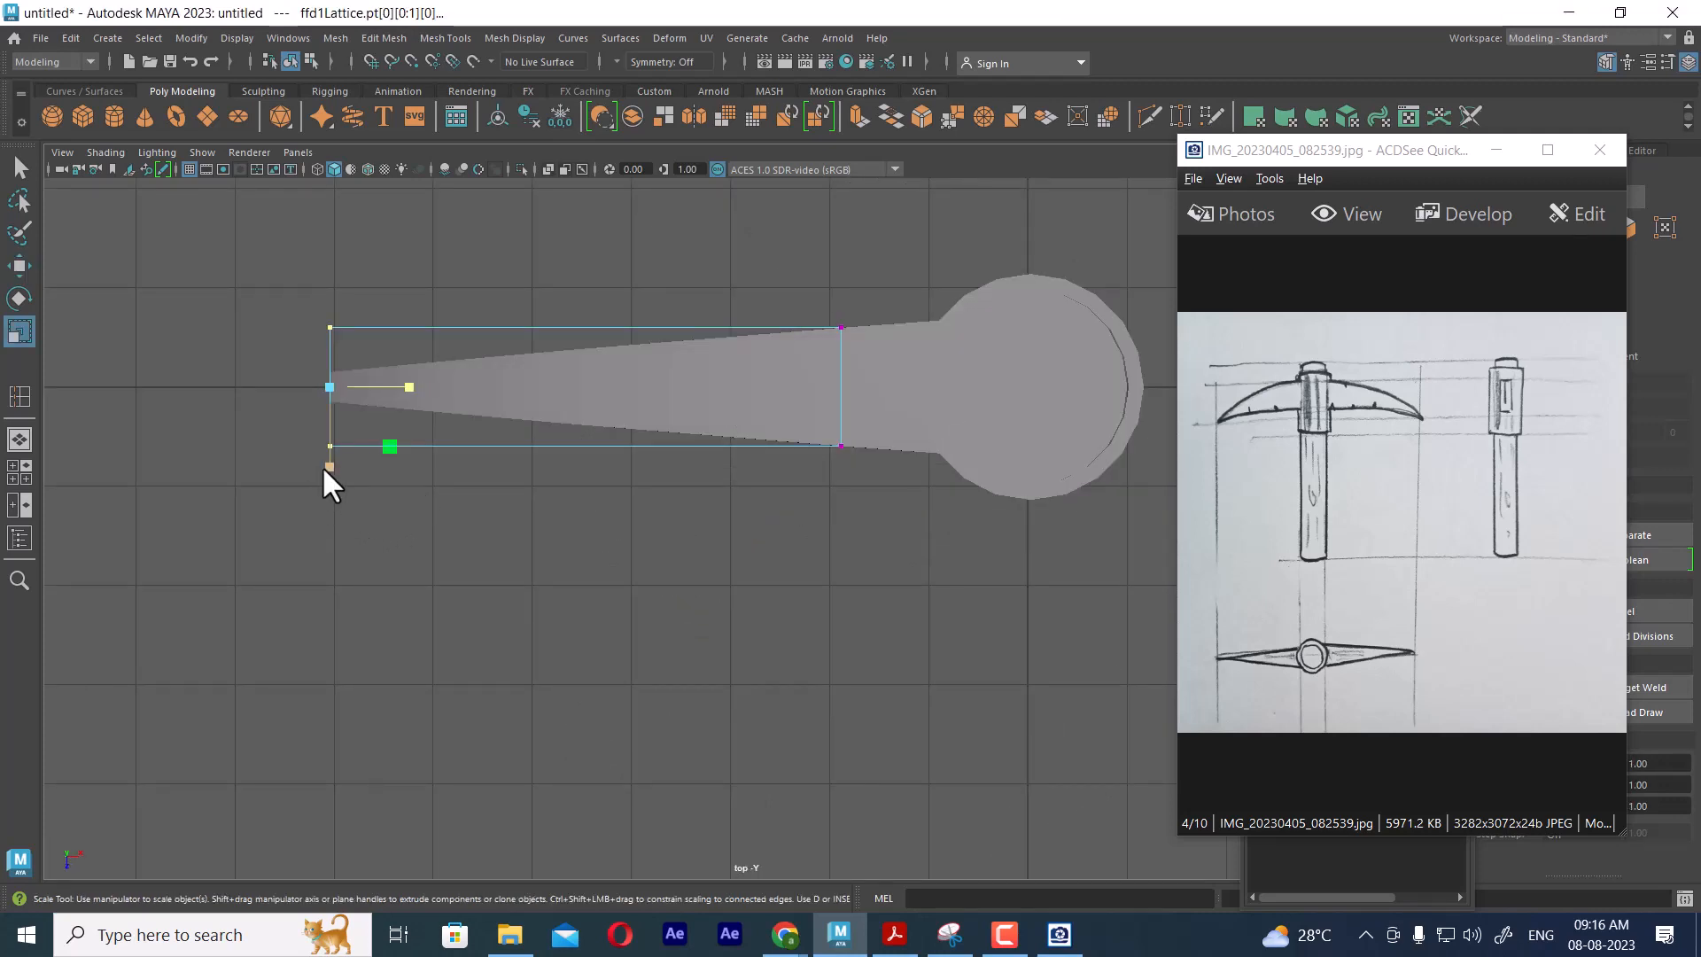
{"action": "left_click_drag", "start_coordinate": [322, 465], "coordinate": [316, 406]}
Scale the tip lattice points further inward to sharpen the blade end and check the taper in the perspective view
{"action": "scroll", "coordinate": [285, 407], "scroll_direction": "up", "scroll_amount": 4}
{"action": "middle_click_drag", "start_coordinate": [285, 408], "coordinate": [356, 406], "text": "alt"}
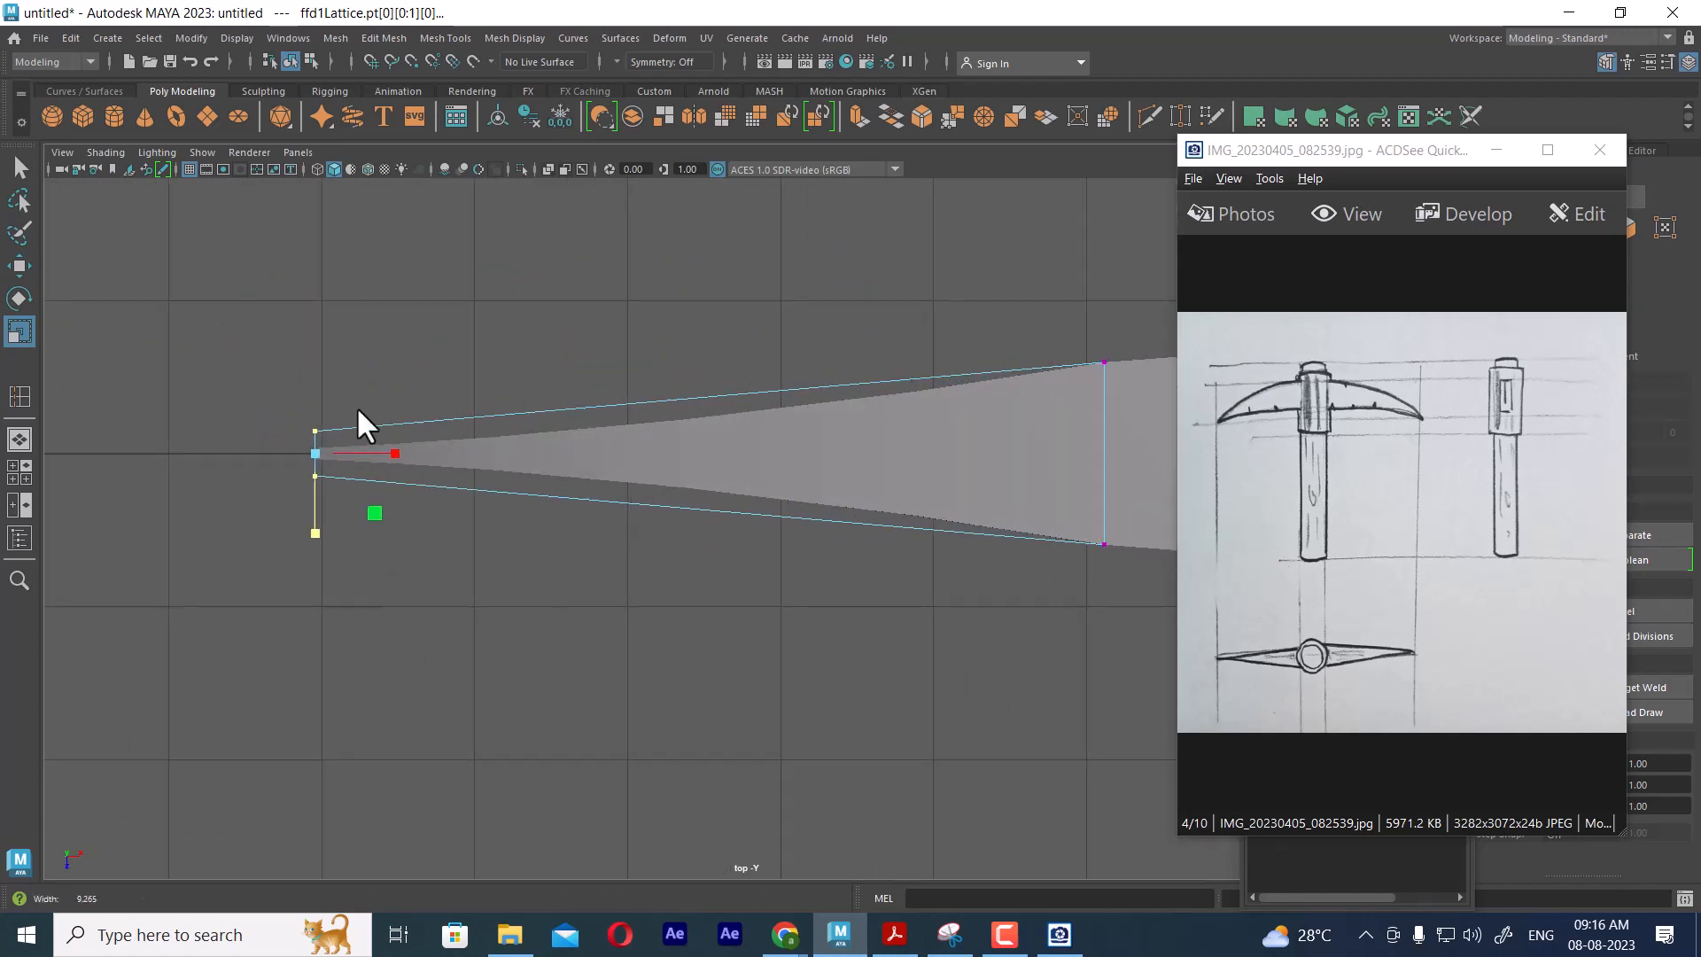
{"action": "scroll", "coordinate": [357, 406], "scroll_direction": "up", "scroll_amount": 3}
{"action": "mouse_move", "coordinate": [301, 542]}
{"action": "middle_mouse_down", "text": "alt"}
{"action": "mouse_move", "coordinate": [531, 646]}
{"action": "mouse_move", "coordinate": [763, 692]}
{"action": "middle_mouse_up", "text": "alt"}
{"action": "mouse_move", "coordinate": [386, 532]}
{"action": "middle_mouse_down", "text": "alt"}
{"action": "mouse_move", "coordinate": [587, 597]}
{"action": "mouse_move", "coordinate": [686, 558]}
{"action": "middle_mouse_up", "text": "alt"}
{"action": "scroll", "coordinate": [614, 627], "scroll_direction": "up", "scroll_amount": 1}
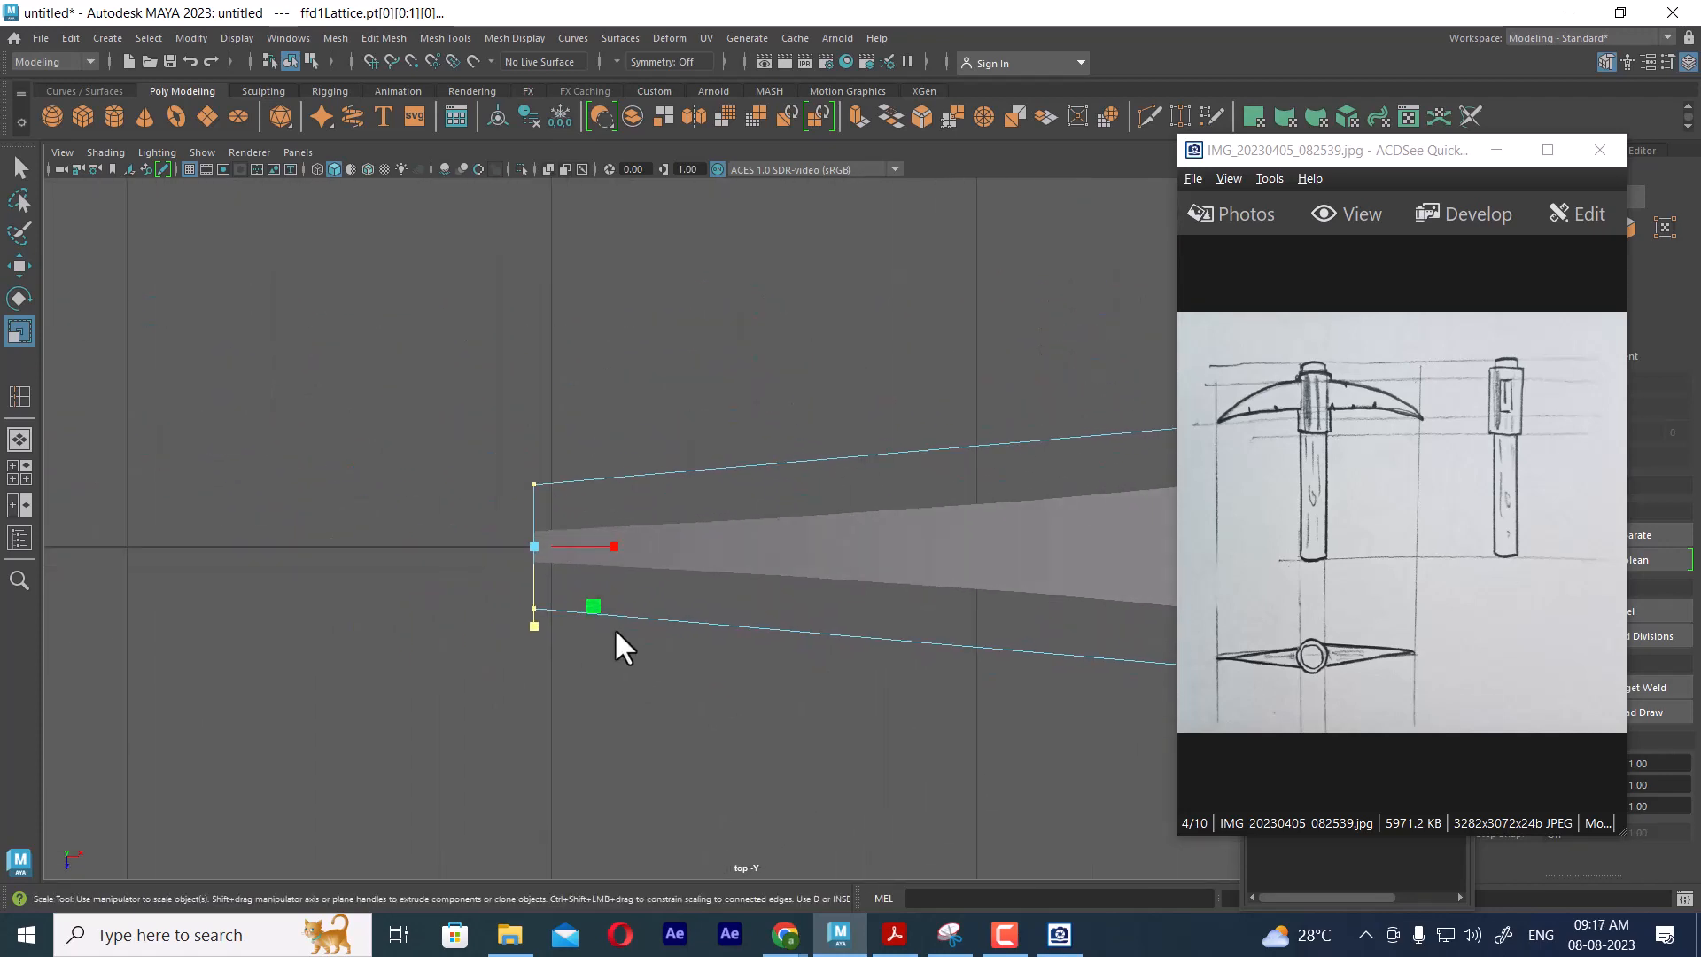
{"action": "scroll", "coordinate": [616, 630], "scroll_direction": "up", "scroll_amount": 1}
{"action": "left_click_drag", "start_coordinate": [507, 629], "coordinate": [498, 580]}
{"action": "middle_click_drag", "start_coordinate": [524, 575], "coordinate": [686, 568], "text": "alt"}
{"action": "key", "text": "space"}
{"action": "left_click_drag", "start_coordinate": [758, 603], "coordinate": [781, 694]}
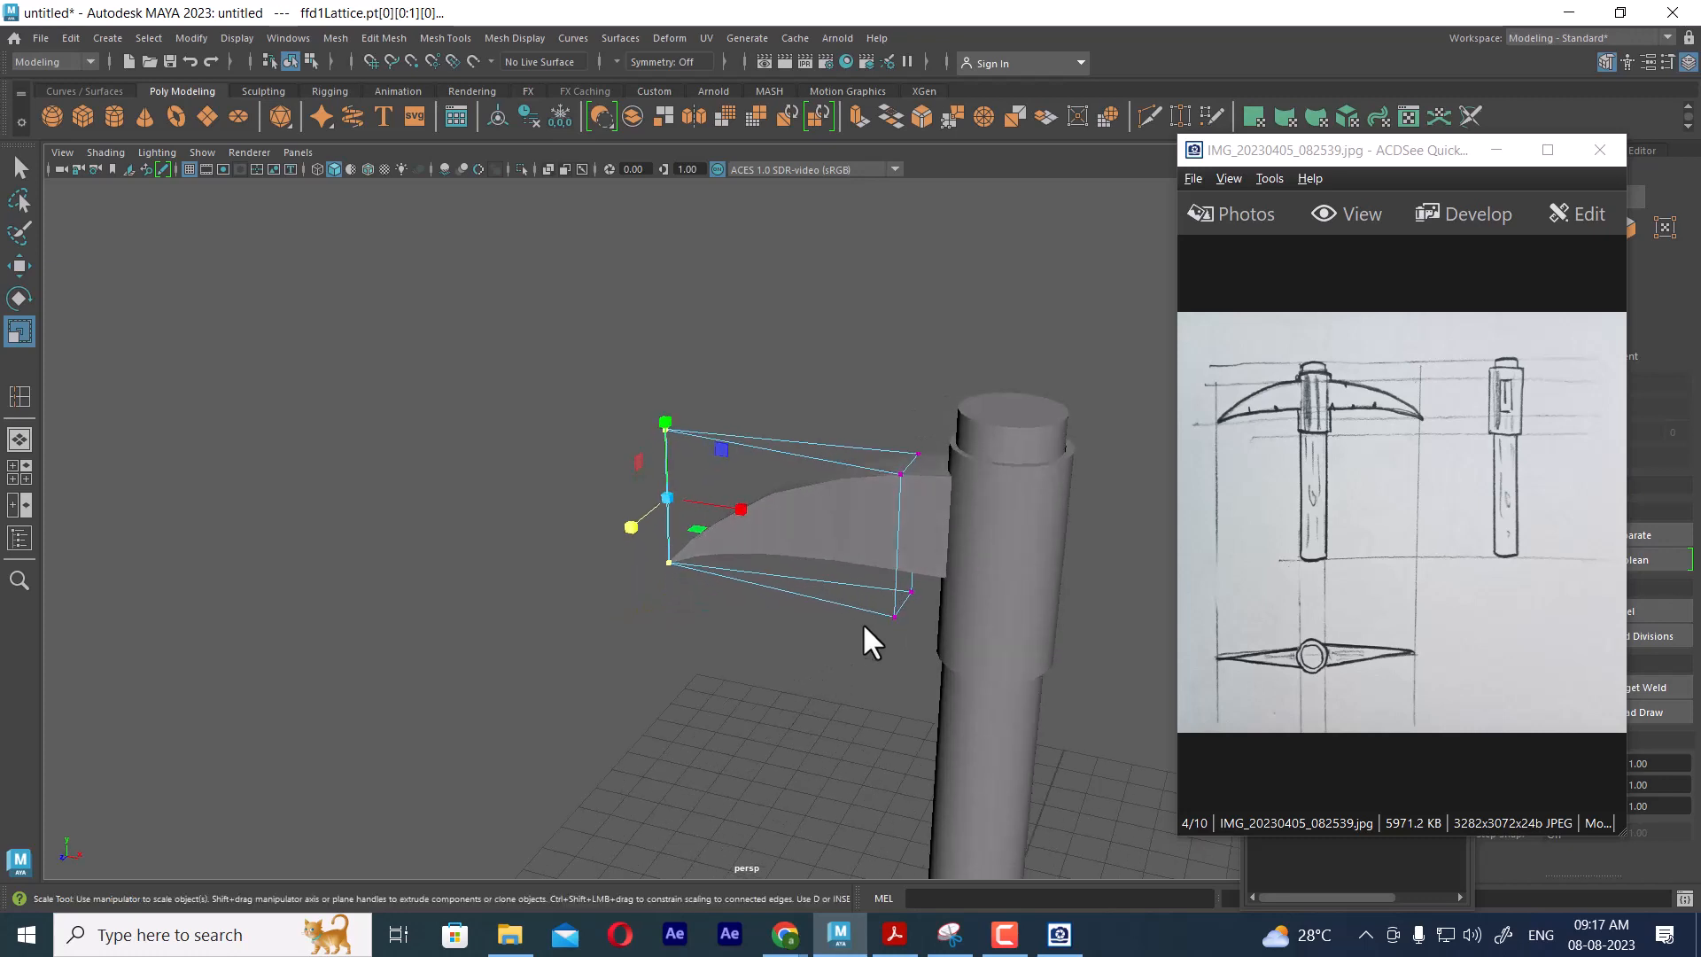
Select the collar with its blade, the lattice and the handle together and delete their construction history
{"action": "left_click", "coordinate": [819, 518]}
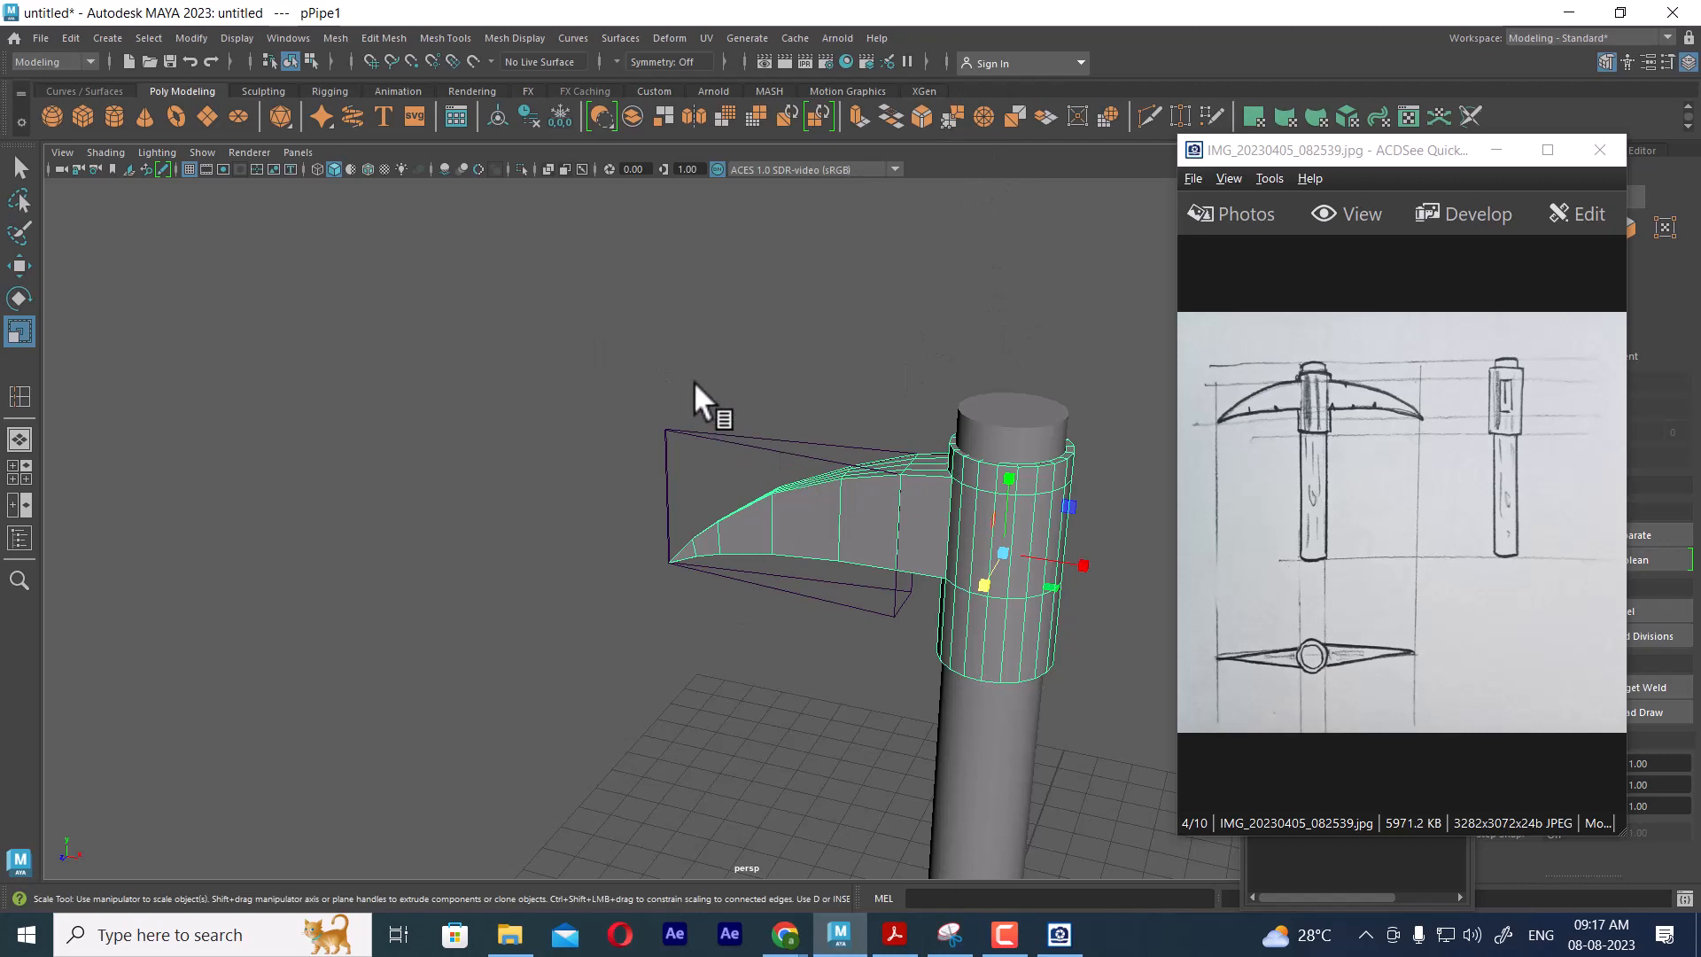
{"action": "left_click", "coordinate": [939, 620]}
{"action": "left_click", "coordinate": [70, 39]}
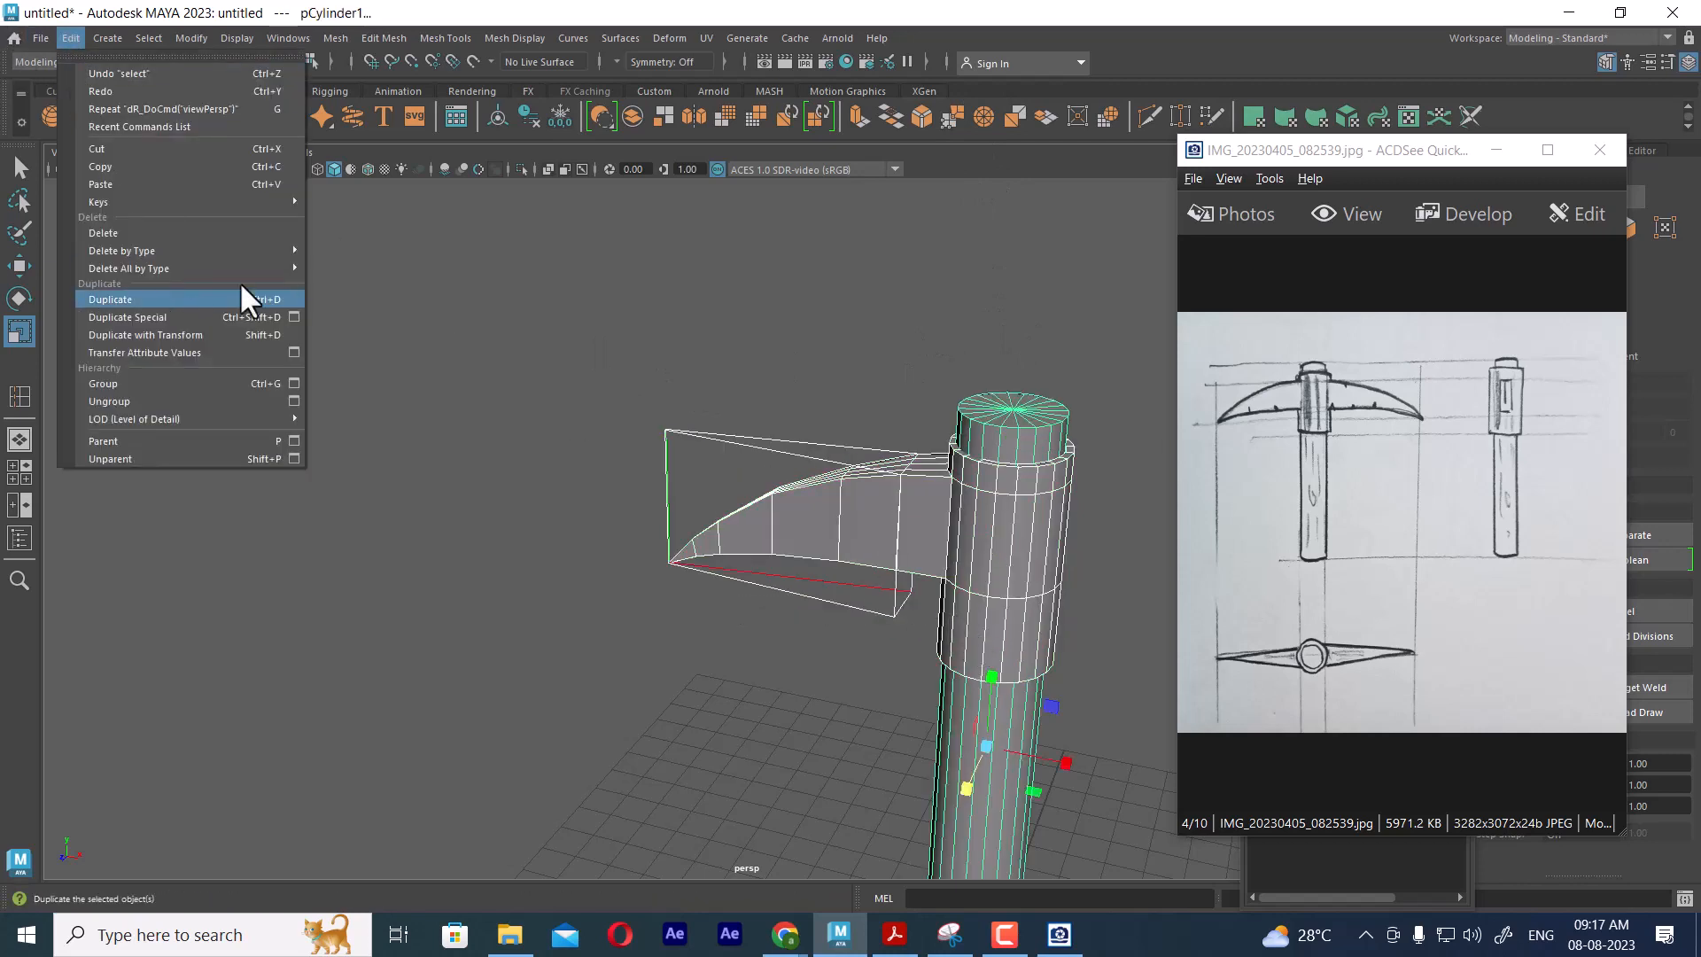
{"action": "mouse_move", "coordinate": [288, 248]}
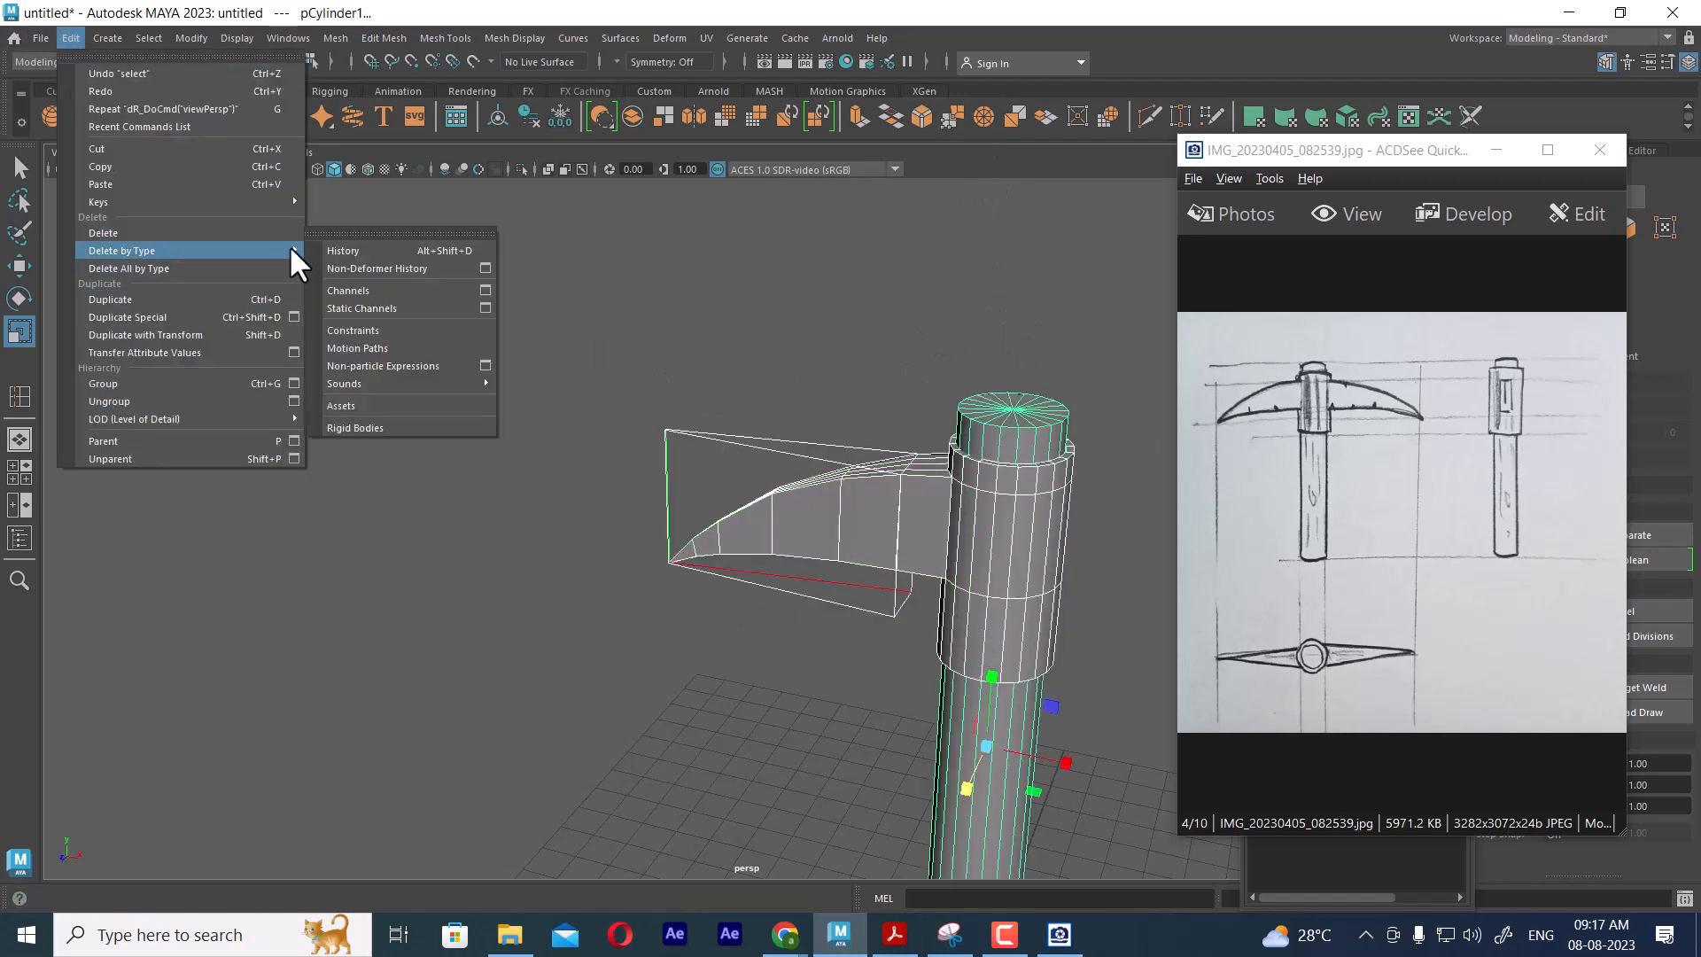
{"action": "left_click", "coordinate": [355, 251]}
{"action": "left_click", "coordinate": [1109, 519]}
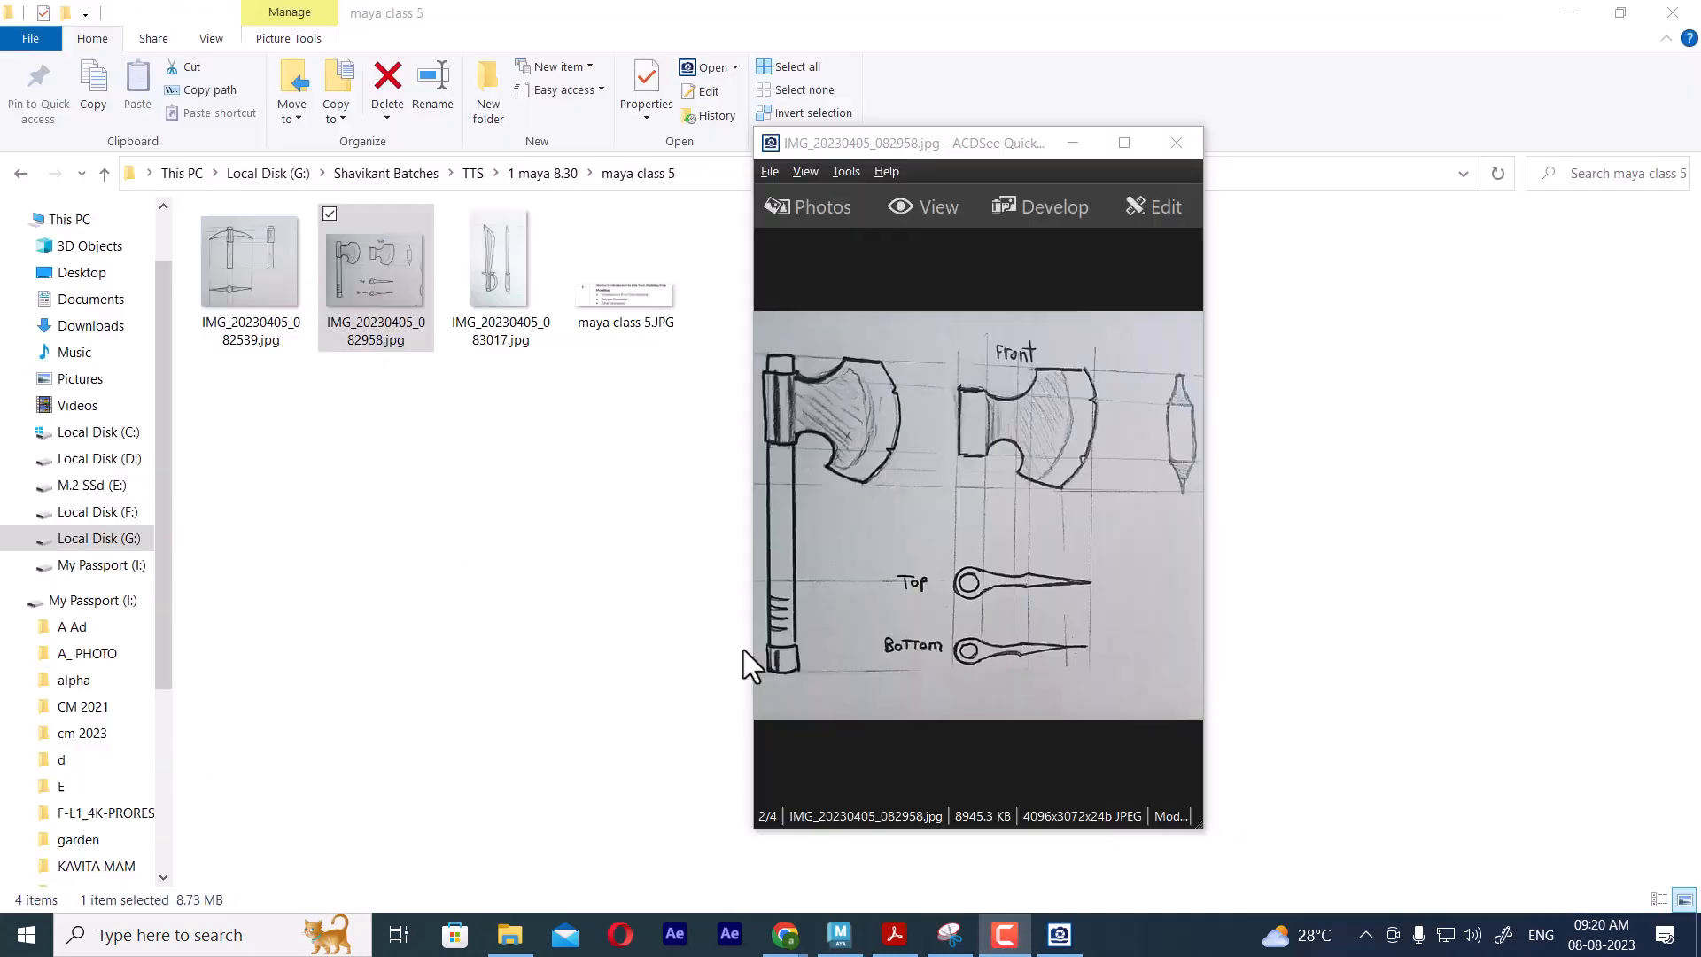
Copy the path of the maya class 5 folder and return to Maya with the sketch viewer minimized
{"action": "left_click", "coordinate": [1393, 512]}
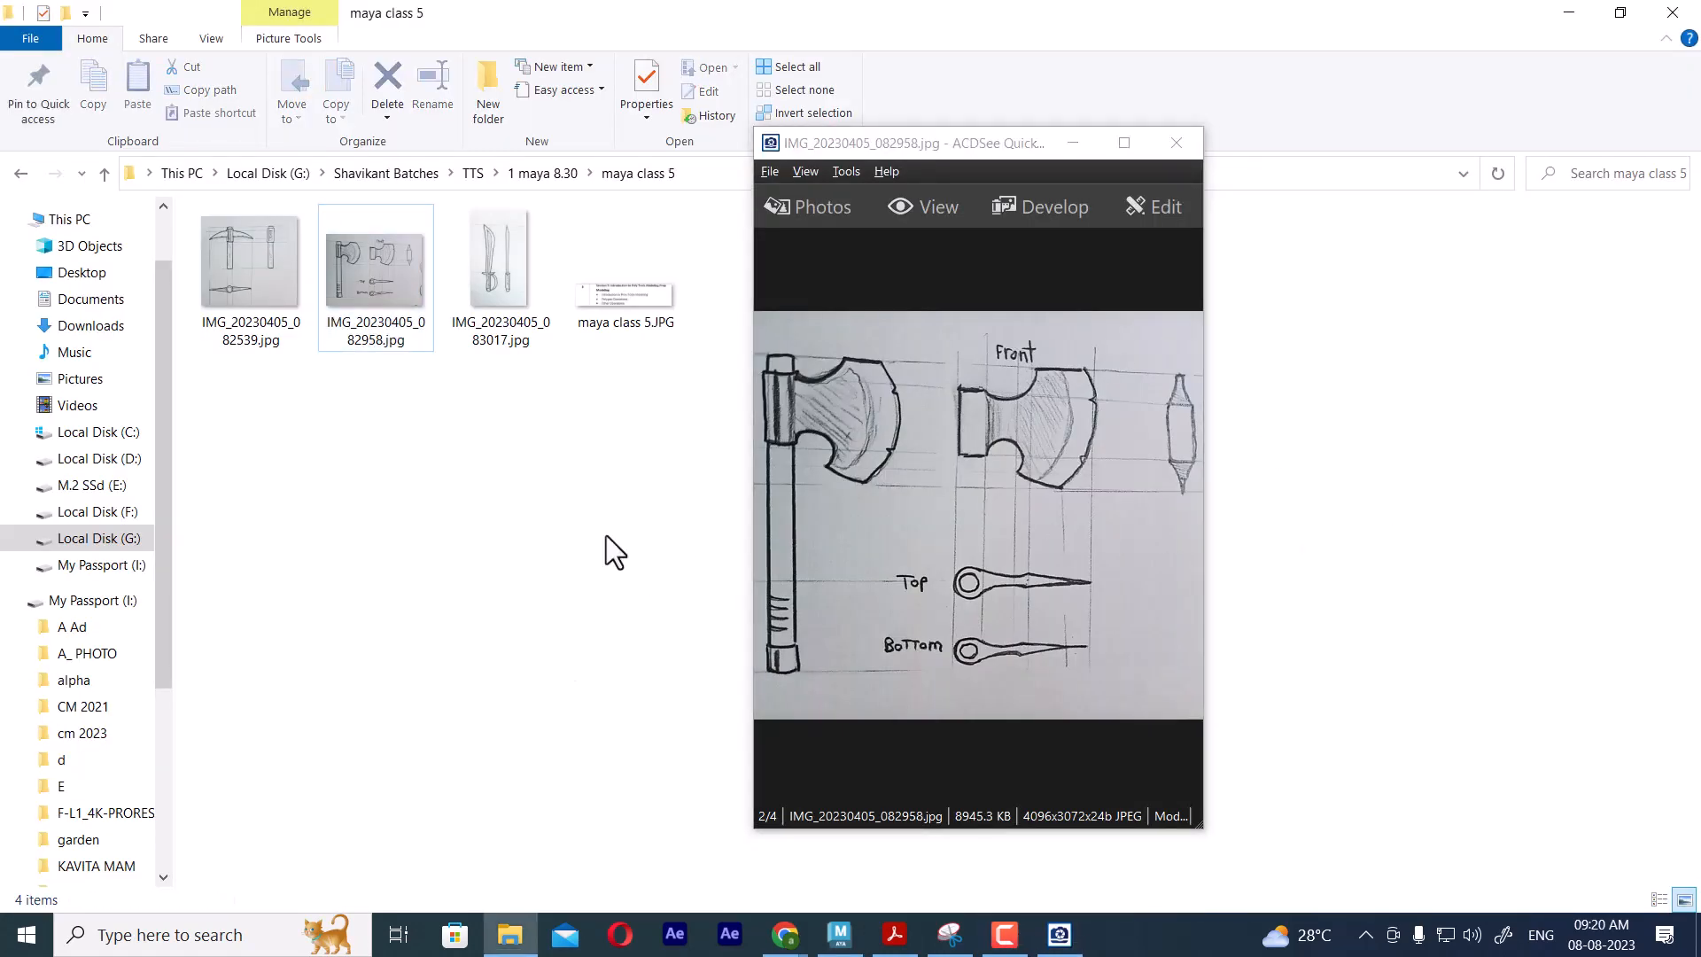
{"action": "left_click", "coordinate": [709, 170]}
{"action": "key", "text": "ctrl+c"}
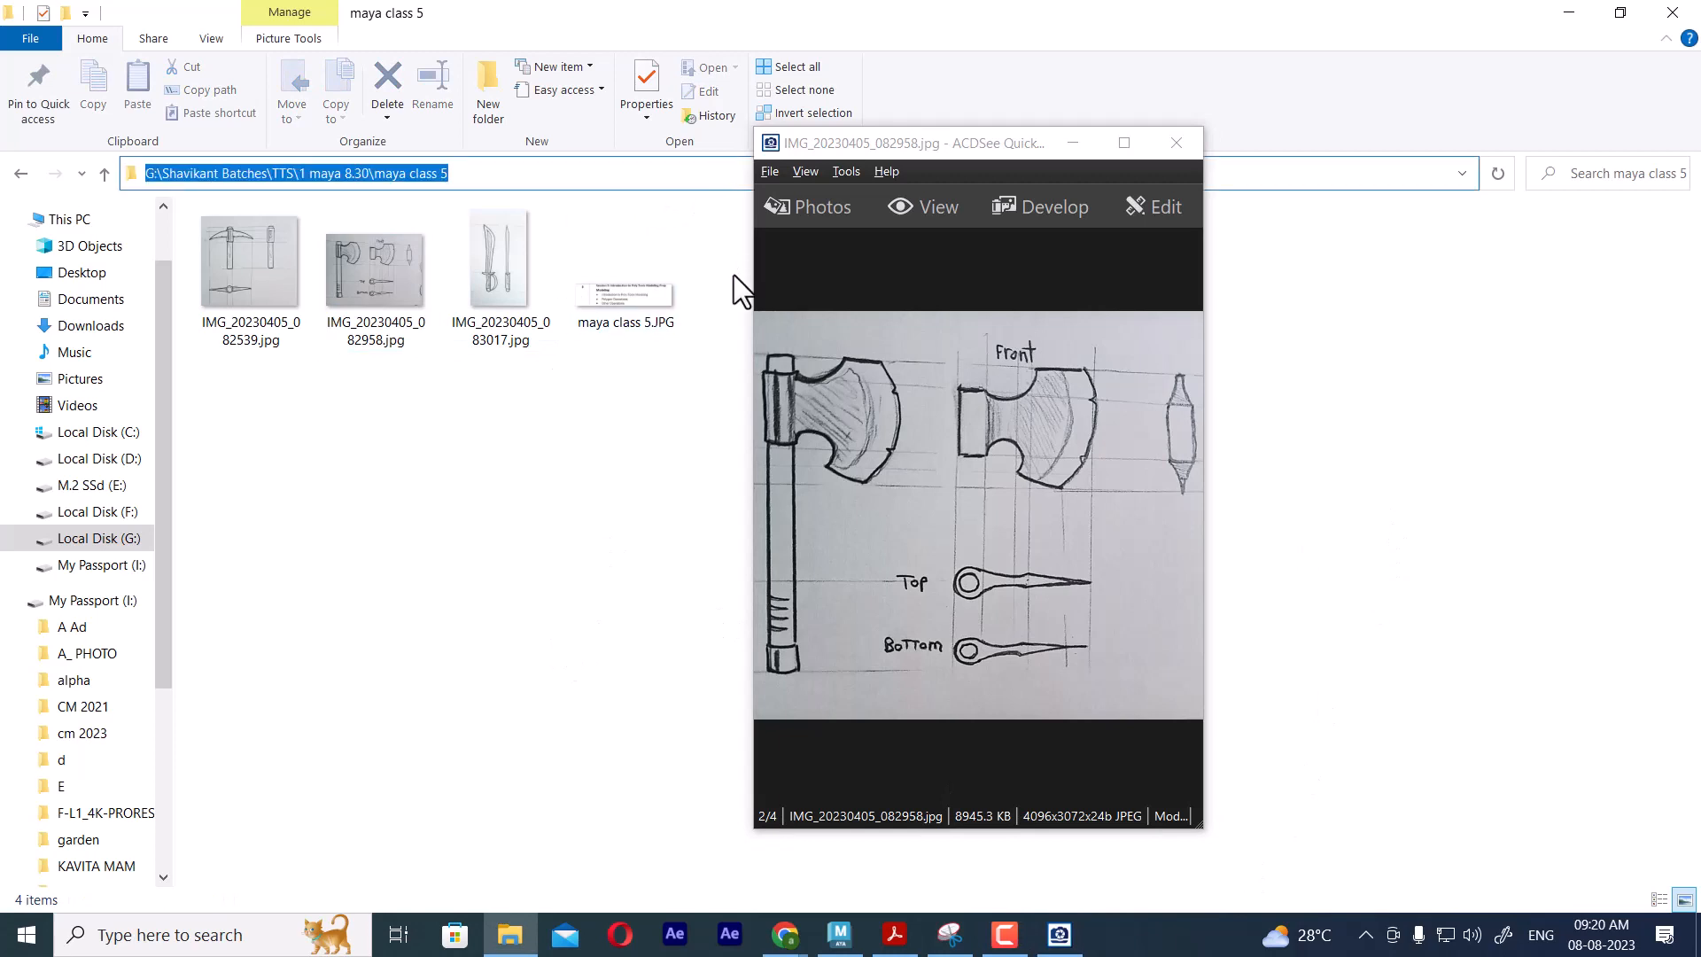
{"action": "left_click", "coordinate": [839, 934]}
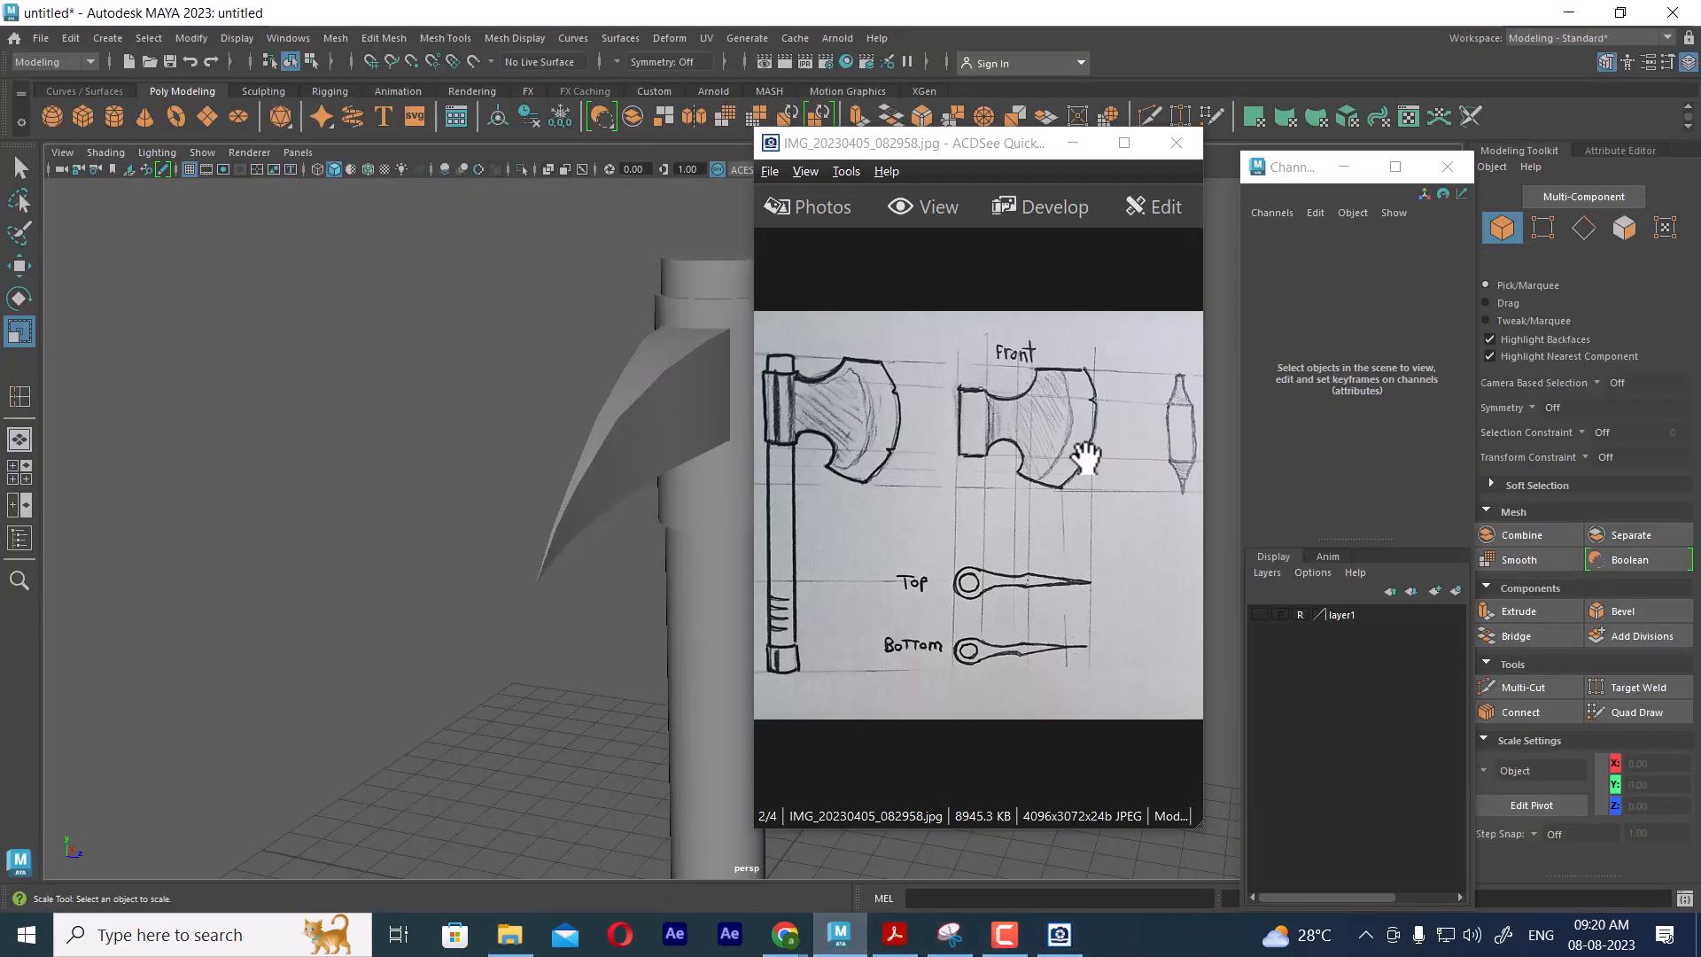
{"action": "left_click", "coordinate": [1073, 142]}
Show the whole pickaxe in the front view and make layer1 with its reference sketch visible
{"action": "key", "text": "space"}
{"action": "left_click_drag", "start_coordinate": [888, 470], "coordinate": [891, 522]}
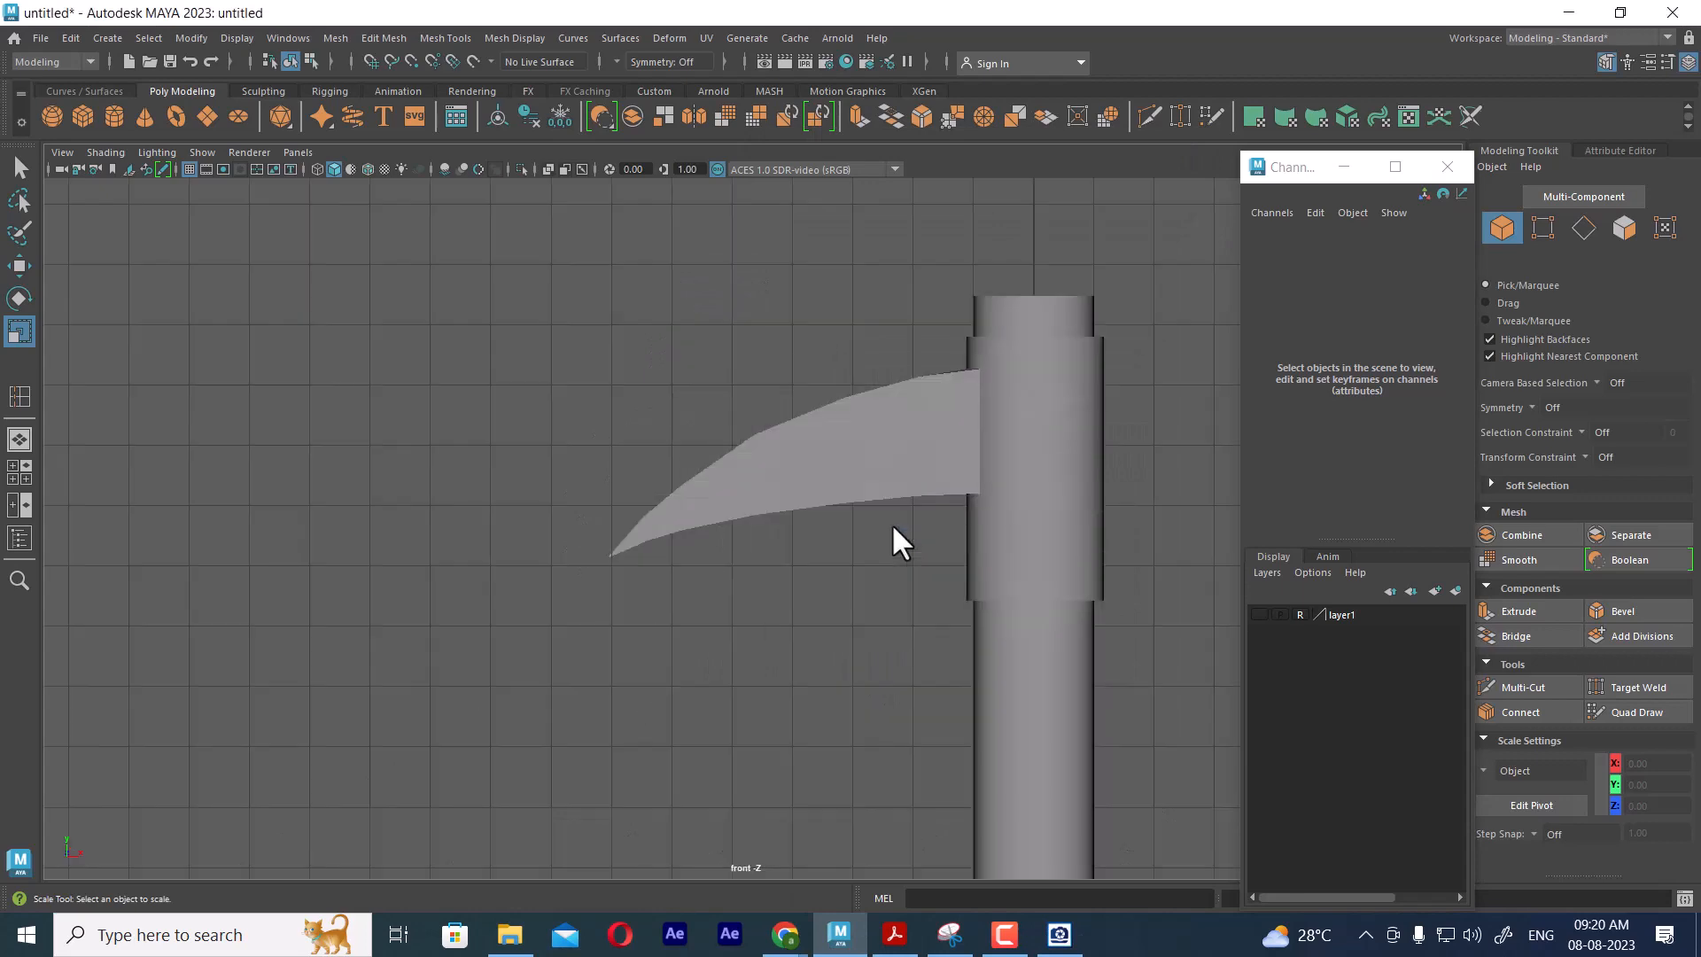
{"action": "scroll", "coordinate": [983, 593], "scroll_direction": "down", "scroll_amount": 5}
{"action": "middle_click_drag", "start_coordinate": [871, 557], "coordinate": [679, 394], "text": "alt"}
{"action": "scroll", "coordinate": [875, 500], "scroll_direction": "down", "scroll_amount": 2}
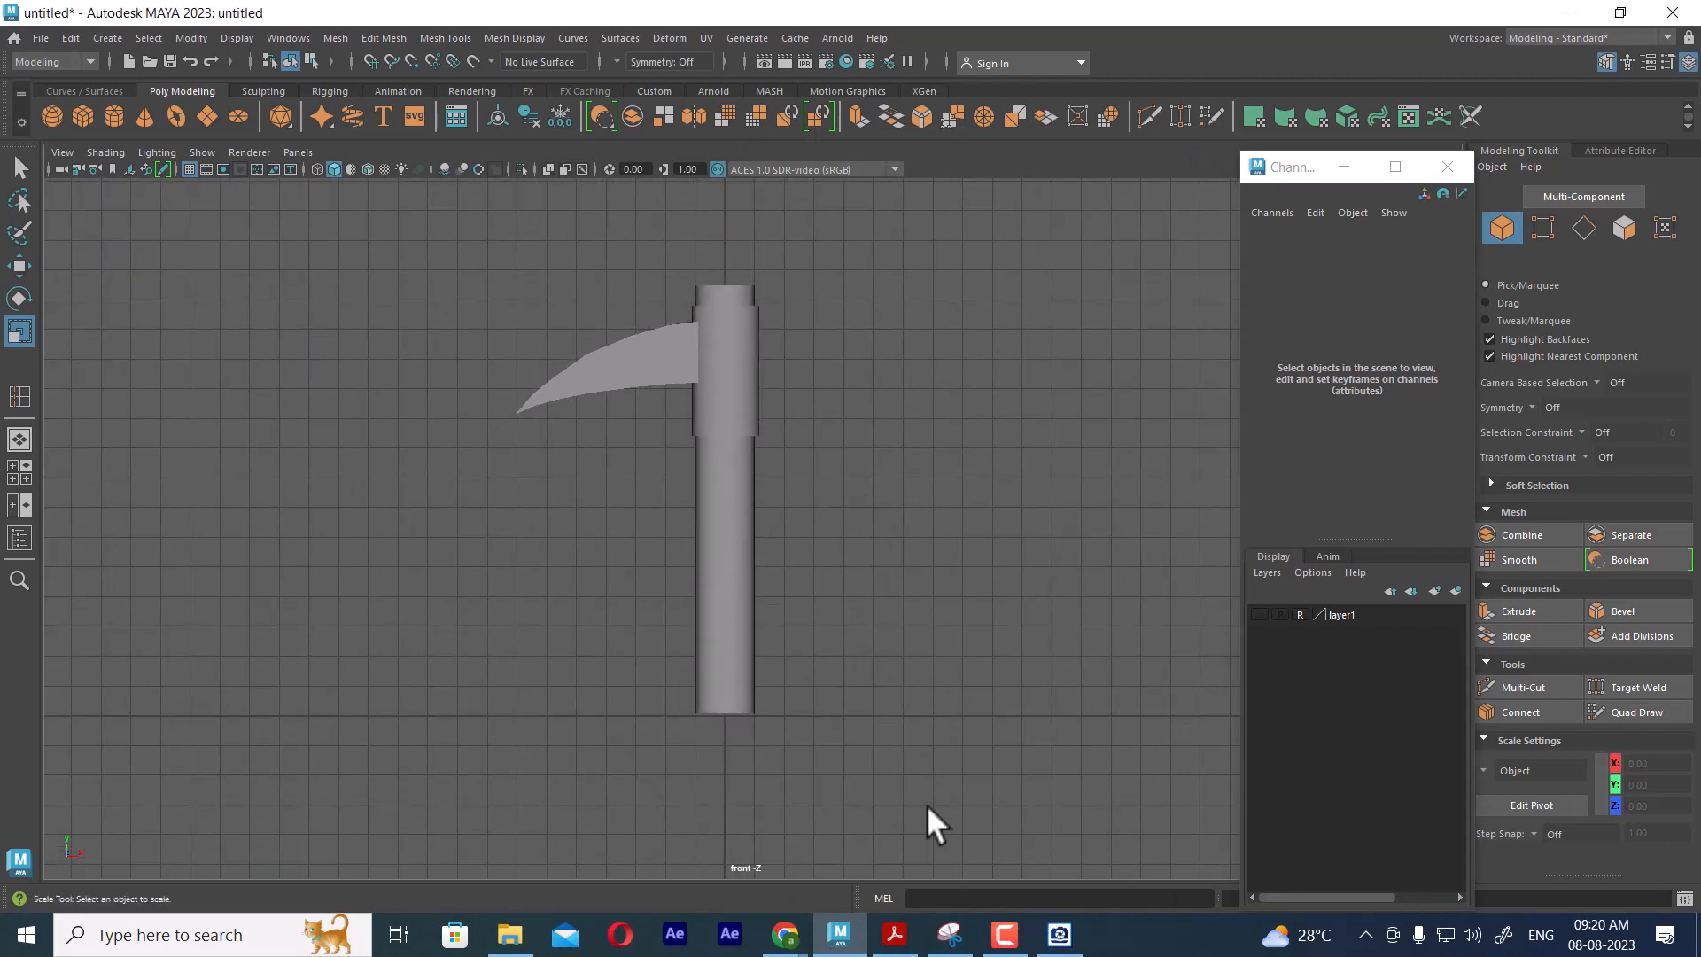
{"action": "left_click", "coordinate": [1259, 614]}
{"action": "mouse_move", "coordinate": [1086, 694]}
{"action": "right_mouse_down", "text": "alt"}
{"action": "mouse_move", "coordinate": [885, 463]}
{"action": "mouse_move", "coordinate": [117, 265]}
{"action": "right_mouse_up", "text": "alt"}
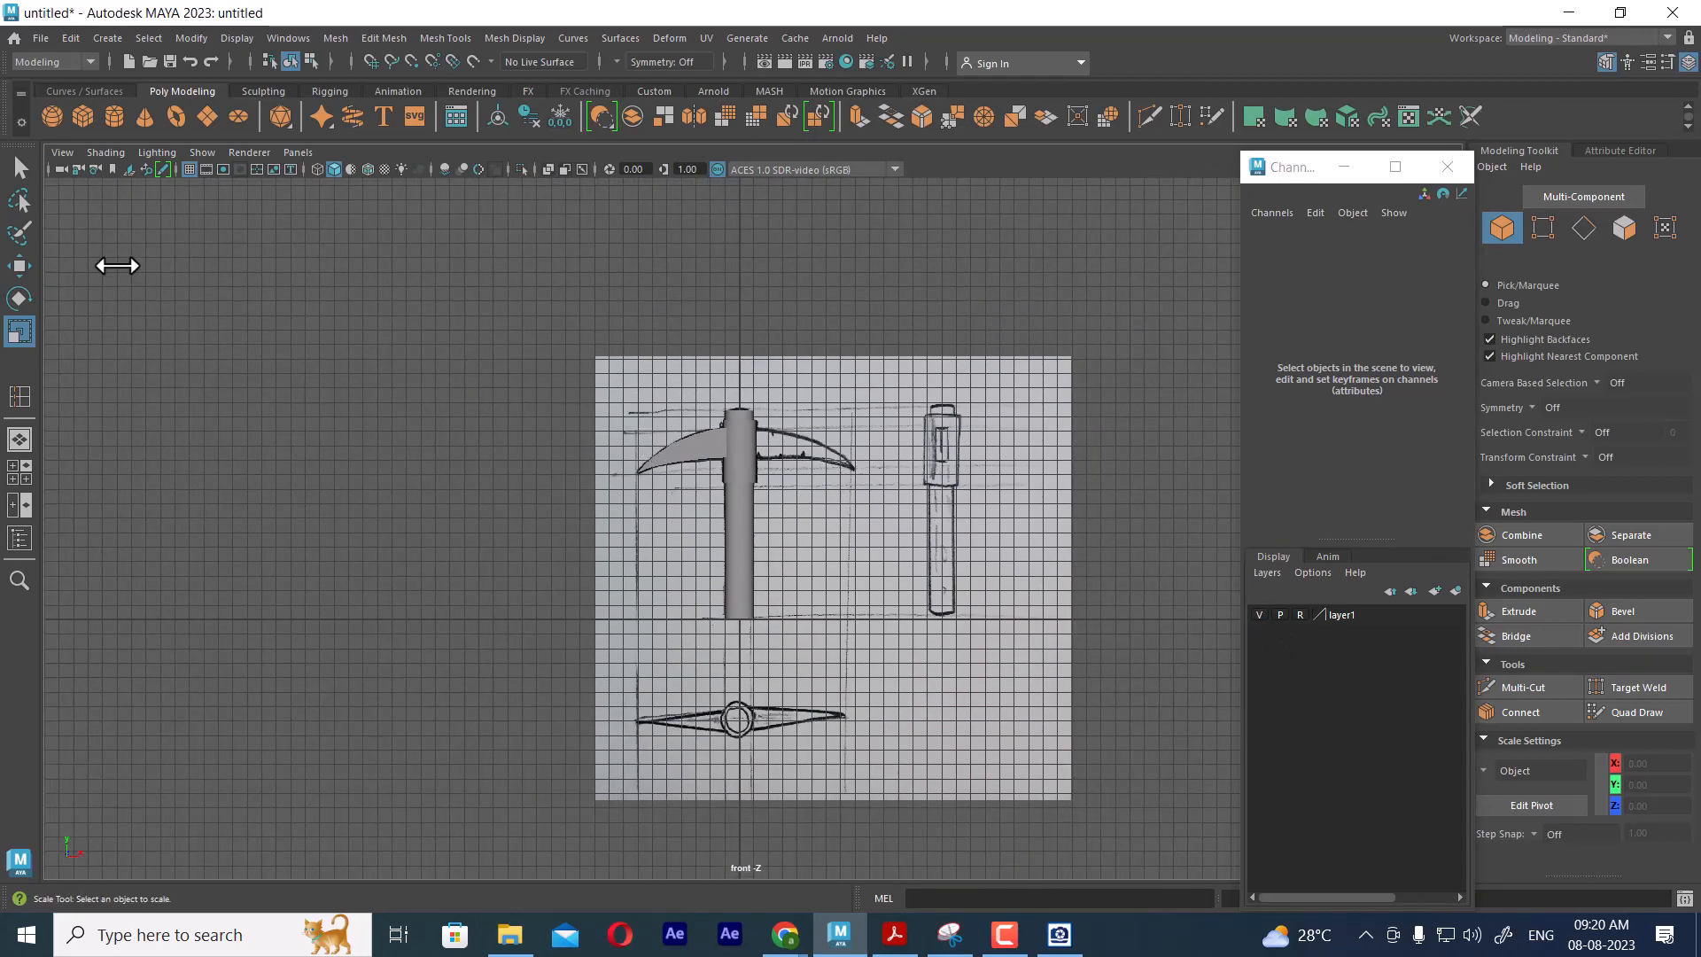
Import IMG_20230405_082958.jpg from the copied folder path as an image plane in the front view
{"action": "left_click", "coordinate": [61, 153]}
{"action": "mouse_move", "coordinate": [179, 548]}
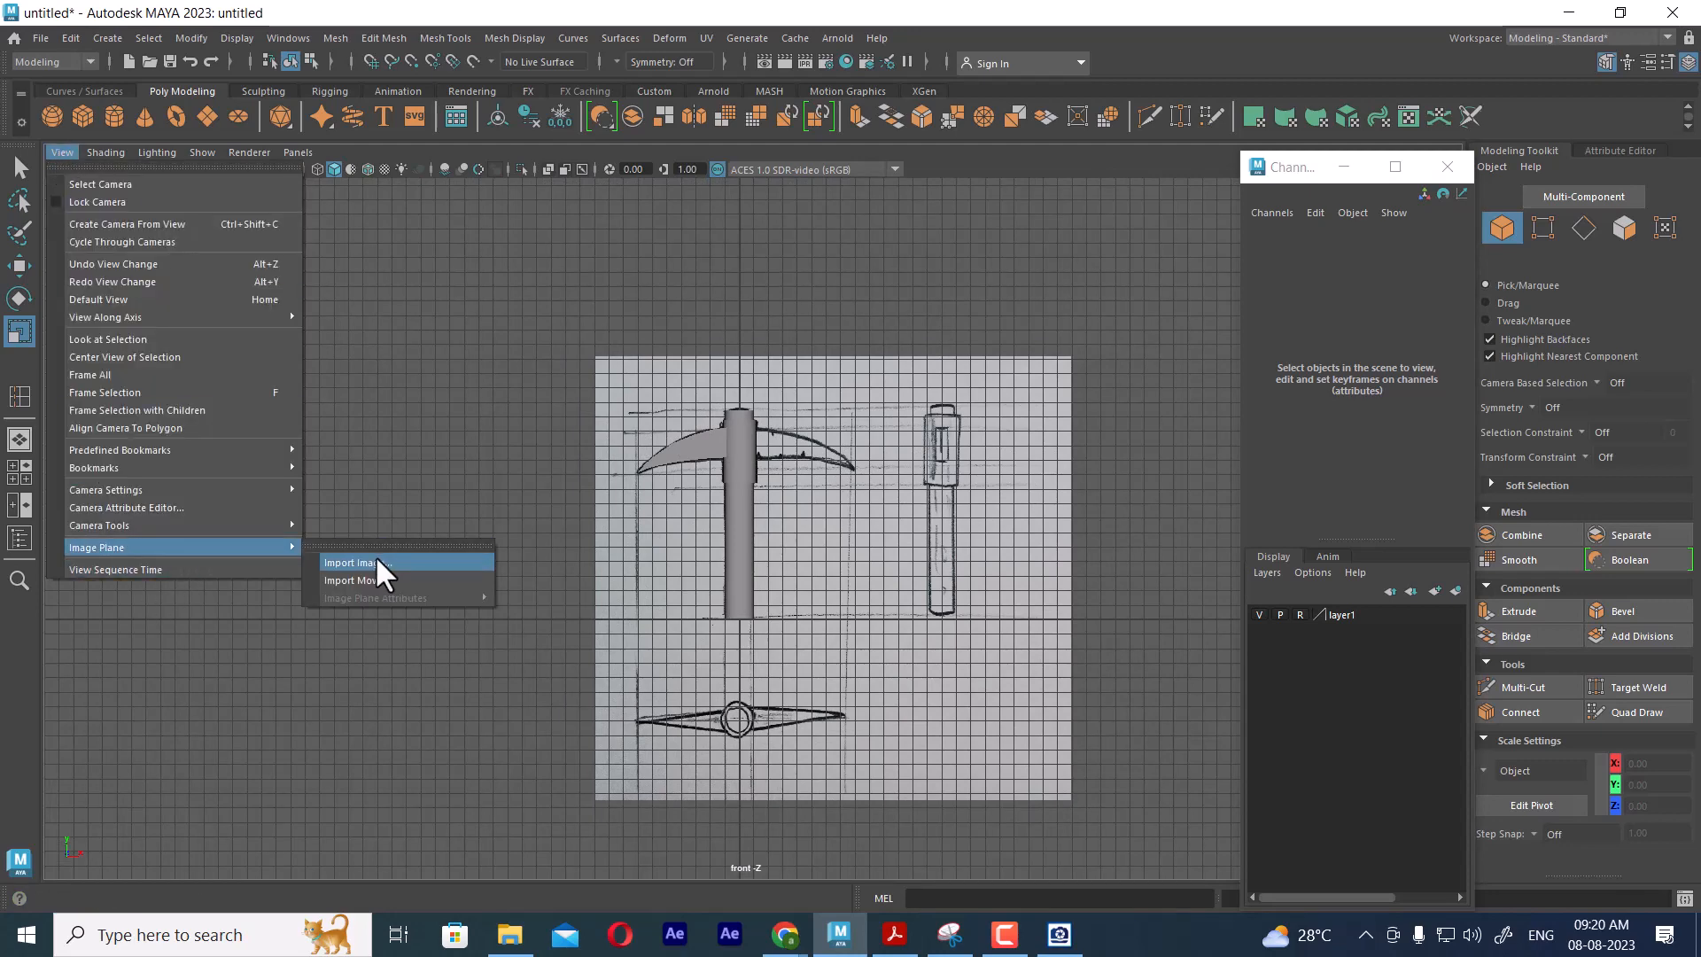
{"action": "left_click", "coordinate": [375, 555]}
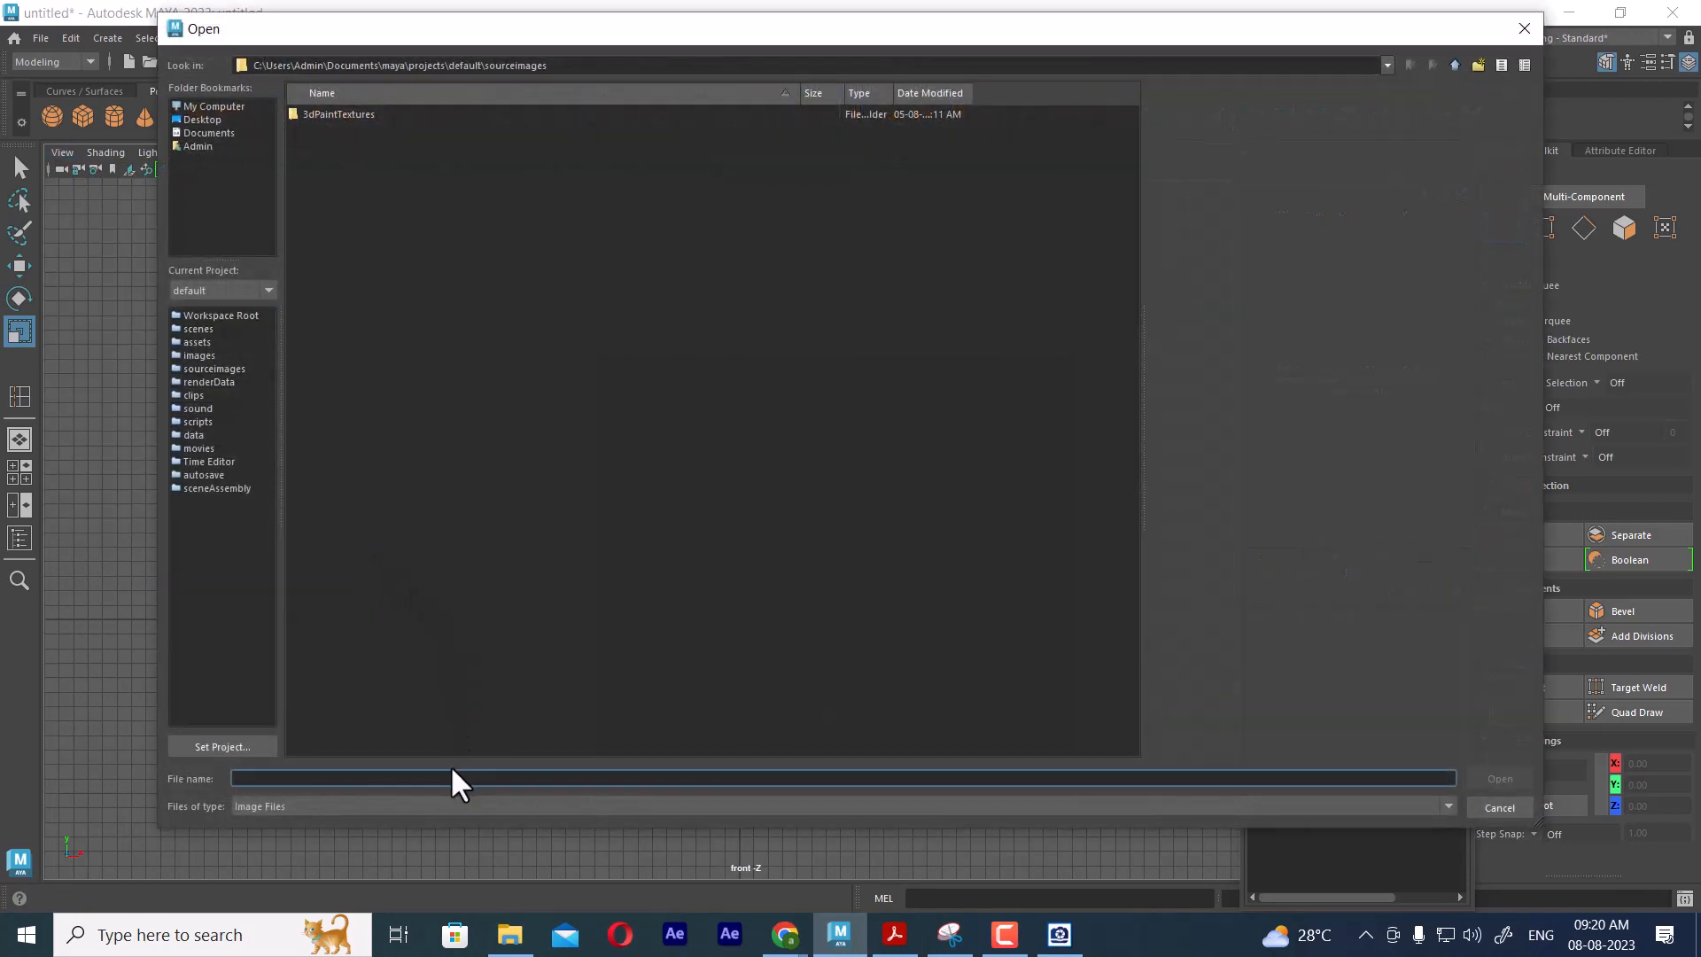
{"action": "key", "text": "ctrl+v"}
{"action": "key", "text": "Return"}
{"action": "left_click", "coordinate": [375, 142]}
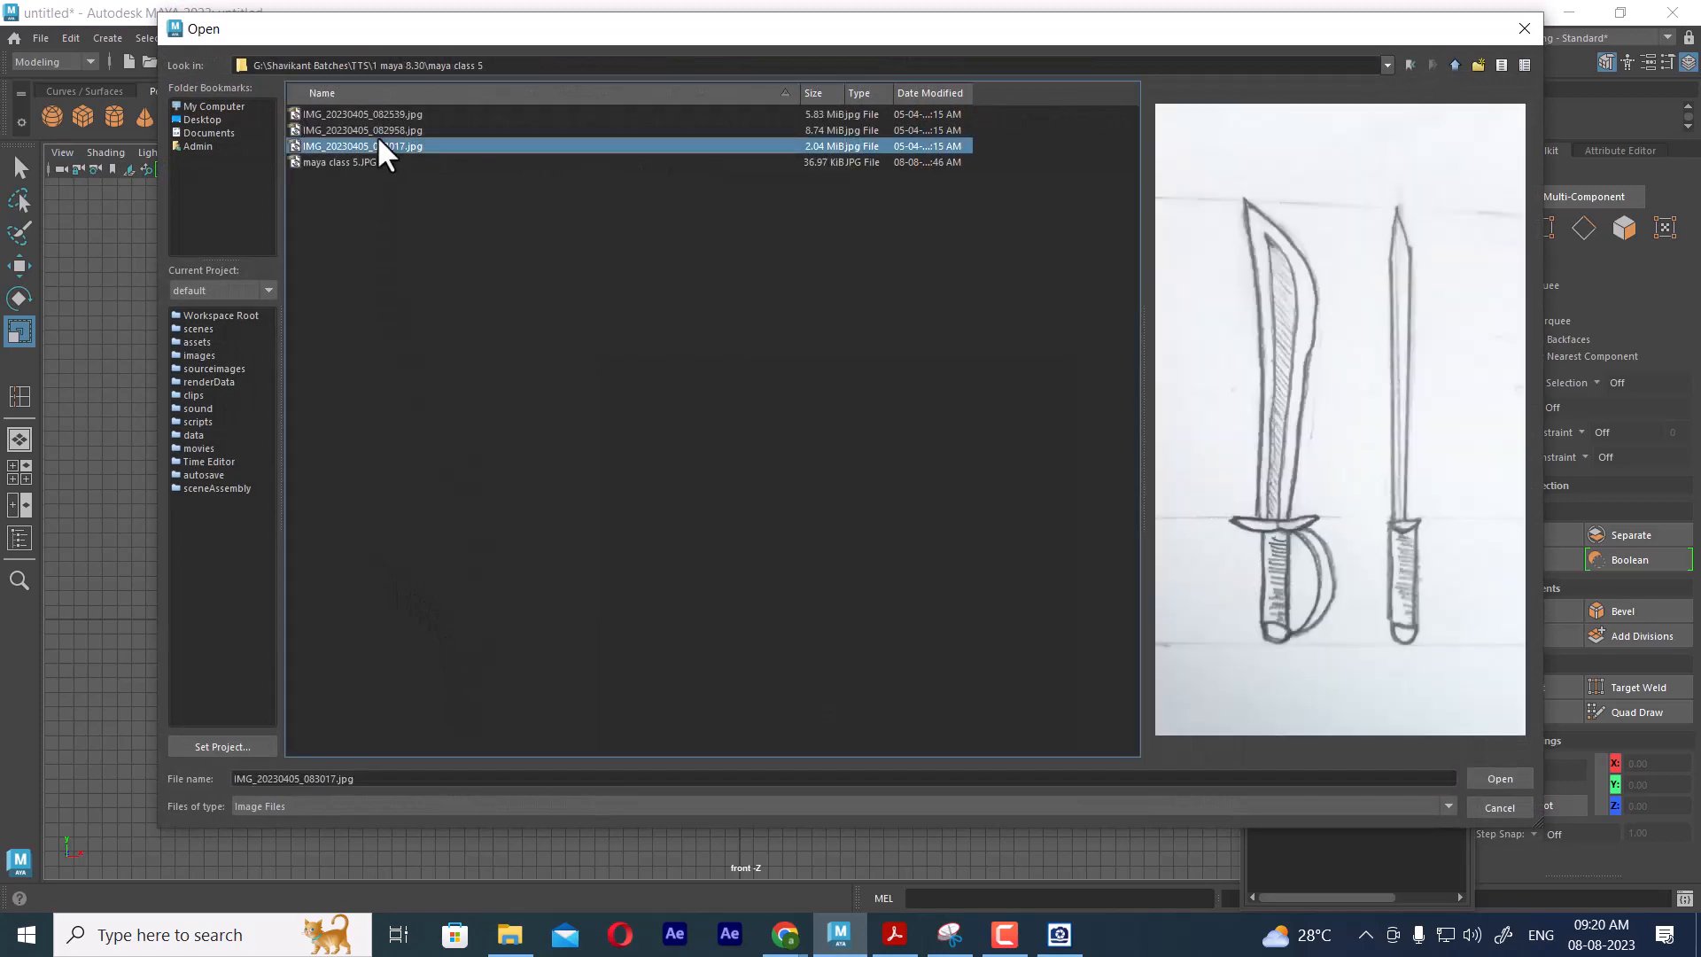
{"action": "left_click", "coordinate": [376, 129]}
{"action": "double_click", "coordinate": [375, 129]}
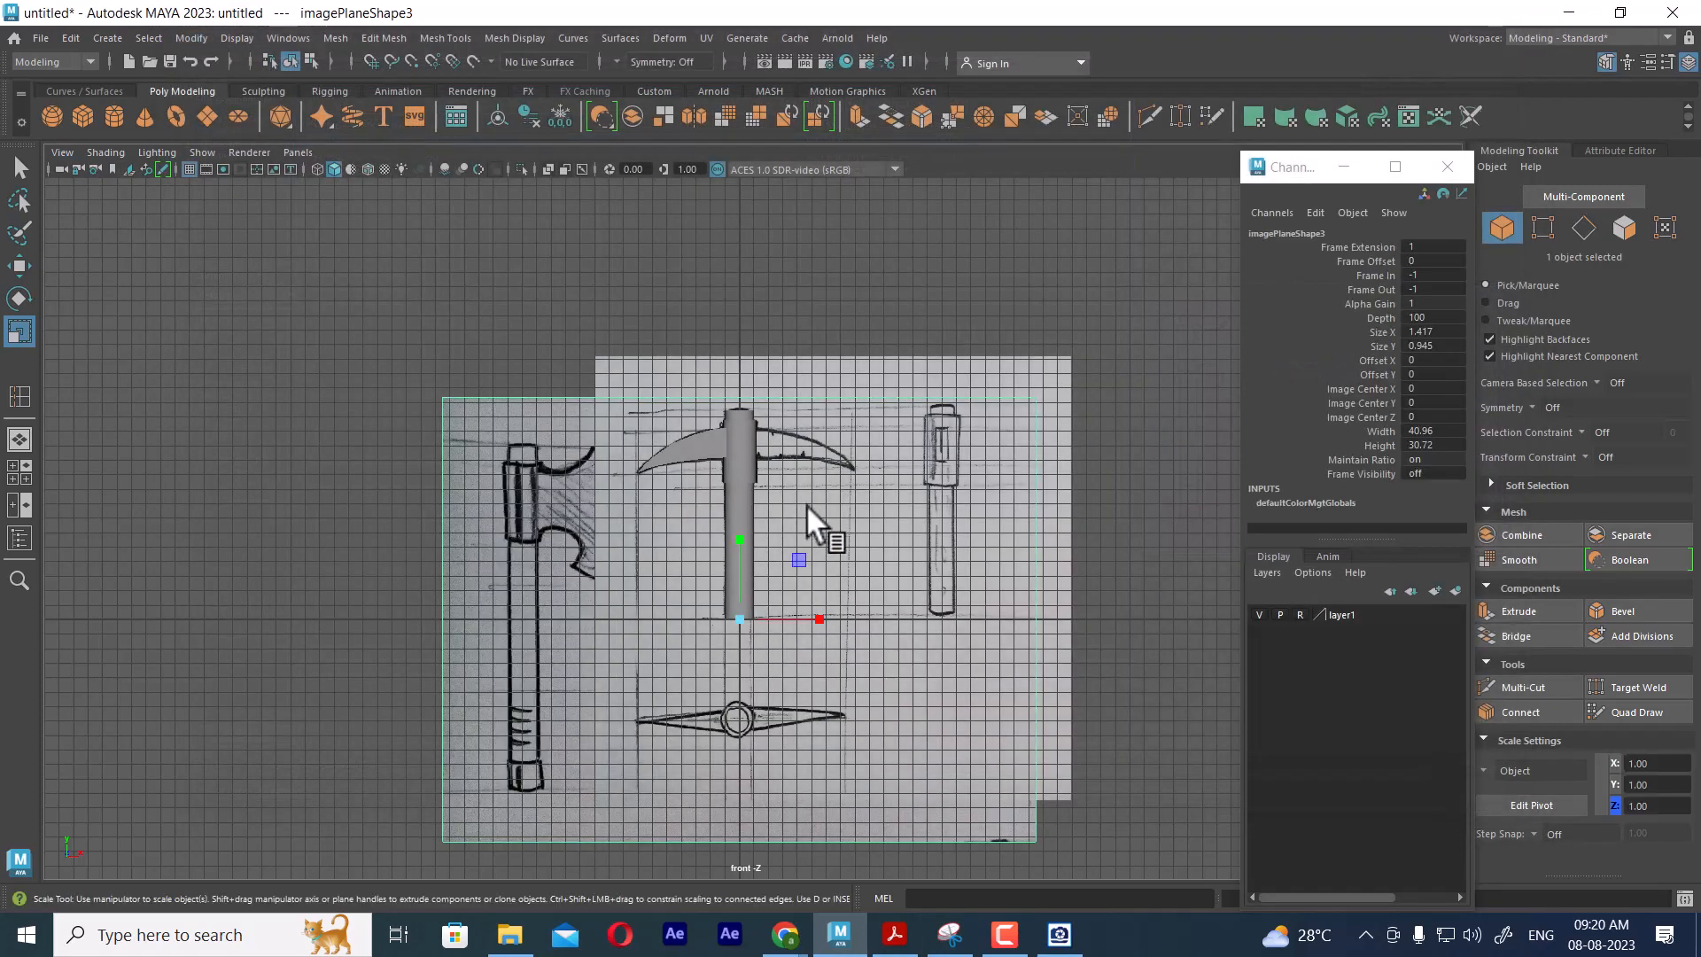
Move the axe image plane beside the pickaxe sketch to about X -31 and raise it to about Y 11.4
{"action": "left_click_drag", "start_coordinate": [756, 540], "coordinate": [444, 478]}
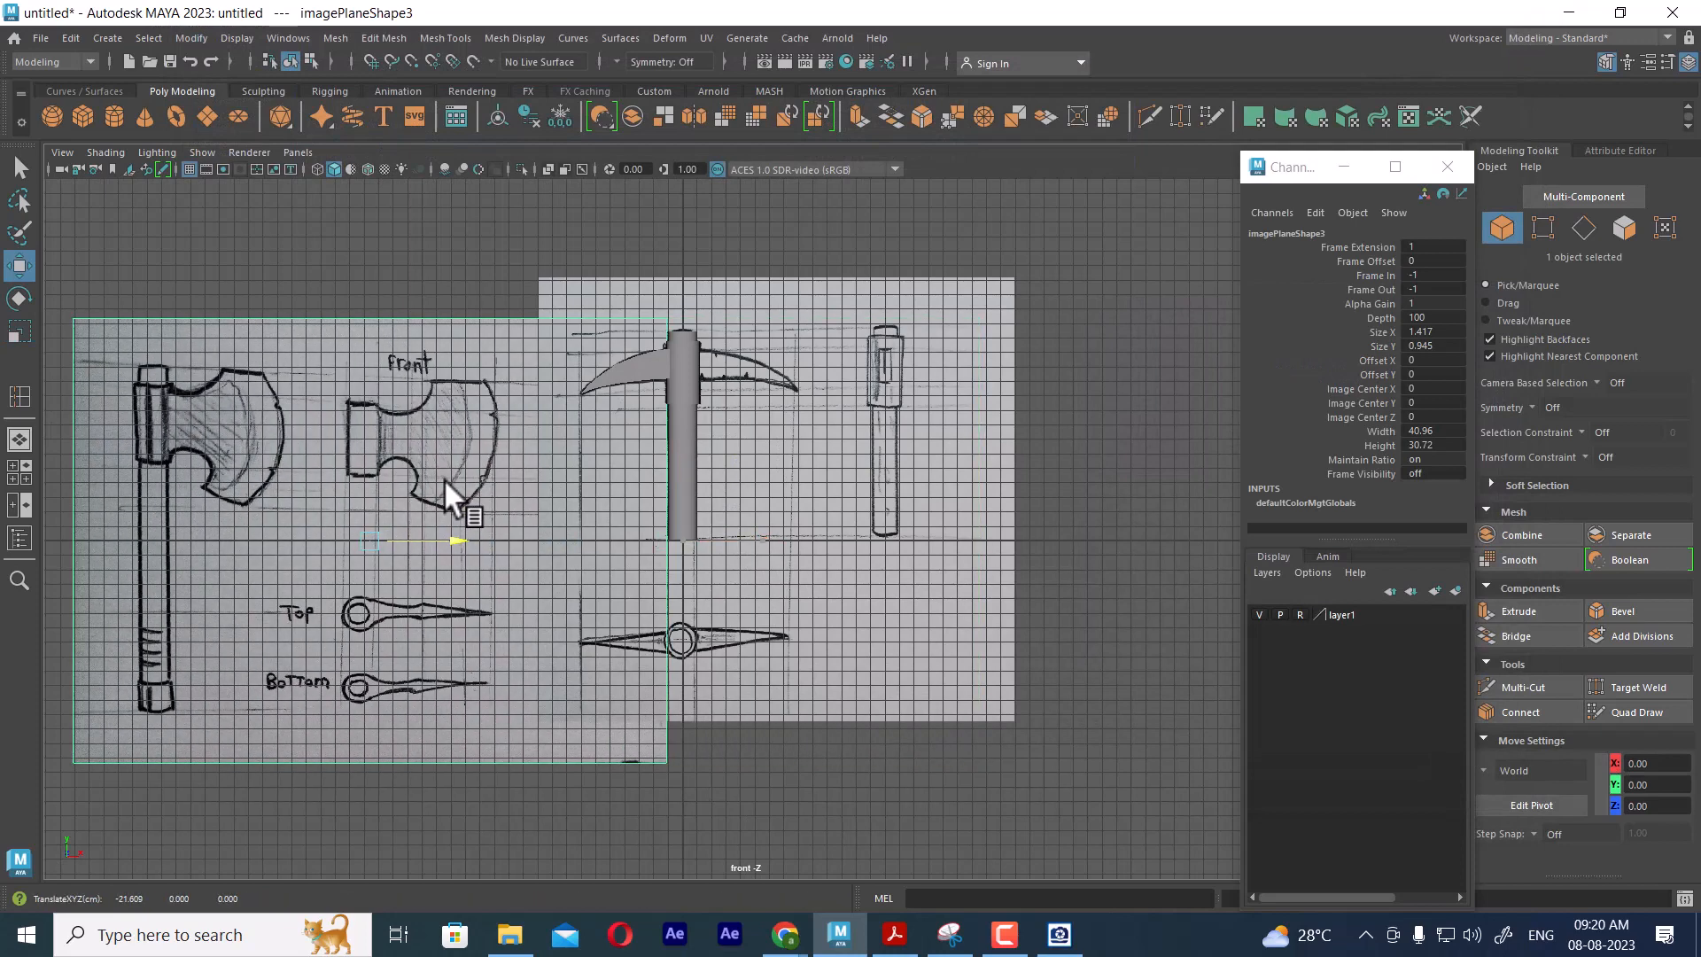
{"action": "middle_click_drag", "start_coordinate": [443, 478], "coordinate": [767, 375], "text": "alt"}
{"action": "scroll", "coordinate": [768, 375], "scroll_direction": "up", "scroll_amount": 2}
{"action": "left_click_drag", "start_coordinate": [776, 459], "coordinate": [624, 454]}
{"action": "middle_click_drag", "start_coordinate": [590, 386], "coordinate": [613, 506], "text": "alt"}
{"action": "left_click_drag", "start_coordinate": [613, 507], "coordinate": [586, 310]}
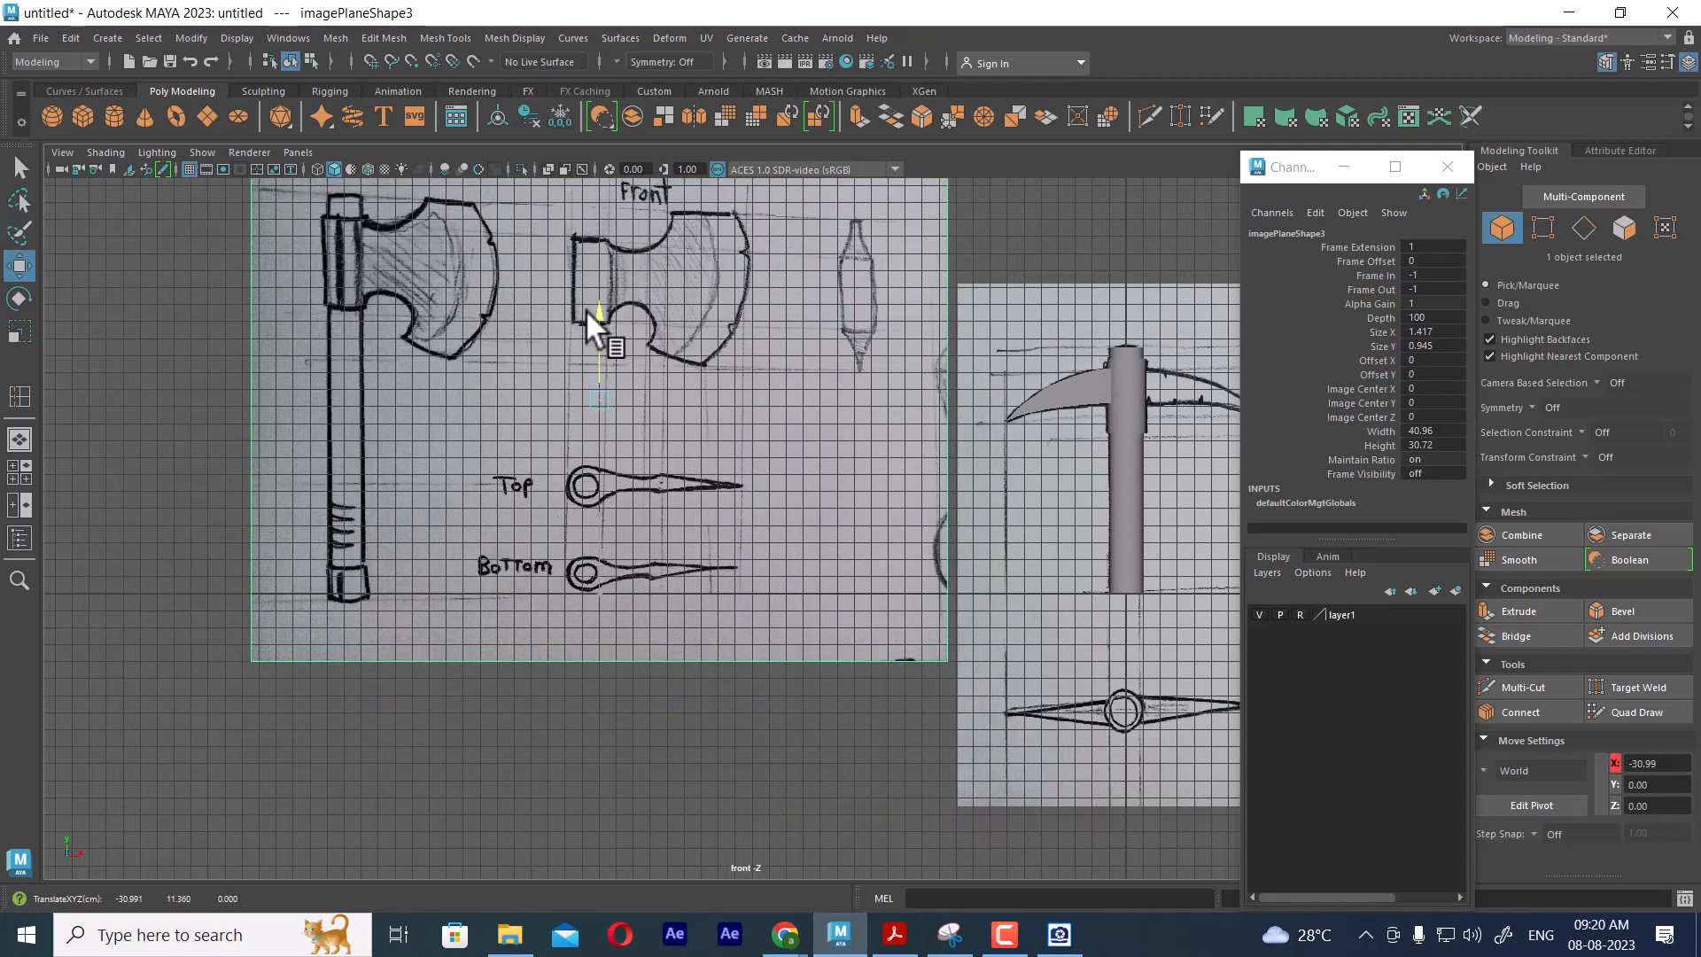
{"action": "middle_click_drag", "start_coordinate": [628, 243], "coordinate": [551, 556], "text": "alt"}
{"action": "scroll", "coordinate": [551, 556], "scroll_direction": "up", "scroll_amount": 2}
{"action": "left_click", "coordinate": [1040, 444]}
Create a polygon cylinder and place it on the Front axe head's cutting edge, at about X -23.5, Y 19.5
{"action": "middle_click_drag", "start_coordinate": [672, 577], "coordinate": [807, 368], "text": "alt"}
{"action": "scroll", "coordinate": [1054, 375], "scroll_direction": "up", "scroll_amount": 1}
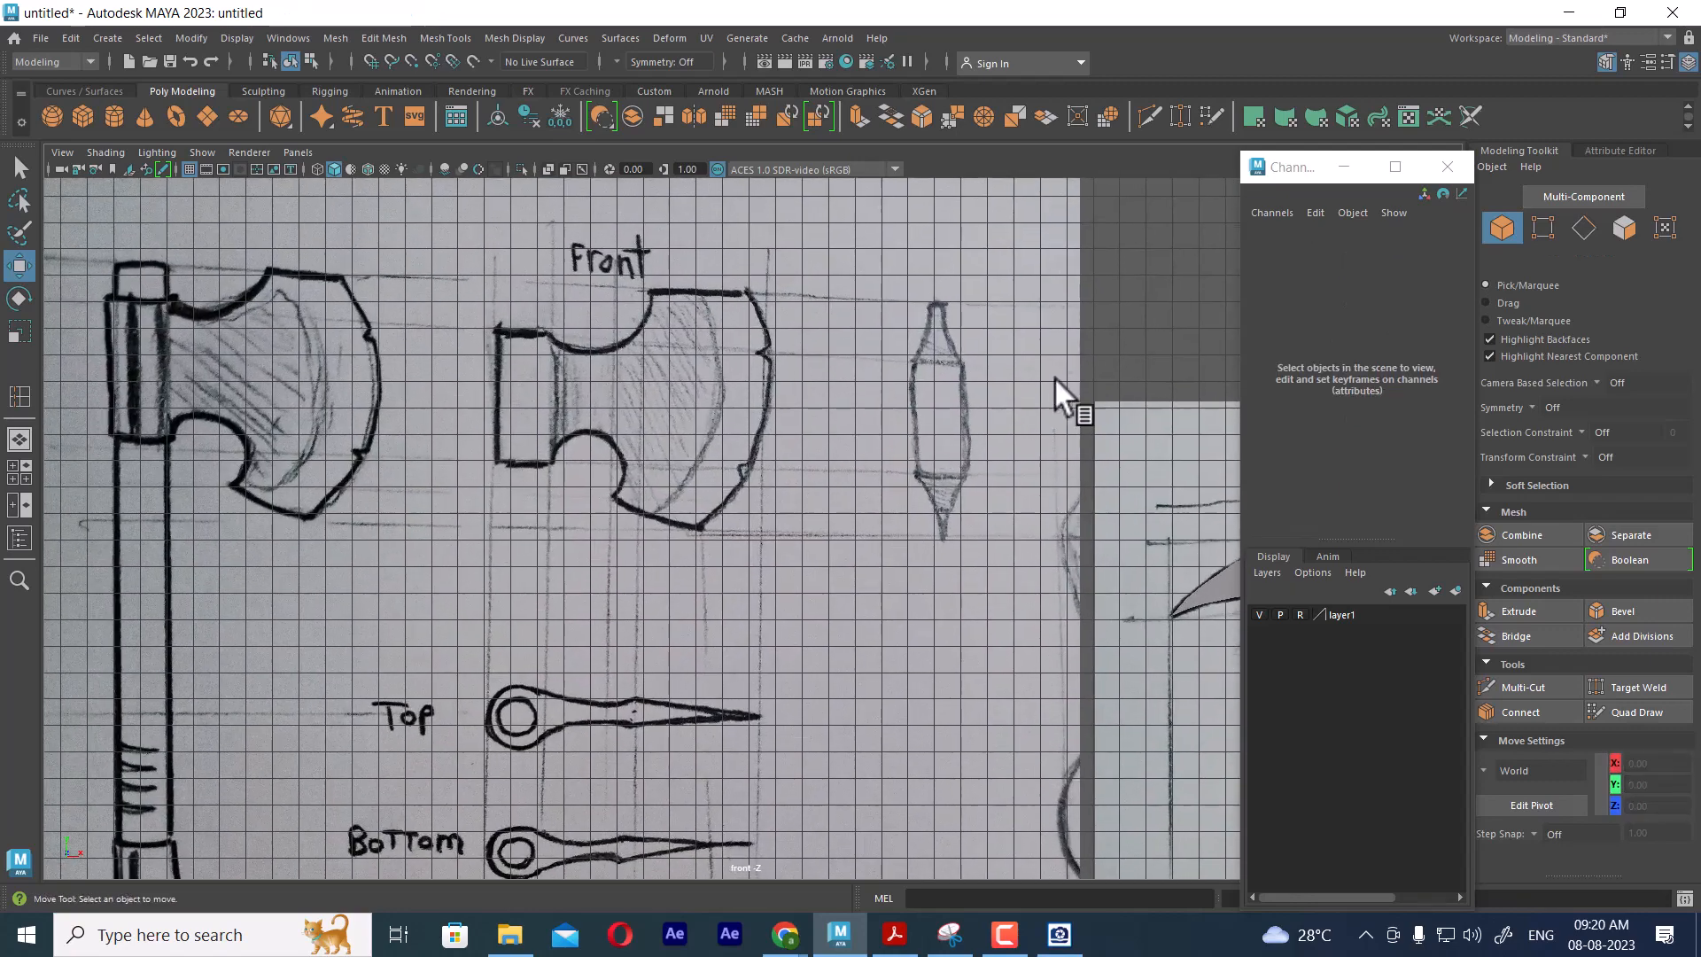
{"action": "left_click", "coordinate": [1447, 166]}
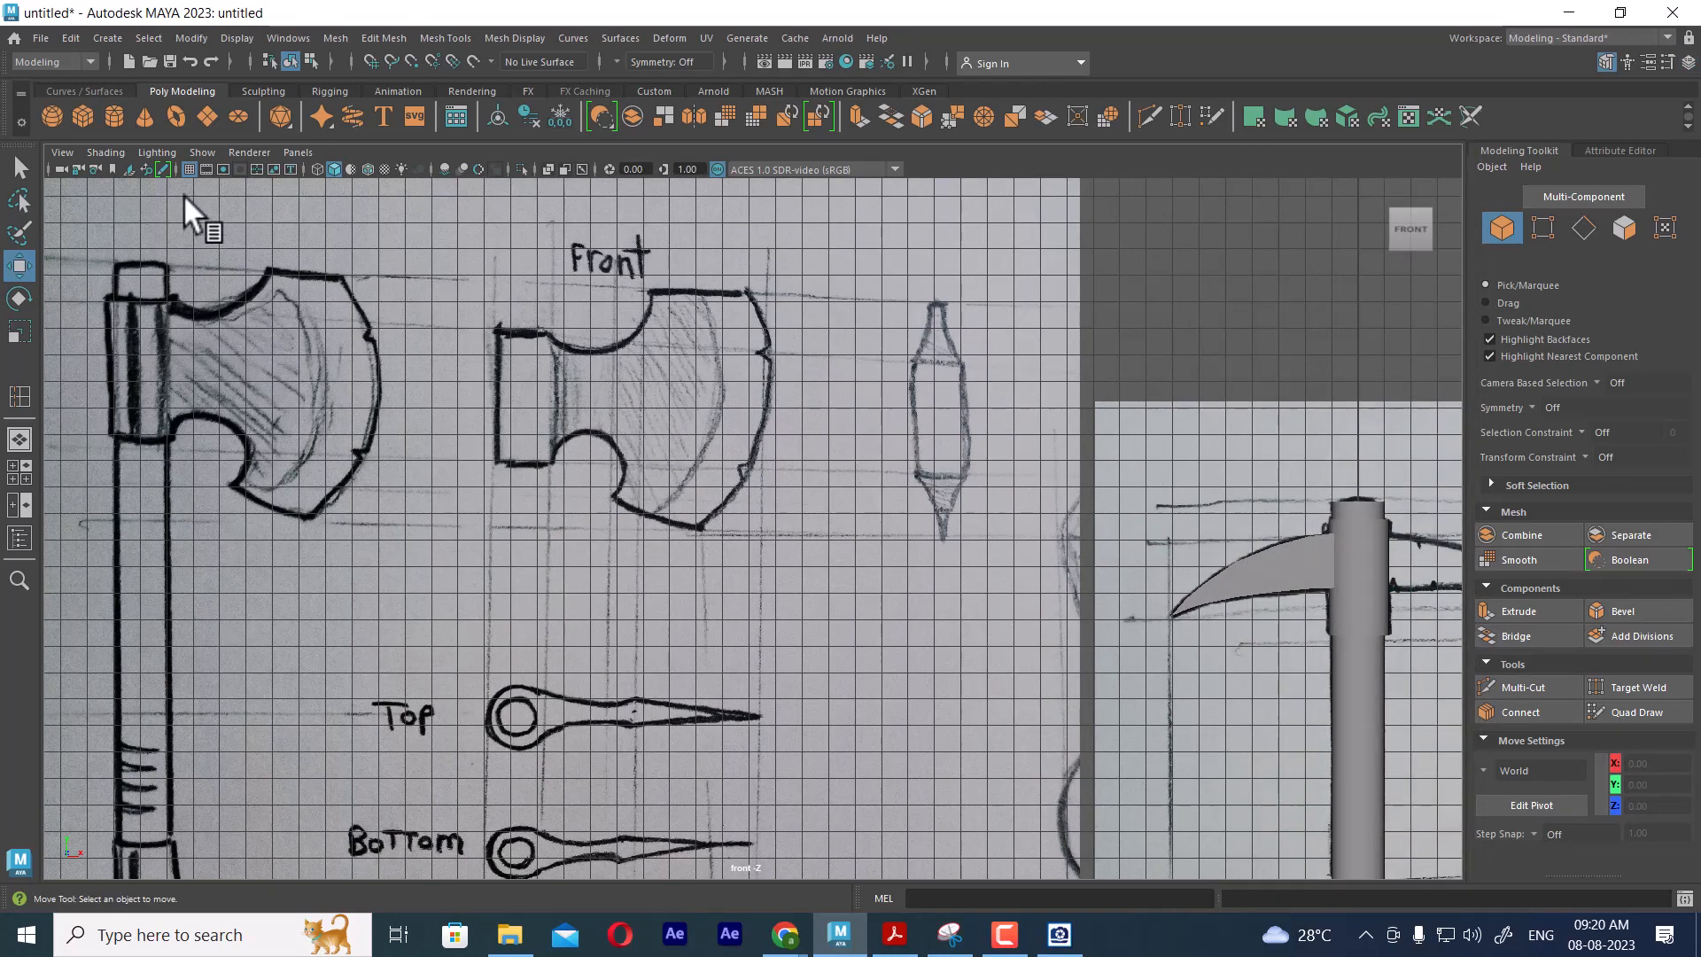
{"action": "left_click", "coordinate": [106, 36]}
{"action": "mouse_move", "coordinate": [248, 85]}
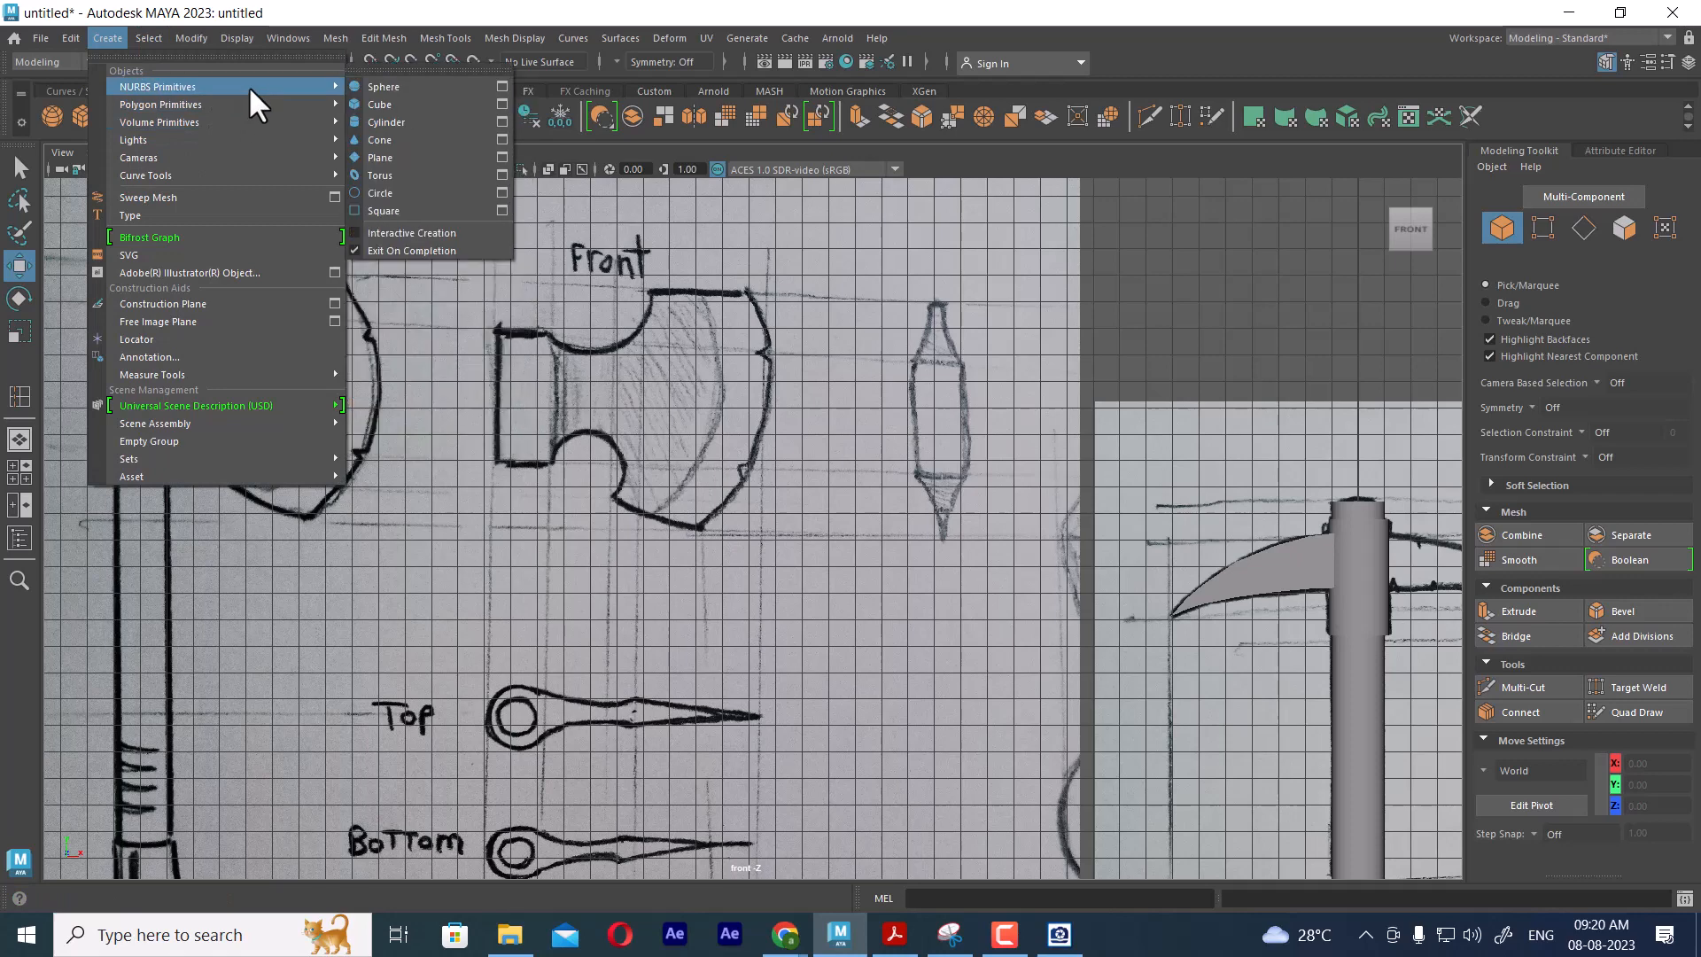
{"action": "left_click", "coordinate": [411, 80]}
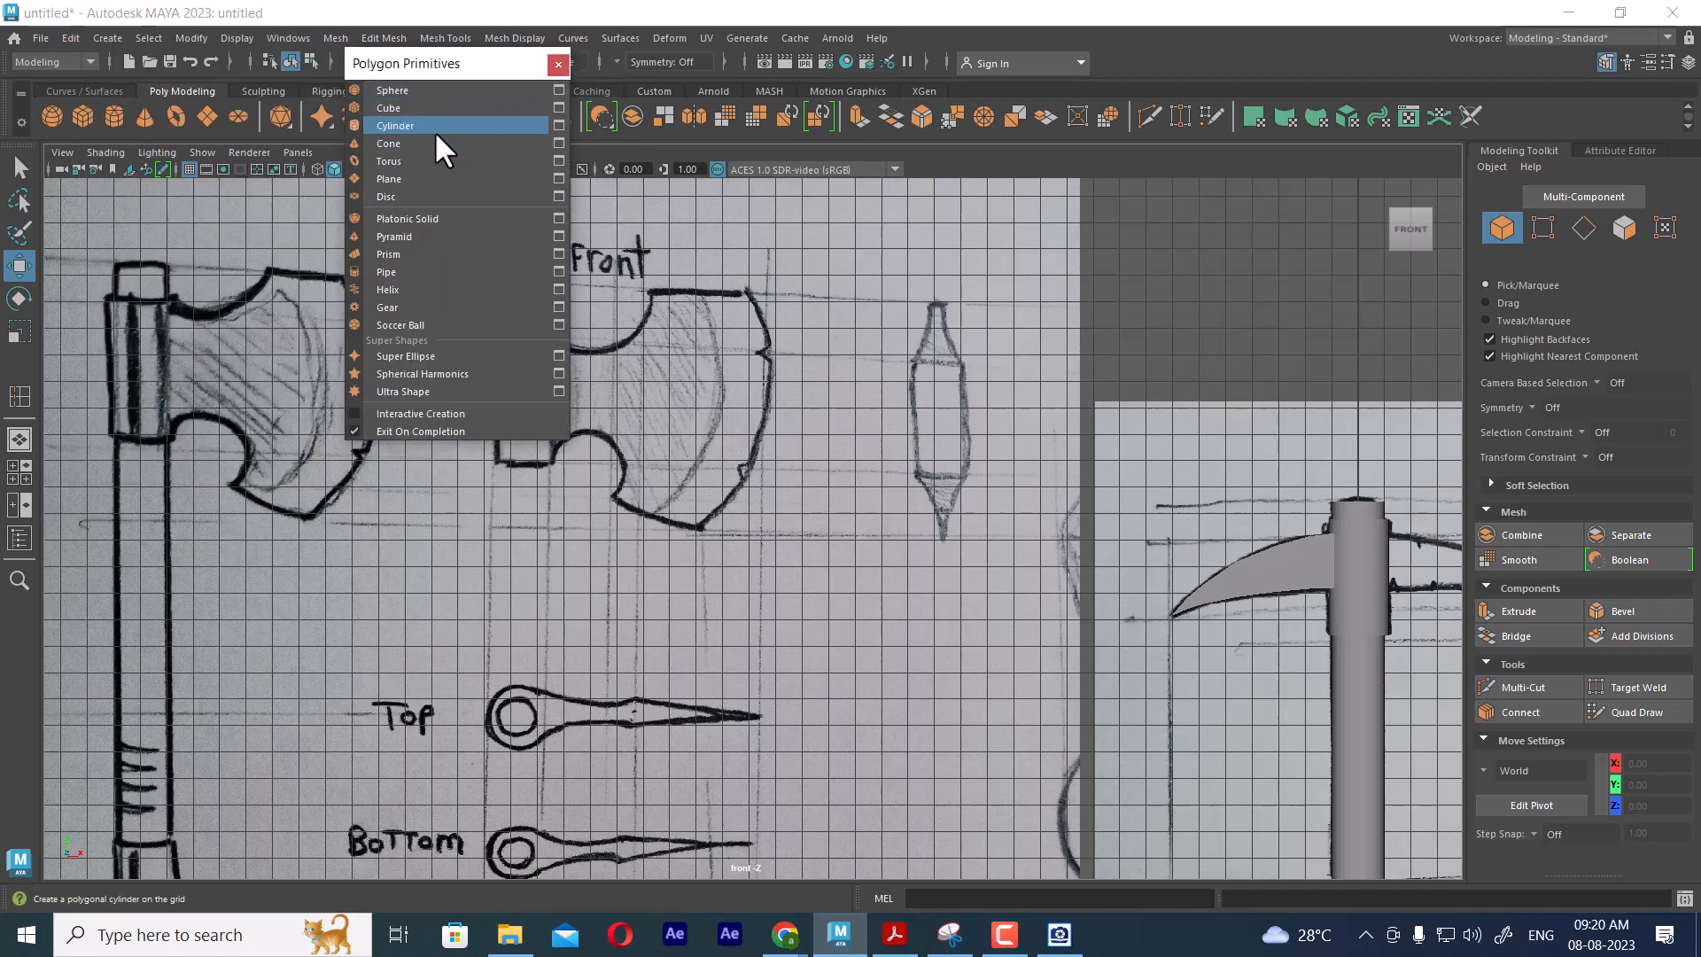
{"action": "left_click", "coordinate": [435, 132]}
{"action": "scroll", "coordinate": [1028, 578], "scroll_direction": "down", "scroll_amount": 2}
{"action": "mouse_move", "coordinate": [1217, 801]}
{"action": "left_mouse_down"}
{"action": "mouse_move", "coordinate": [1013, 711]}
{"action": "mouse_move", "coordinate": [737, 405]}
{"action": "left_mouse_up"}
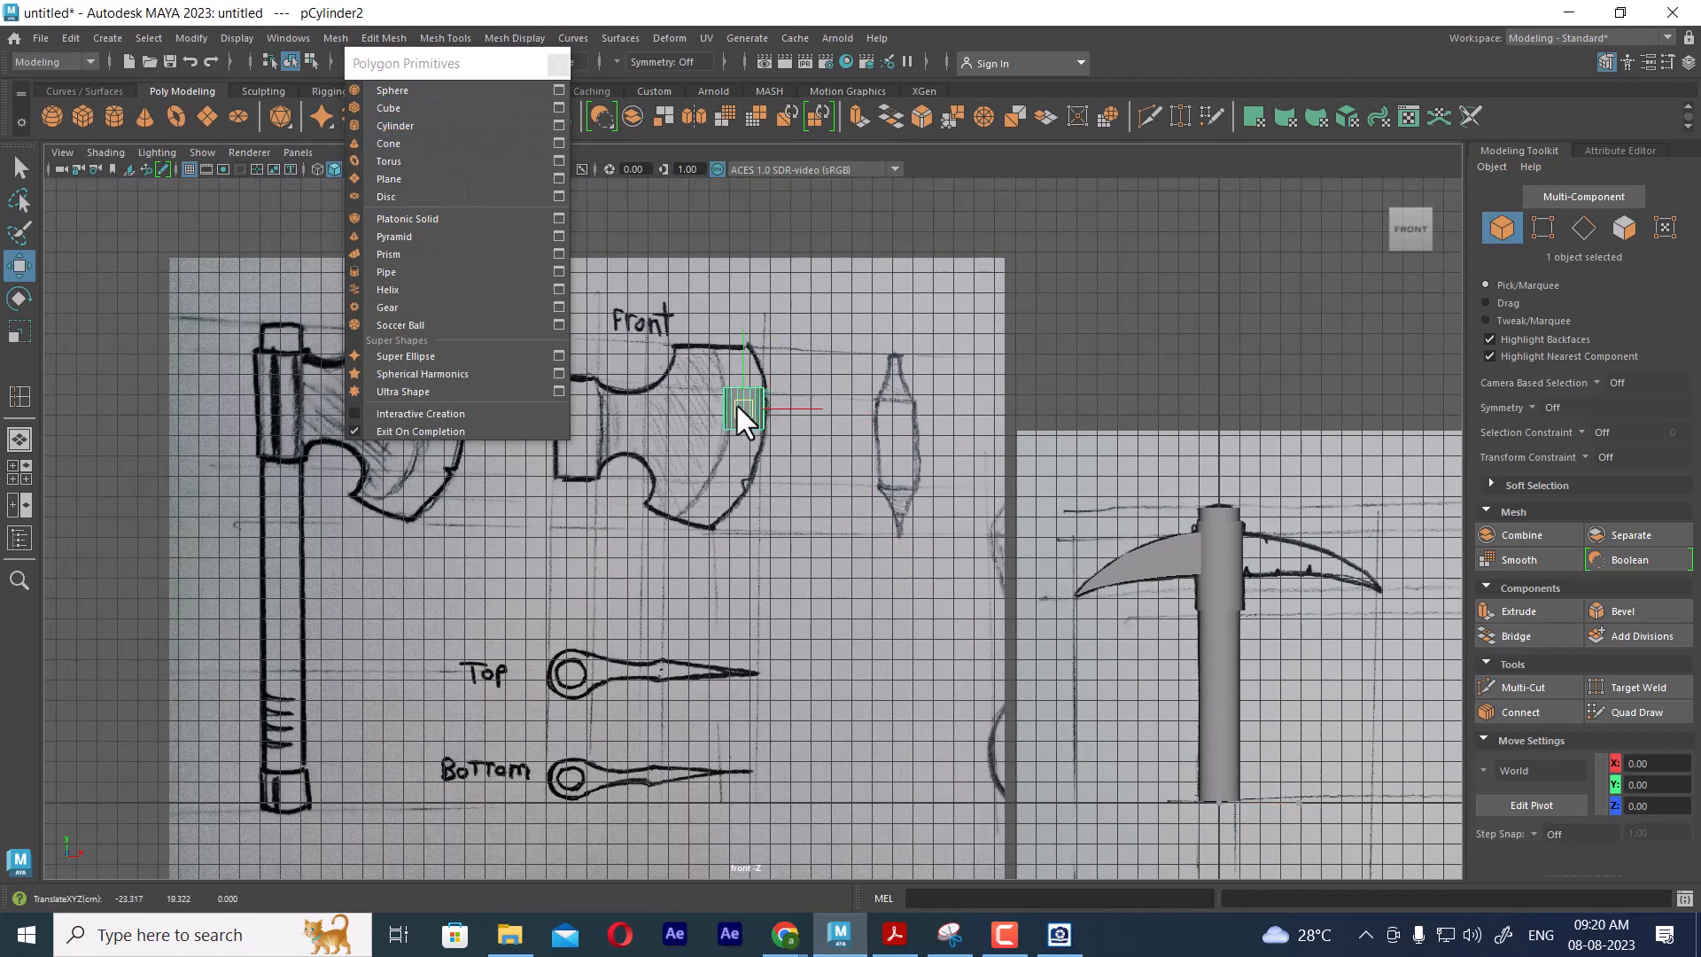
Rotate the cylinder 90 degrees about X so its round cap faces the front view
{"action": "scroll", "coordinate": [757, 448], "scroll_direction": "up", "scroll_amount": 2}
{"action": "middle_click_drag", "start_coordinate": [779, 505], "coordinate": [1018, 619], "text": "alt"}
{"action": "key", "text": "e"}
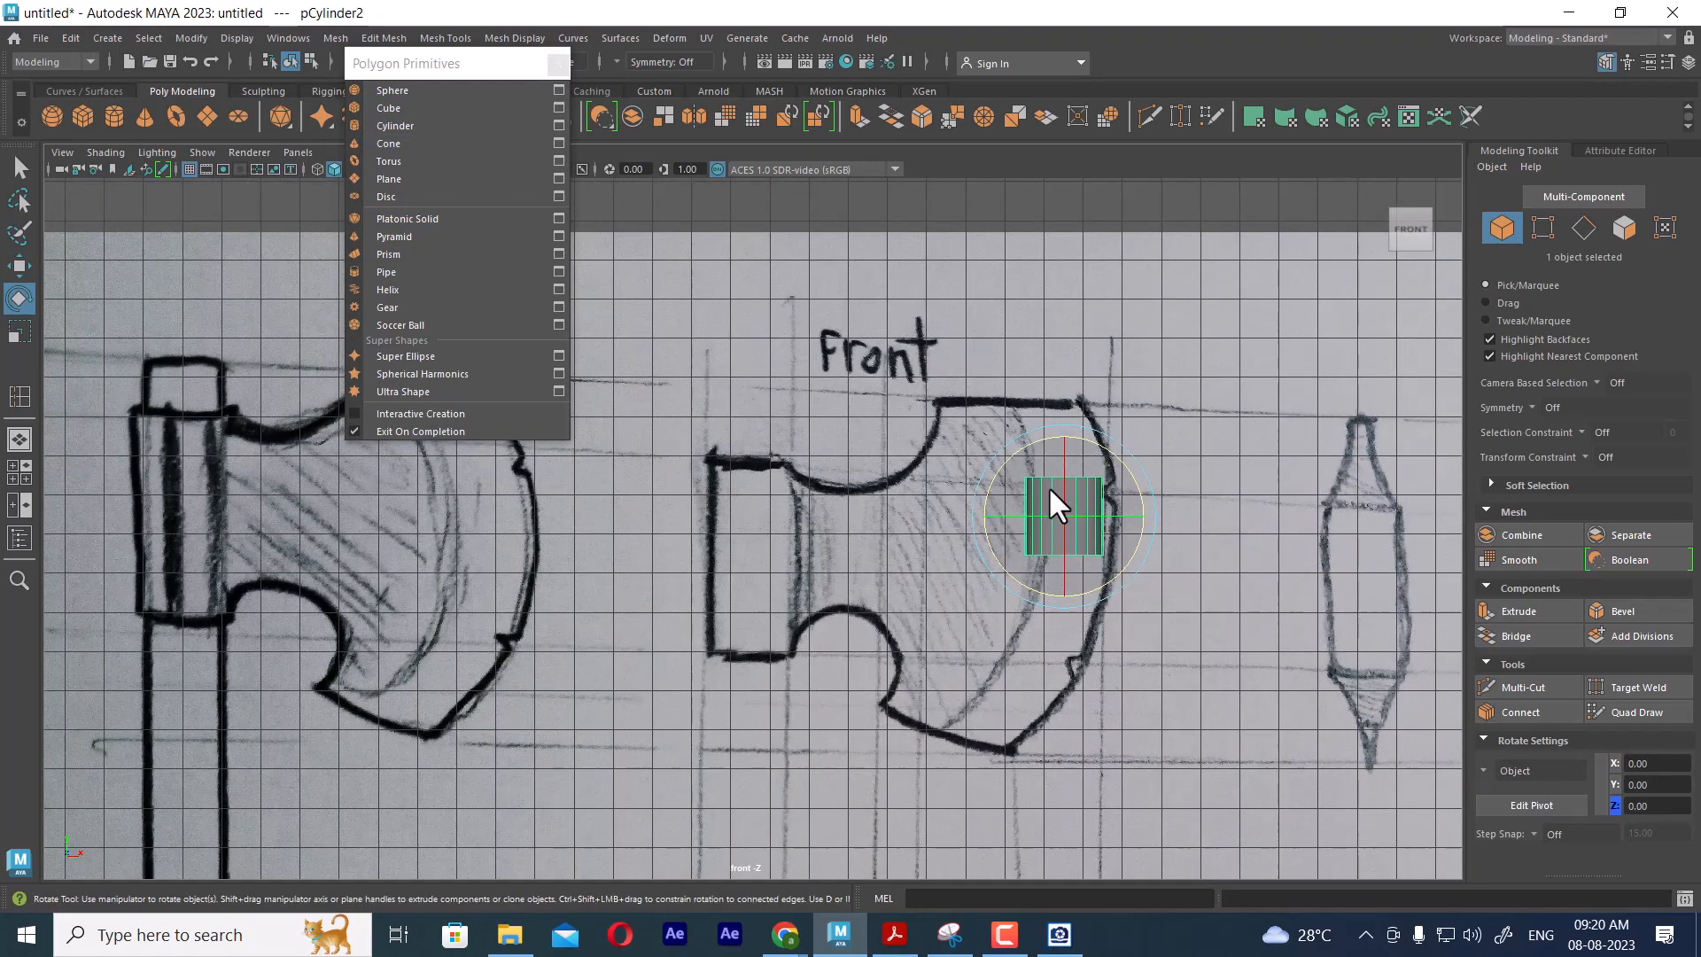
{"action": "left_click_drag", "start_coordinate": [1048, 485], "coordinate": [1061, 522]}
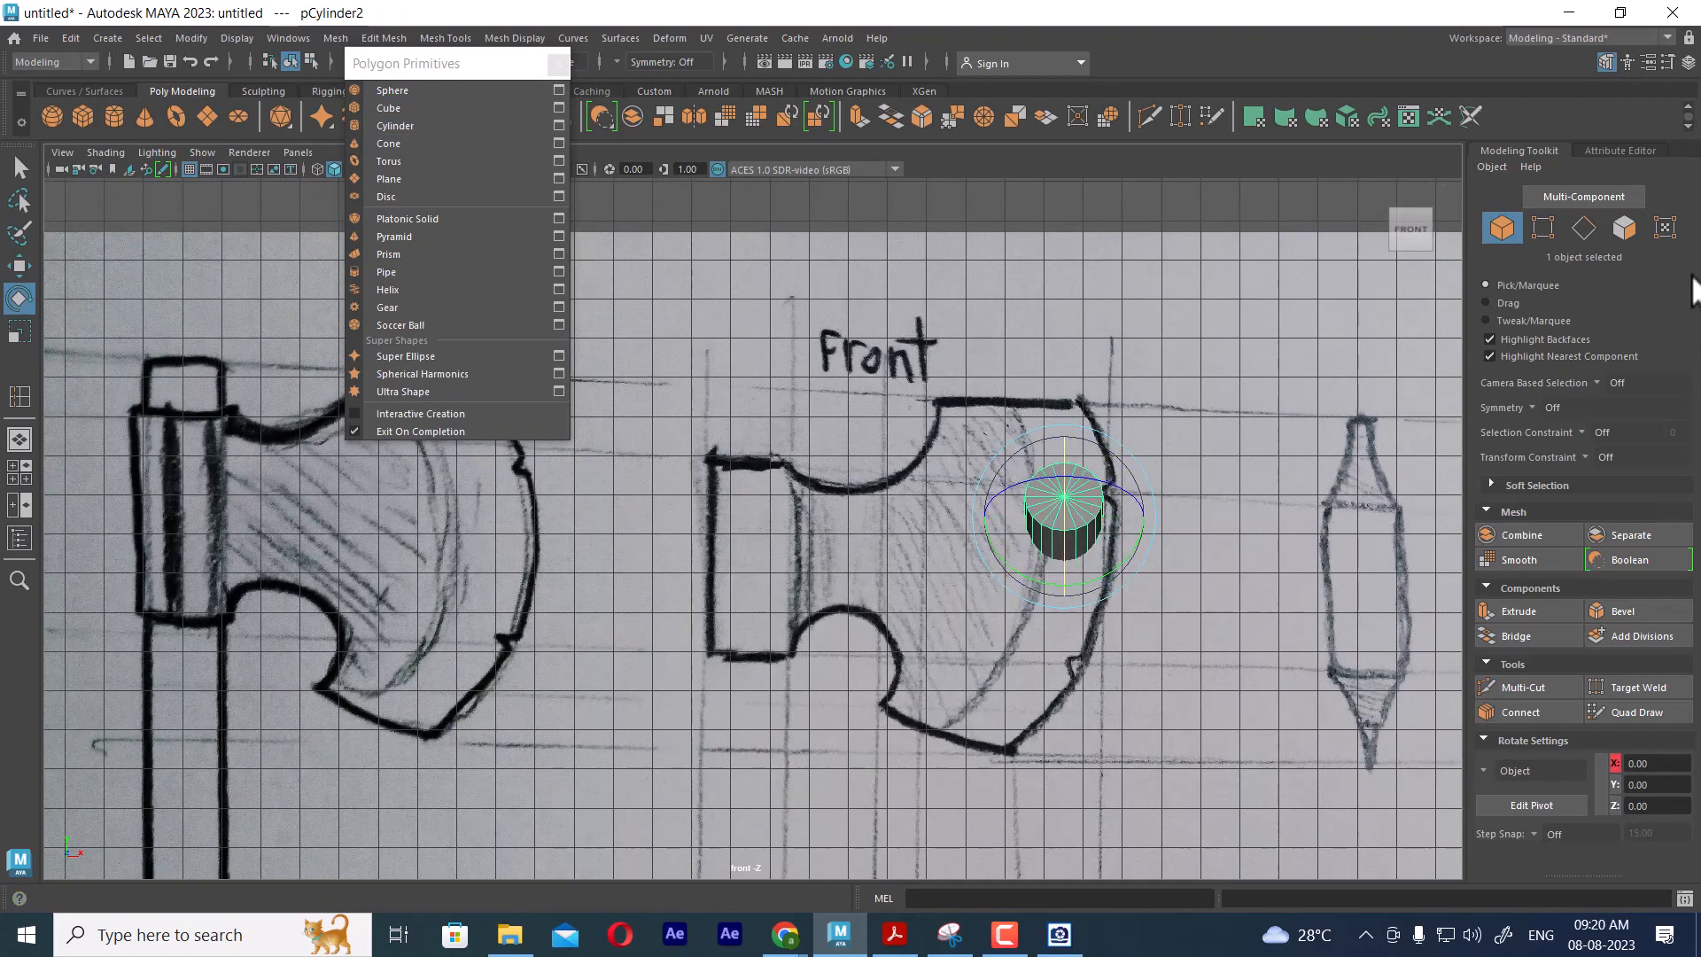
{"action": "left_click", "coordinate": [1687, 62]}
{"action": "double_click", "coordinate": [1436, 289]}
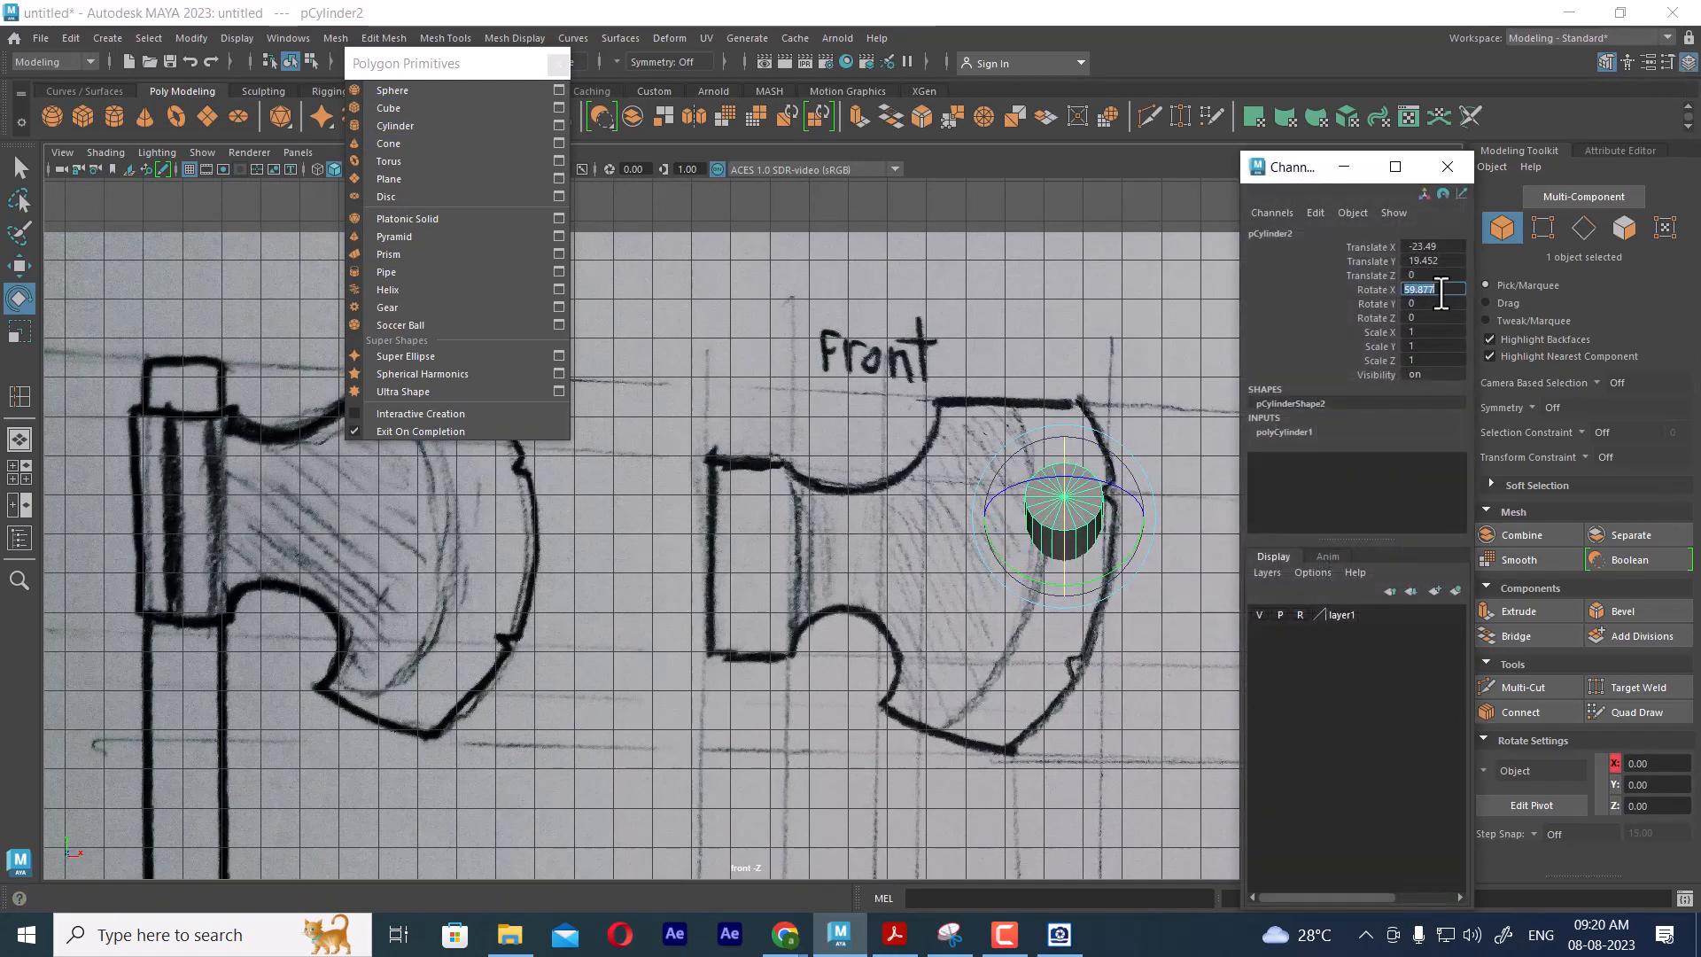
{"action": "type", "text": "90"}
{"action": "key", "text": "Return"}
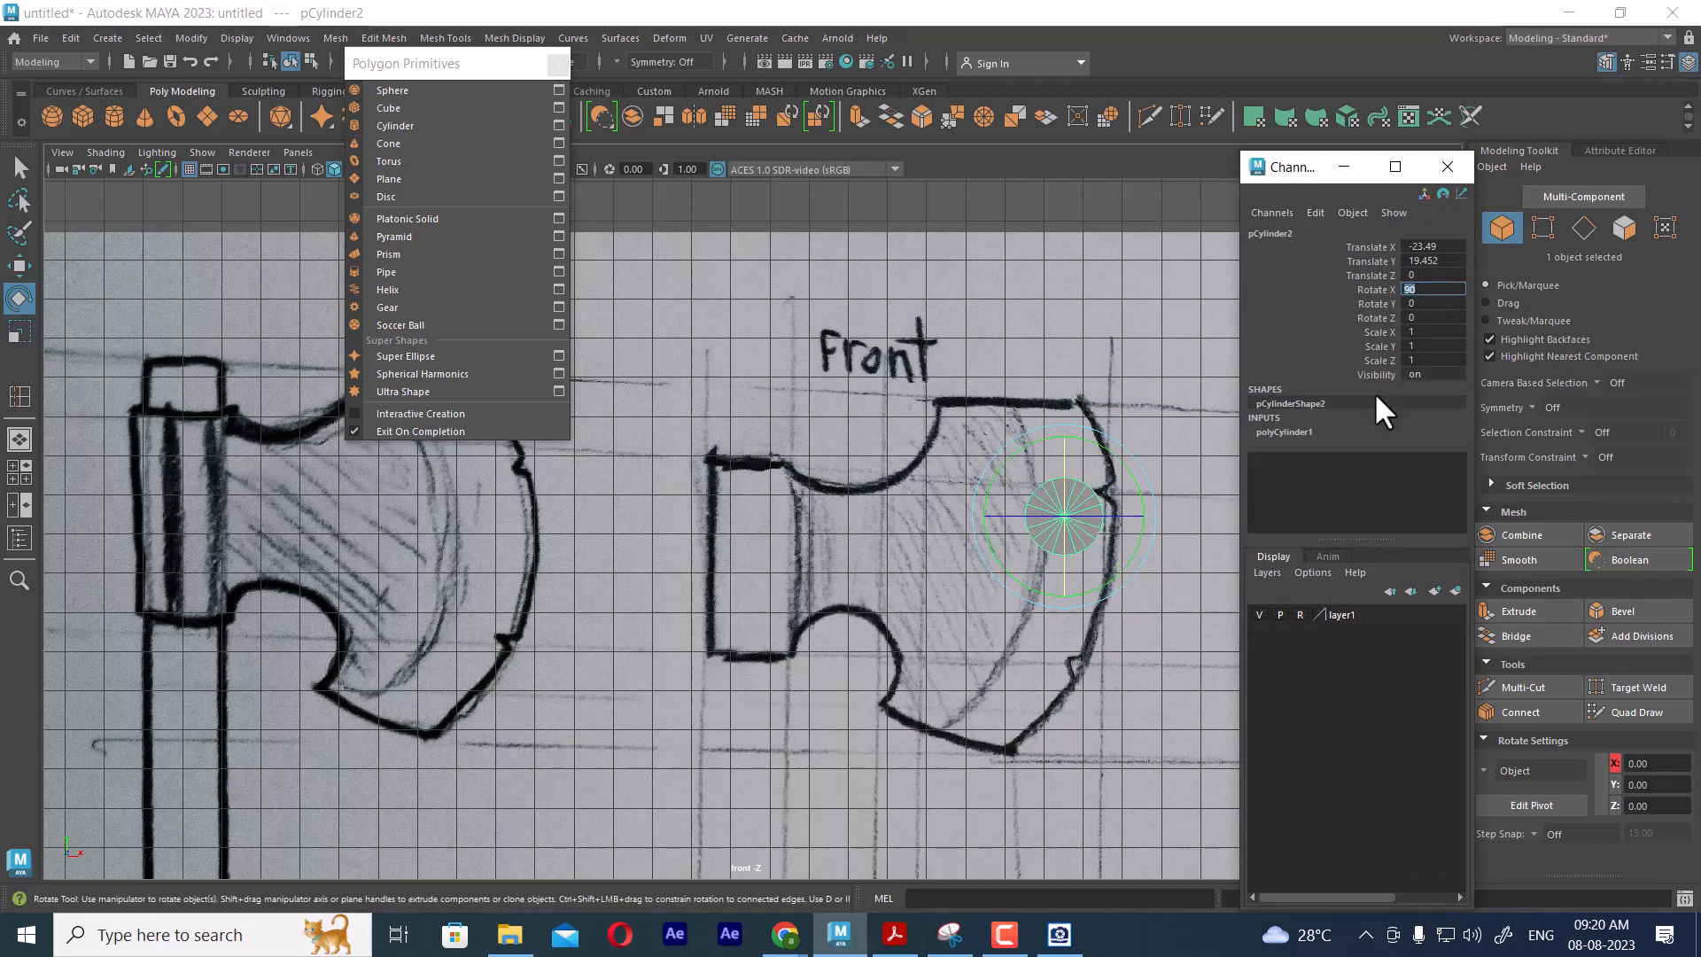
Enlarge the cylinder's radius to 5.6 and move it to about X -27.5, Y 18.57 so its rim follows the Front axe's cutting edge
{"action": "left_click", "coordinate": [1313, 431]}
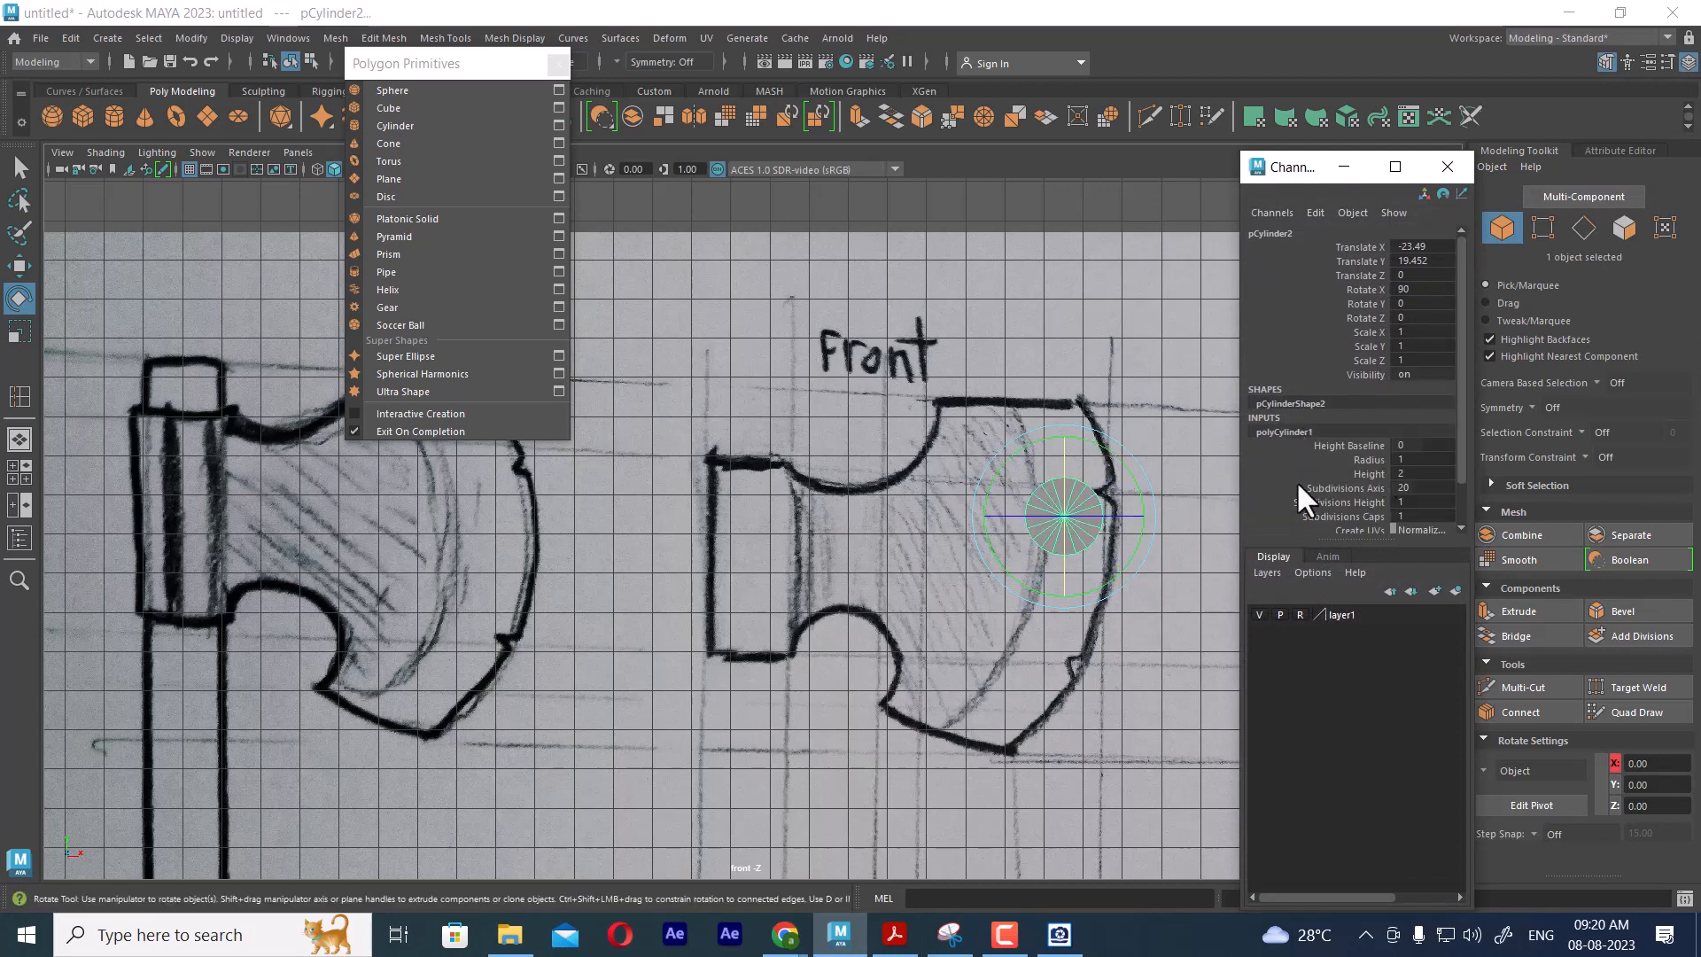
{"action": "left_click", "coordinate": [1368, 460]}
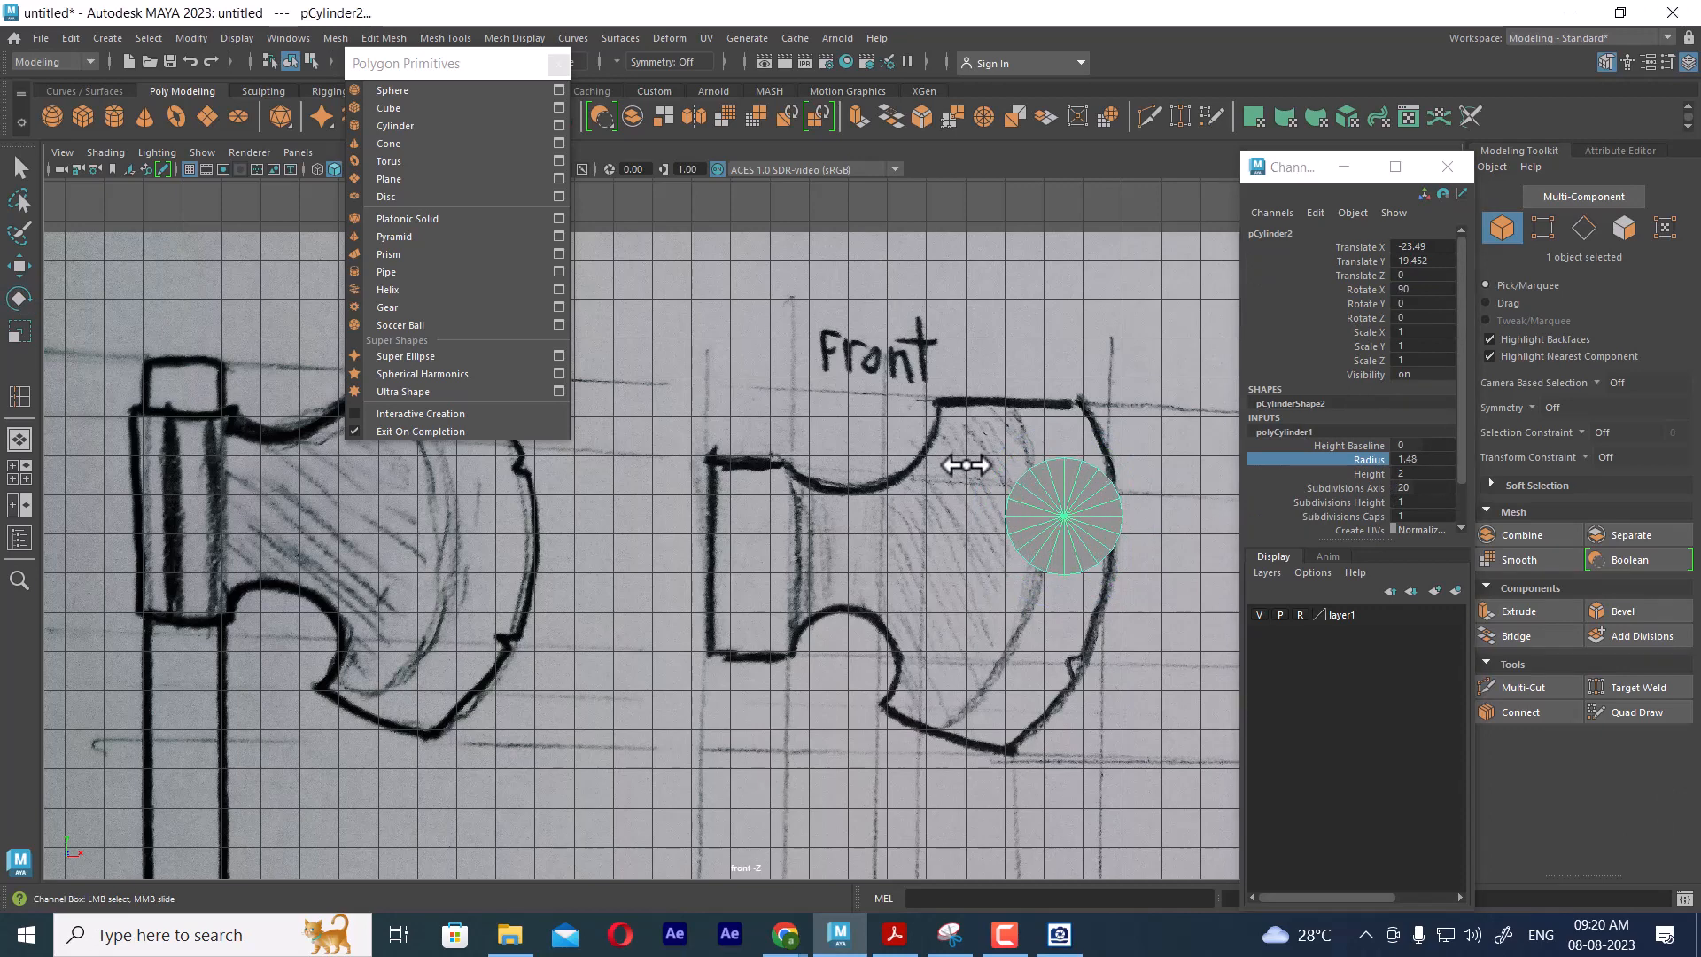
{"action": "middle_click_drag", "start_coordinate": [965, 467], "coordinate": [1205, 424]}
{"action": "key", "text": "w"}
{"action": "left_click_drag", "start_coordinate": [1068, 514], "coordinate": [984, 570]}
{"action": "key", "text": "4"}
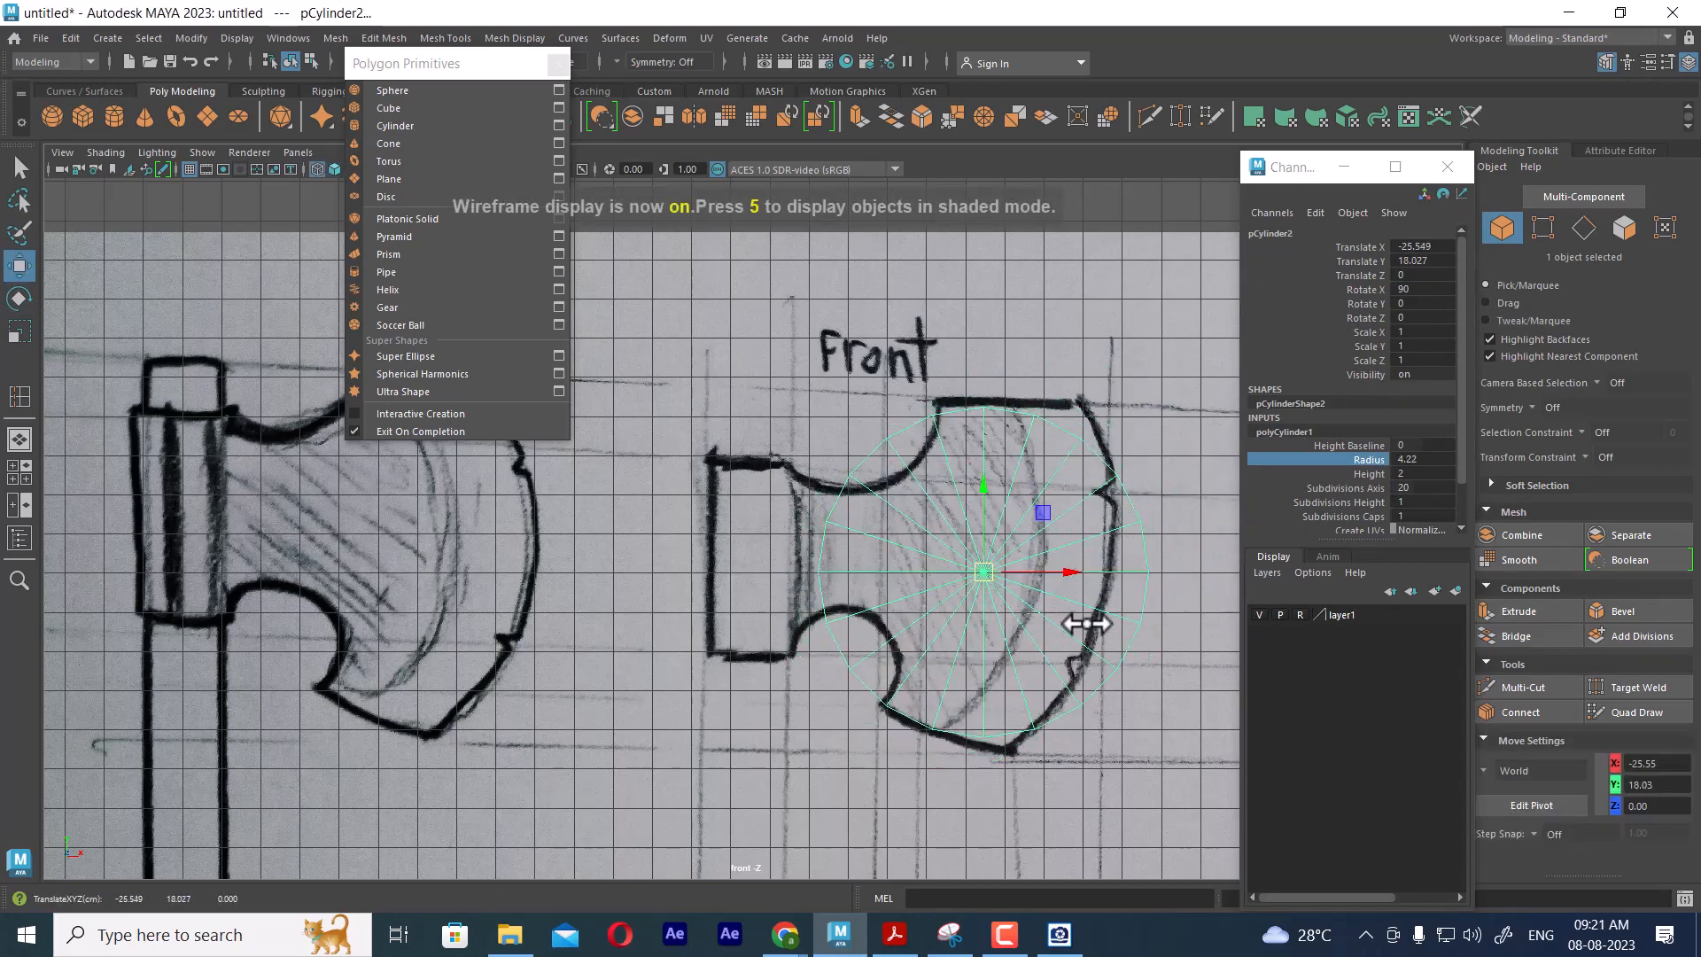
{"action": "middle_click_drag", "start_coordinate": [1337, 475], "coordinate": [1068, 563]}
{"action": "key", "text": "w"}
{"action": "left_click_drag", "start_coordinate": [985, 569], "coordinate": [907, 555]}
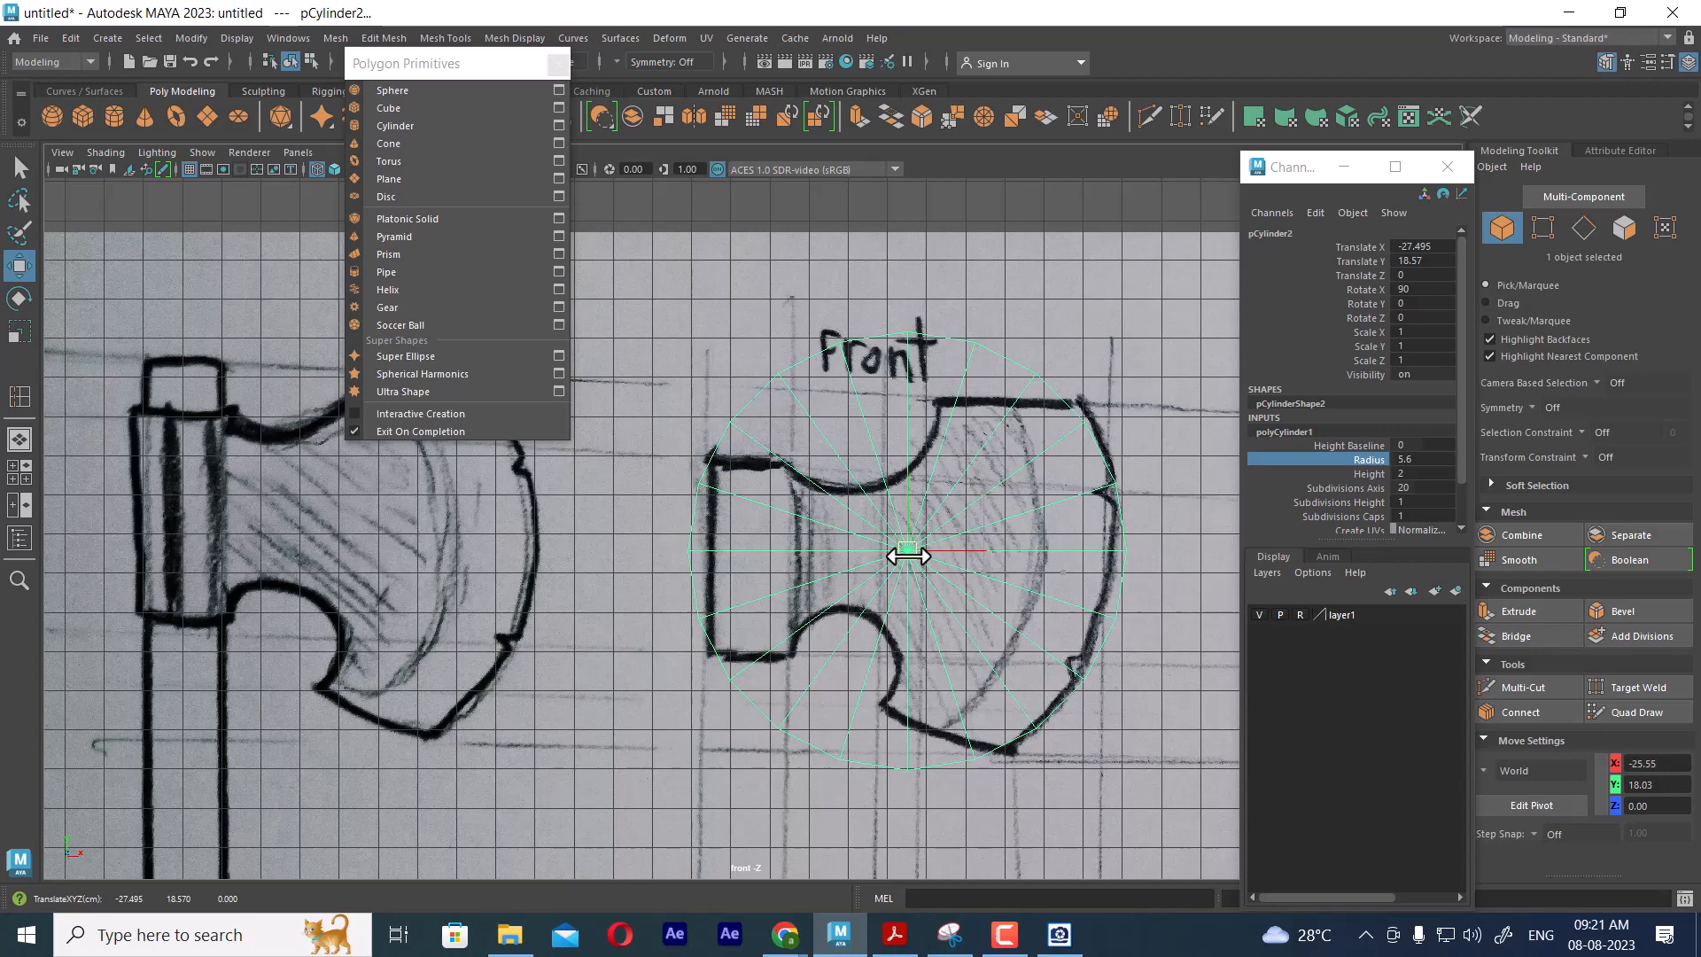
{"action": "left_click_drag", "start_coordinate": [907, 556], "coordinate": [908, 555]}
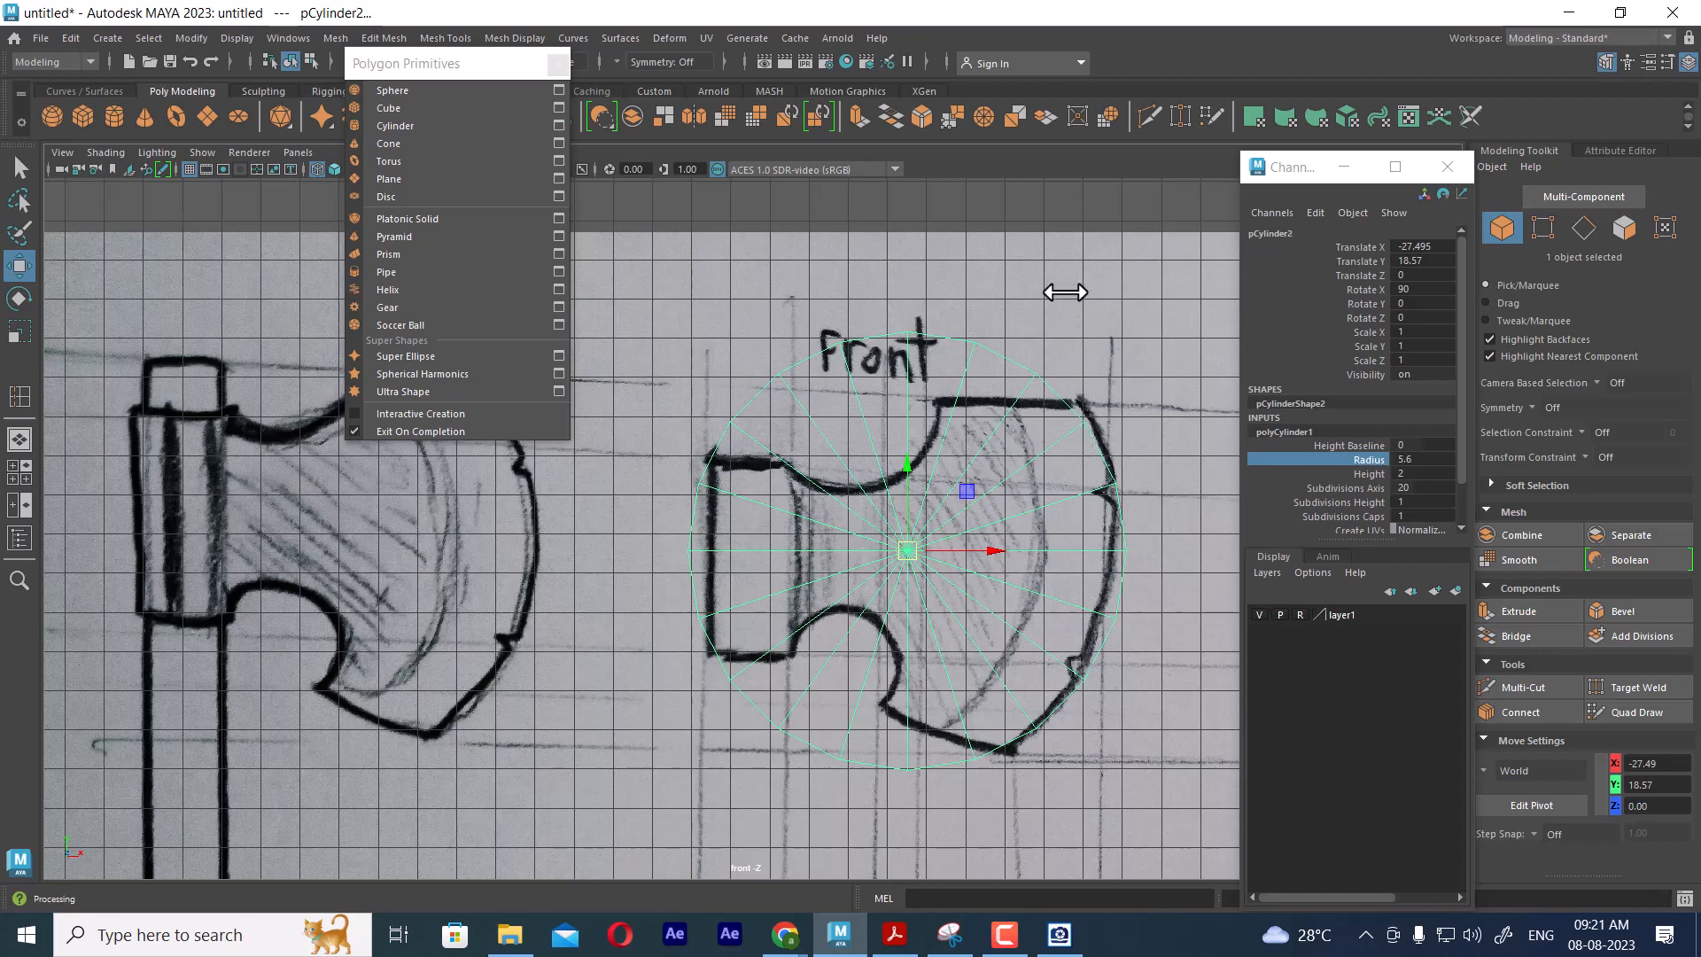
Add the axe image plane to the display layer layer1
{"action": "right_click_drag", "start_coordinate": [1065, 290], "coordinate": [1023, 408]}
{"action": "left_click", "coordinate": [1135, 380]}
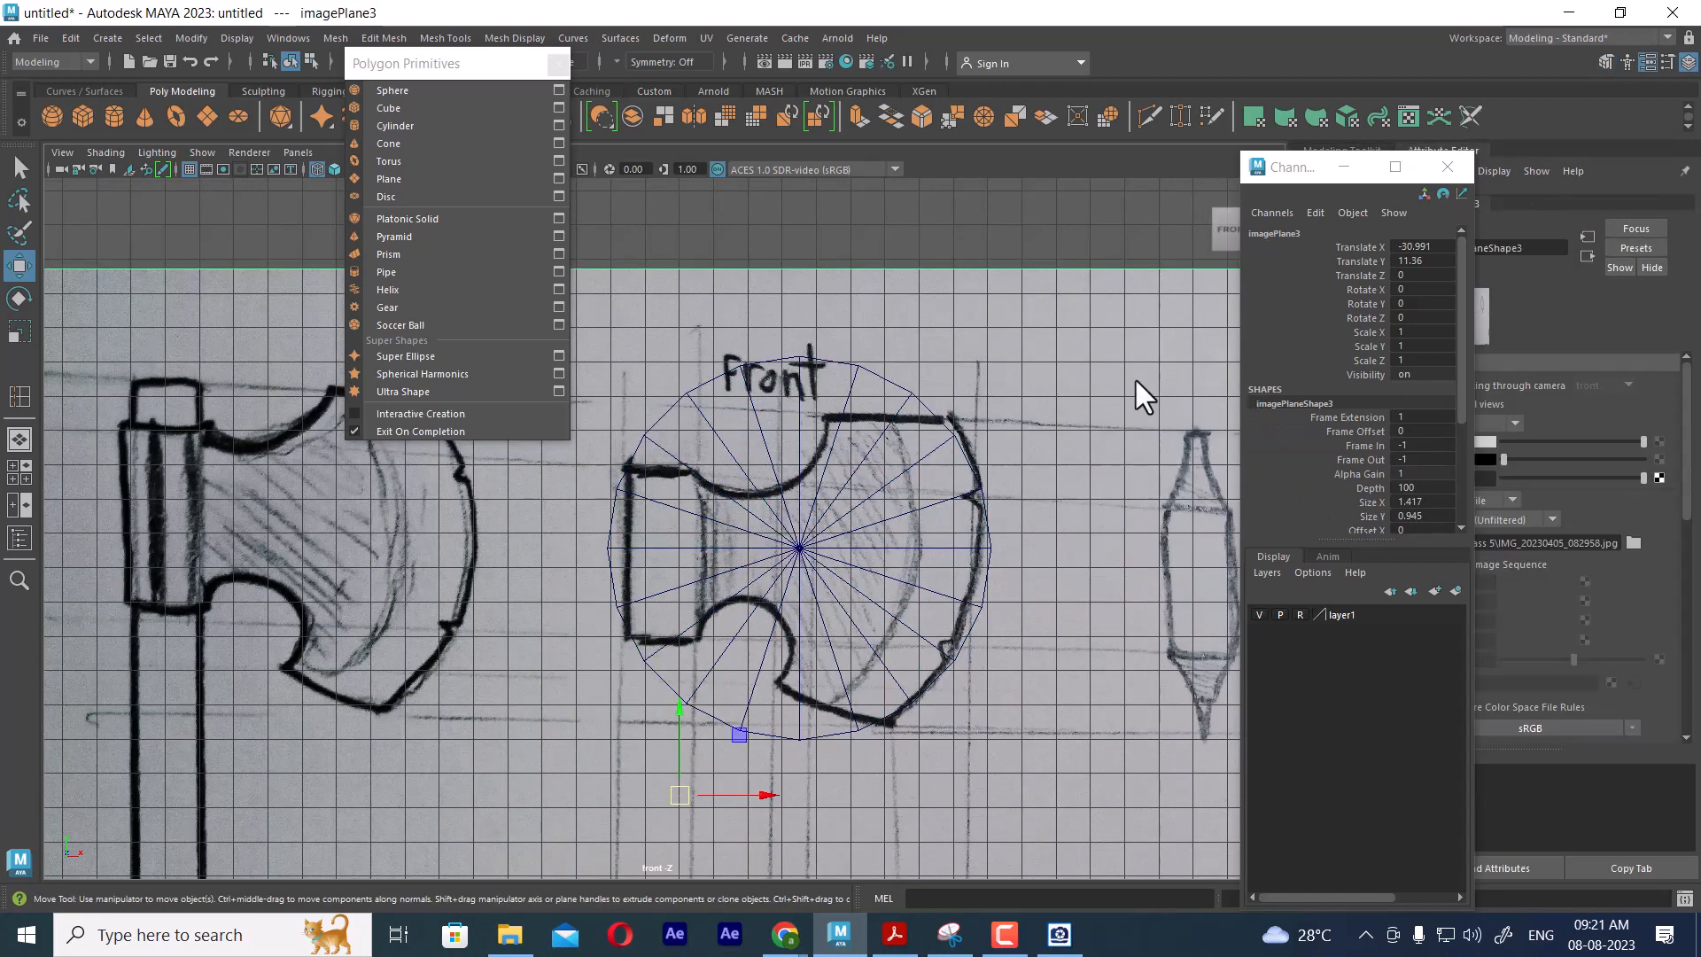
{"action": "right_click", "coordinate": [1366, 615]}
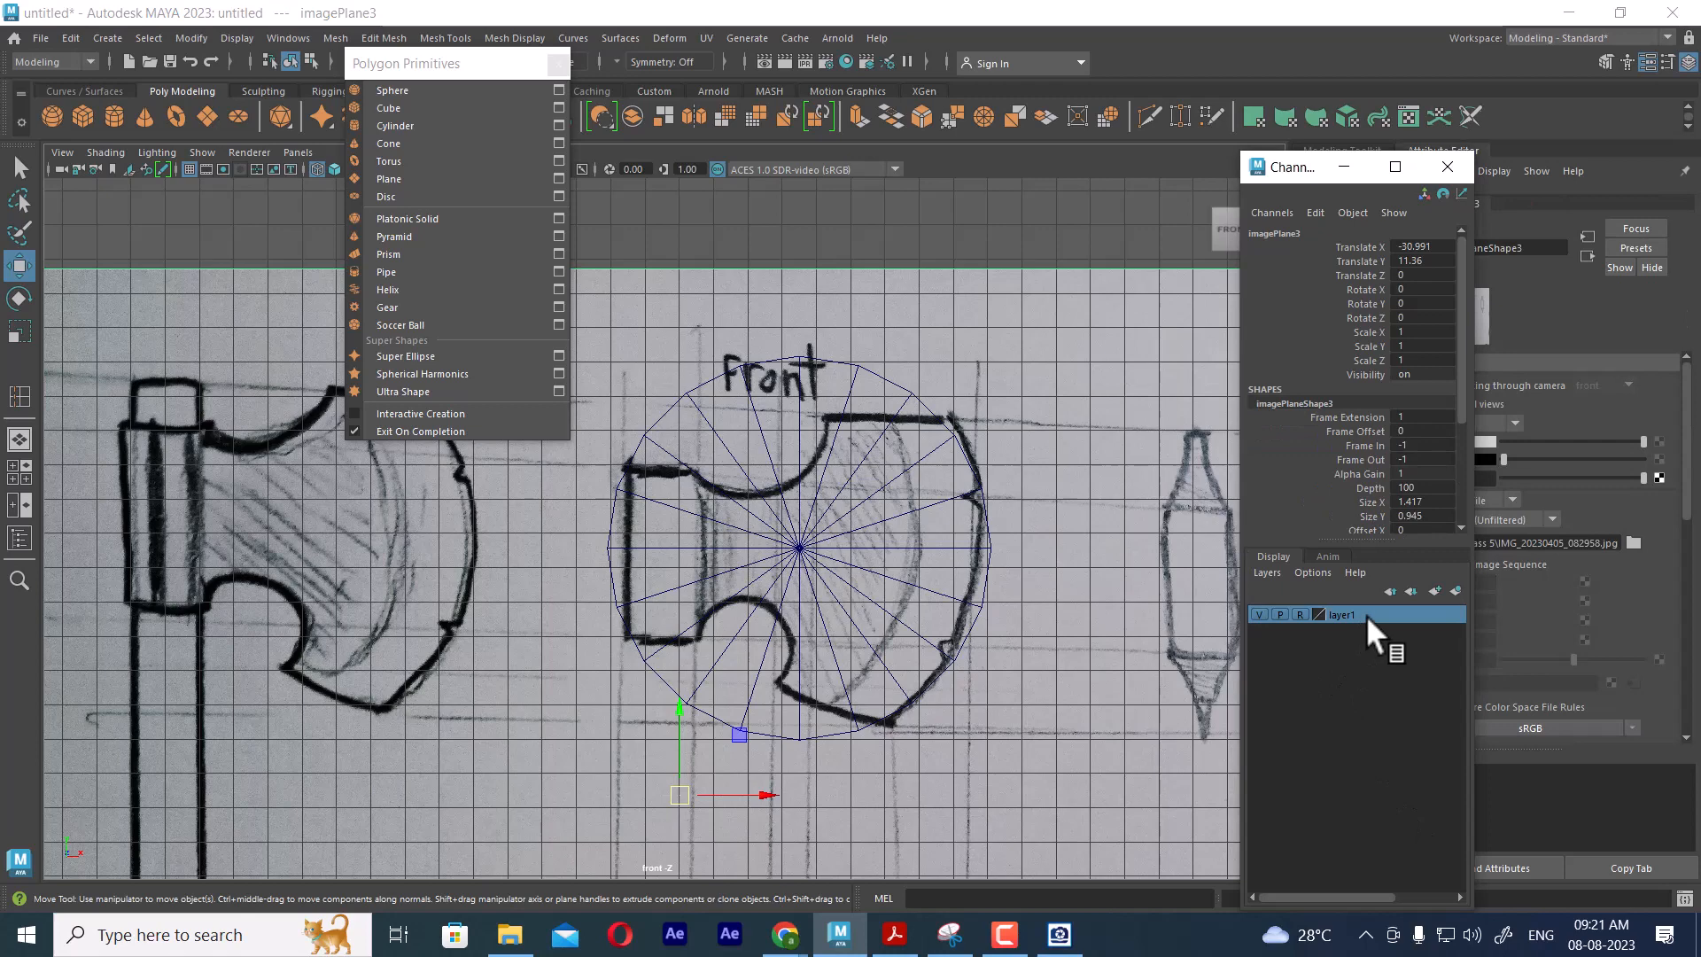
{"action": "left_click", "coordinate": [1141, 294]}
{"action": "right_click", "coordinate": [1390, 614]}
{"action": "left_click", "coordinate": [1433, 655]}
Delete the faces on the handle side of the cylinder, keeping only the half that covers the blade
{"action": "left_click", "coordinate": [827, 608]}
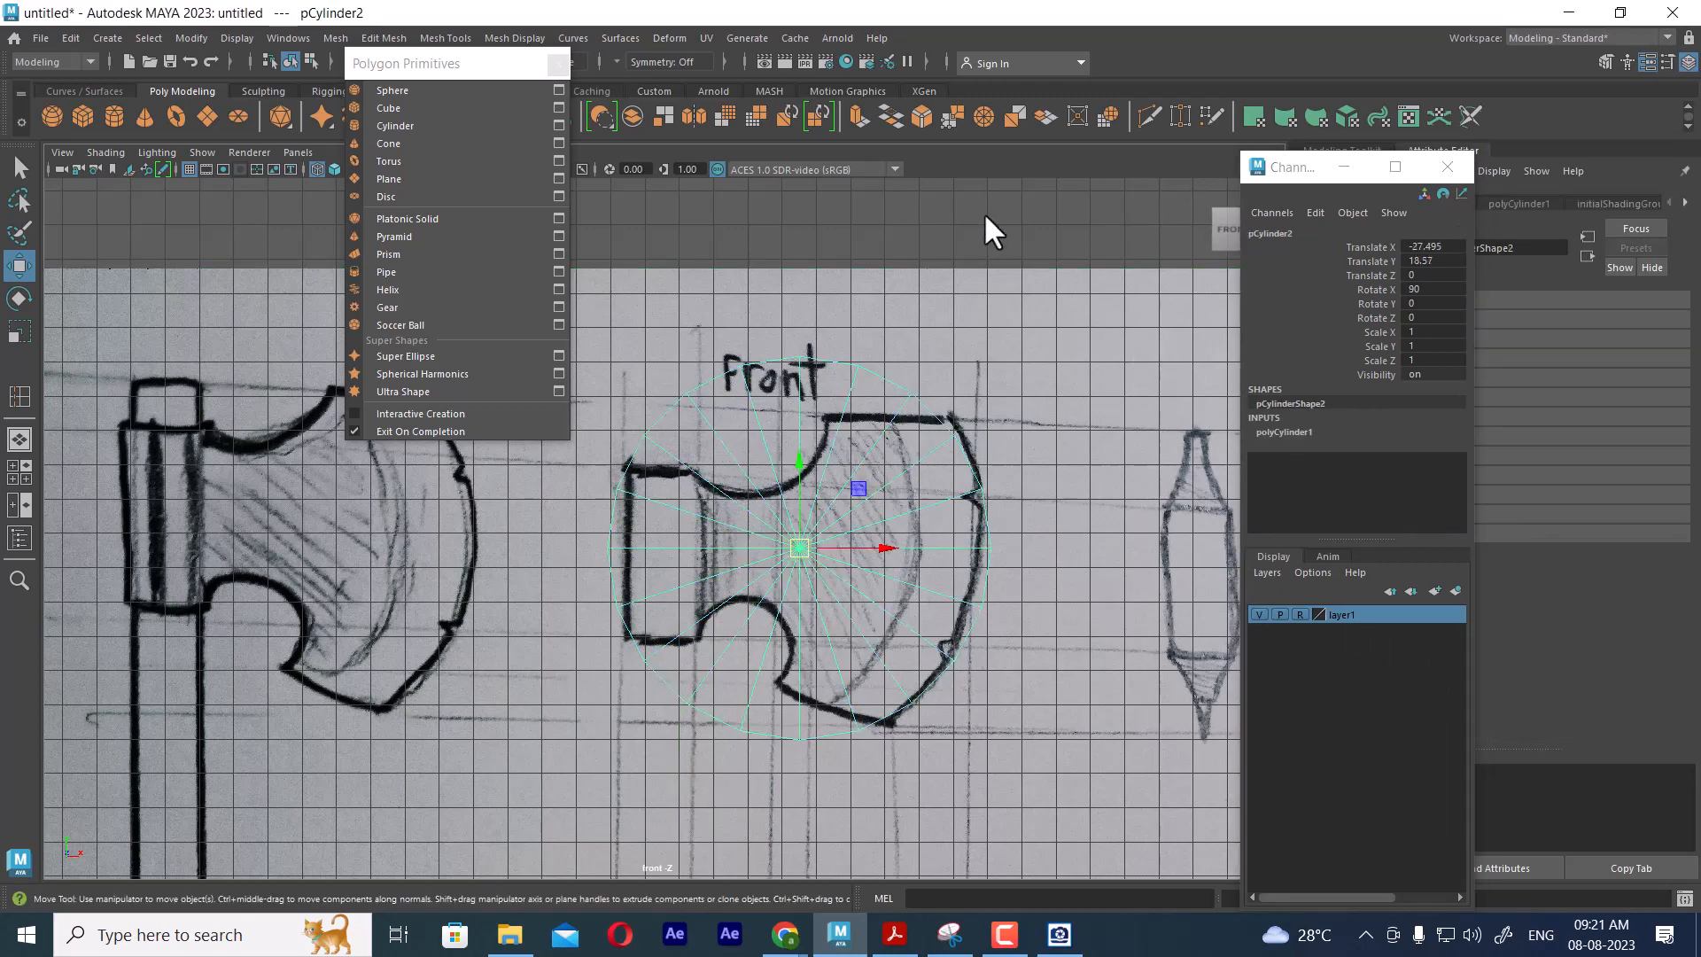
{"action": "right_click_drag", "start_coordinate": [983, 211], "coordinate": [994, 257]}
{"action": "middle_click_drag", "start_coordinate": [670, 341], "coordinate": [805, 274], "text": "alt"}
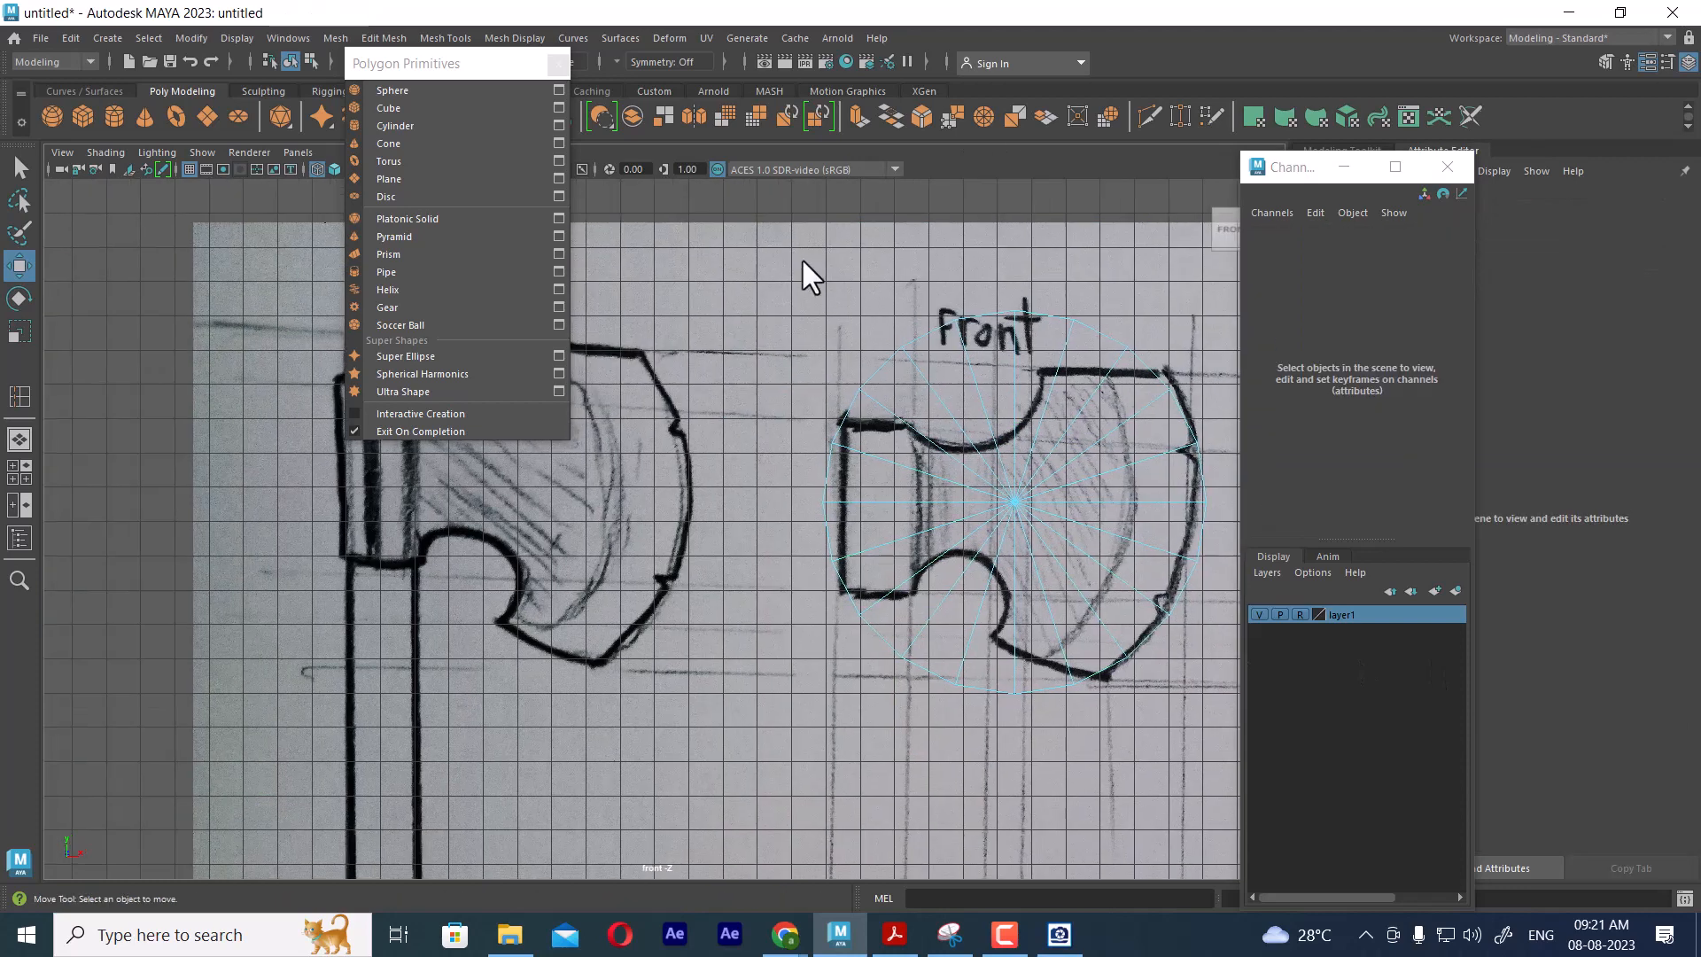
{"action": "left_click_drag", "start_coordinate": [983, 930], "coordinate": [996, 873]}
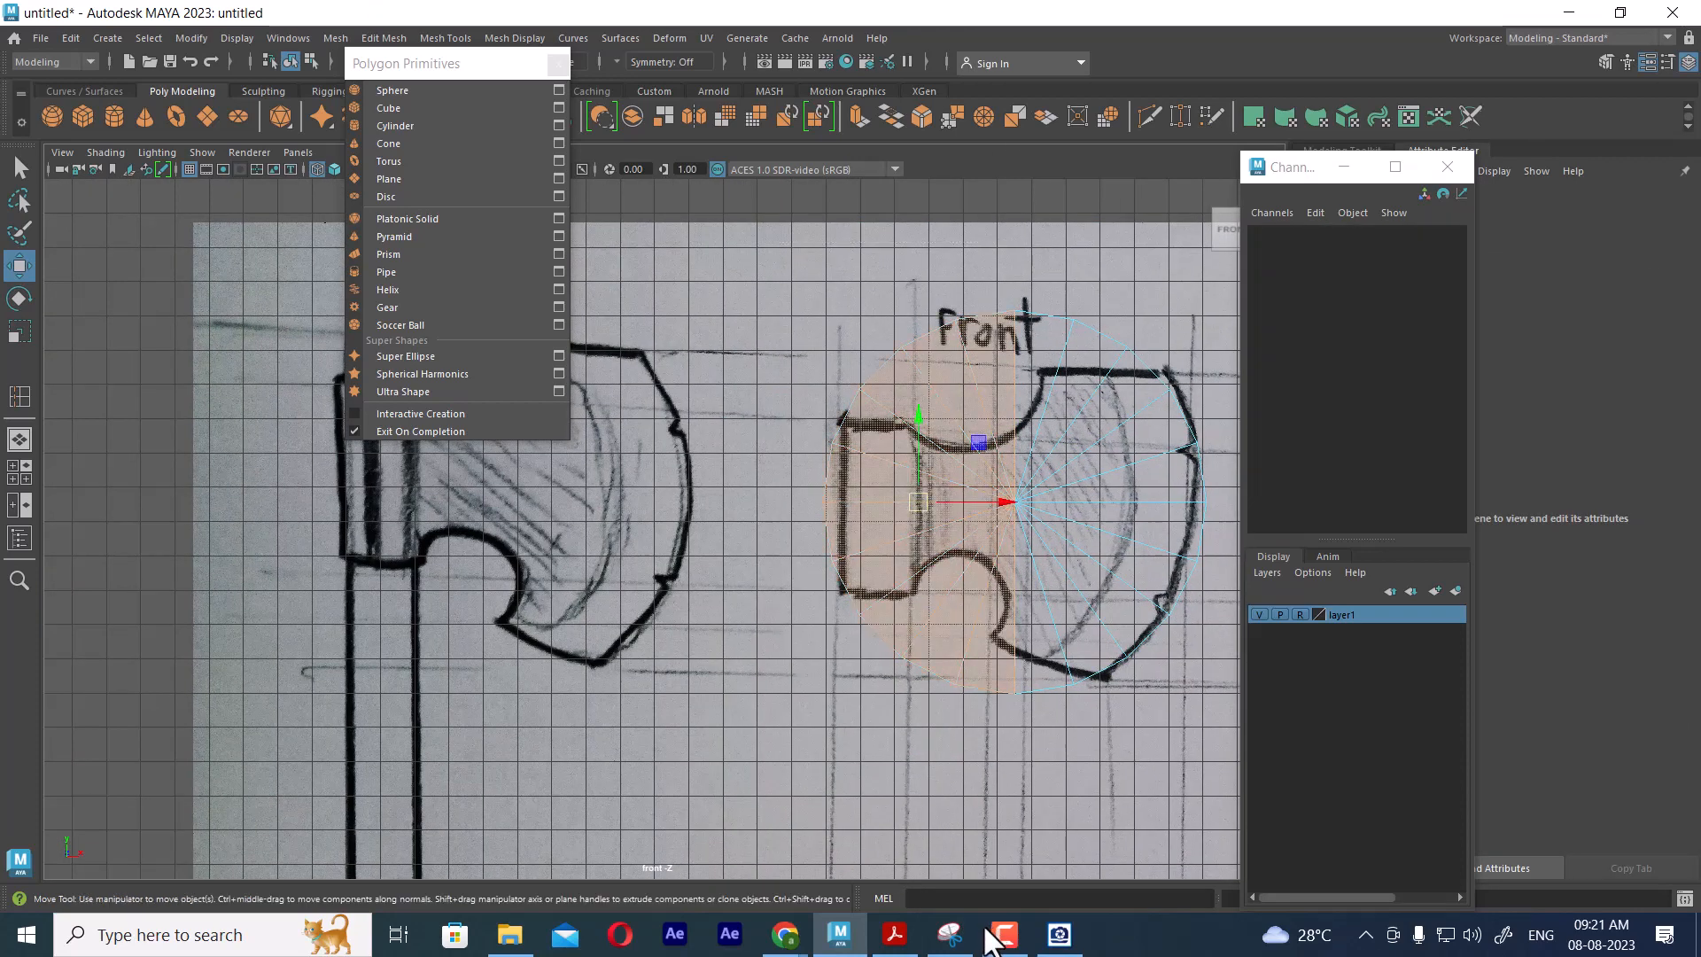
{"action": "key", "text": "Delete"}
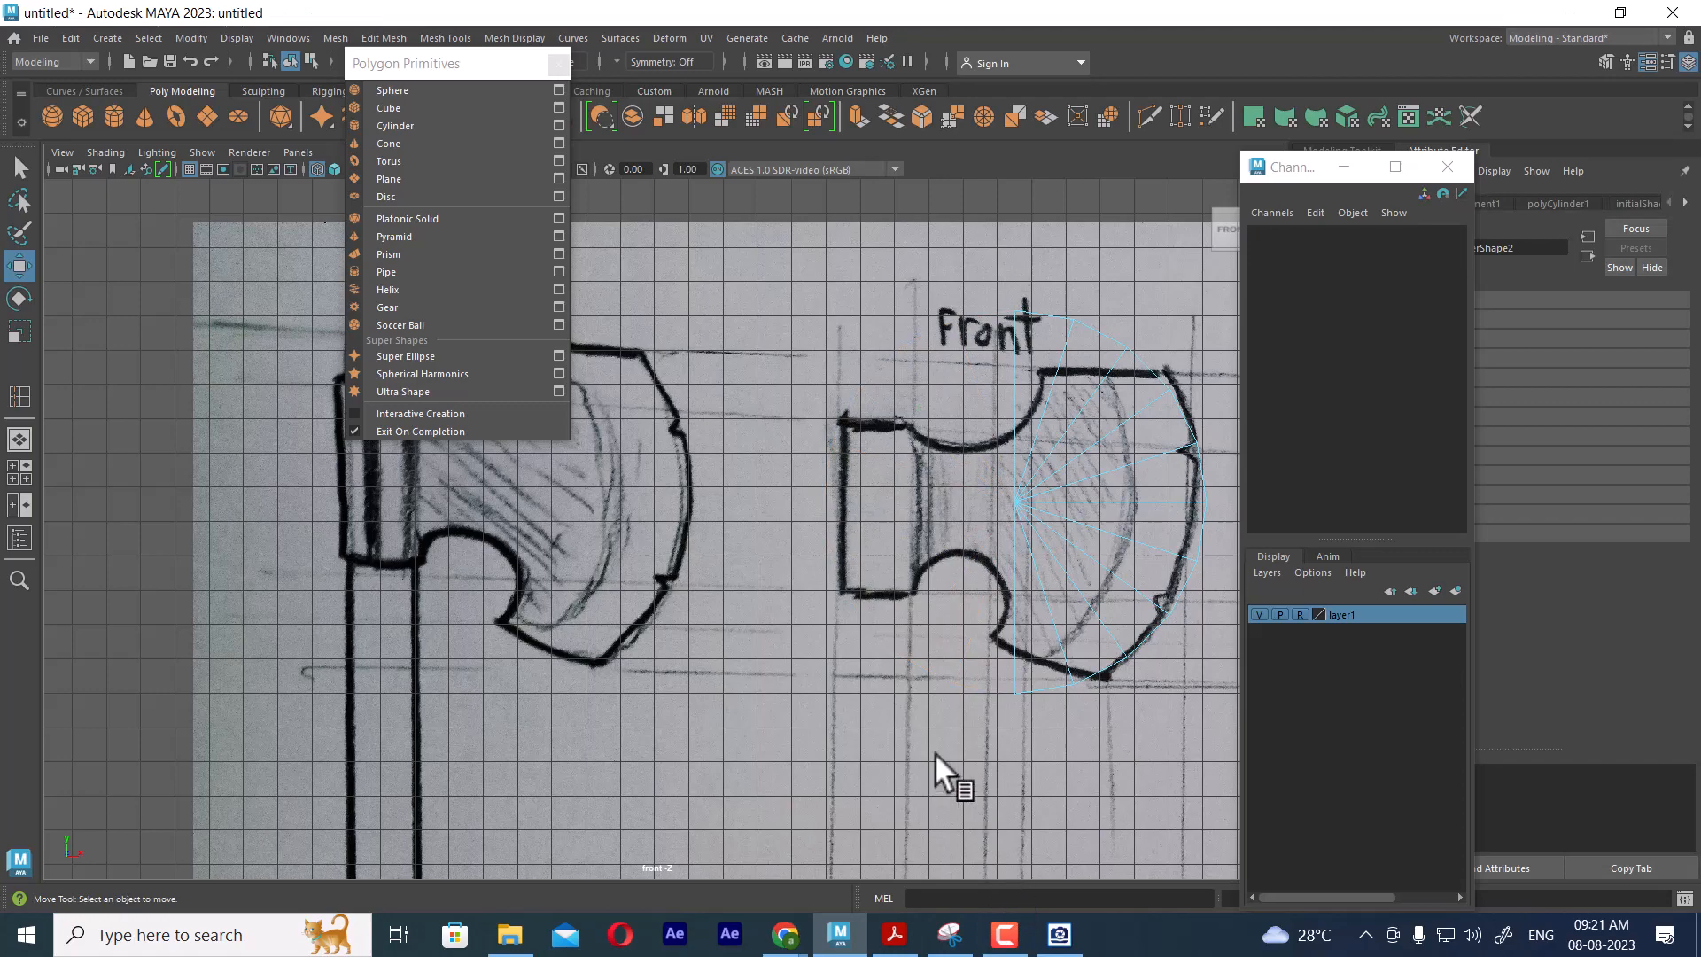
Thin the half cylinder in the top view by scaling it to about 0.333 along its Y axis
{"action": "right_click_drag", "start_coordinate": [1075, 369], "coordinate": [1151, 365]}
{"action": "middle_click_drag", "start_coordinate": [1120, 496], "coordinate": [1014, 531], "text": "alt"}
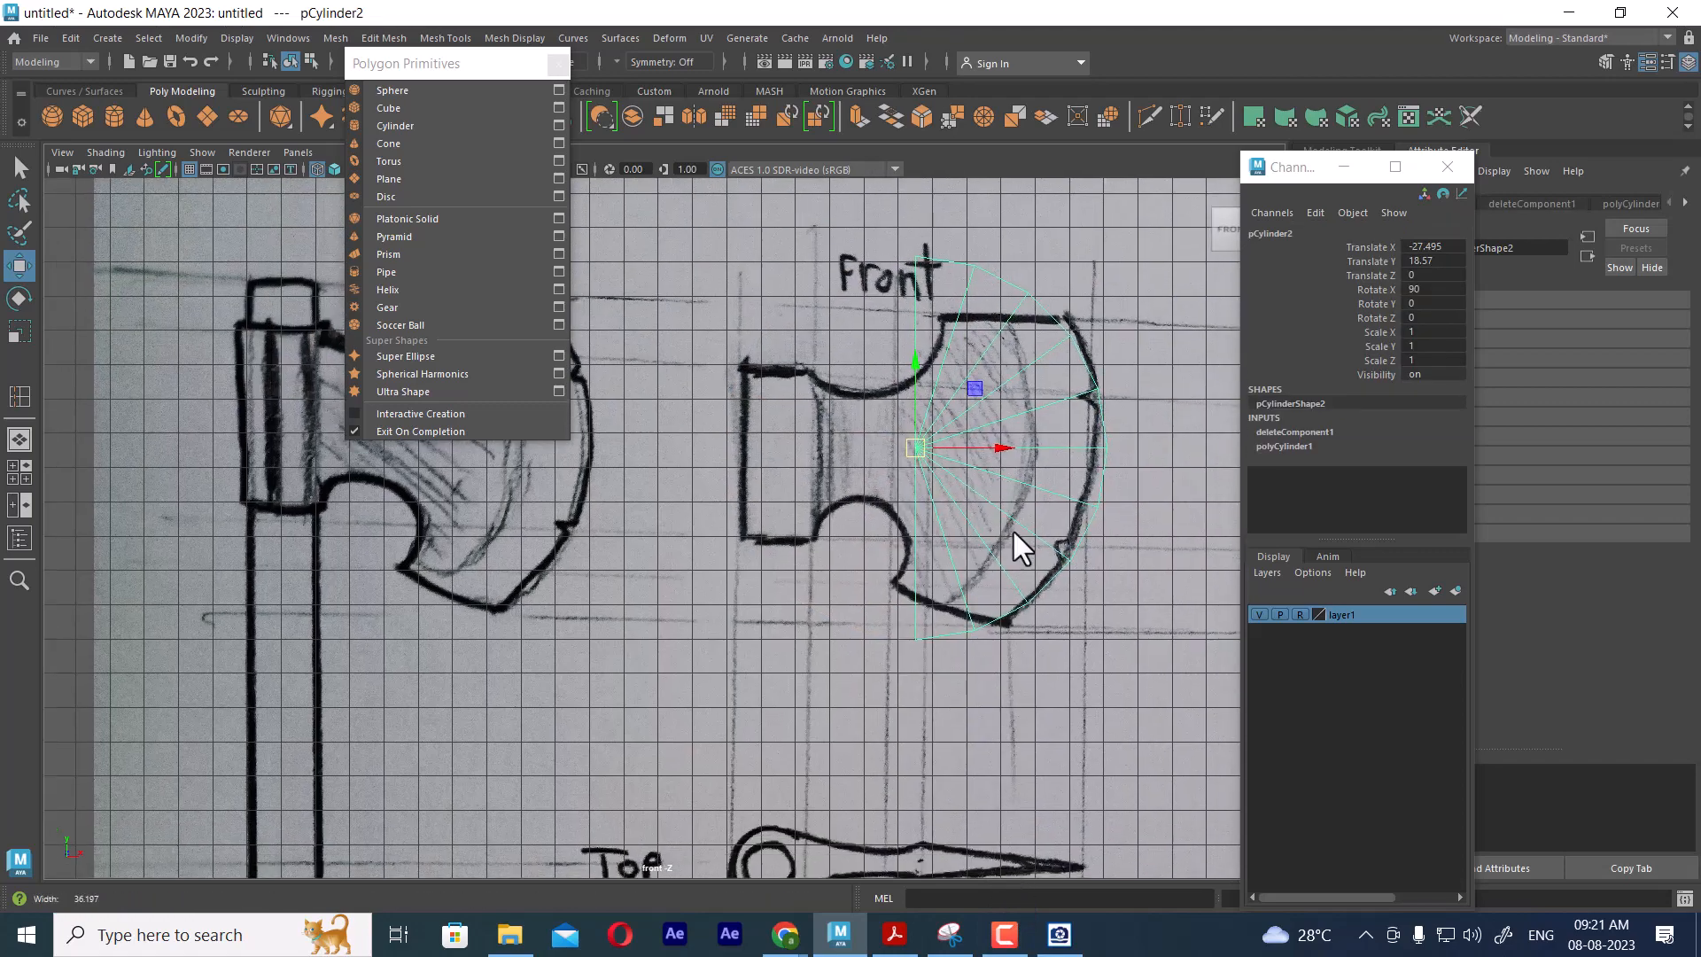
{"action": "key", "text": "space"}
{"action": "scroll", "coordinate": [851, 575], "scroll_direction": "down", "scroll_amount": 5}
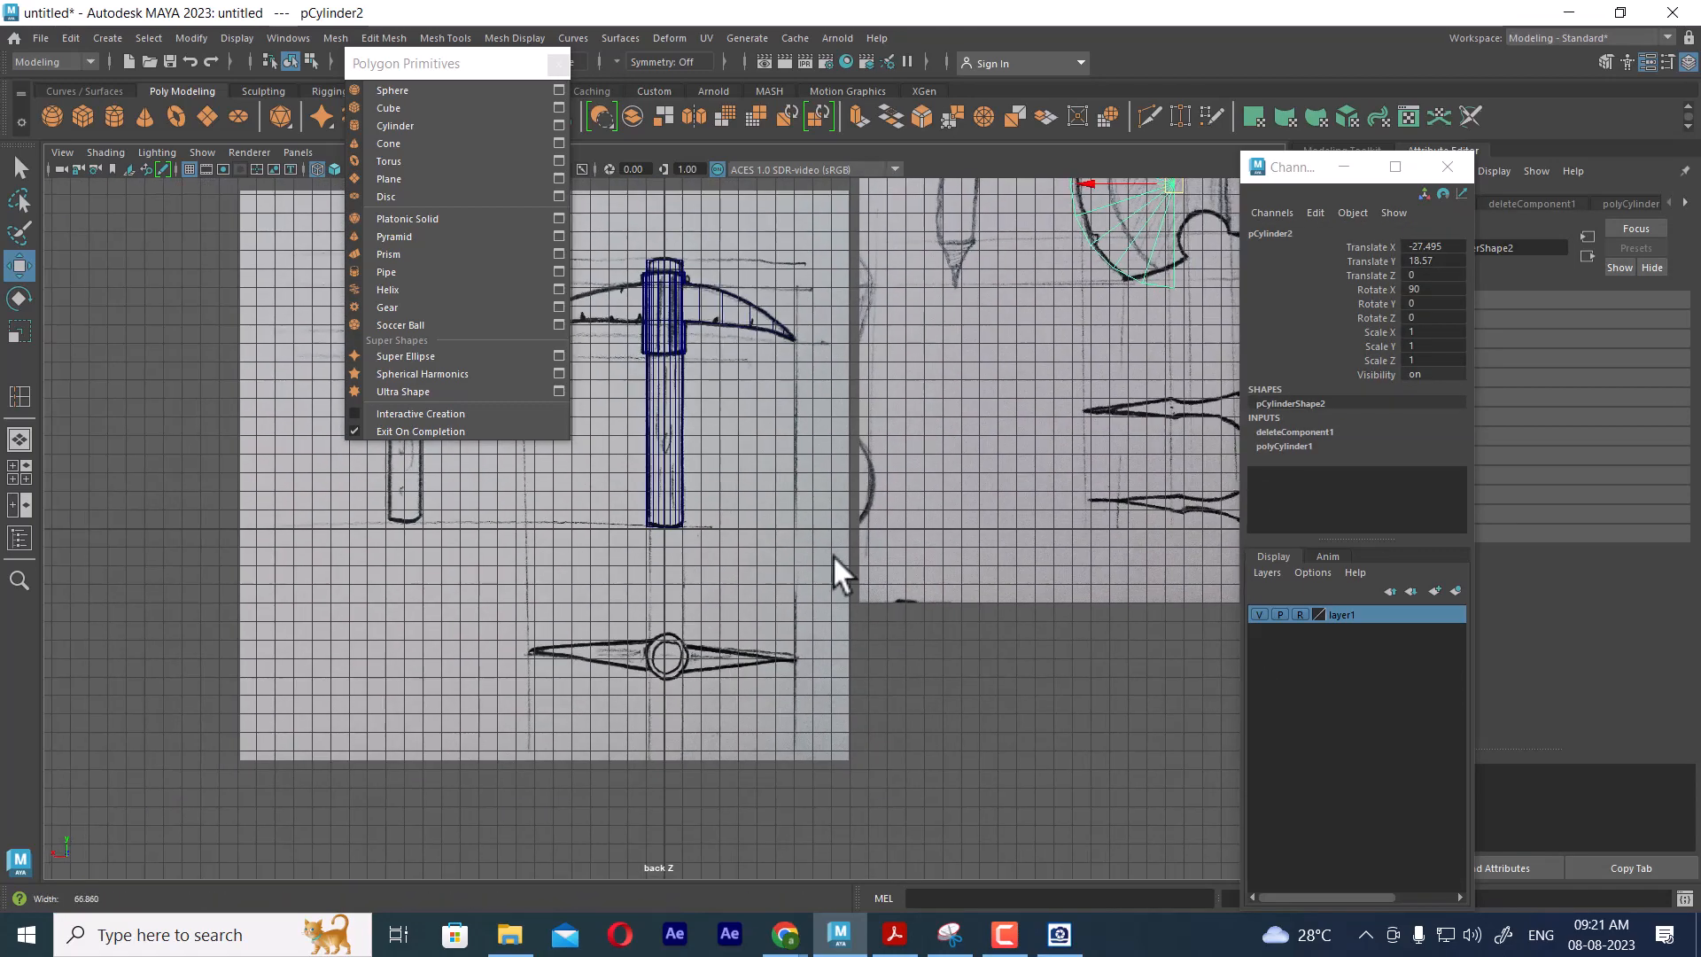
{"action": "scroll", "coordinate": [831, 555], "scroll_direction": "down", "scroll_amount": 3}
{"action": "middle_click_drag", "start_coordinate": [999, 407], "coordinate": [857, 535], "text": "alt"}
{"action": "scroll", "coordinate": [886, 501], "scroll_direction": "up", "scroll_amount": 2}
{"action": "scroll", "coordinate": [928, 502], "scroll_direction": "up", "scroll_amount": 3}
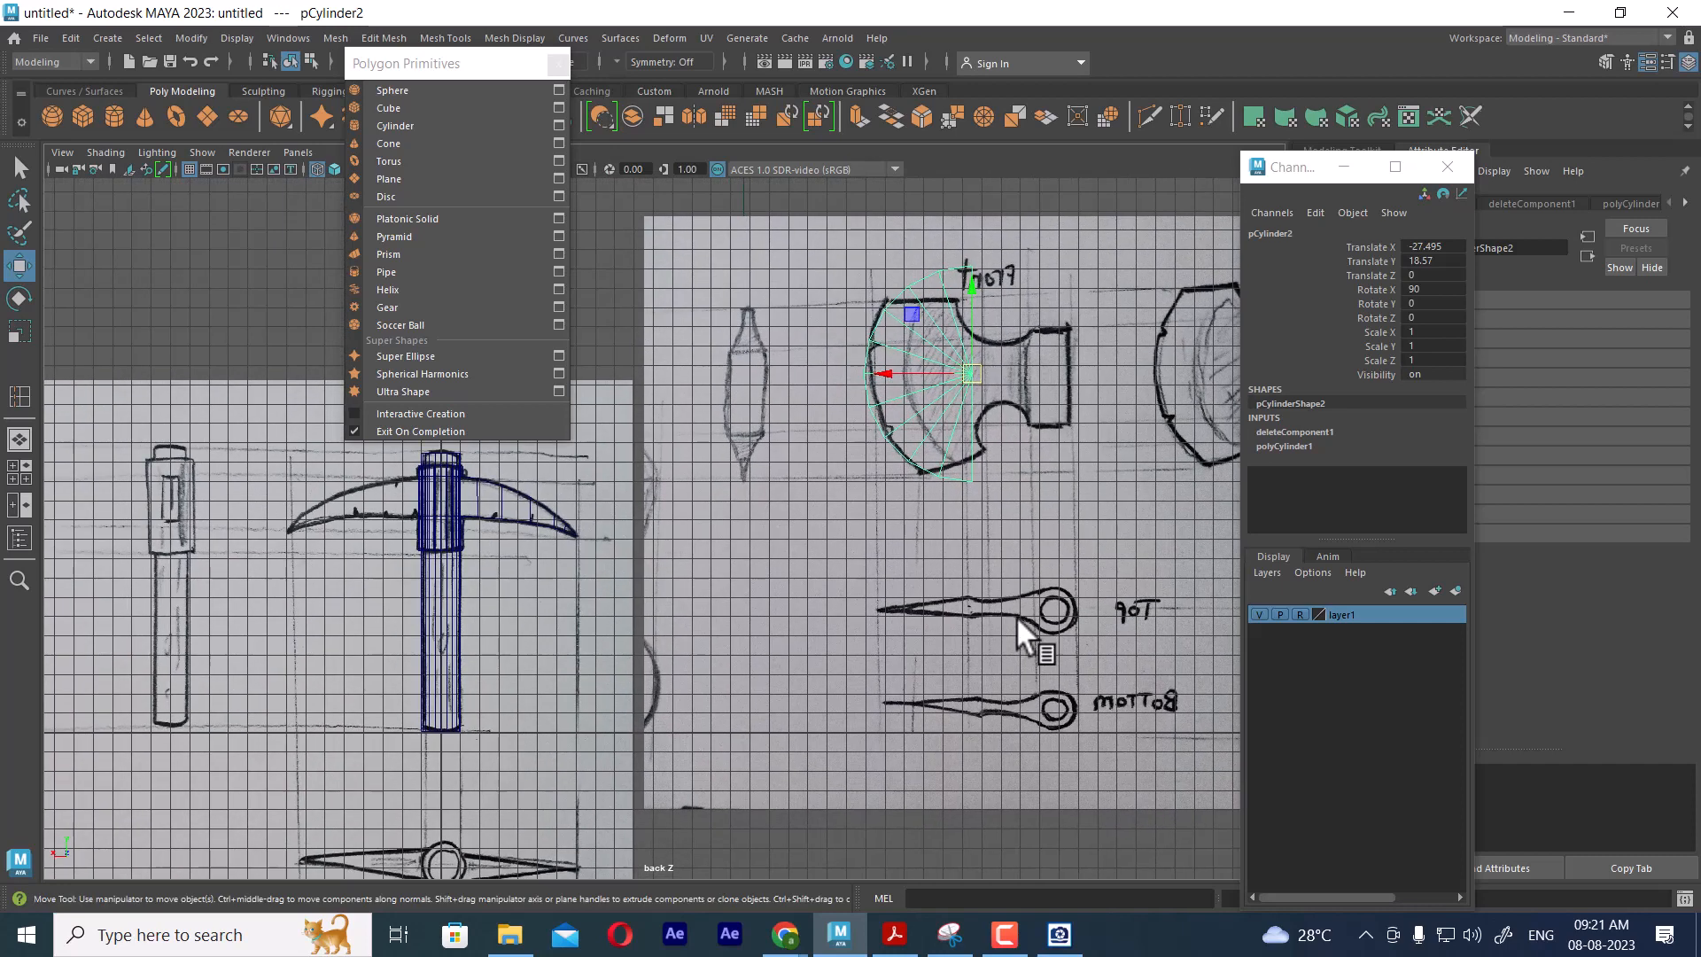
{"action": "key", "text": "space"}
{"action": "left_click_drag", "start_coordinate": [1010, 512], "coordinate": [868, 522]}
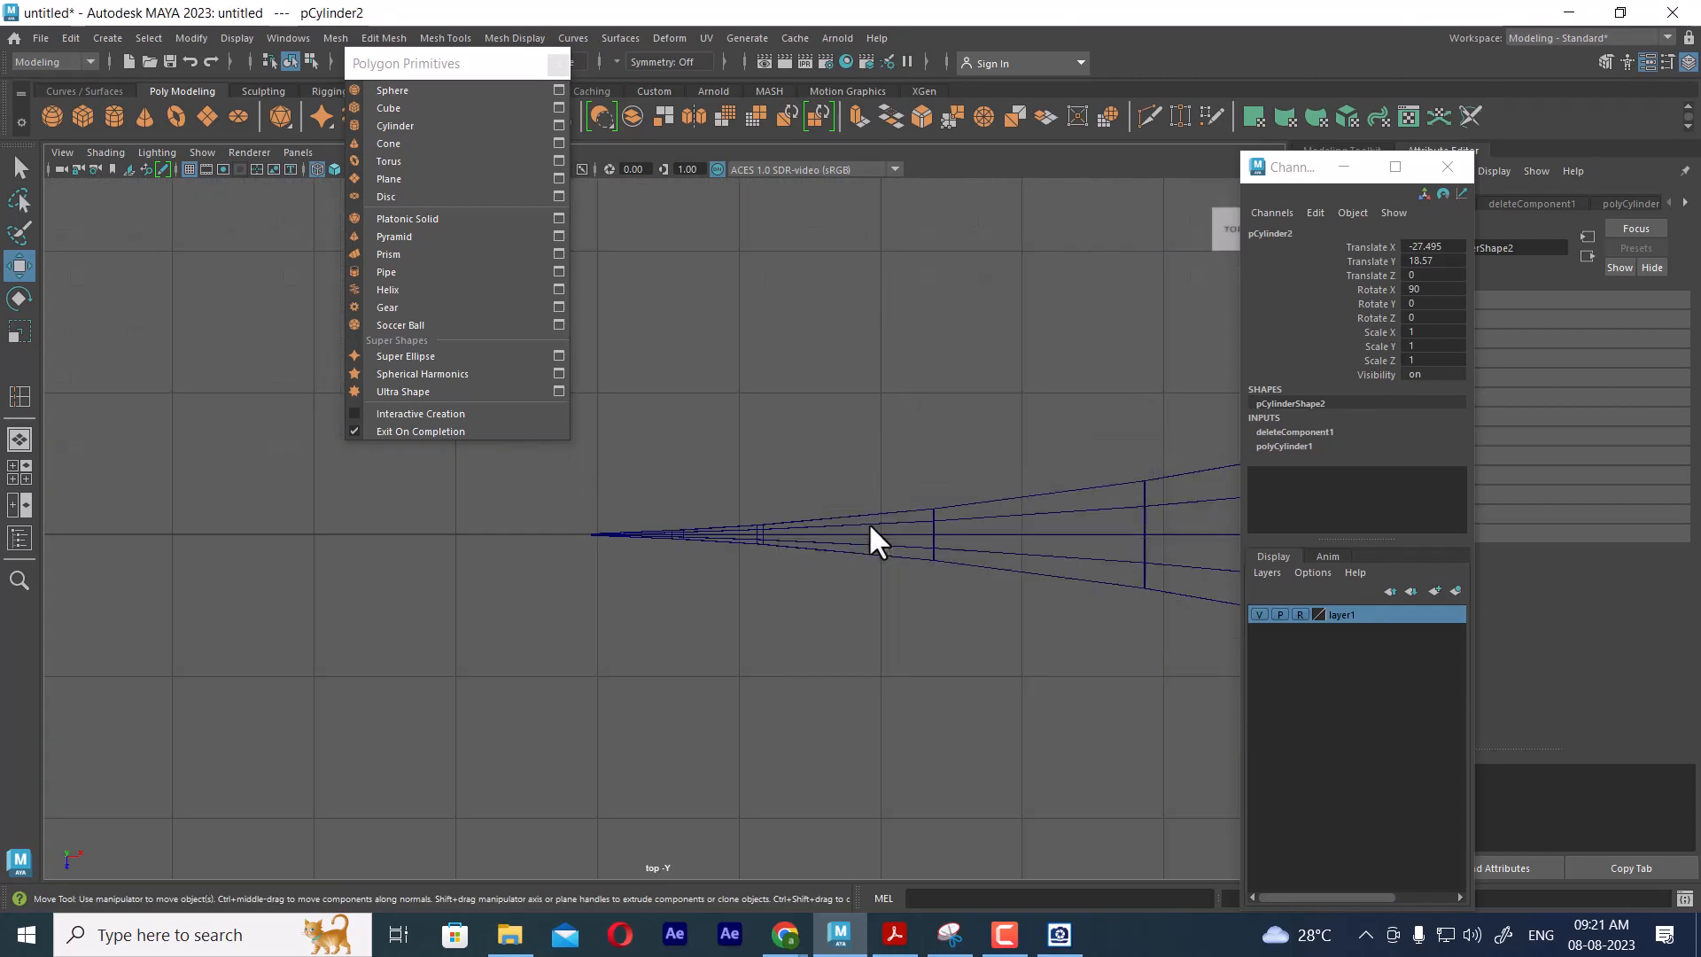
{"action": "key", "text": "f"}
{"action": "scroll", "coordinate": [872, 524], "scroll_direction": "down", "scroll_amount": 5}
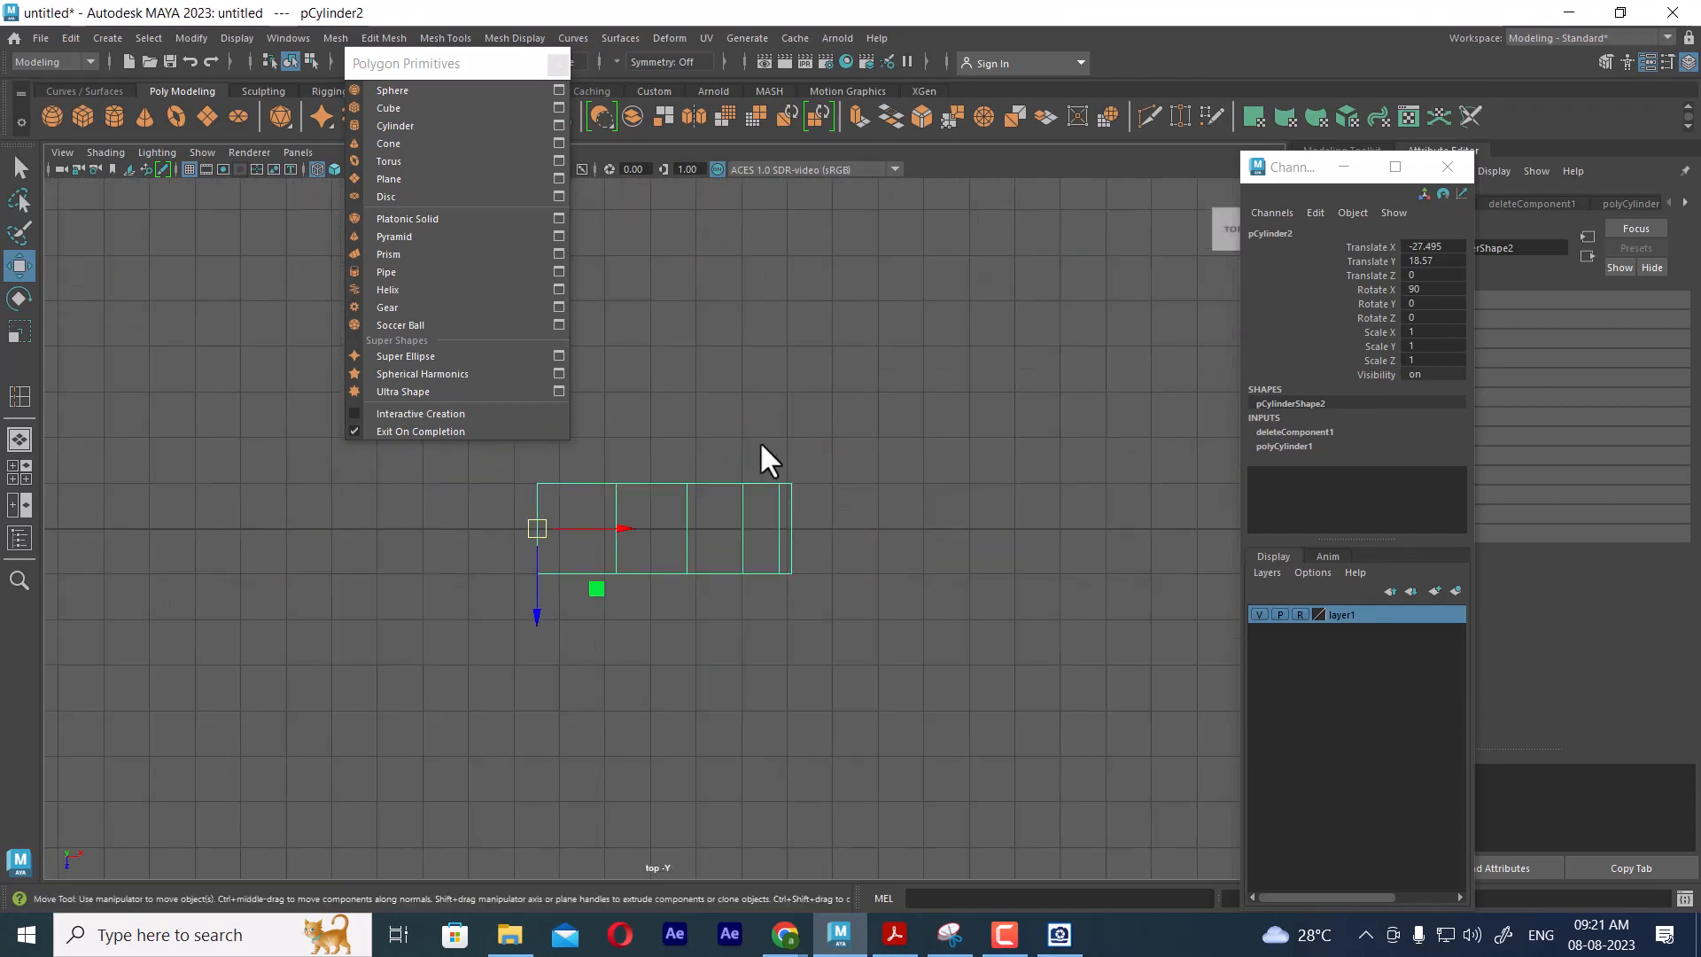
{"action": "middle_click_drag", "start_coordinate": [758, 439], "coordinate": [839, 462], "text": "alt"}
{"action": "scroll", "coordinate": [843, 588], "scroll_direction": "up", "scroll_amount": 1}
{"action": "key", "text": "r"}
{"action": "left_click_drag", "start_coordinate": [604, 638], "coordinate": [603, 577]}
In the front view, move the rim vertex nearest the blade's upper outer corner onto that corner of the sketch
{"action": "key", "text": "space"}
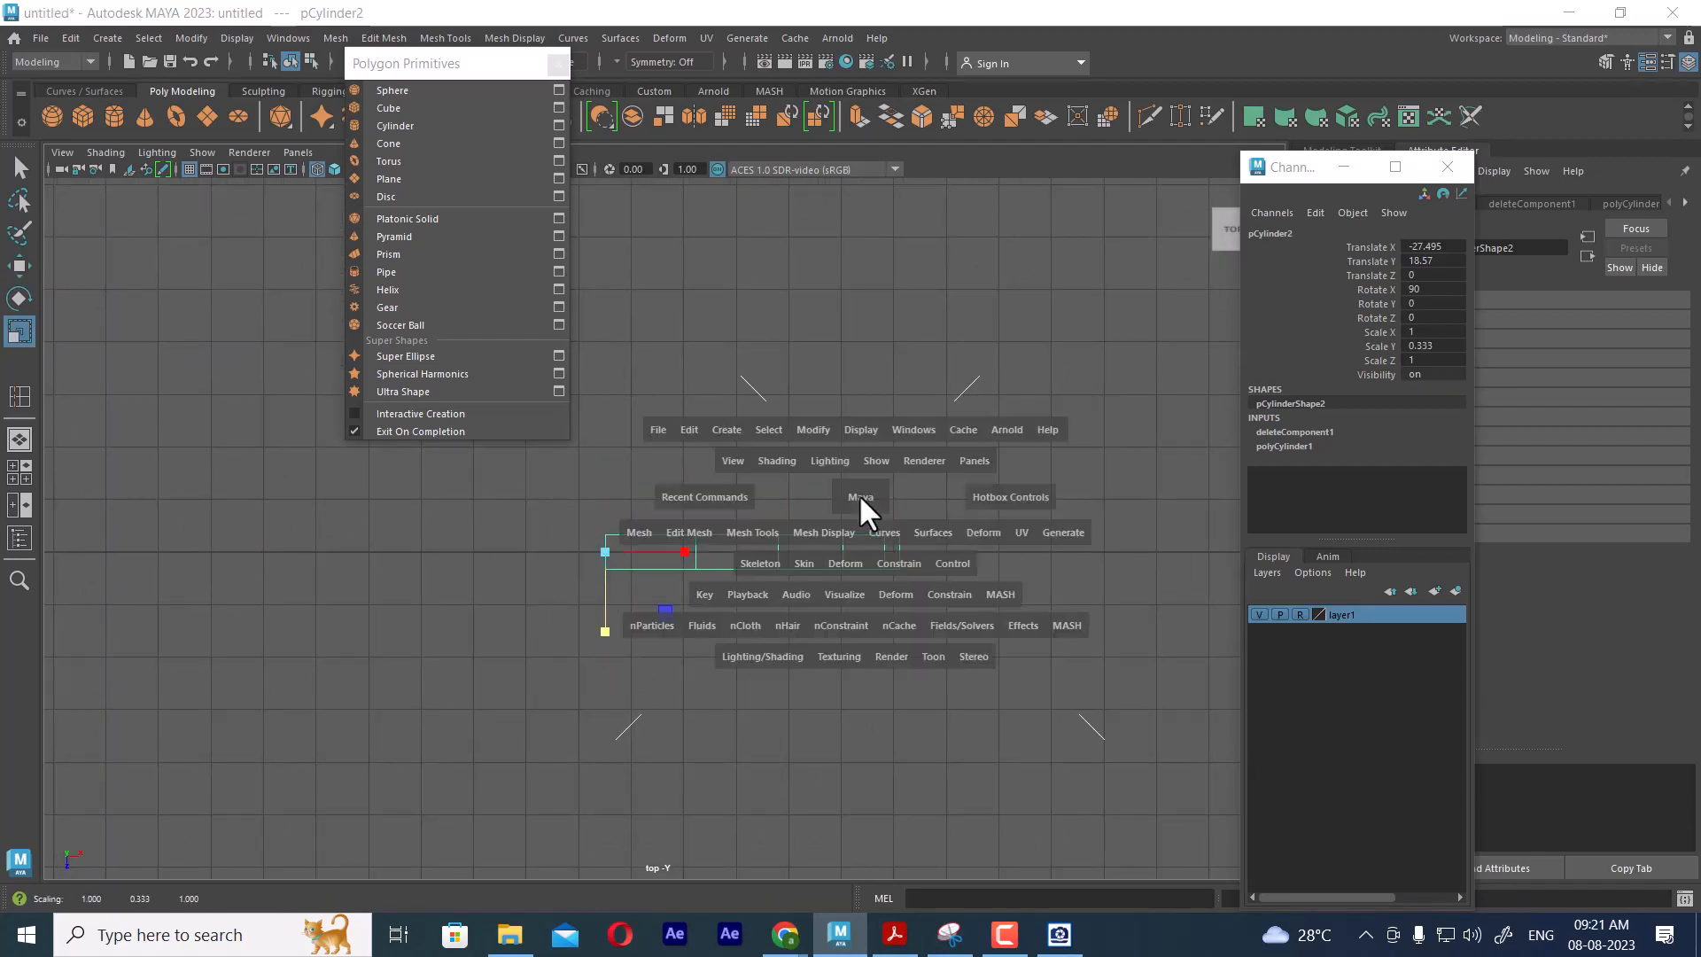
{"action": "left_click_drag", "start_coordinate": [858, 492], "coordinate": [852, 556]}
{"action": "scroll", "coordinate": [1001, 572], "scroll_direction": "down", "scroll_amount": 1}
{"action": "middle_click_drag", "start_coordinate": [985, 560], "coordinate": [933, 549], "text": "alt"}
{"action": "scroll", "coordinate": [997, 571], "scroll_direction": "up", "scroll_amount": 2}
{"action": "scroll", "coordinate": [1001, 571], "scroll_direction": "up", "scroll_amount": 1}
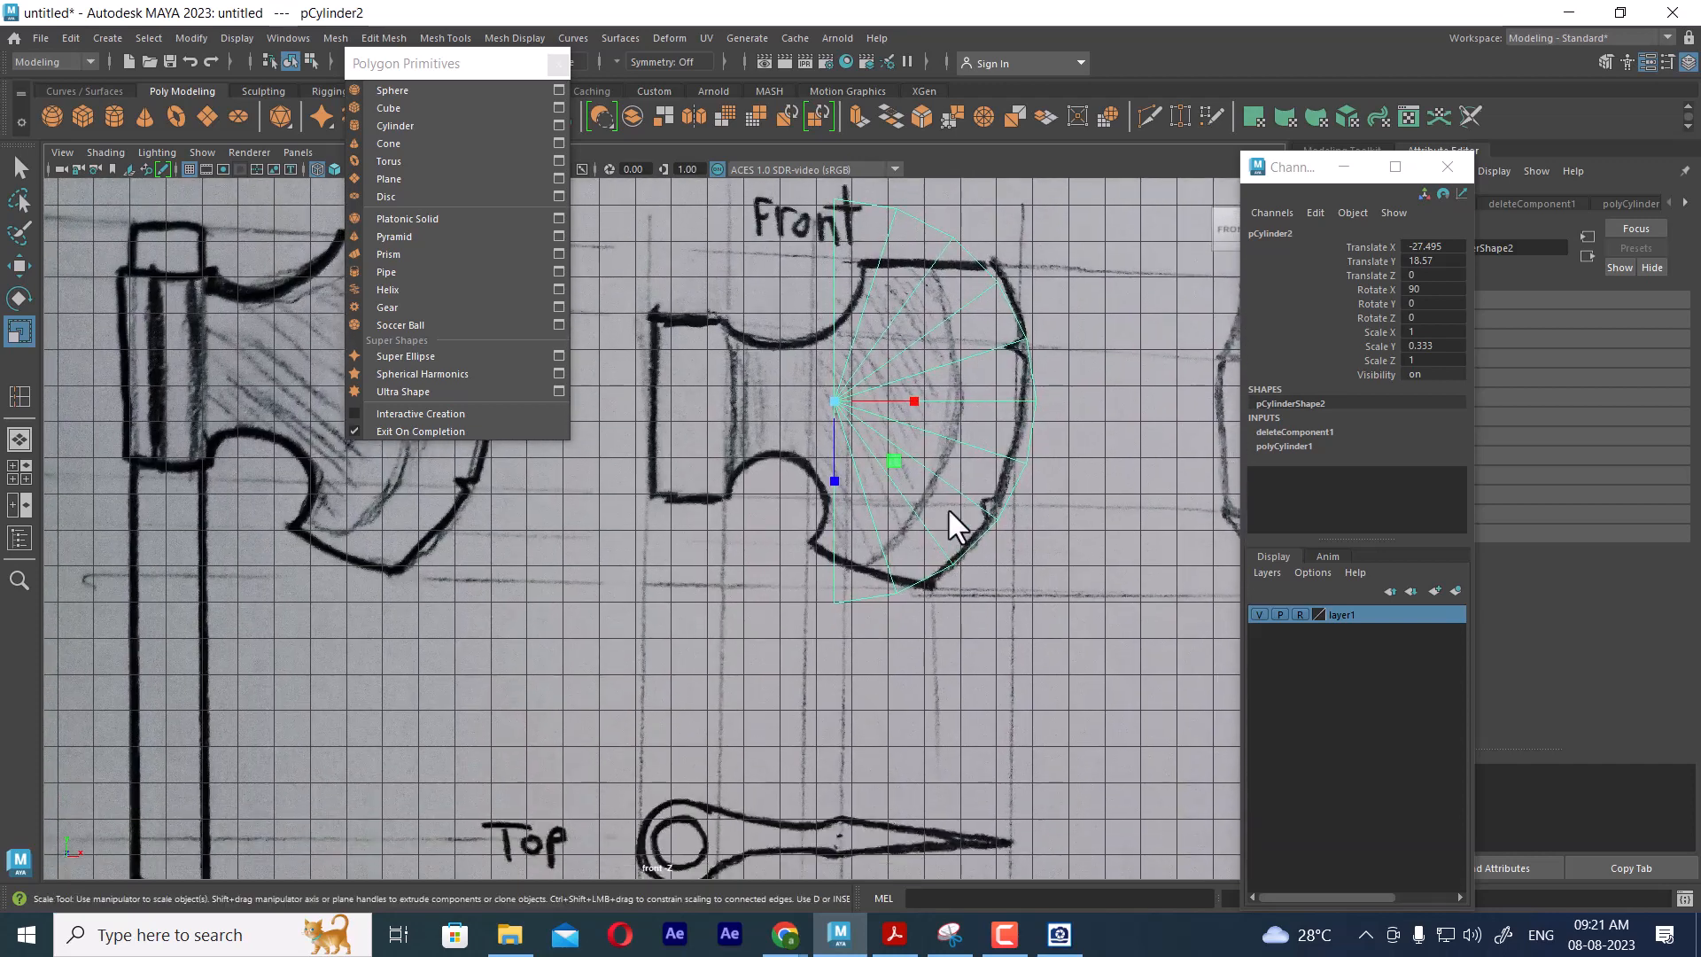
{"action": "scroll", "coordinate": [992, 592], "scroll_direction": "up", "scroll_amount": 2}
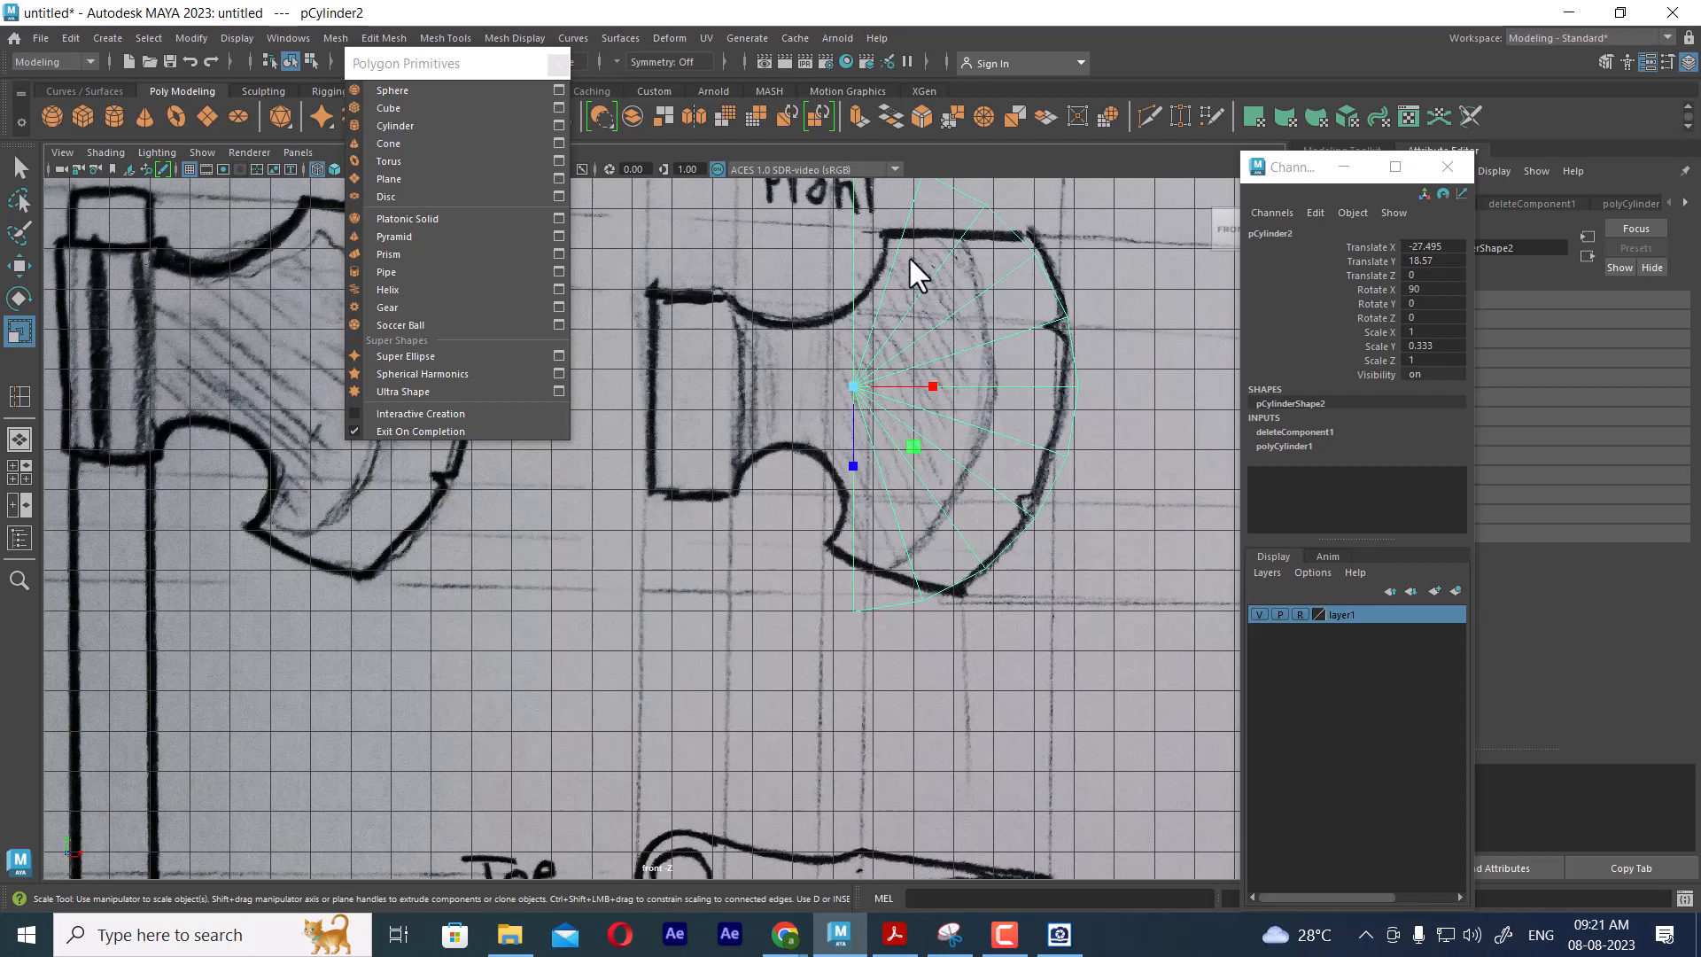
{"action": "middle_click_drag", "start_coordinate": [909, 257], "coordinate": [945, 349], "text": "alt"}
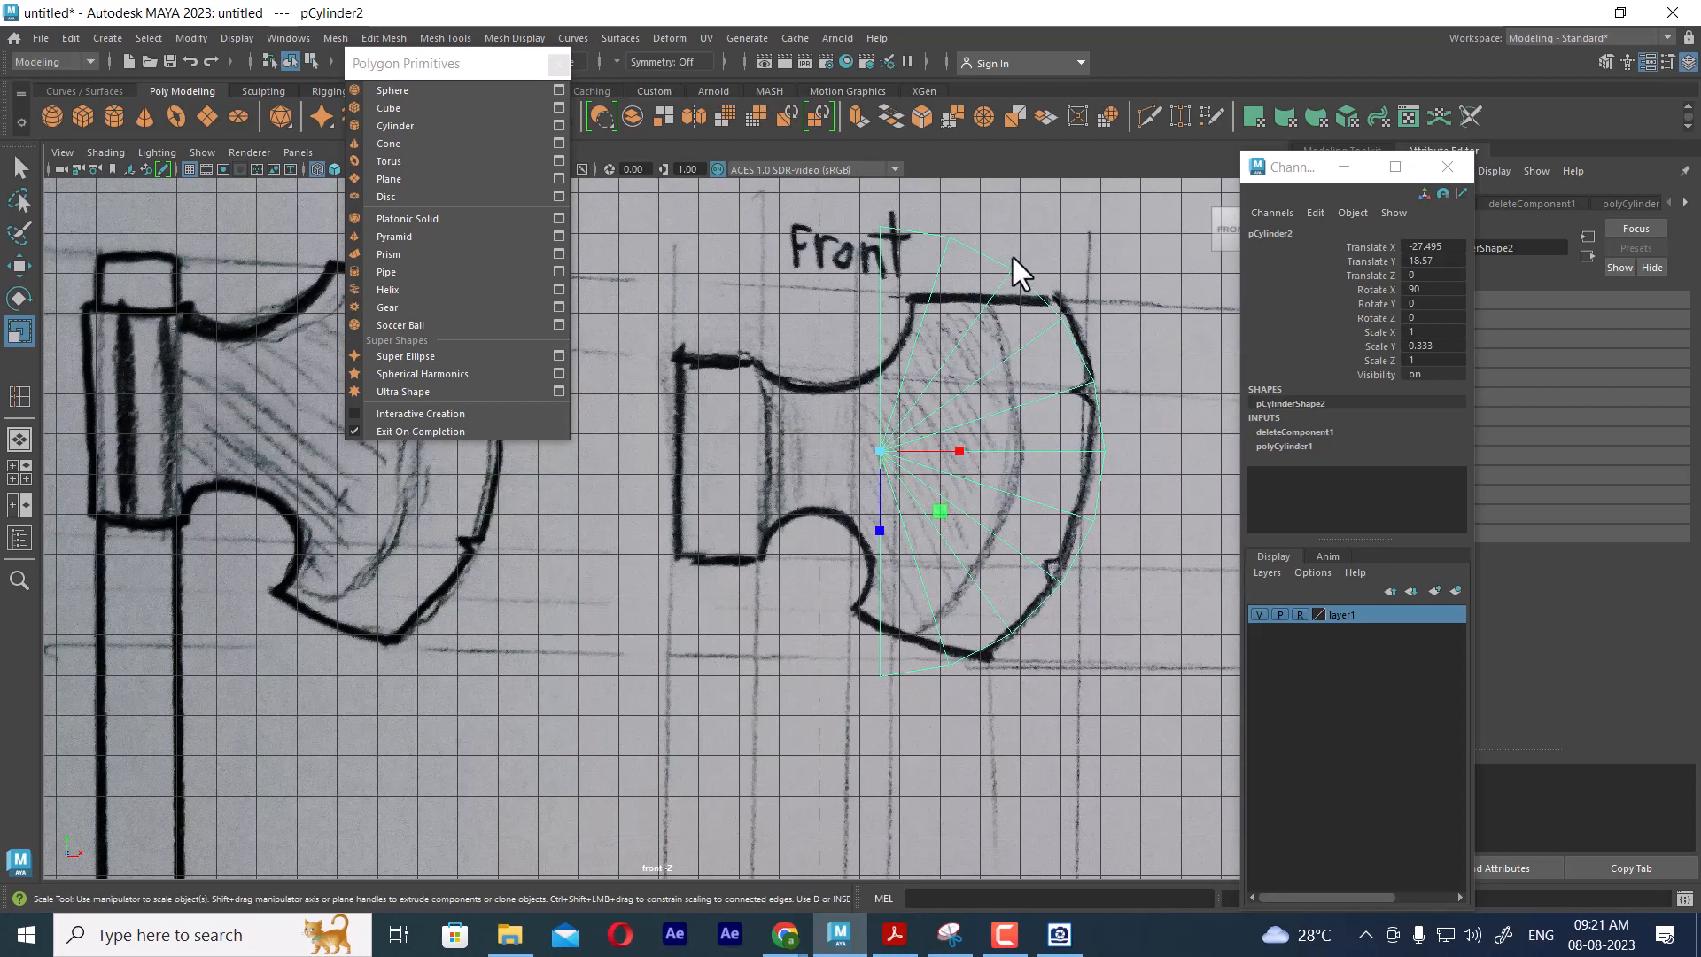
{"action": "right_click_drag", "start_coordinate": [1012, 257], "coordinate": [926, 257]}
{"action": "middle_click_drag", "start_coordinate": [899, 299], "coordinate": [843, 387], "text": "alt"}
{"action": "scroll", "coordinate": [1044, 395], "scroll_direction": "up", "scroll_amount": 2}
{"action": "scroll", "coordinate": [1044, 395], "scroll_direction": "up", "scroll_amount": 2}
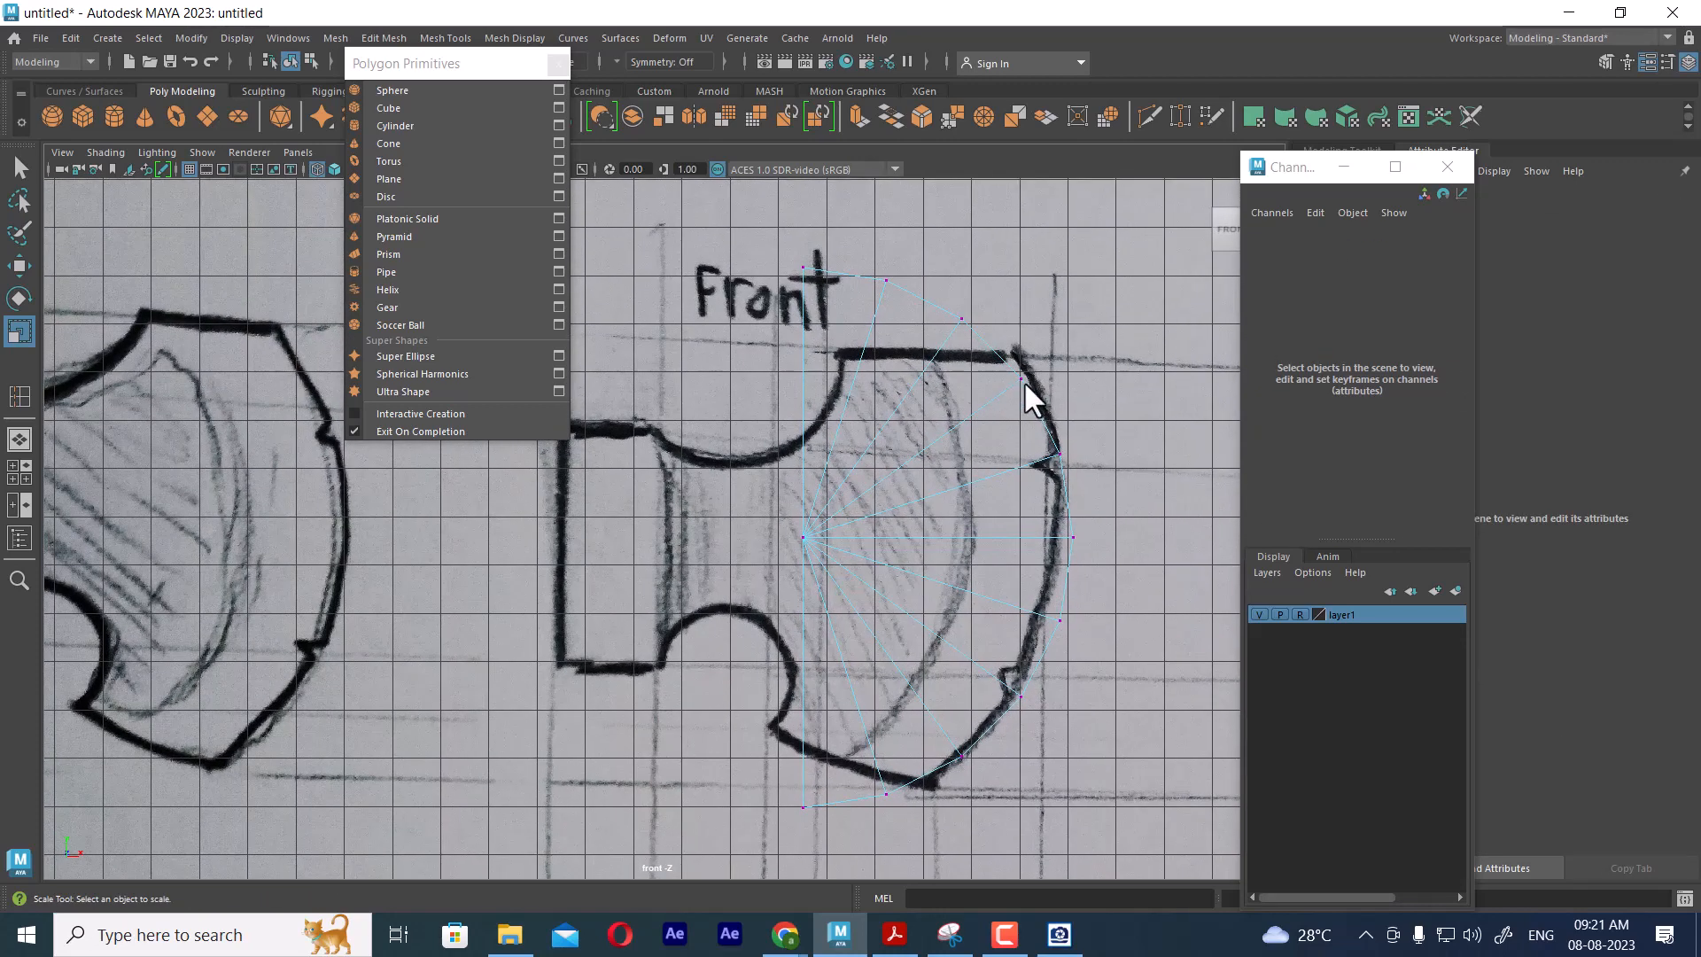
{"action": "left_click_drag", "start_coordinate": [963, 328], "coordinate": [1019, 303]}
{"action": "key", "text": "w"}
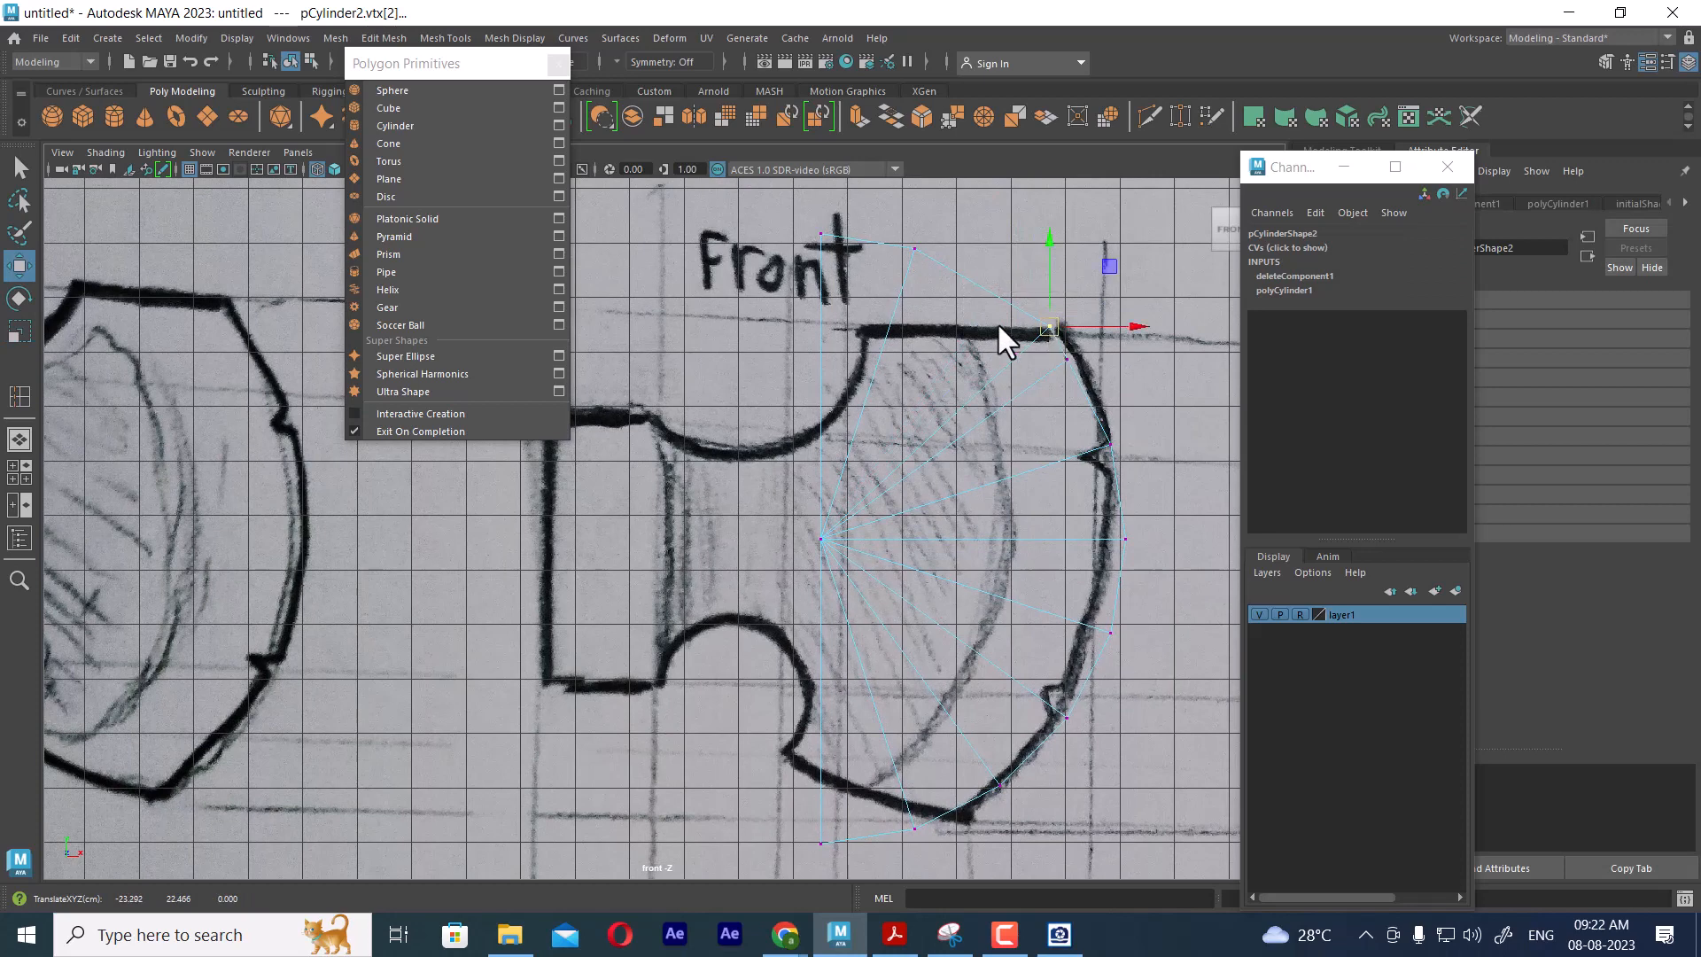
Move the two remaining upper rim vertices onto the blade's straight top edge, placing one at its inner corner
{"action": "mouse_move", "coordinate": [947, 209]}
{"action": "left_mouse_down"}
{"action": "mouse_move", "coordinate": [893, 252]}
{"action": "mouse_move", "coordinate": [802, 276]}
{"action": "mouse_move", "coordinate": [912, 315]}
{"action": "mouse_move", "coordinate": [910, 331]}
{"action": "left_mouse_up"}
{"action": "left_click_drag", "start_coordinate": [985, 286], "coordinate": [944, 359]}
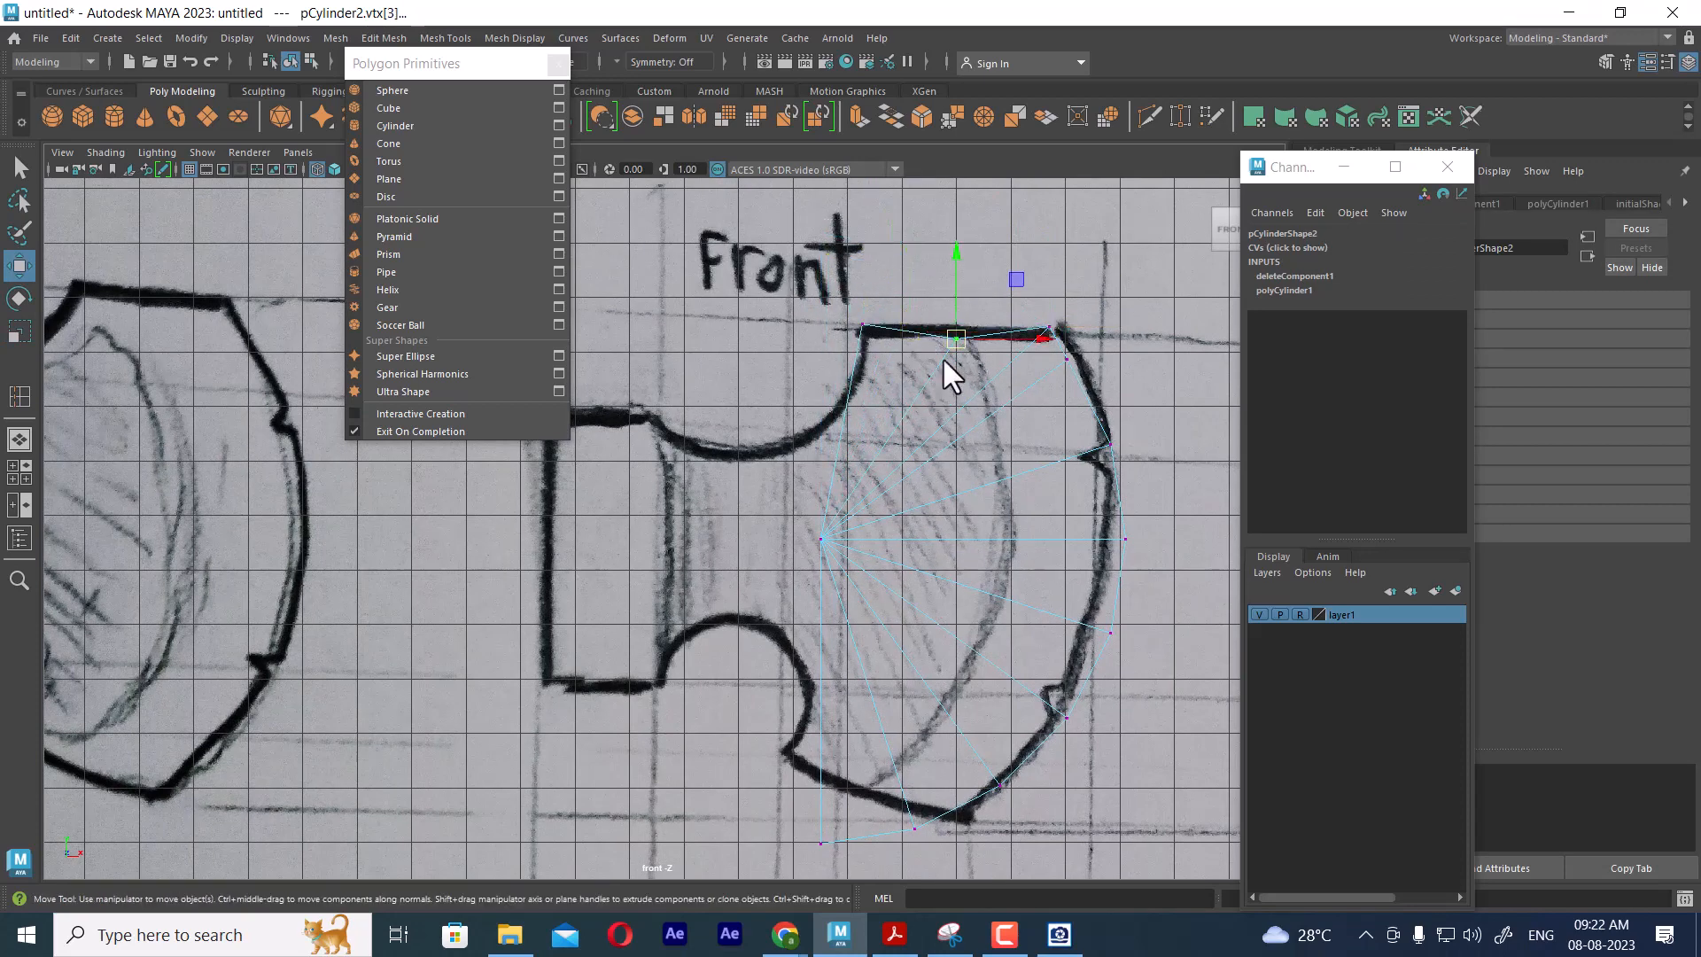
{"action": "left_click_drag", "start_coordinate": [835, 285], "coordinate": [992, 369]}
{"action": "key", "text": "r"}
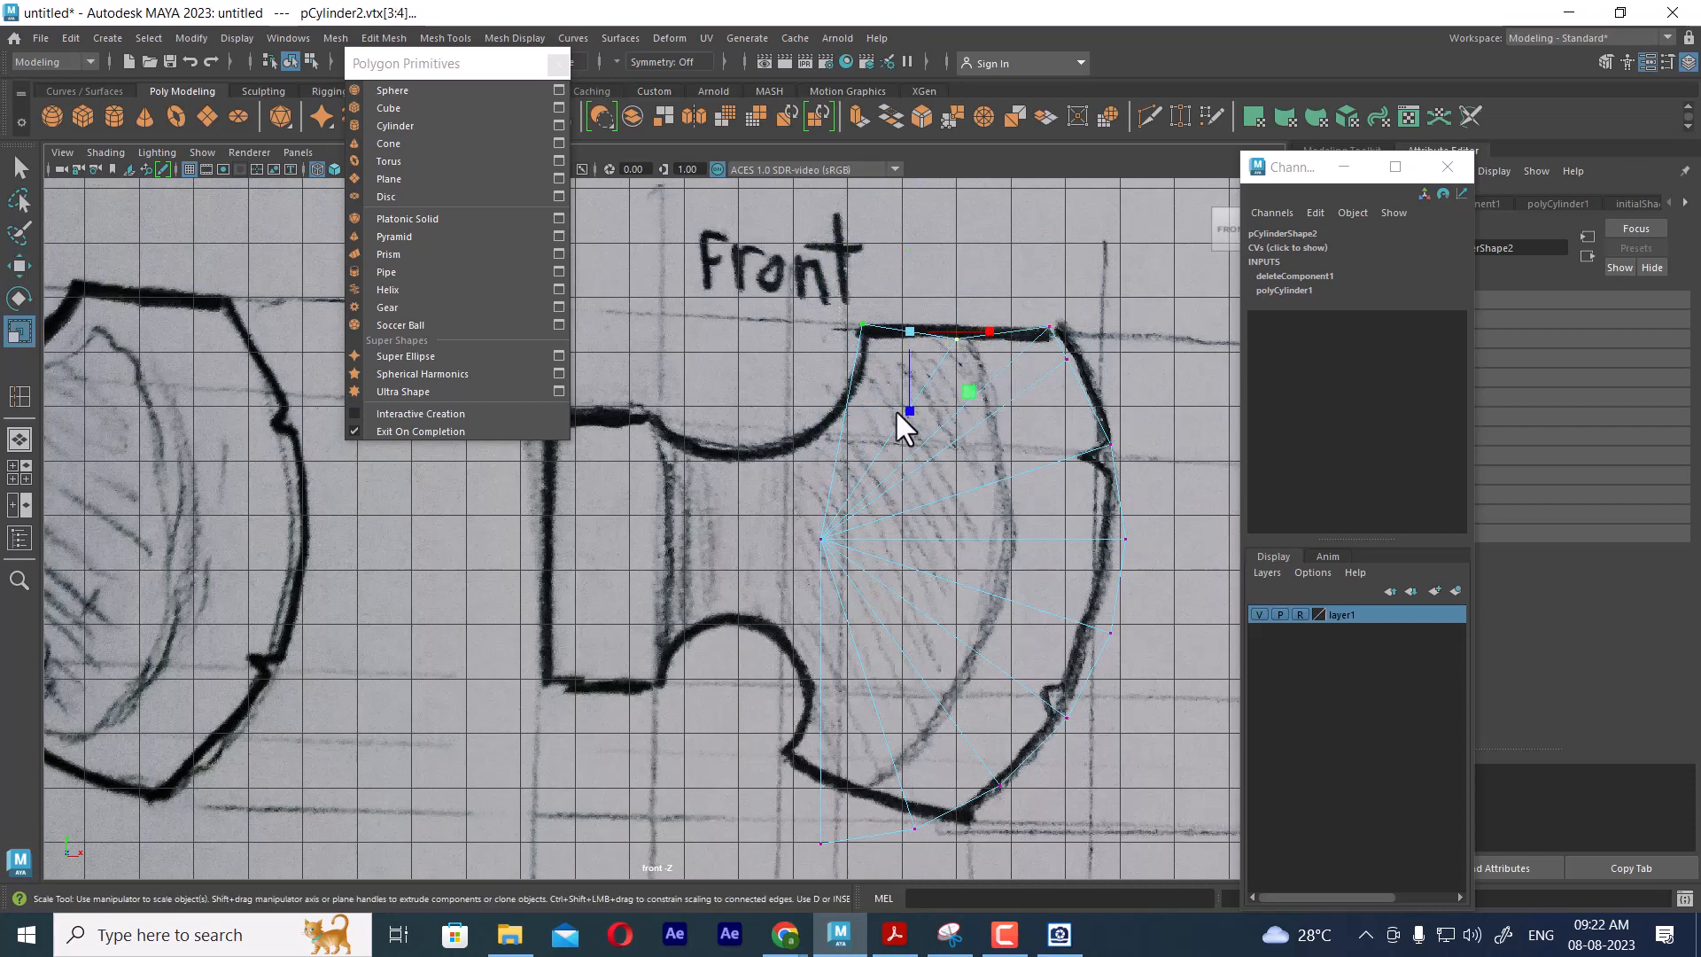
{"action": "key", "text": "w"}
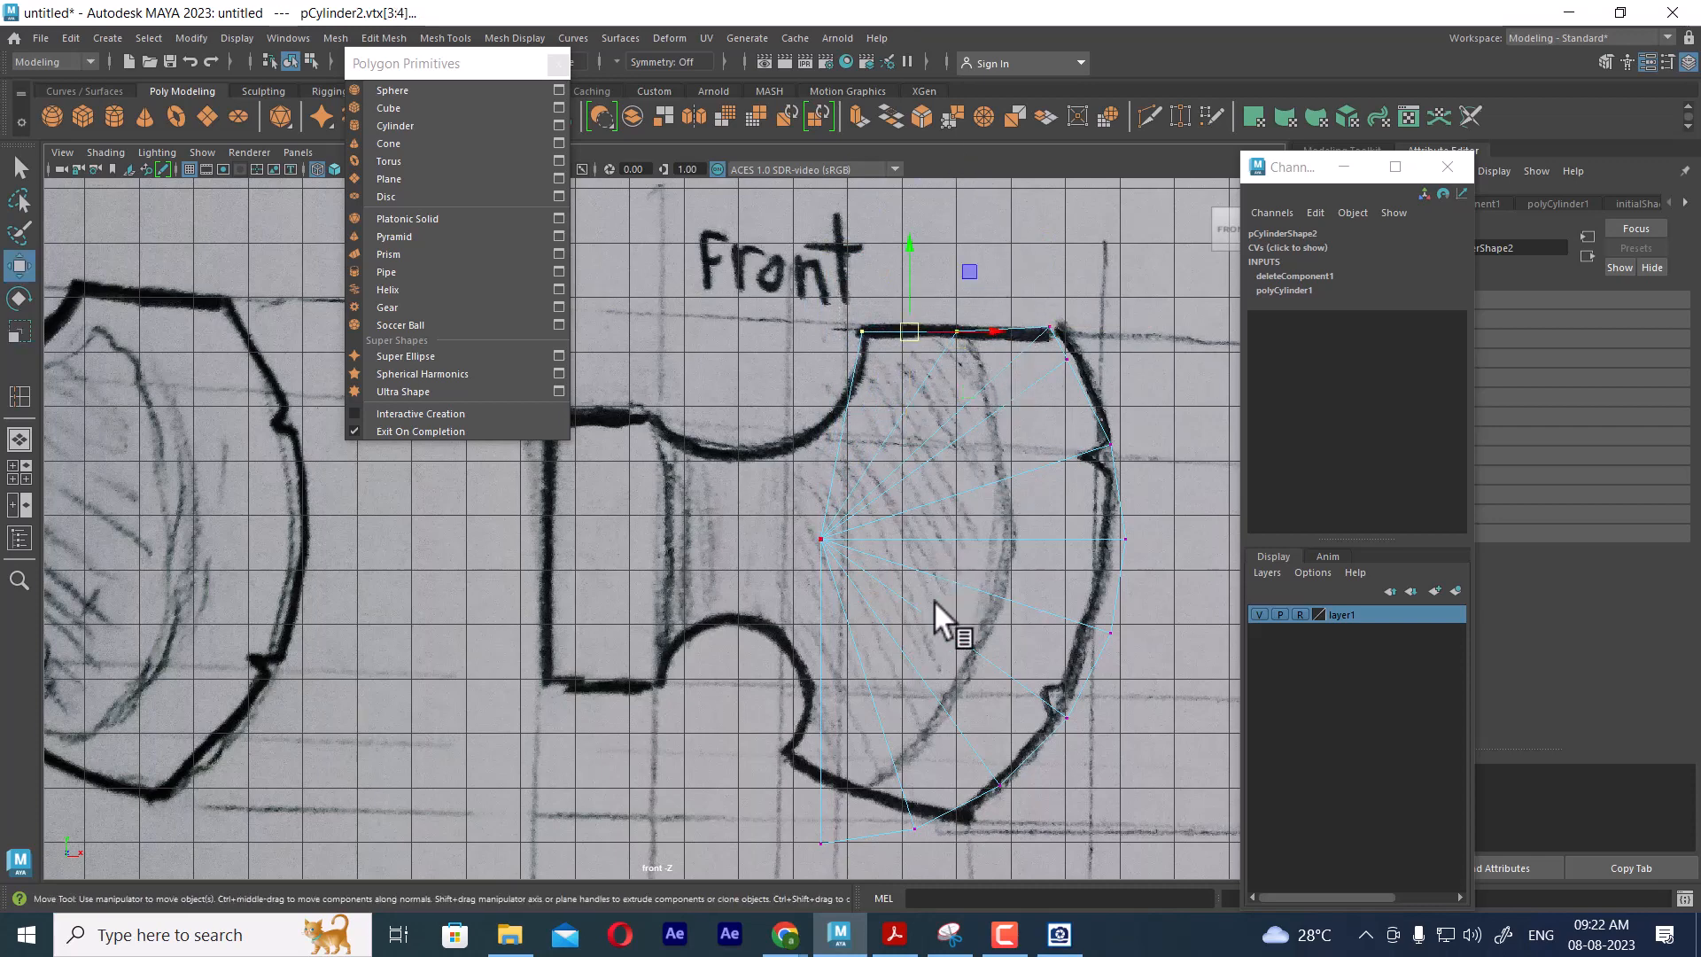
Move the two lowest rim vertices onto the blade's lower inner corner and its bottom tip
{"action": "scroll", "coordinate": [997, 488], "scroll_direction": "up", "scroll_amount": 5}
{"action": "scroll", "coordinate": [961, 480], "scroll_direction": "up", "scroll_amount": 1}
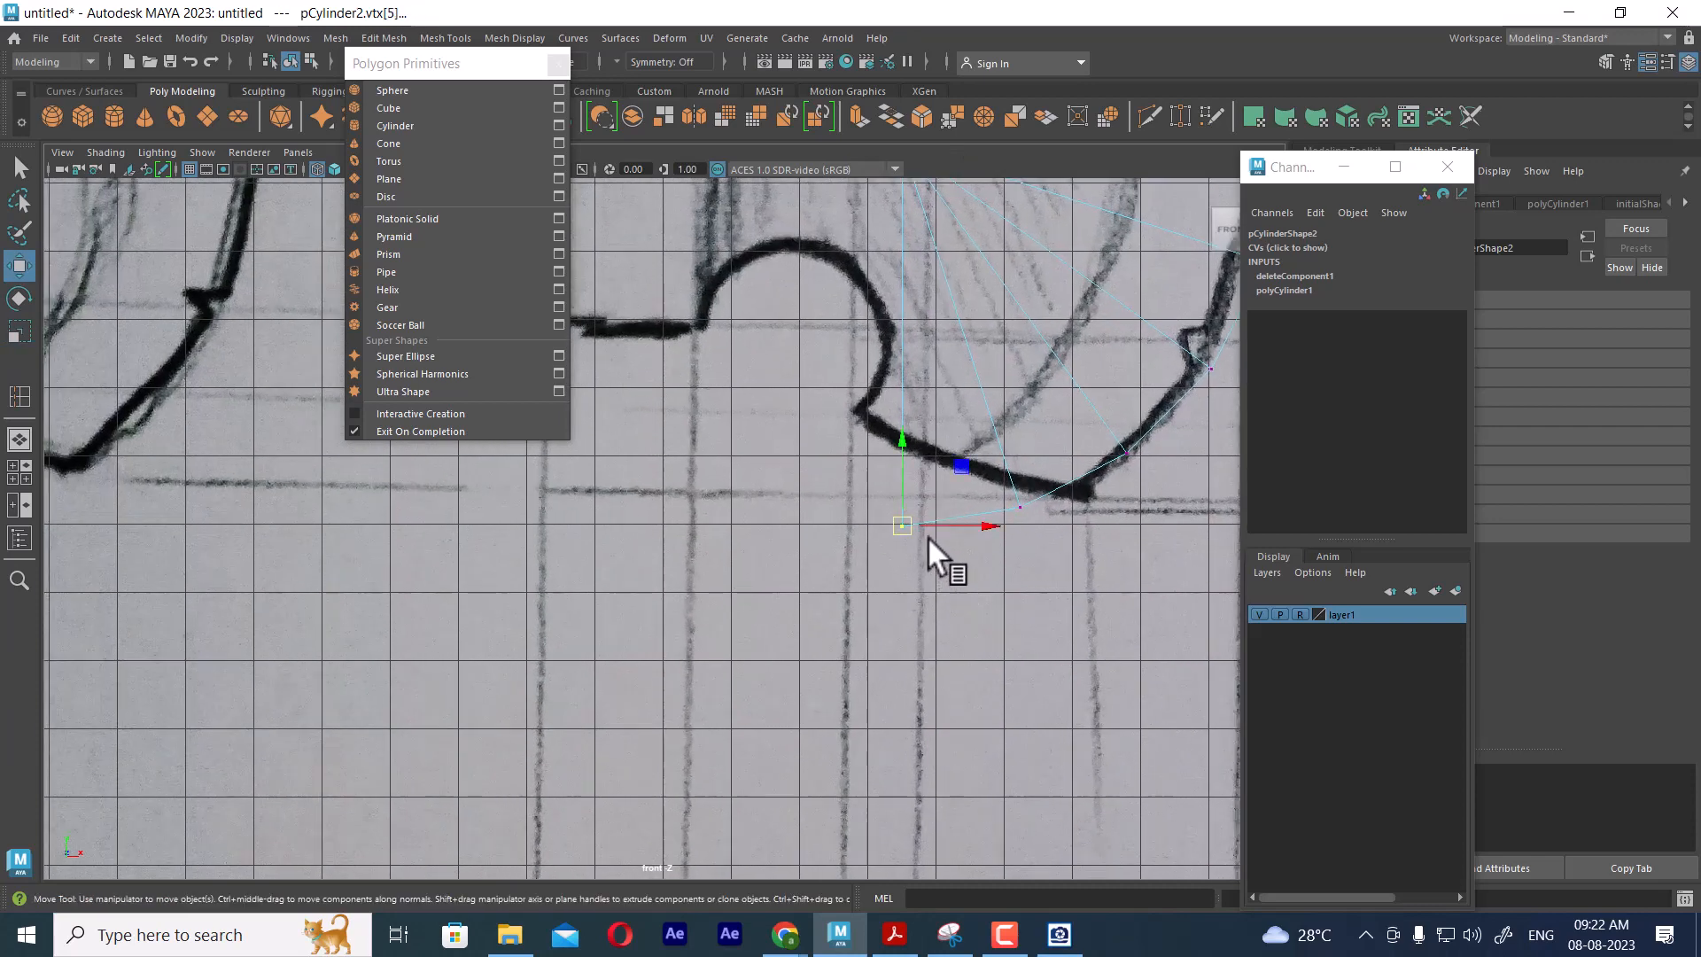
{"action": "left_click_drag", "start_coordinate": [902, 525], "coordinate": [861, 414]}
{"action": "left_click", "coordinate": [1021, 507]}
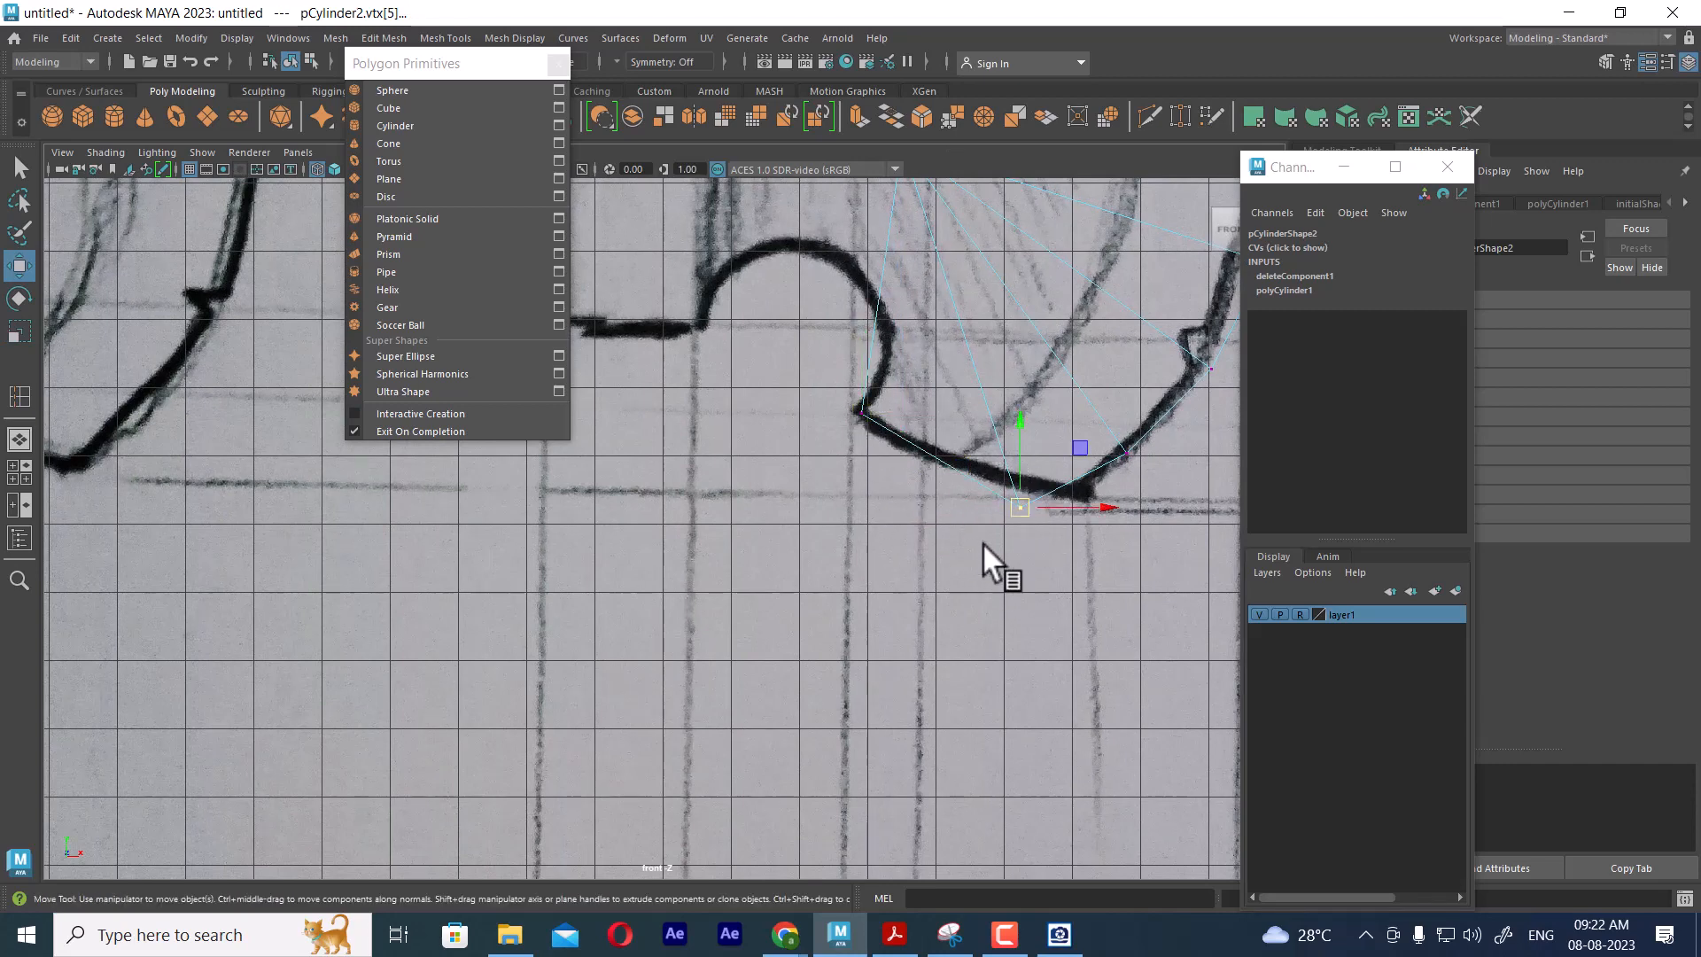
{"action": "left_click_drag", "start_coordinate": [1021, 510], "coordinate": [1039, 513]}
{"action": "scroll", "coordinate": [1075, 505], "scroll_direction": "down", "scroll_amount": 3}
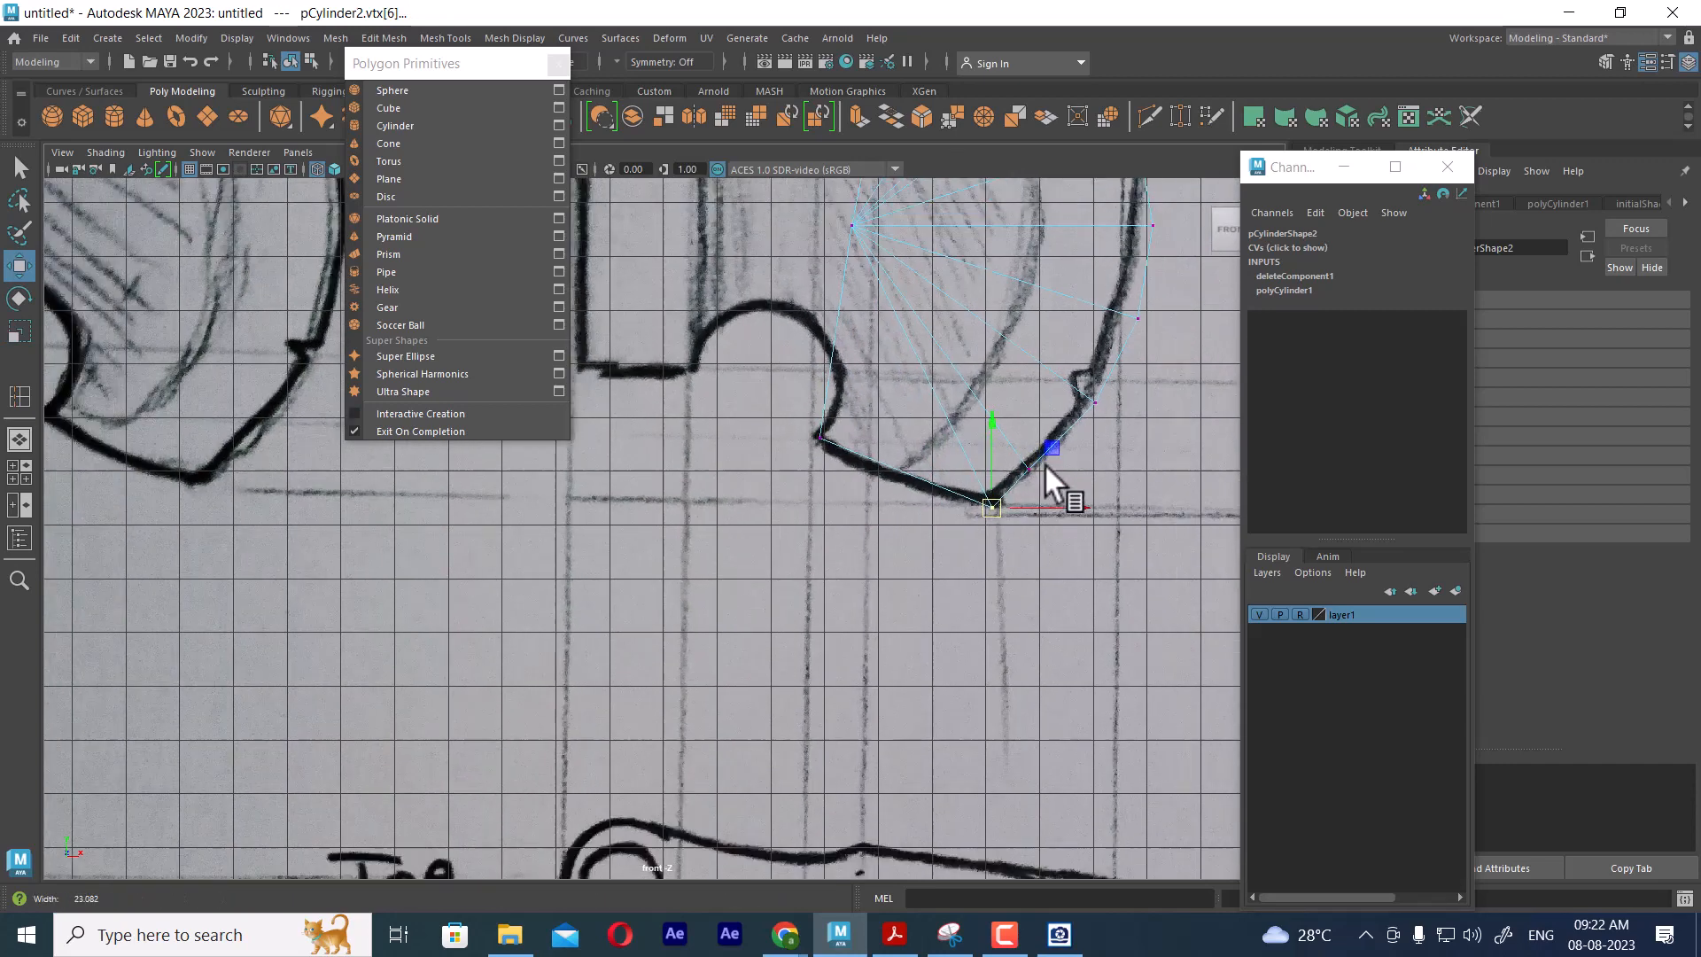
{"action": "middle_click_drag", "start_coordinate": [992, 486], "coordinate": [1008, 604], "text": "alt"}
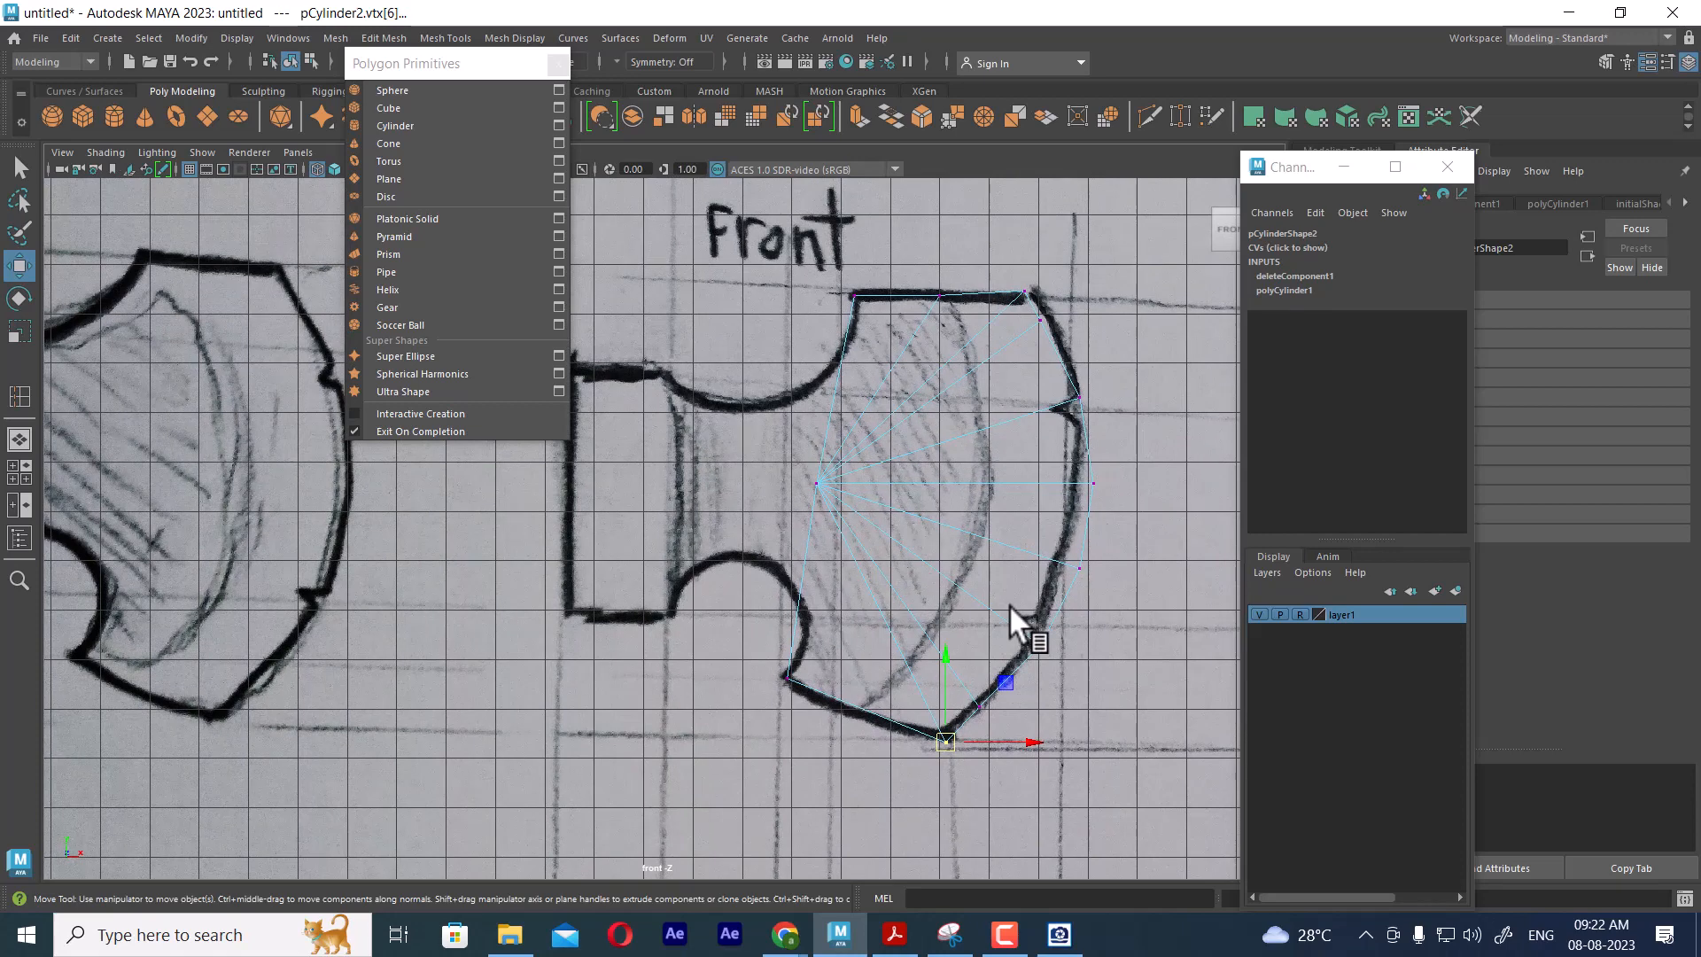
Try deleting the blade's flat cap faces, and undo the deletion
{"action": "right_click_drag", "start_coordinate": [758, 365], "coordinate": [758, 422]}
{"action": "double_click", "coordinate": [950, 576]}
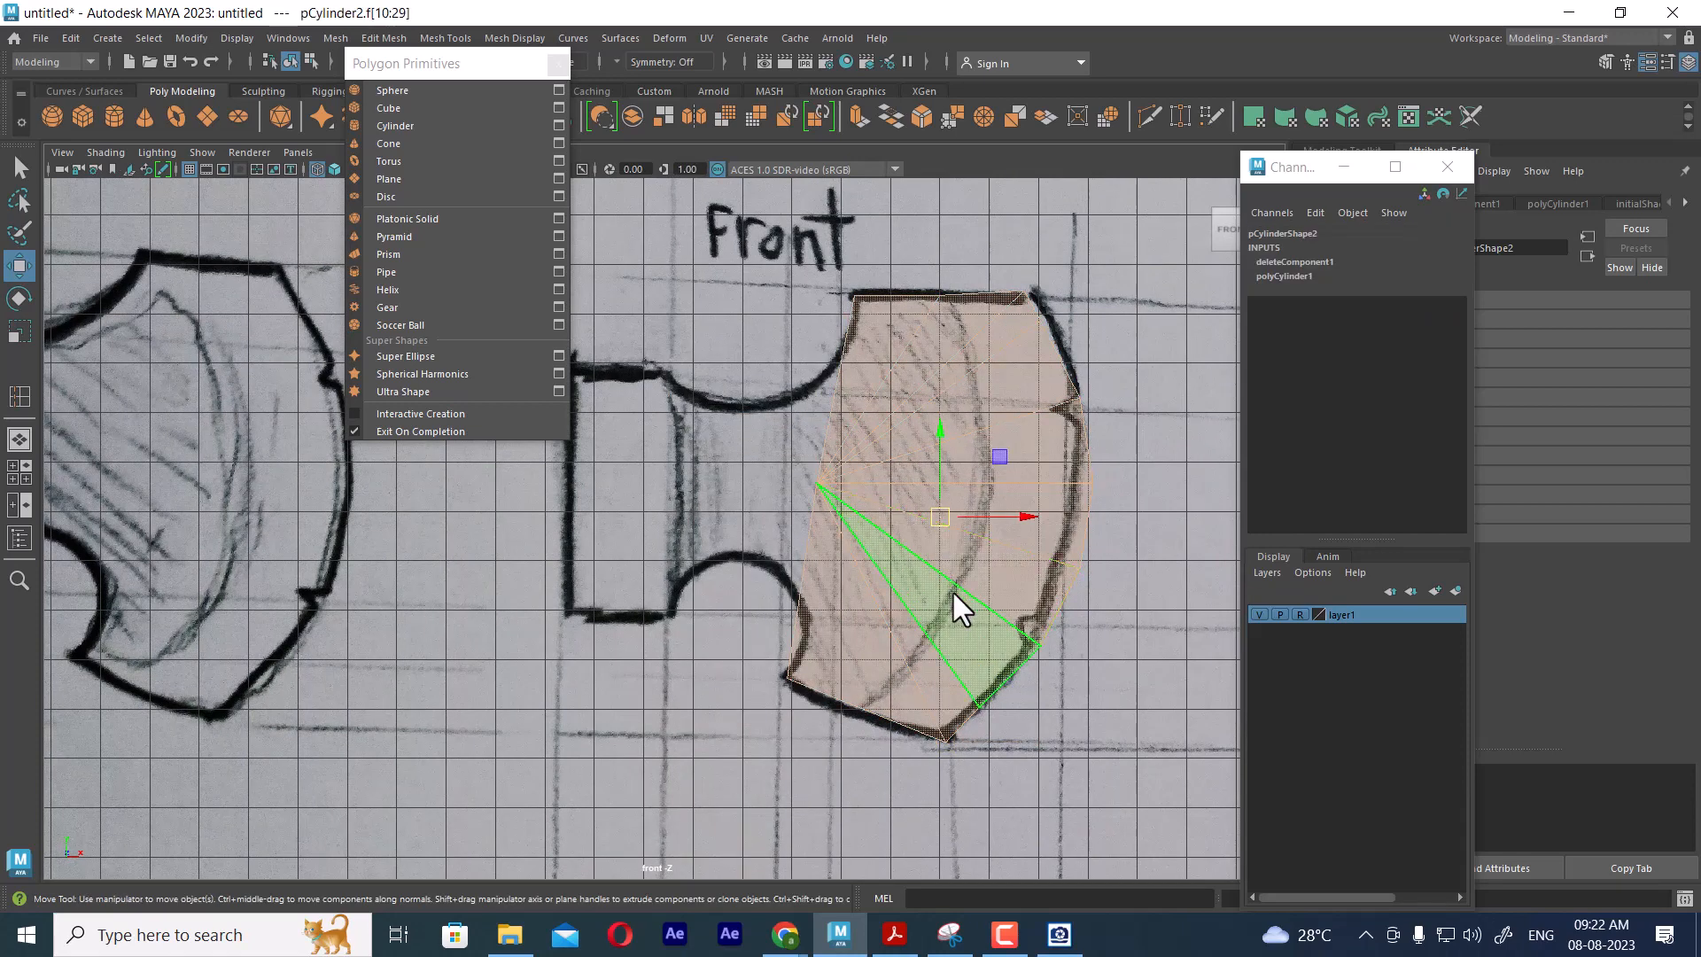
{"action": "key", "text": "Delete"}
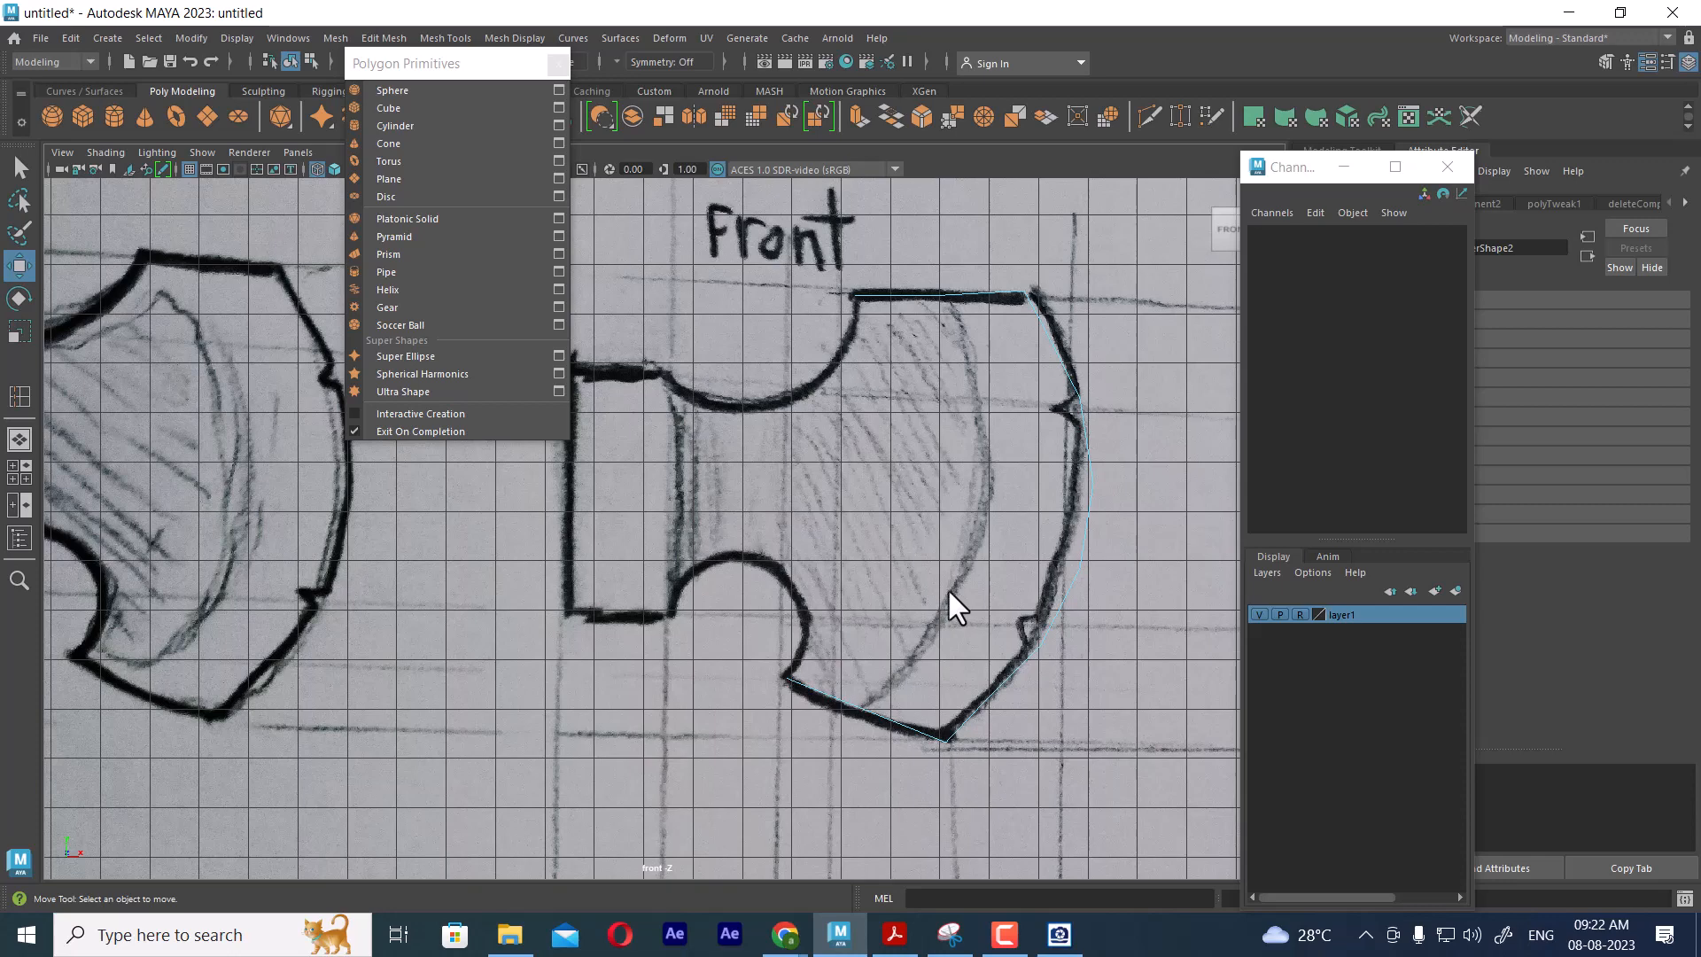
{"action": "key", "text": "ctrl+z"}
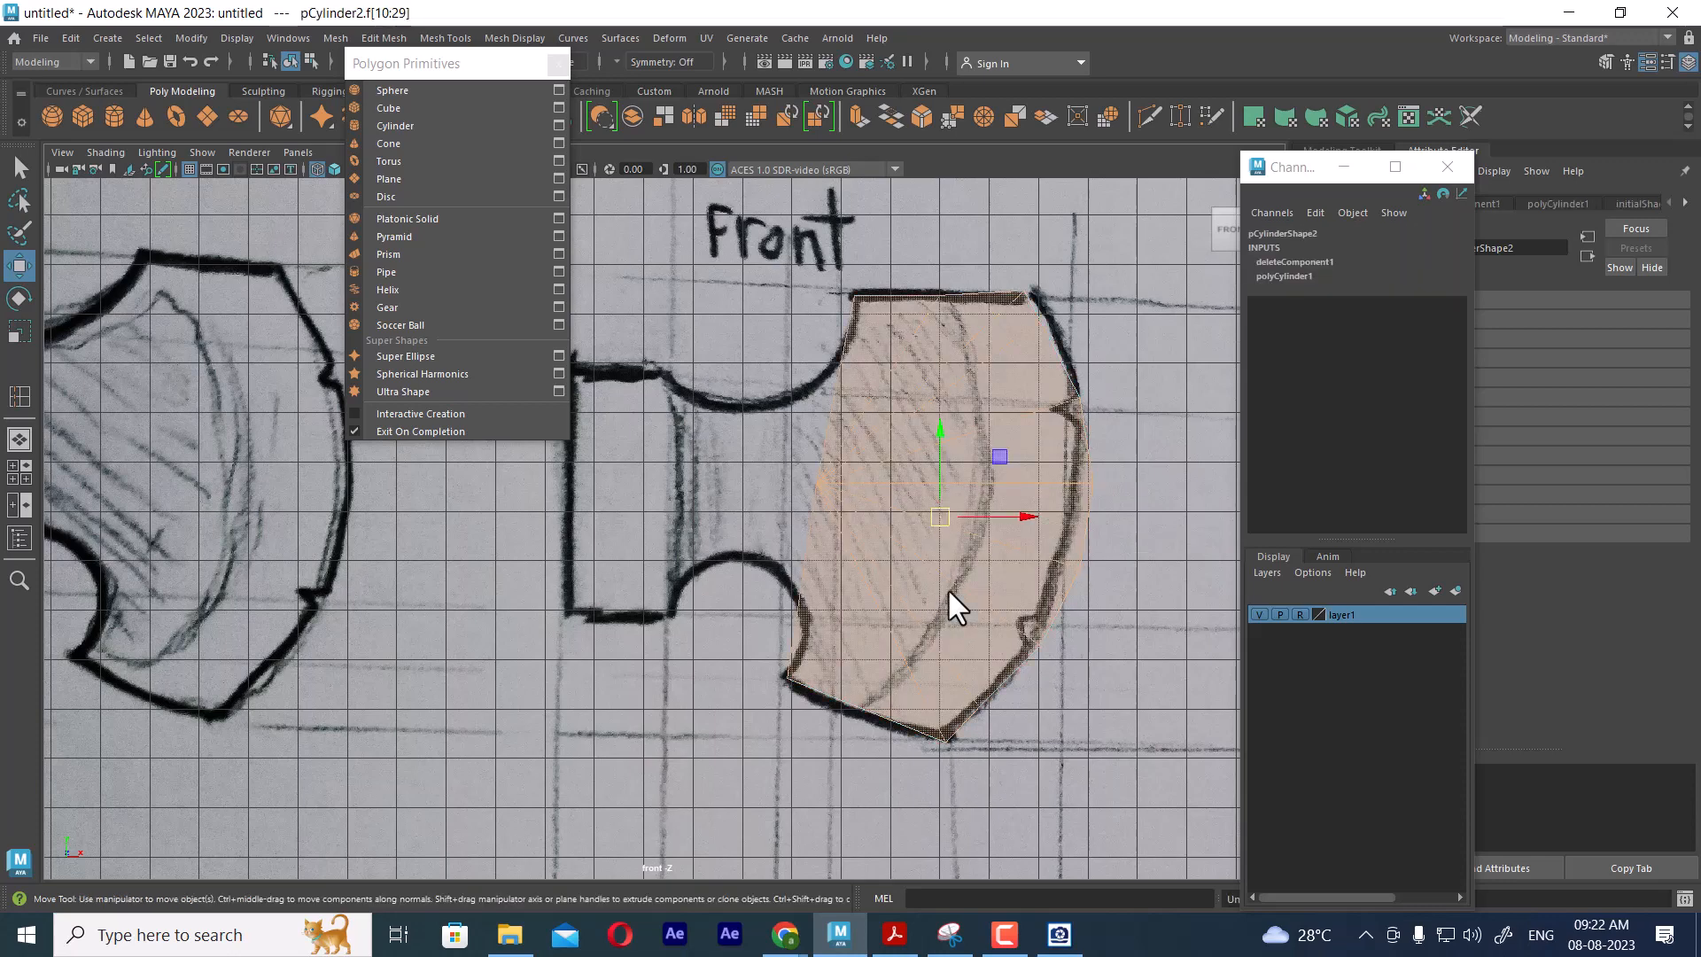
Move three rim vertices along the blade's middle and lower cutting edge inward onto the sketched outline
{"action": "scroll", "coordinate": [968, 485], "scroll_direction": "up", "scroll_amount": 2}
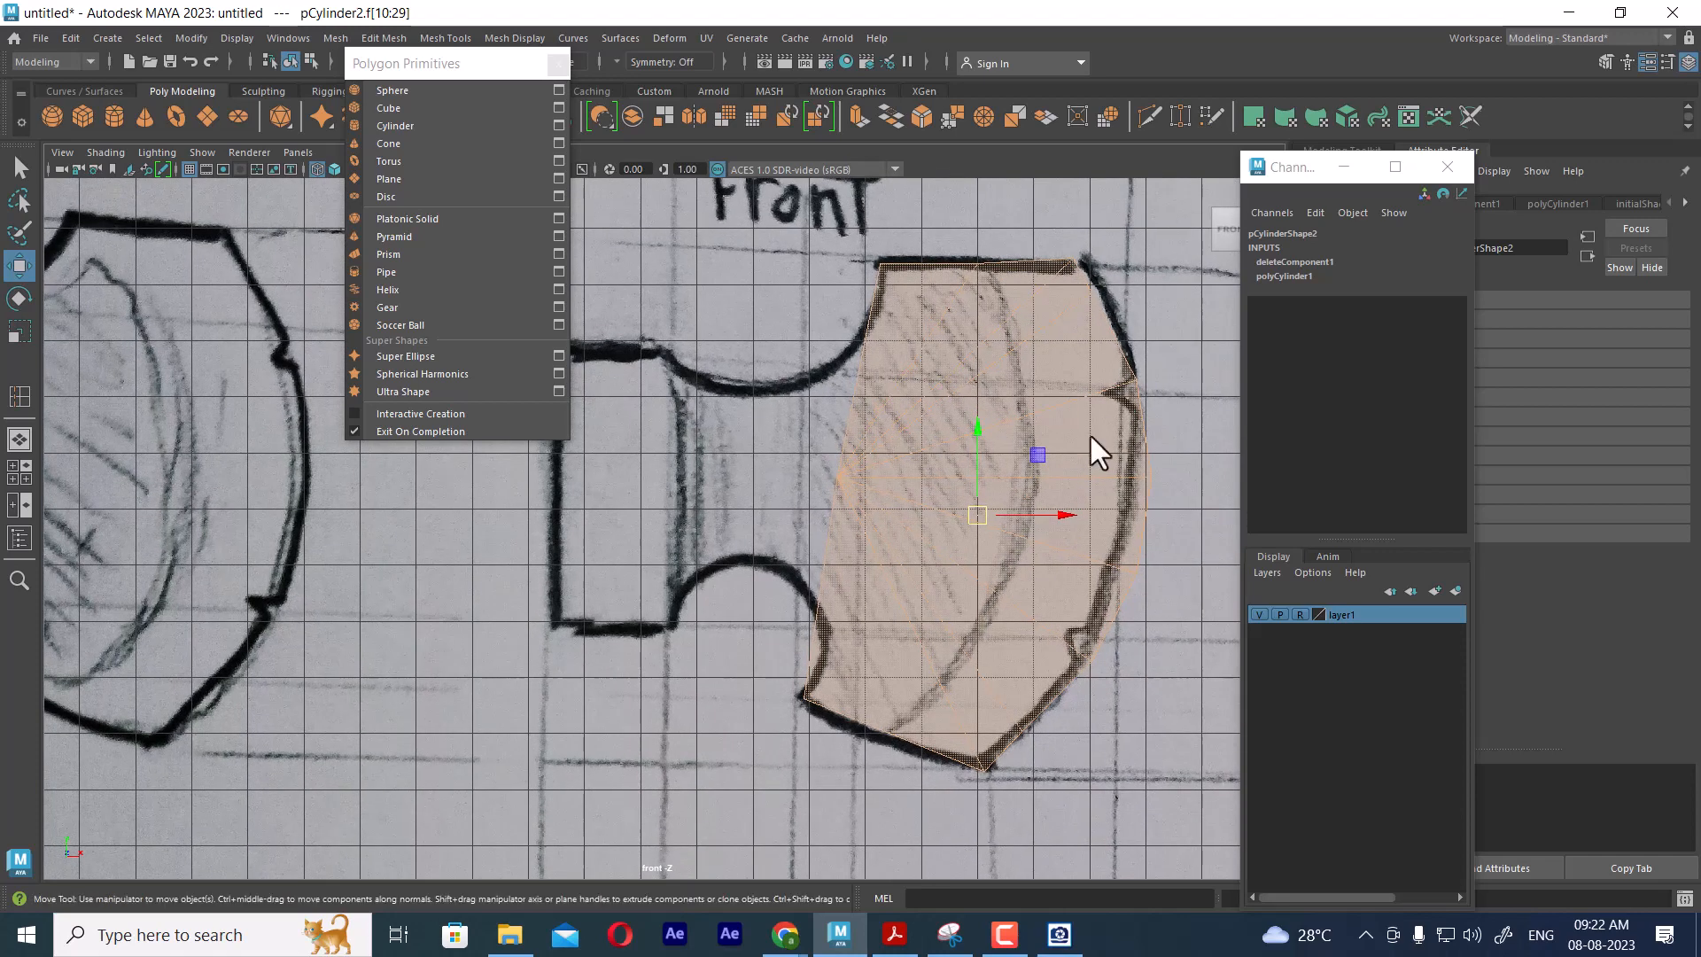
{"action": "right_click_drag", "start_coordinate": [1138, 326], "coordinate": [1050, 327]}
{"action": "middle_click_drag", "start_coordinate": [1027, 394], "coordinate": [797, 447], "text": "alt"}
{"action": "scroll", "coordinate": [1000, 452], "scroll_direction": "up", "scroll_amount": 2}
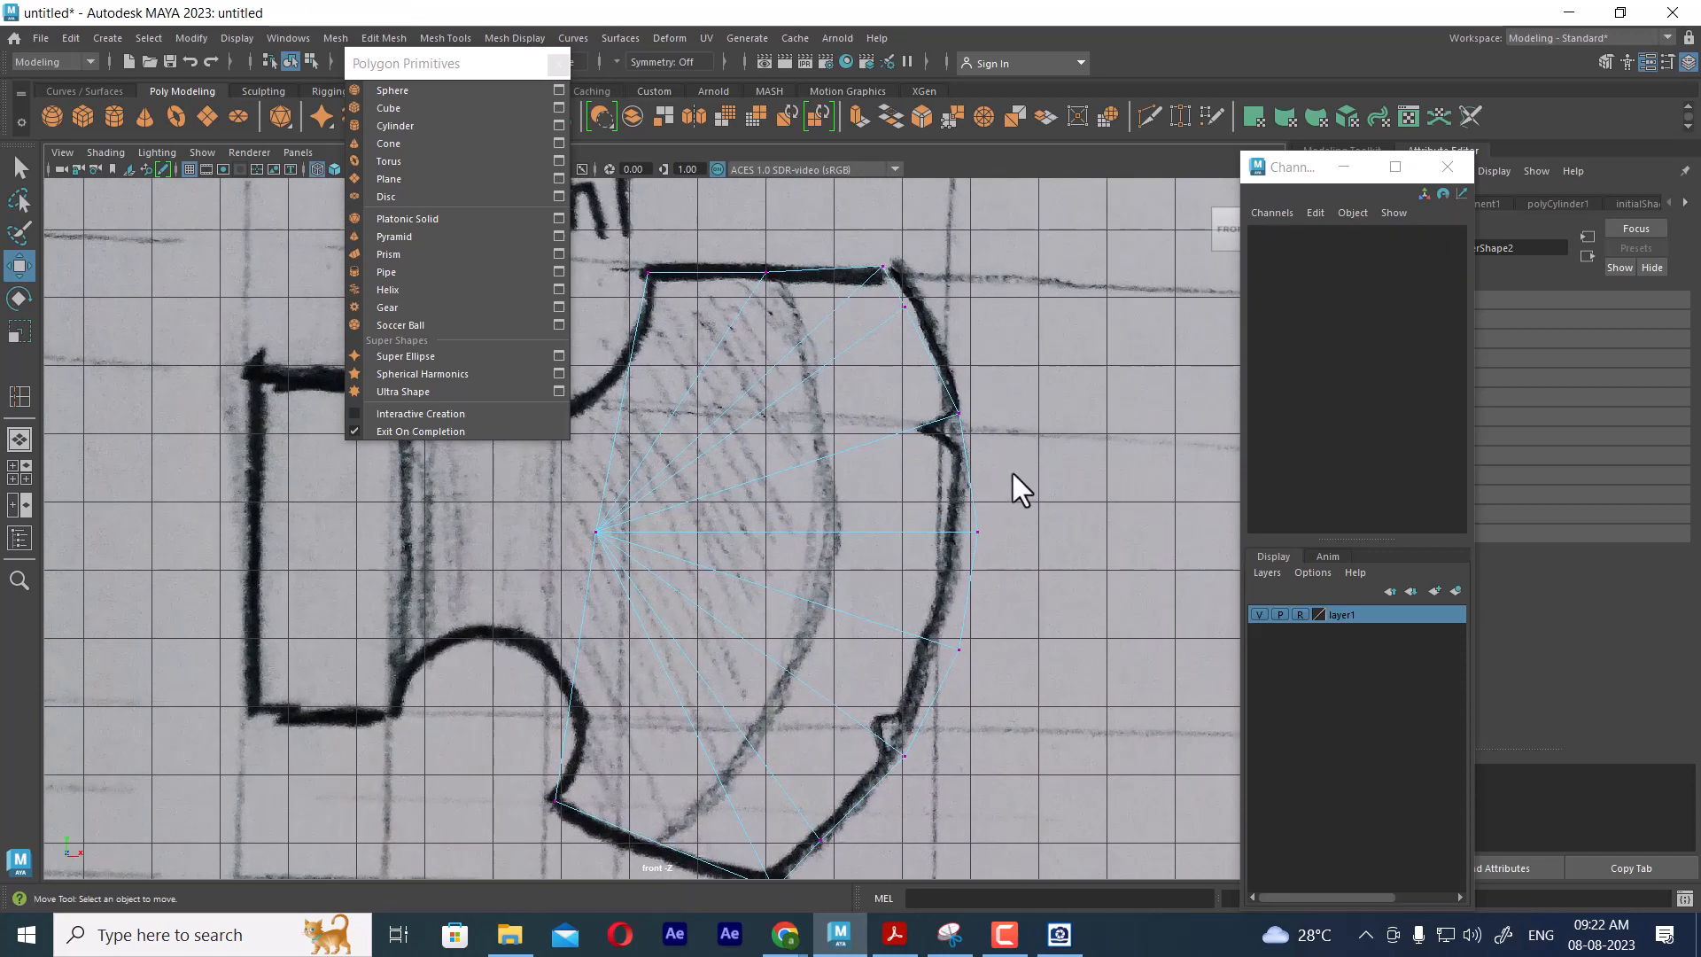
{"action": "left_click", "coordinate": [978, 532]}
{"action": "left_click_drag", "start_coordinate": [985, 538], "coordinate": [954, 533]}
{"action": "mouse_move", "coordinate": [998, 609]}
{"action": "left_mouse_down"}
{"action": "mouse_move", "coordinate": [951, 669]}
{"action": "mouse_move", "coordinate": [930, 640]}
{"action": "left_mouse_up"}
{"action": "middle_click_drag", "start_coordinate": [933, 679], "coordinate": [978, 503], "text": "alt"}
{"action": "scroll", "coordinate": [981, 509], "scroll_direction": "up", "scroll_amount": 2}
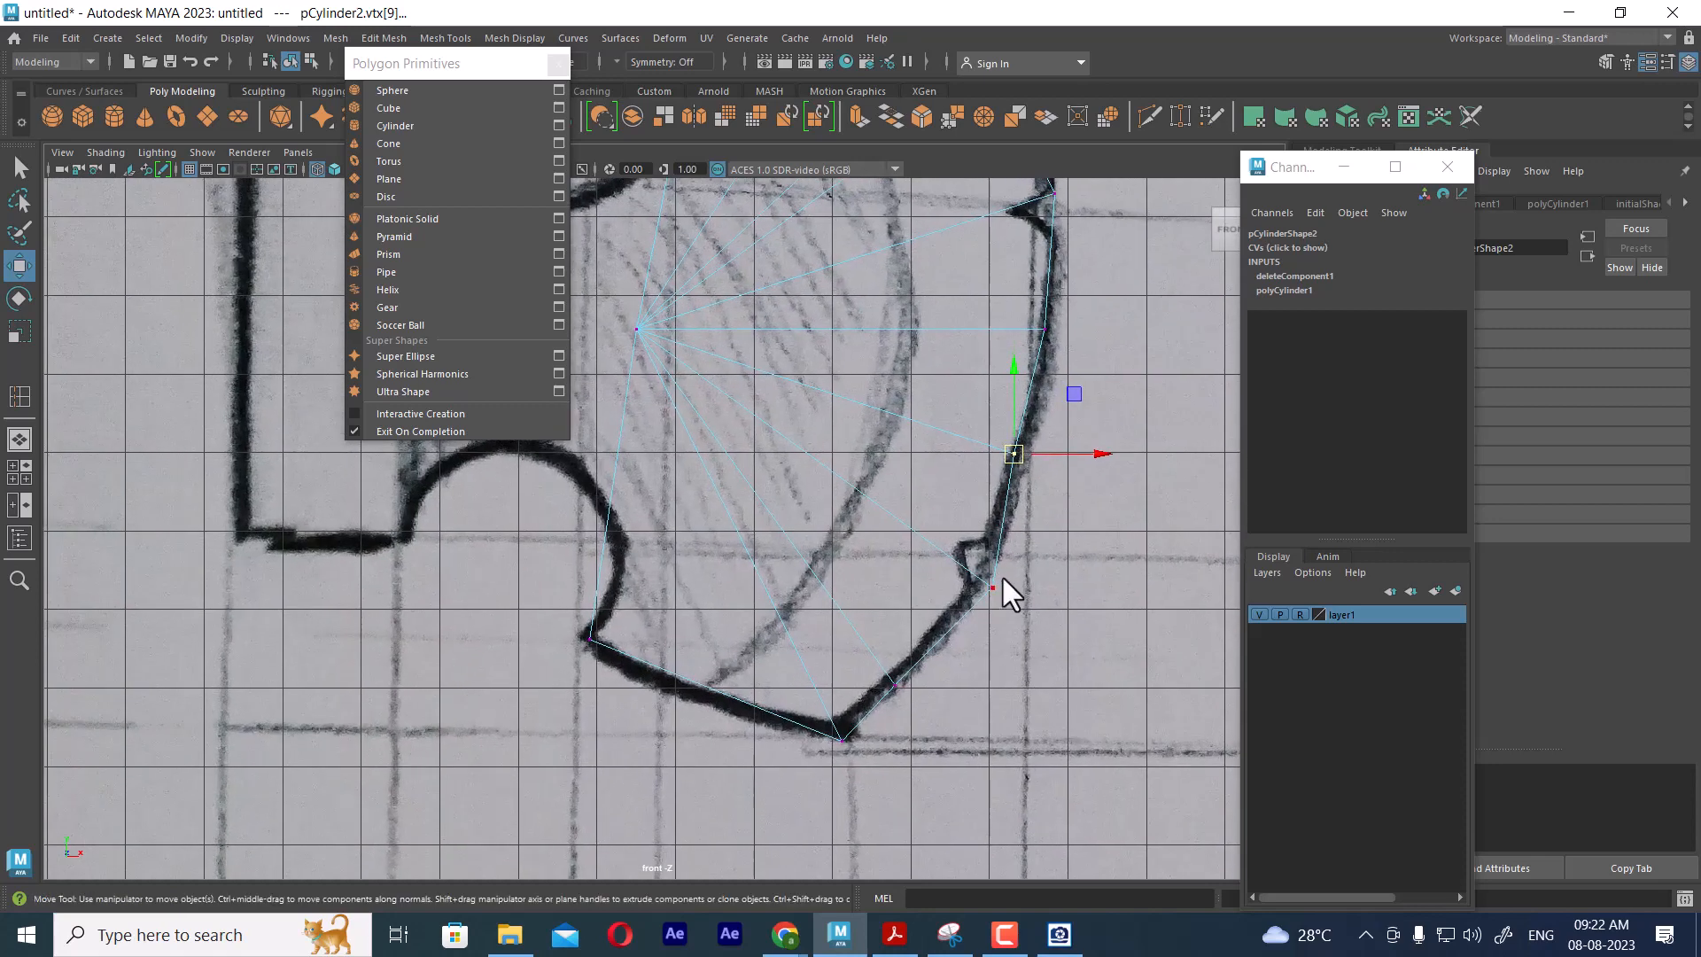
{"action": "left_click", "coordinate": [993, 587]}
{"action": "left_click_drag", "start_coordinate": [995, 590], "coordinate": [985, 572]}
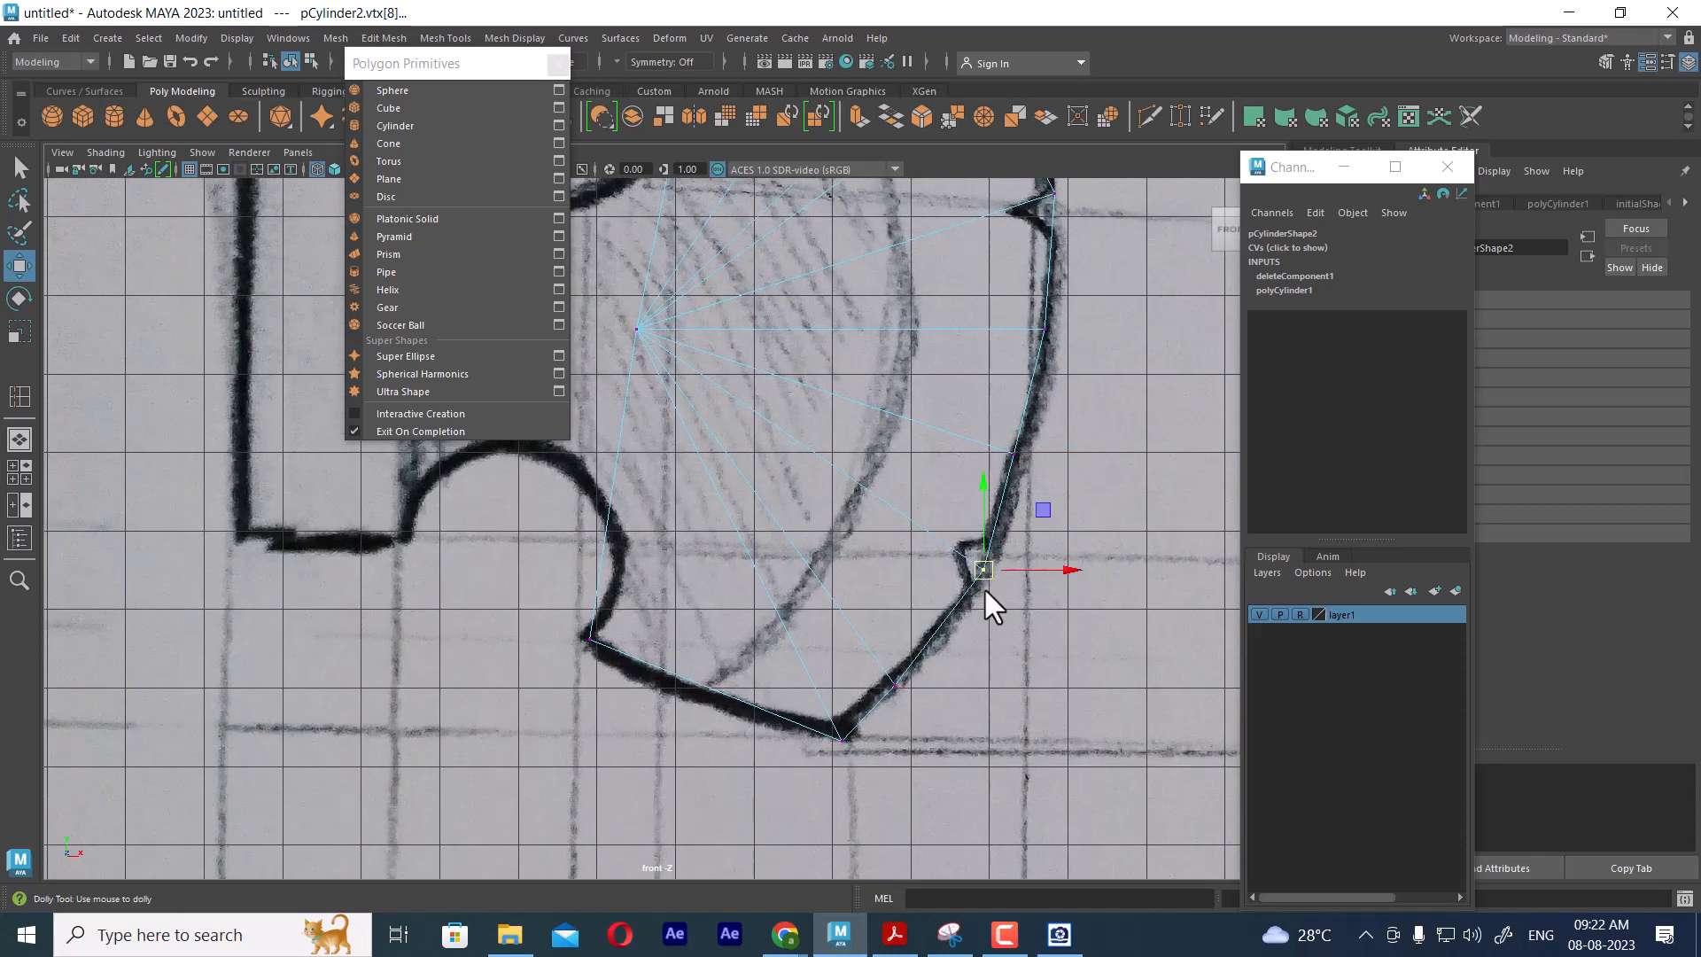
Select the blade's flat cap faces and delete them, leaving only the rim strip
{"action": "scroll", "coordinate": [966, 567], "scroll_direction": "down", "scroll_amount": 4}
{"action": "middle_click_drag", "start_coordinate": [872, 492], "coordinate": [948, 577], "text": "alt"}
{"action": "right_click_drag", "start_coordinate": [885, 382], "coordinate": [884, 429]}
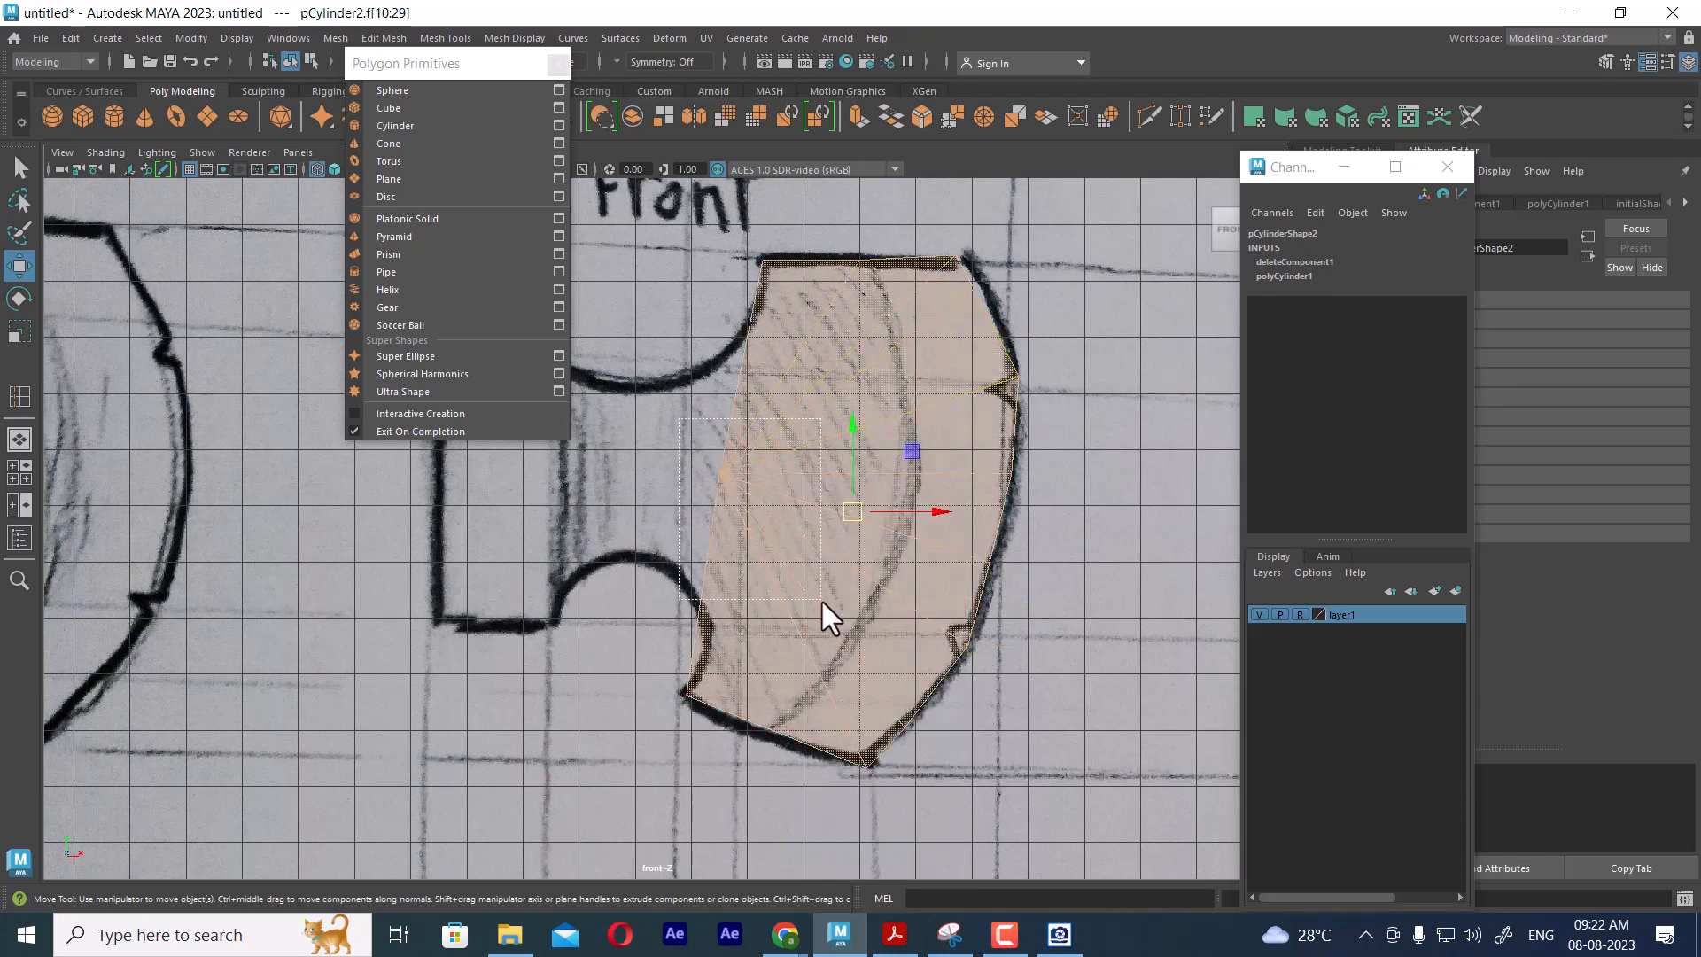
{"action": "left_click_drag", "start_coordinate": [822, 602], "coordinate": [817, 597]}
{"action": "key", "text": "Delete"}
Switch to the perspective view and hide the reference layer layer1
{"action": "key", "text": "space"}
{"action": "key", "text": "space"}
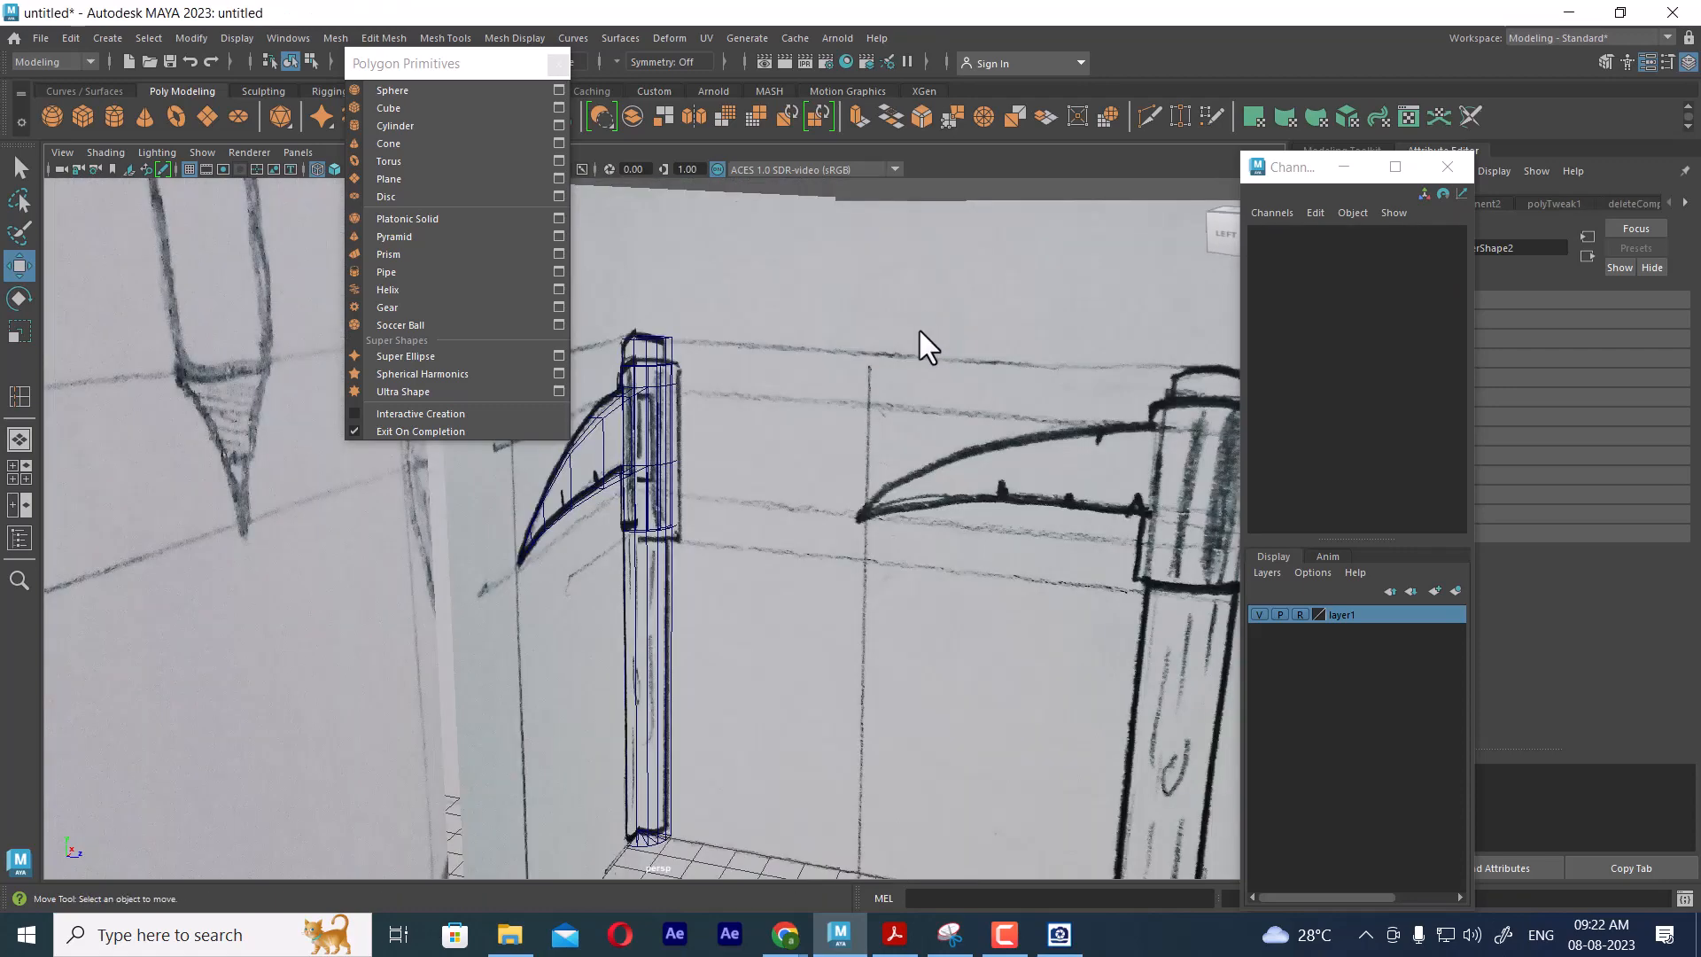
{"action": "scroll", "coordinate": [919, 331], "scroll_direction": "down", "scroll_amount": 4}
{"action": "left_click_drag", "start_coordinate": [919, 337], "coordinate": [762, 483], "text": "alt"}
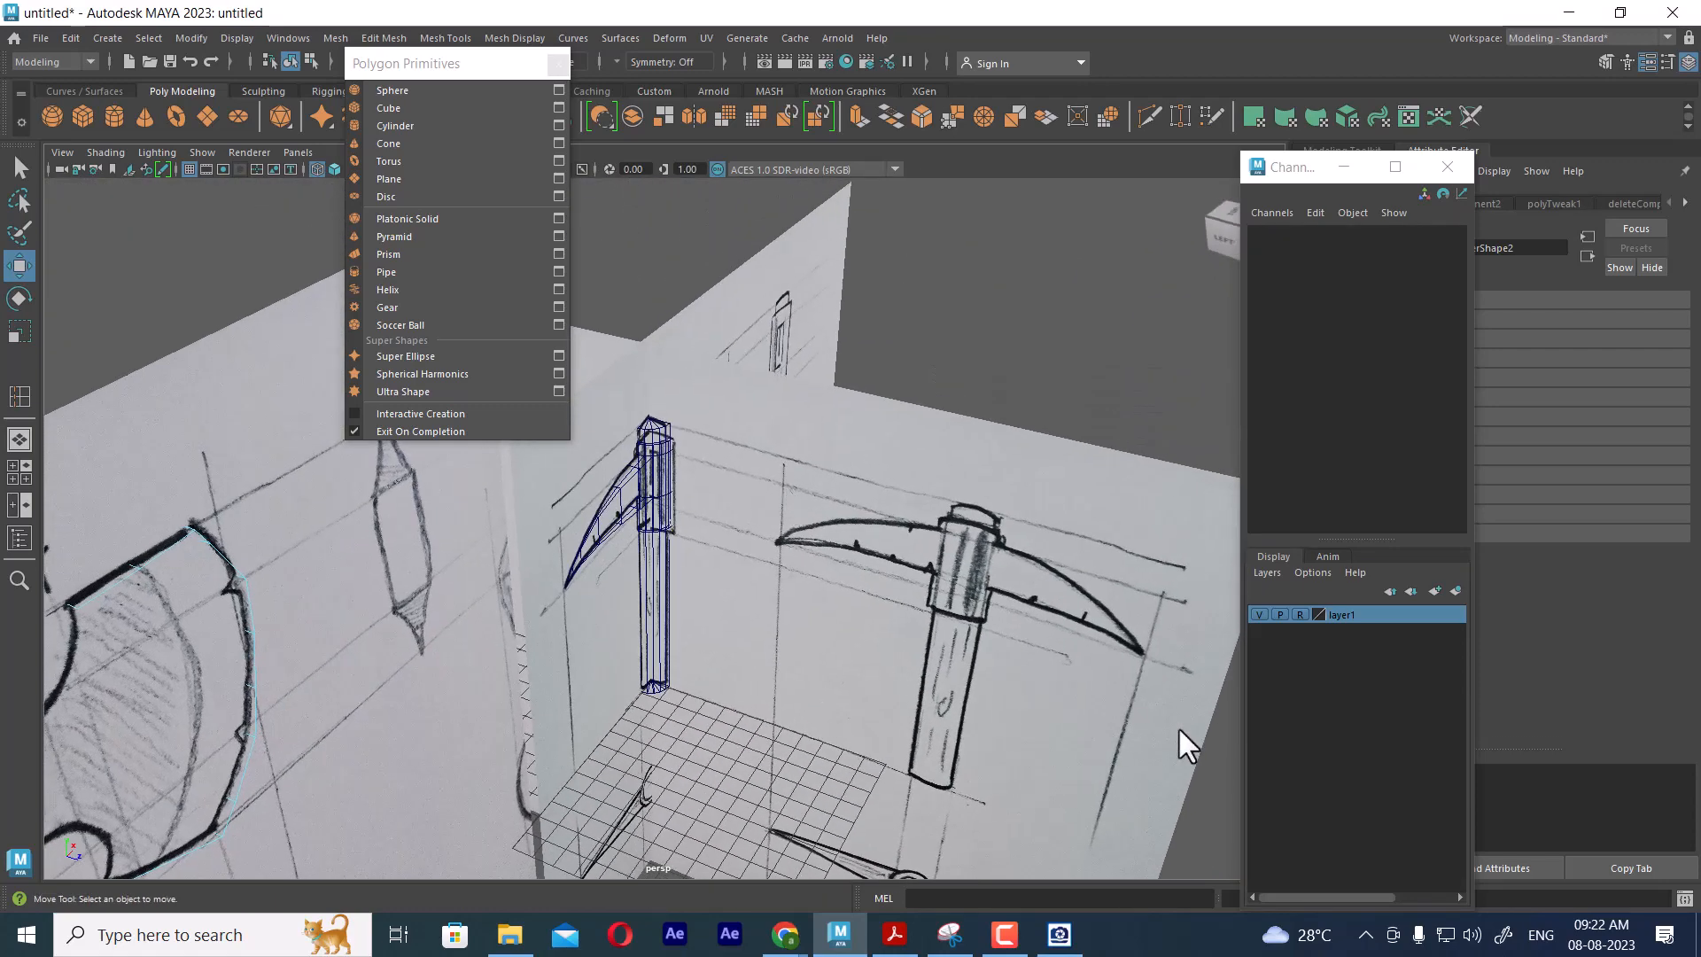
{"action": "left_click", "coordinate": [1258, 614]}
{"action": "left_click_drag", "start_coordinate": [1018, 620], "coordinate": [1006, 387], "text": "alt"}
Extrude the border edges along one side of the cutting edge horizontally toward the handle in the front view
{"action": "left_click", "coordinate": [996, 406]}
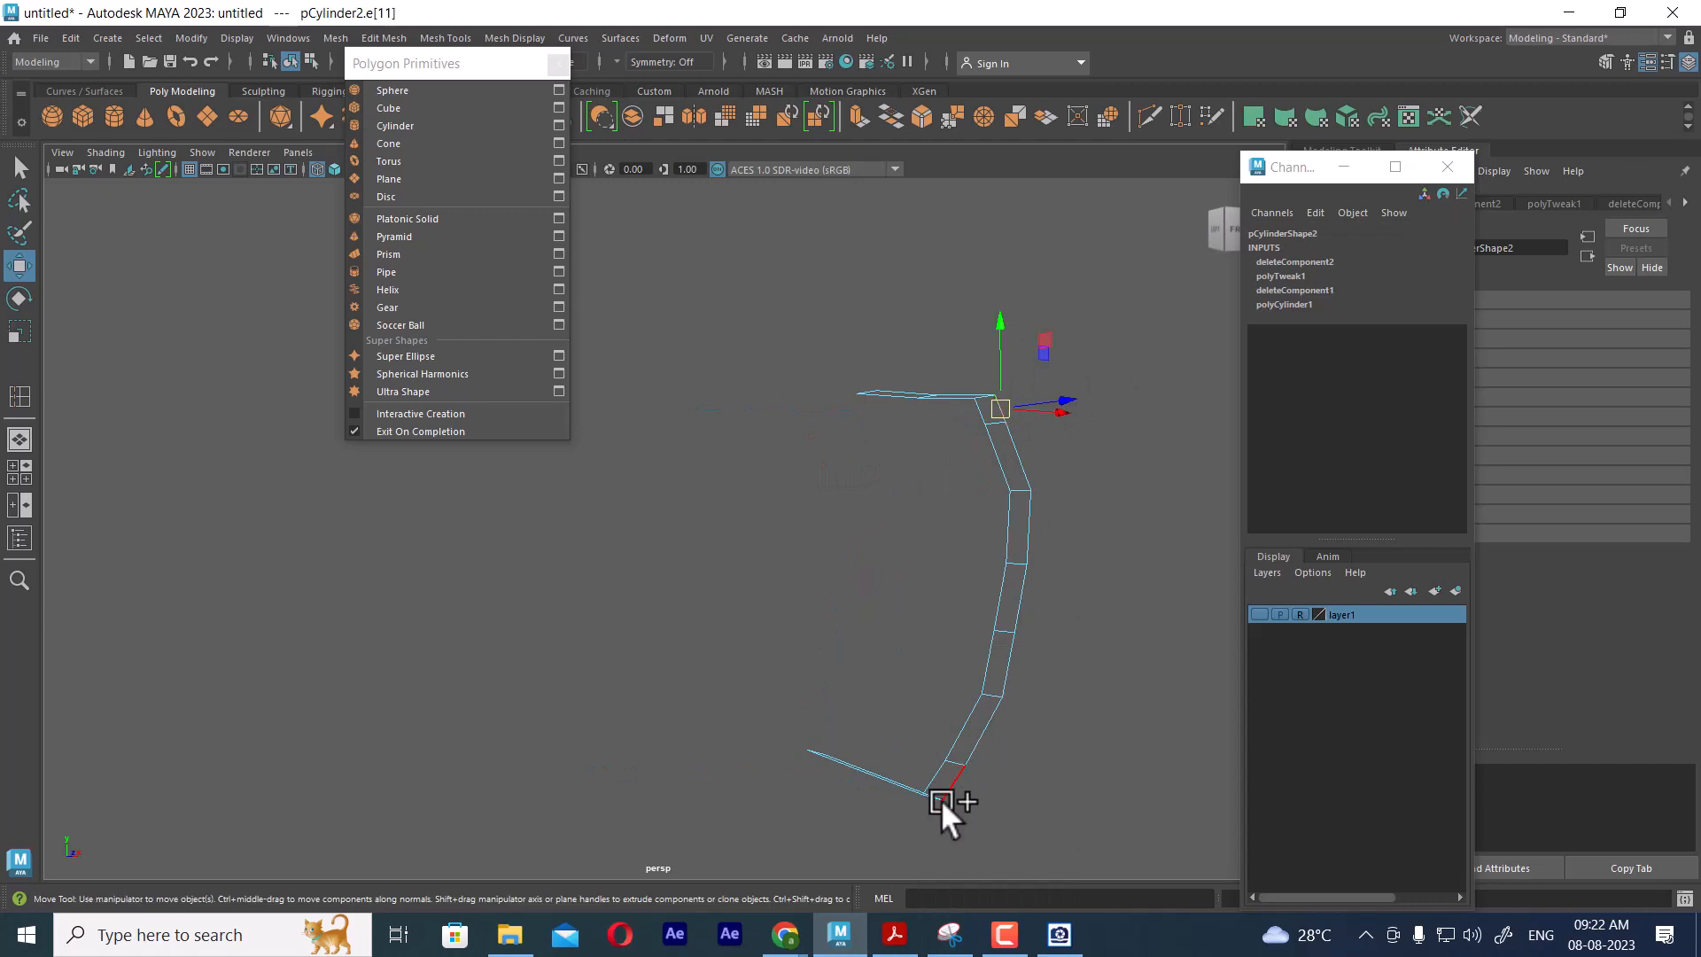
{"action": "left_click", "coordinate": [948, 780], "text": "shift"}
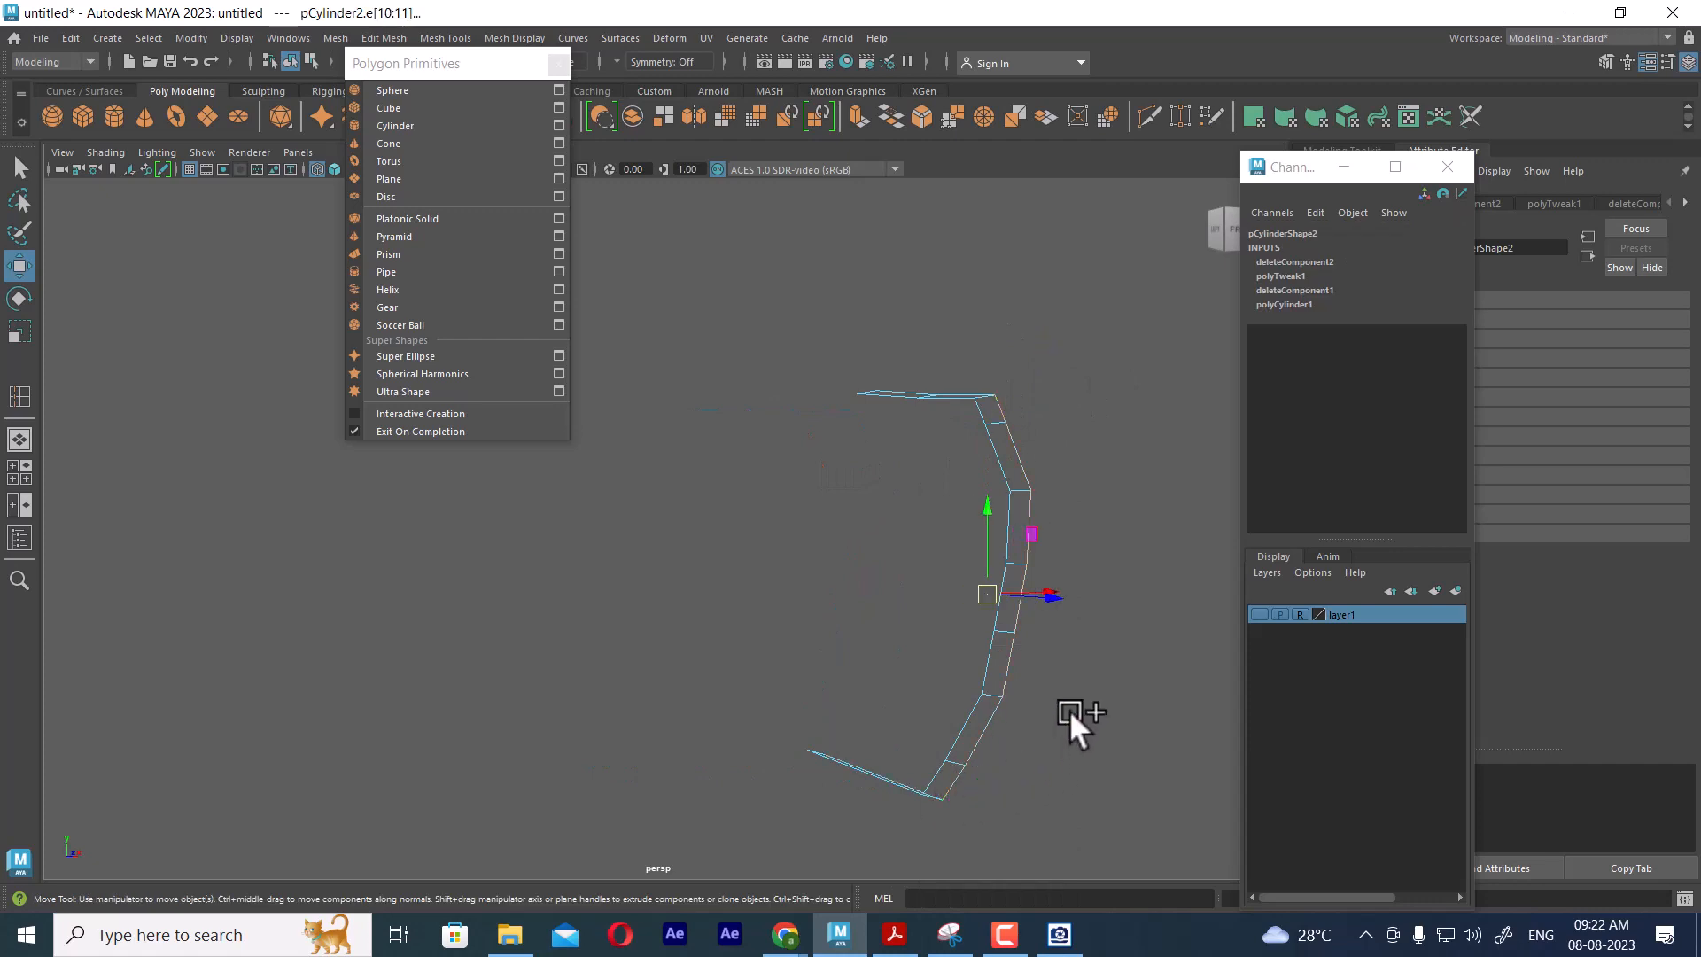
{"action": "key", "text": "space"}
{"action": "left_click_drag", "start_coordinate": [1008, 599], "coordinate": [1035, 654]}
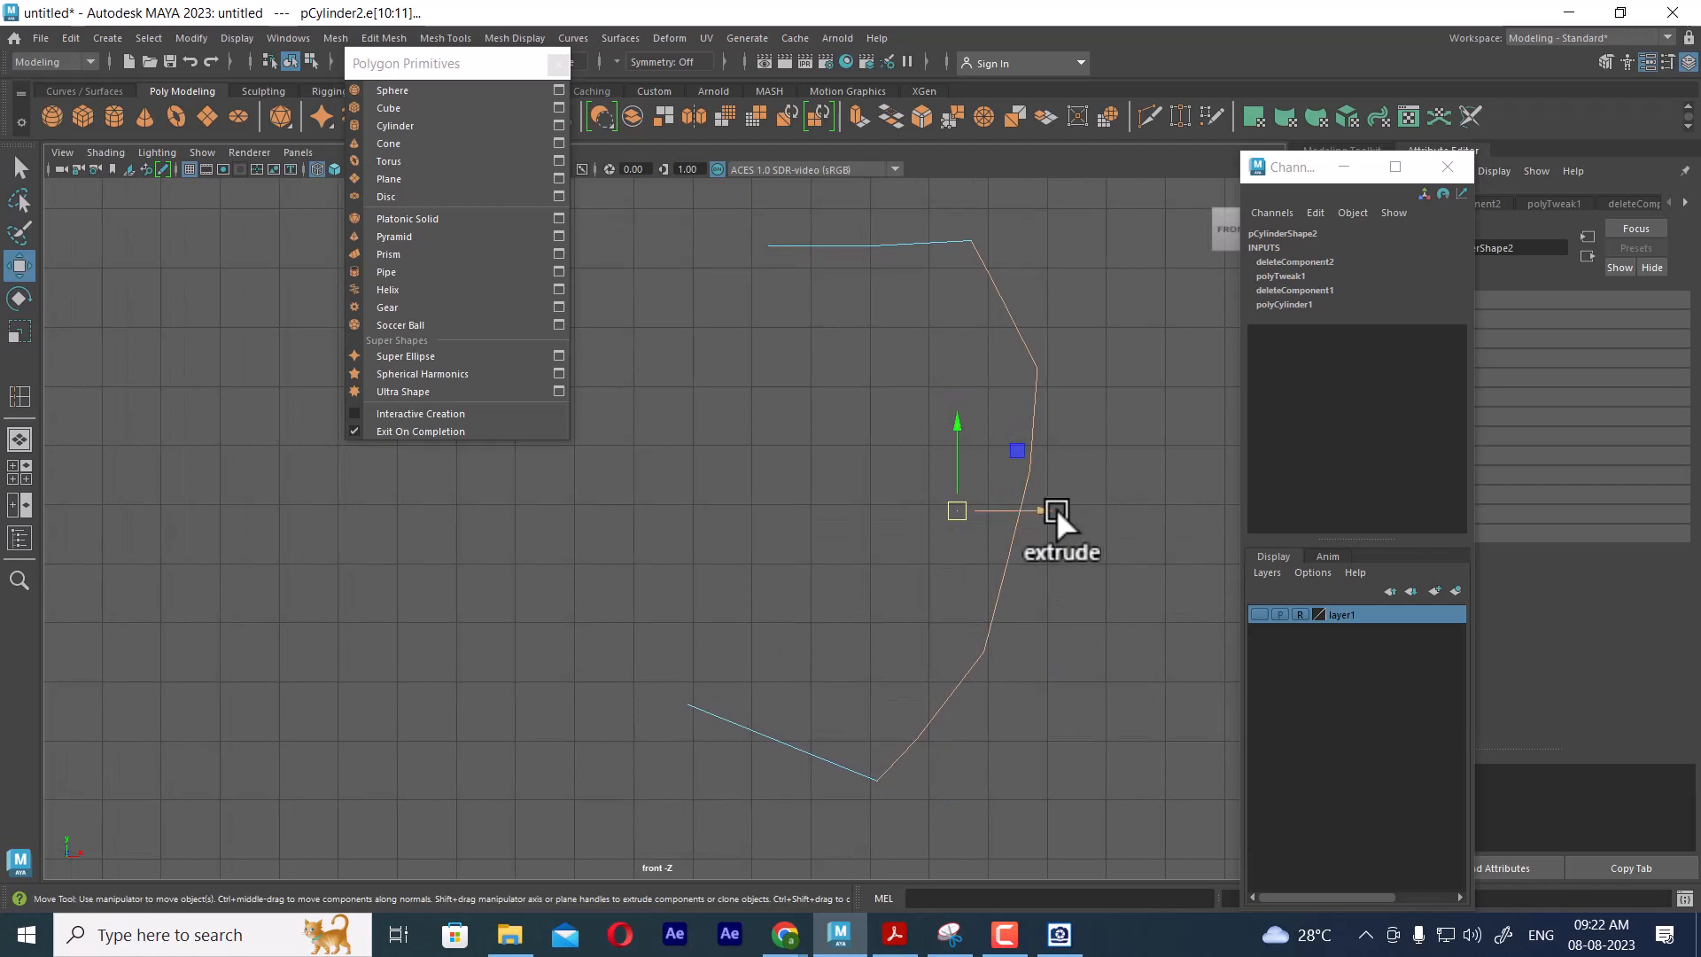
{"action": "left_click_drag", "start_coordinate": [1055, 507], "coordinate": [808, 487], "text": "shift"}
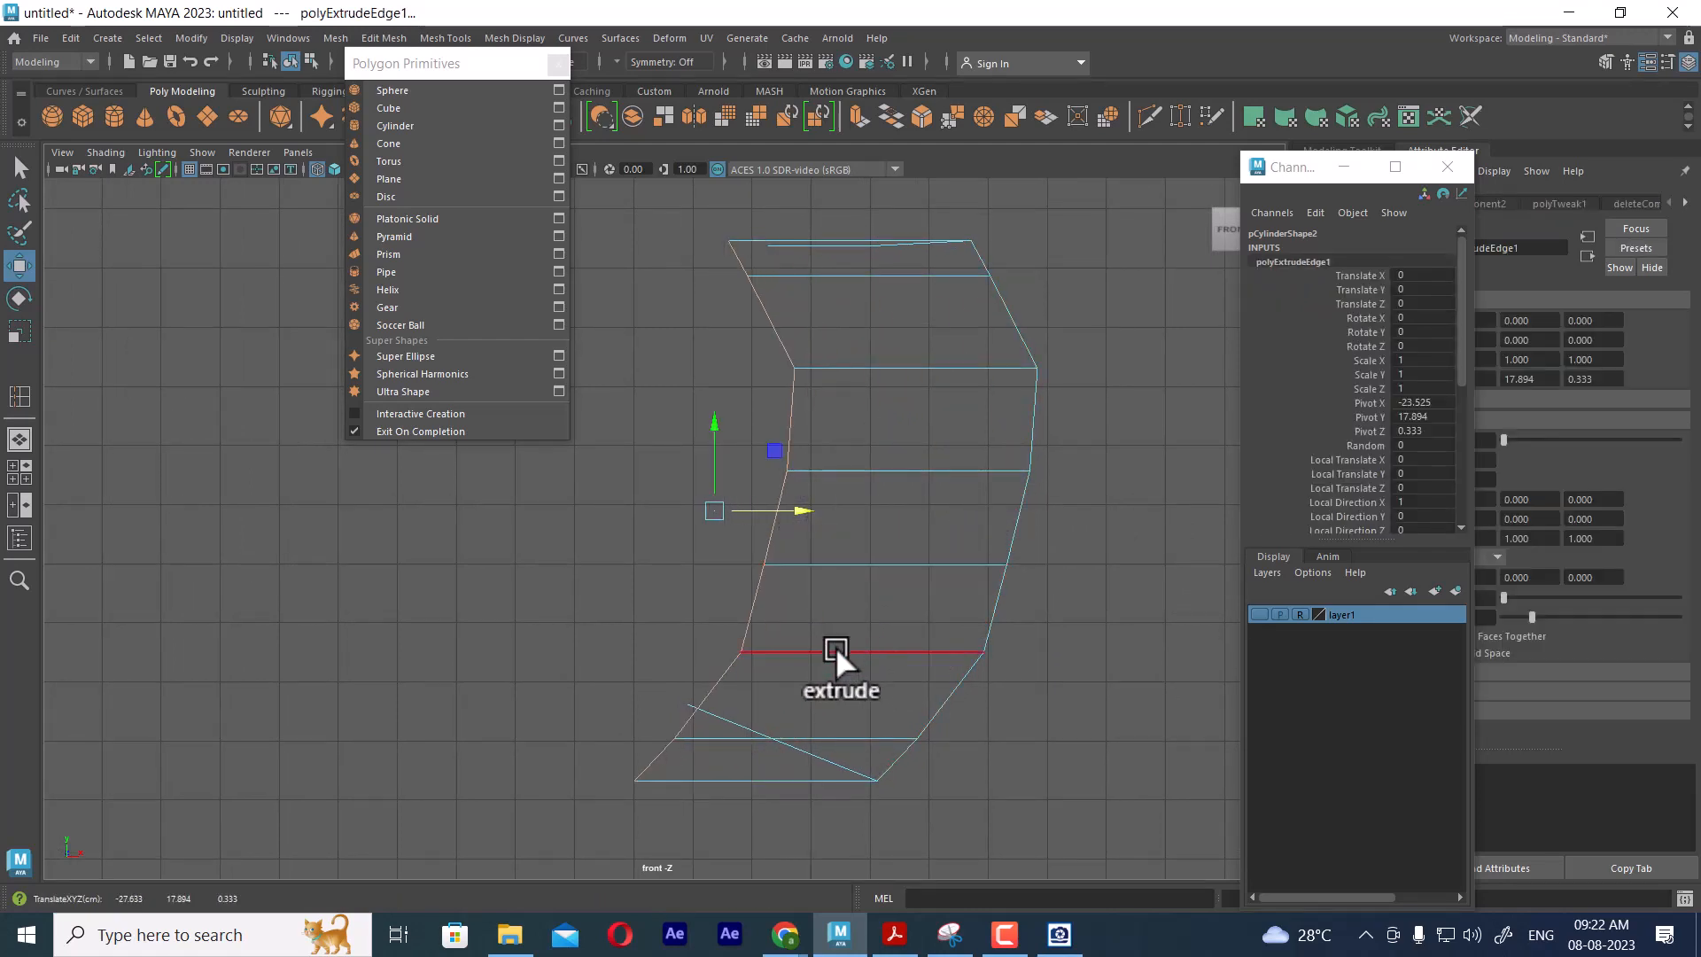
Scale the extruded edges down in height and flatten them into a straight vertical line
{"action": "key", "text": "r"}
{"action": "left_click_drag", "start_coordinate": [708, 577], "coordinate": [714, 555]}
{"action": "left_click_drag", "start_coordinate": [795, 510], "coordinate": [712, 487]}
{"action": "key", "text": "w"}
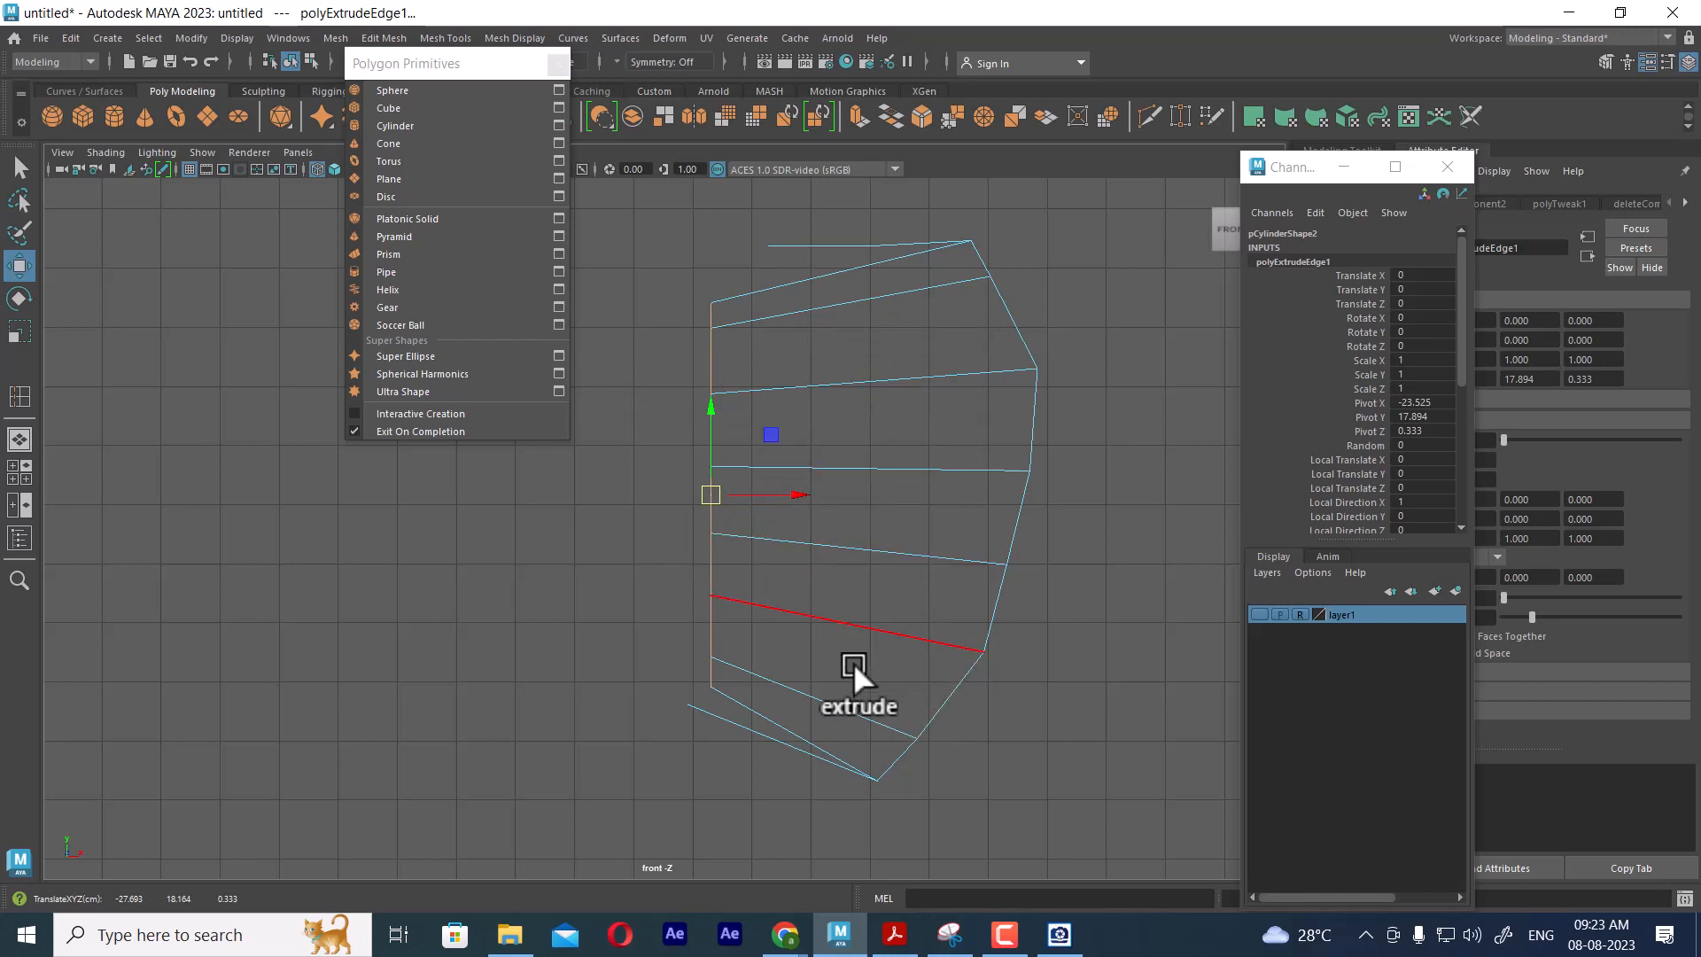
Show layer1 again, and rotate and reposition the extruded inner edge to match the slant of the blade's inner side
{"action": "scroll", "coordinate": [953, 528], "scroll_direction": "up", "scroll_amount": 1}
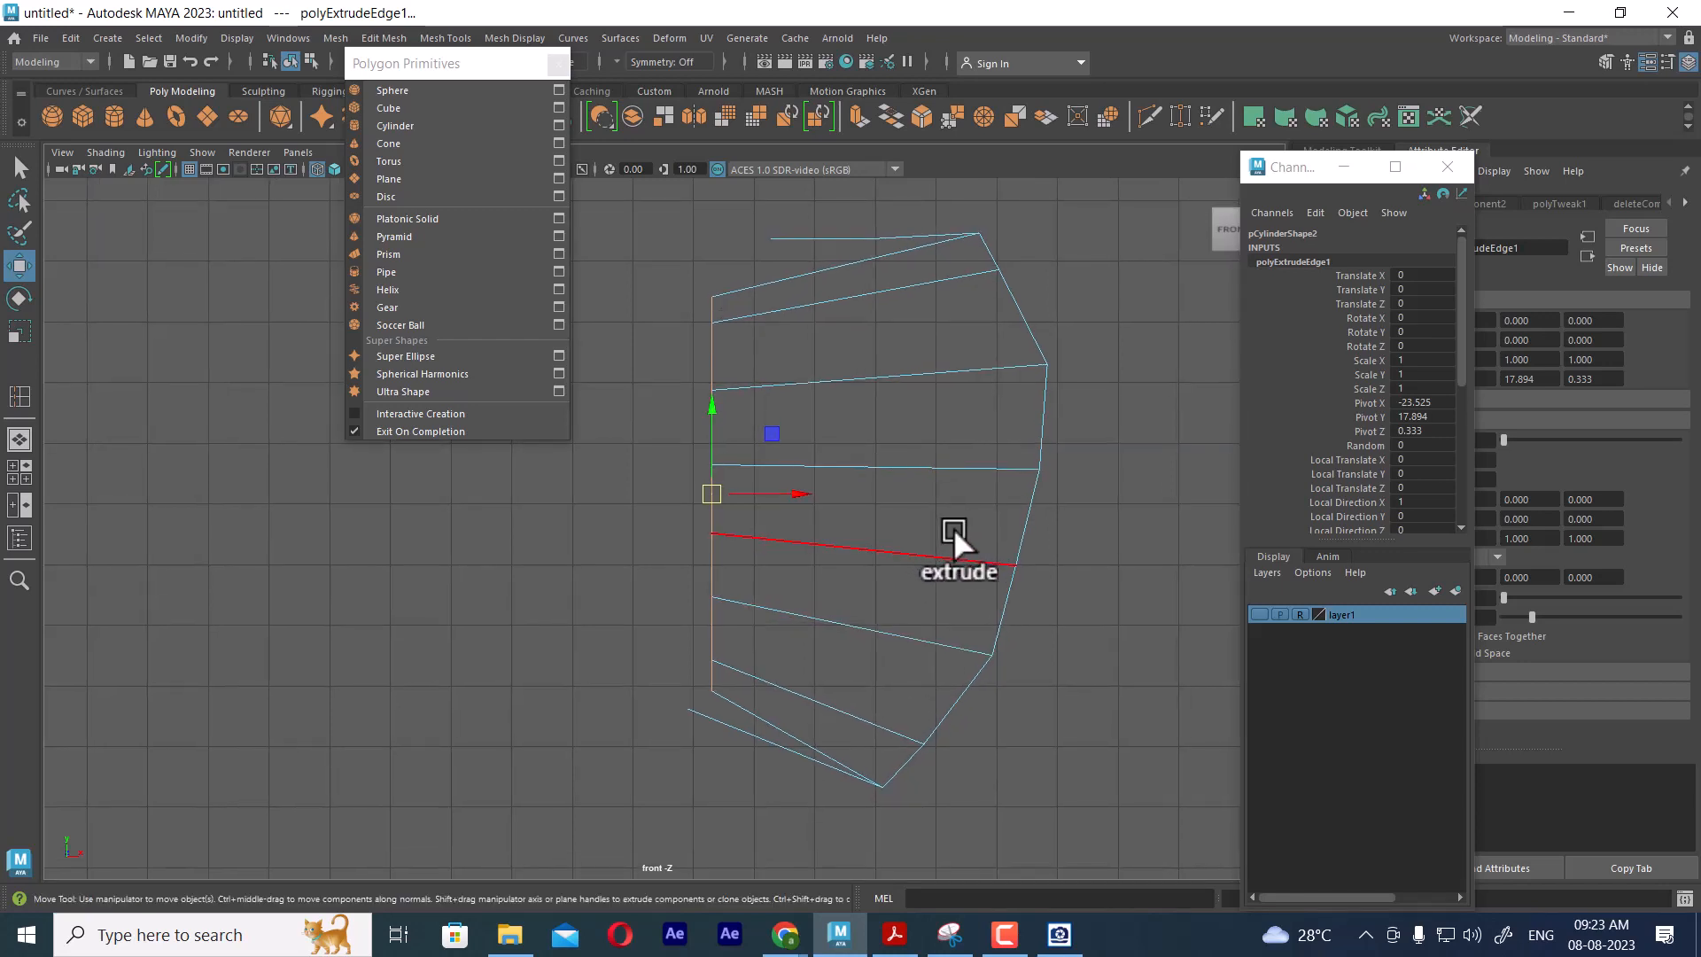
{"action": "left_click", "coordinate": [1259, 614]}
{"action": "scroll", "coordinate": [876, 506], "scroll_direction": "up", "scroll_amount": 3}
{"action": "middle_click_drag", "start_coordinate": [876, 506], "coordinate": [778, 543], "text": "alt"}
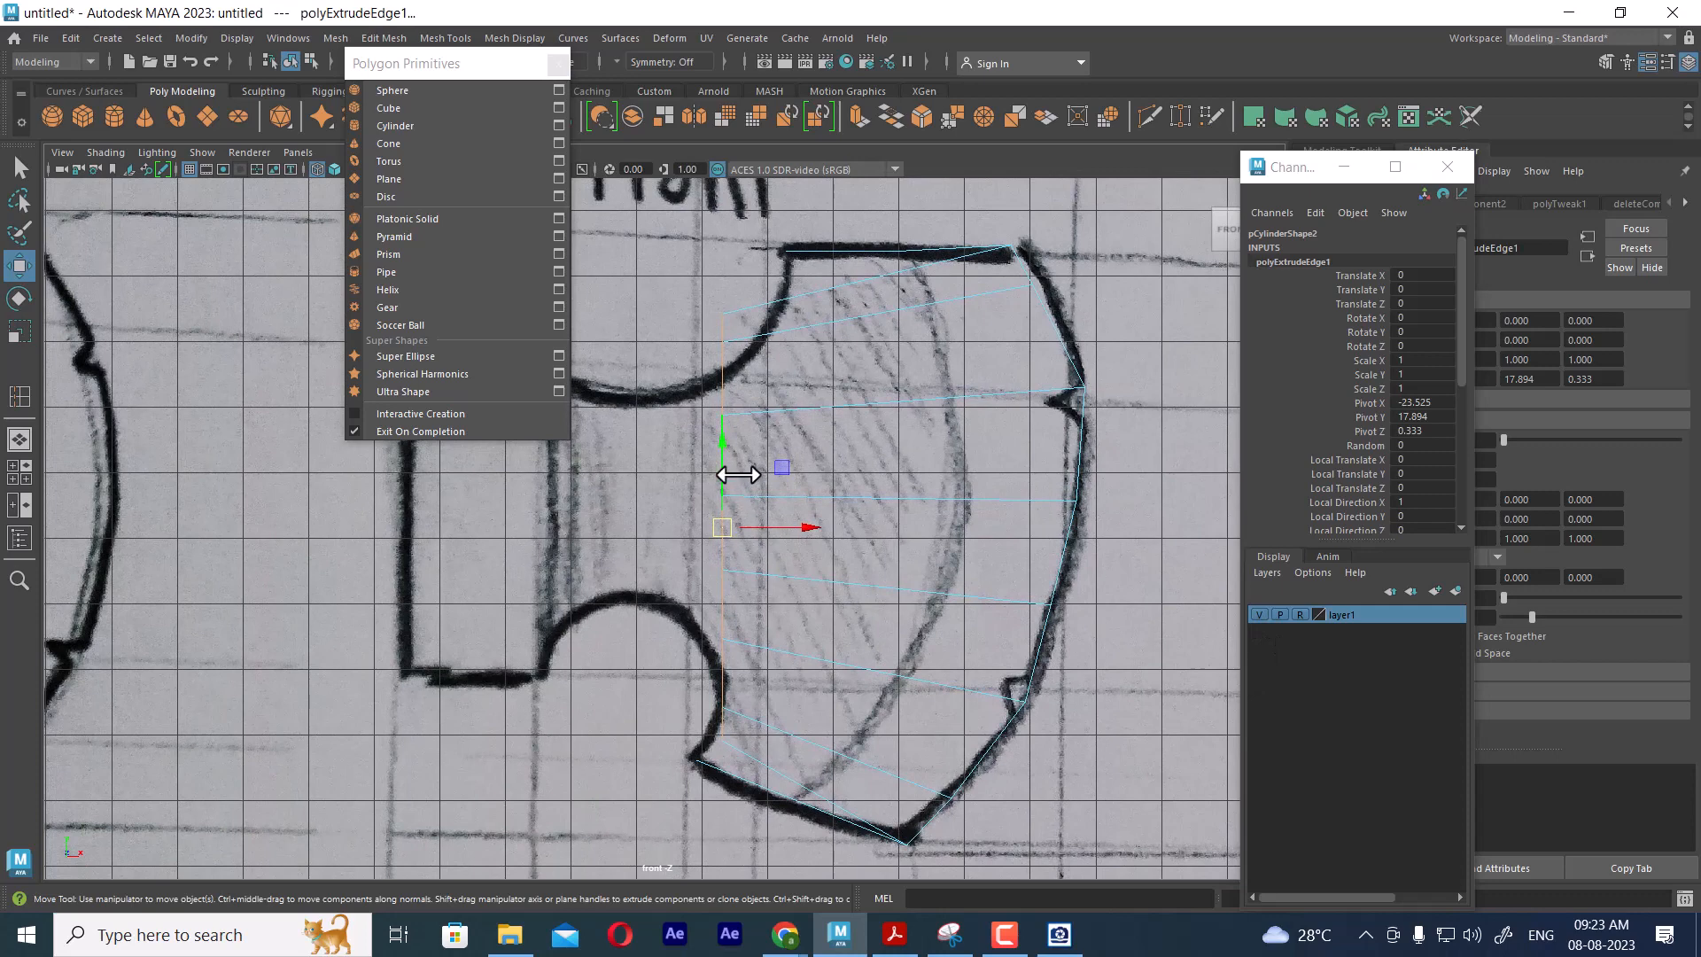
{"action": "key", "text": "e"}
{"action": "mouse_move", "coordinate": [775, 477]}
{"action": "left_mouse_down"}
{"action": "mouse_move", "coordinate": [744, 517]}
{"action": "mouse_move", "coordinate": [760, 490]}
{"action": "left_mouse_up"}
{"action": "key", "text": "w"}
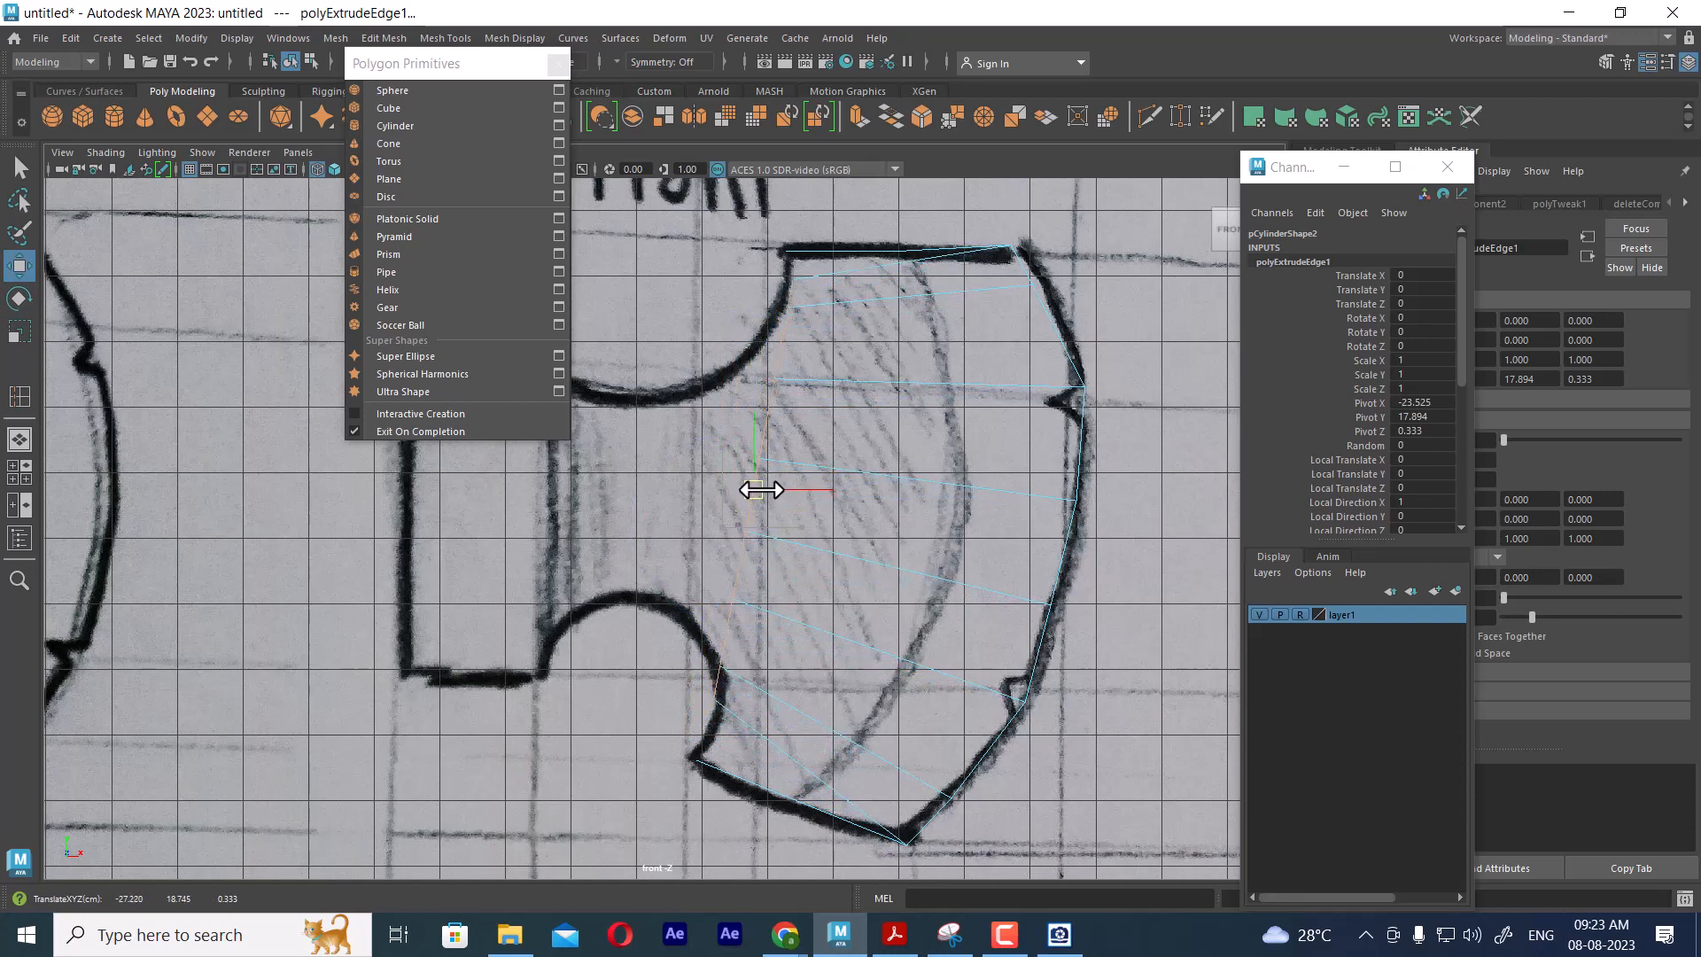
Scale the inner edge lengthwise so it spans most of the distance between the blade's two inner corners
{"action": "scroll", "coordinate": [766, 452], "scroll_direction": "up", "scroll_amount": 2}
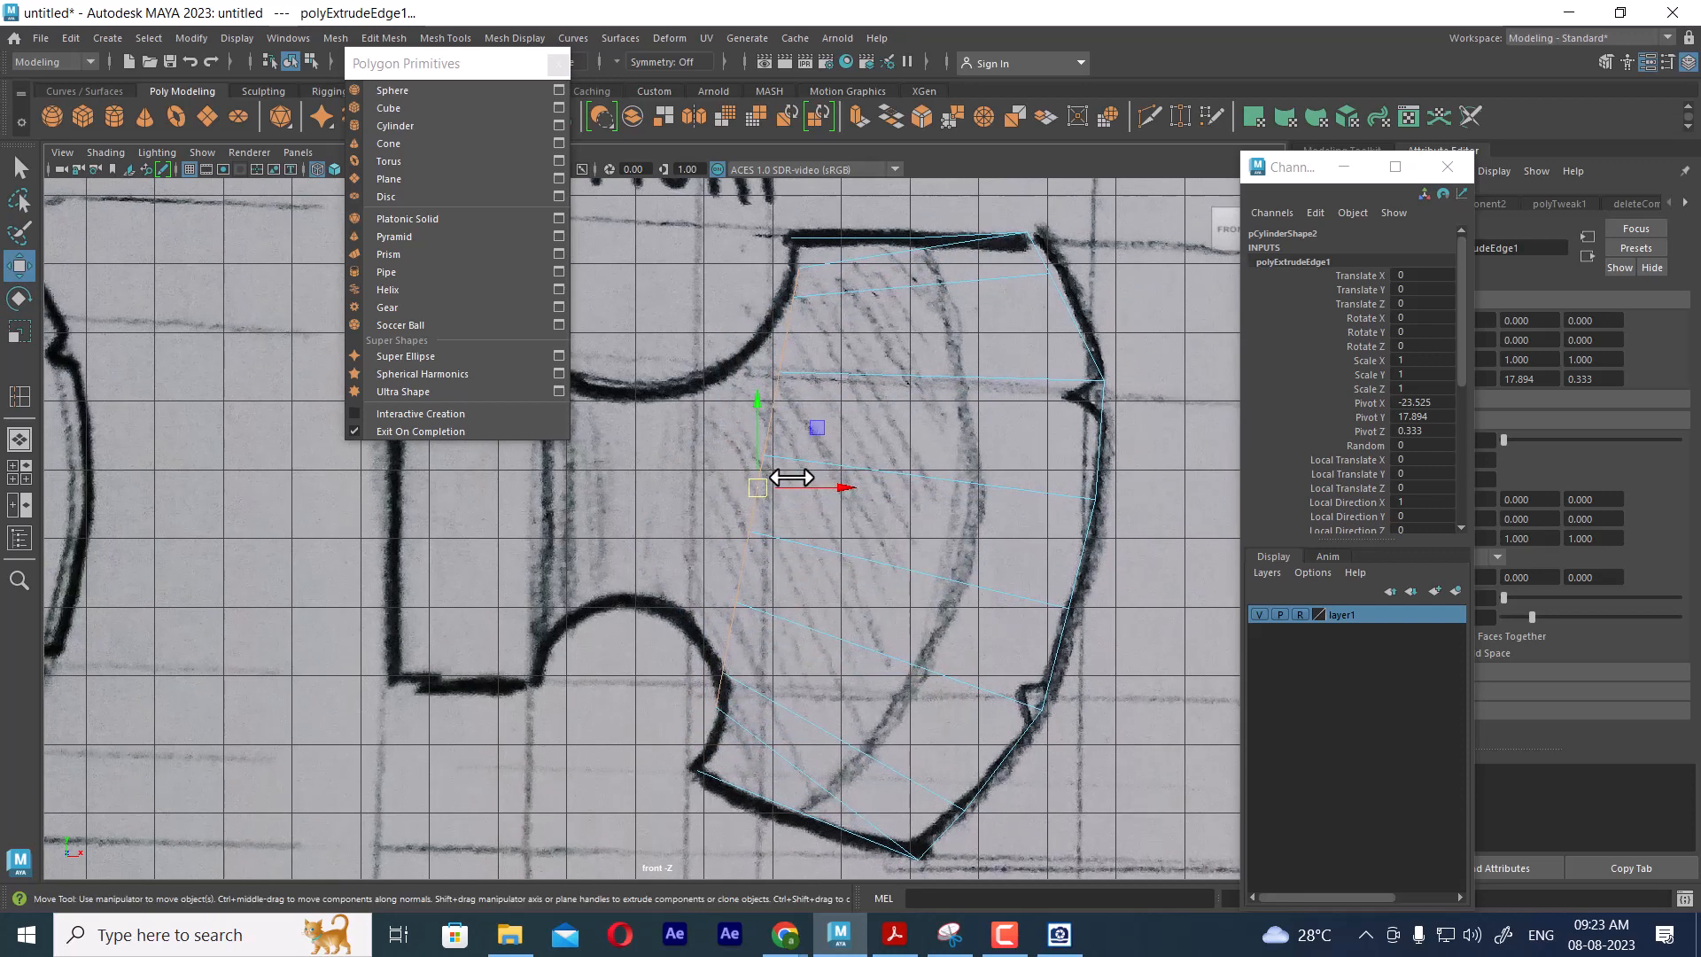
{"action": "key", "text": "r"}
{"action": "middle_click_drag", "start_coordinate": [752, 565], "coordinate": [754, 576]}
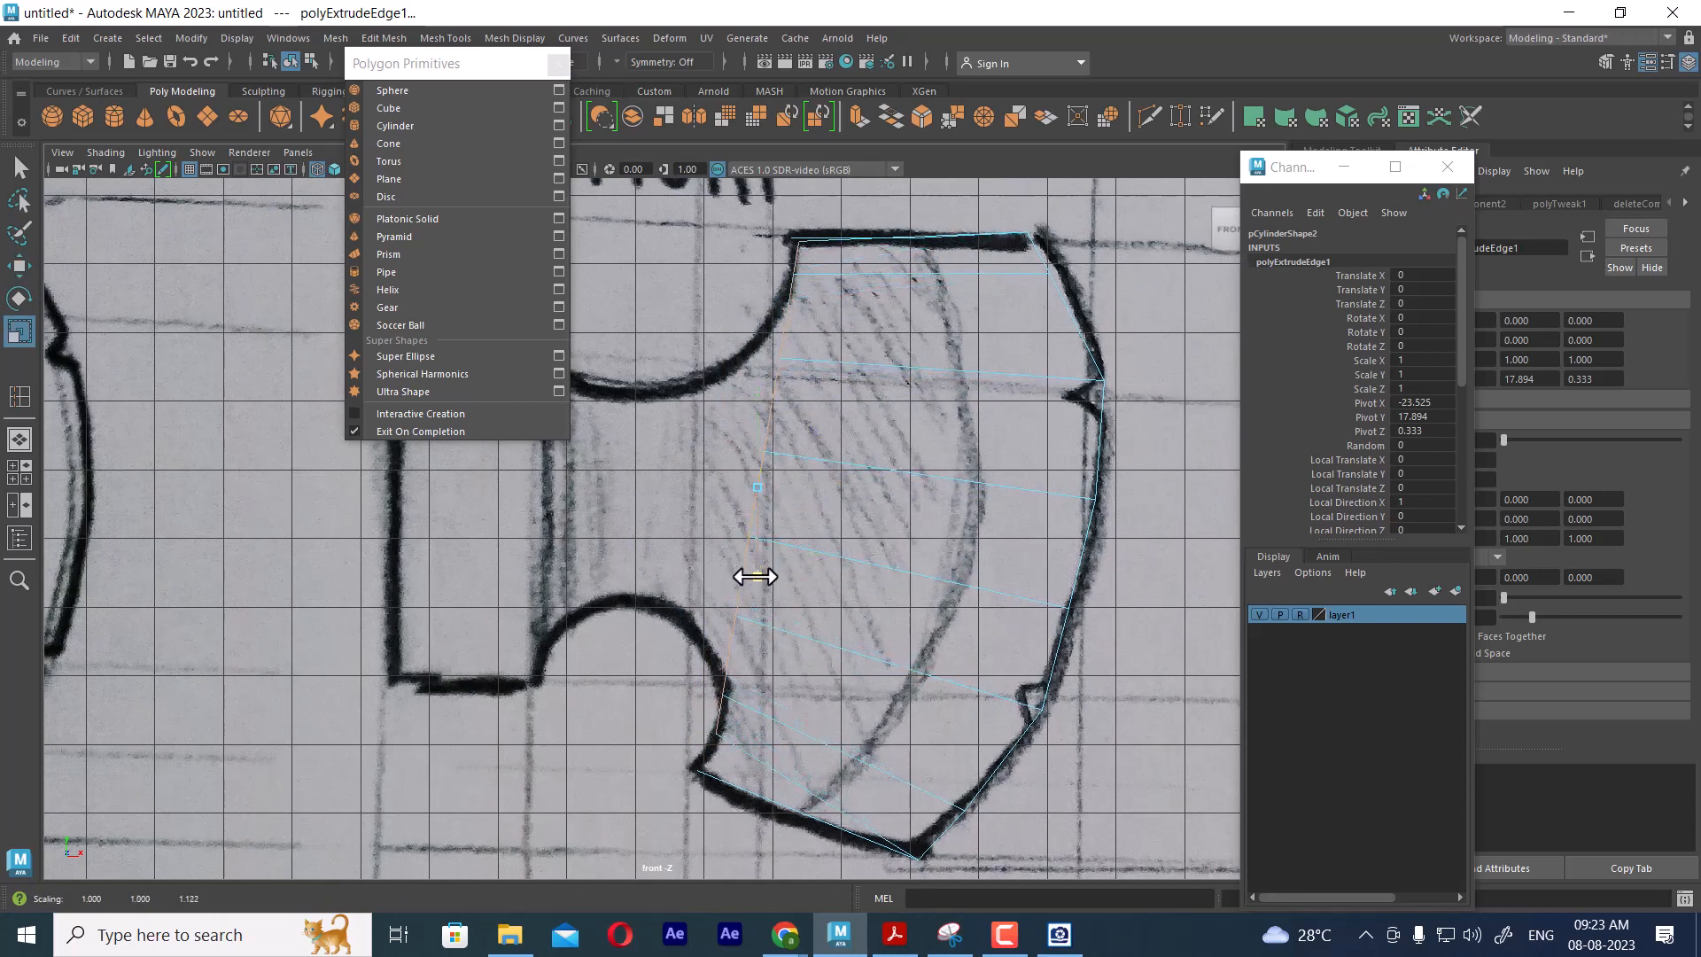
{"action": "left_click_drag", "start_coordinate": [755, 576], "coordinate": [753, 575]}
{"action": "key", "text": "w"}
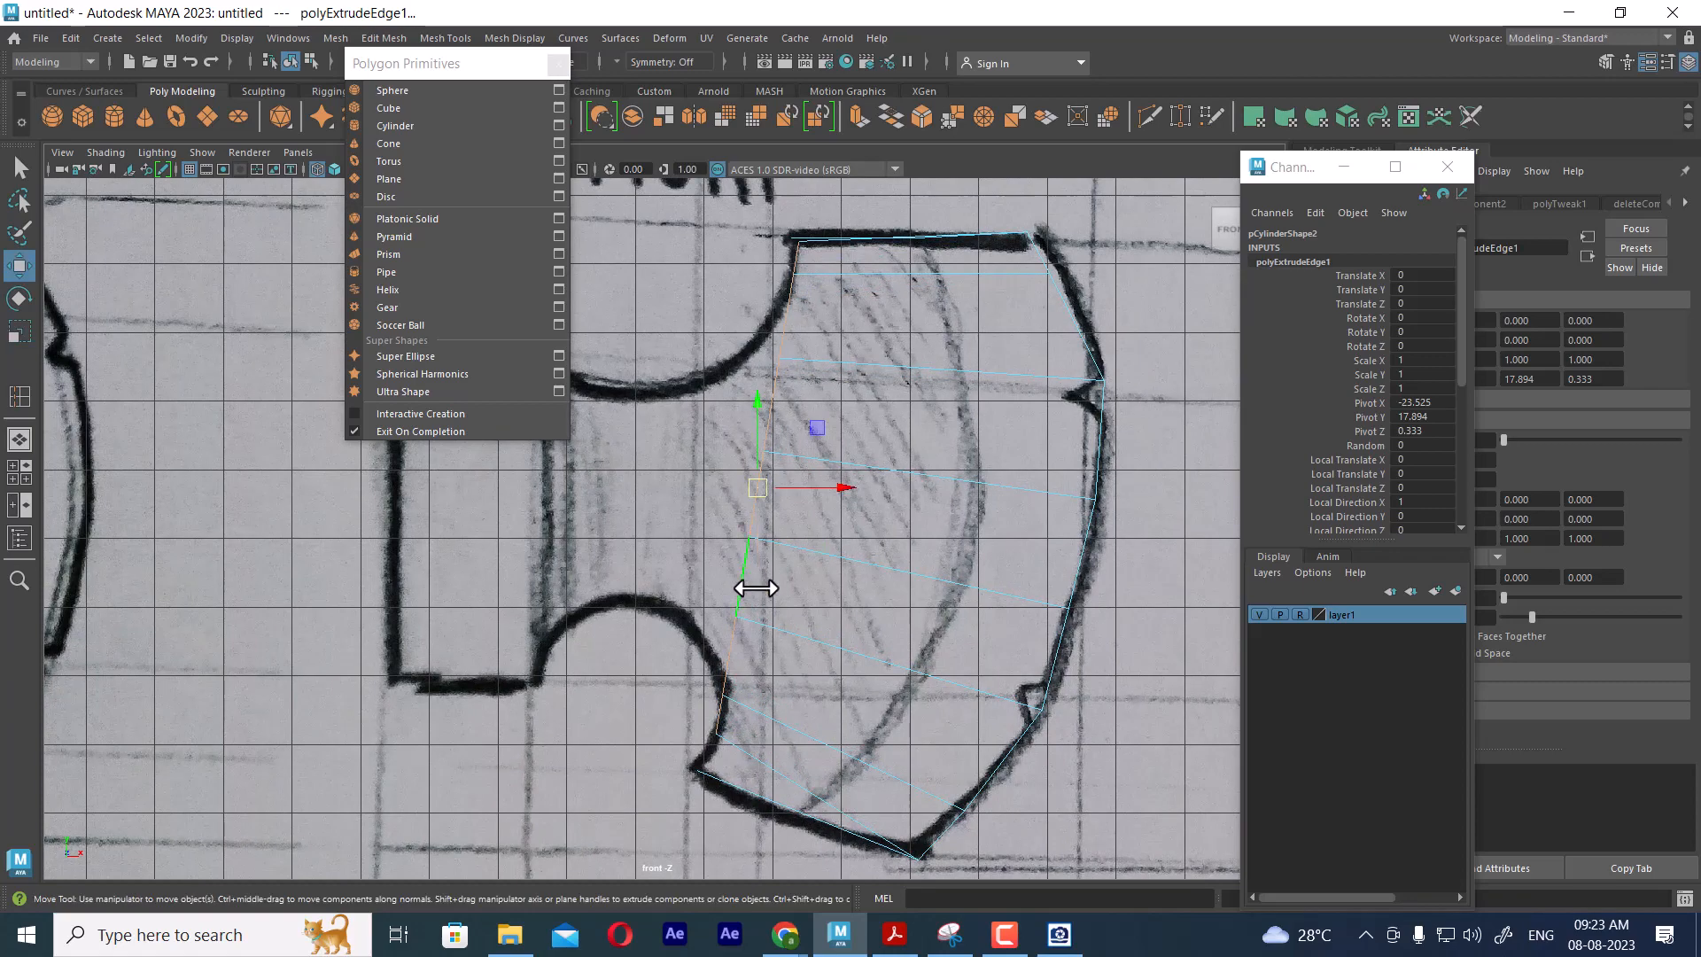
Snap the inner edge's lowest vertex onto the existing vertex at the blade's lower inner corner
{"action": "middle_click_drag", "start_coordinate": [760, 589], "coordinate": [772, 495], "text": "alt"}
{"action": "scroll", "coordinate": [800, 625], "scroll_direction": "up", "scroll_amount": 2}
{"action": "scroll", "coordinate": [800, 625], "scroll_direction": "up", "scroll_amount": 3}
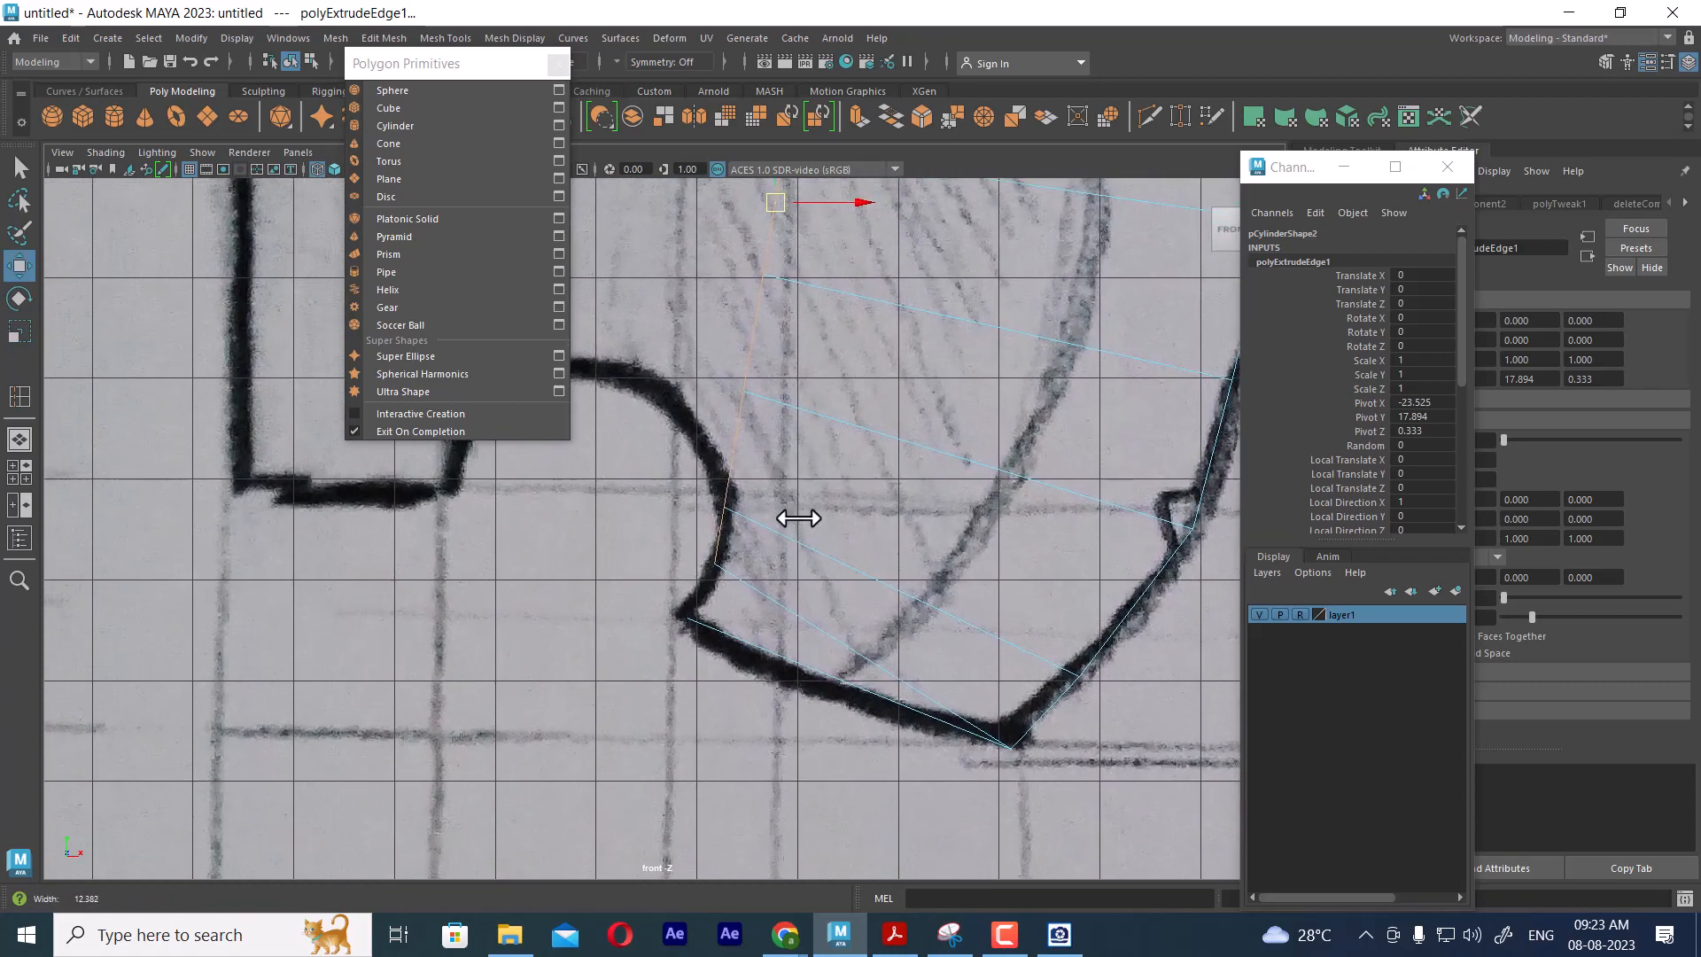
{"action": "right_click", "coordinate": [791, 359]}
{"action": "right_click_drag", "start_coordinate": [791, 359], "coordinate": [709, 360]}
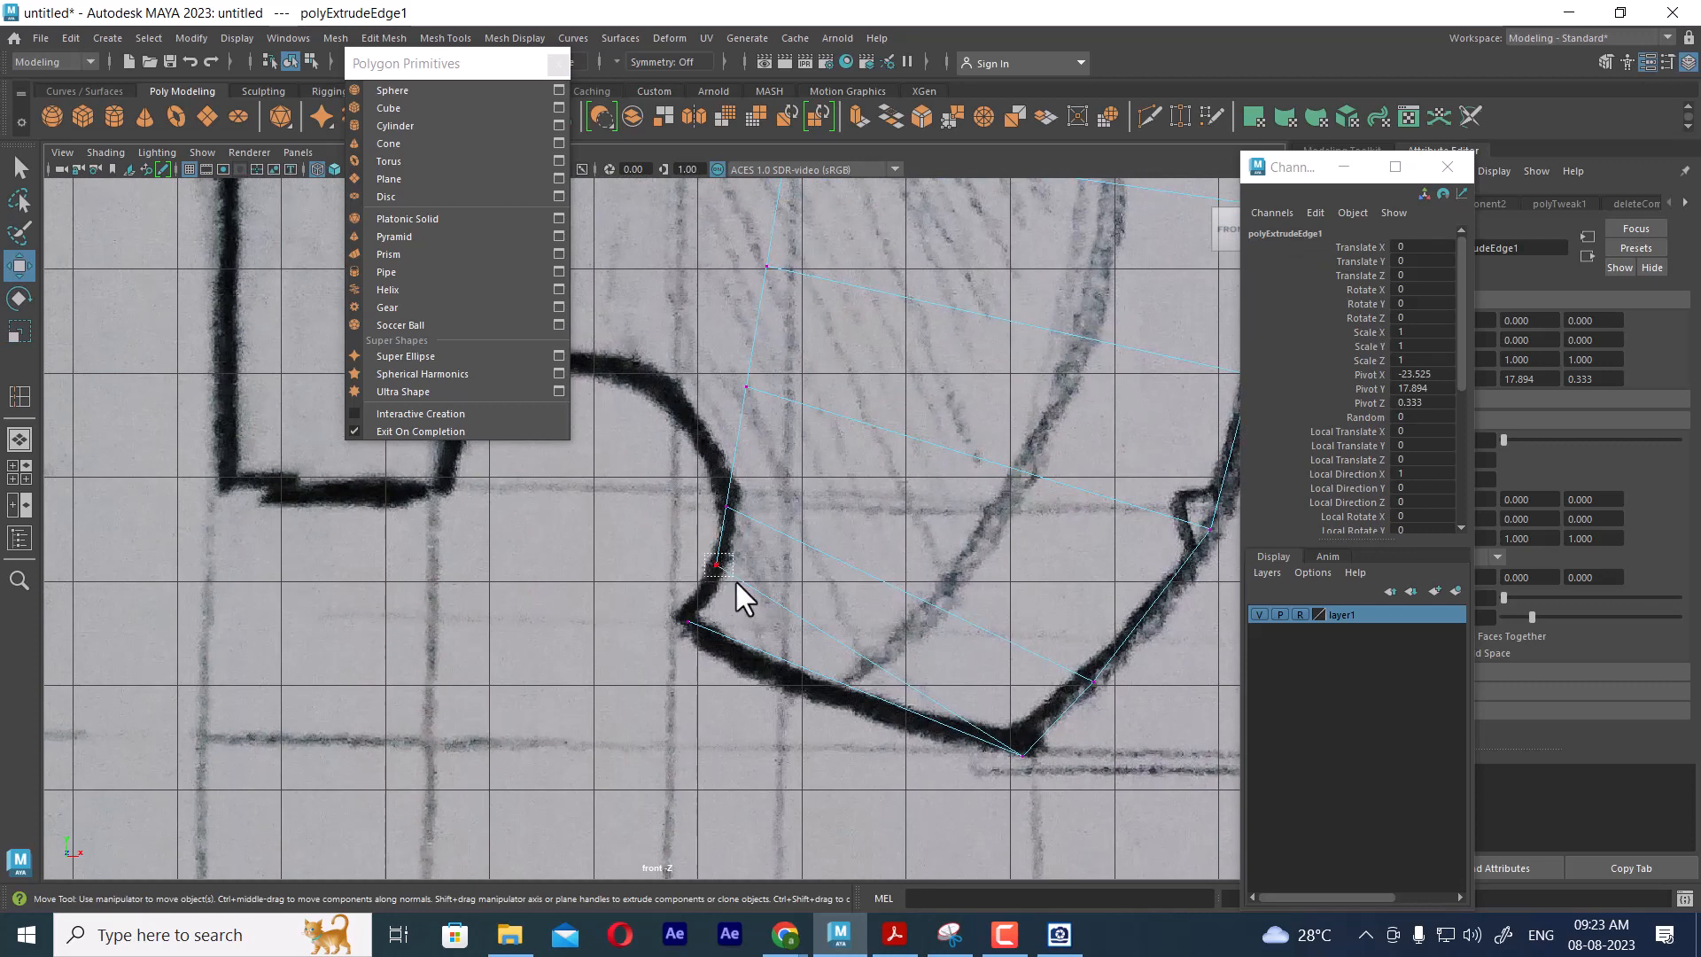
{"action": "left_click_drag", "start_coordinate": [736, 582], "coordinate": [737, 584]}
{"action": "key", "text": "v"}
{"action": "middle_click_drag", "start_coordinate": [689, 621], "coordinate": [679, 628]}
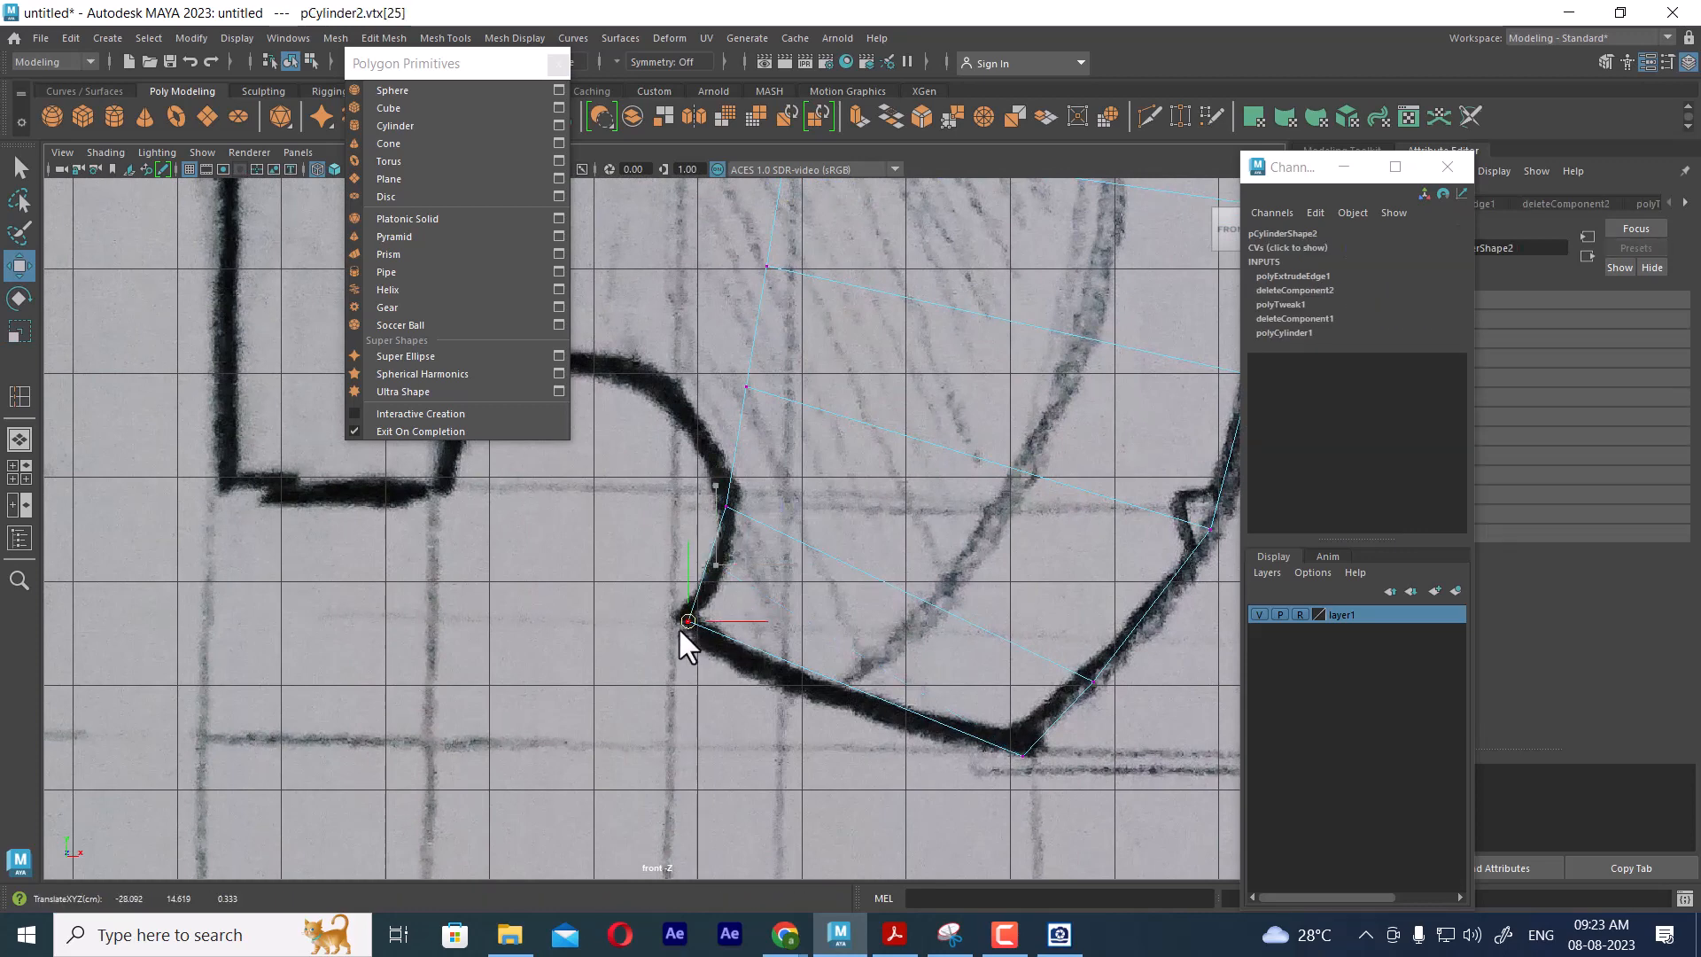
Snap the inner edge's topmost vertex onto the existing vertex at the blade's upper inner corner
{"action": "middle_click_drag", "start_coordinate": [879, 399], "coordinate": [845, 796], "text": "alt"}
{"action": "middle_click_drag", "start_coordinate": [832, 421], "coordinate": [803, 717], "text": "alt"}
{"action": "scroll", "coordinate": [852, 582], "scroll_direction": "up", "scroll_amount": 3}
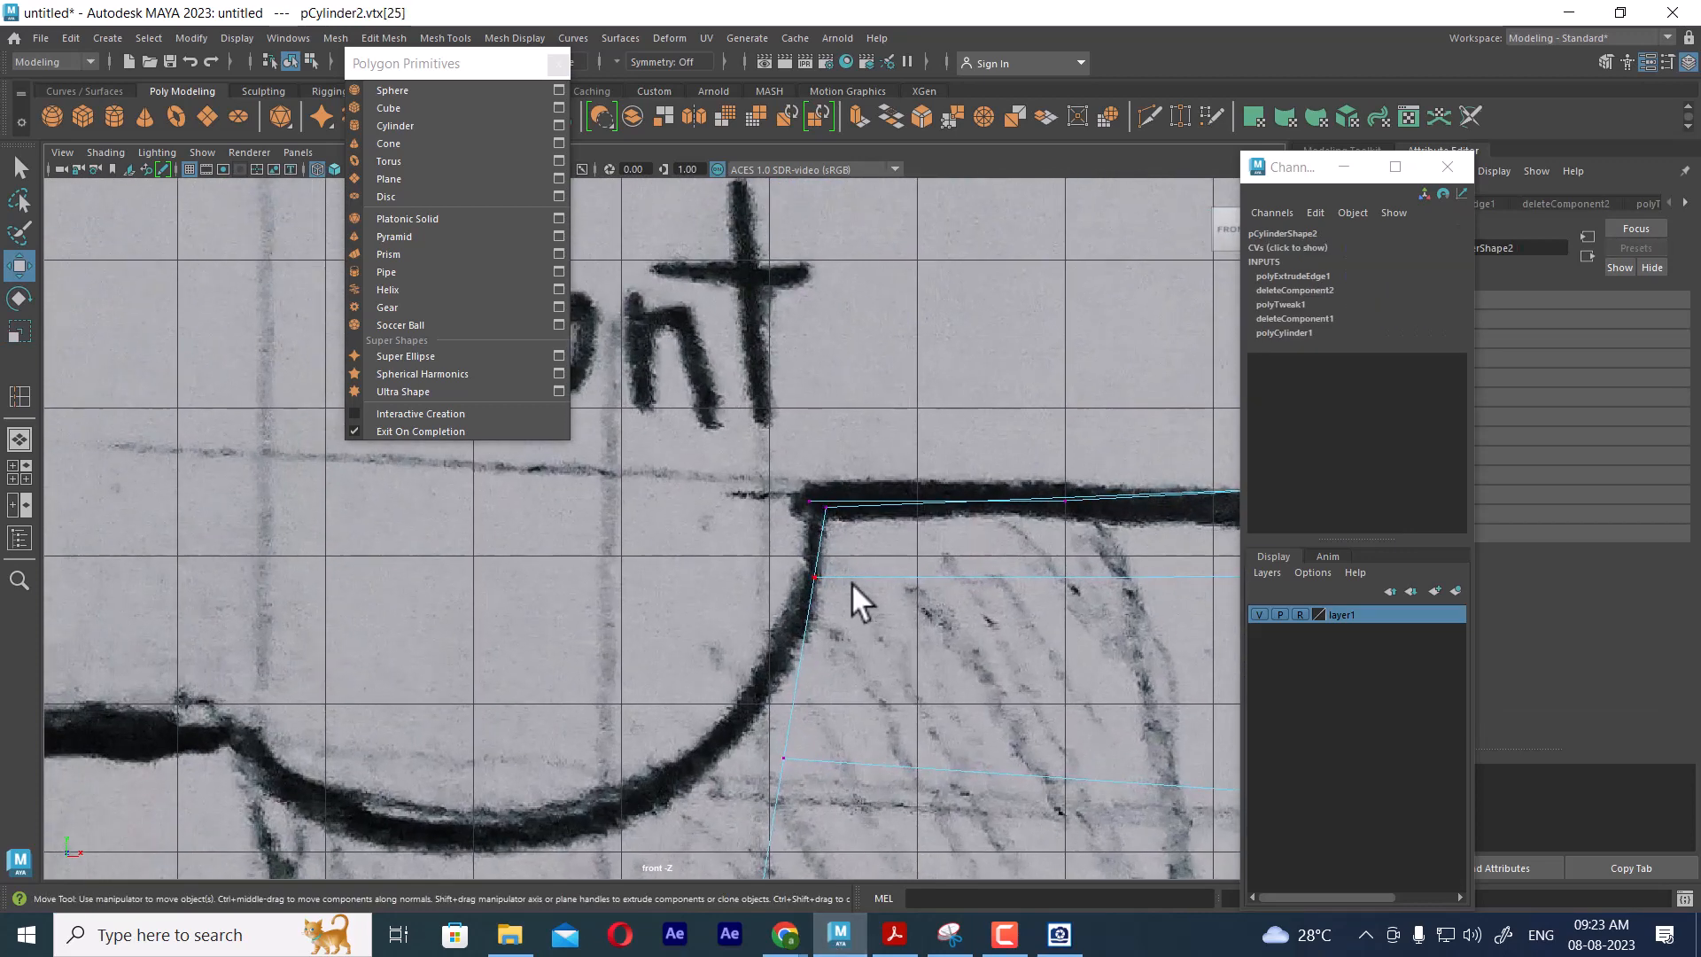
{"action": "middle_click_drag", "start_coordinate": [812, 489], "coordinate": [802, 486]}
Move the inner-edge vertices next to the upper and lower corners onto the sketched concave curves
{"action": "scroll", "coordinate": [883, 704], "scroll_direction": "down", "scroll_amount": 4}
{"action": "middle_click_drag", "start_coordinate": [824, 627], "coordinate": [879, 518], "text": "alt"}
{"action": "scroll", "coordinate": [892, 581], "scroll_direction": "up", "scroll_amount": 1}
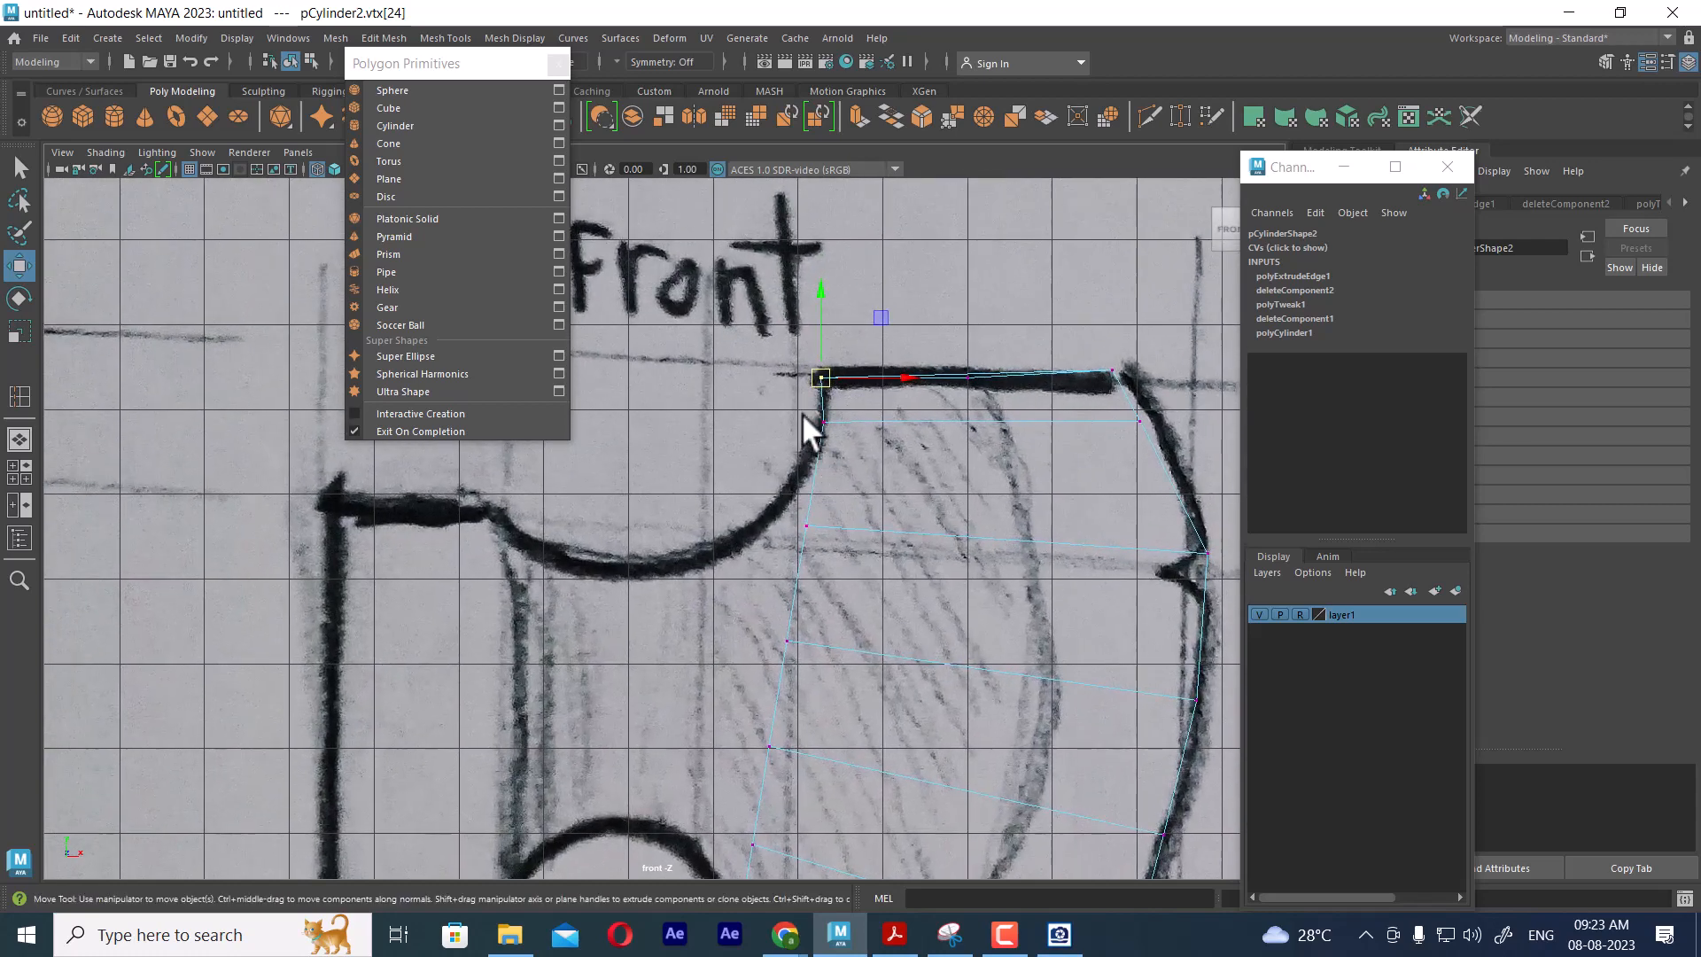
{"action": "left_click_drag", "start_coordinate": [801, 413], "coordinate": [816, 437]}
{"action": "left_click", "coordinate": [808, 526]}
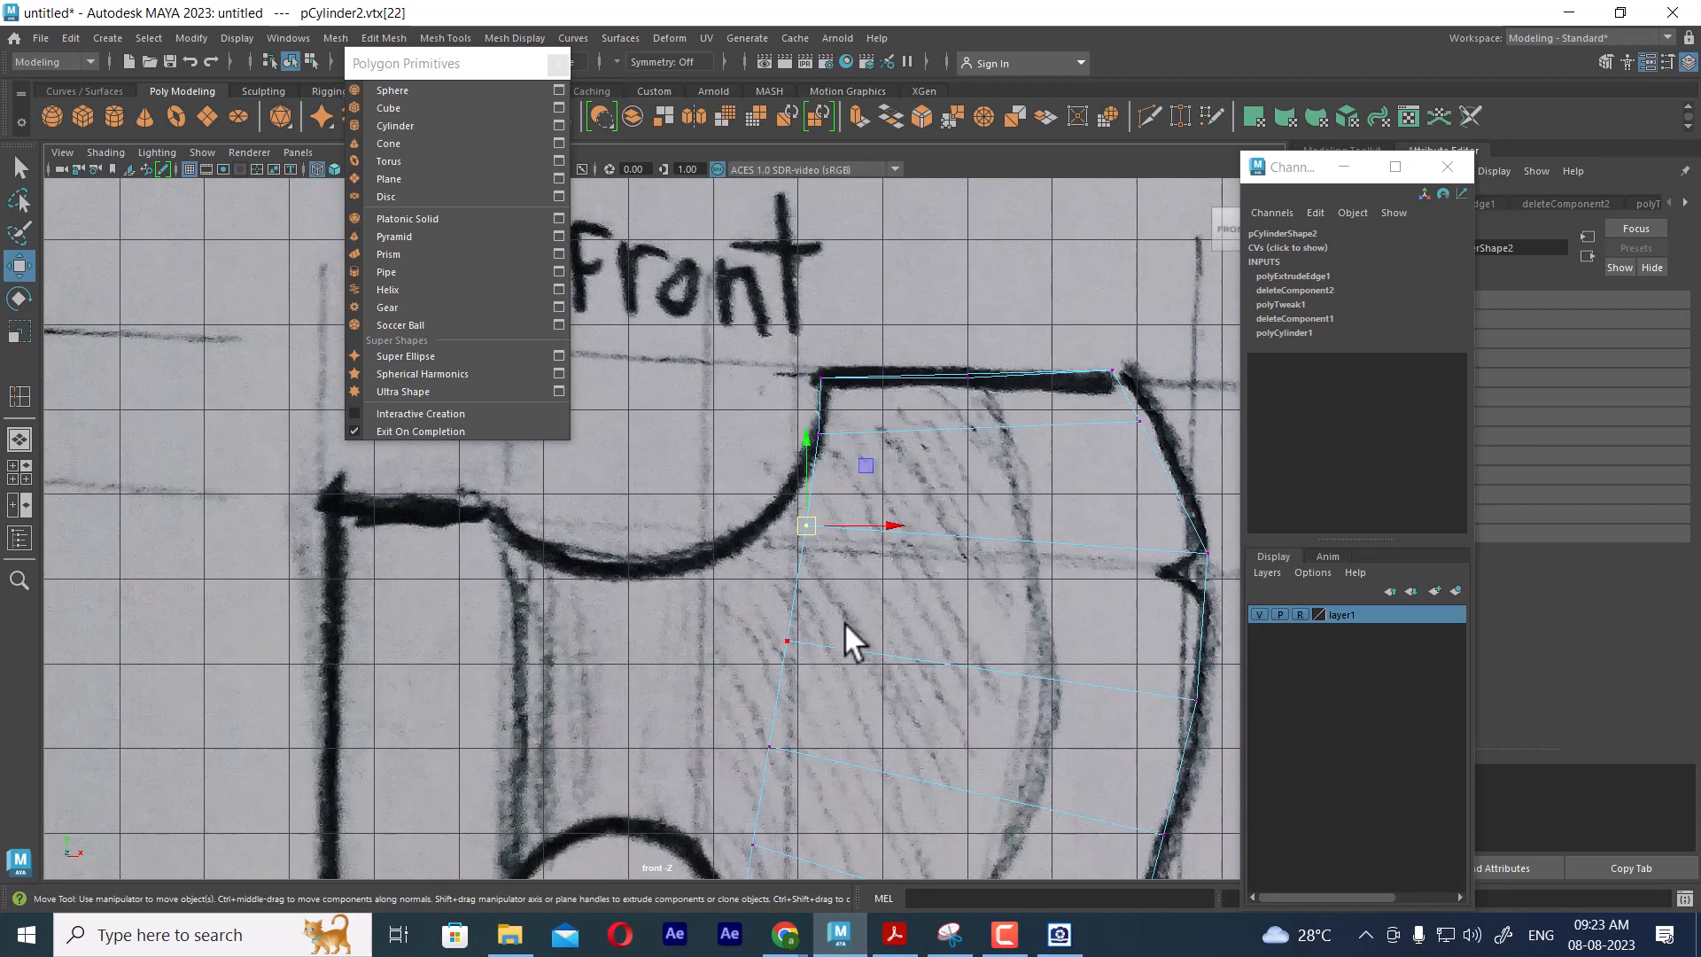
{"action": "middle_click_drag", "start_coordinate": [844, 624], "coordinate": [870, 433], "text": "alt"}
{"action": "left_click", "coordinate": [759, 741]}
{"action": "left_click_drag", "start_coordinate": [763, 746], "coordinate": [768, 750]}
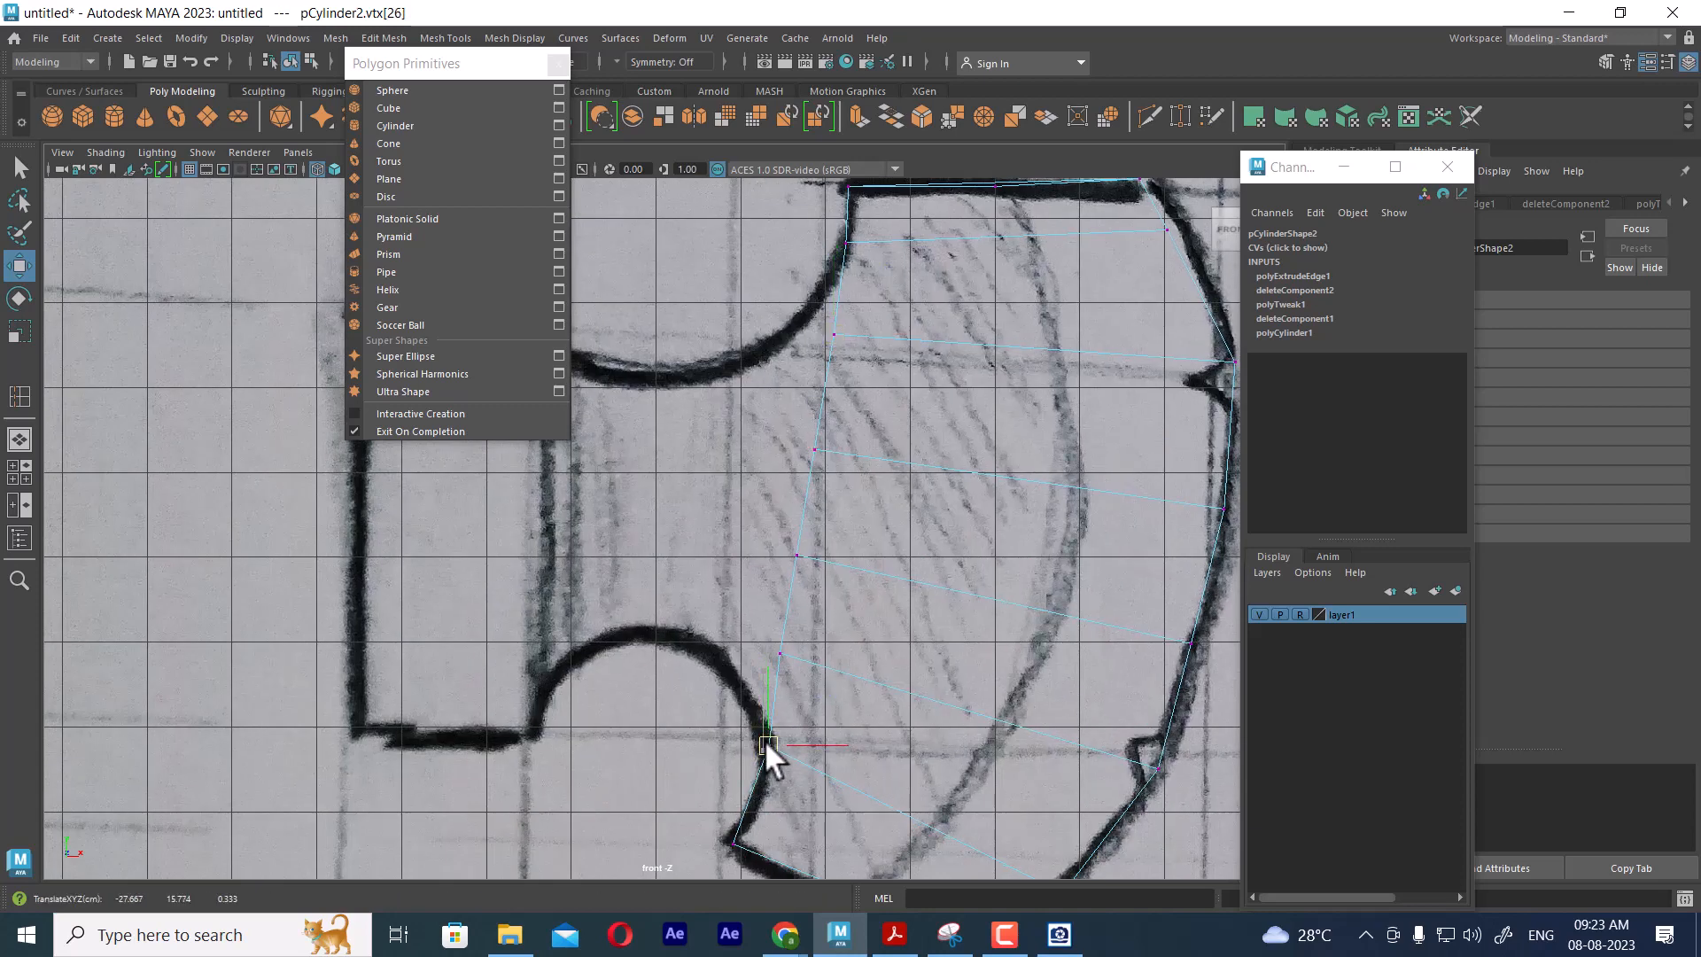
Shift the four middle vertices of the inner edge slightly toward the cutting edge
{"action": "left_click_drag", "start_coordinate": [904, 653], "coordinate": [906, 655]}
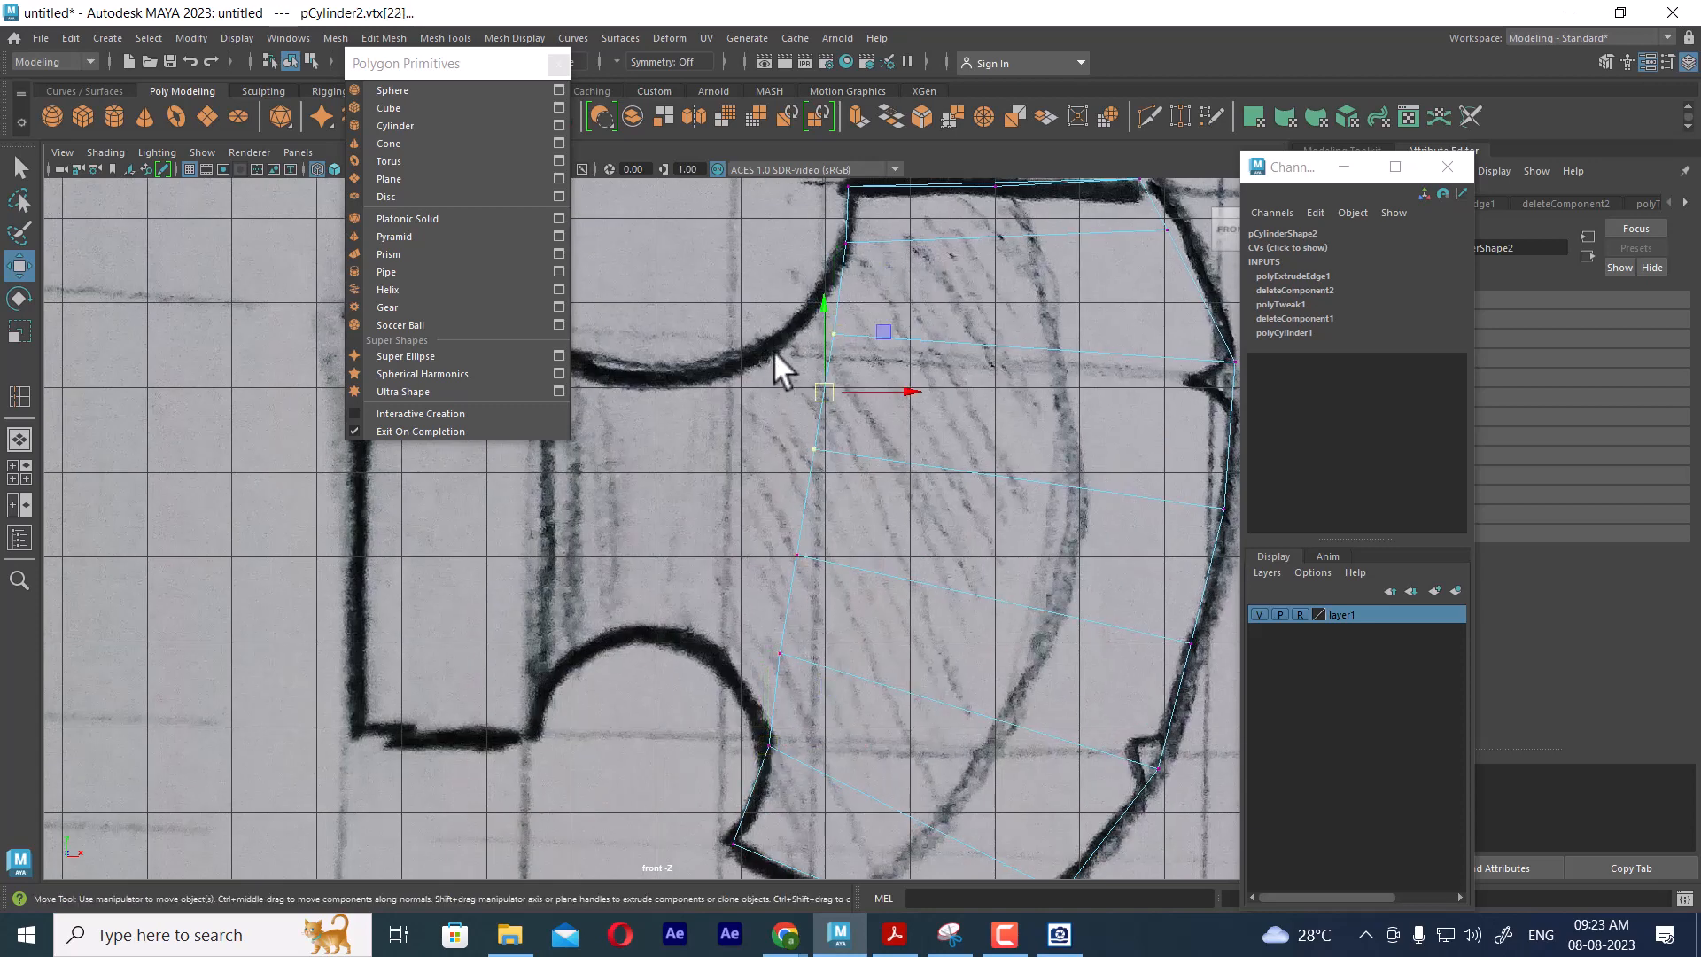
{"action": "left_click_drag", "start_coordinate": [734, 308], "coordinate": [898, 675]}
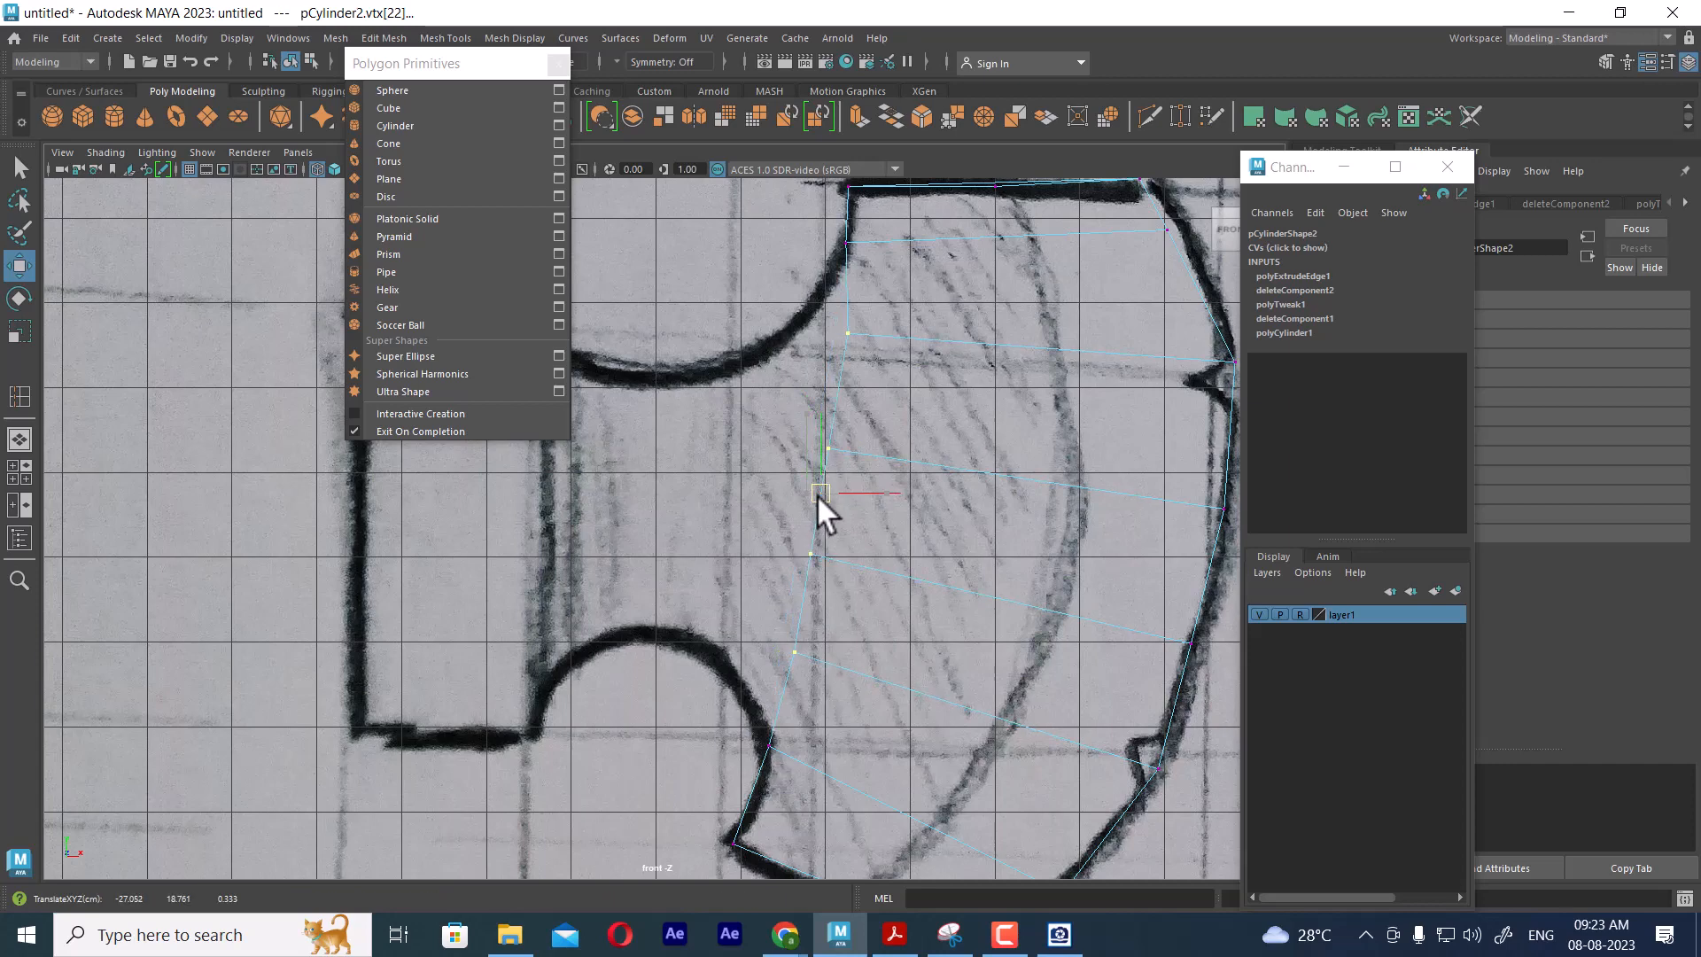
{"action": "scroll", "coordinate": [816, 494], "scroll_direction": "down", "scroll_amount": 5}
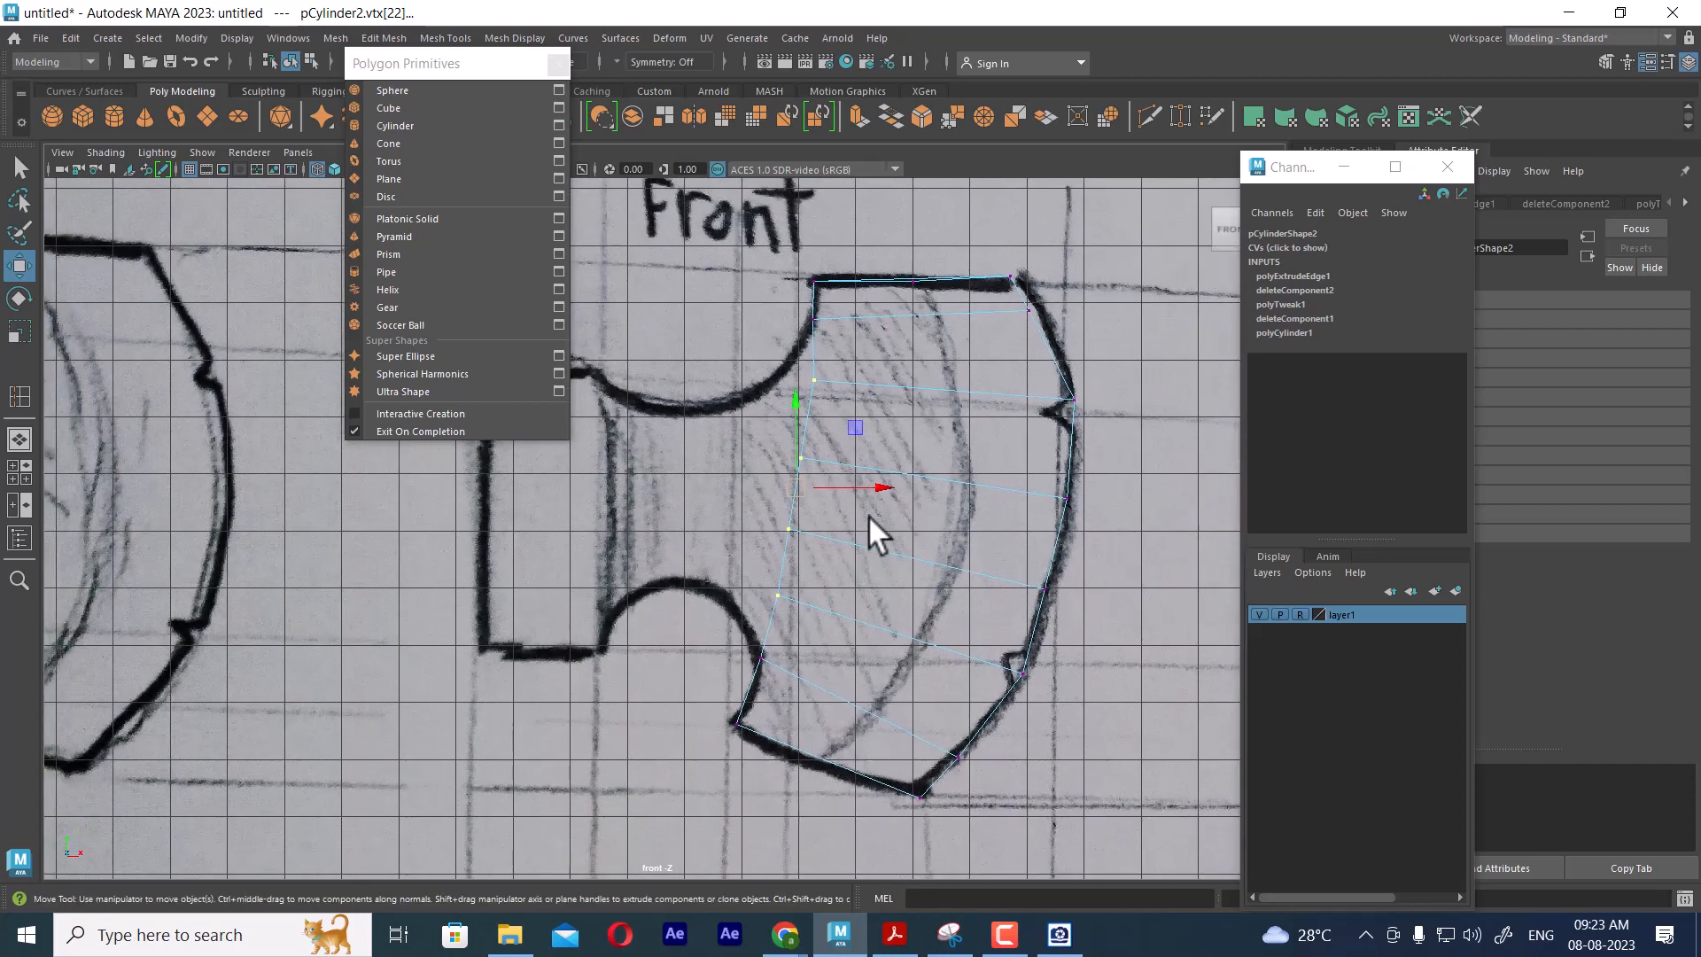
{"action": "scroll", "coordinate": [869, 517], "scroll_direction": "up", "scroll_amount": 1}
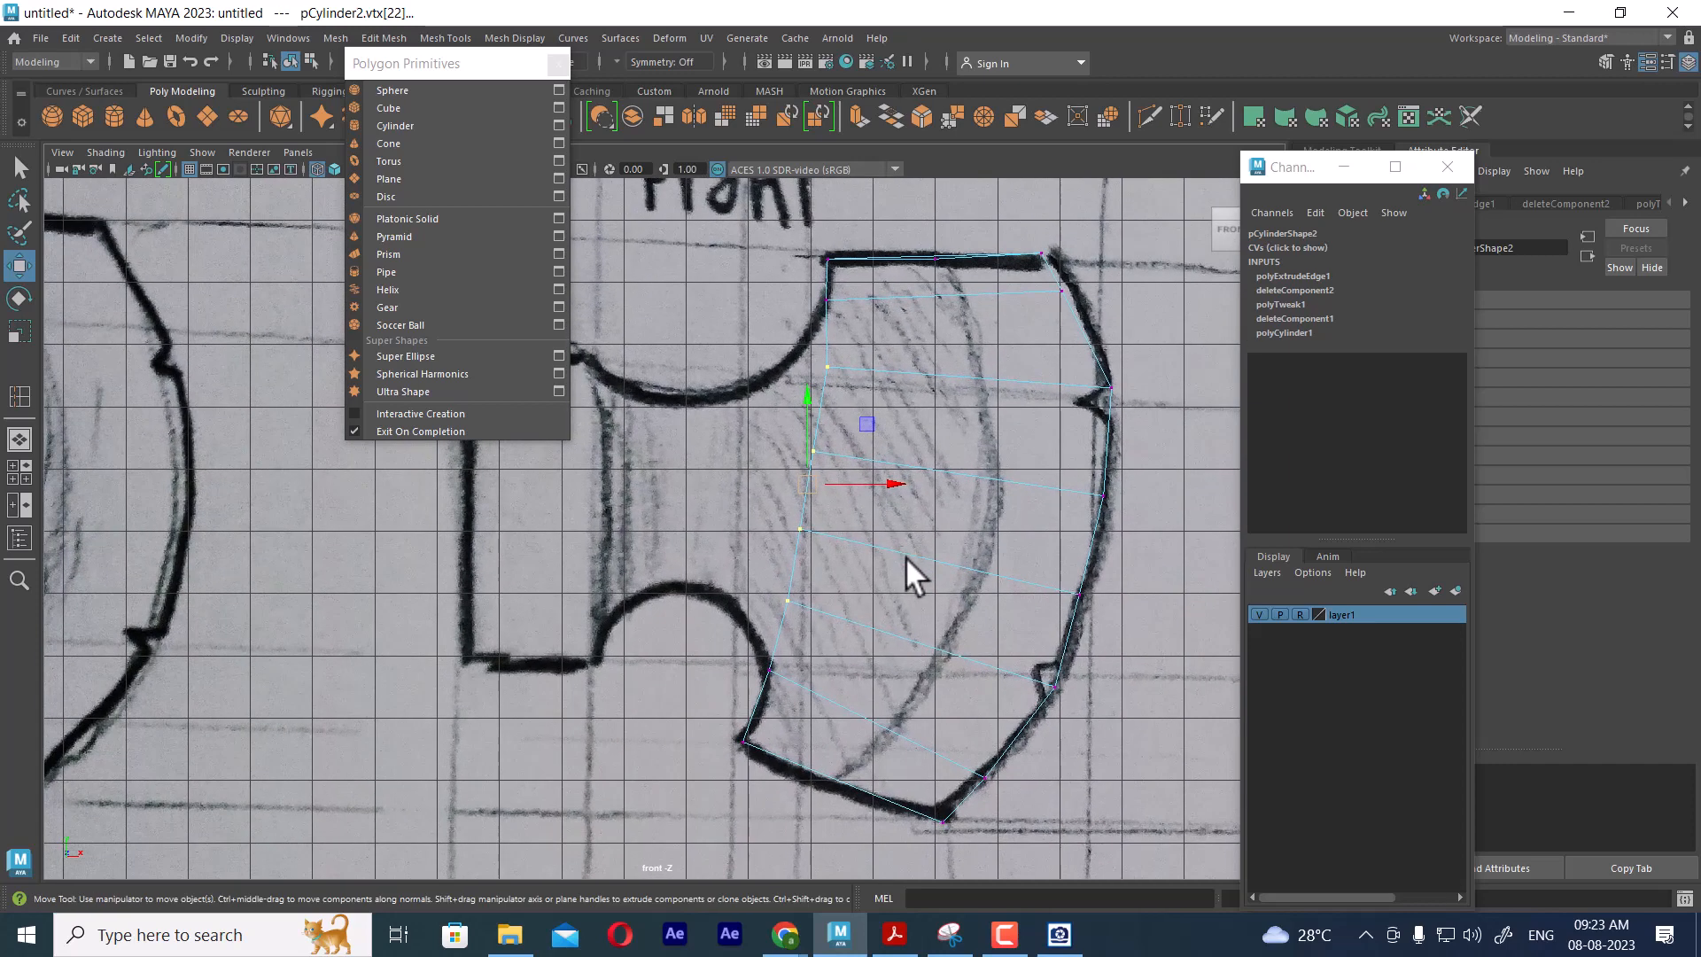
Merge the overlapping vertices at the blade's top edge and at its lower inner corner
{"action": "left_click_drag", "start_coordinate": [864, 282], "coordinate": [864, 284]}
{"action": "right_click_drag", "start_coordinate": [909, 462], "coordinate": [971, 357], "text": "shift"}
{"action": "left_click_drag", "start_coordinate": [688, 717], "coordinate": [754, 772]}
{"action": "right_click_drag", "start_coordinate": [847, 682], "coordinate": [901, 571], "text": "shift"}
Return to the perspective view and hide the reference sketch to isolate the blade mesh
{"action": "key", "text": "space"}
{"action": "left_click_drag", "start_coordinate": [897, 329], "coordinate": [897, 326]}
{"action": "mouse_move", "coordinate": [916, 443]}
{"action": "left_mouse_down", "text": "alt"}
{"action": "mouse_move", "coordinate": [965, 483]}
{"action": "mouse_move", "coordinate": [1204, 513]}
{"action": "left_mouse_up", "text": "alt"}
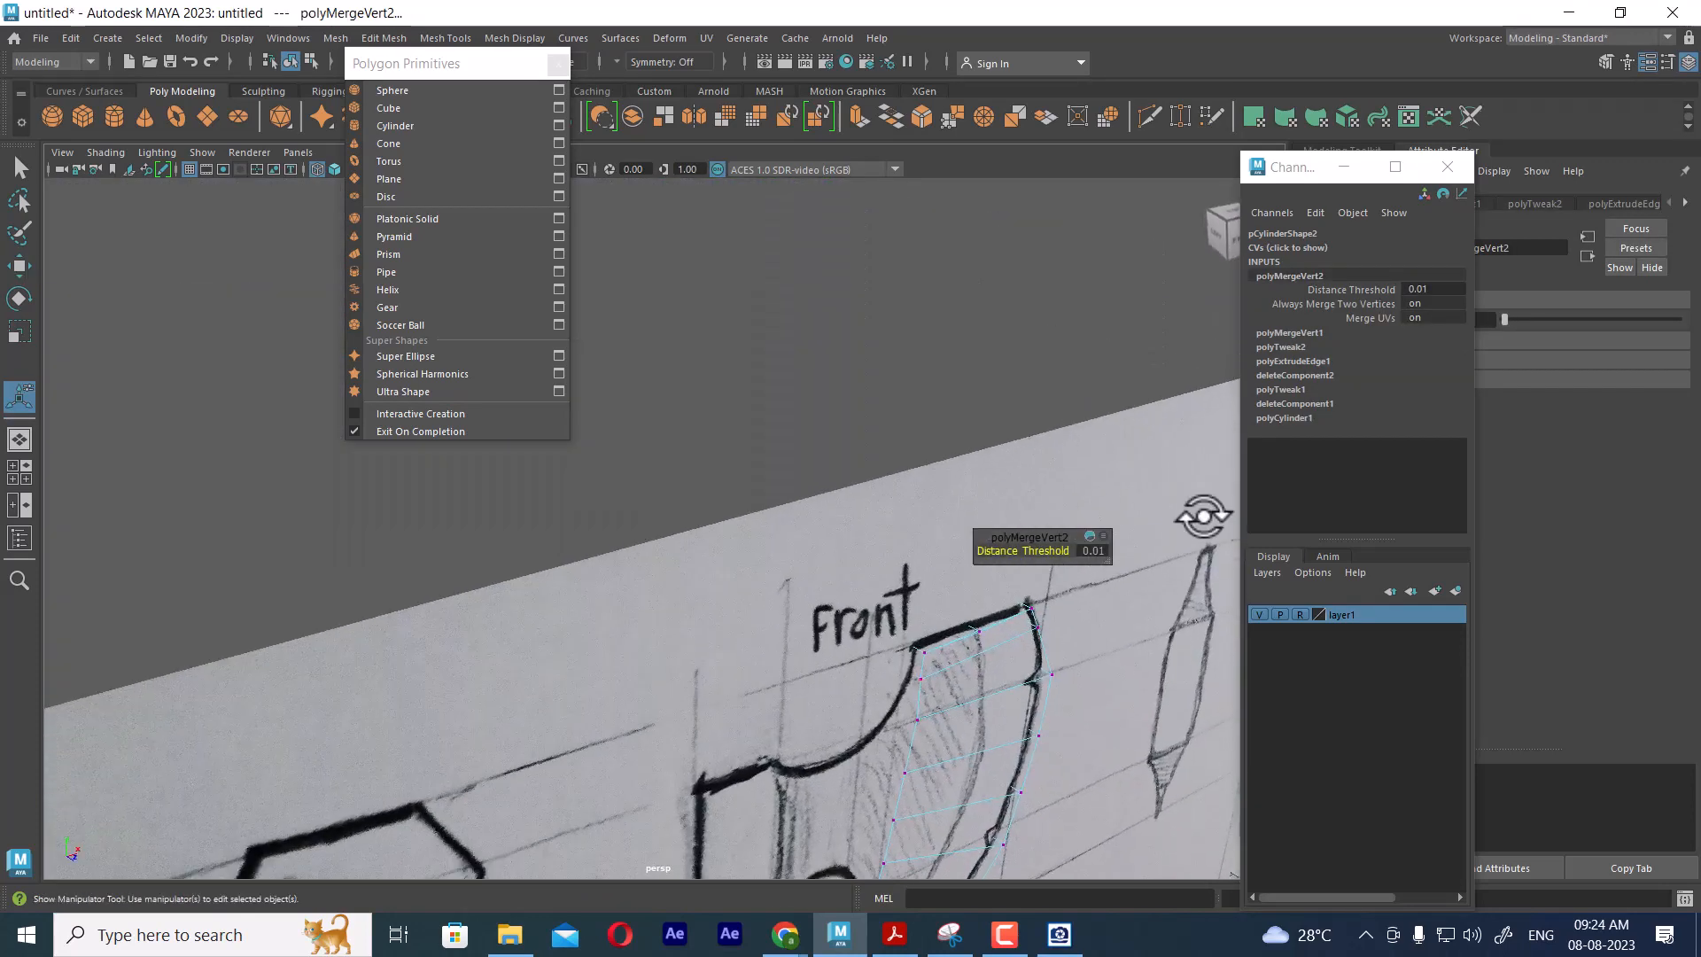
{"action": "left_click", "coordinate": [1258, 611]}
Split the edge ring across the blade's face to add an edge loop running from the top edge to the bottom
{"action": "right_click_drag", "start_coordinate": [1063, 653], "coordinate": [1063, 652], "text": "alt"}
{"action": "middle_click_drag", "start_coordinate": [978, 672], "coordinate": [922, 334], "text": "alt"}
{"action": "left_click_drag", "start_coordinate": [894, 514], "coordinate": [855, 447], "text": "alt"}
{"action": "middle_click_drag", "start_coordinate": [888, 412], "coordinate": [903, 535], "text": "alt"}
{"action": "middle_click_drag", "start_coordinate": [892, 310], "coordinate": [895, 534], "text": "alt"}
{"action": "left_click_drag", "start_coordinate": [894, 534], "coordinate": [842, 571], "text": "alt"}
{"action": "right_click_drag", "start_coordinate": [842, 571], "coordinate": [849, 343]}
{"action": "left_click", "coordinate": [863, 516]}
{"action": "right_click_drag", "start_coordinate": [992, 314], "coordinate": [1216, 769], "text": "ctrl"}
{"action": "right_click_drag", "start_coordinate": [937, 447], "coordinate": [942, 491], "text": "alt"}
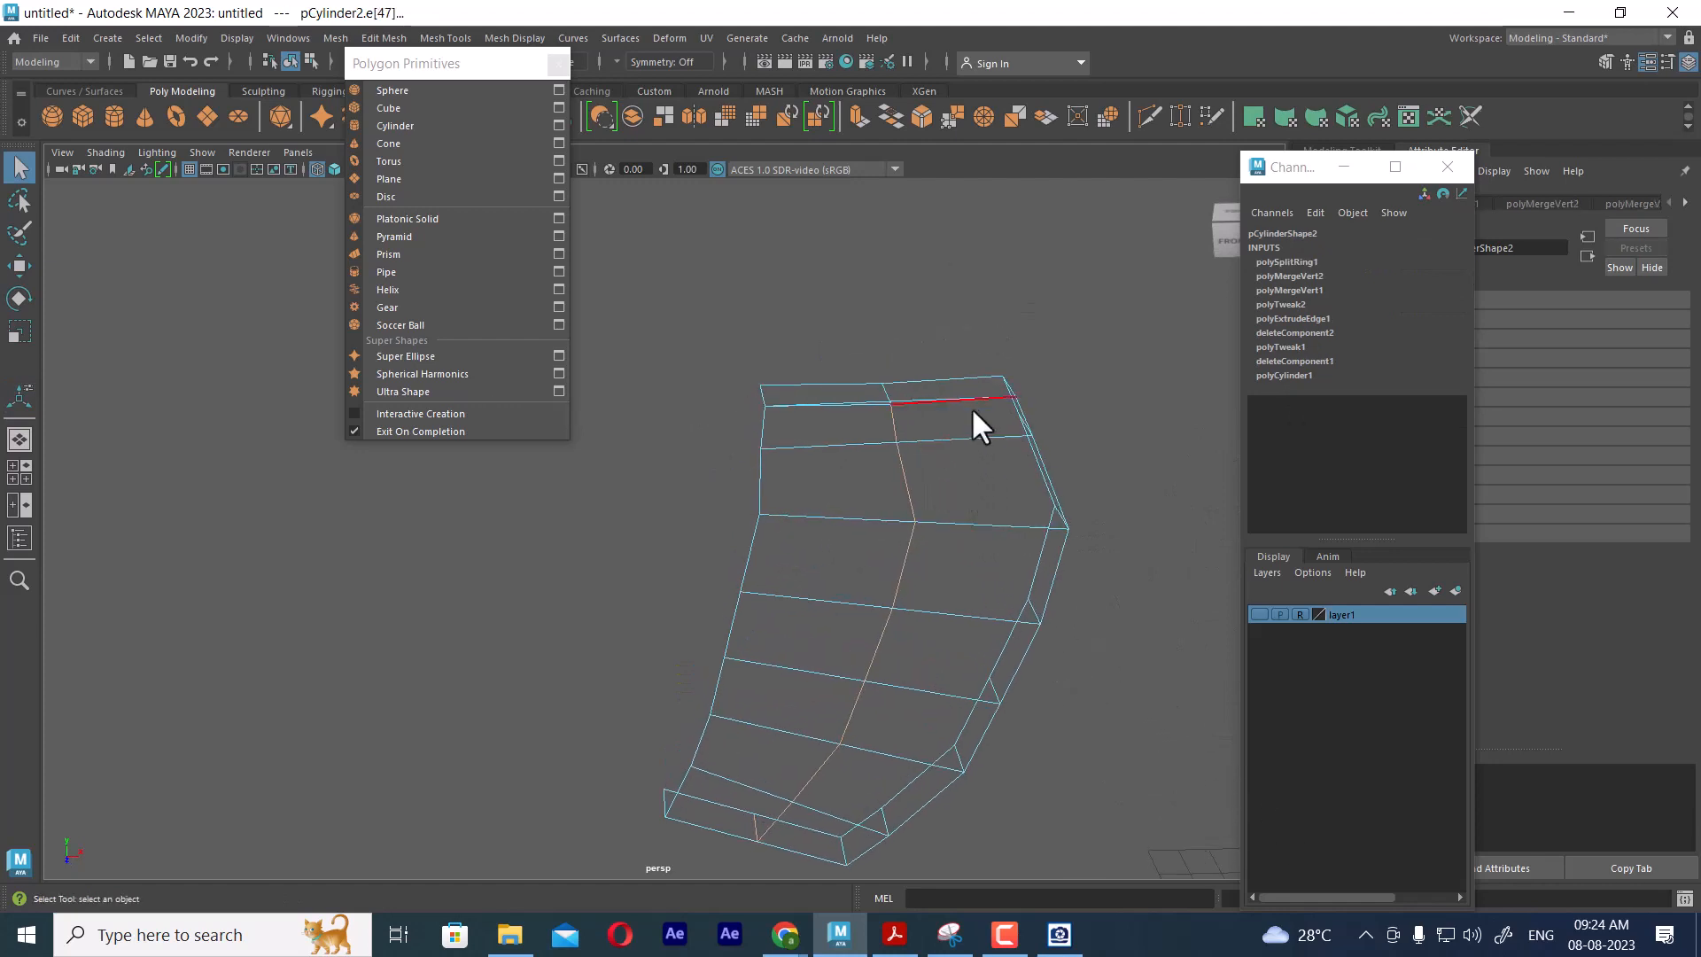
Merge the doubled vertices where the new edge loop meets the blade's top edge
{"action": "right_click_drag", "start_coordinate": [971, 406], "coordinate": [894, 407]}
{"action": "right_click_drag", "start_coordinate": [939, 381], "coordinate": [988, 473], "text": "alt"}
{"action": "middle_click_drag", "start_coordinate": [1045, 401], "coordinate": [933, 502], "text": "alt"}
{"action": "right_click_drag", "start_coordinate": [933, 501], "coordinate": [948, 544], "text": "alt"}
{"action": "left_click_drag", "start_coordinate": [993, 388], "coordinate": [957, 463]}
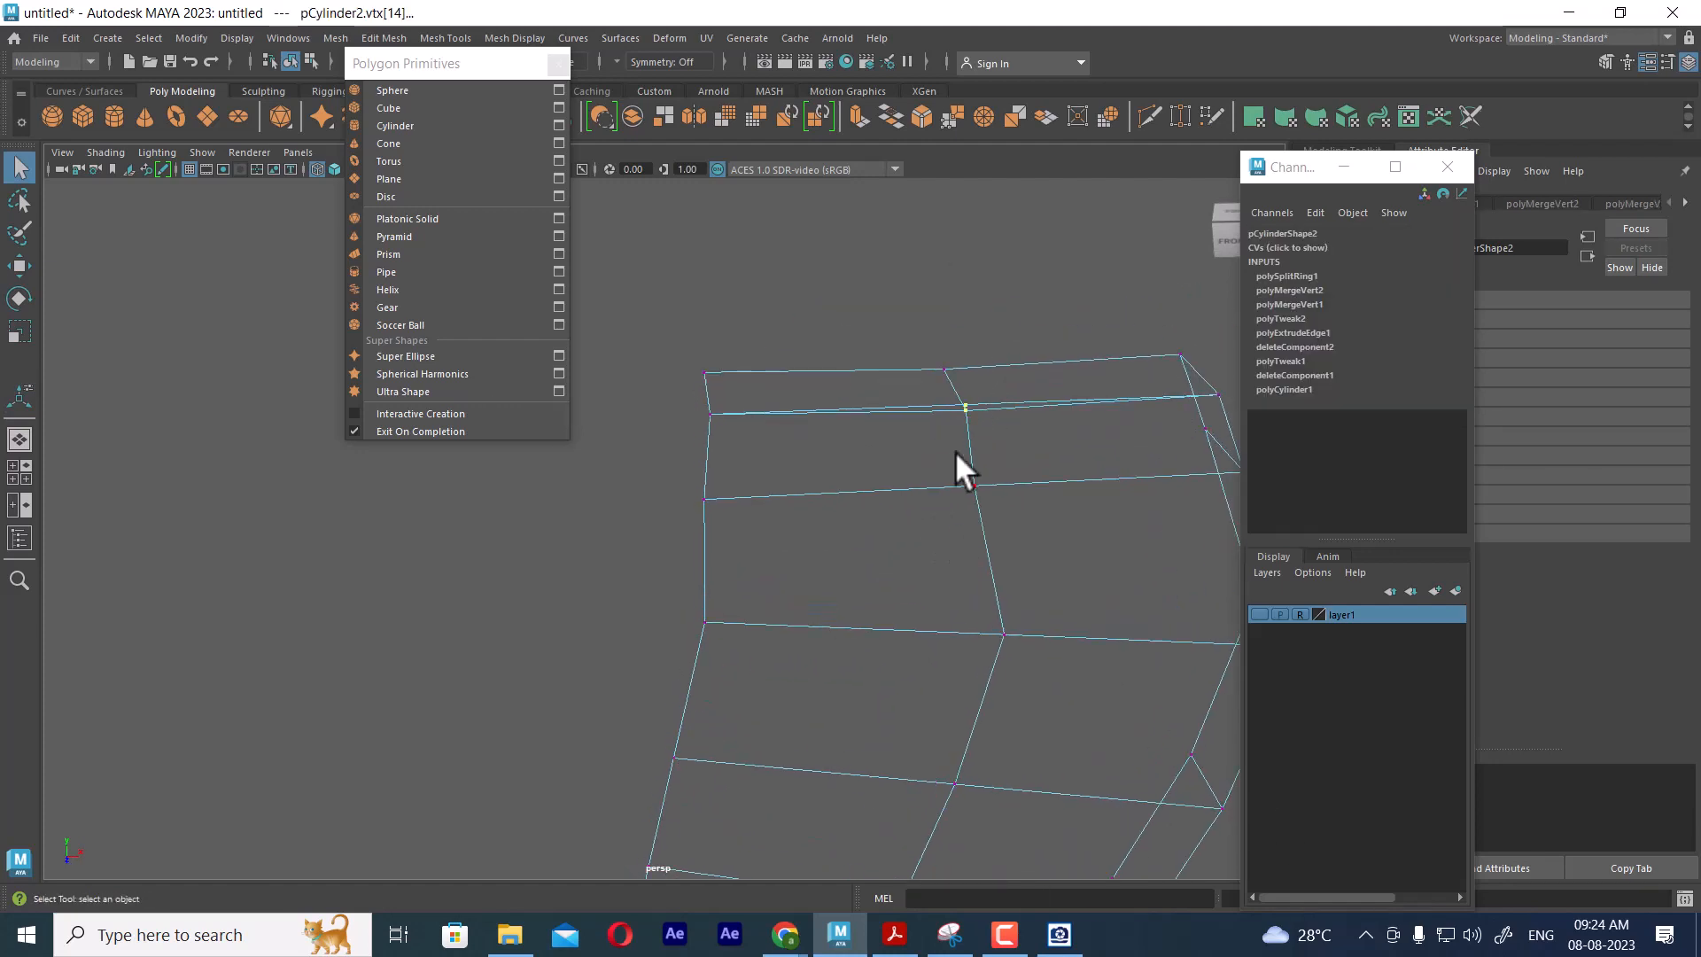
{"action": "right_click_drag", "start_coordinate": [982, 312], "coordinate": [990, 145], "text": "shift"}
Leave vertex editing for object mode and select the whole blade
{"action": "left_click_drag", "start_coordinate": [990, 145], "coordinate": [918, 497], "text": "alt"}
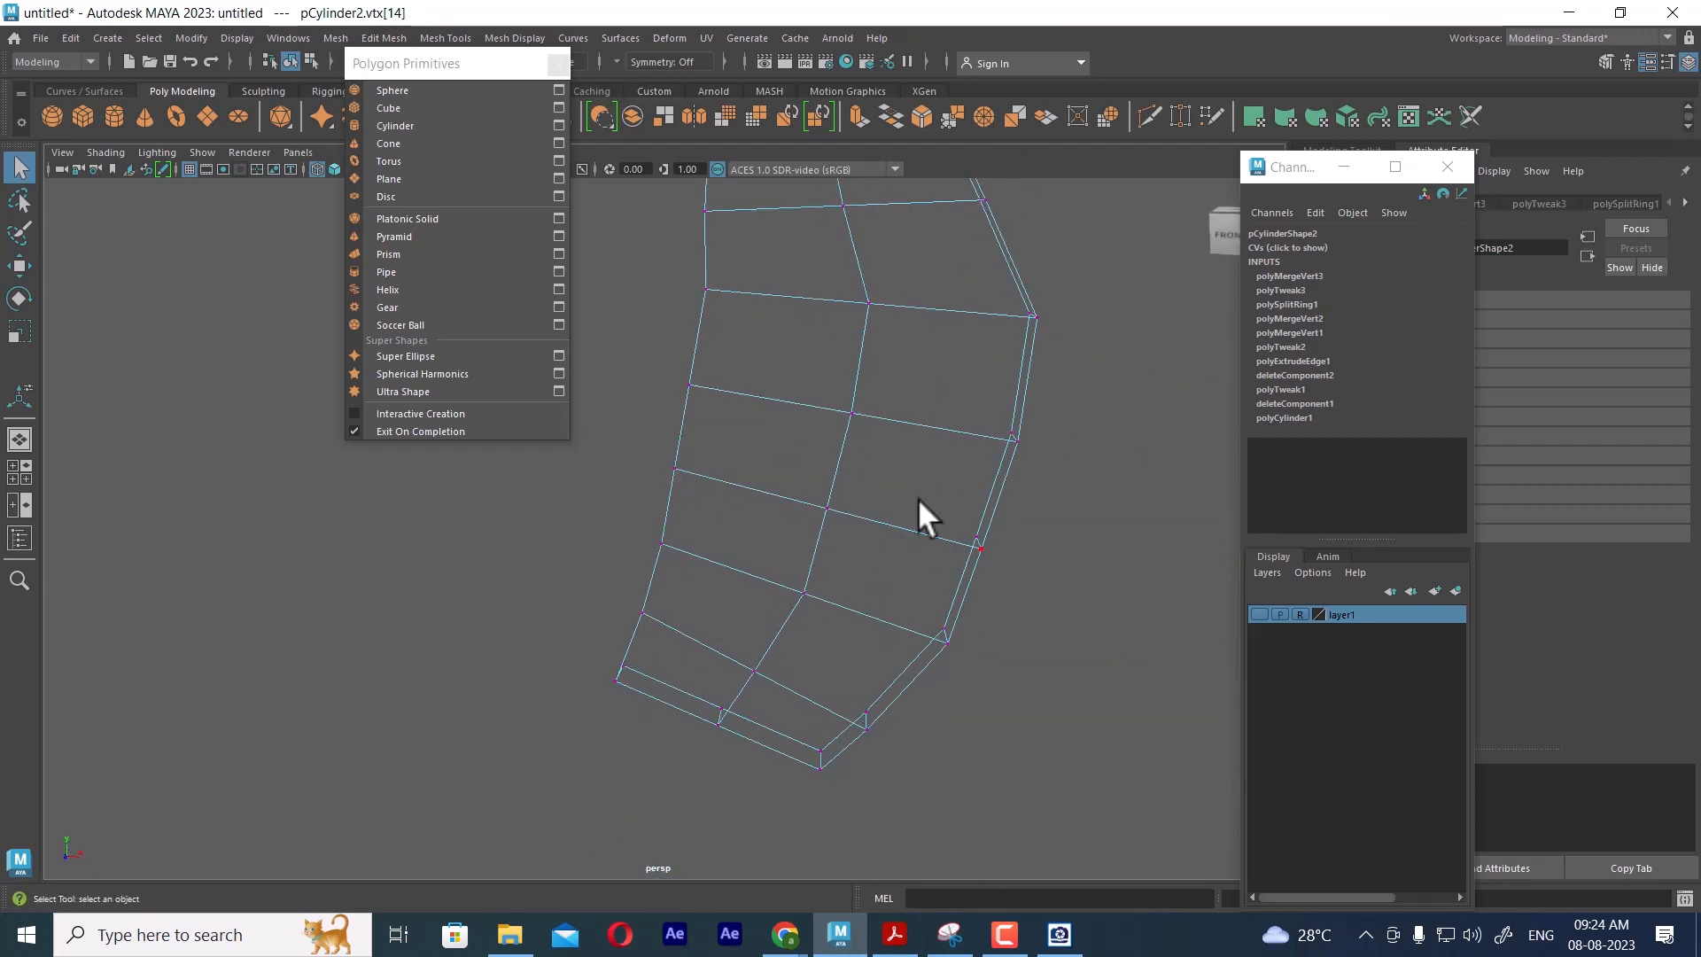
{"action": "right_click_drag", "start_coordinate": [916, 432], "coordinate": [1001, 379]}
{"action": "left_click", "coordinate": [1097, 360]}
{"action": "left_click_drag", "start_coordinate": [1033, 465], "coordinate": [931, 623]}
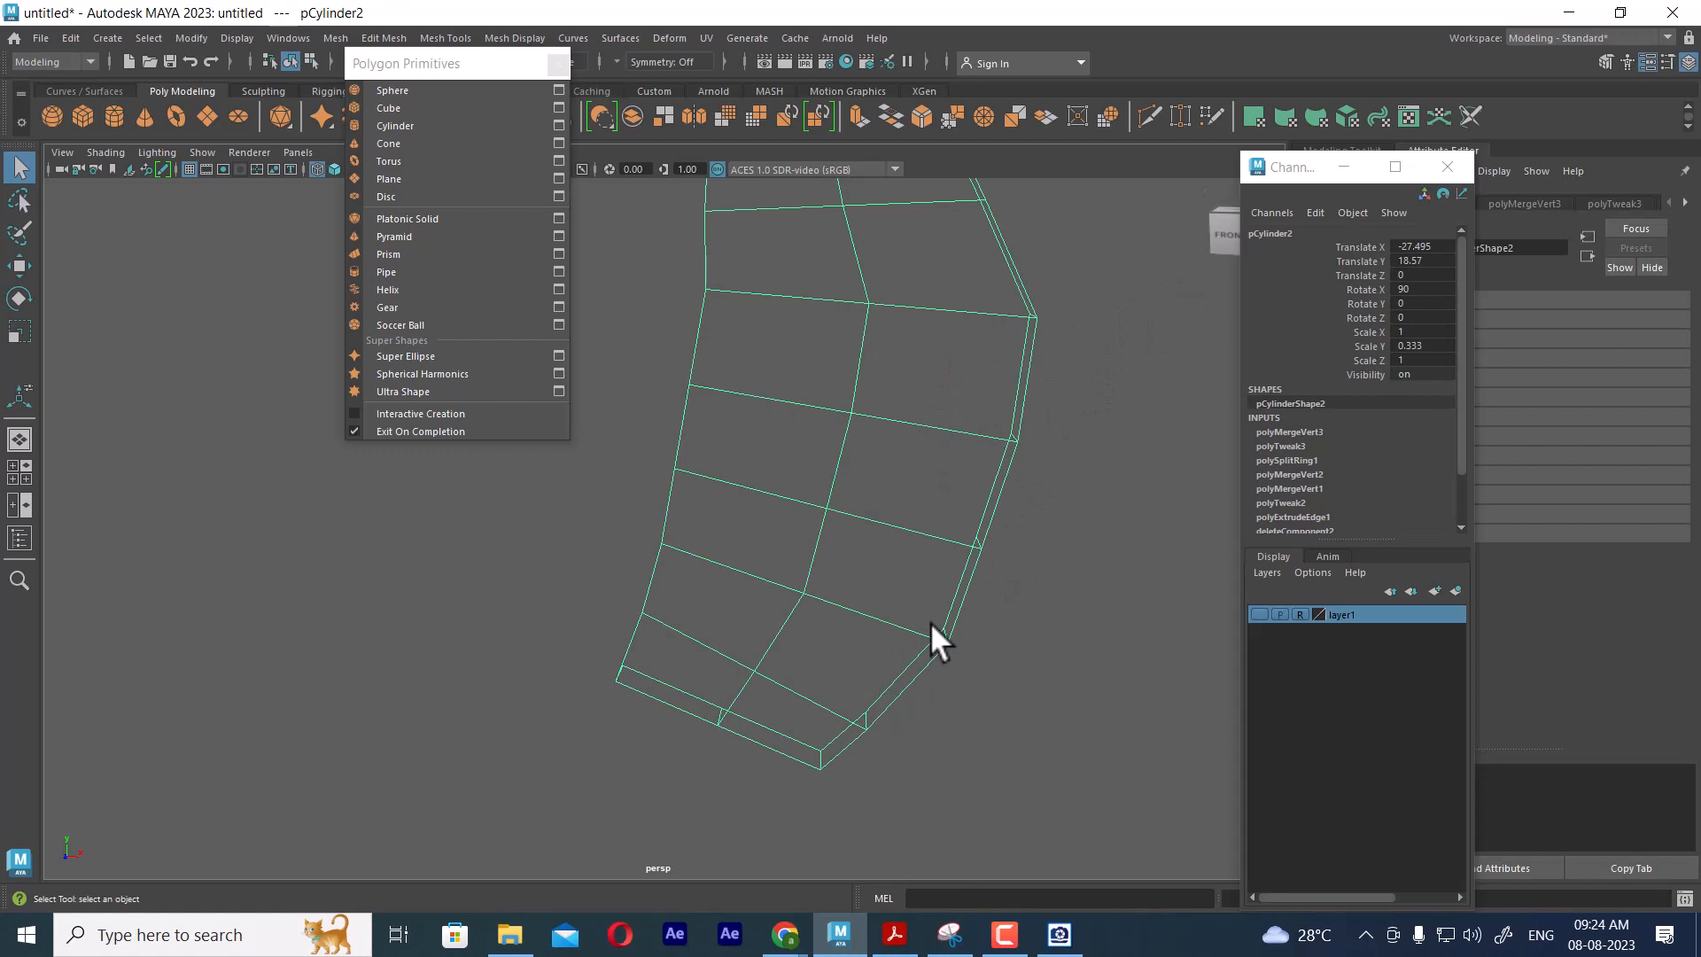
{"action": "left_click_drag", "start_coordinate": [953, 678], "coordinate": [1045, 576], "text": "alt"}
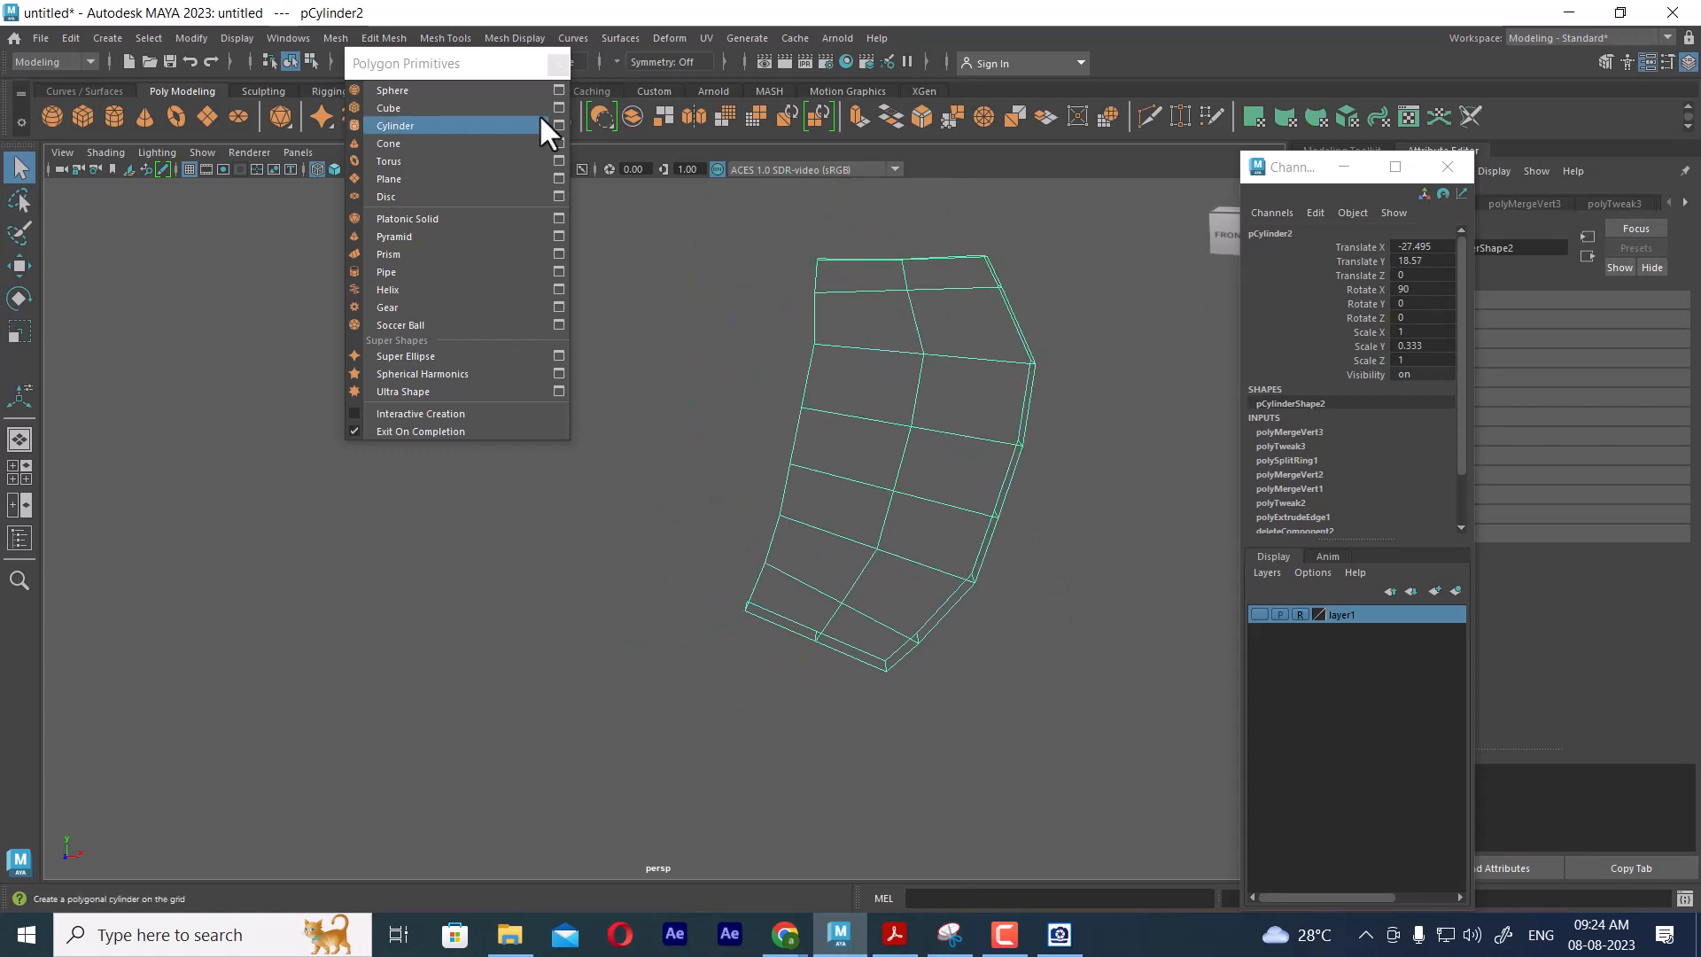
Close the floating polygon primitives list, deselect the blade and show the reference sketch layer again
{"action": "left_click", "coordinate": [557, 66]}
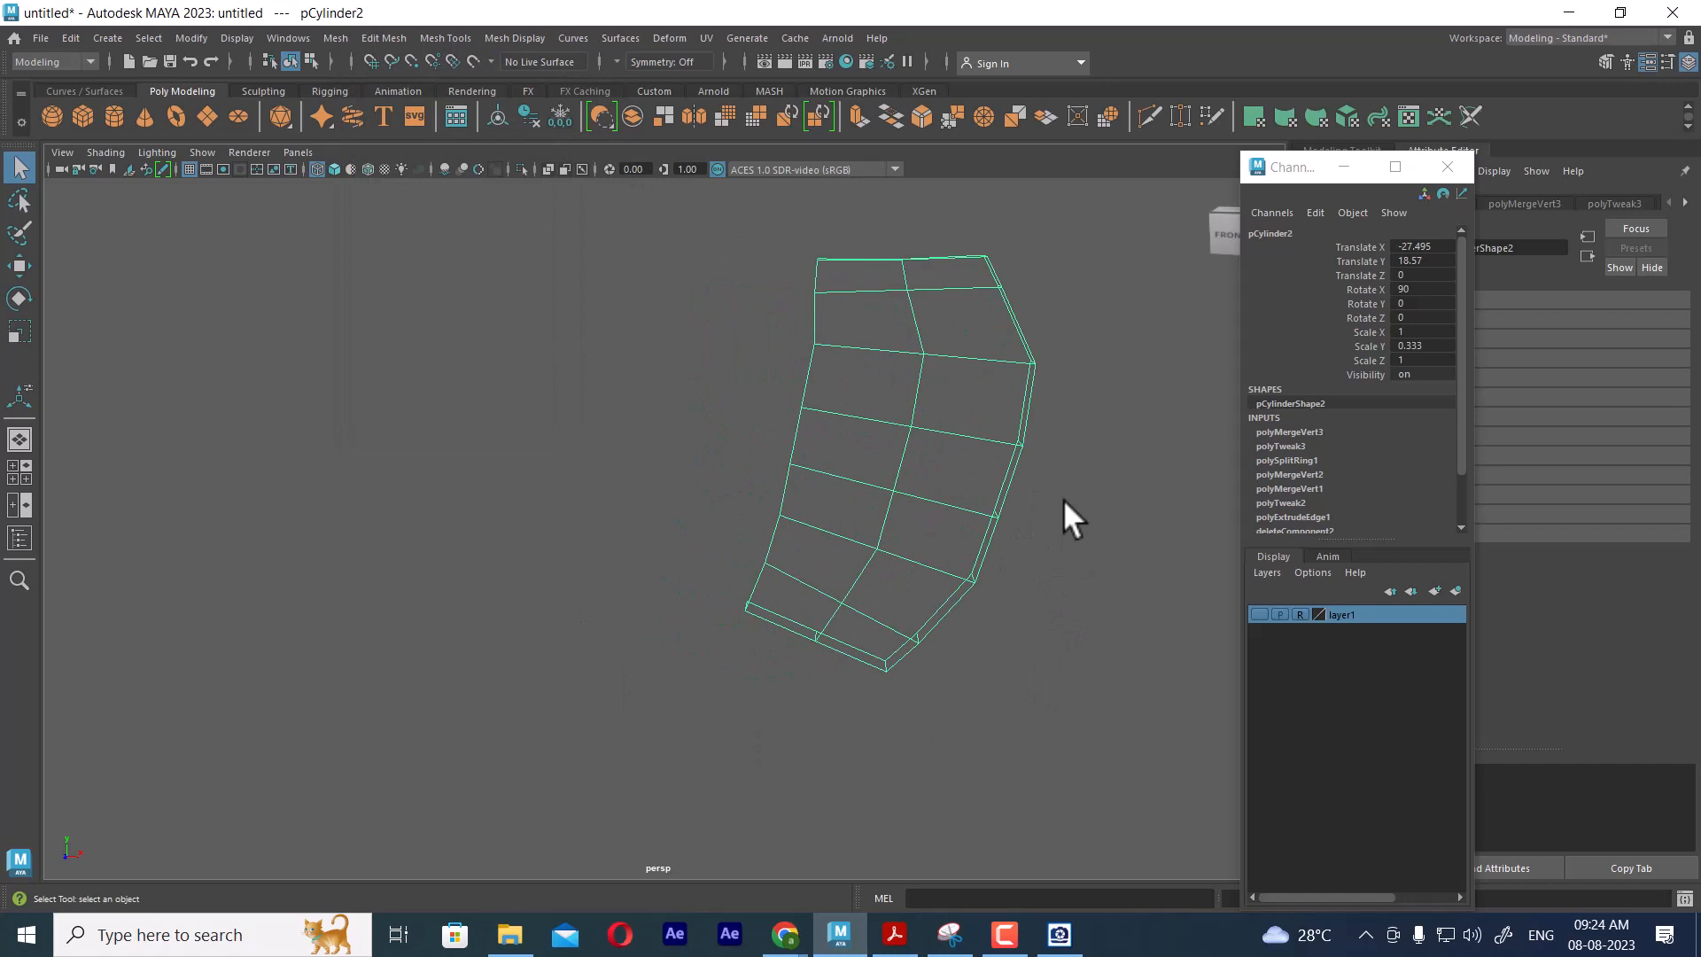
{"action": "left_click", "coordinate": [1004, 940]}
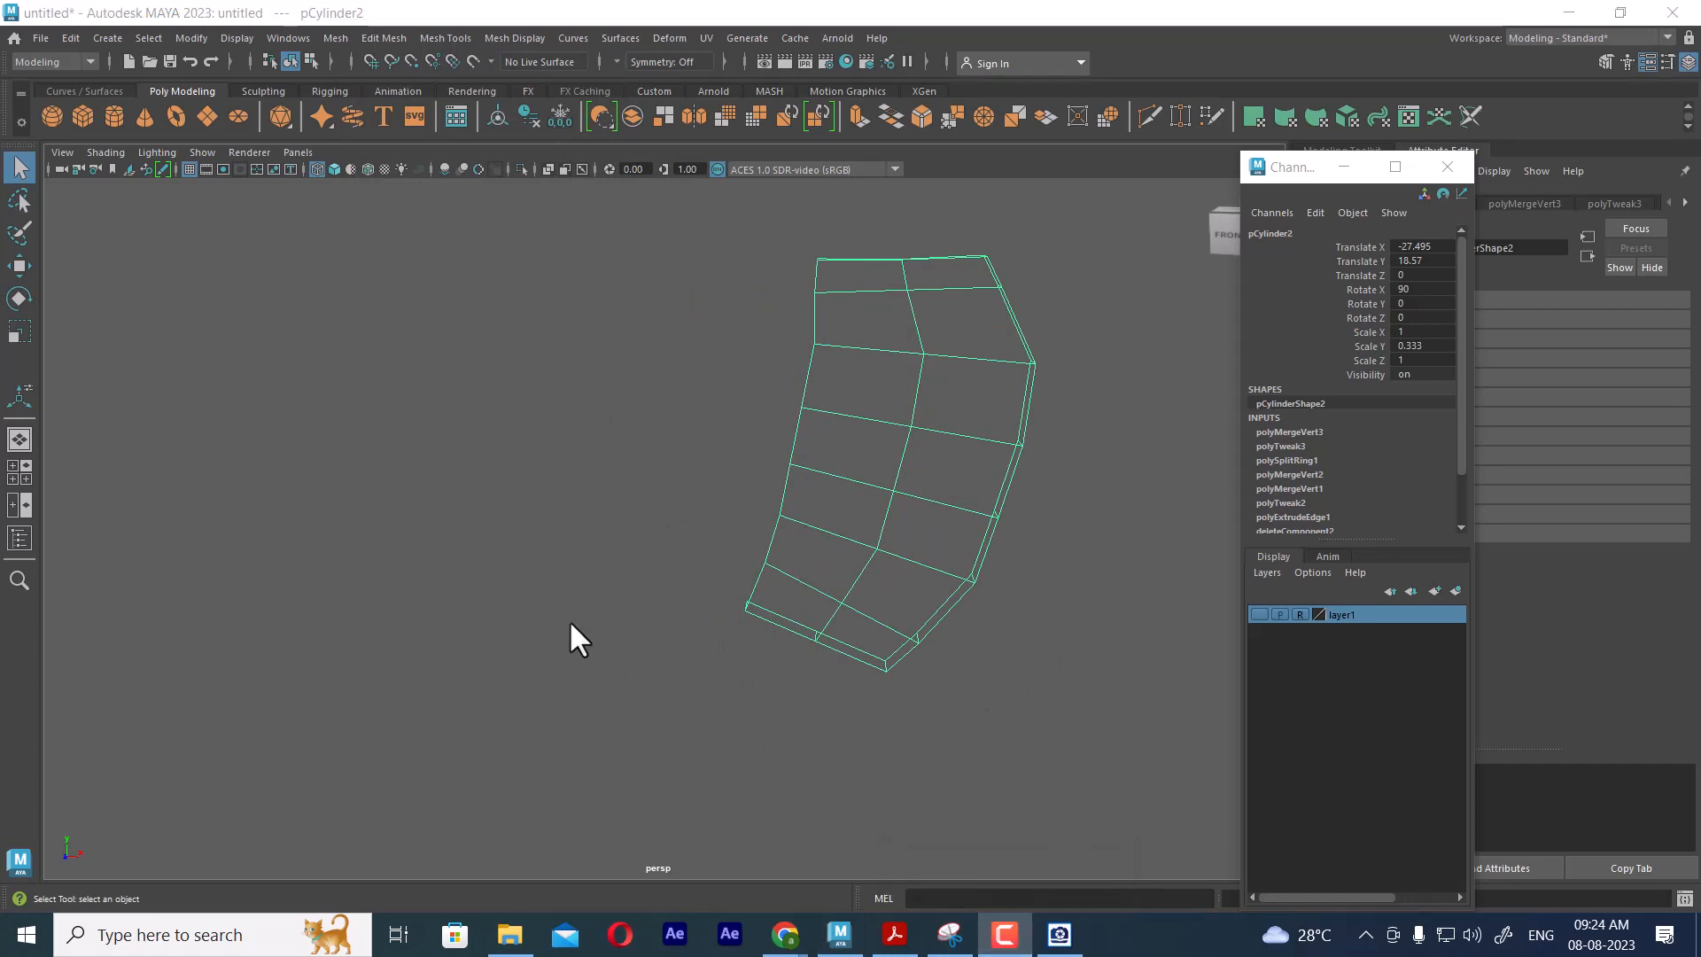
{"action": "right_click_drag", "start_coordinate": [994, 544], "coordinate": [1000, 498], "text": "alt"}
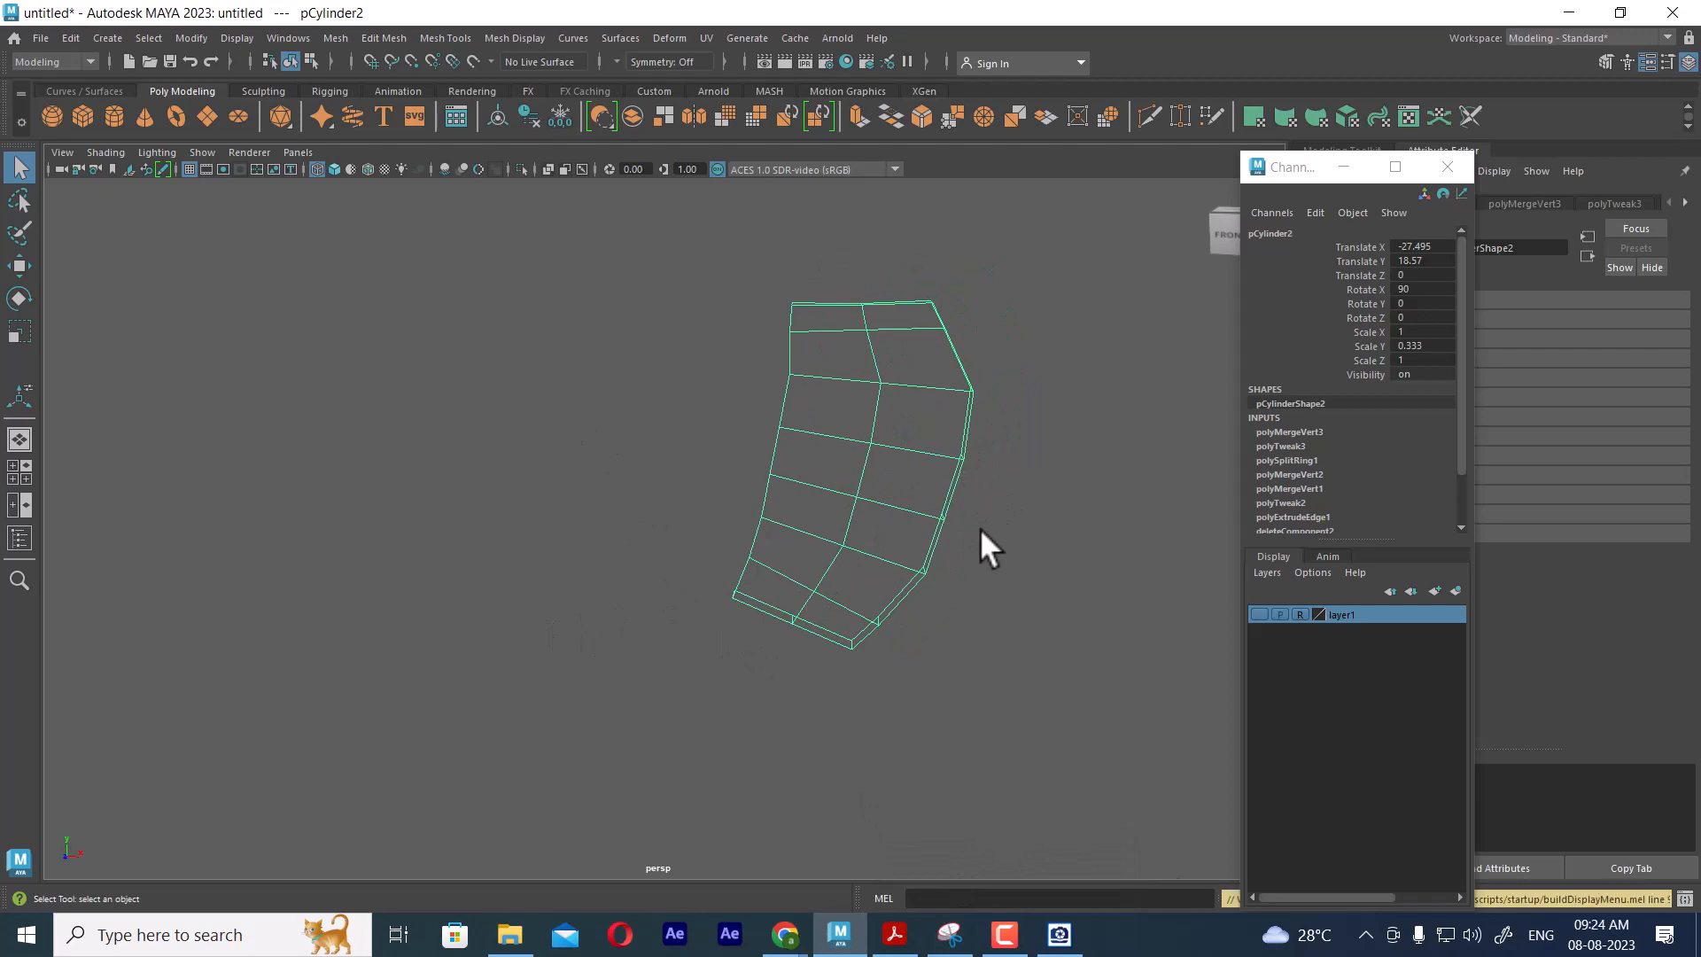
{"action": "left_click", "coordinate": [980, 532]}
{"action": "left_click", "coordinate": [1260, 614]}
{"action": "right_click_drag", "start_coordinate": [1056, 646], "coordinate": [862, 496], "text": "alt"}
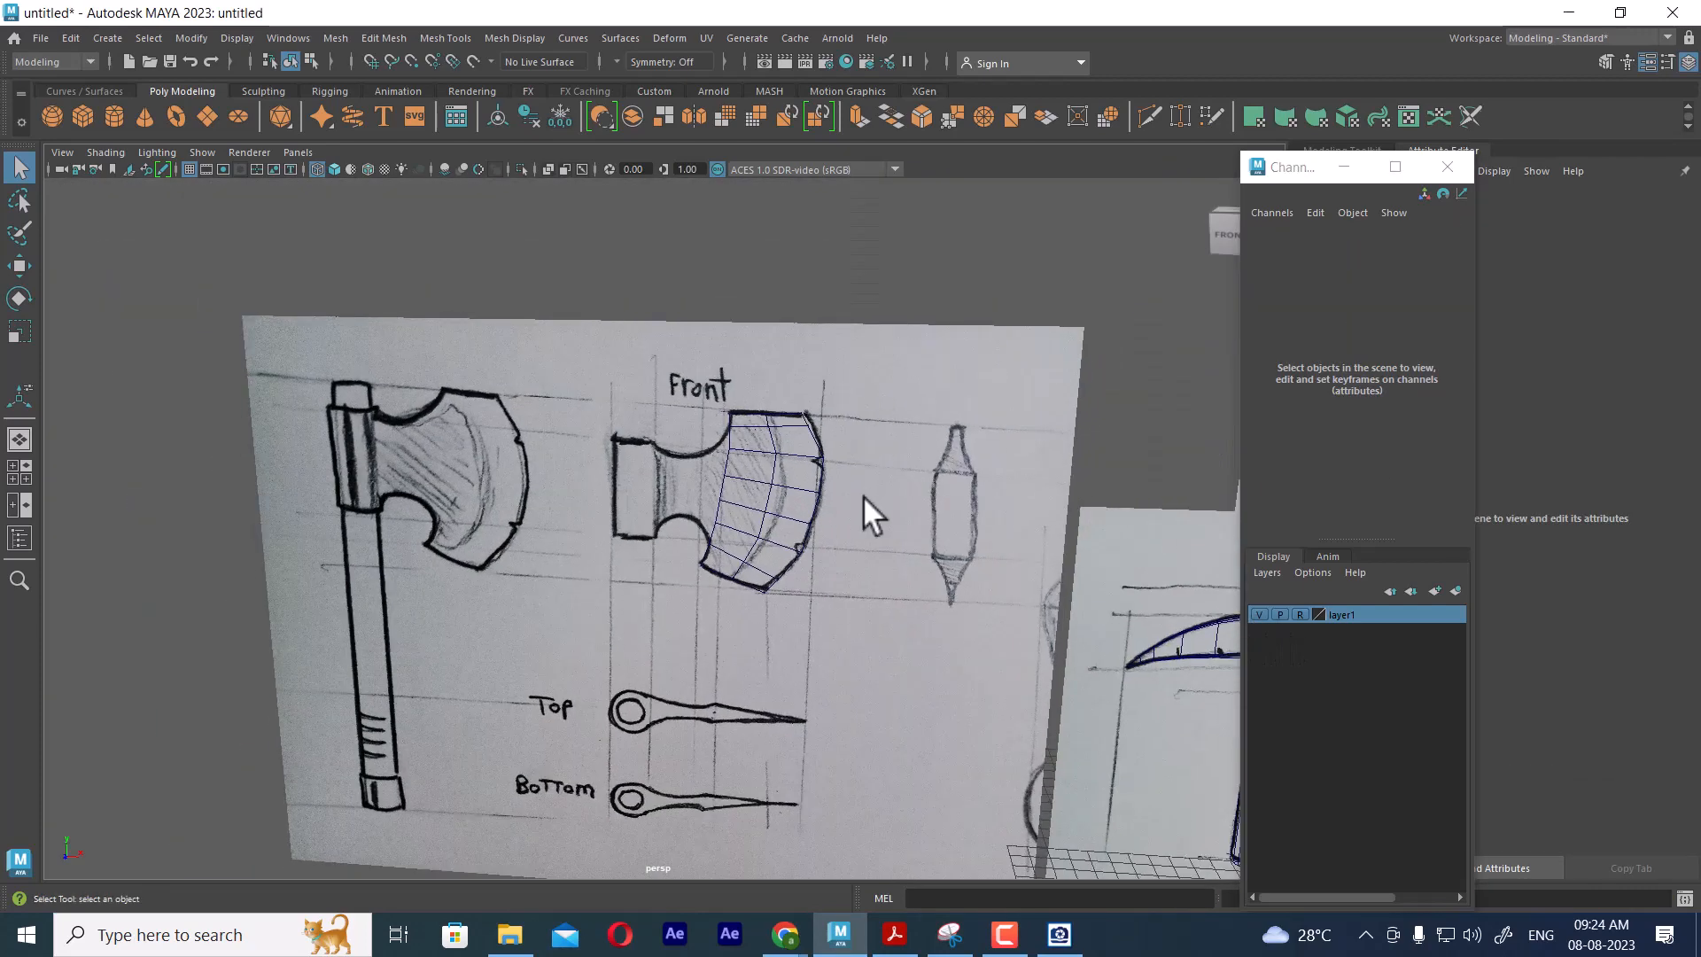
In the front view, start a Create Polygon outline on the leftmost axe drawing, tracing the head's upper concave curve and top edge
{"action": "middle_click_drag", "start_coordinate": [863, 496], "coordinate": [895, 397], "text": "alt"}
{"action": "key", "text": "space"}
{"action": "left_click_drag", "start_coordinate": [895, 397], "coordinate": [905, 467]}
{"action": "right_click_drag", "start_coordinate": [974, 490], "coordinate": [895, 393], "text": "alt"}
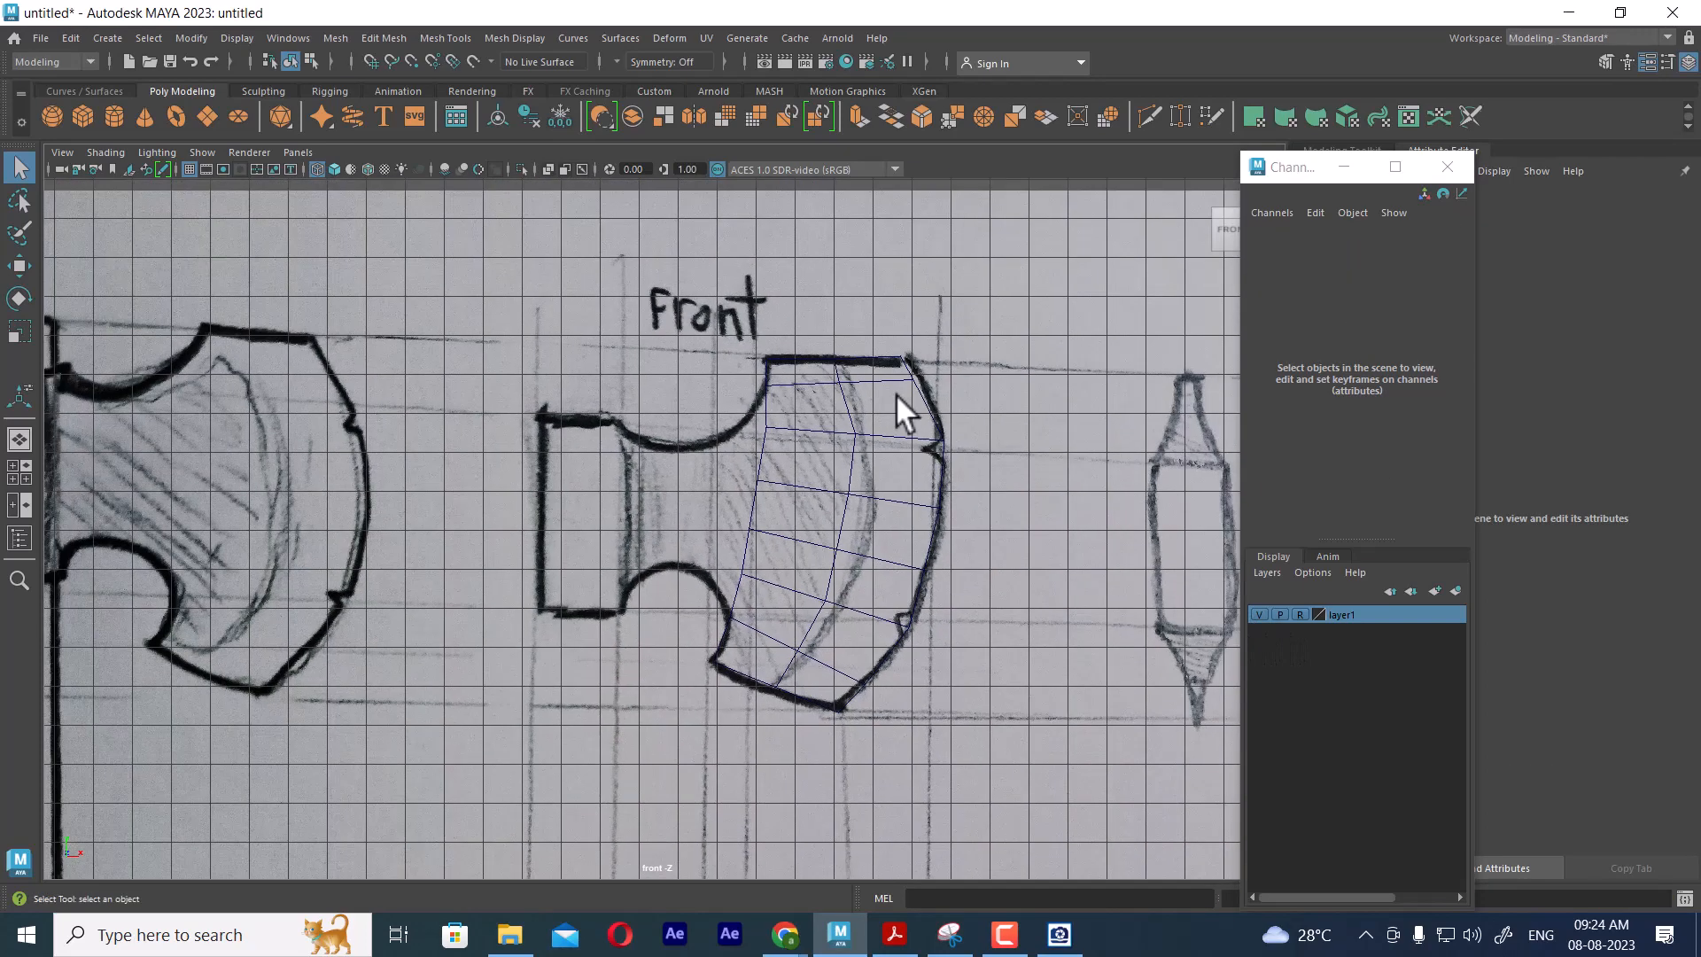
{"action": "middle_click_drag", "start_coordinate": [428, 498], "coordinate": [749, 446], "text": "alt"}
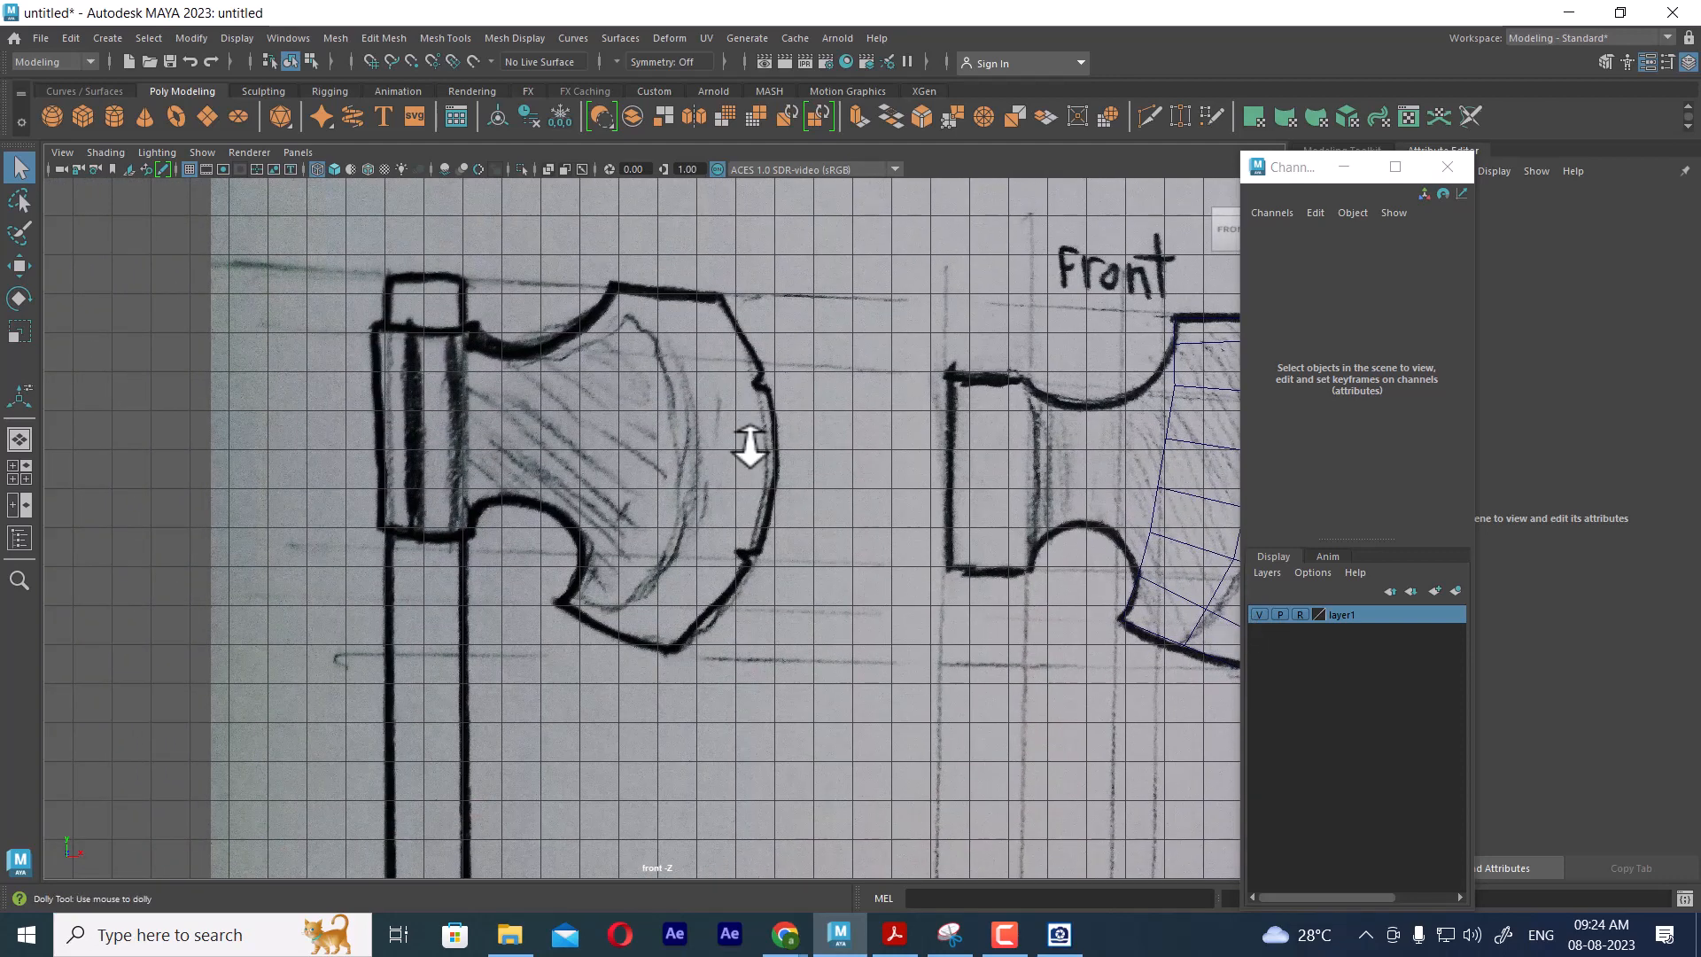
{"action": "right_click_drag", "start_coordinate": [748, 446], "coordinate": [842, 494], "text": "alt"}
{"action": "middle_click_drag", "start_coordinate": [841, 495], "coordinate": [872, 588], "text": "alt"}
{"action": "right_click_drag", "start_coordinate": [872, 588], "coordinate": [864, 501], "text": "alt"}
{"action": "middle_click_drag", "start_coordinate": [864, 501], "coordinate": [859, 689], "text": "alt"}
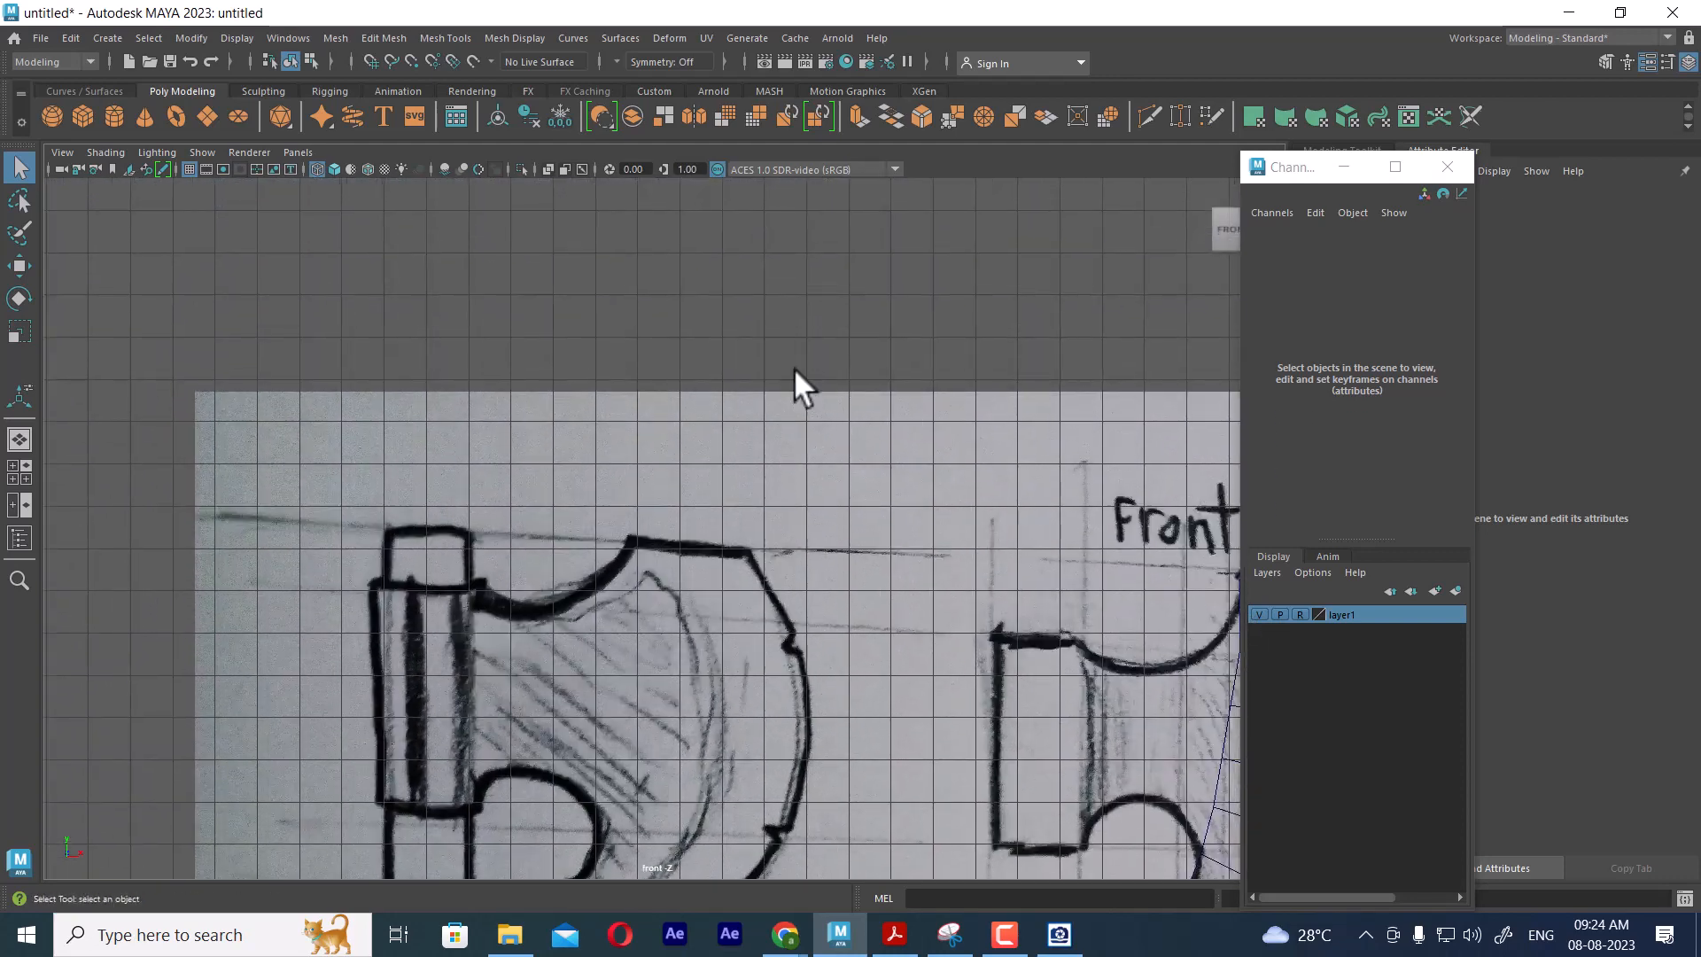
{"action": "right_click", "coordinate": [828, 284], "text": "shift"}
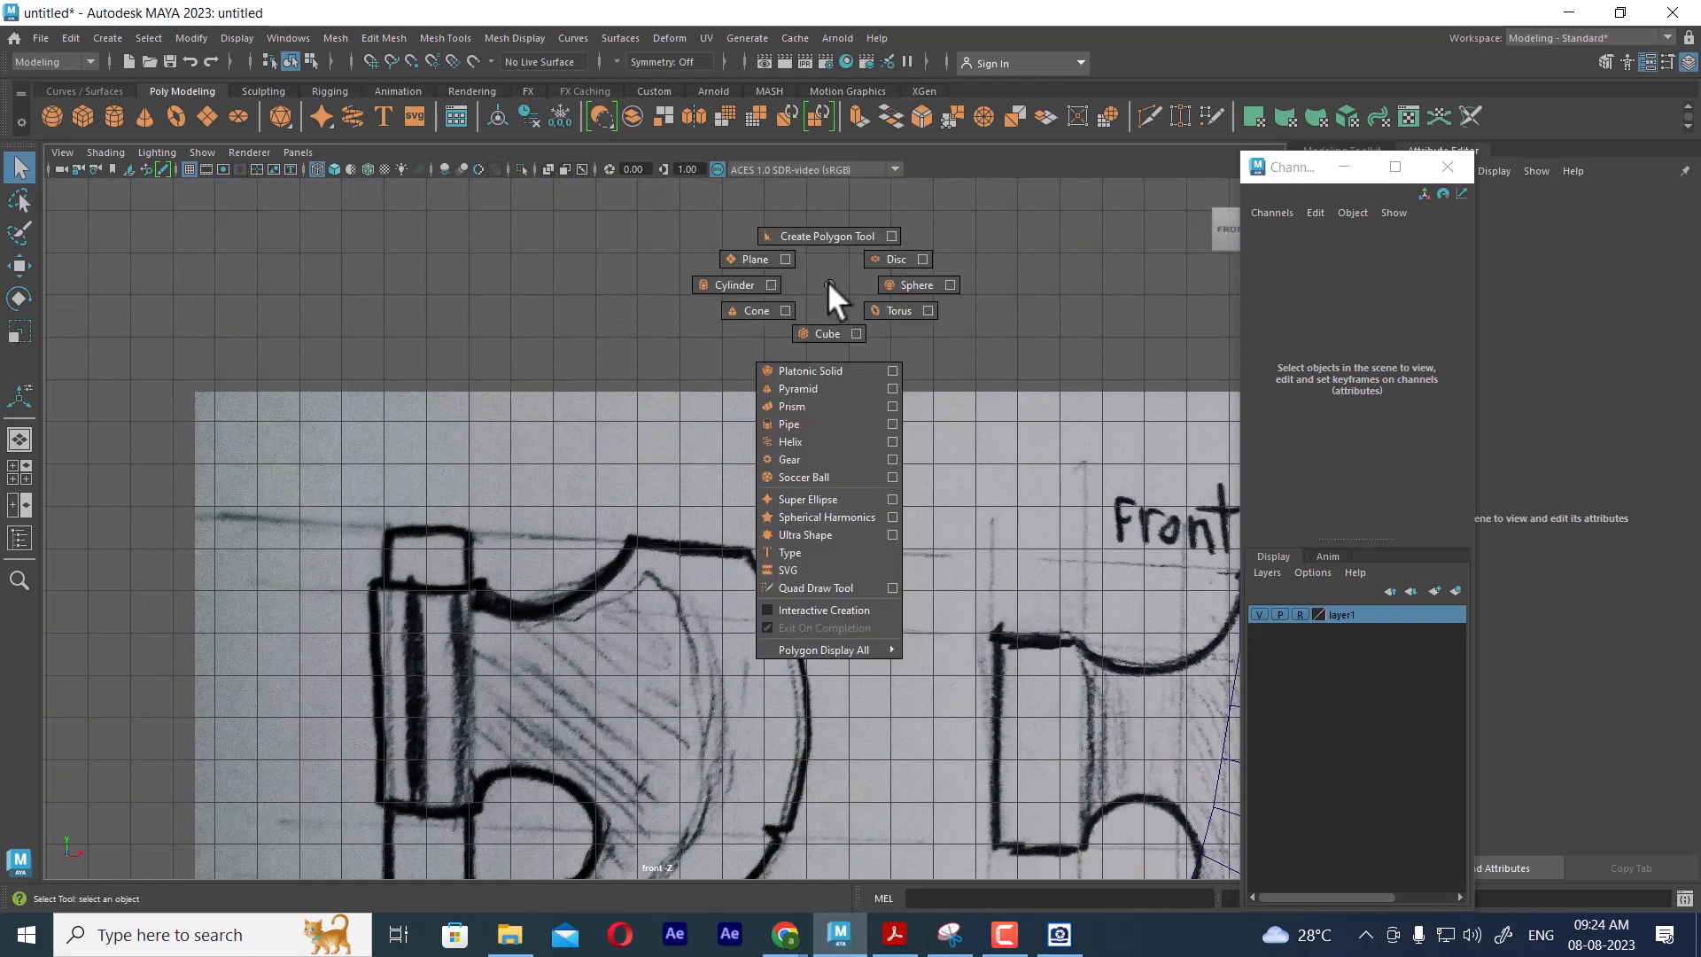
{"action": "left_click", "coordinate": [829, 232]}
{"action": "scroll", "coordinate": [642, 483], "scroll_direction": "up", "scroll_amount": 5}
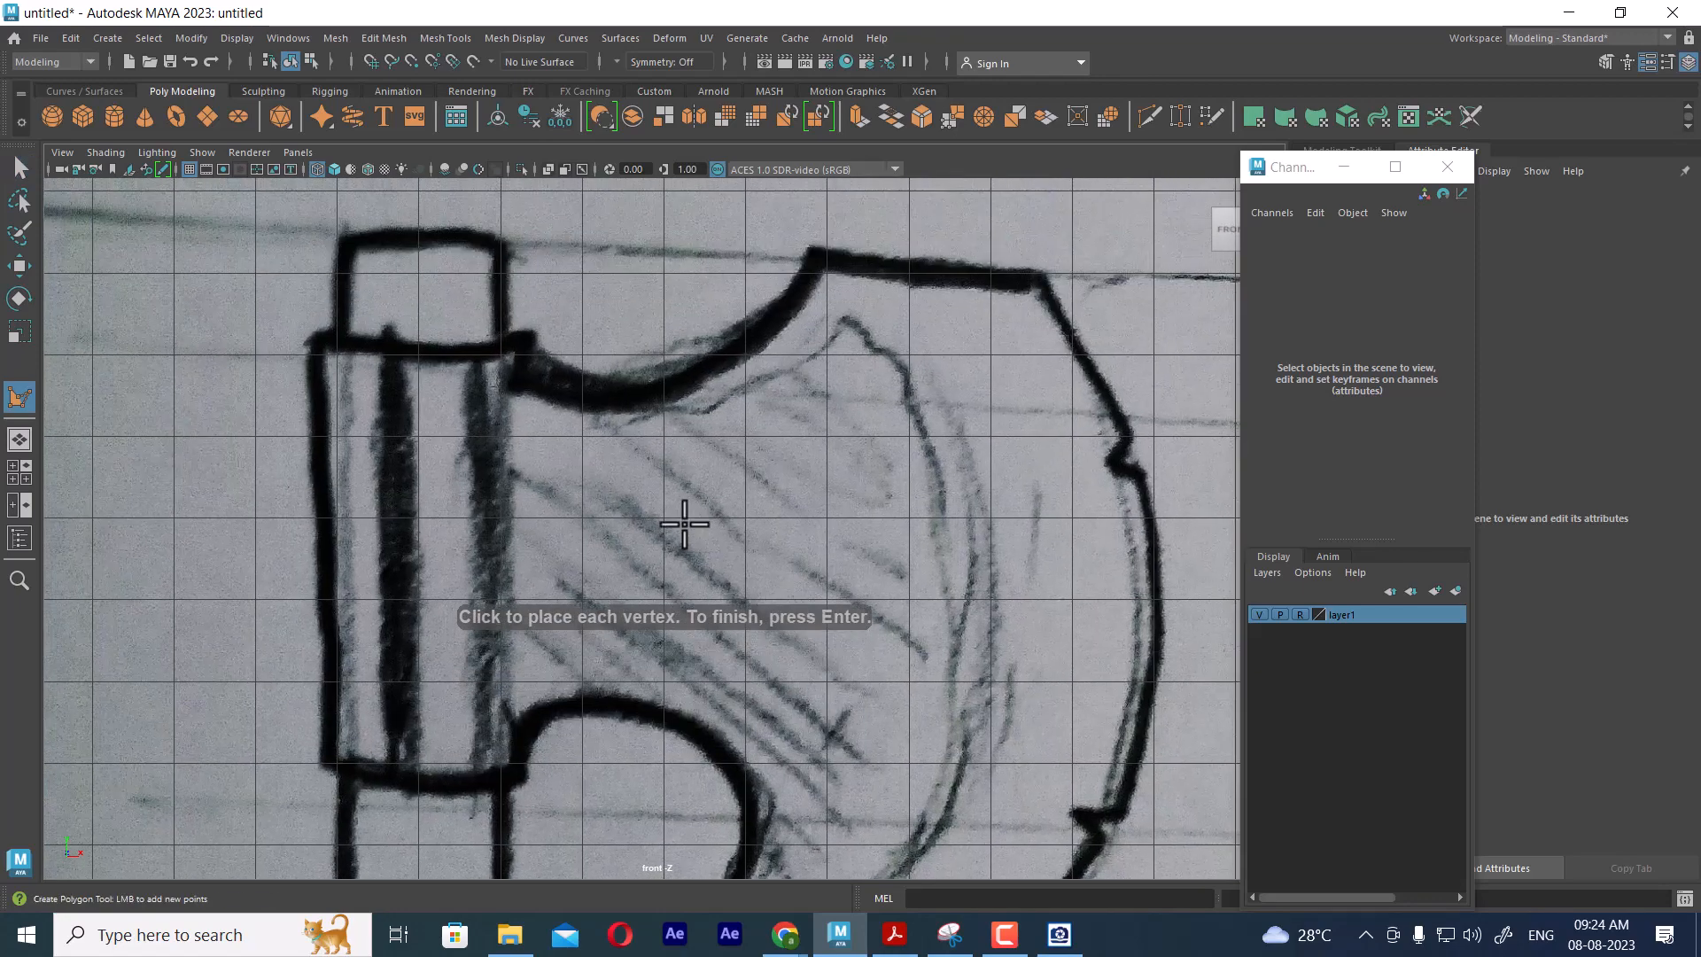
{"action": "left_click", "coordinate": [529, 369]}
{"action": "left_click", "coordinate": [600, 401]}
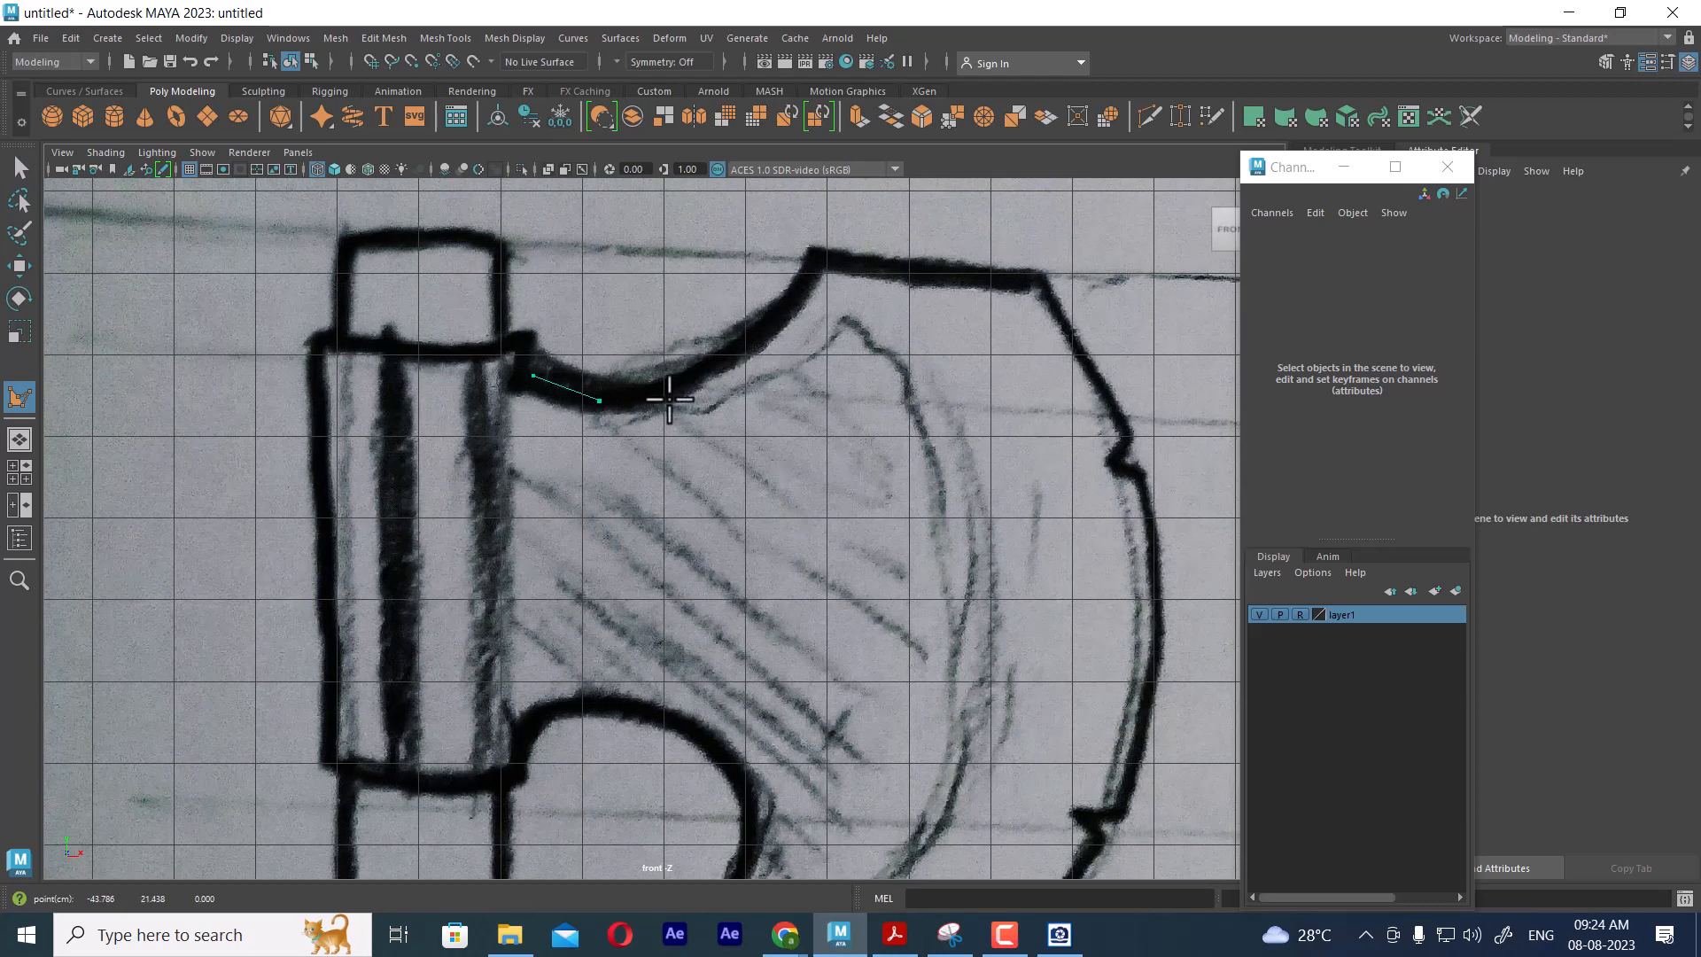
{"action": "left_click", "coordinate": [699, 385]}
{"action": "left_click", "coordinate": [763, 334]}
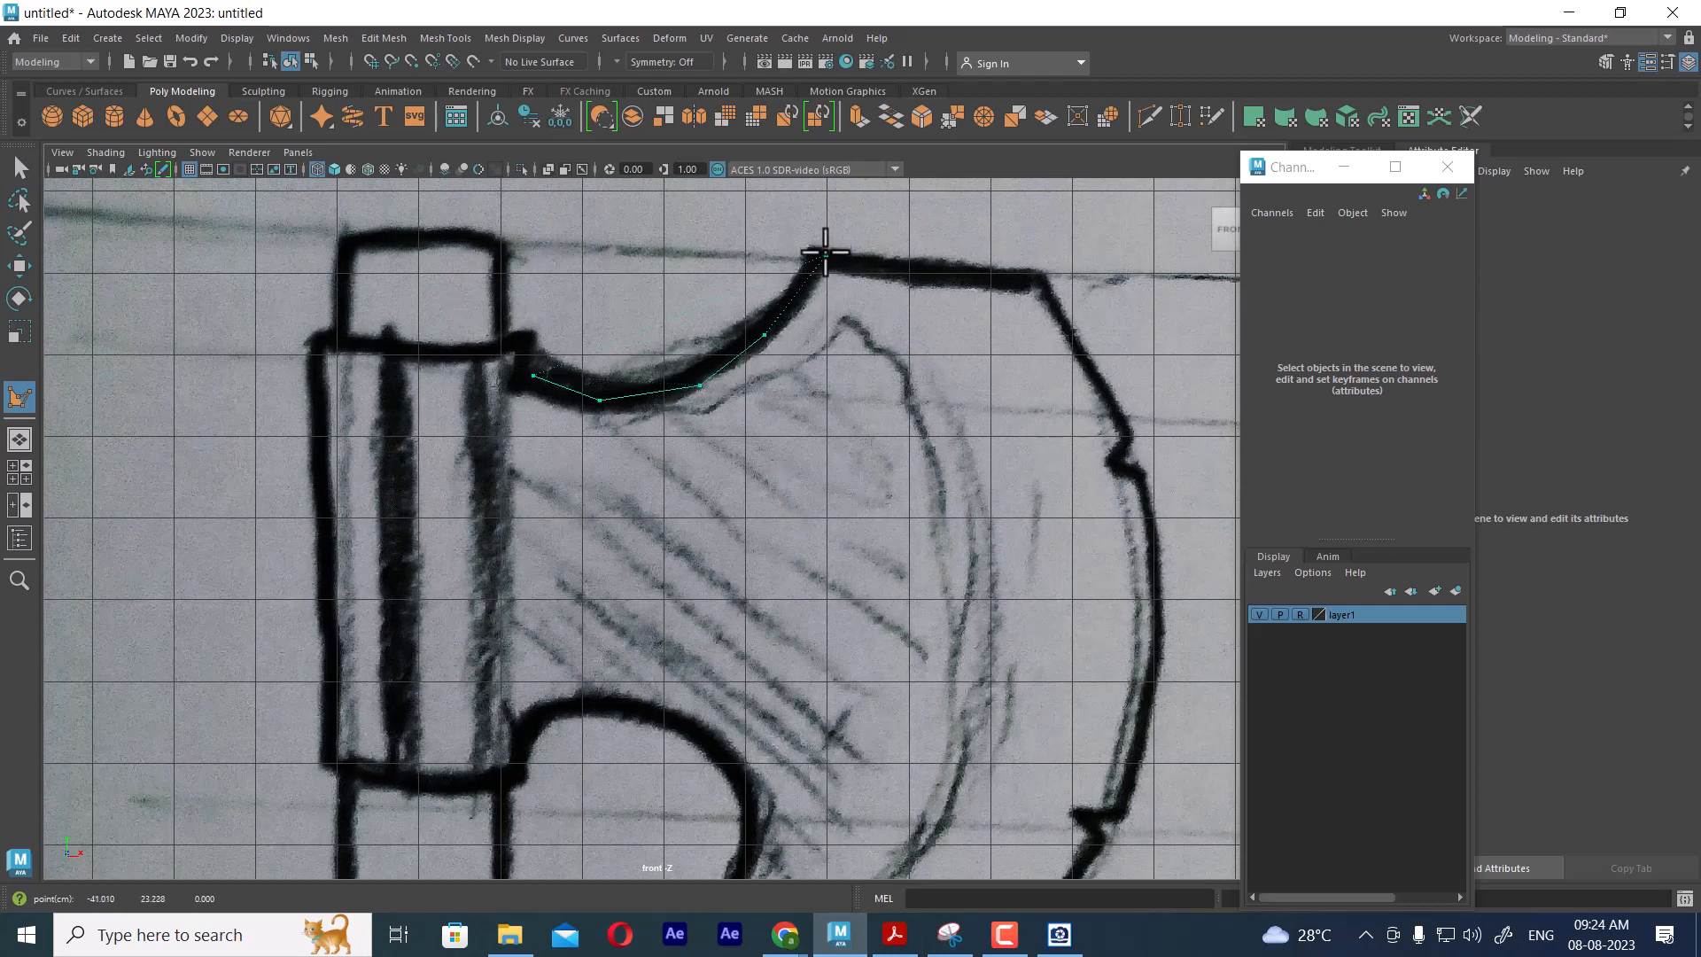
{"action": "left_click", "coordinate": [826, 255]}
{"action": "left_click", "coordinate": [922, 280]}
{"action": "left_click", "coordinate": [1037, 281]}
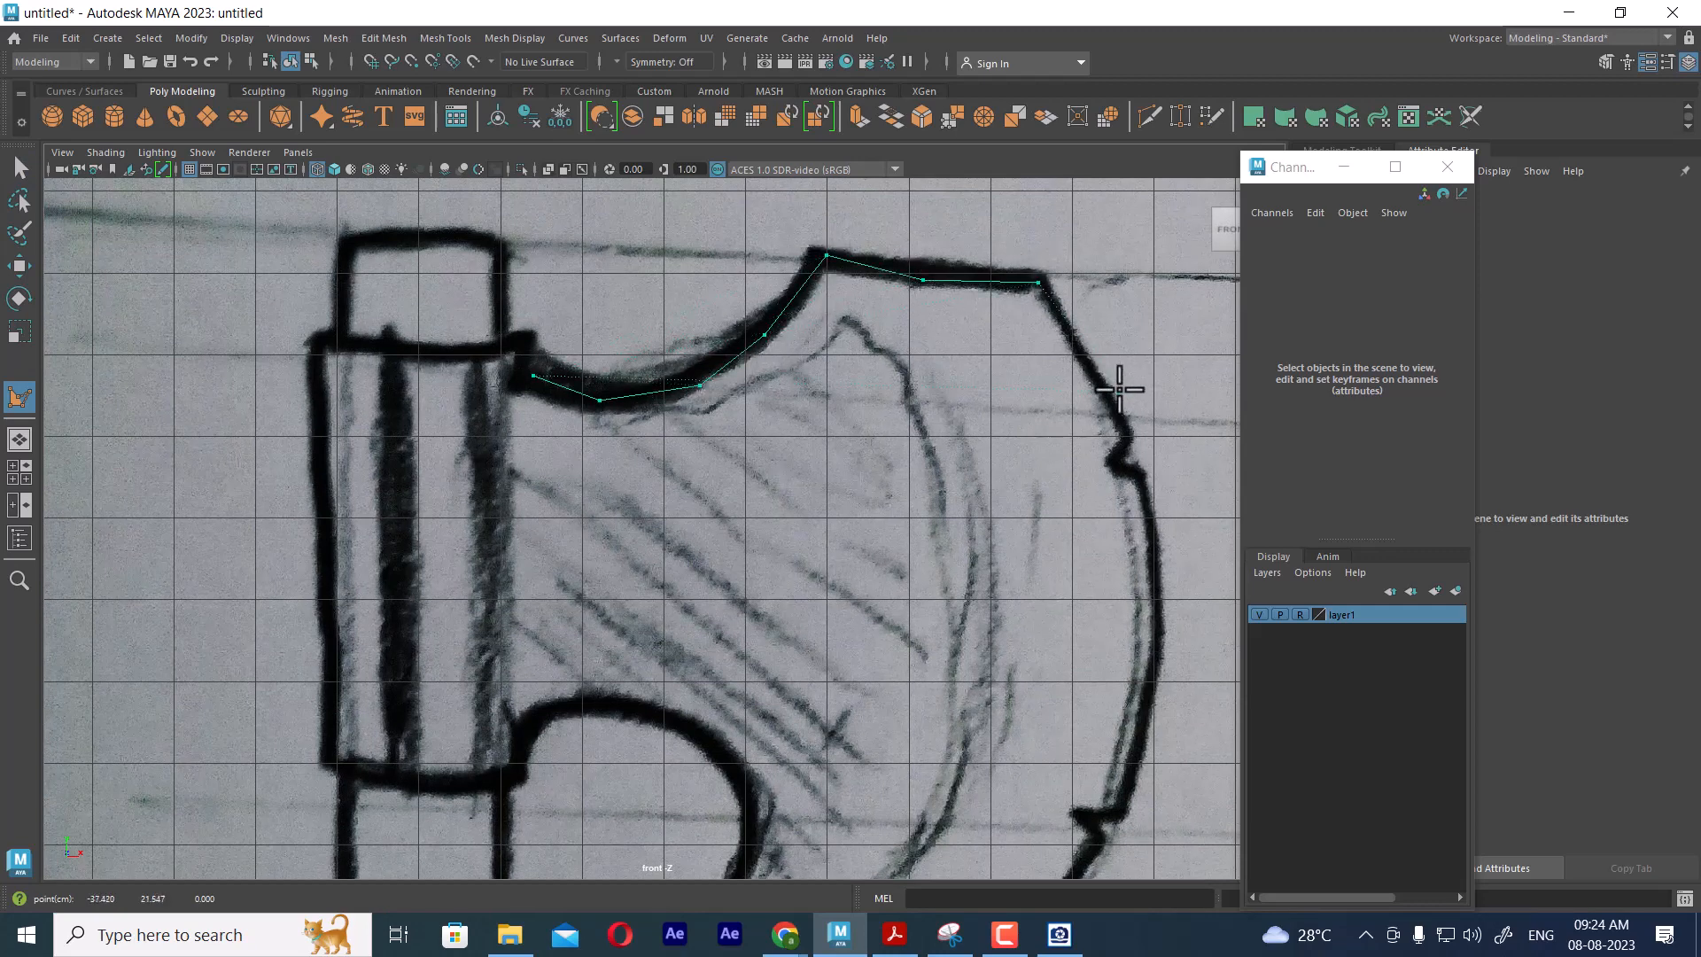
Continue the polygon outline down the curved cutting edge, past both notches, to the blade's lowest tip
{"action": "left_click", "coordinate": [1129, 425]}
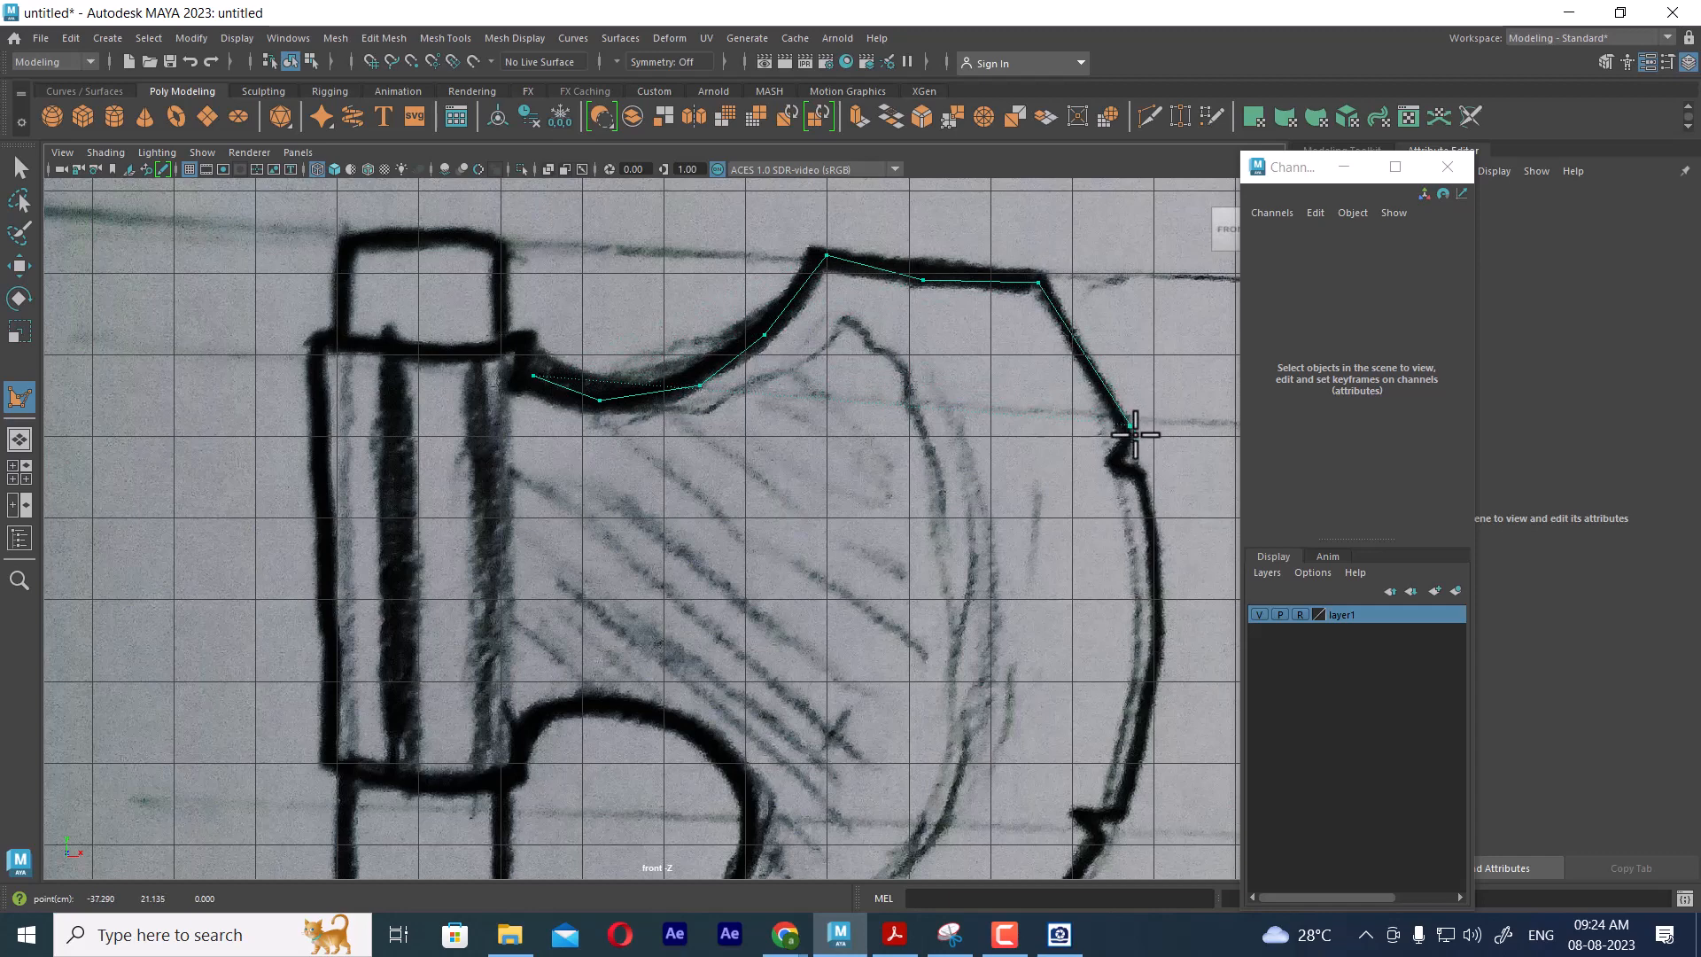
{"action": "left_click", "coordinate": [1145, 476]}
{"action": "middle_click_drag", "start_coordinate": [1157, 577], "coordinate": [1074, 448], "text": "alt"}
{"action": "left_click", "coordinate": [1068, 448]}
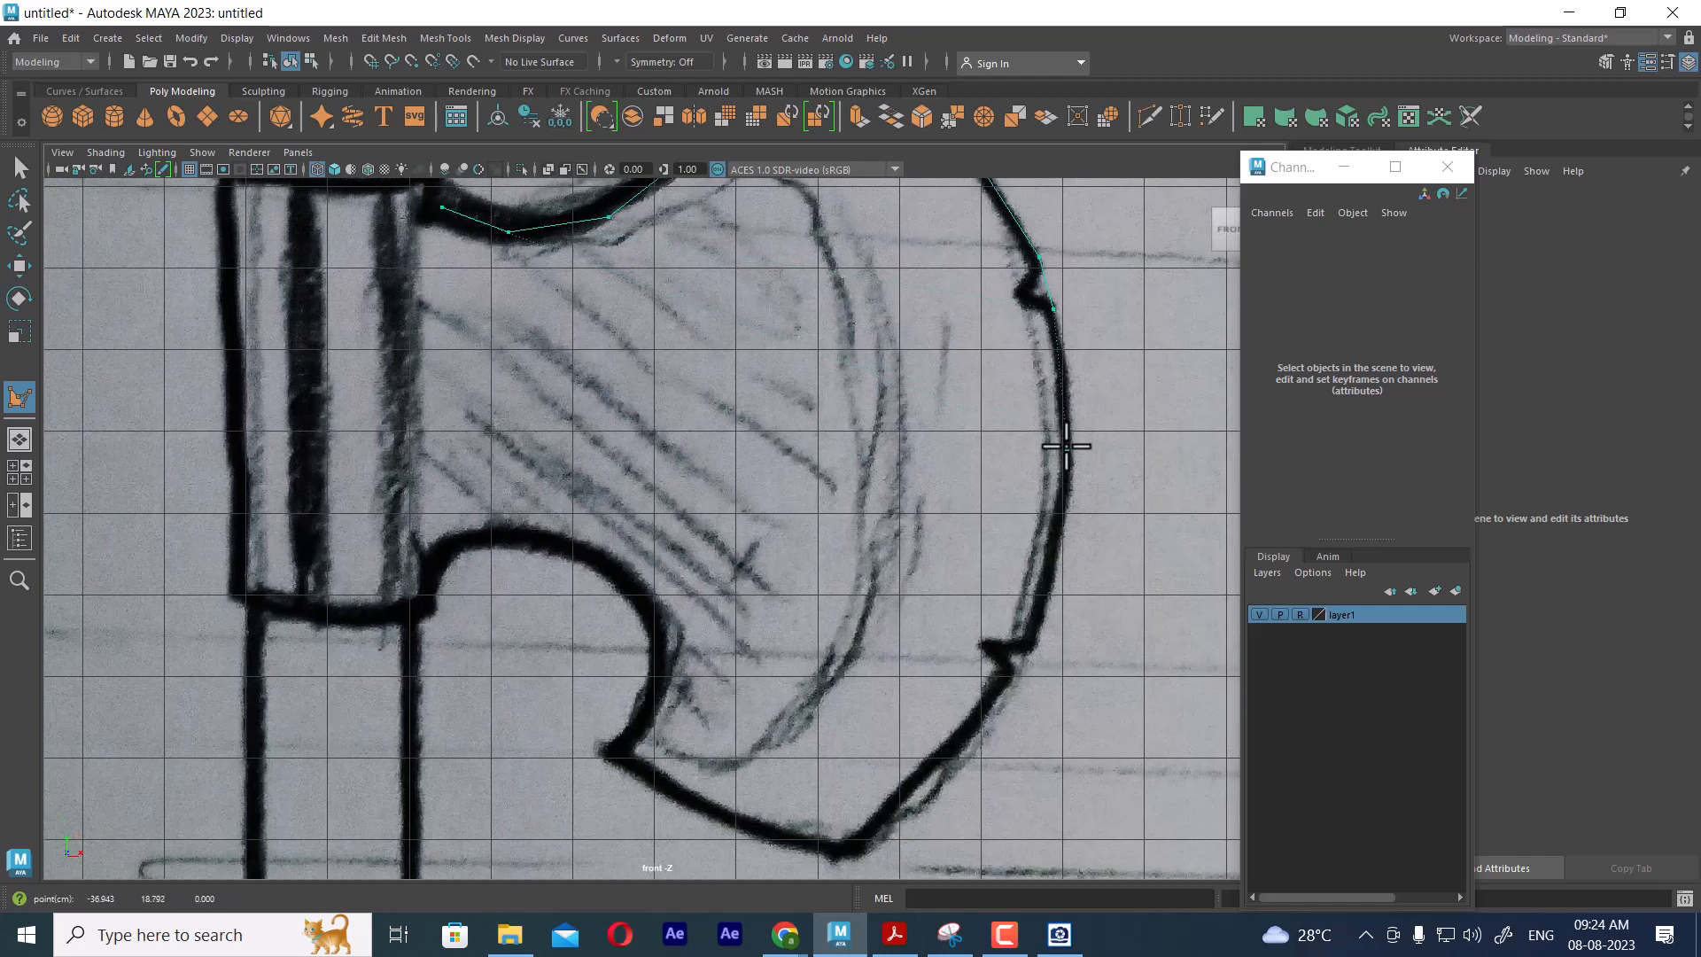
{"action": "left_click", "coordinate": [1056, 548]}
{"action": "left_click", "coordinate": [1027, 644]}
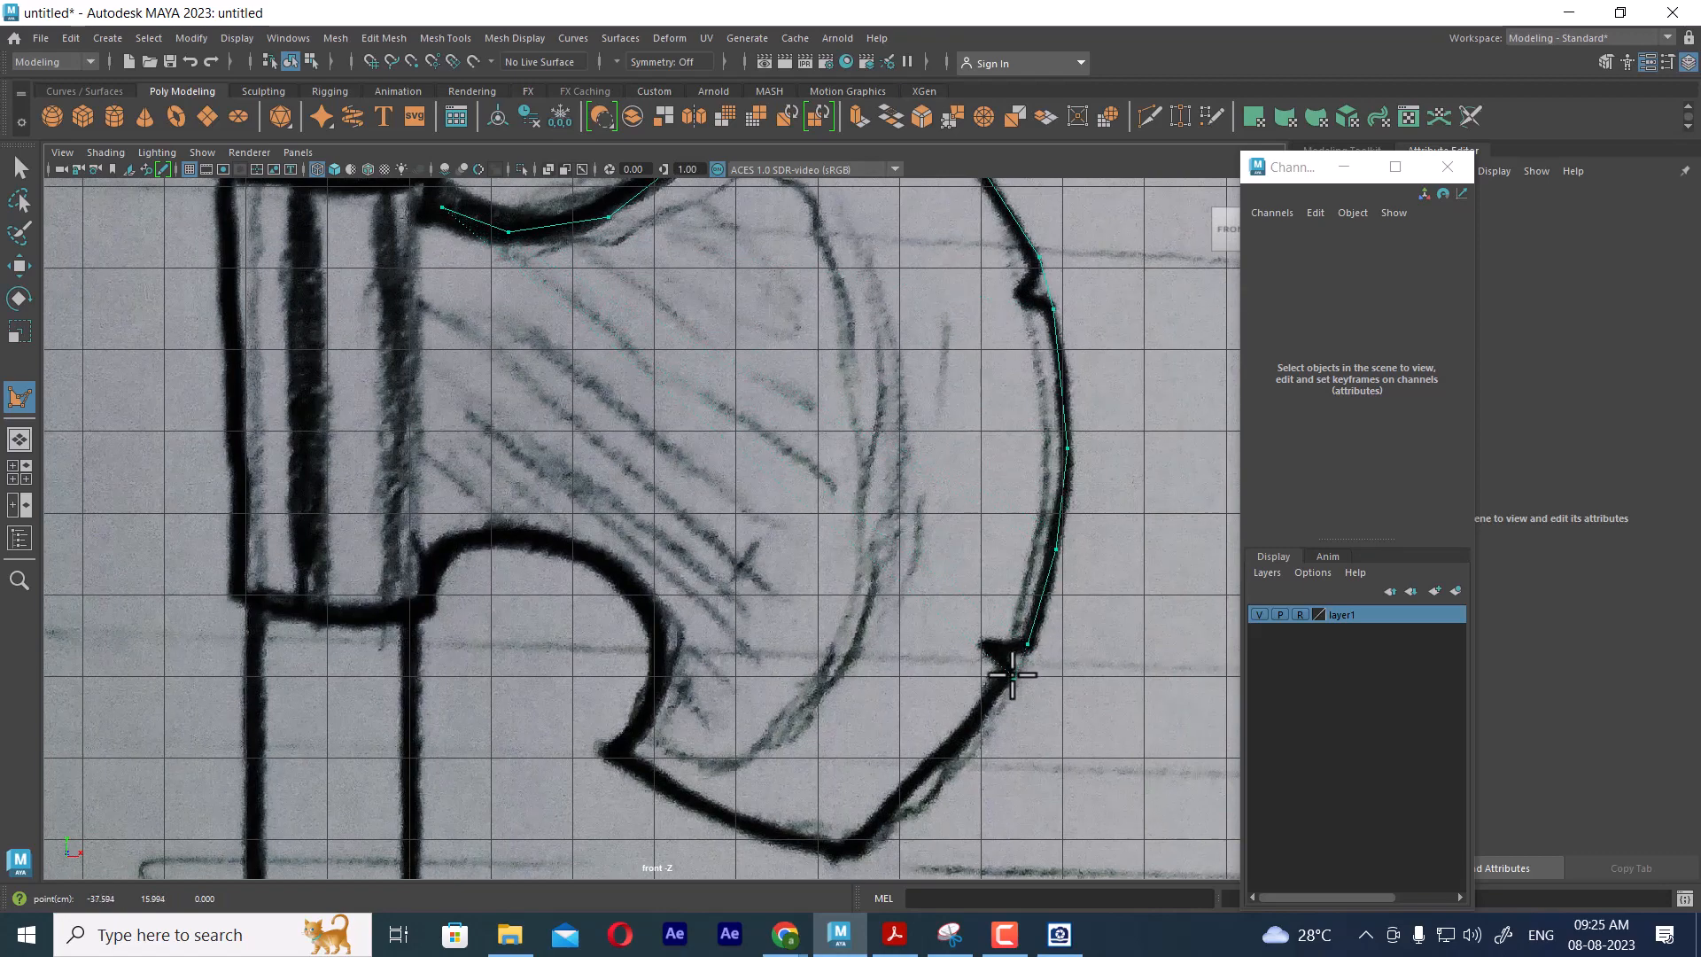
{"action": "left_click", "coordinate": [1013, 677]}
{"action": "left_click", "coordinate": [940, 757]}
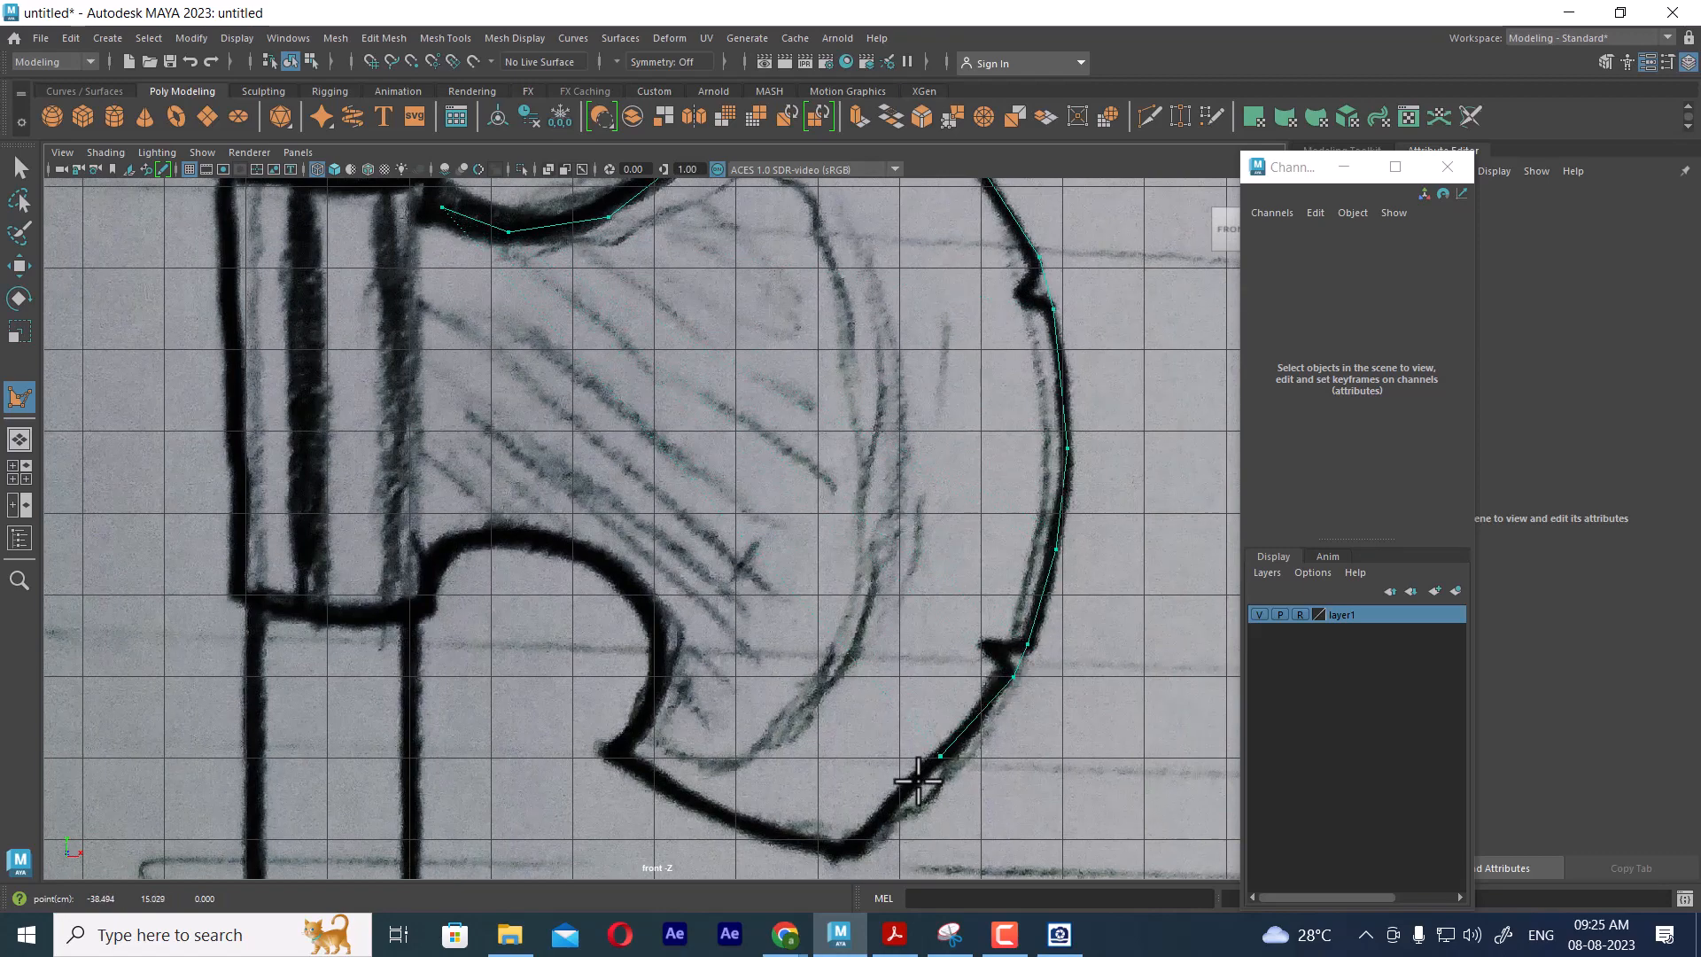
{"action": "left_click", "coordinate": [840, 848]}
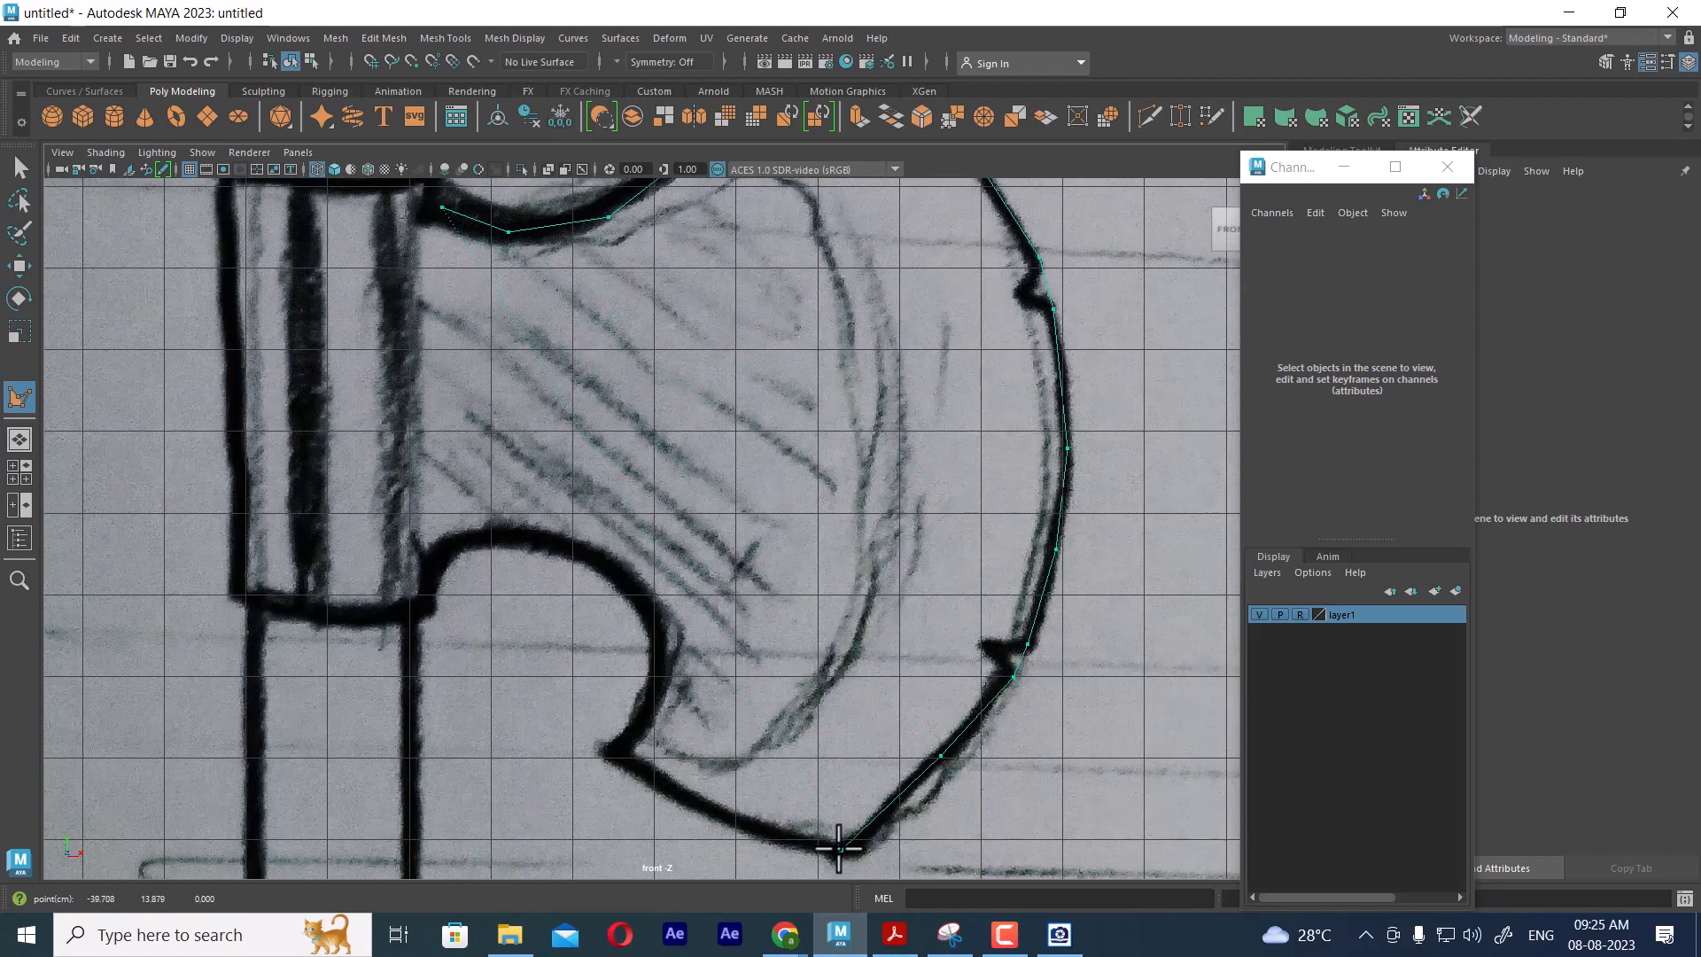
Trace the blade's lower edge and lower concave curve back to the handle collar and finish the polygon
{"action": "left_click", "coordinate": [752, 828]}
{"action": "left_click", "coordinate": [661, 694]}
{"action": "left_click", "coordinate": [658, 609]}
{"action": "left_click", "coordinate": [599, 551]}
{"action": "left_click", "coordinate": [512, 523]}
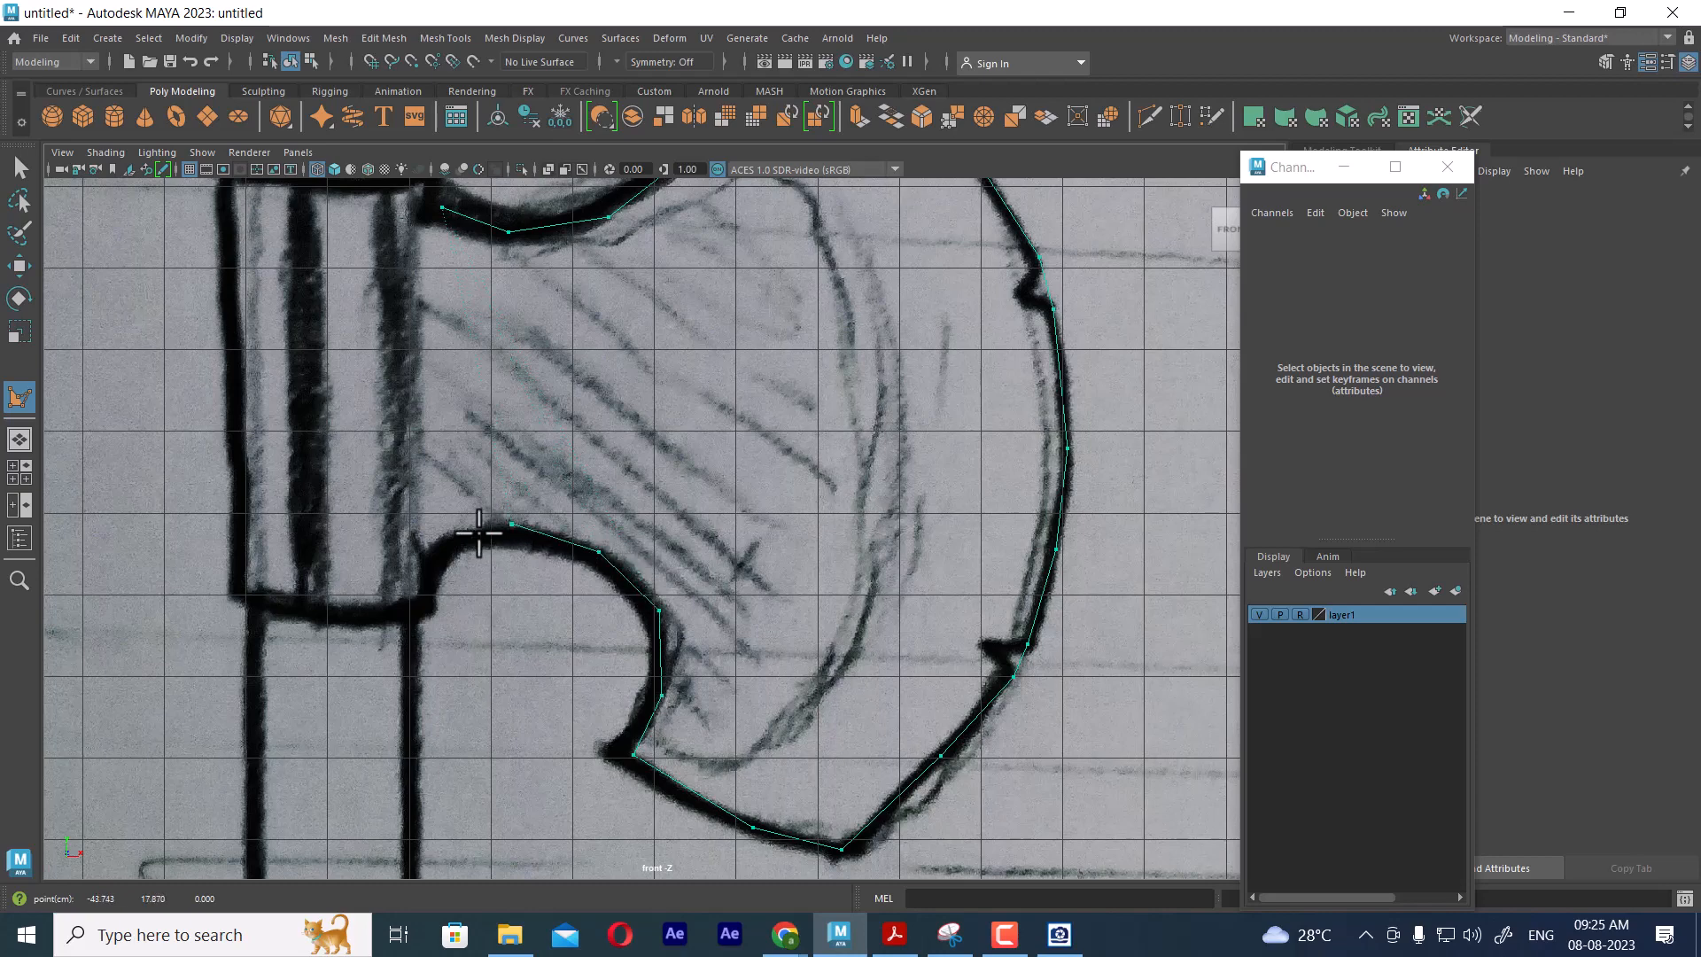
{"action": "left_click", "coordinate": [441, 548]}
{"action": "left_click", "coordinate": [419, 611]}
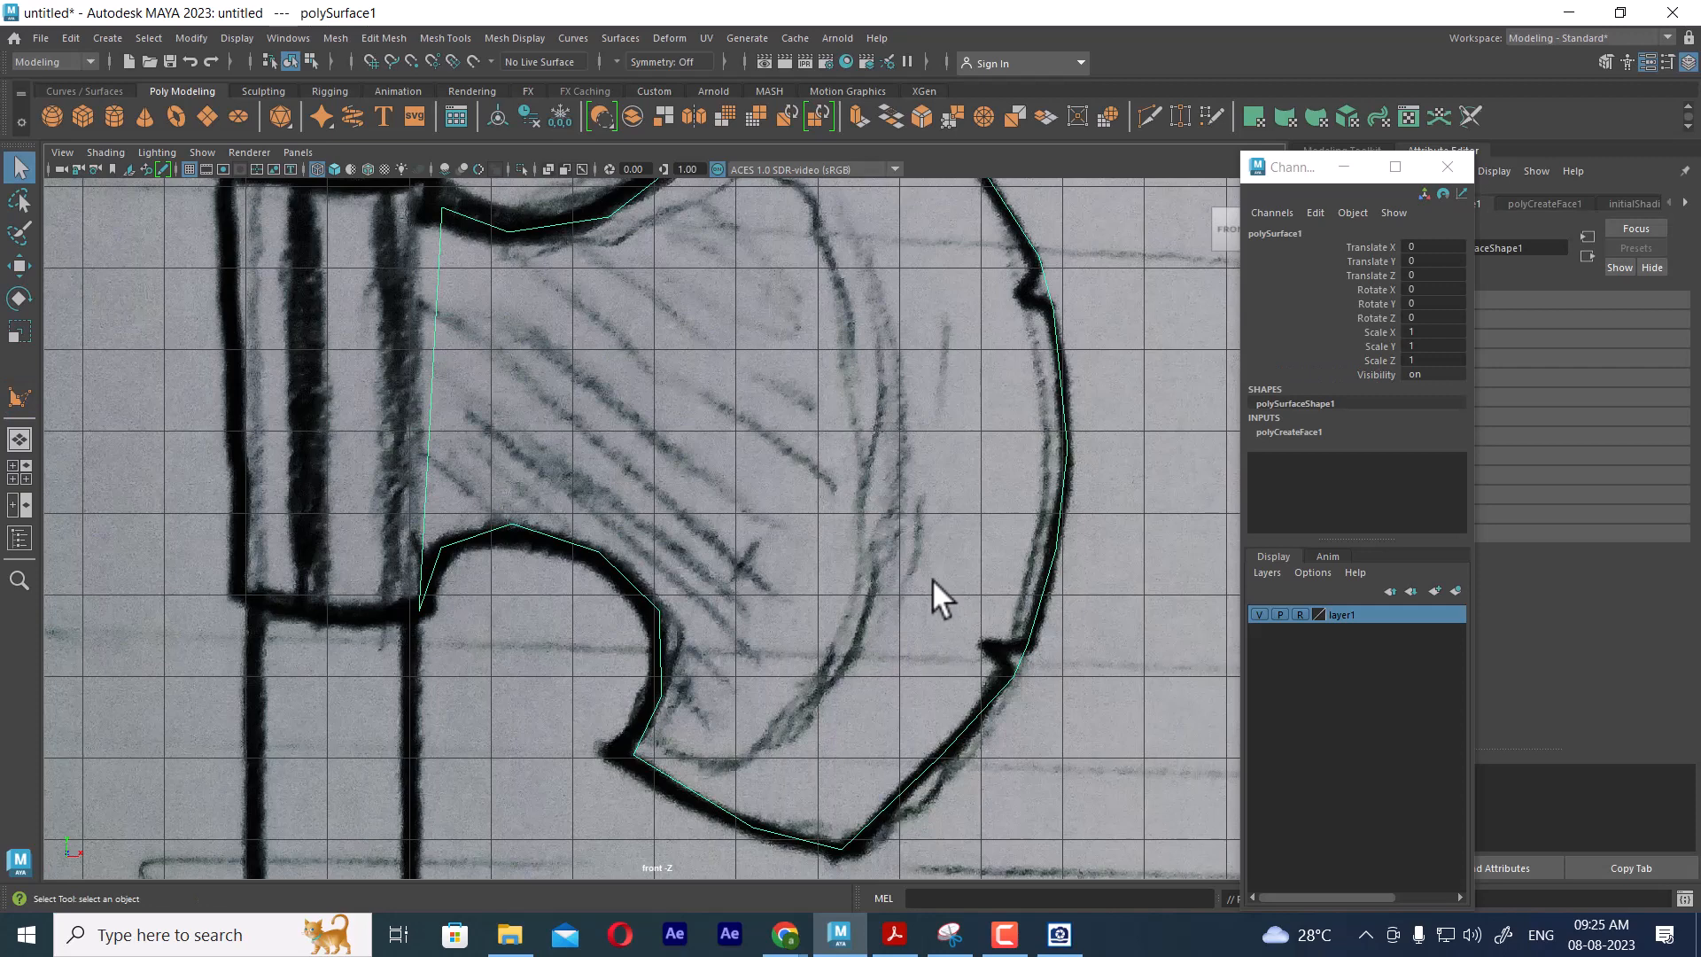
Hide everything except the new axe-head polygon and examine it shaded from both sides in the perspective view
{"action": "right_click_drag", "start_coordinate": [933, 629], "coordinate": [887, 484], "text": "alt"}
{"action": "key", "text": "space"}
{"action": "left_click_drag", "start_coordinate": [913, 598], "coordinate": [891, 237]}
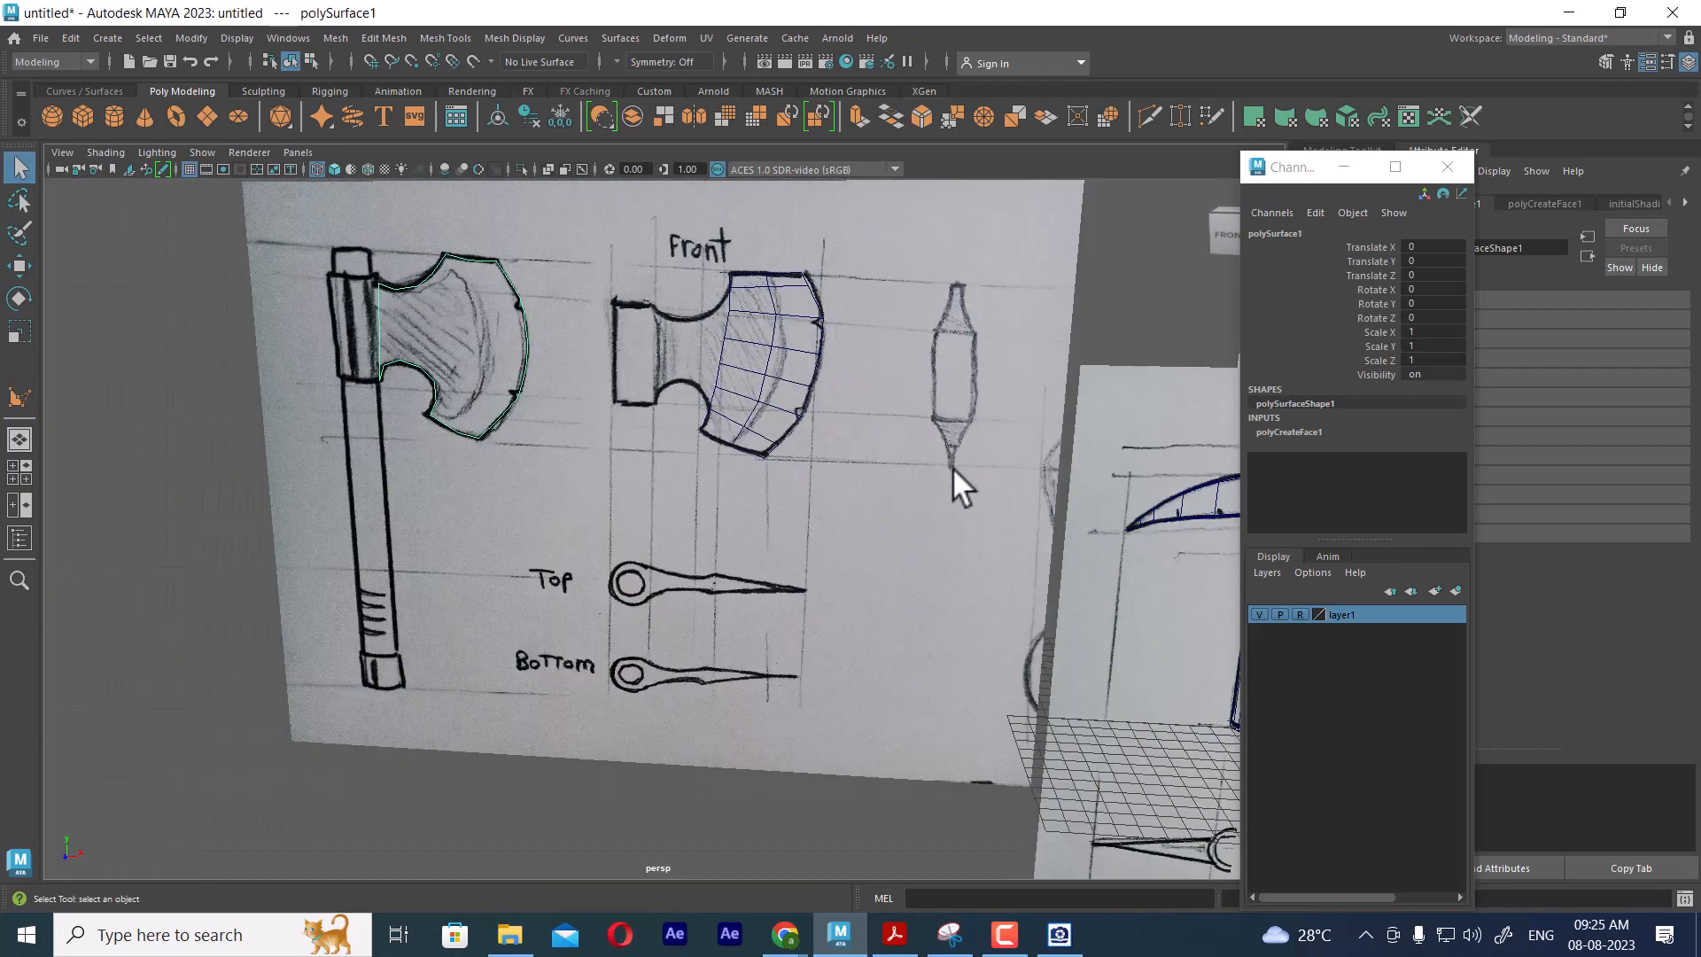
{"action": "key", "text": "alt+h"}
{"action": "left_click_drag", "start_coordinate": [944, 474], "coordinate": [941, 556], "text": "alt"}
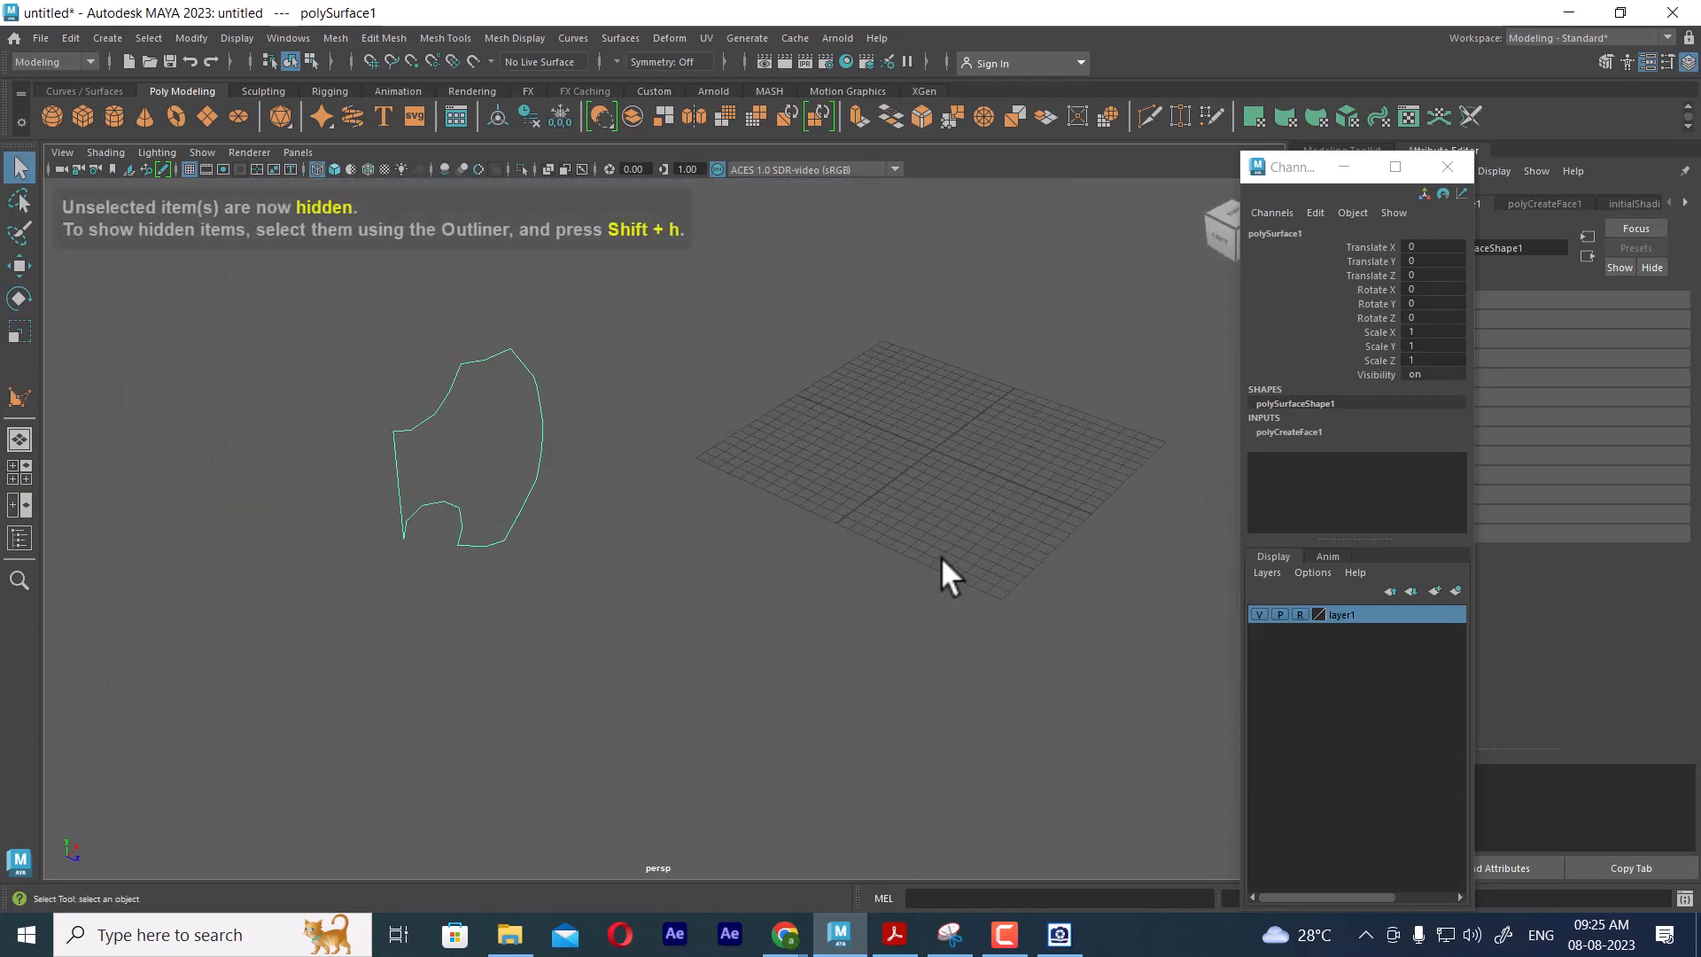
{"action": "key", "text": "5"}
{"action": "mouse_move", "coordinate": [725, 533]}
{"action": "left_mouse_down", "text": "alt"}
{"action": "mouse_move", "coordinate": [1090, 483]}
{"action": "mouse_move", "coordinate": [778, 531]}
{"action": "mouse_move", "coordinate": [466, 543]}
{"action": "mouse_move", "coordinate": [728, 510]}
{"action": "left_mouse_up", "text": "alt"}
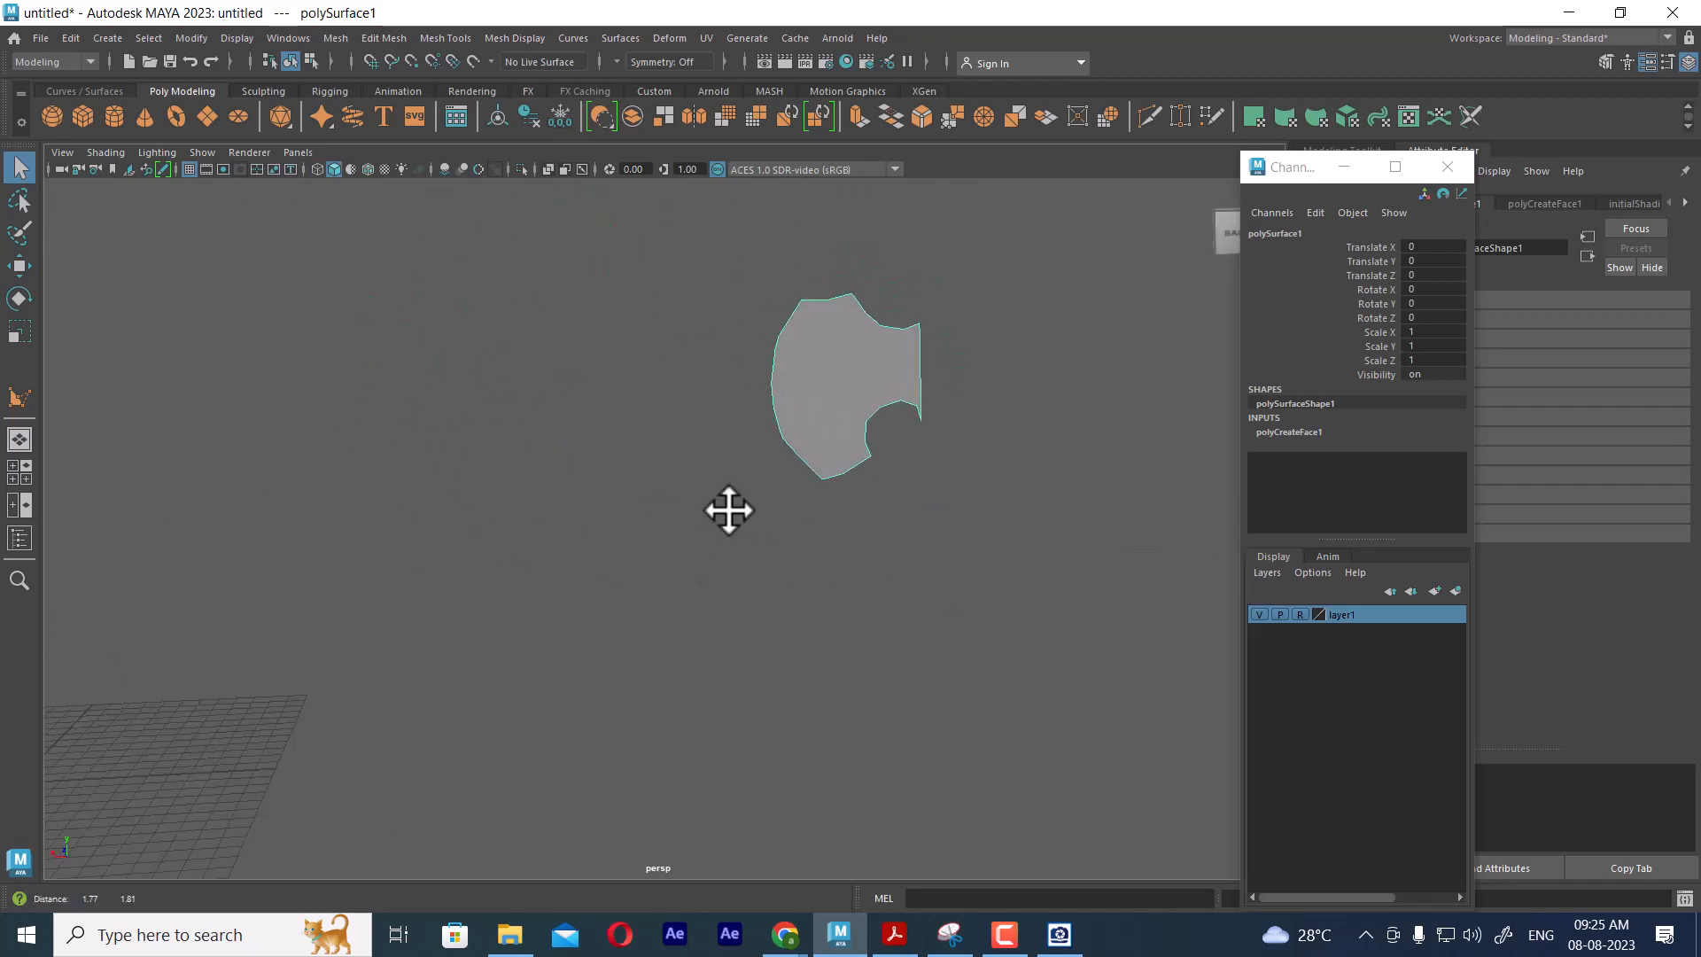
{"action": "middle_click_drag", "start_coordinate": [728, 511], "coordinate": [793, 550], "text": "alt"}
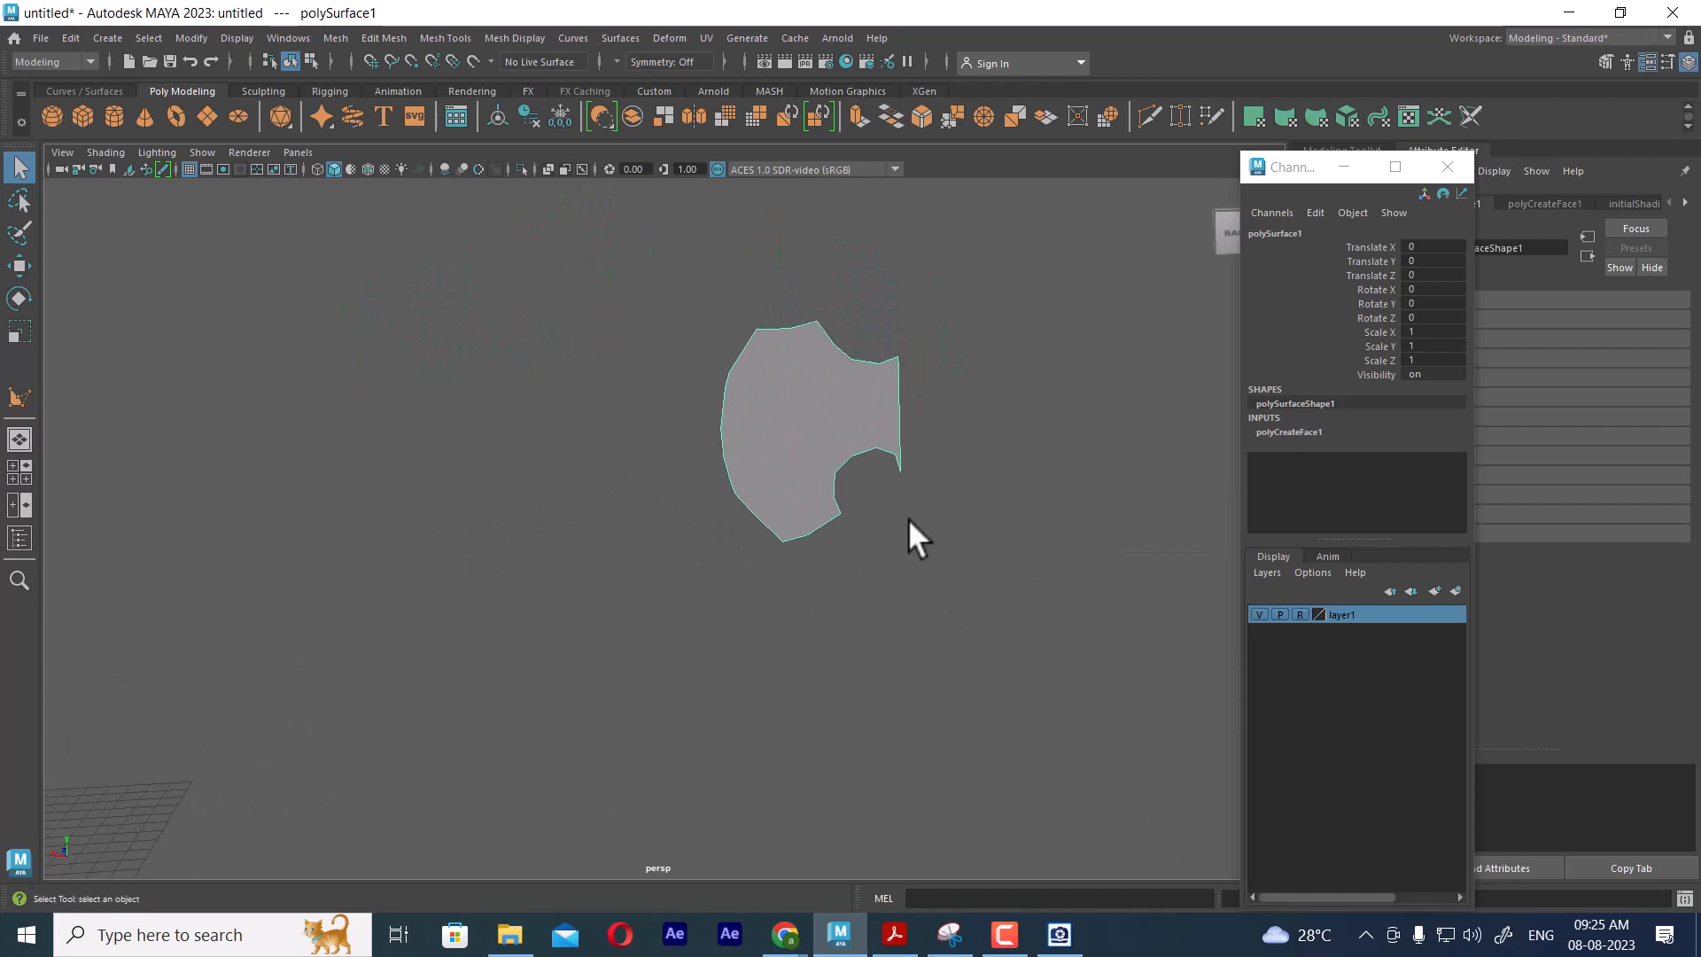
Bring the sketch back in the front view and compare the traced polygon with the neighbouring Front drawing of the axe head
{"action": "key", "text": "ctrl+1"}
{"action": "key", "text": "space"}
{"action": "left_click_drag", "start_coordinate": [909, 516], "coordinate": [916, 563]}
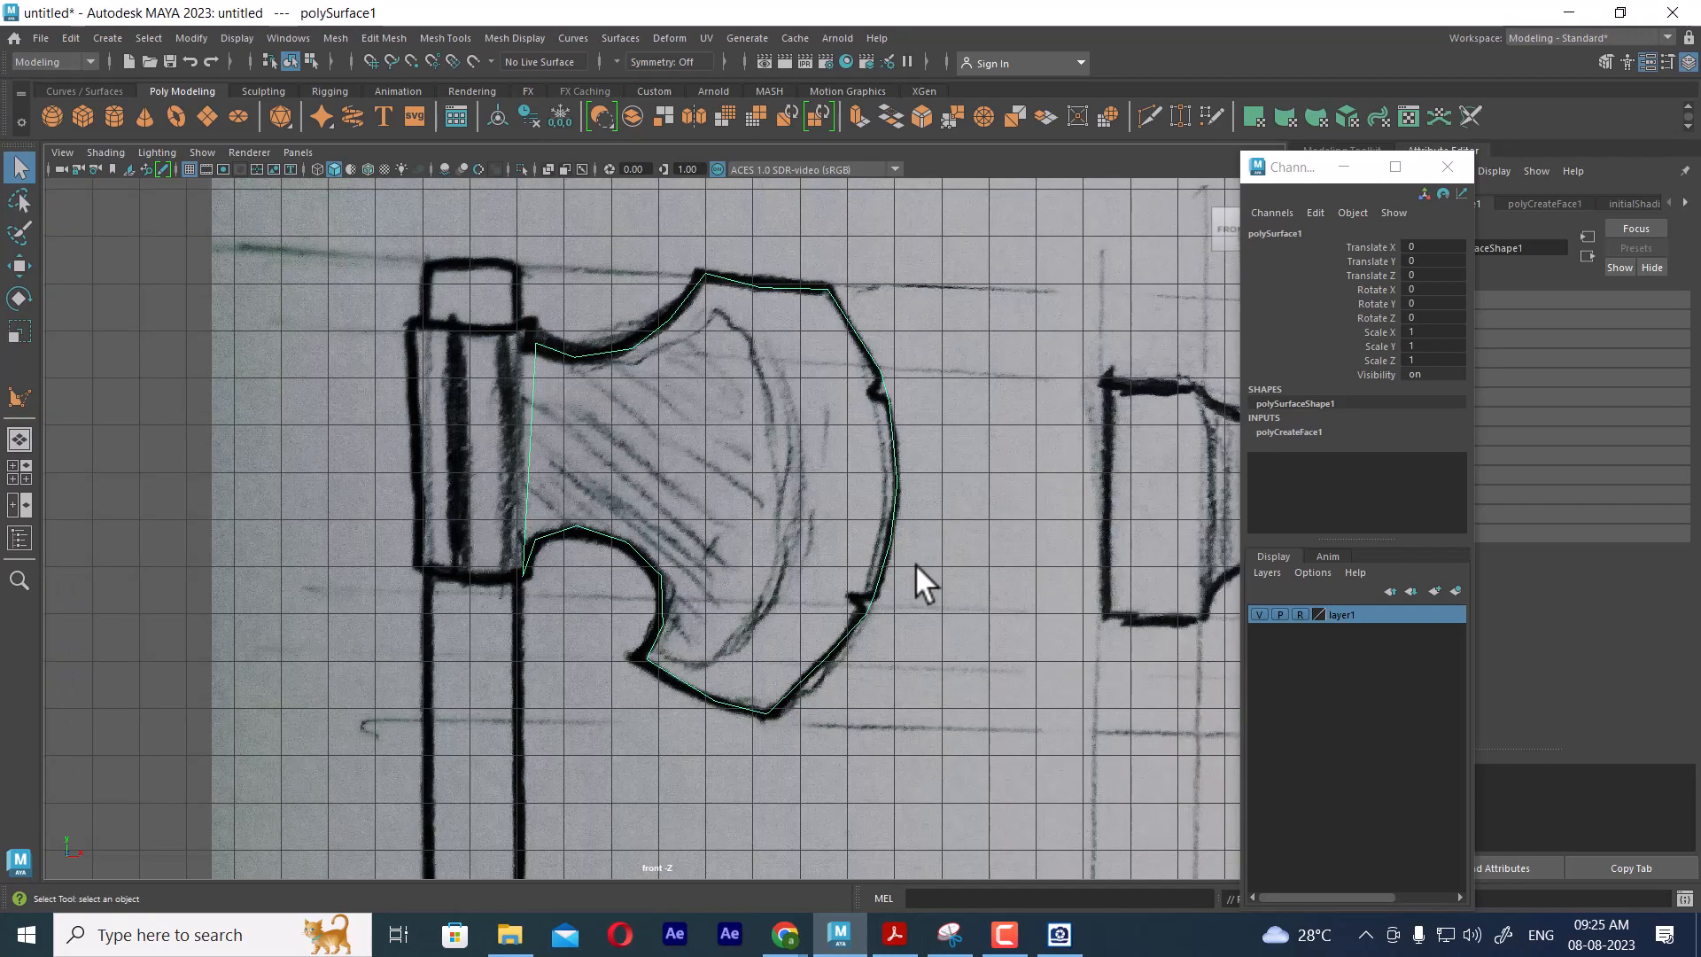
{"action": "right_click_drag", "start_coordinate": [916, 563], "coordinate": [795, 480], "text": "alt"}
{"action": "middle_click_drag", "start_coordinate": [796, 480], "coordinate": [426, 432], "text": "alt"}
{"action": "right_click_drag", "start_coordinate": [1001, 410], "coordinate": [858, 447], "text": "alt"}
{"action": "left_click", "coordinate": [933, 419]}
{"action": "right_click_drag", "start_coordinate": [1100, 640], "coordinate": [955, 489], "text": "alt"}
{"action": "middle_click_drag", "start_coordinate": [953, 488], "coordinate": [881, 486], "text": "alt"}
{"action": "left_click", "coordinate": [1024, 593]}
{"action": "middle_click_drag", "start_coordinate": [423, 462], "coordinate": [750, 542], "text": "alt"}
{"action": "right_click_drag", "start_coordinate": [737, 540], "coordinate": [1063, 682], "text": "alt"}
{"action": "left_click", "coordinate": [921, 604]}
{"action": "middle_click_drag", "start_coordinate": [1063, 682], "coordinate": [927, 586], "text": "alt"}
{"action": "right_click_drag", "start_coordinate": [779, 560], "coordinate": [948, 576], "text": "alt"}
{"action": "right_click_drag", "start_coordinate": [857, 497], "coordinate": [944, 583], "text": "alt"}
{"action": "middle_click_drag", "start_coordinate": [944, 582], "coordinate": [839, 574], "text": "alt"}
{"action": "right_click_drag", "start_coordinate": [793, 549], "coordinate": [847, 584], "text": "alt"}
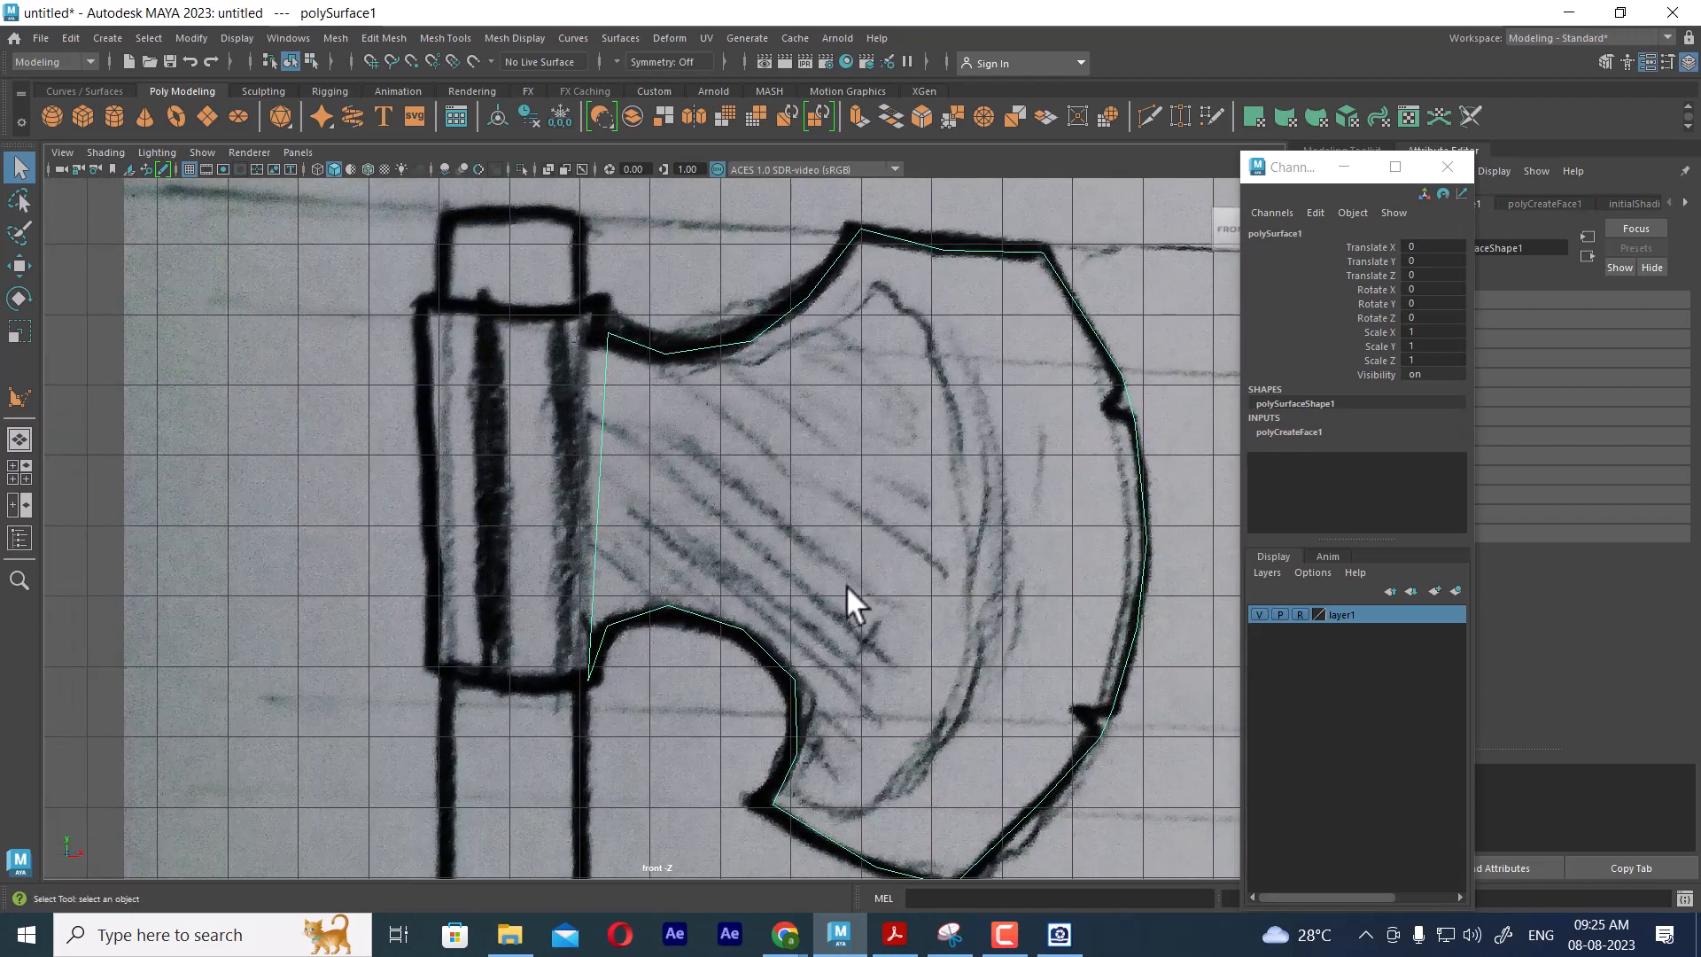
Multi-Cut three edges across the axe-head polygon, from cutting-edge vertices near the notches and mid-blade to the straight collar edge
{"action": "right_click", "coordinate": [875, 392], "text": "shift"}
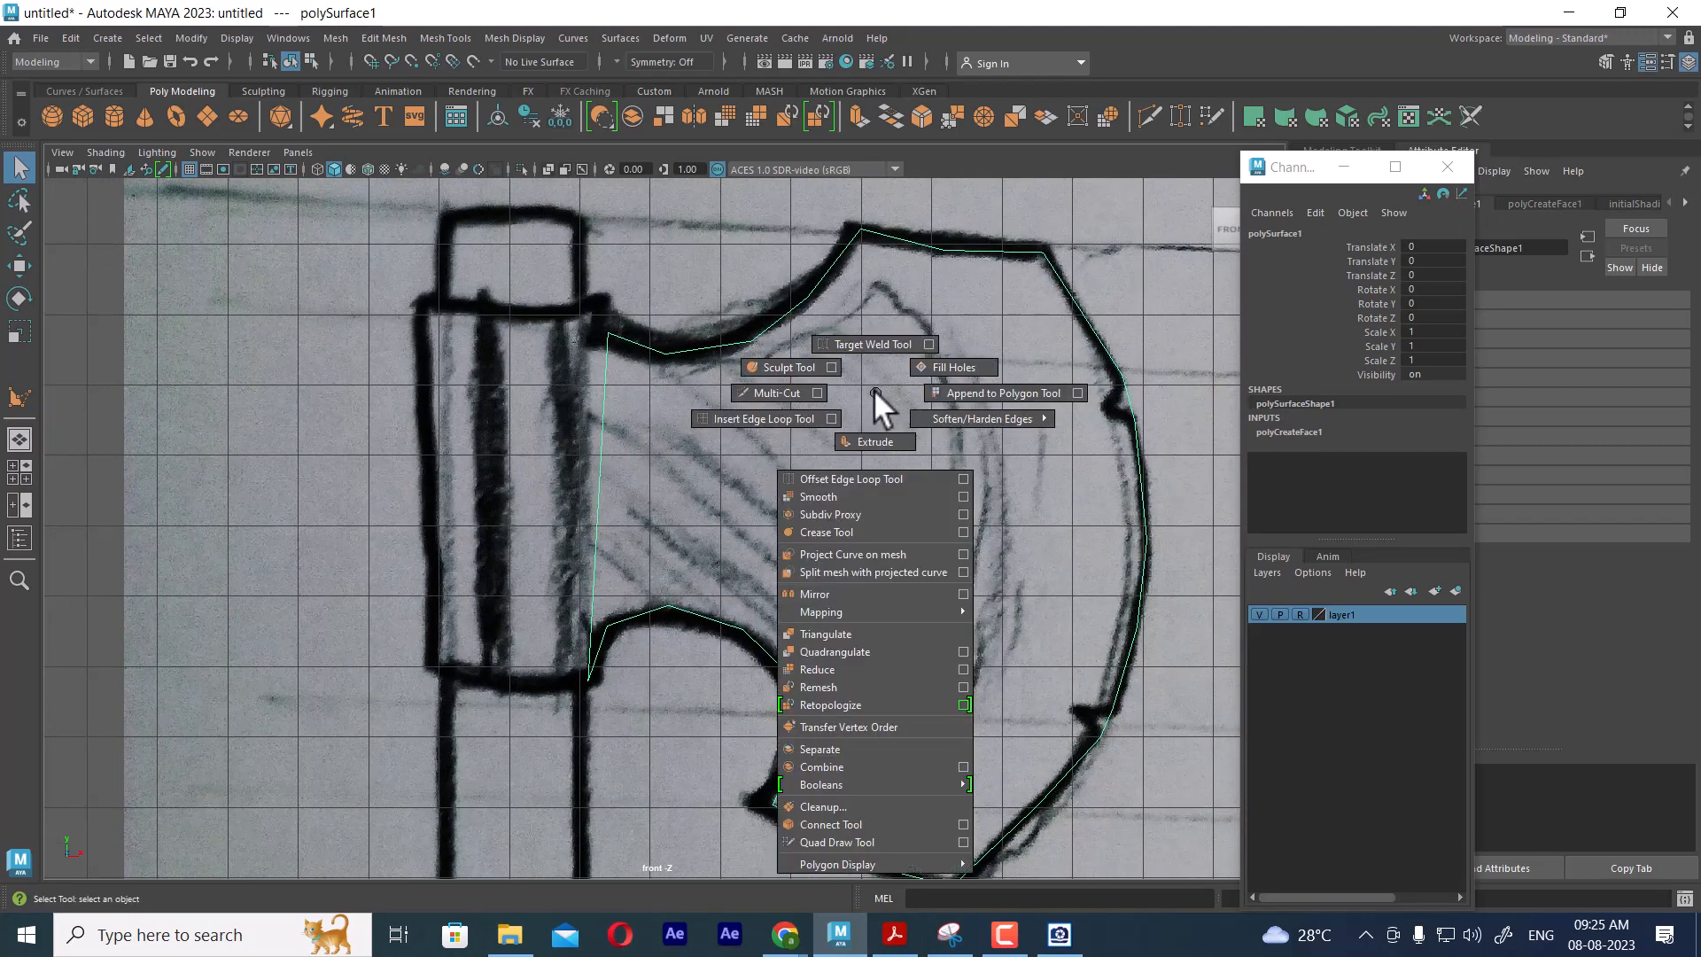
{"action": "left_click", "coordinate": [728, 392]}
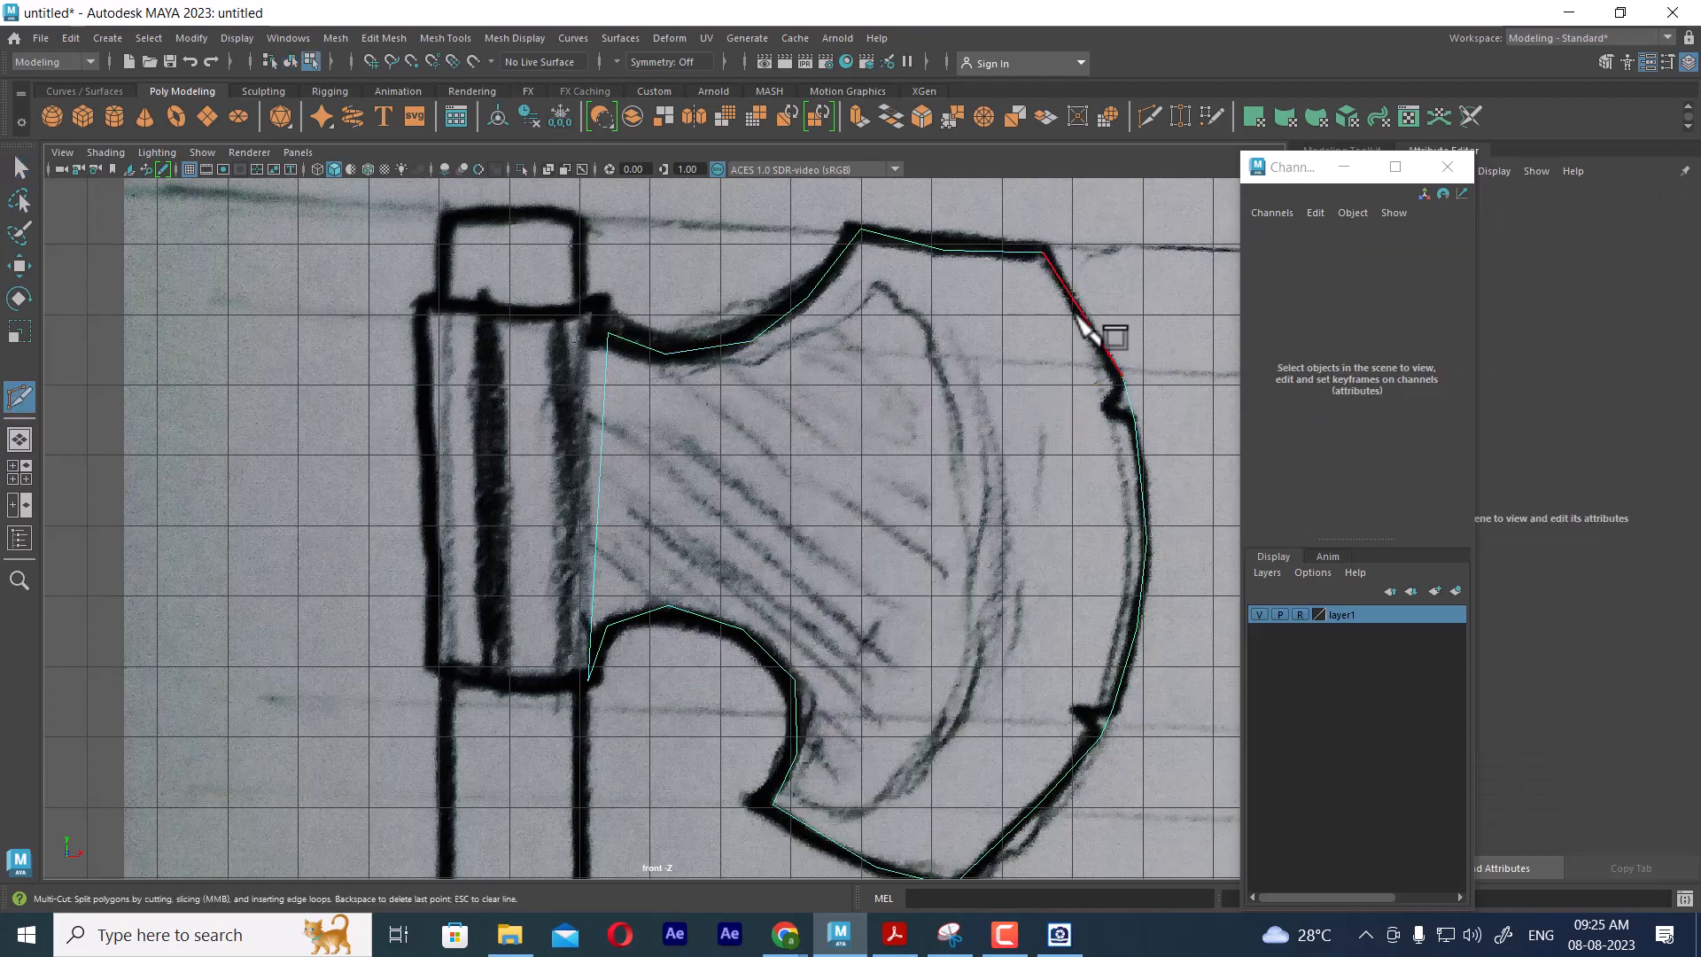
{"action": "left_click", "coordinate": [603, 401]}
{"action": "right_click", "coordinate": [626, 412]}
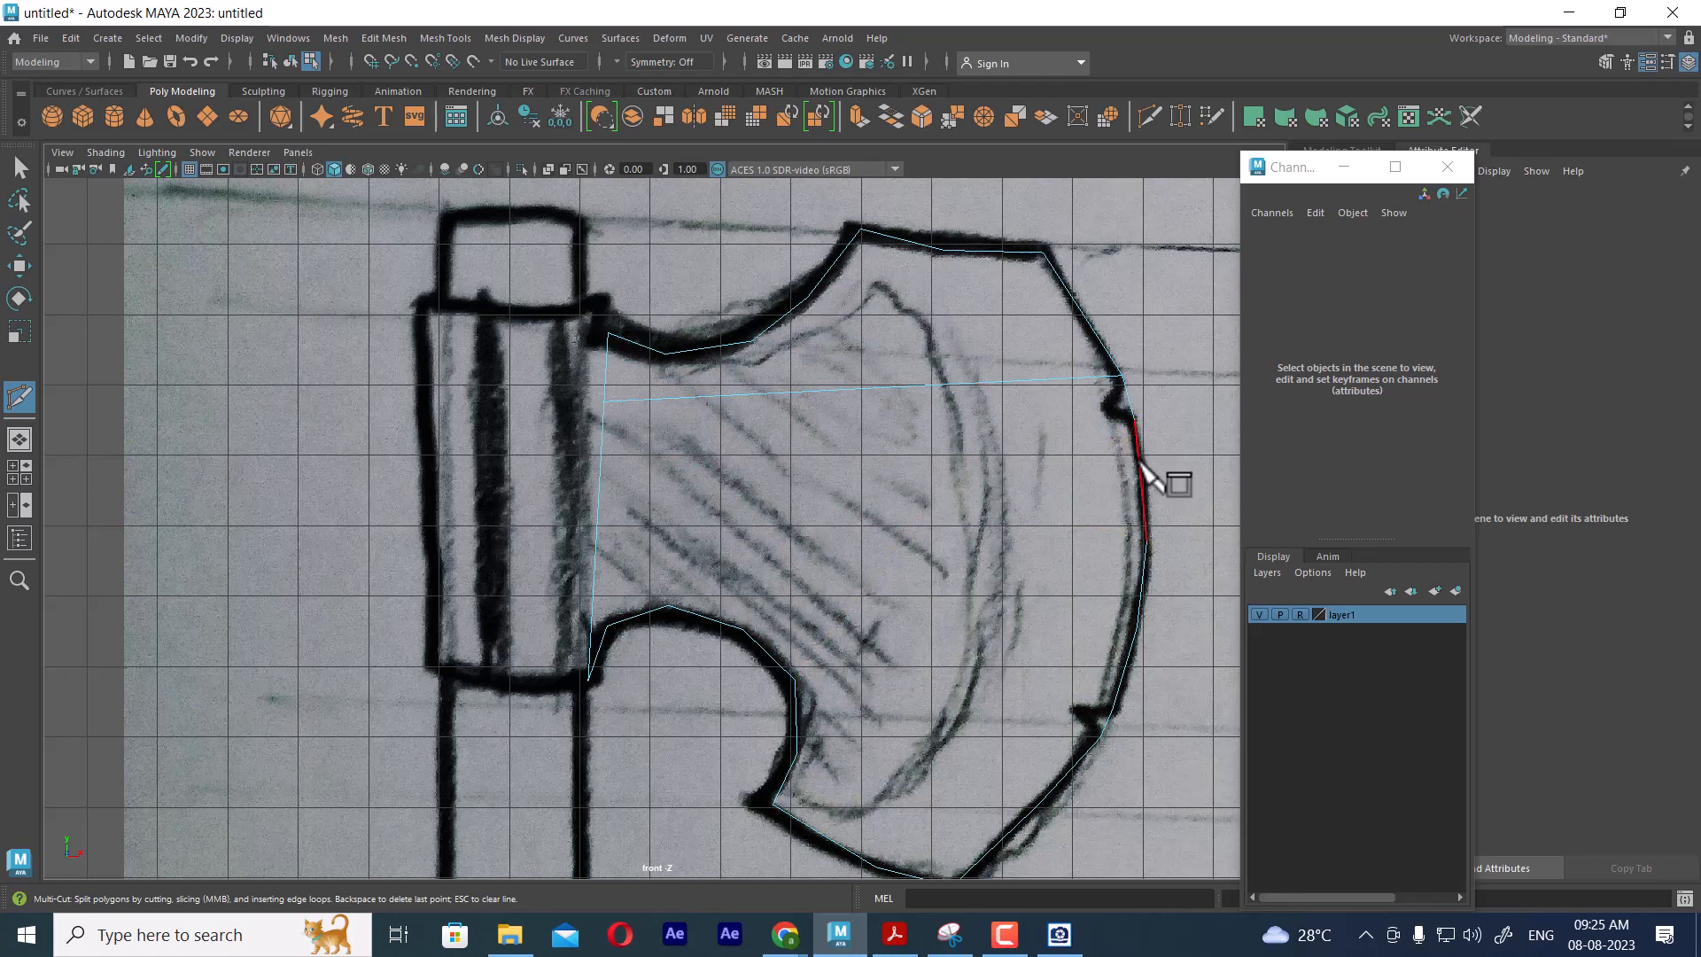
{"action": "left_click", "coordinate": [1146, 537]}
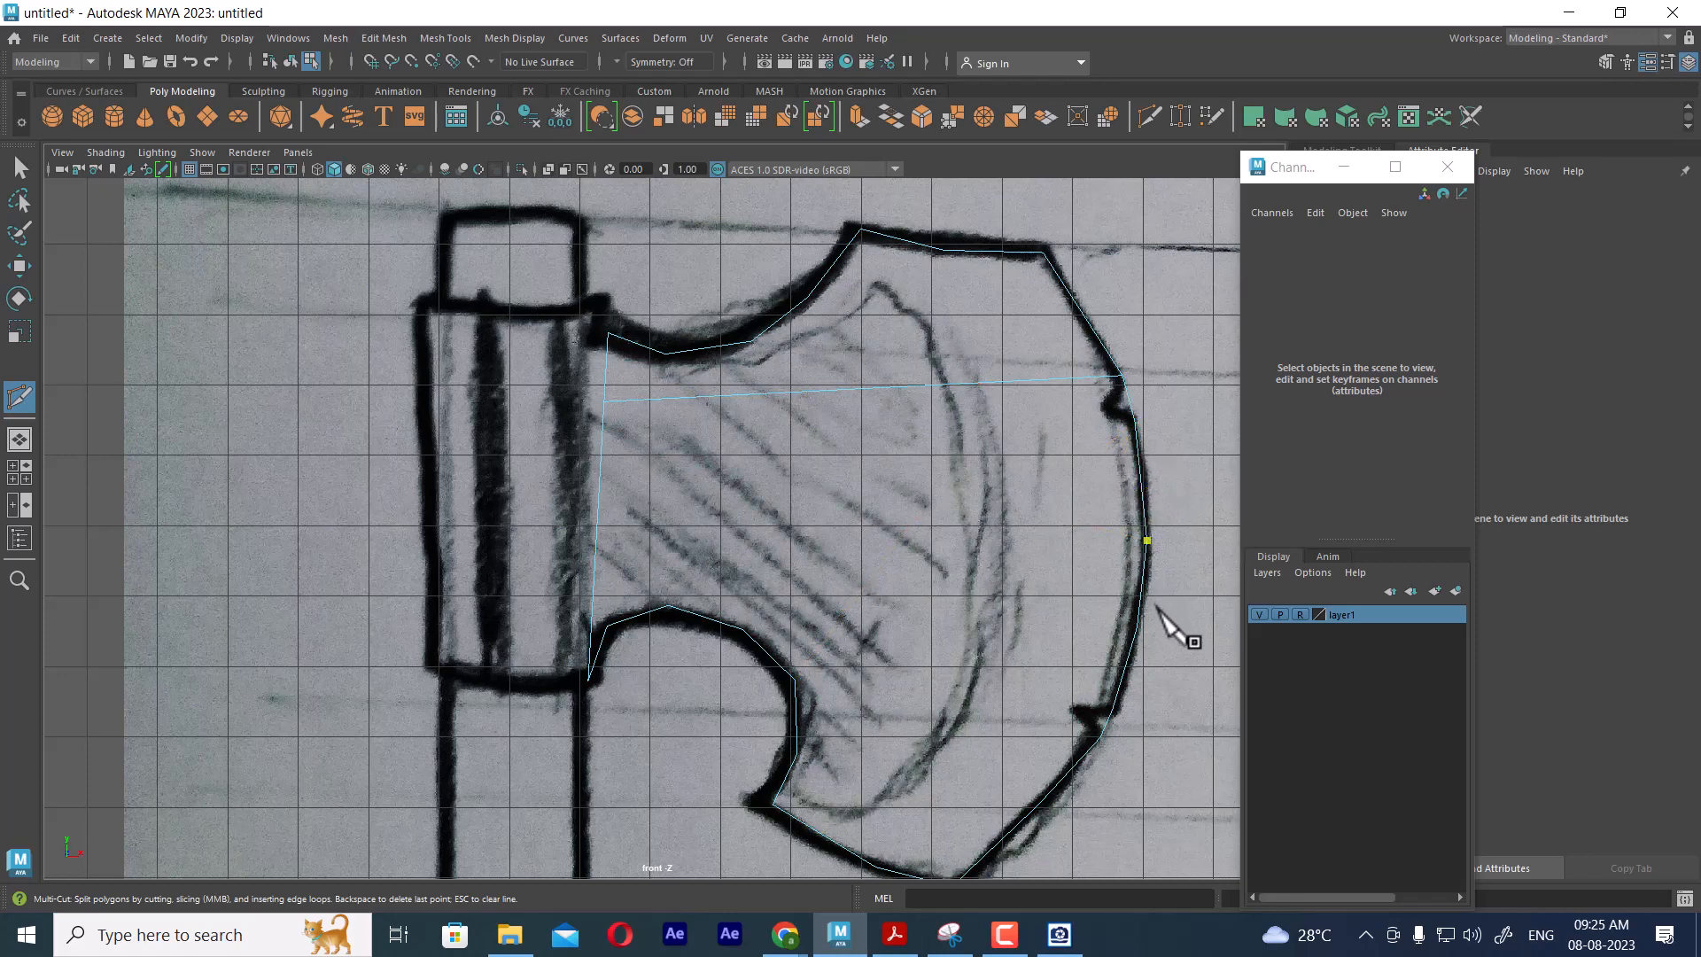
{"action": "left_click", "coordinate": [598, 503]}
{"action": "right_click", "coordinate": [602, 507]}
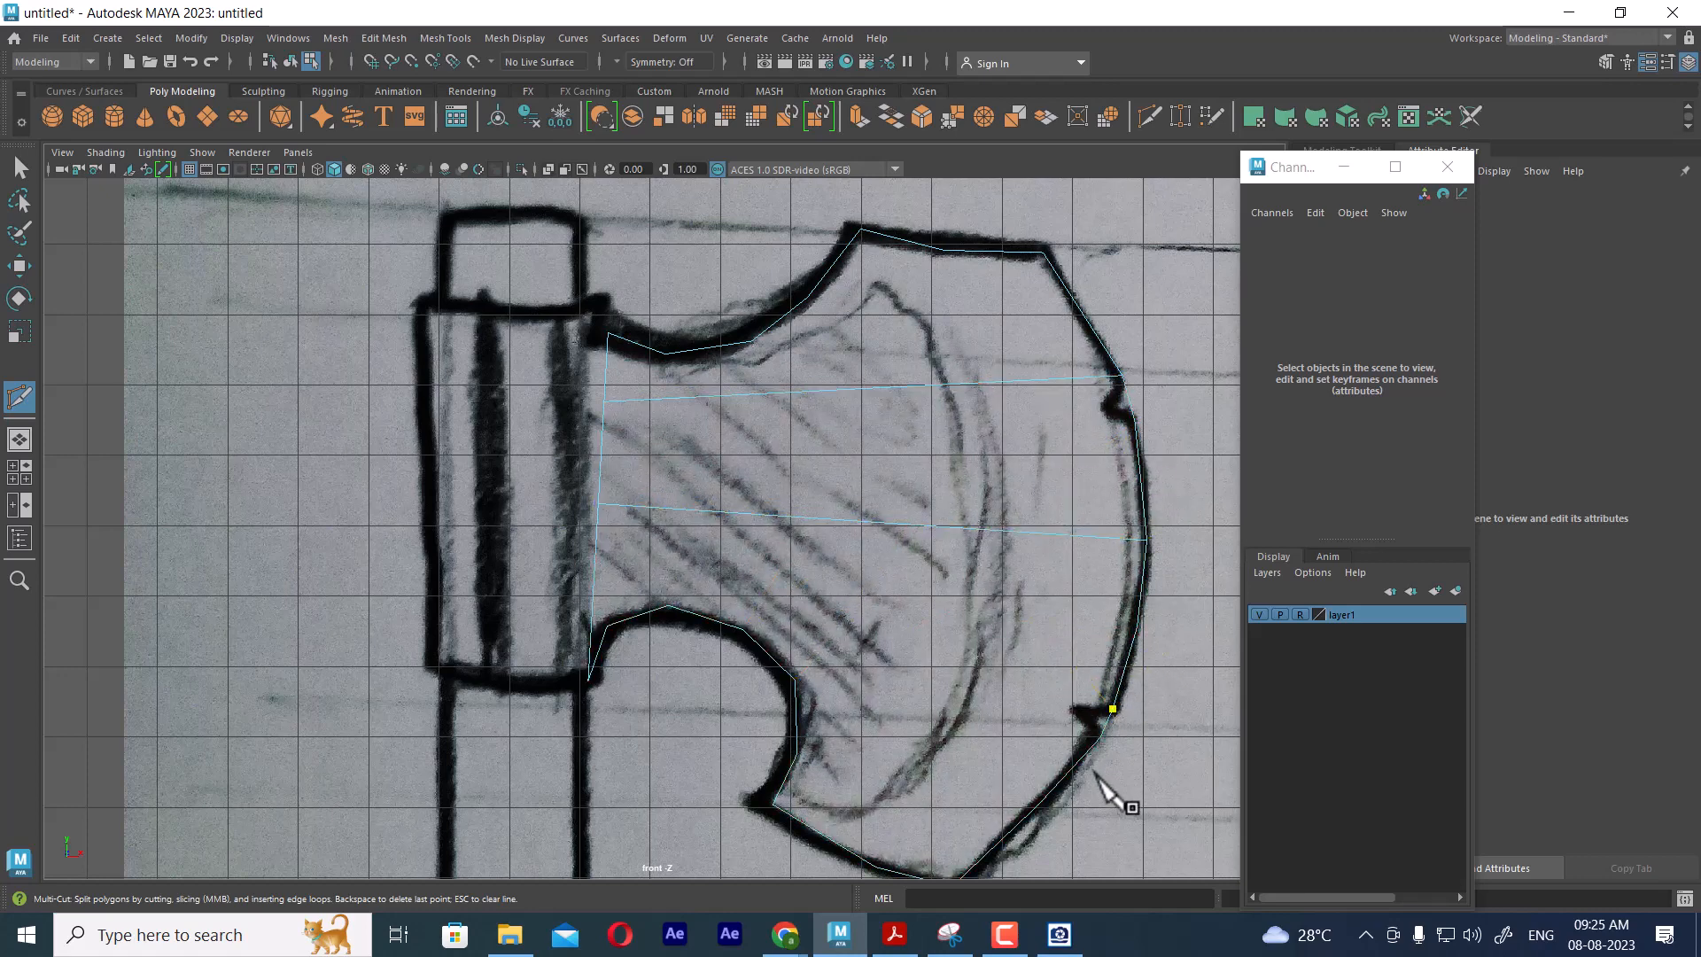
{"action": "left_click", "coordinate": [593, 555]}
{"action": "right_click", "coordinate": [664, 577]}
Cut an edge across the blade's lower corner, from the vertex low on the concave curve to the lower cutting edge
{"action": "middle_click_drag", "start_coordinate": [1063, 810], "coordinate": [1094, 496], "text": "alt"}
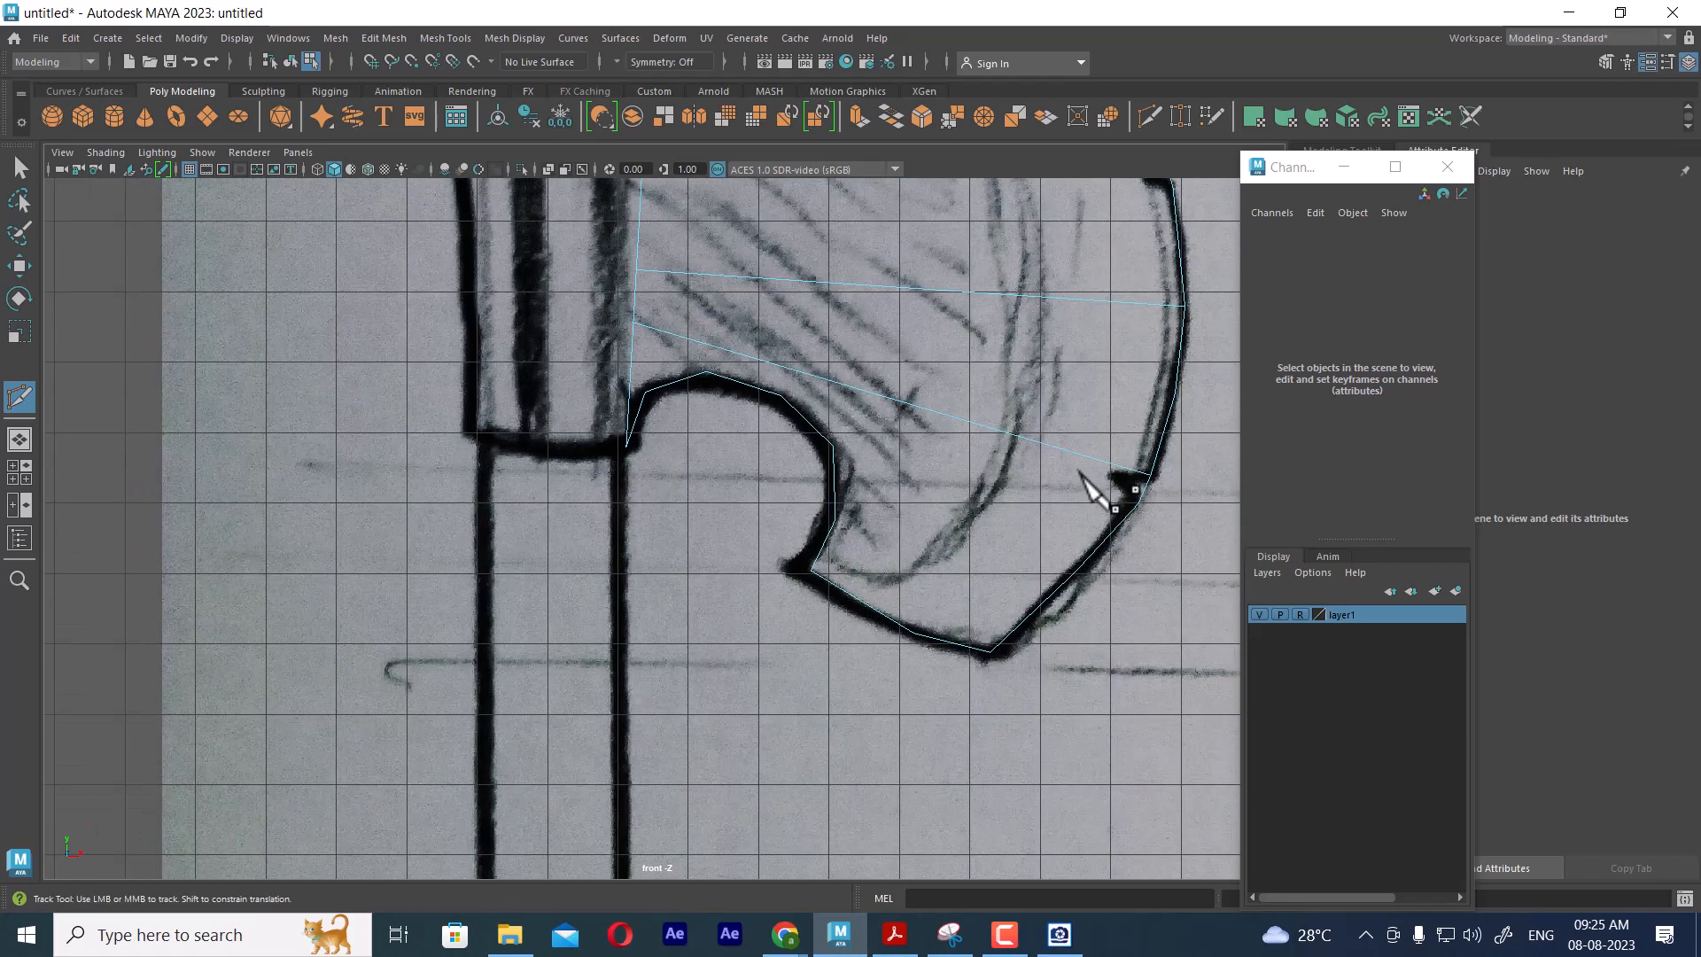
{"action": "right_click_drag", "start_coordinate": [1090, 492], "coordinate": [864, 567], "text": "alt"}
{"action": "left_click", "coordinate": [848, 541]}
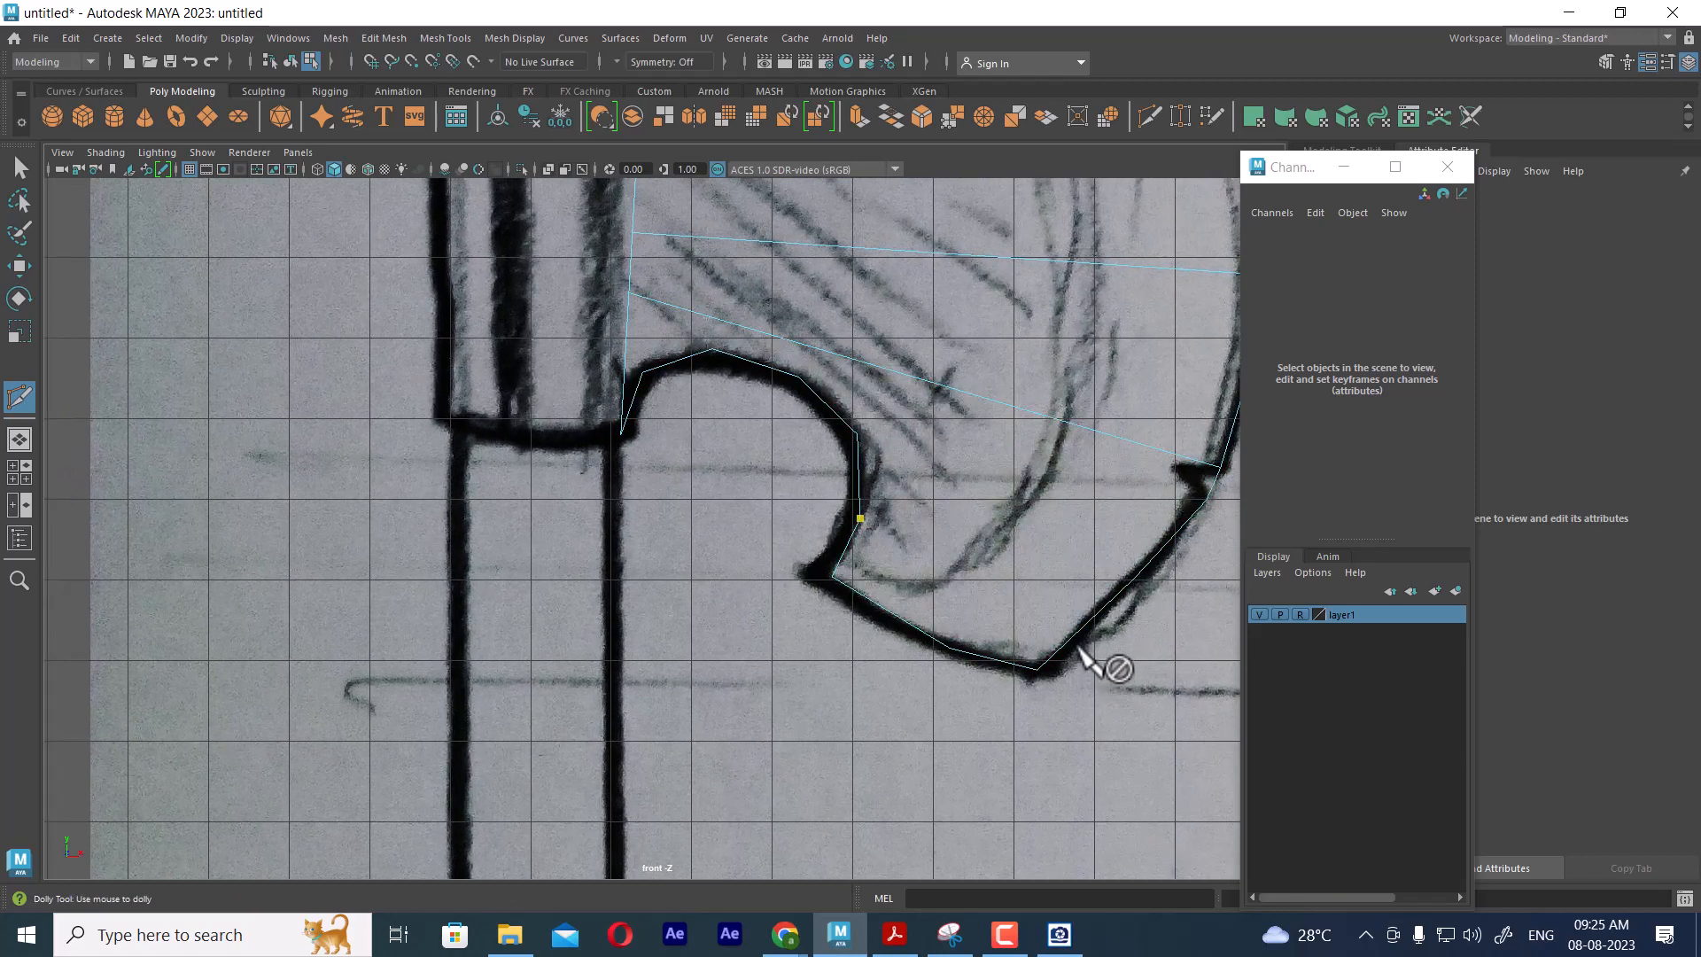
{"action": "left_click", "coordinate": [1084, 625]}
{"action": "right_click", "coordinate": [1084, 625]}
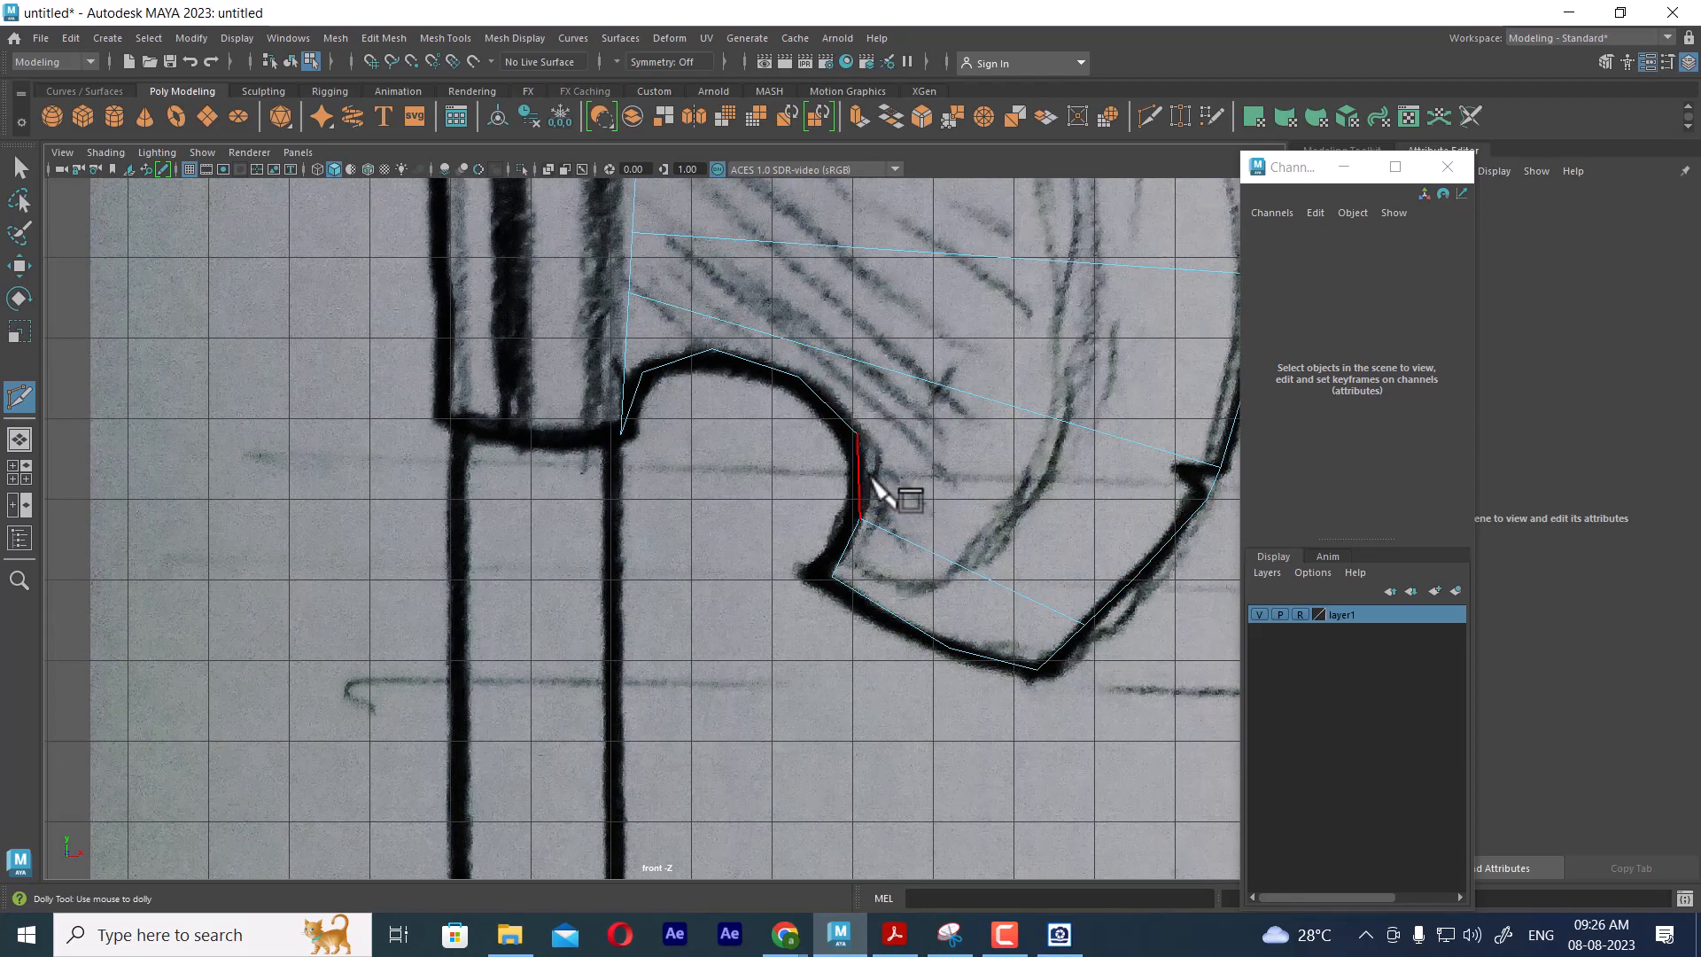
Cut an edge across the blade from the vertex midway along the lower concave curve to the lower cutting edge
{"action": "left_click", "coordinate": [857, 436]}
{"action": "left_click", "coordinate": [1206, 499]}
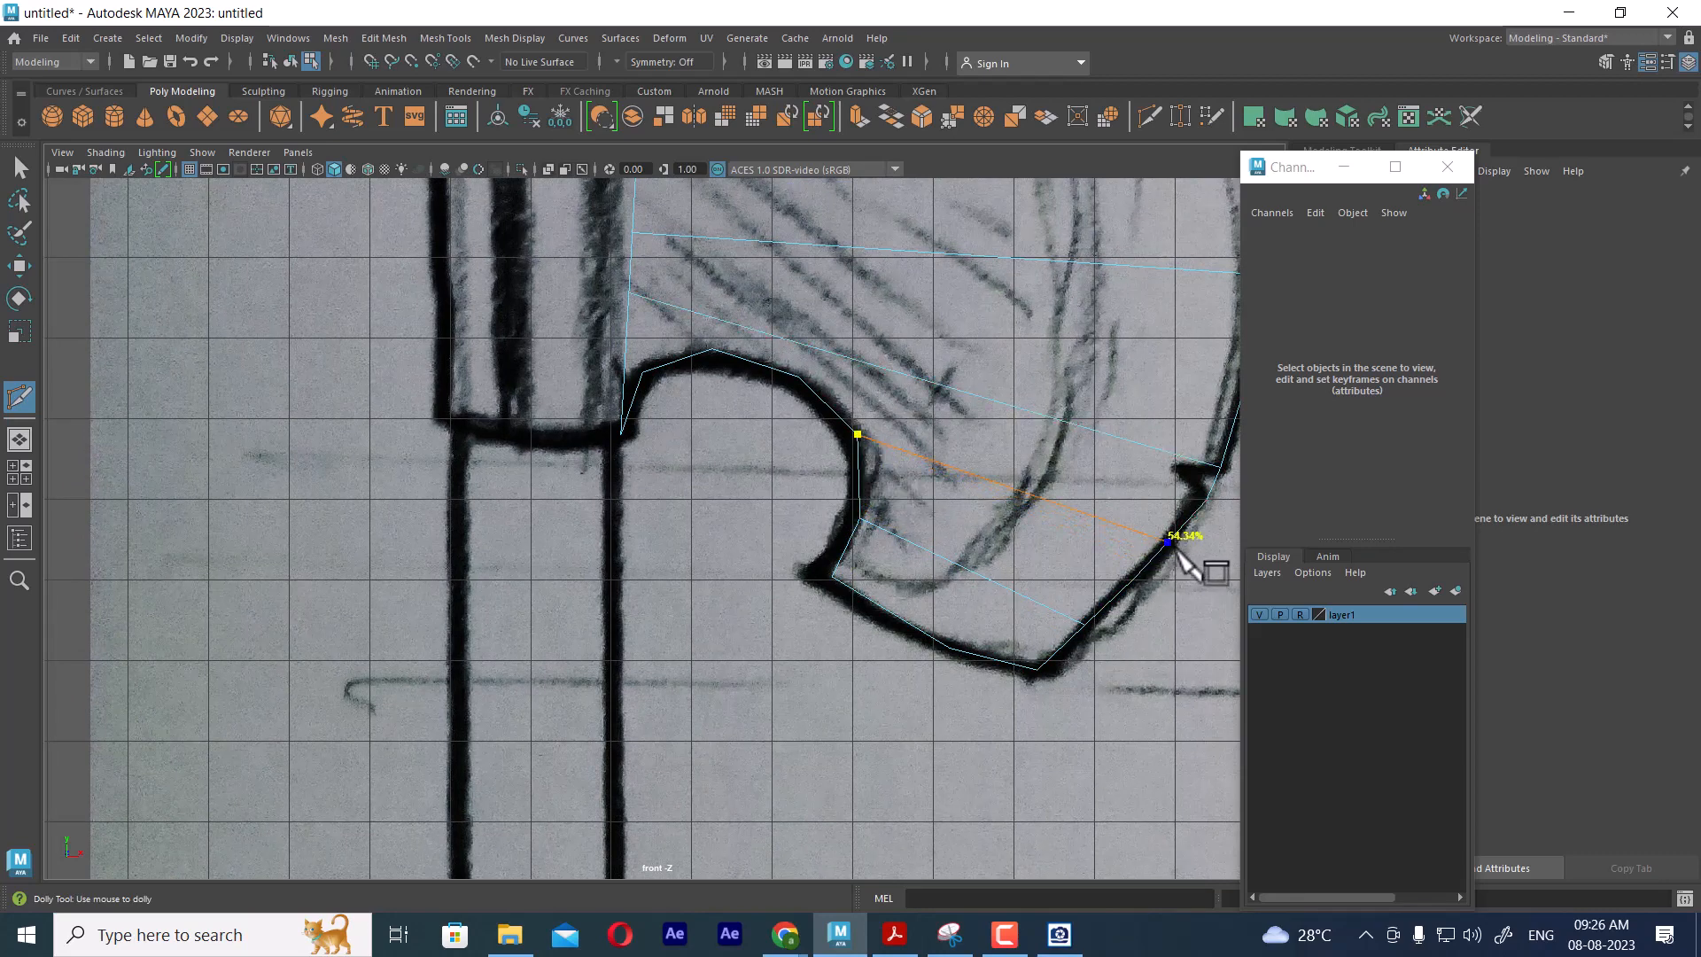
{"action": "left_click_drag", "start_coordinate": [1228, 503], "coordinate": [1180, 578]}
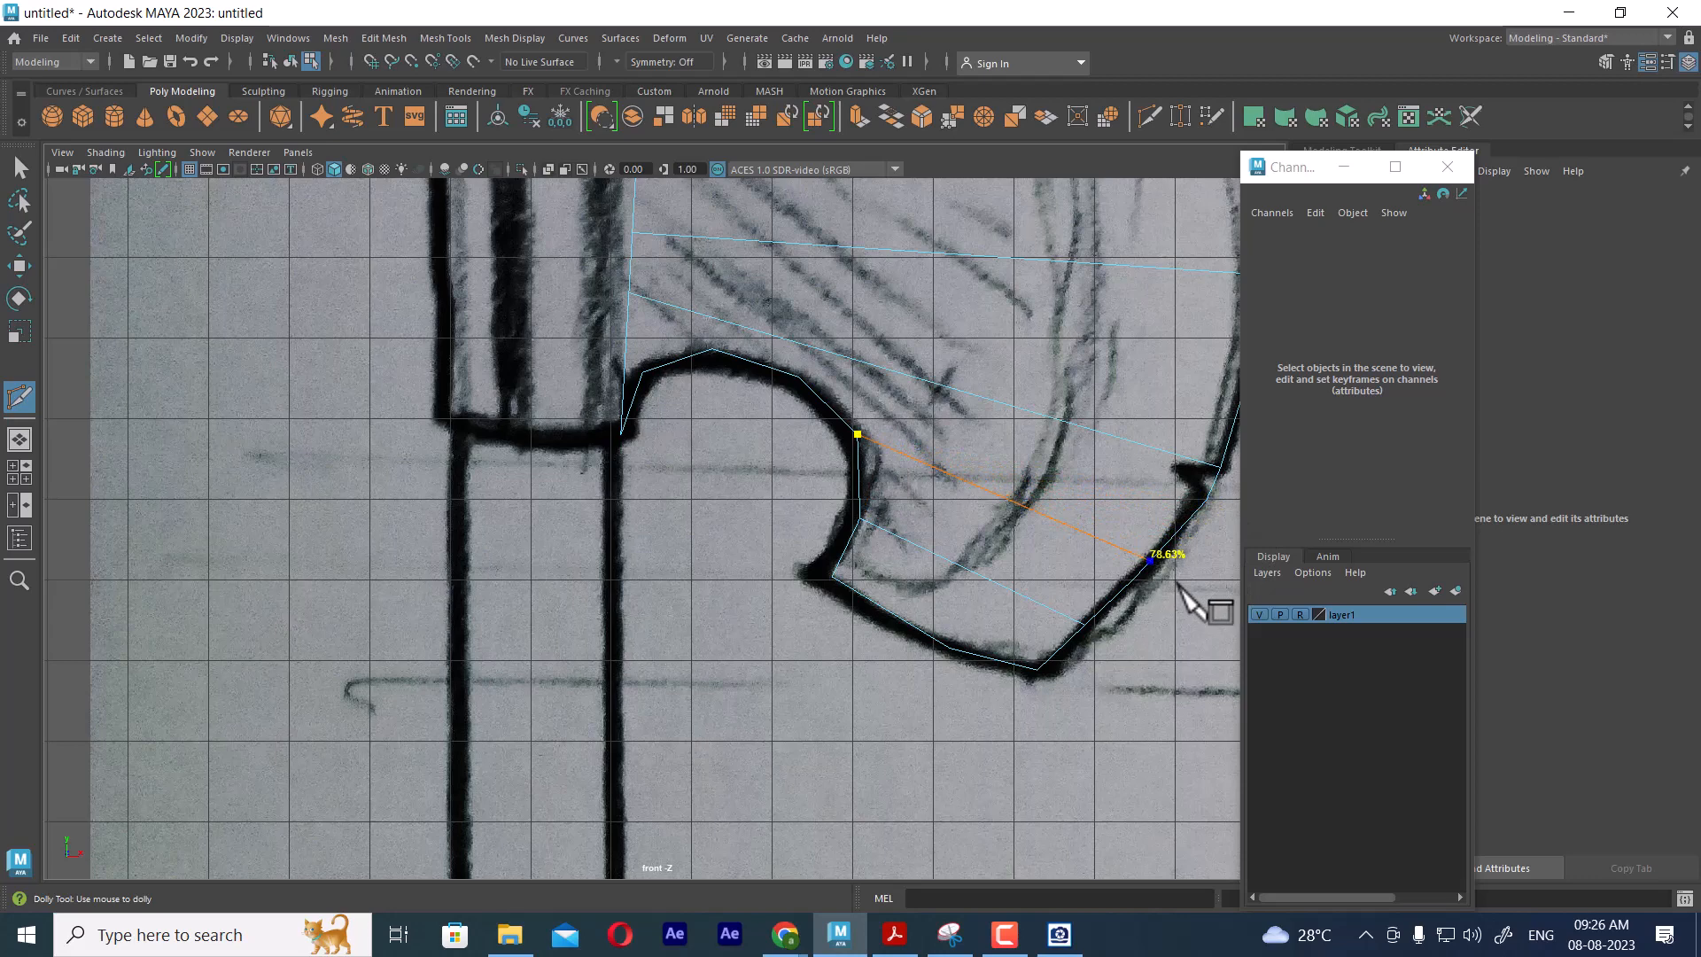
{"action": "middle_click_drag", "start_coordinate": [862, 443], "coordinate": [791, 806], "text": "alt"}
{"action": "middle_click_drag", "start_coordinate": [834, 623], "coordinate": [818, 519], "text": "alt"}
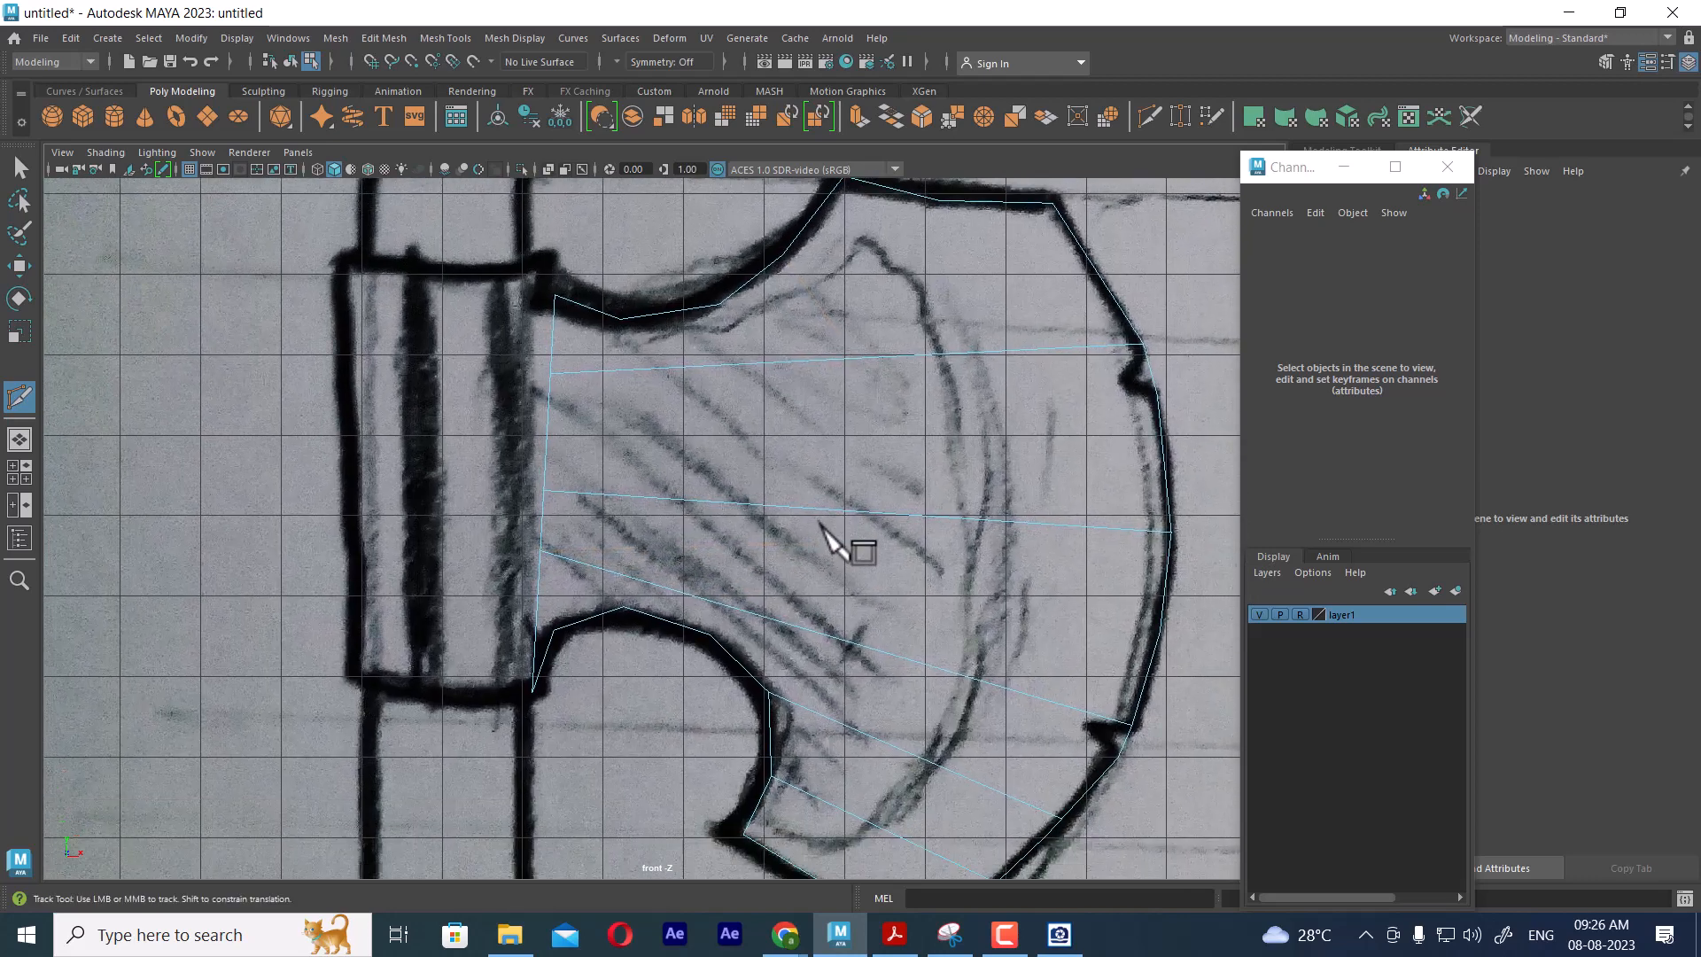
Multi-Cut four vertical edge lines through the axe head's neck, joining the upper outline to the lower concave curve
{"action": "middle_click_drag", "start_coordinate": [805, 272], "coordinate": [790, 301], "text": "alt"}
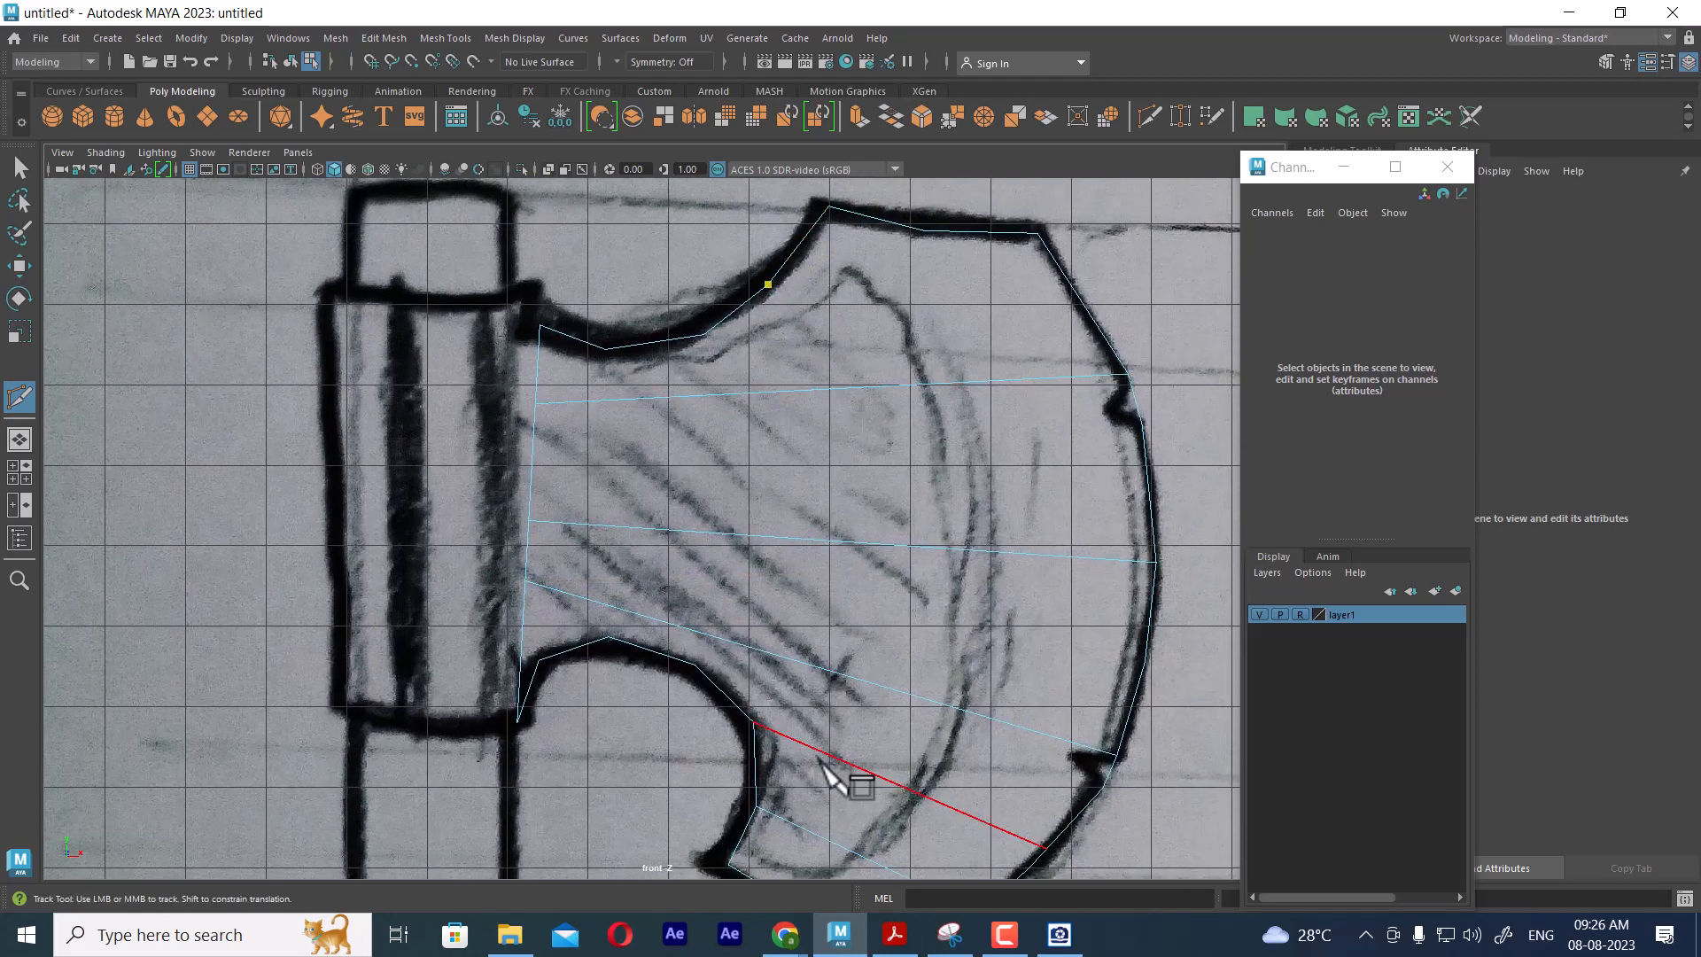
{"action": "key", "text": "Return"}
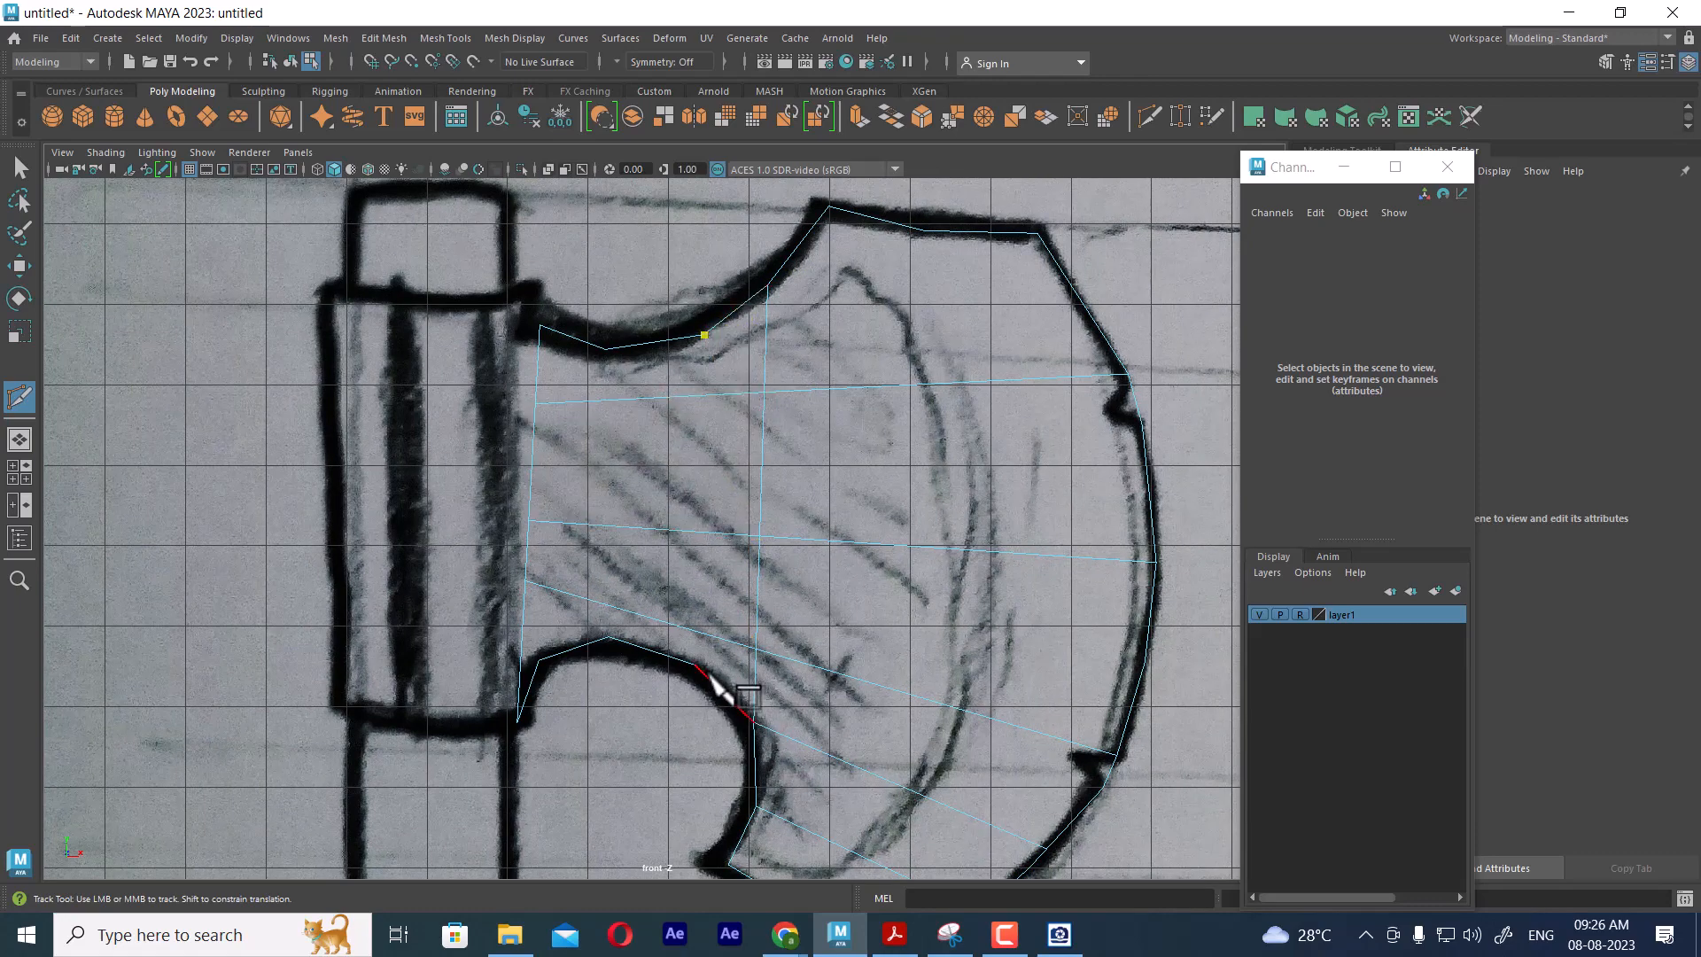
{"action": "key", "text": "Return"}
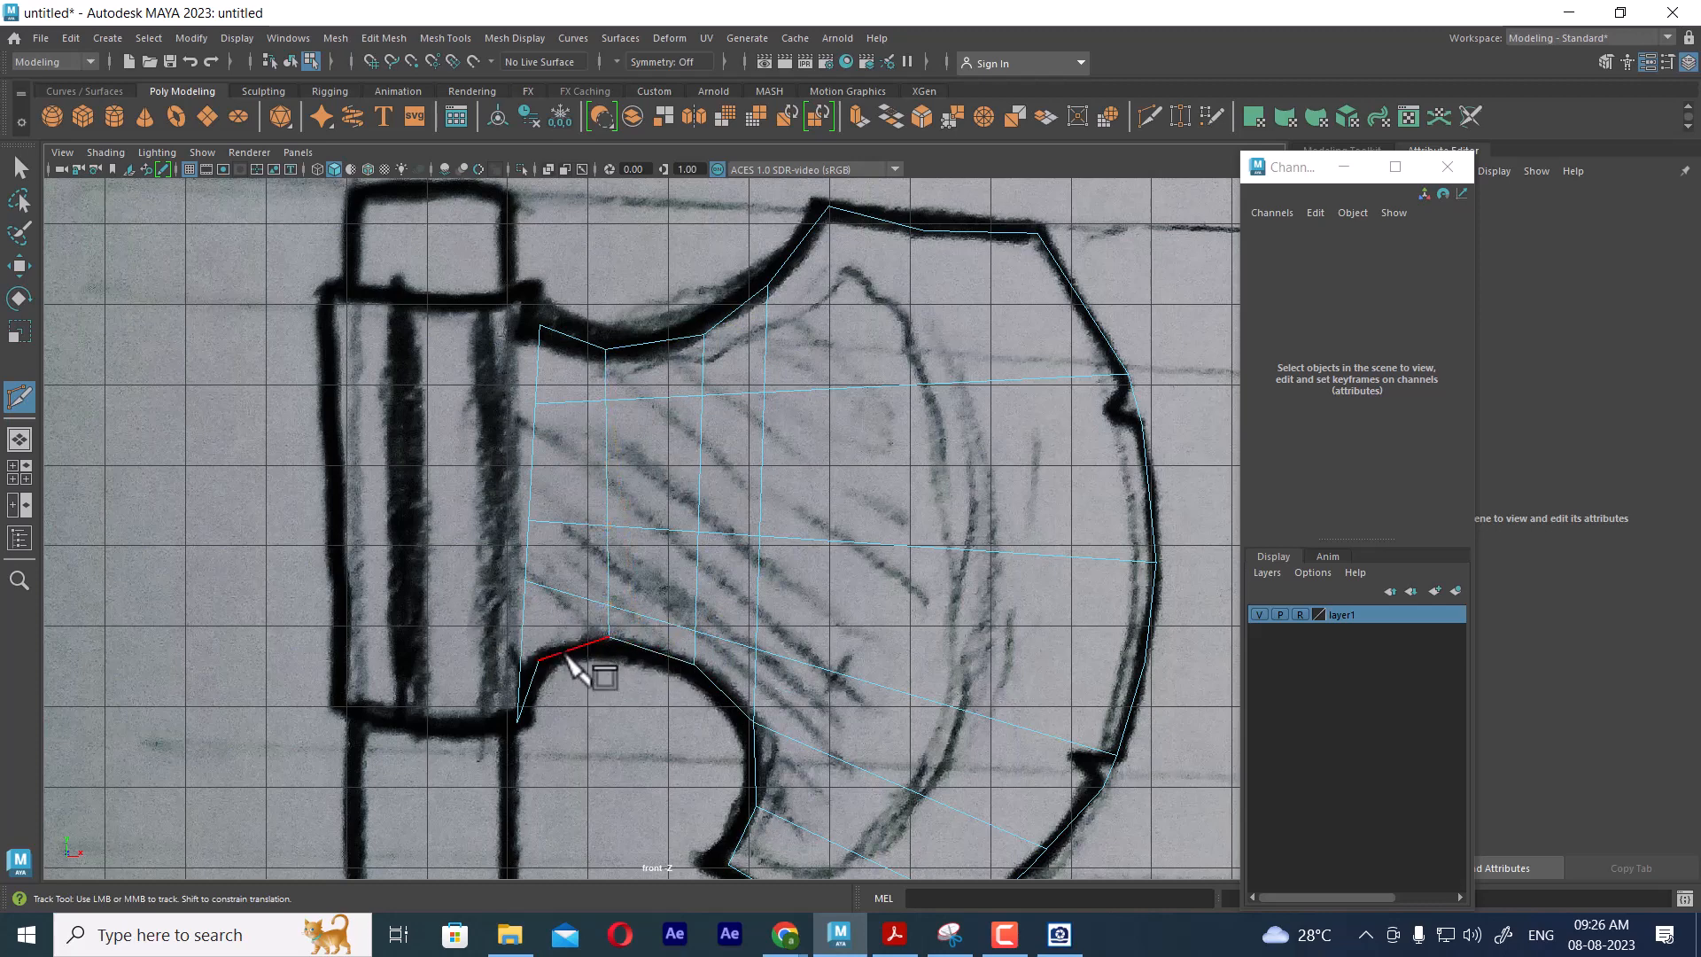
{"action": "left_click", "coordinate": [568, 335]}
{"action": "key", "text": "Return"}
{"action": "scroll", "coordinate": [832, 620], "scroll_direction": "down", "scroll_amount": 2}
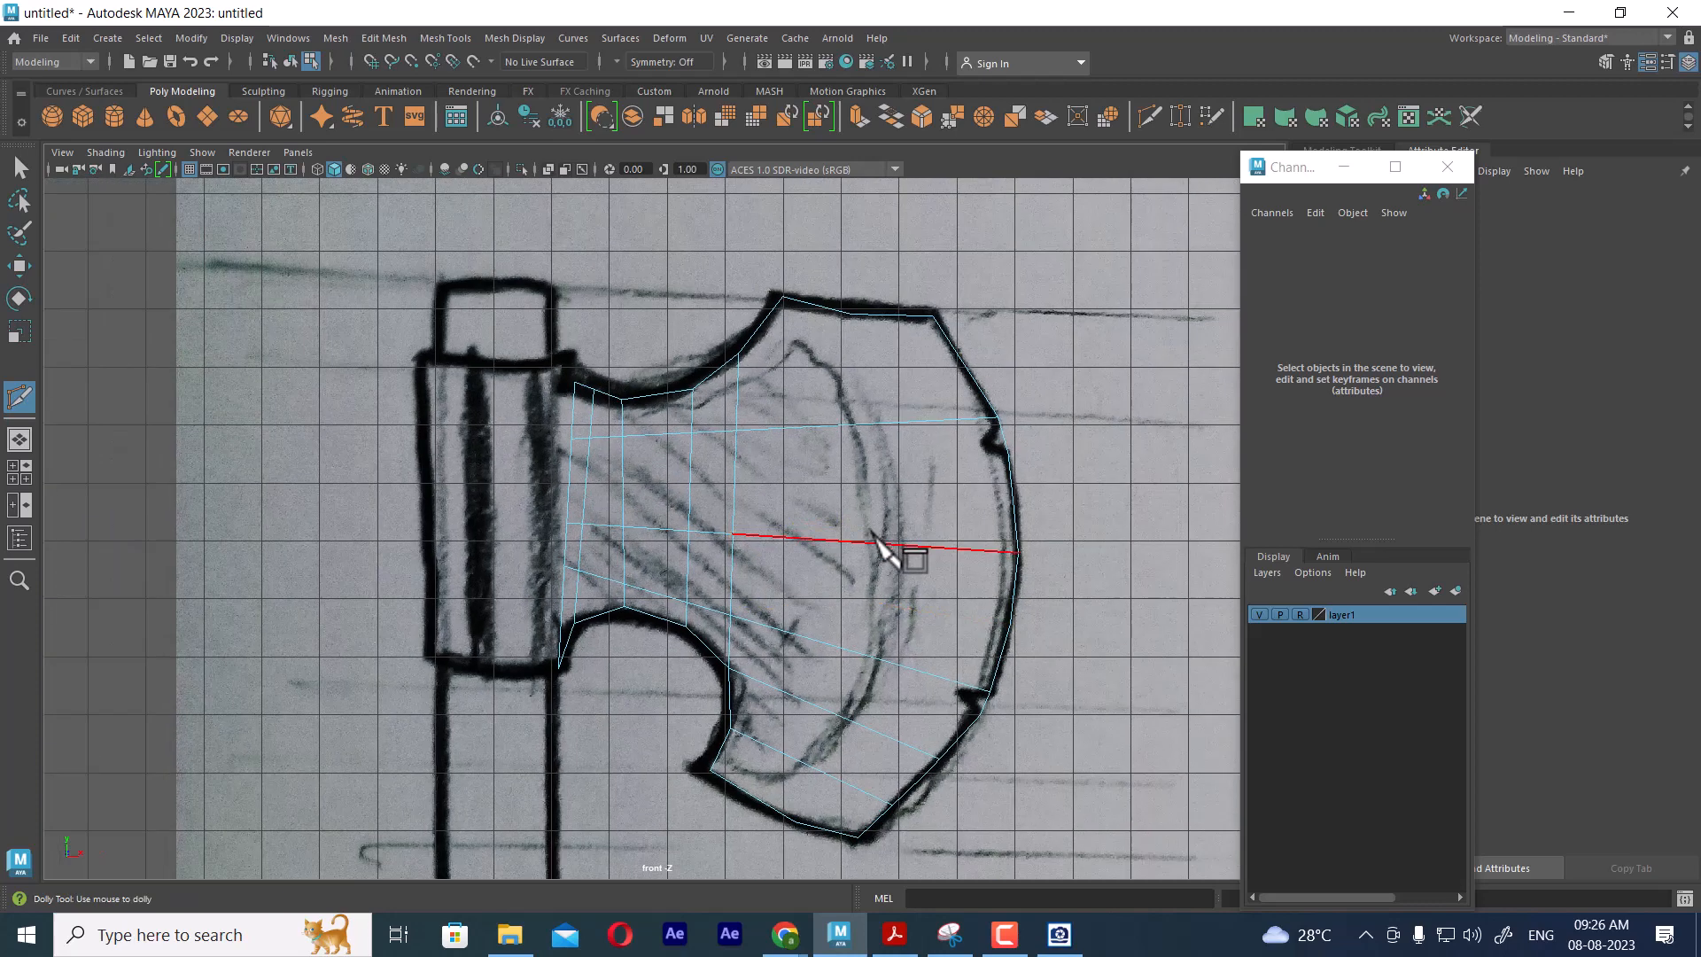
Move the concave-curve vertex and the lower collar-corner vertex onto the sketch's outline
{"action": "key", "text": "w"}
{"action": "scroll", "coordinate": [881, 550], "scroll_direction": "up", "scroll_amount": 1}
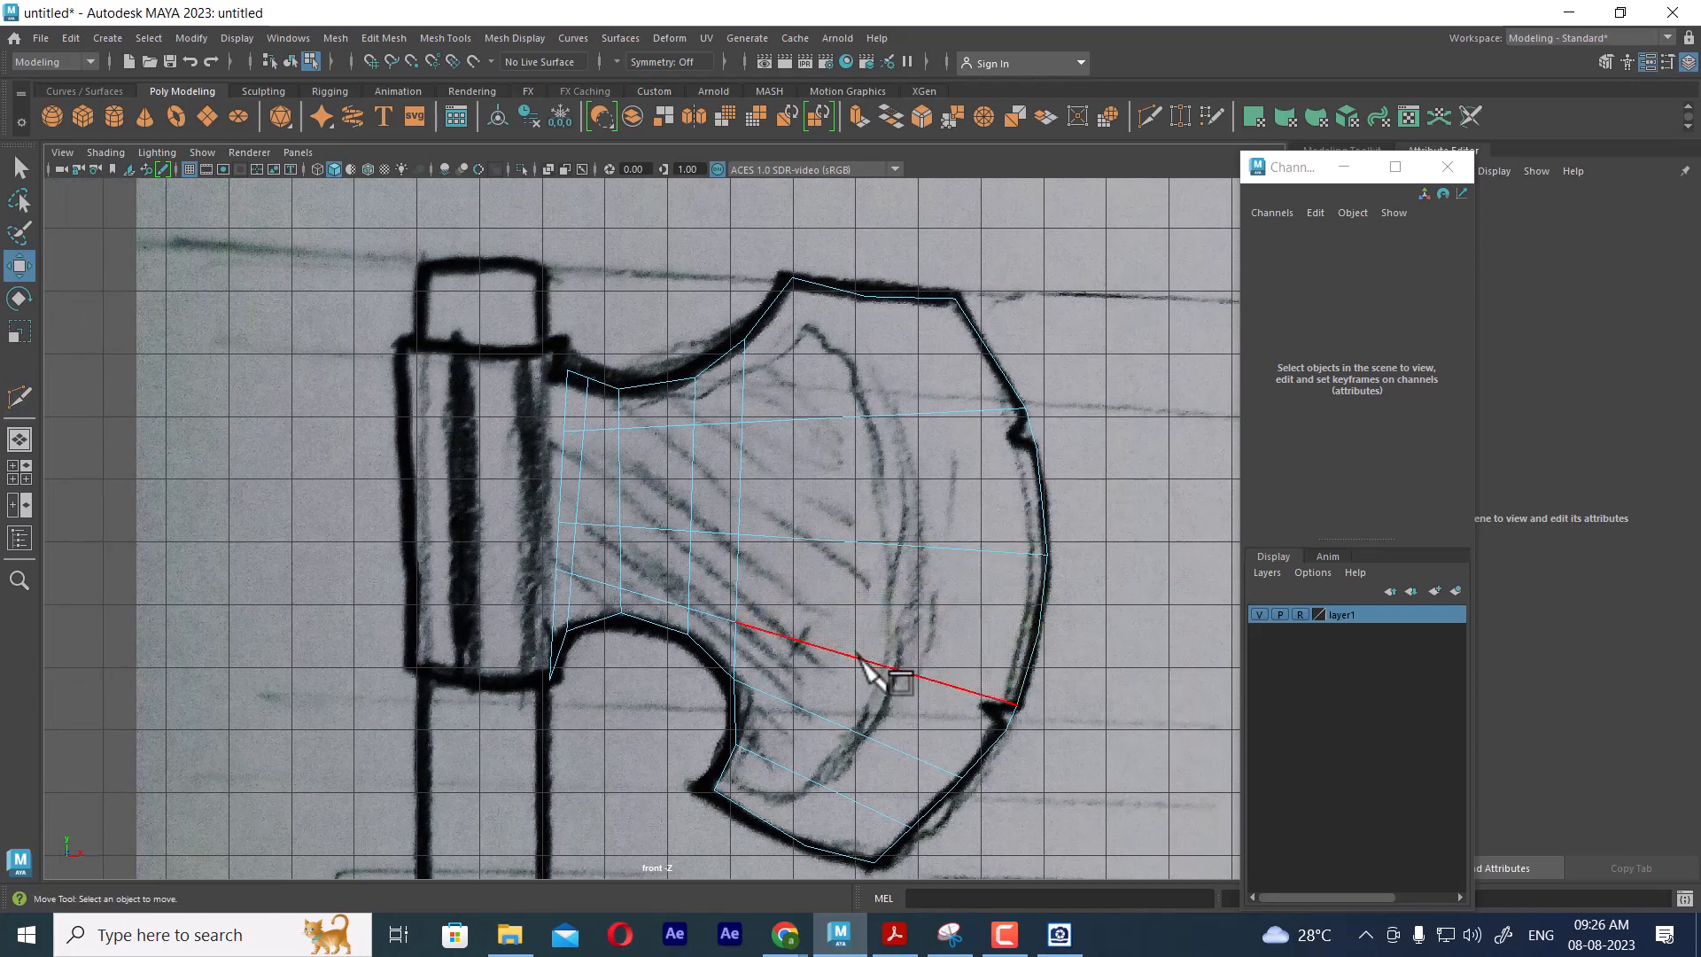
{"action": "scroll", "coordinate": [857, 654], "scroll_direction": "up", "scroll_amount": 2}
{"action": "middle_click_drag", "start_coordinate": [902, 864], "coordinate": [907, 621], "text": "alt"}
{"action": "right_click_drag", "start_coordinate": [839, 394], "coordinate": [586, 360]}
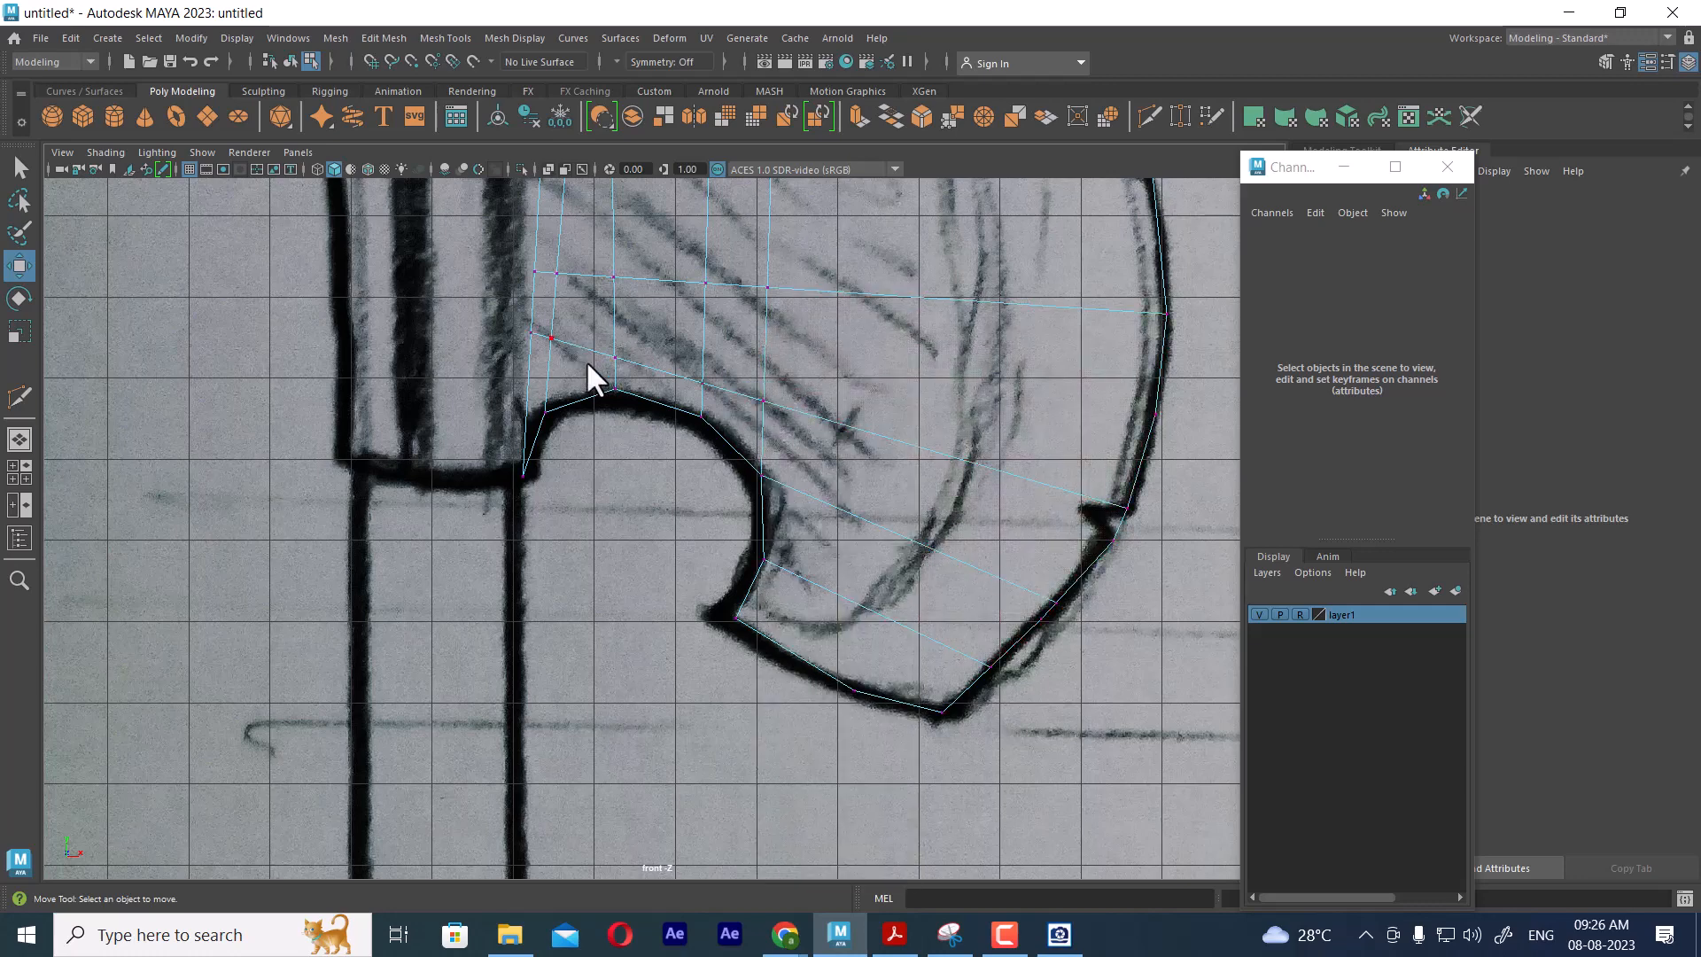
{"action": "left_click_drag", "start_coordinate": [735, 459], "coordinate": [774, 486]}
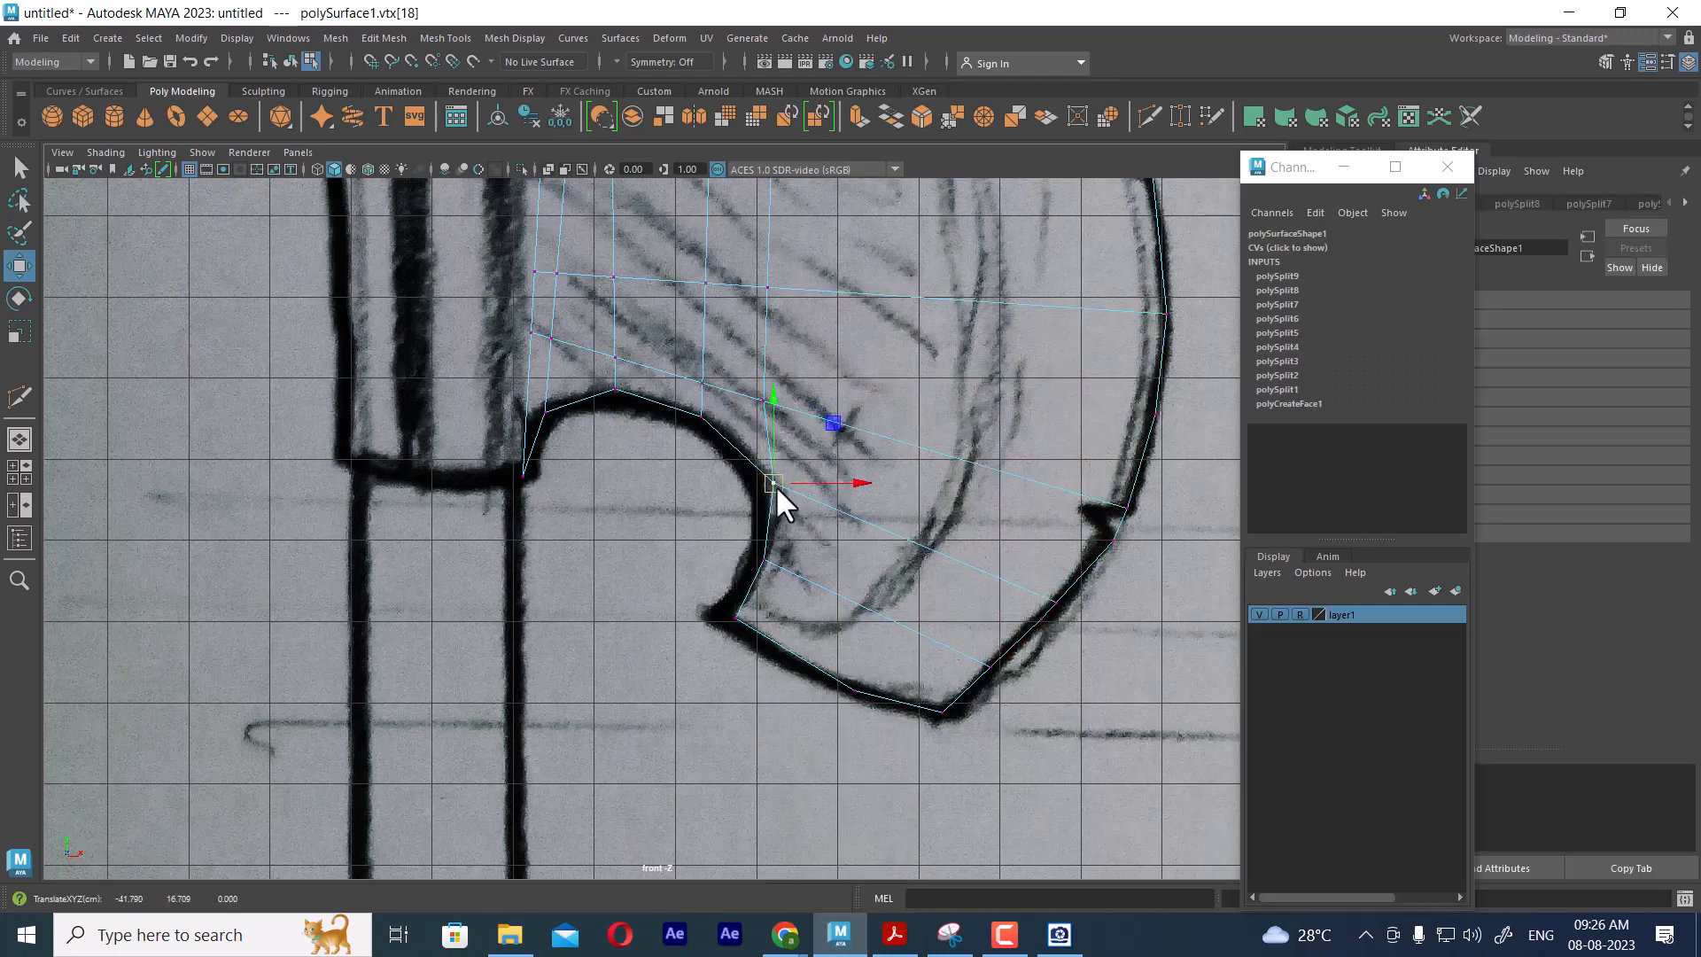
{"action": "mouse_move", "coordinate": [540, 443]}
{"action": "left_mouse_down"}
{"action": "mouse_move", "coordinate": [519, 481]}
{"action": "mouse_move", "coordinate": [519, 459]}
{"action": "left_mouse_up"}
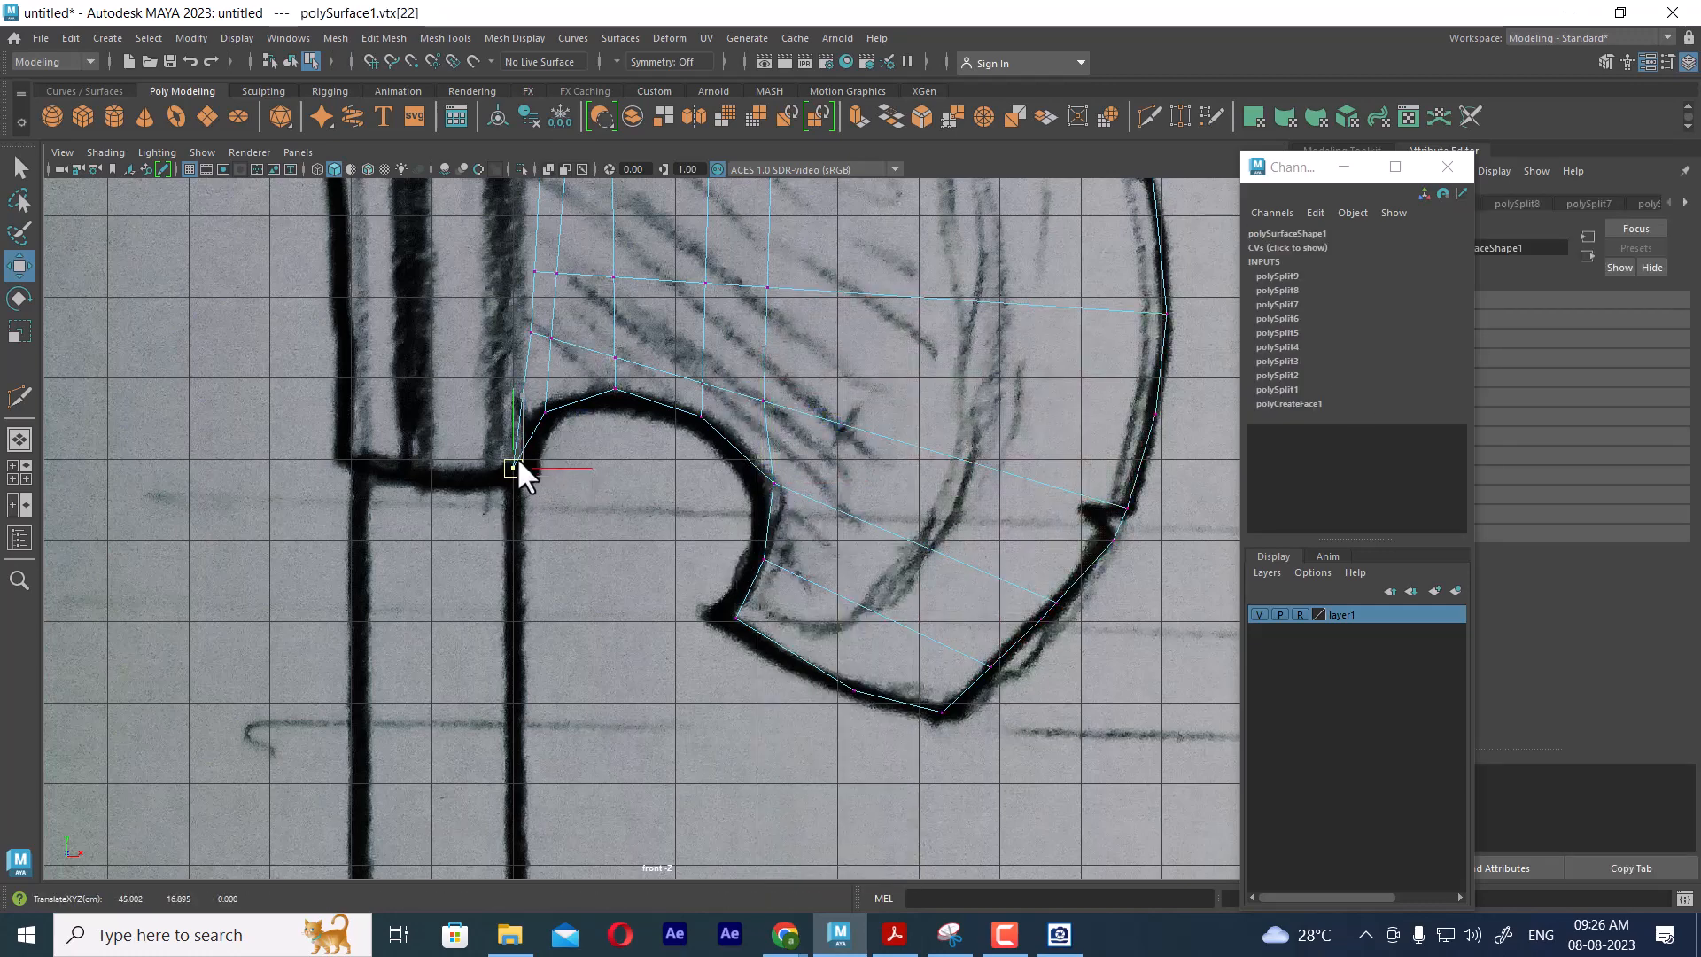
Flatten the collar-side column of vertices into a straight vertical line by scaling it, and nudge it onto the collar edge
{"action": "middle_click_drag", "start_coordinate": [668, 451], "coordinate": [667, 462], "text": "alt"}
{"action": "scroll", "coordinate": [682, 470], "scroll_direction": "down", "scroll_amount": 1}
{"action": "middle_click_drag", "start_coordinate": [810, 438], "coordinate": [811, 556], "text": "alt"}
{"action": "middle_click_drag", "start_coordinate": [781, 368], "coordinate": [782, 511], "text": "alt"}
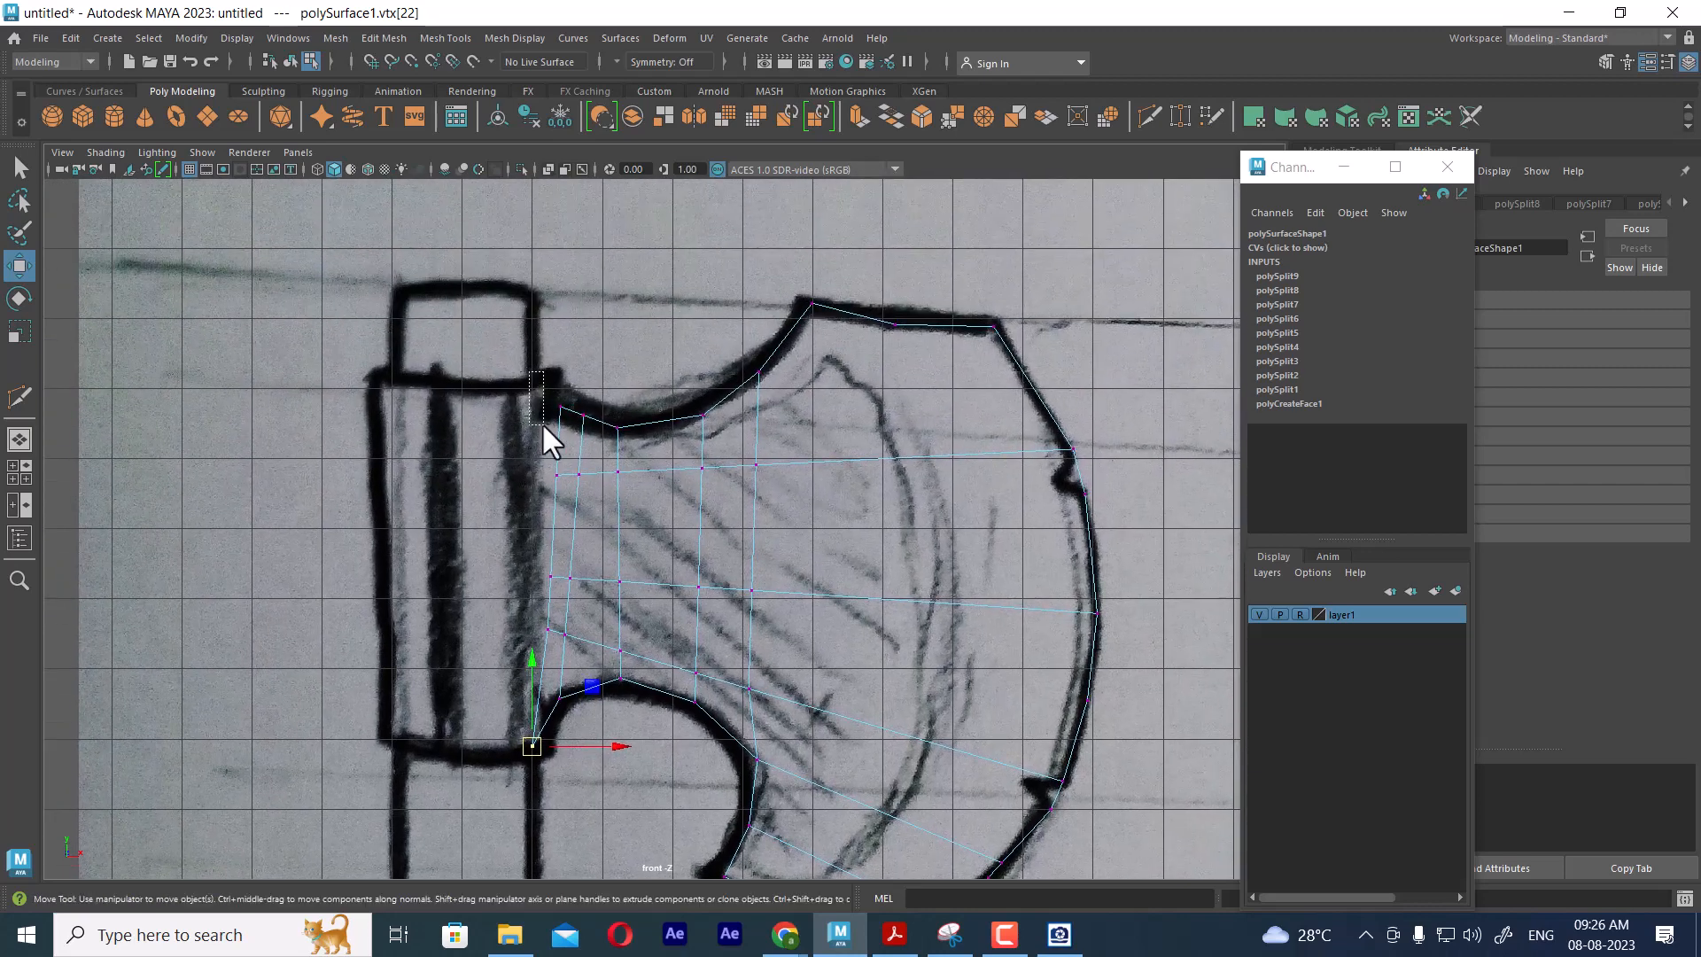
{"action": "left_click_drag", "start_coordinate": [543, 425], "coordinate": [543, 427]}
{"action": "left_click_drag", "start_coordinate": [543, 383], "coordinate": [568, 434]}
{"action": "left_click_drag", "start_coordinate": [488, 371], "coordinate": [499, 399]}
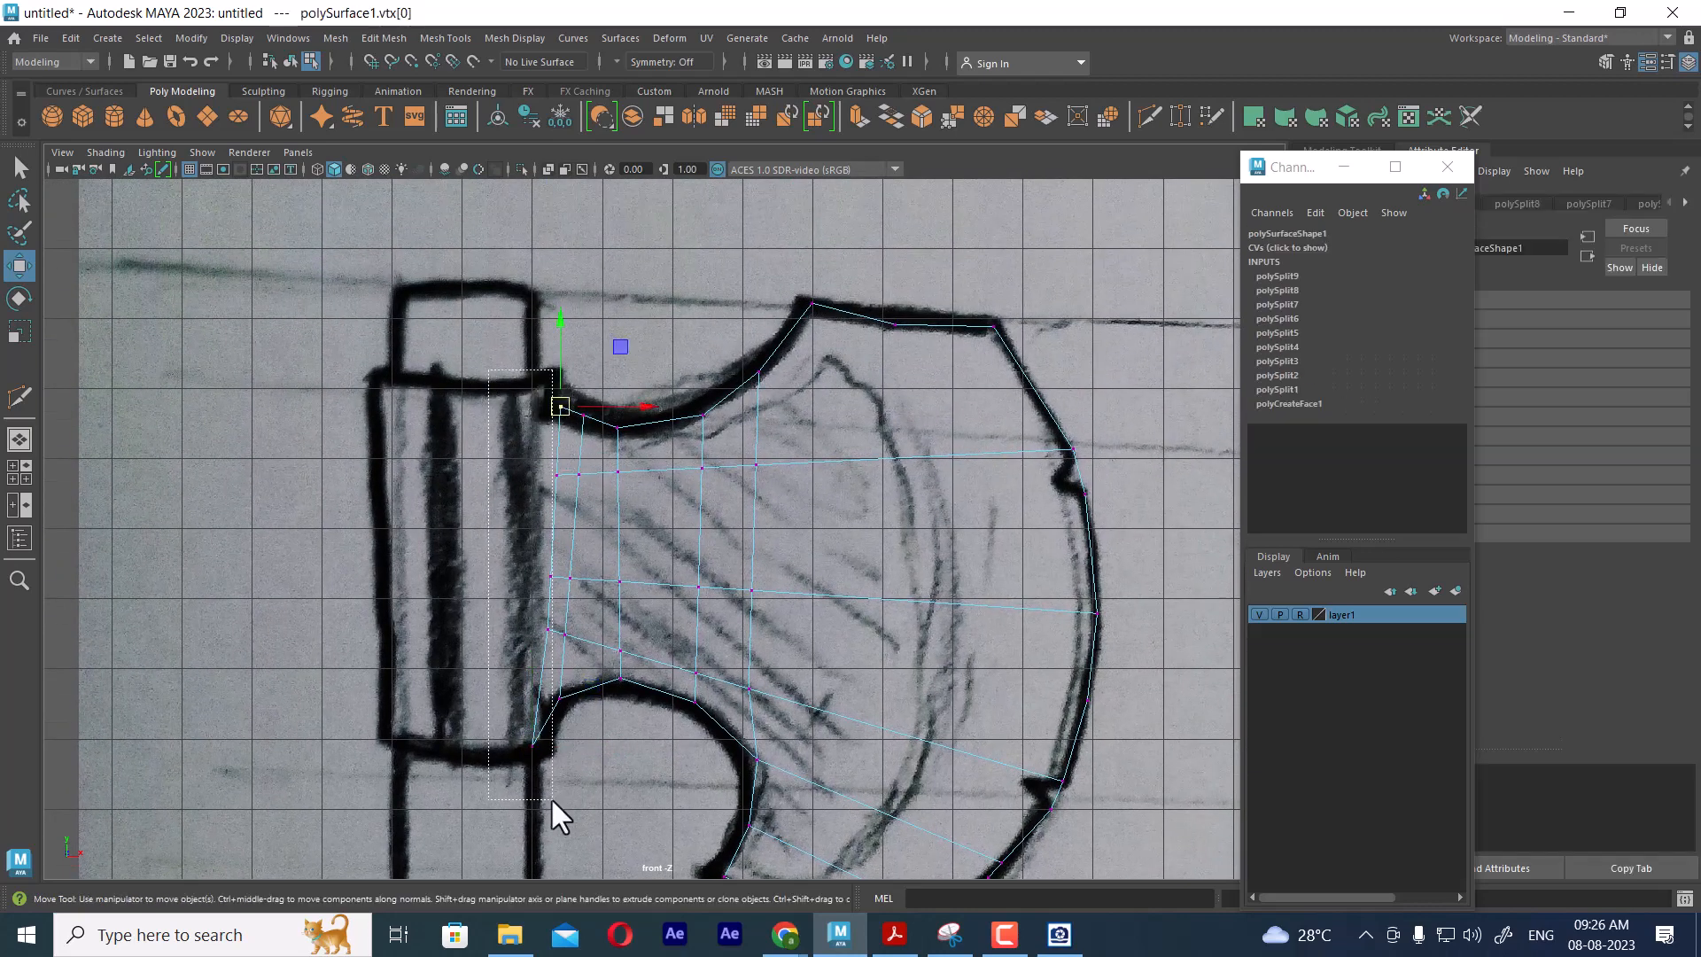
{"action": "left_click_drag", "start_coordinate": [550, 796], "coordinate": [562, 799]}
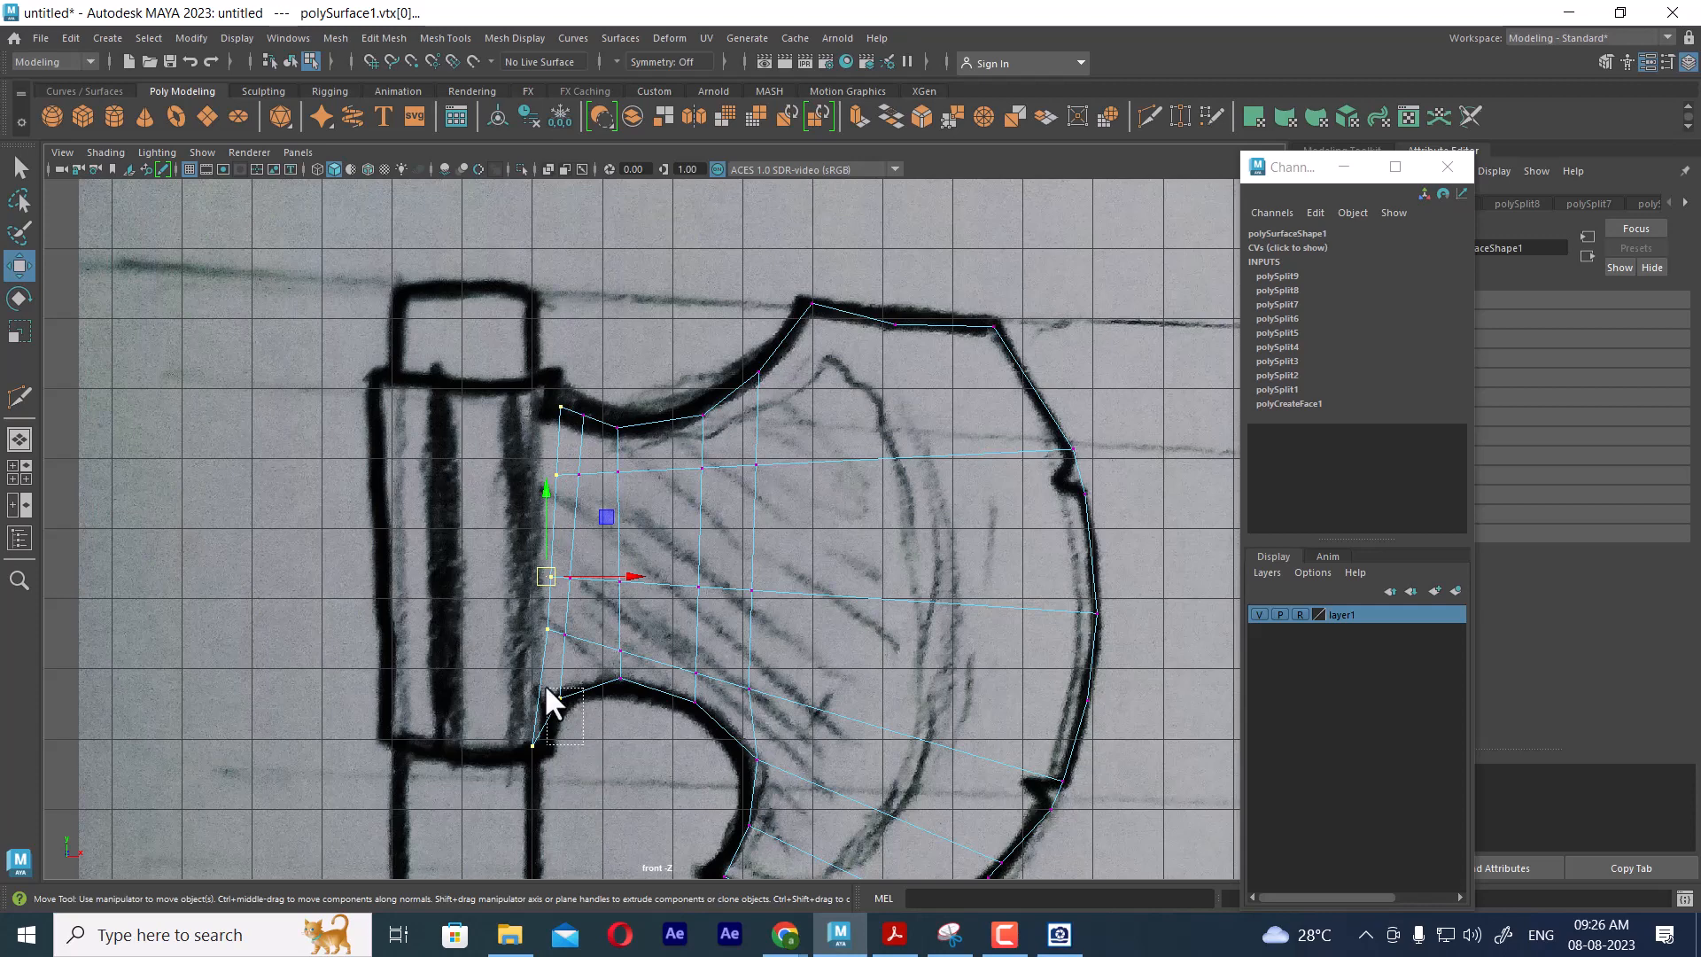
{"action": "left_click_drag", "start_coordinate": [544, 683], "coordinate": [544, 688]}
{"action": "key", "text": "r"}
{"action": "left_click_drag", "start_coordinate": [626, 576], "coordinate": [497, 577]}
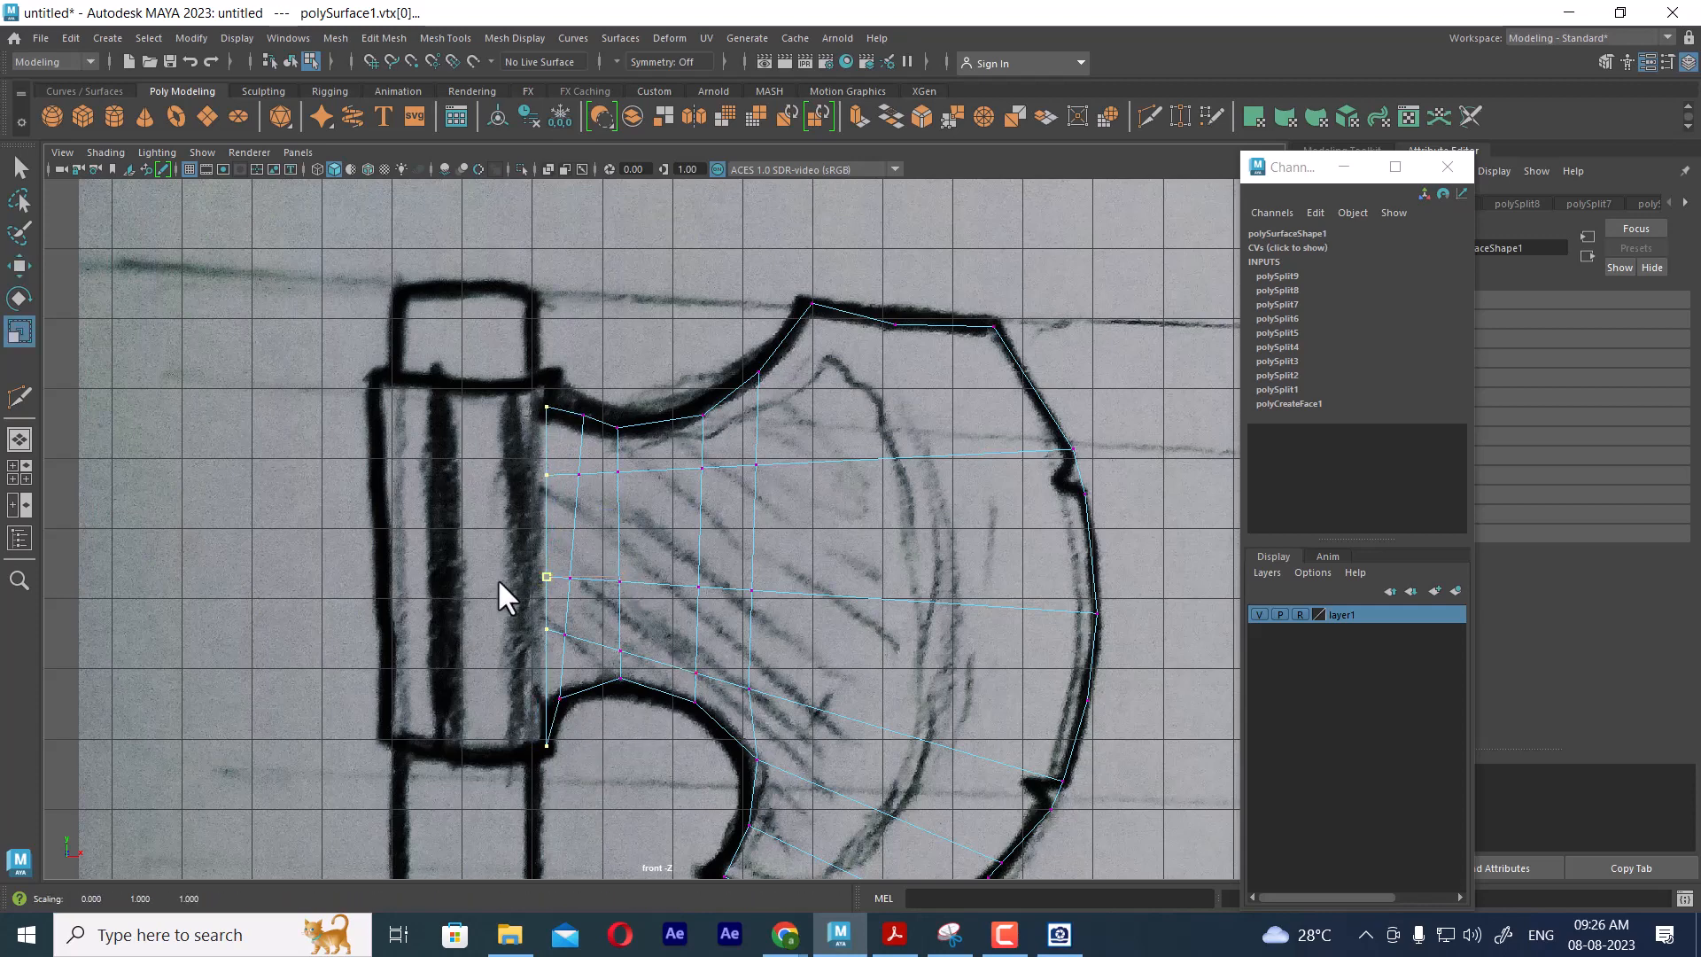
{"action": "key", "text": "w"}
{"action": "left_click_drag", "start_coordinate": [625, 575], "coordinate": [618, 574]}
Multi-Cut an edge line down through the blade from the middle vertex of its upper outline to the lower outline
{"action": "middle_click_drag", "start_coordinate": [893, 507], "coordinate": [863, 262], "text": "alt"}
{"action": "scroll", "coordinate": [849, 455], "scroll_direction": "down", "scroll_amount": 2}
{"action": "middle_click_drag", "start_coordinate": [842, 400], "coordinate": [813, 572], "text": "alt"}
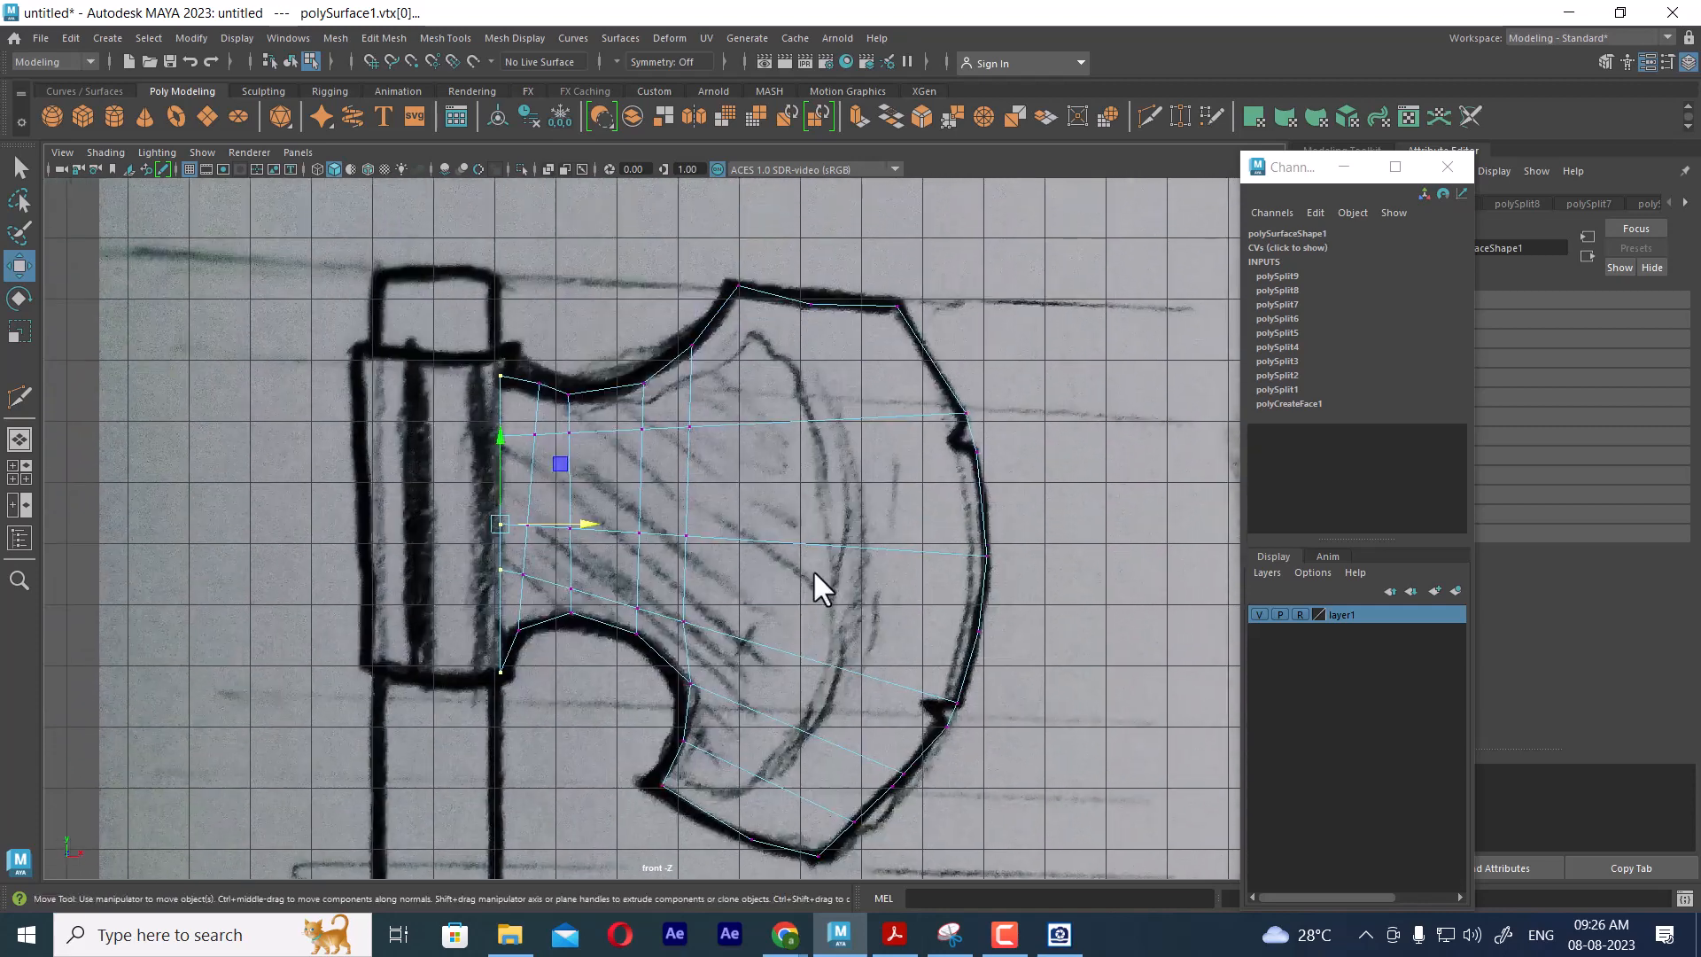
{"action": "right_click_drag", "start_coordinate": [813, 572], "coordinate": [1178, 724]}
{"action": "left_click", "coordinate": [815, 418]}
{"action": "right_click_drag", "start_coordinate": [884, 655], "coordinate": [1074, 365]}
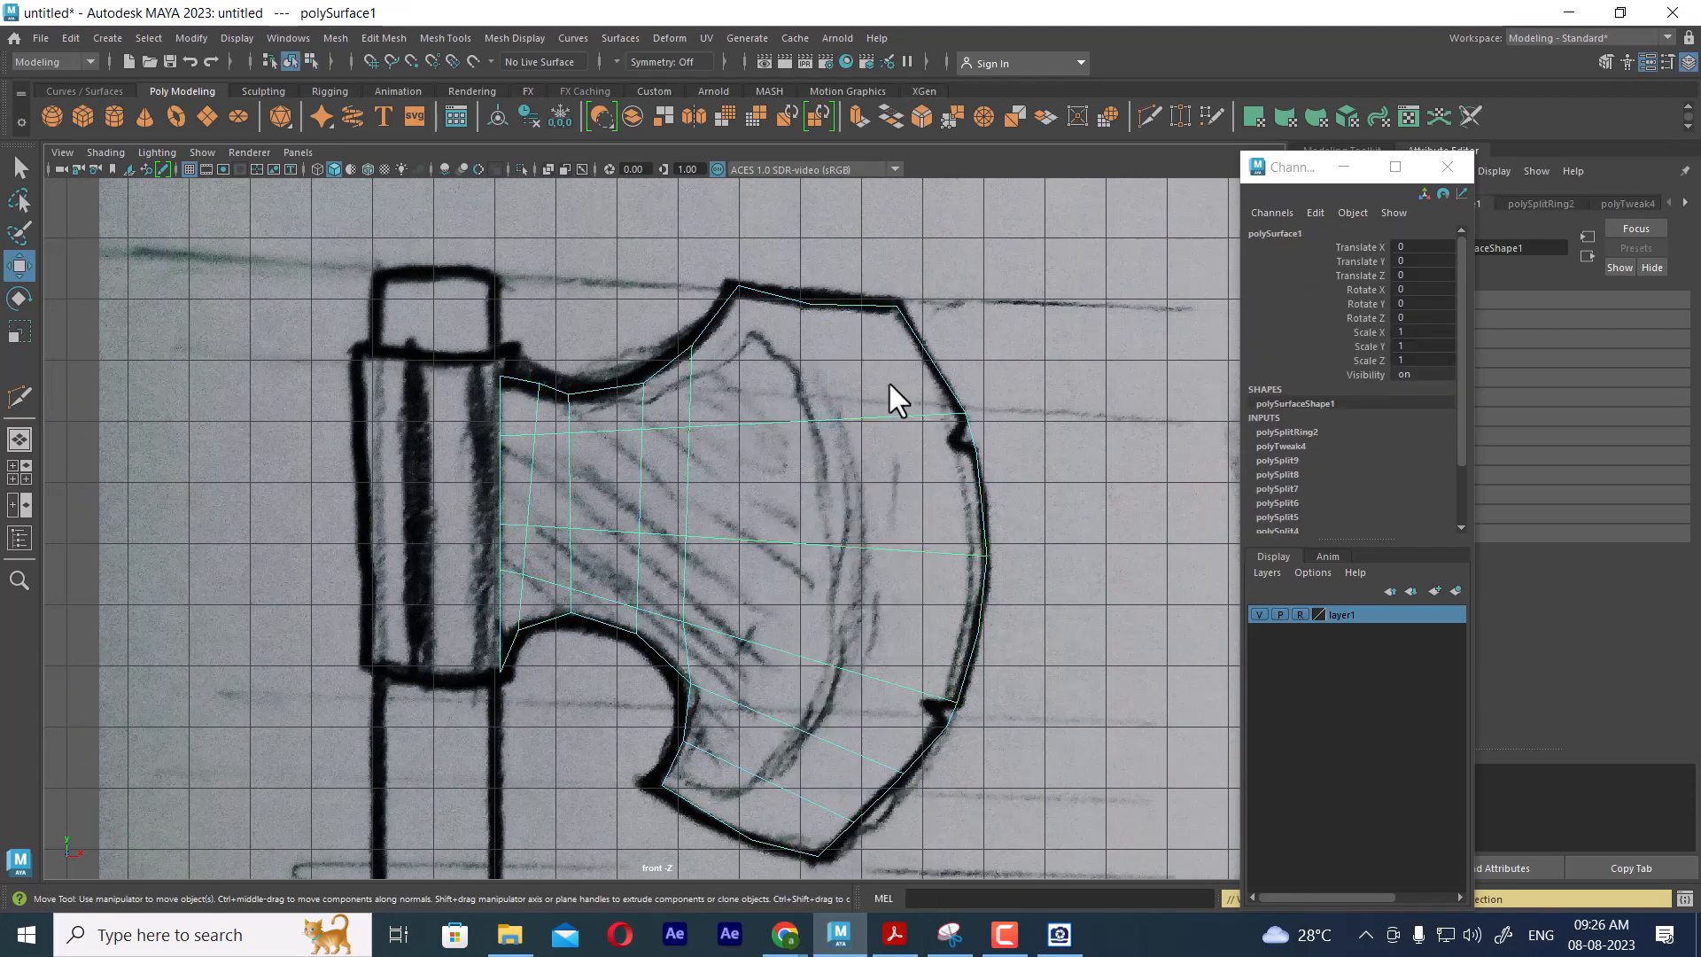
{"action": "right_click_drag", "start_coordinate": [889, 383], "coordinate": [771, 374], "text": "shift"}
{"action": "left_click", "coordinate": [812, 305]}
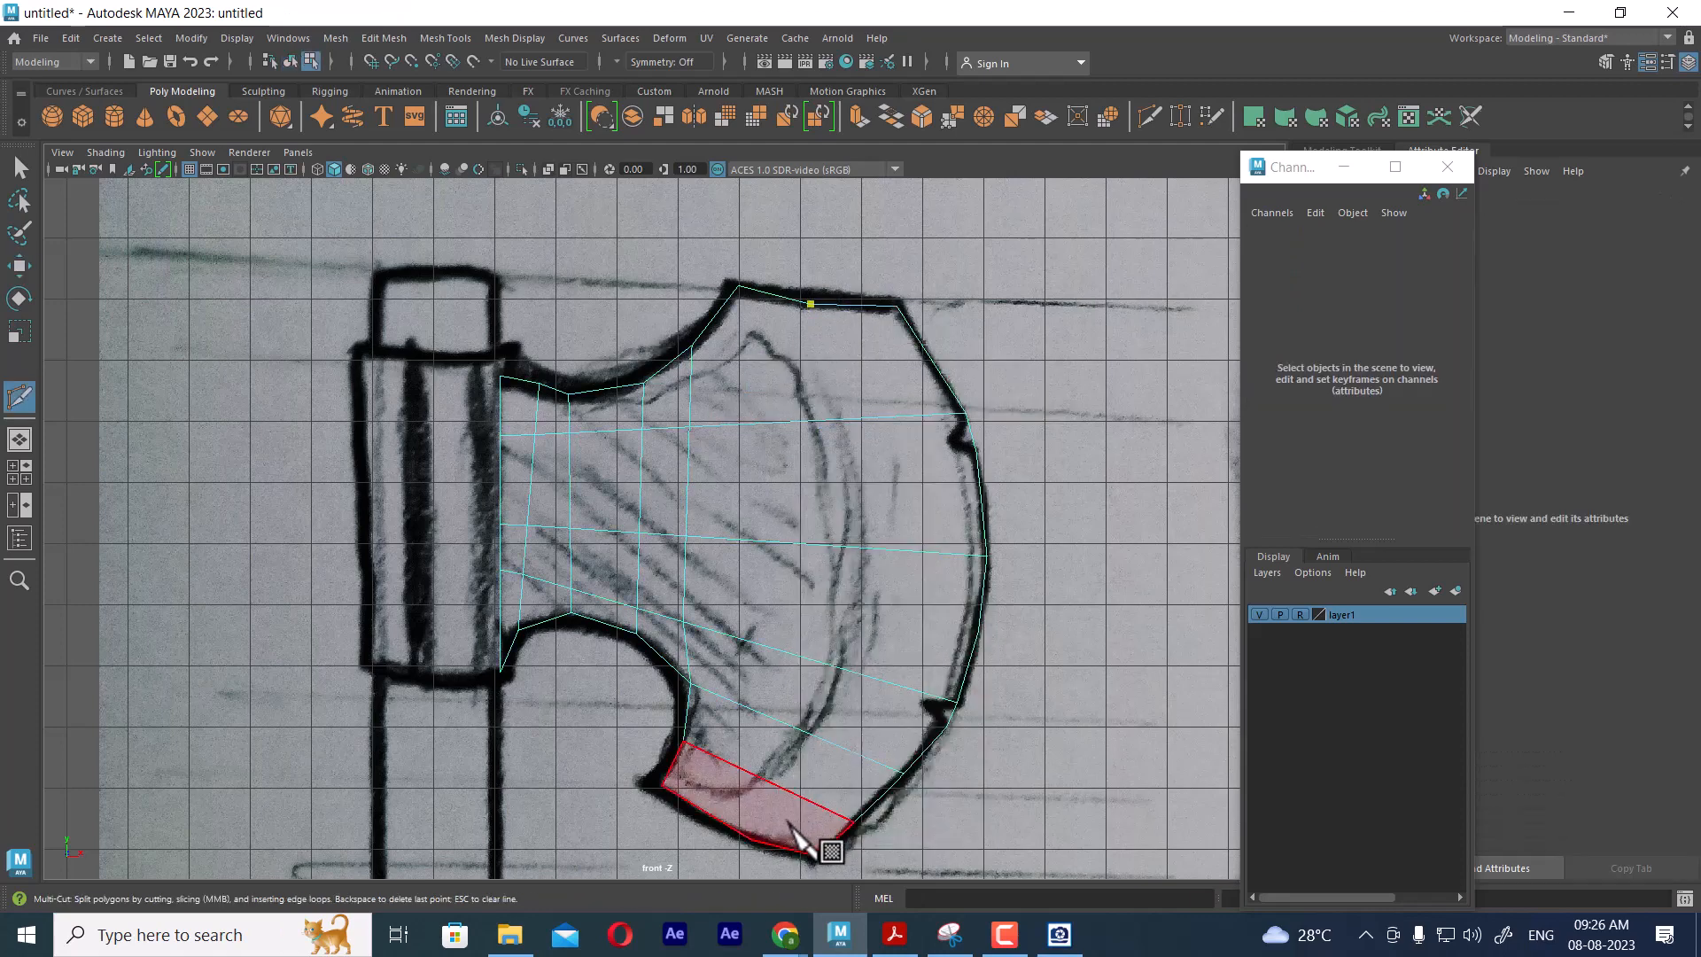
{"action": "key", "text": "Return"}
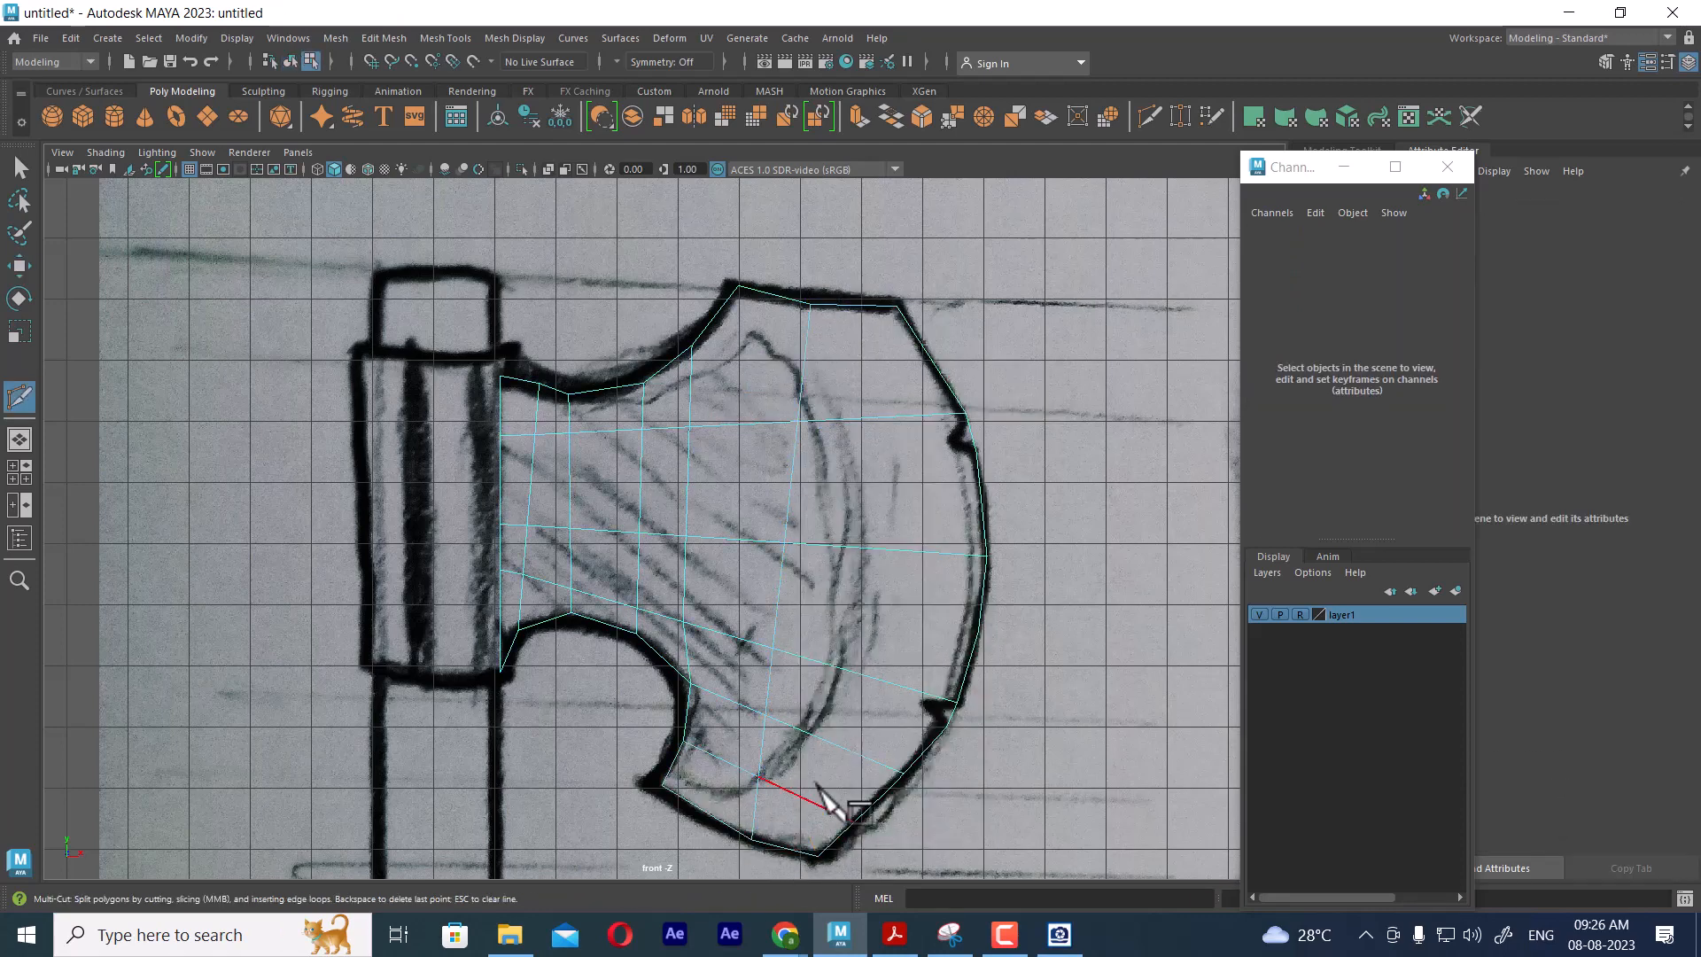
Move the upper three interior vertices of the new blade edge line onto the sketch's inner bevel curve
{"action": "key", "text": "w"}
{"action": "right_click_drag", "start_coordinate": [900, 404], "coordinate": [762, 415]}
{"action": "scroll", "coordinate": [697, 428], "scroll_direction": "up", "scroll_amount": 1}
{"action": "scroll", "coordinate": [697, 429], "scroll_direction": "up", "scroll_amount": 1}
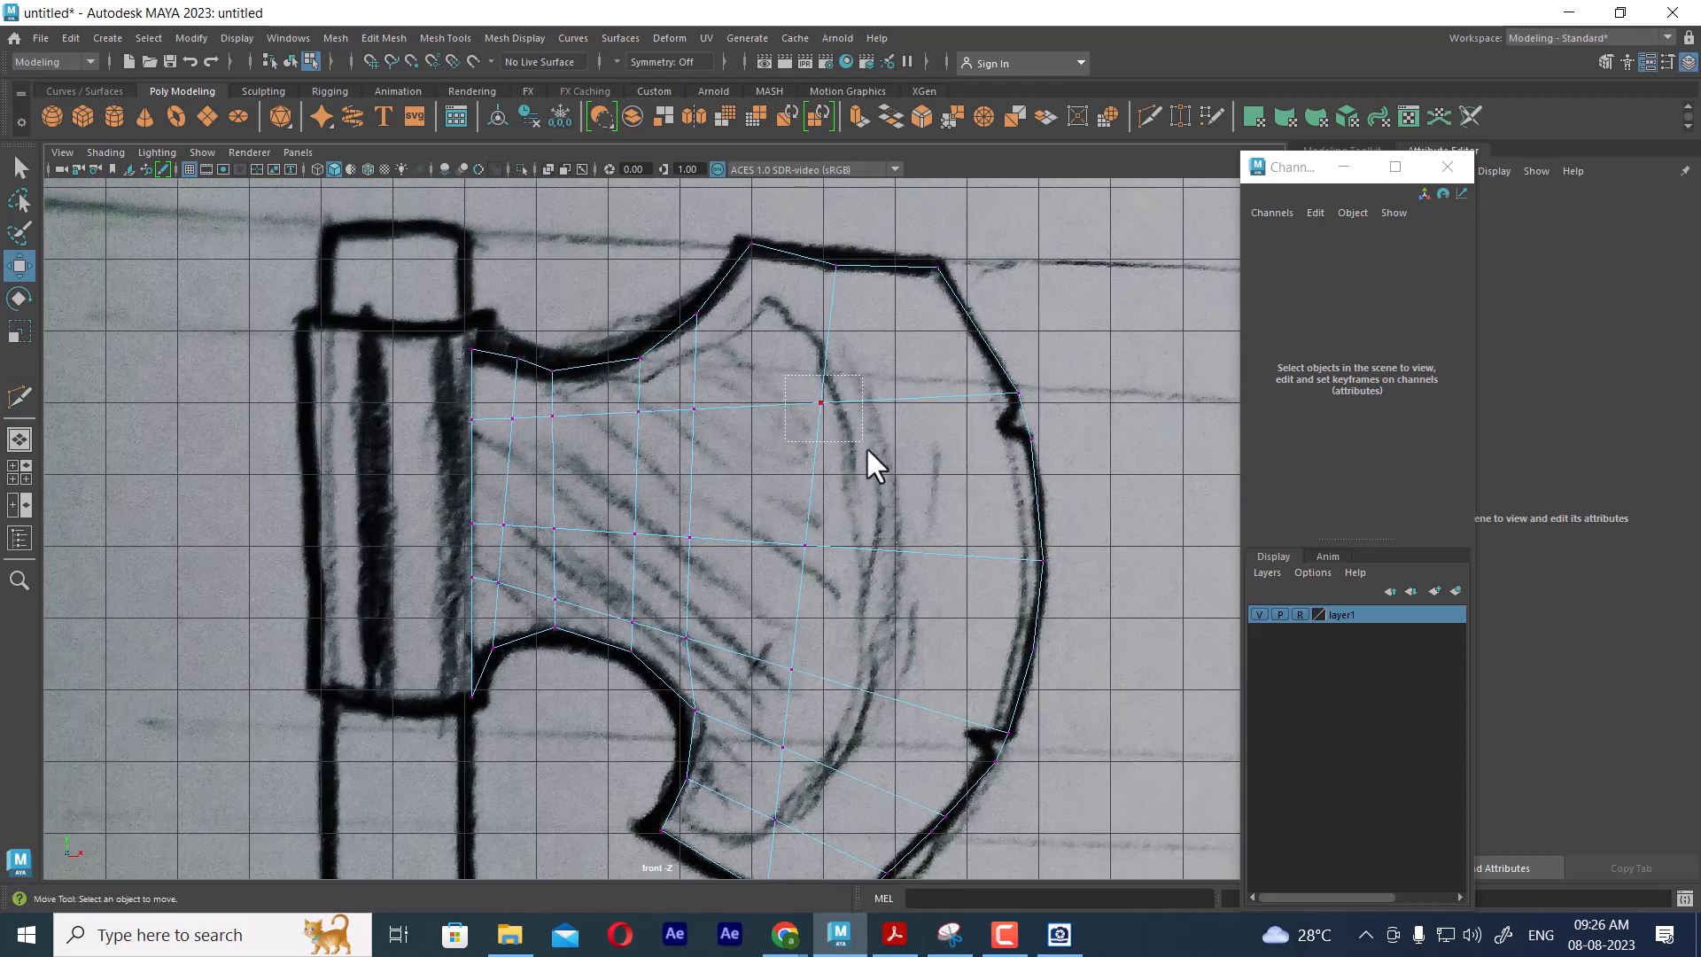
{"action": "left_click", "coordinate": [815, 411]}
{"action": "left_click_drag", "start_coordinate": [815, 411], "coordinate": [861, 420]}
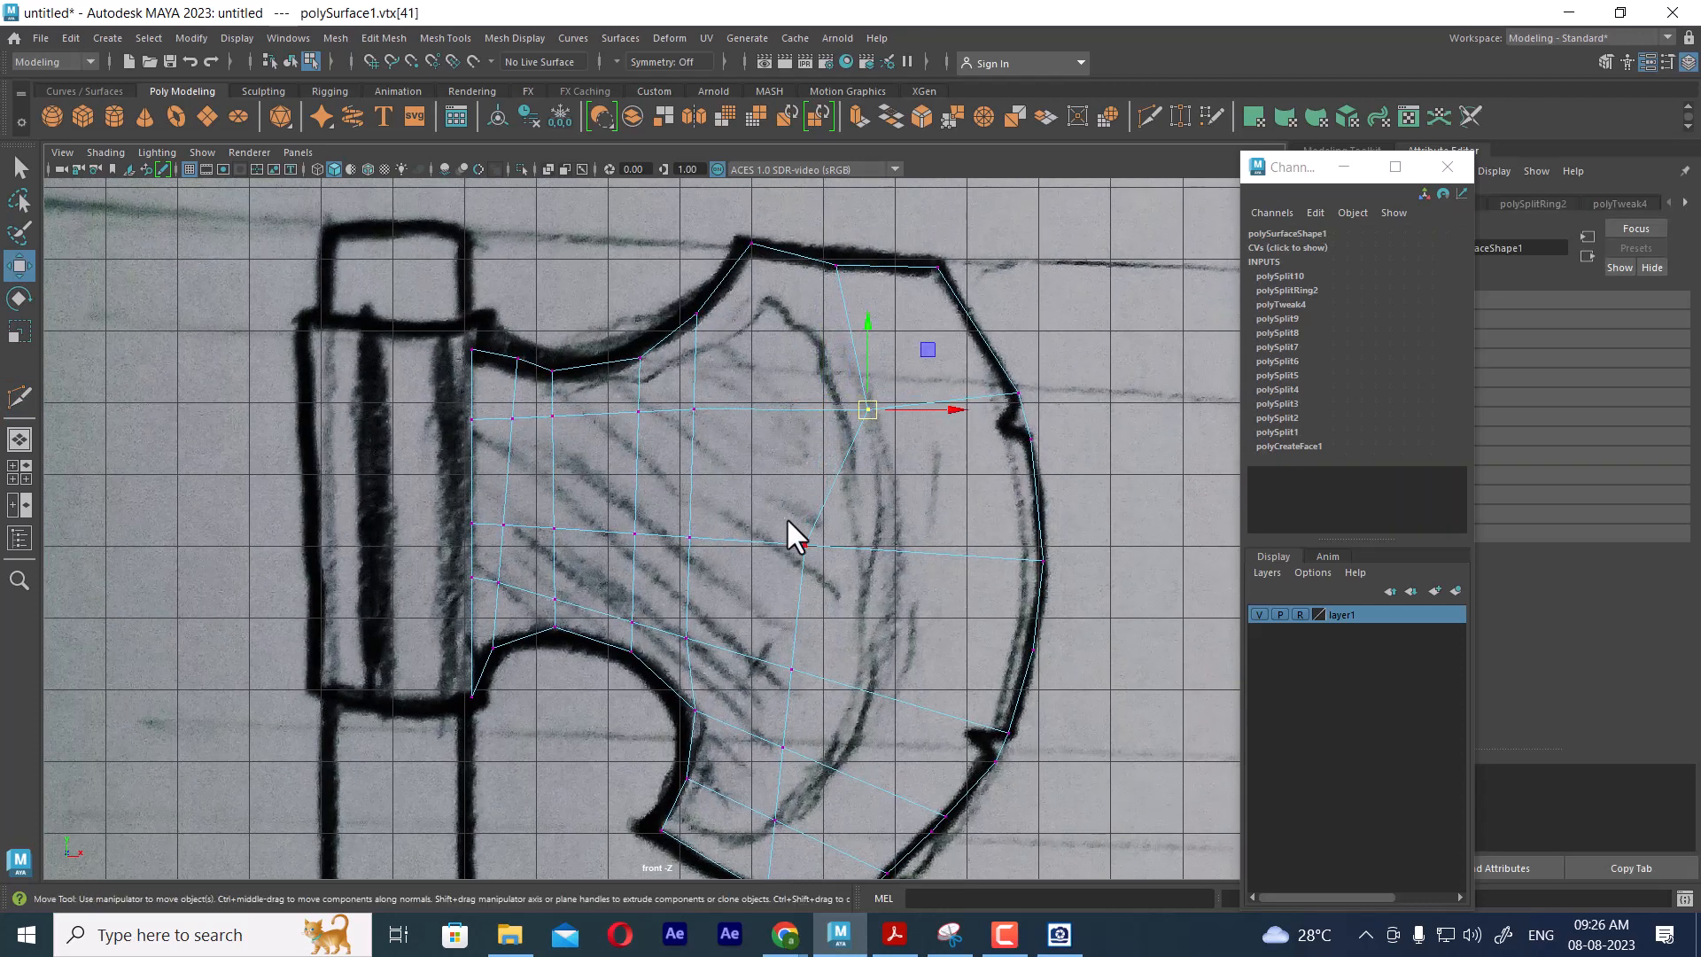
{"action": "left_click", "coordinate": [800, 542]}
{"action": "left_click_drag", "start_coordinate": [870, 509], "coordinate": [787, 586]}
{"action": "left_click_drag", "start_coordinate": [804, 545], "coordinate": [879, 547]}
{"action": "left_click", "coordinate": [790, 669]}
{"action": "left_click_drag", "start_coordinate": [791, 669], "coordinate": [869, 680]}
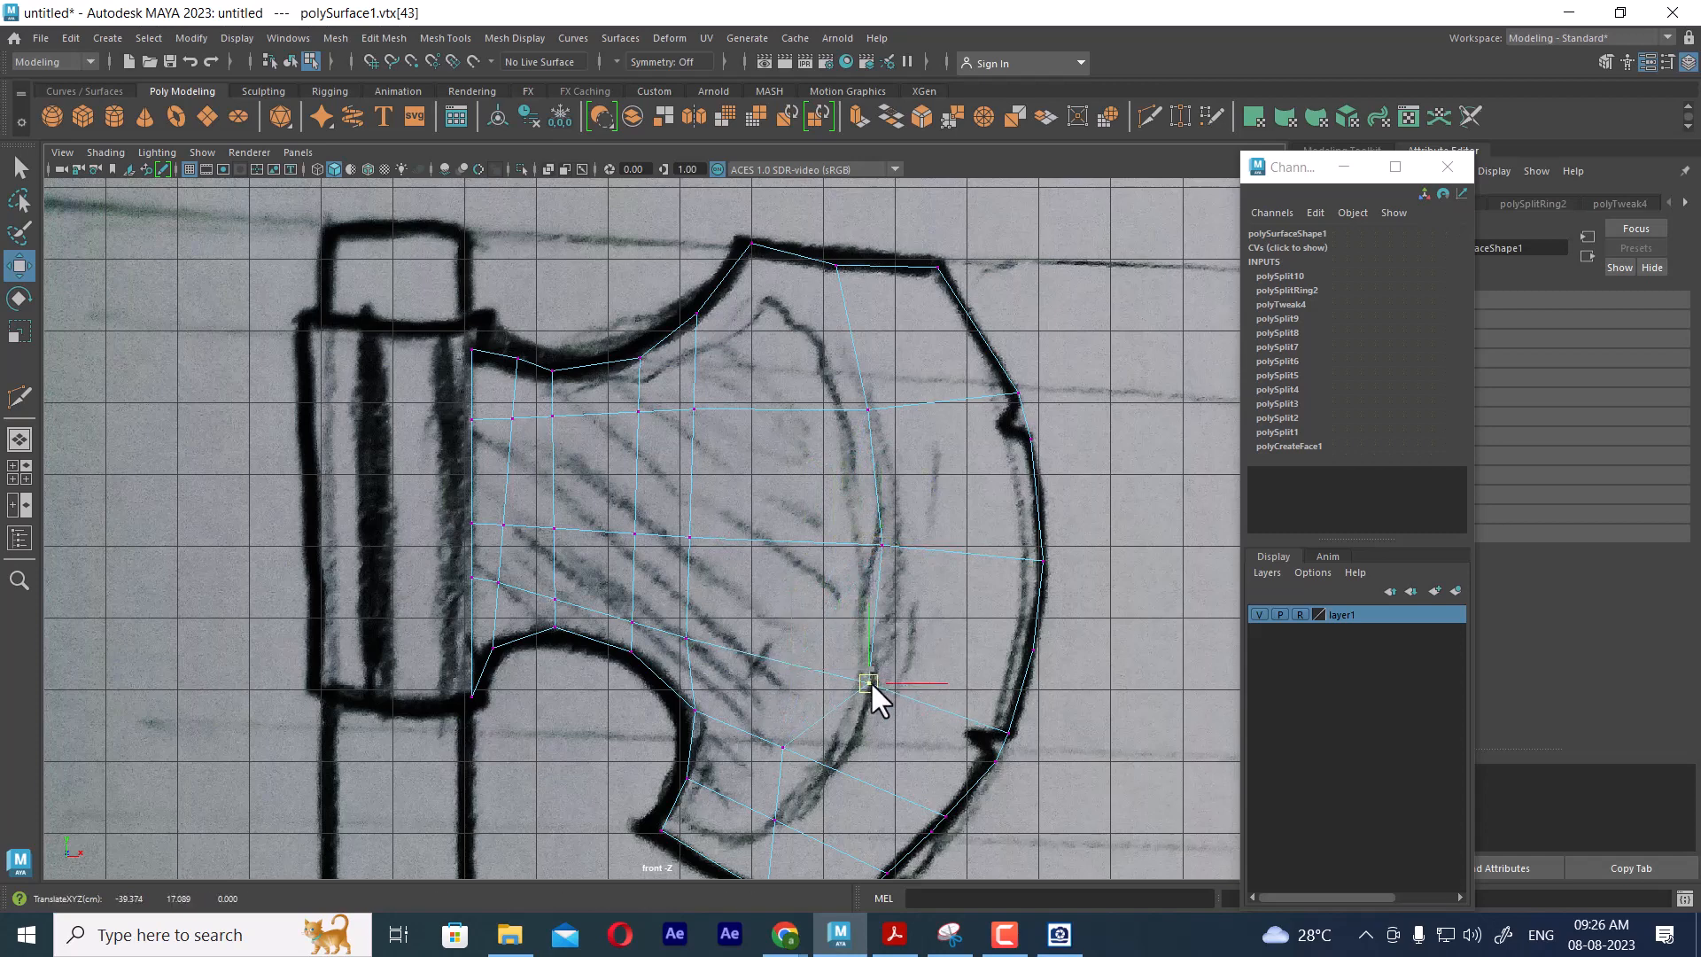
Adjust the lower vertices of the blade edge line along the inner bevel curve and its end vertex on the lower outline
{"action": "middle_click_drag", "start_coordinate": [877, 690], "coordinate": [937, 483], "text": "alt"}
{"action": "scroll", "coordinate": [904, 523], "scroll_direction": "up", "scroll_amount": 1}
{"action": "left_click_drag", "start_coordinate": [903, 567], "coordinate": [905, 568]}
{"action": "left_click_drag", "start_coordinate": [856, 531], "coordinate": [916, 559]}
{"action": "left_click_drag", "start_coordinate": [830, 609], "coordinate": [870, 628]}
{"action": "left_click_drag", "start_coordinate": [821, 740], "coordinate": [863, 685]}
{"action": "left_click_drag", "start_coordinate": [846, 708], "coordinate": [813, 694]}
{"action": "scroll", "coordinate": [880, 528], "scroll_direction": "down", "scroll_amount": 4}
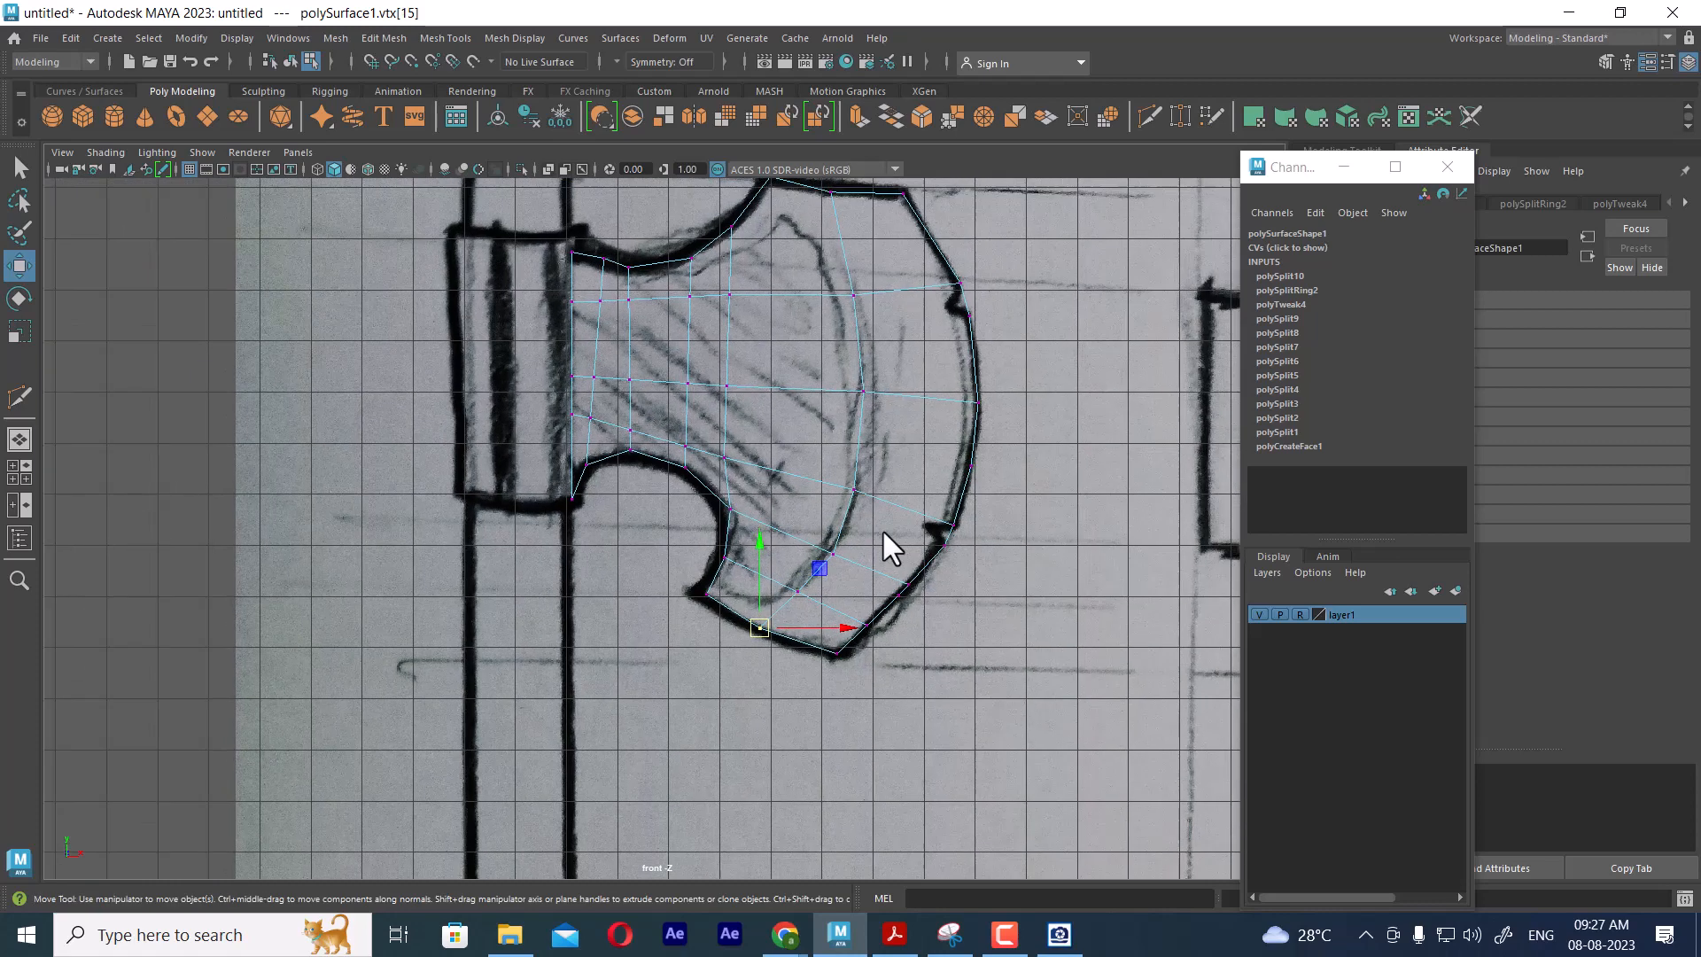
Return the polygon to object mode, hide the reference sketch layer, and view the subdivided axe head in perspective
{"action": "middle_click_drag", "start_coordinate": [881, 528], "coordinate": [857, 696], "text": "alt"}
{"action": "scroll", "coordinate": [810, 560], "scroll_direction": "up", "scroll_amount": 1}
{"action": "right_click_drag", "start_coordinate": [786, 407], "coordinate": [872, 380]}
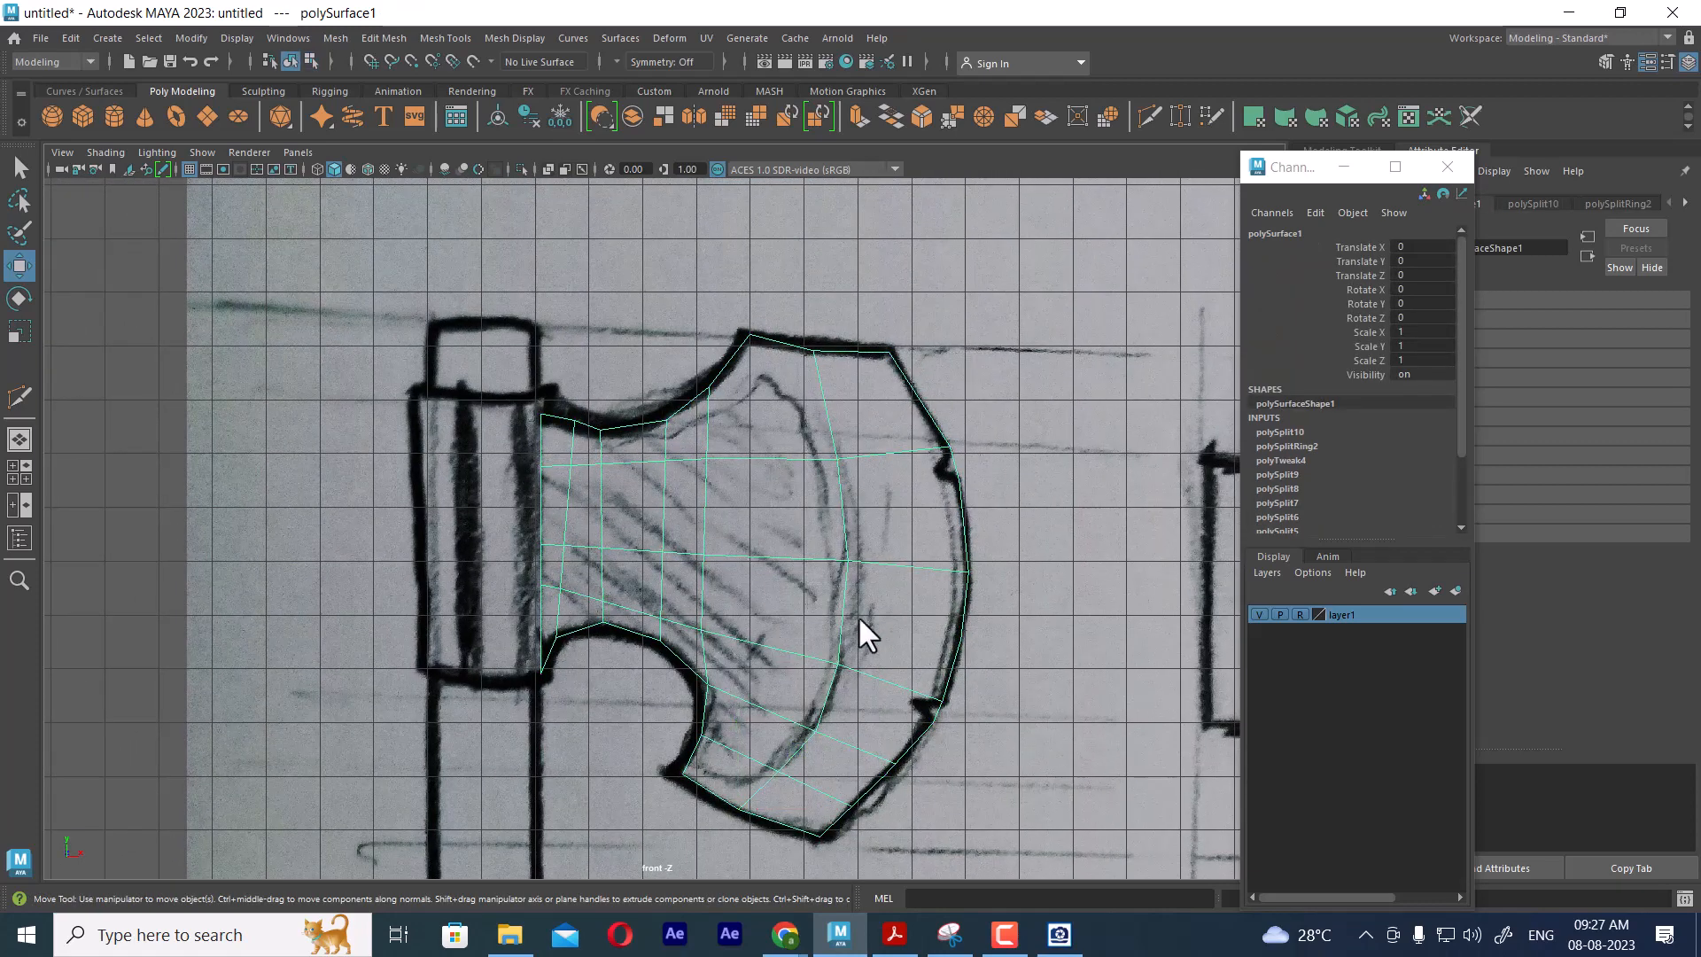
{"action": "key", "text": "space"}
{"action": "left_click", "coordinate": [1259, 614]}
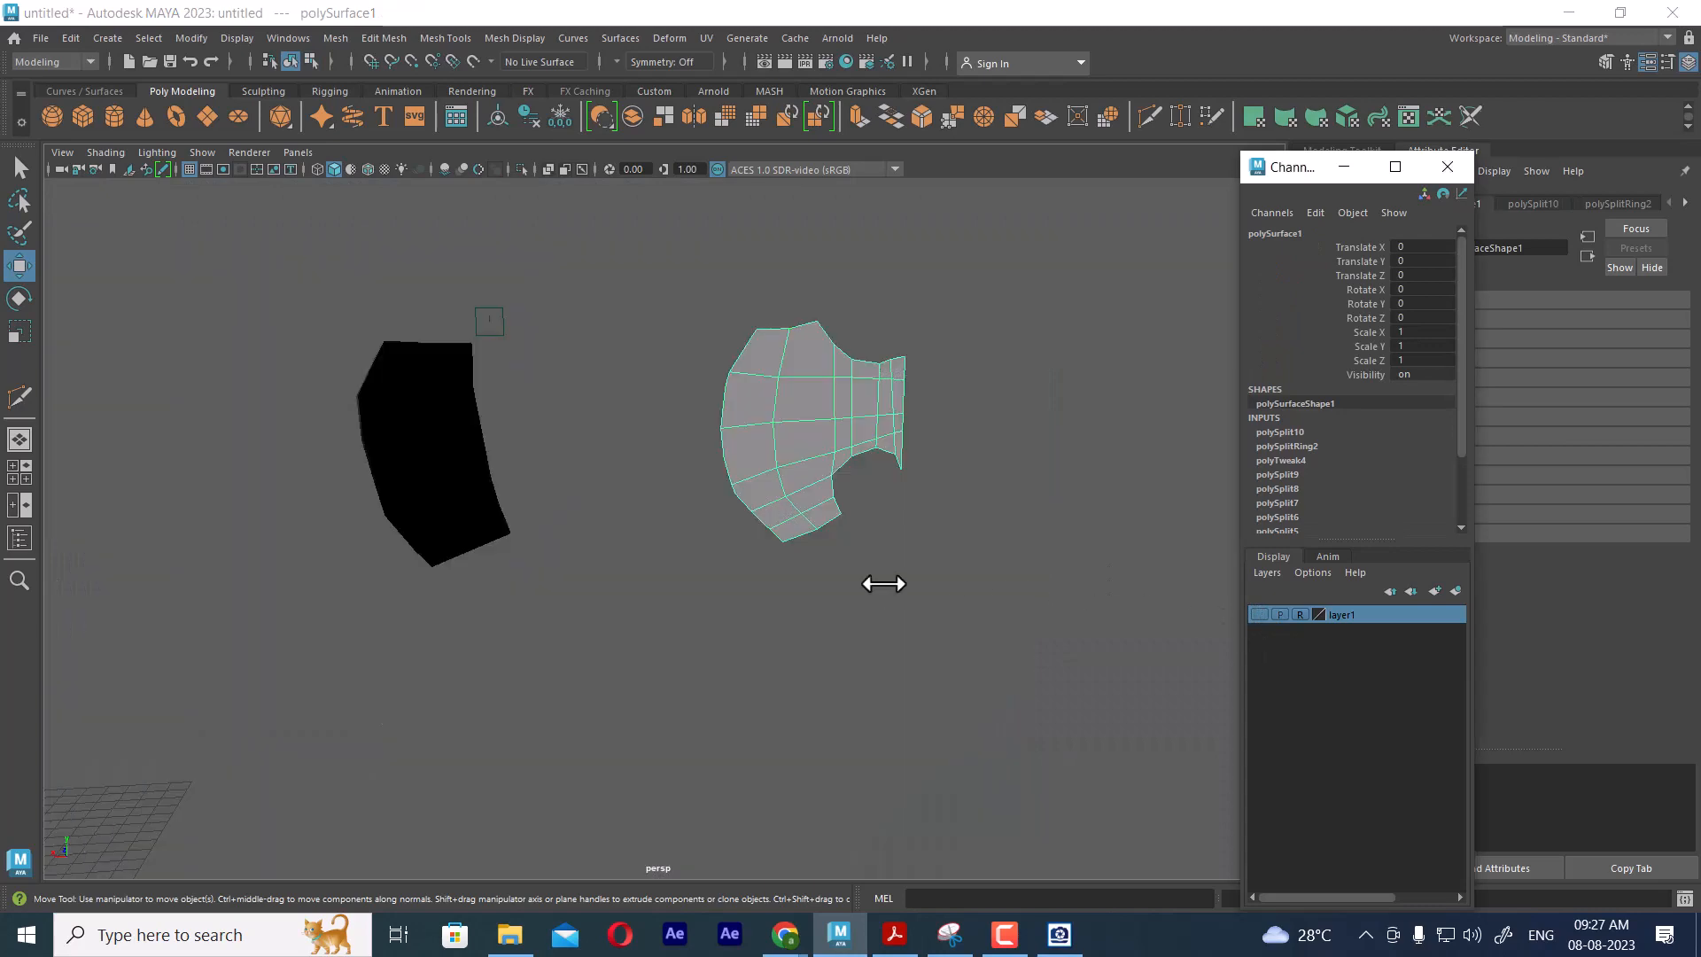
{"action": "left_click_drag", "start_coordinate": [883, 583], "coordinate": [866, 383], "text": "alt"}
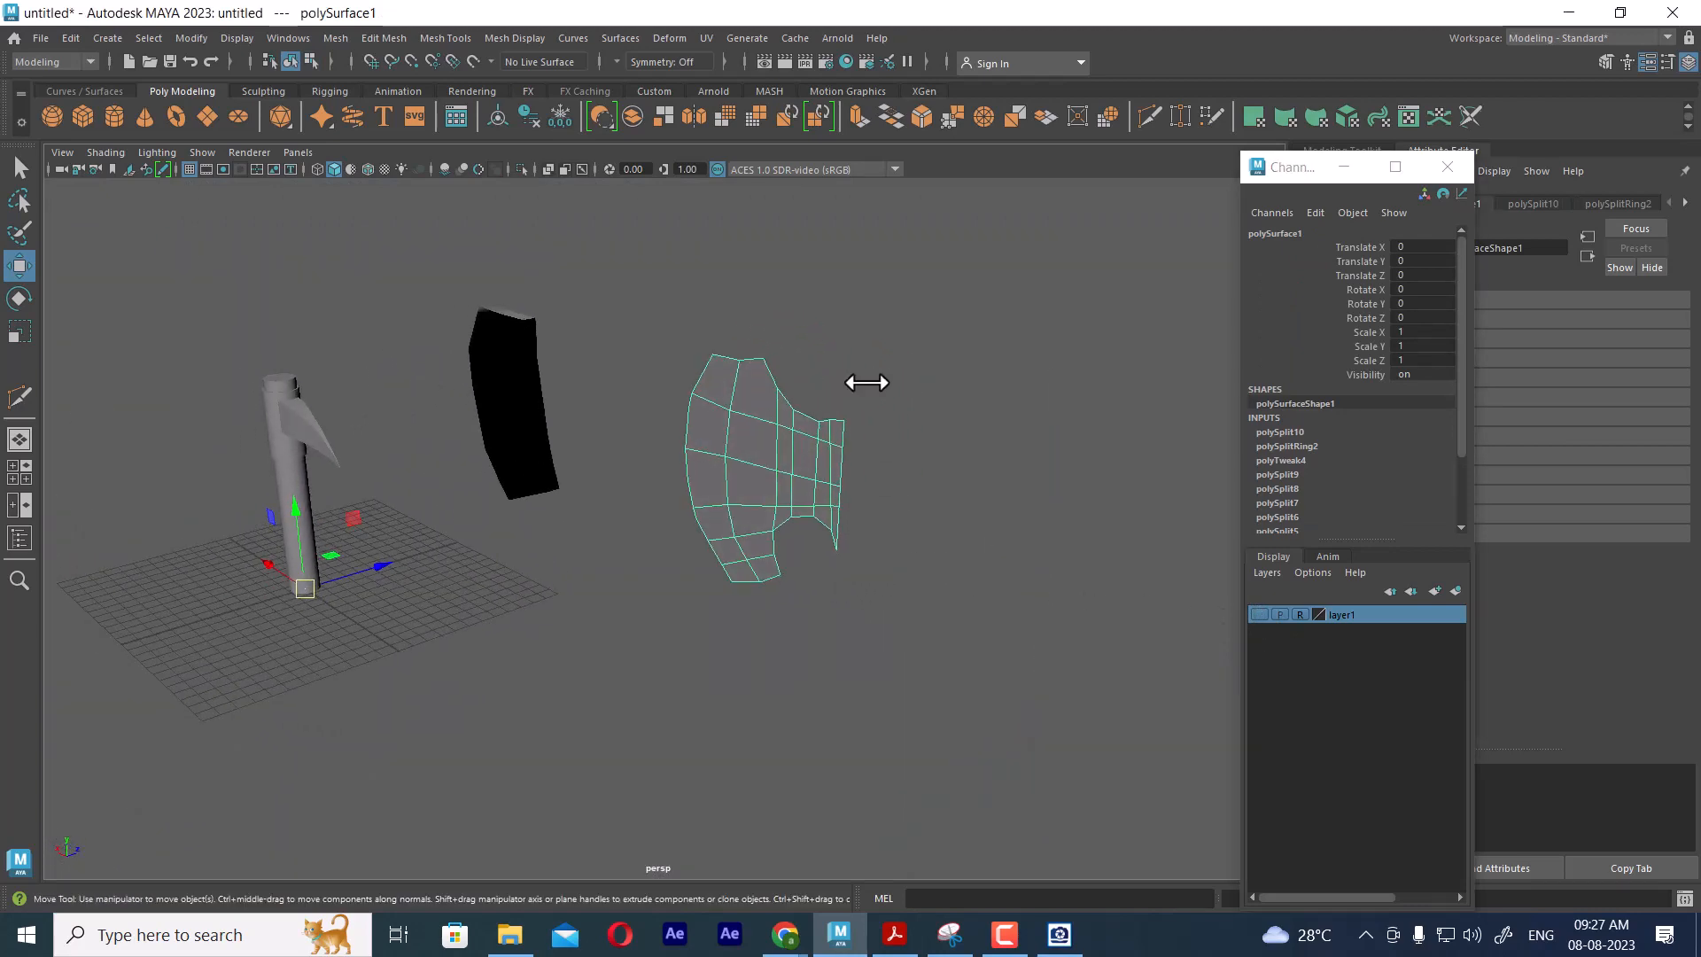
Extrude all faces of the axe head with a Local Translate Z of 1.08
{"action": "right_click_drag", "start_coordinate": [866, 382], "coordinate": [865, 430]}
{"action": "double_click", "coordinate": [783, 467]}
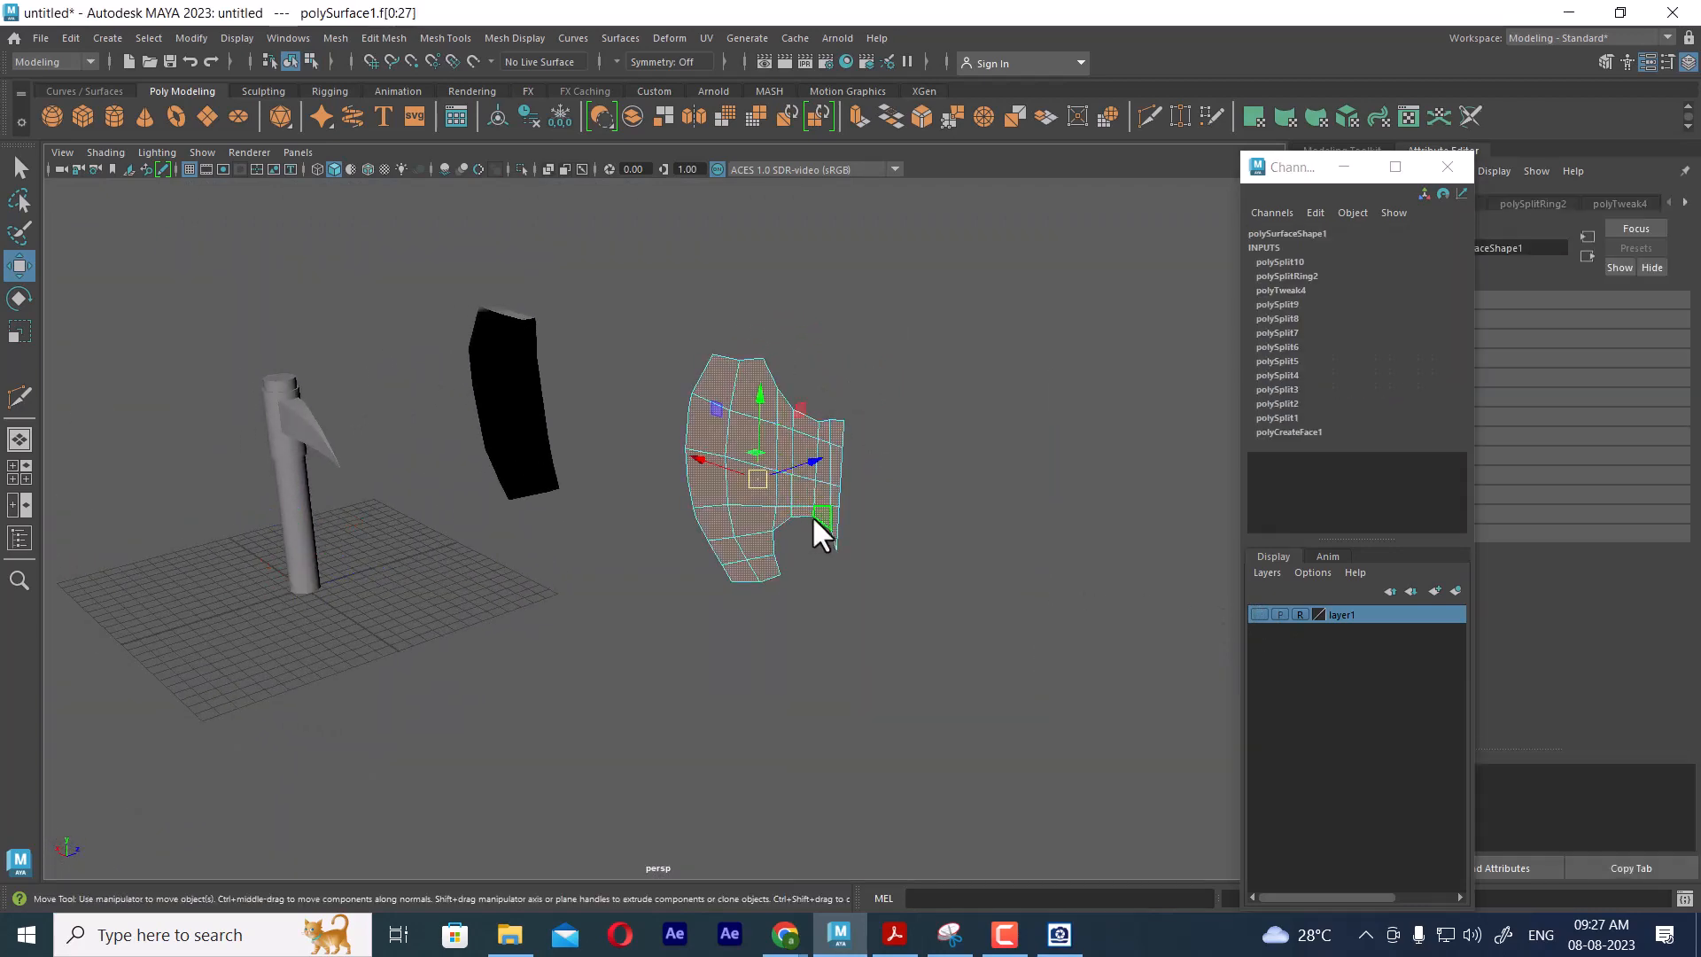
{"action": "right_click_drag", "start_coordinate": [929, 353], "coordinate": [928, 400], "text": "shift"}
{"action": "left_click_drag", "start_coordinate": [928, 400], "coordinate": [801, 664], "text": "alt"}
{"action": "left_click_drag", "start_coordinate": [1019, 564], "coordinate": [1081, 554]}
{"action": "left_click_drag", "start_coordinate": [740, 554], "coordinate": [672, 523], "text": "alt"}
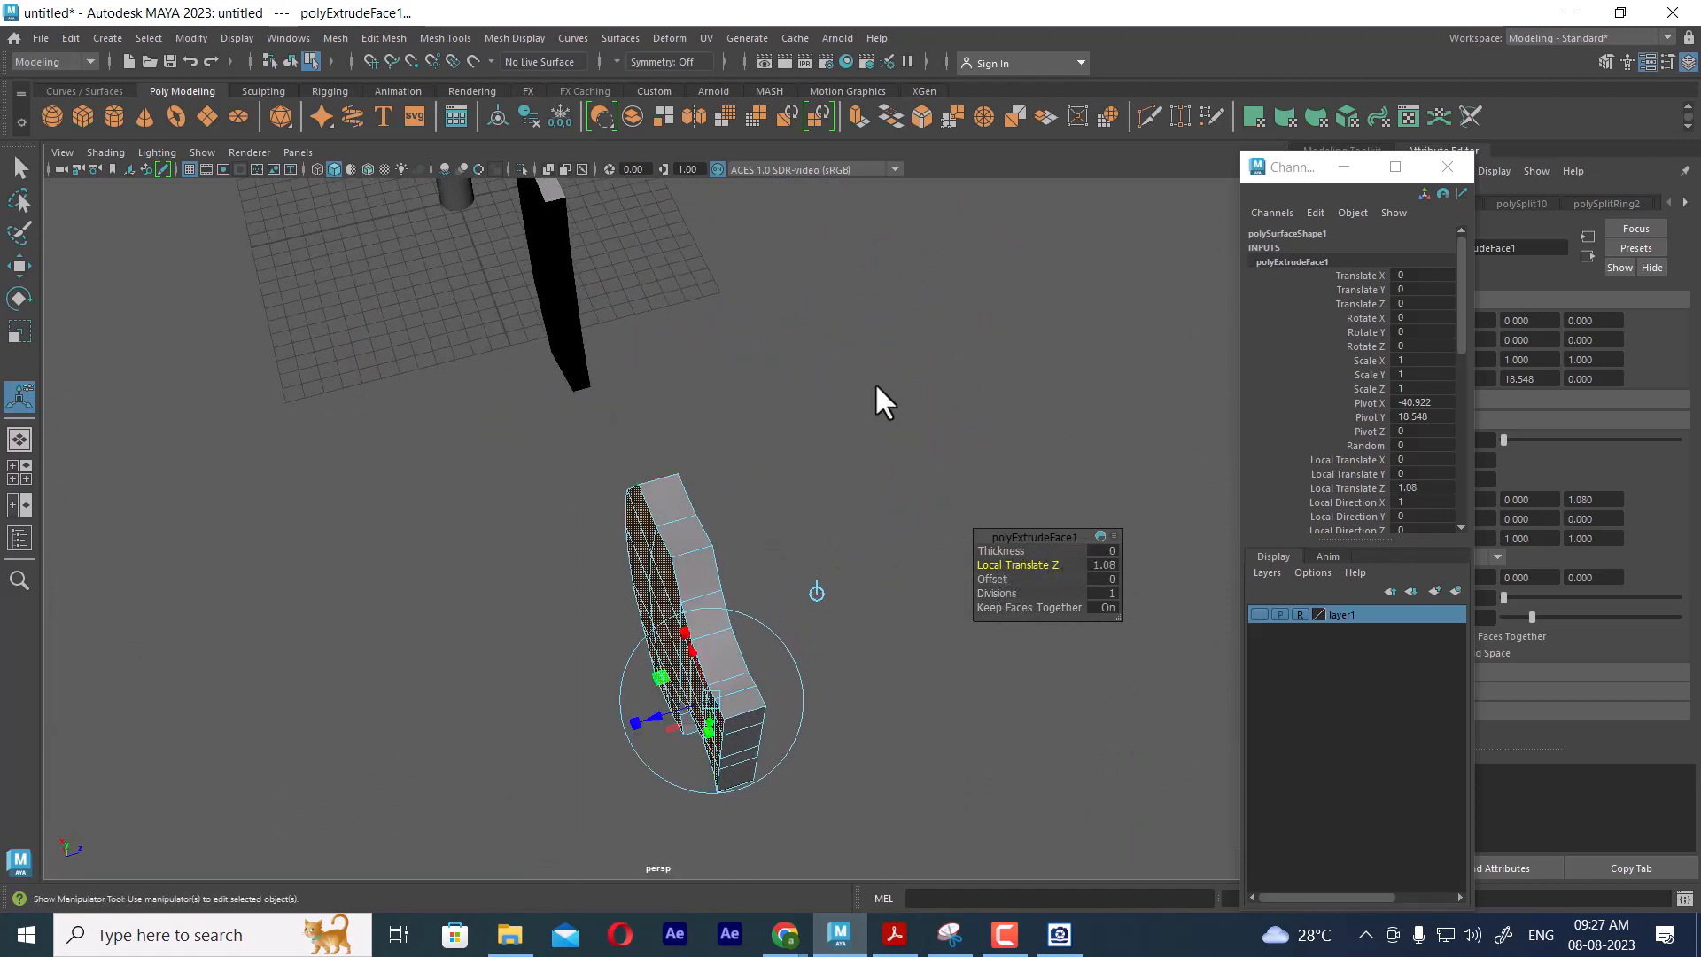
Select the extruded axe head as an object and apply a Lattice deformer to it
{"action": "left_click", "coordinate": [874, 381]}
{"action": "left_click", "coordinate": [684, 530]}
{"action": "right_click_drag", "start_coordinate": [706, 535], "coordinate": [760, 506]}
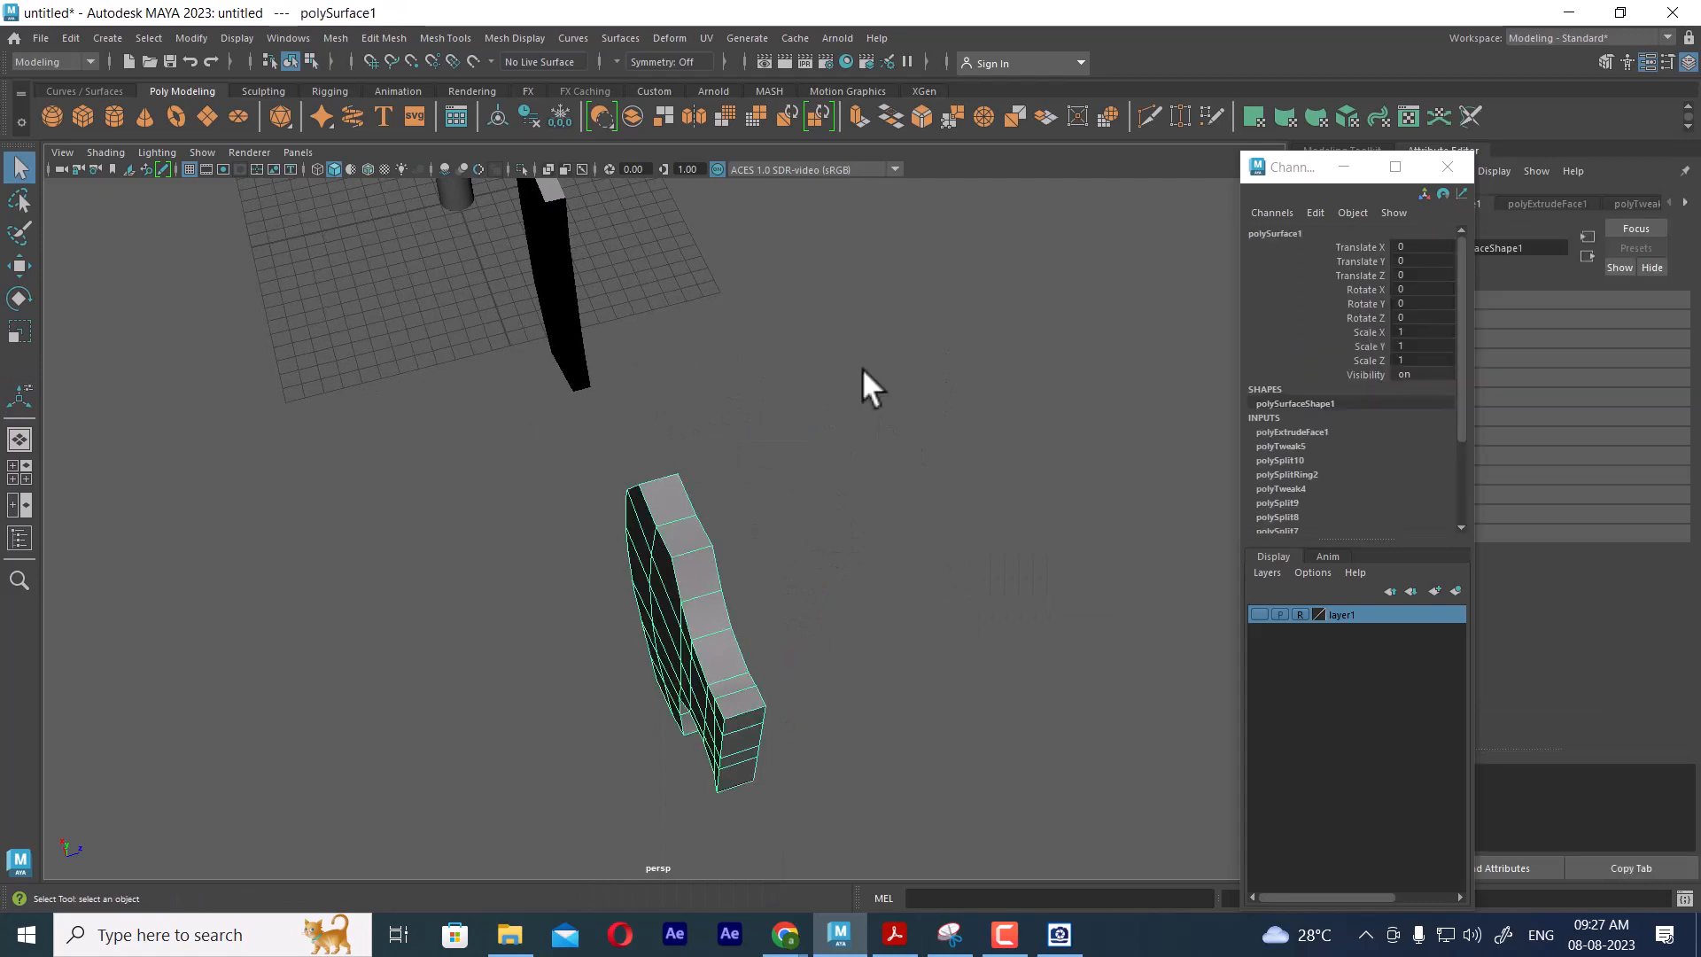
{"action": "left_click", "coordinate": [669, 40]}
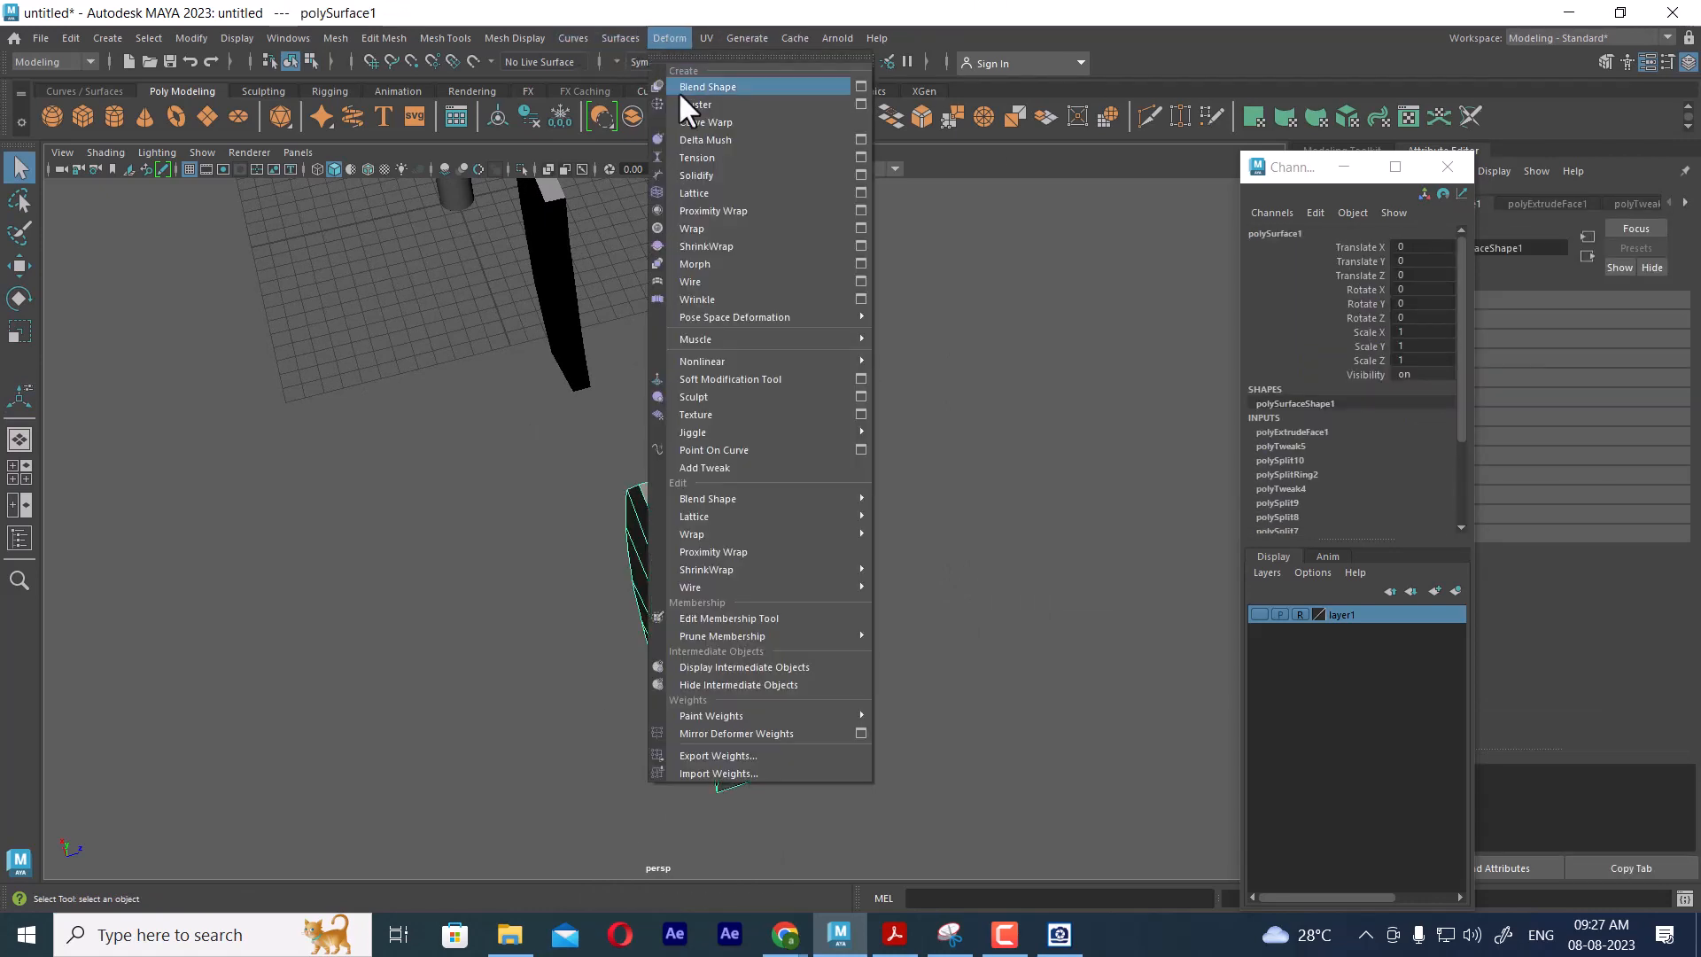
{"action": "left_click", "coordinate": [730, 191]}
Scale the lattice points at the cutting-edge side thinner in depth to taper the blade, and return the lattice to object mode
{"action": "right_click_drag", "start_coordinate": [987, 323], "coordinate": [992, 83]}
{"action": "left_click_drag", "start_coordinate": [930, 496], "coordinate": [795, 452], "text": "alt"}
{"action": "left_click_drag", "start_coordinate": [623, 728], "coordinate": [621, 729]}
{"action": "left_click_drag", "start_coordinate": [655, 691], "coordinate": [842, 680], "text": "alt"}
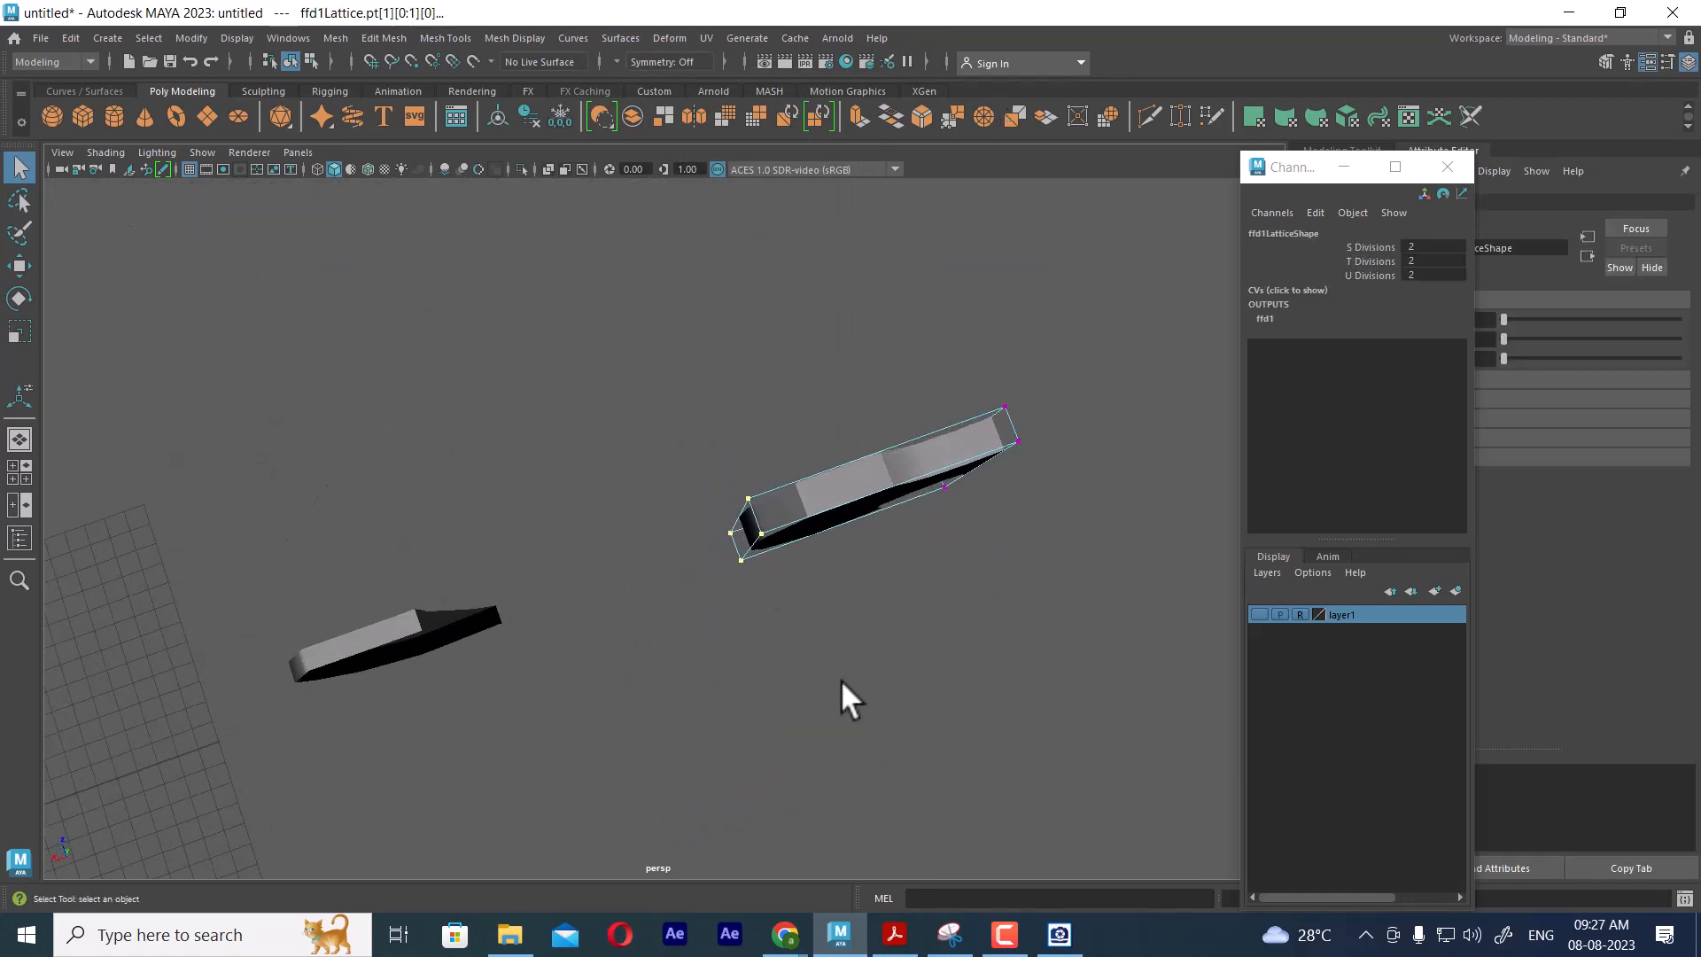
{"action": "key", "text": "r"}
{"action": "left_click_drag", "start_coordinate": [794, 596], "coordinate": [780, 661], "text": "alt"}
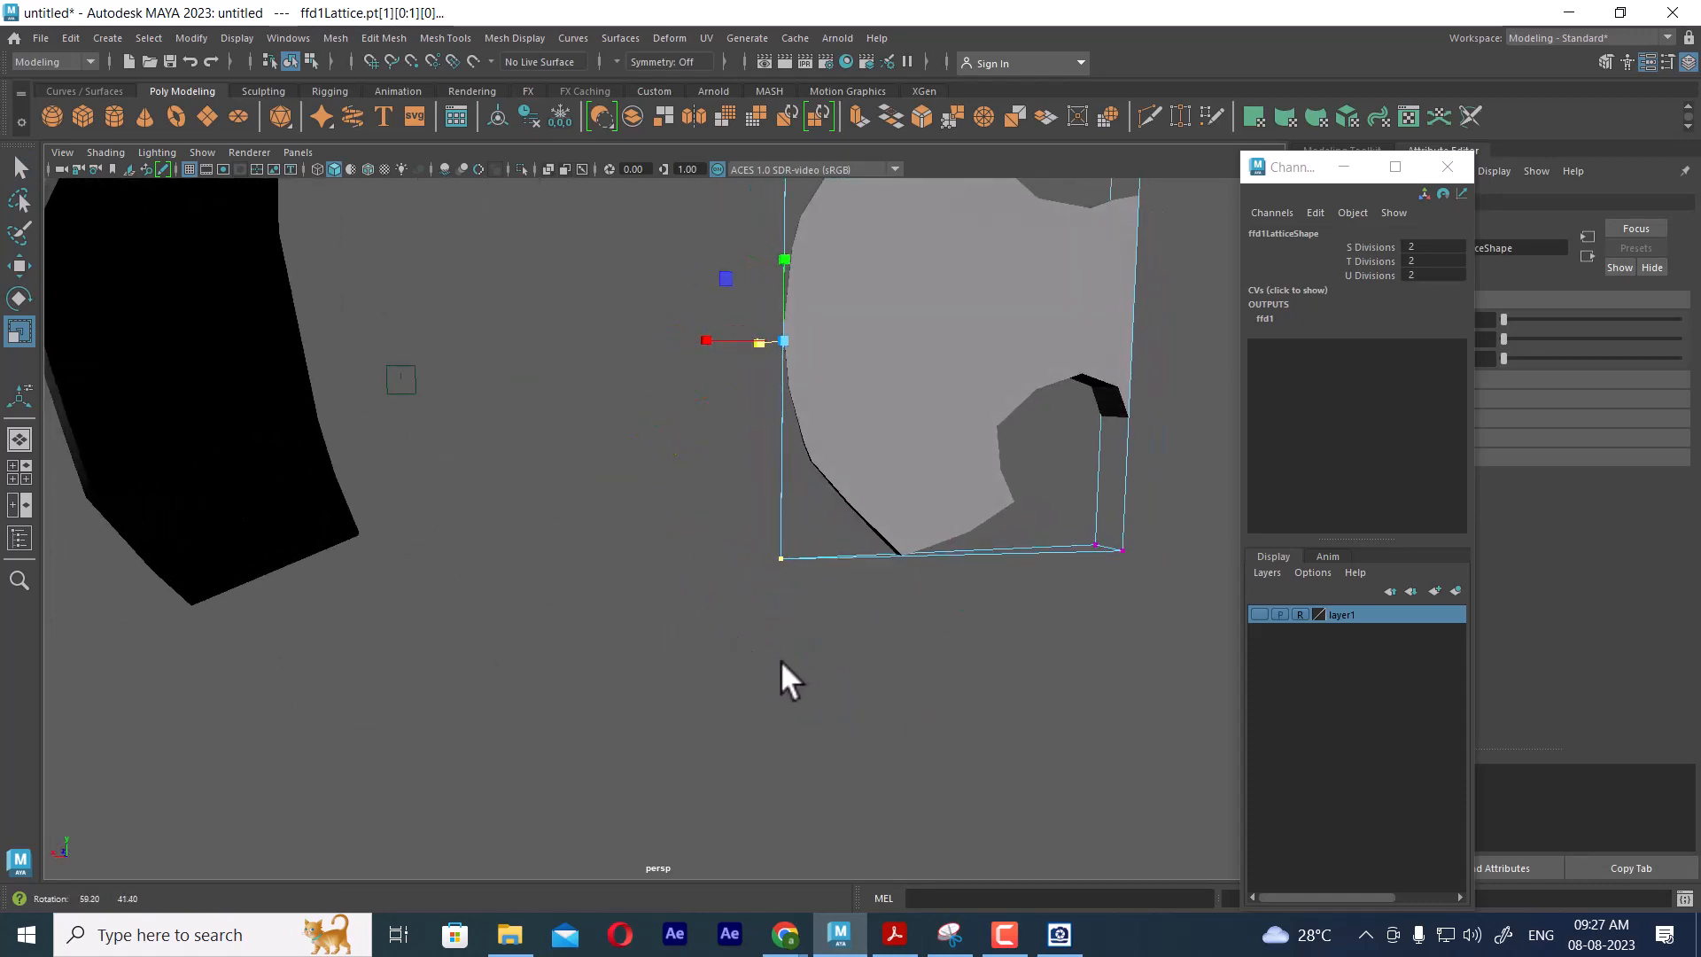
{"action": "right_click_drag", "start_coordinate": [800, 428], "coordinate": [873, 364]}
{"action": "right_click_drag", "start_coordinate": [1003, 614], "coordinate": [836, 493], "text": "alt"}
{"action": "left_click_drag", "start_coordinate": [836, 493], "coordinate": [1016, 675], "text": "alt"}
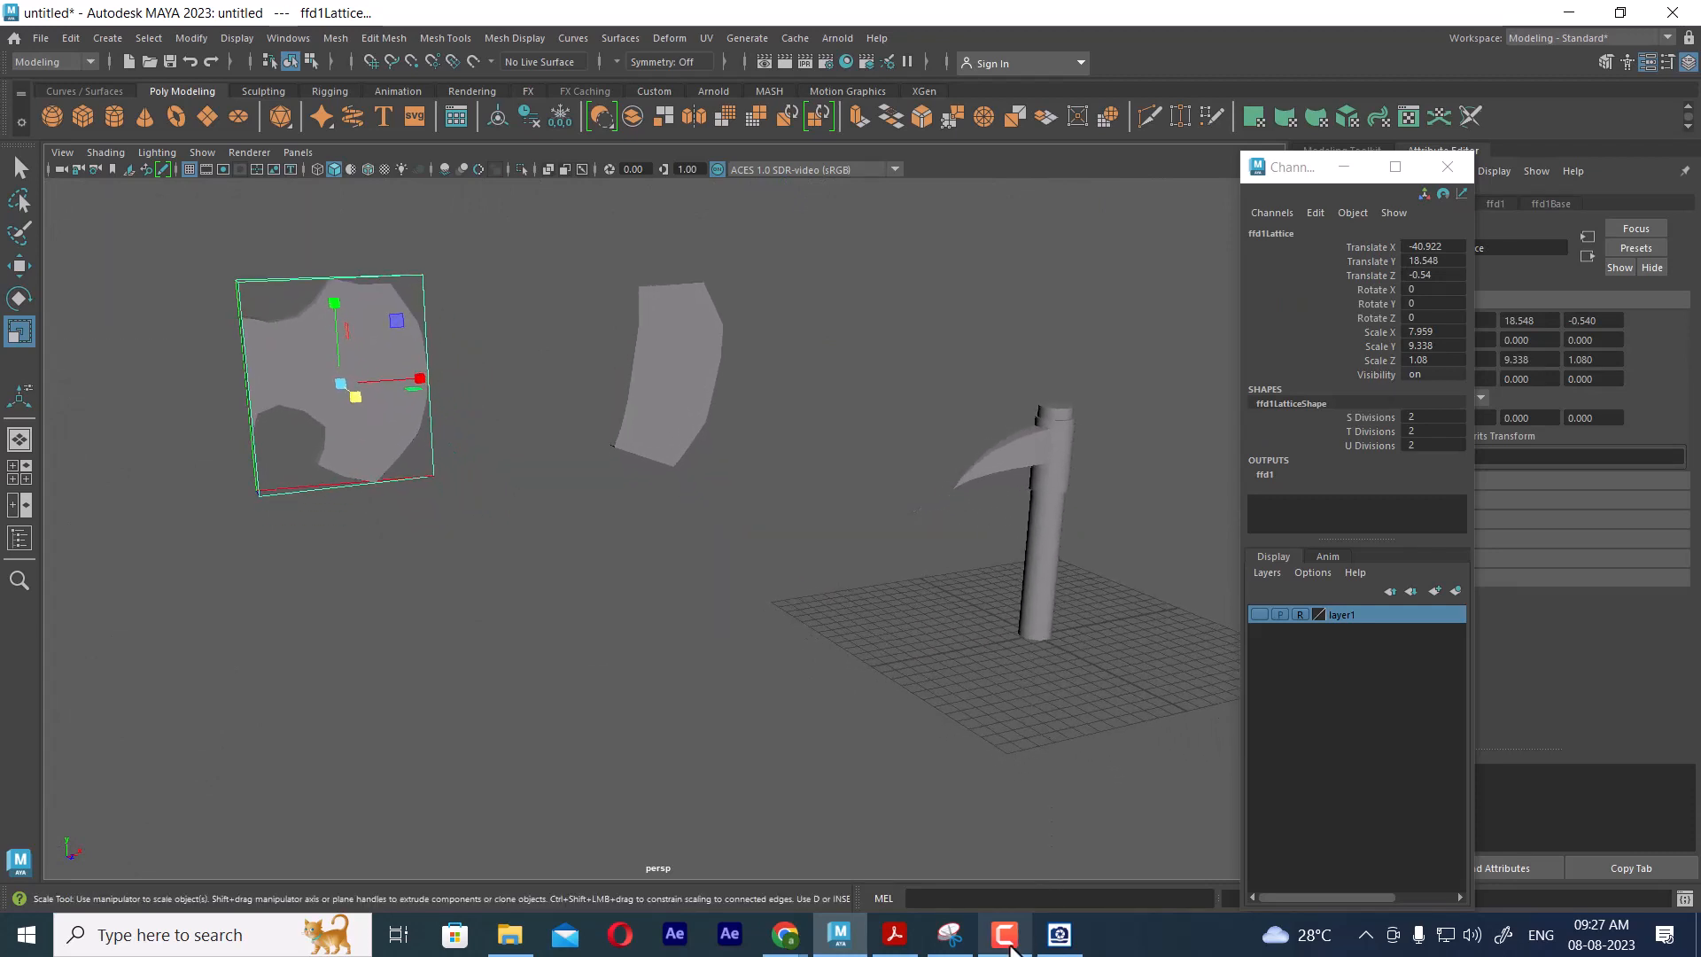